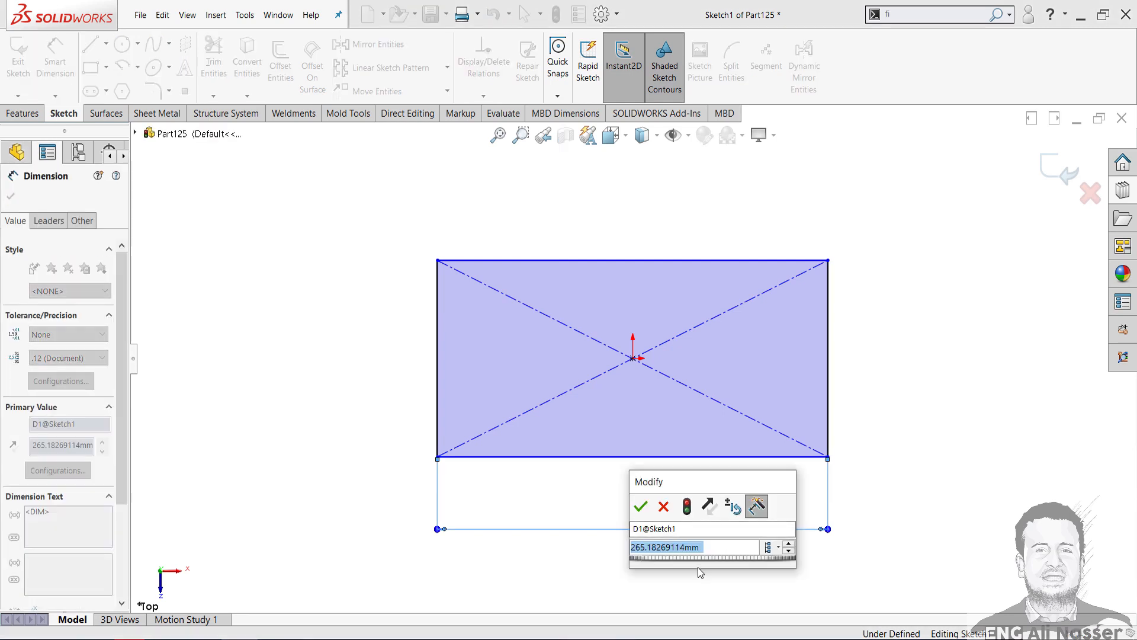
# Step: Set the rectangle's horizontal dimension to 2700 mm
pyautogui.write('1')
pyautogui.press('BackSpace')
pyautogui.write('2700')
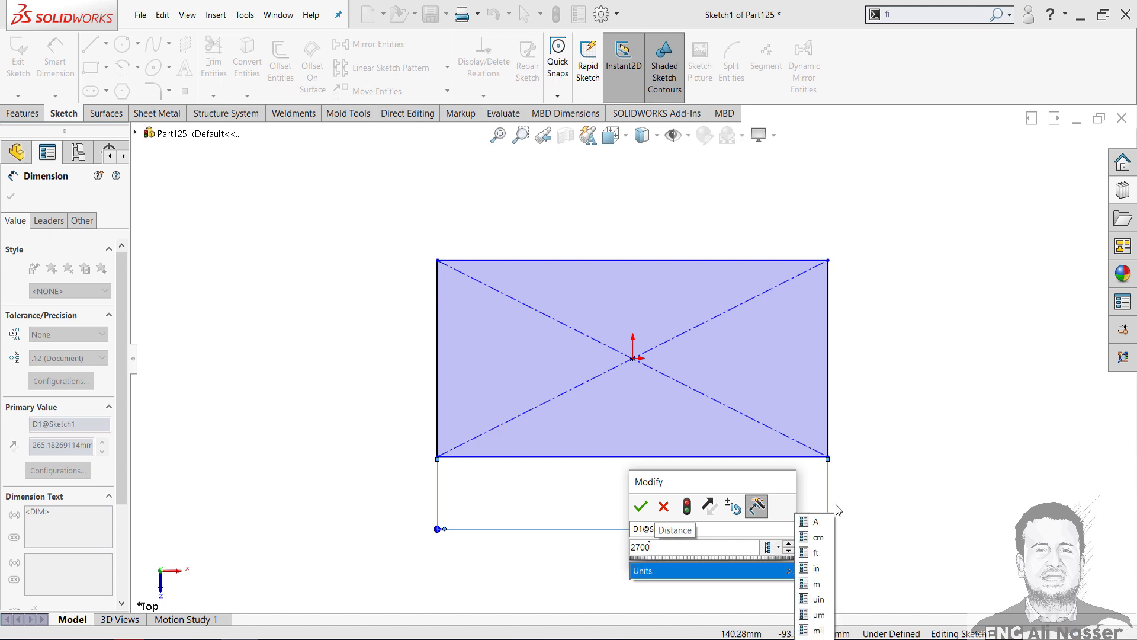
pyautogui.press('Return')
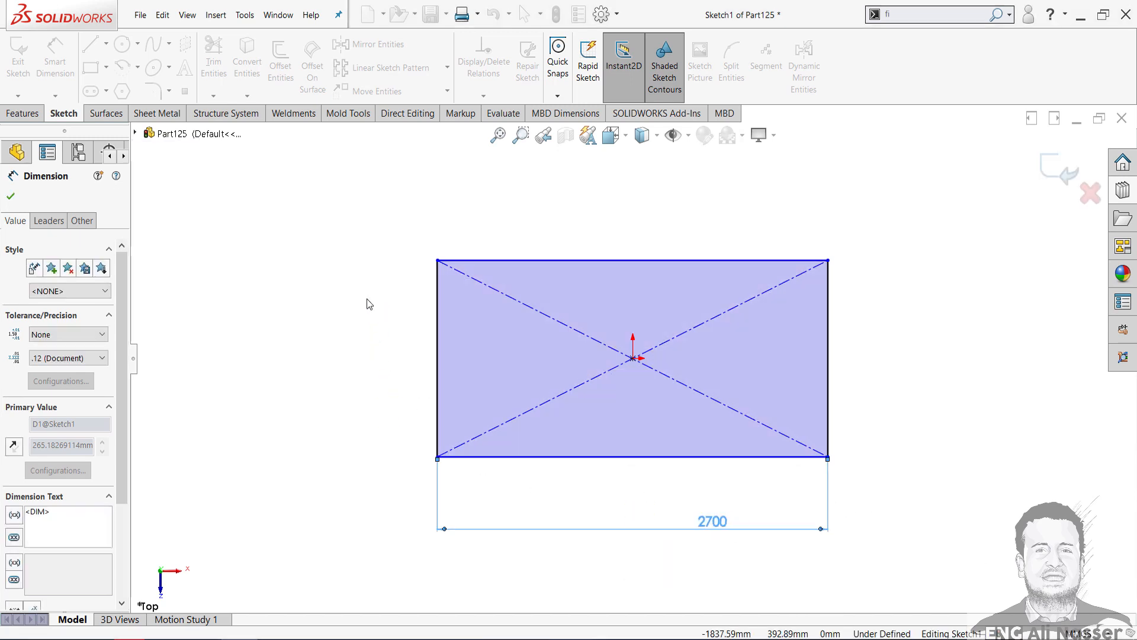
# Step: Dimension the rectangle's vertical side and set it to 1200 mm
pyautogui.moveTo(404, 360); pyautogui.dragTo(405, 290, button='right')
pyautogui.click(439, 325)
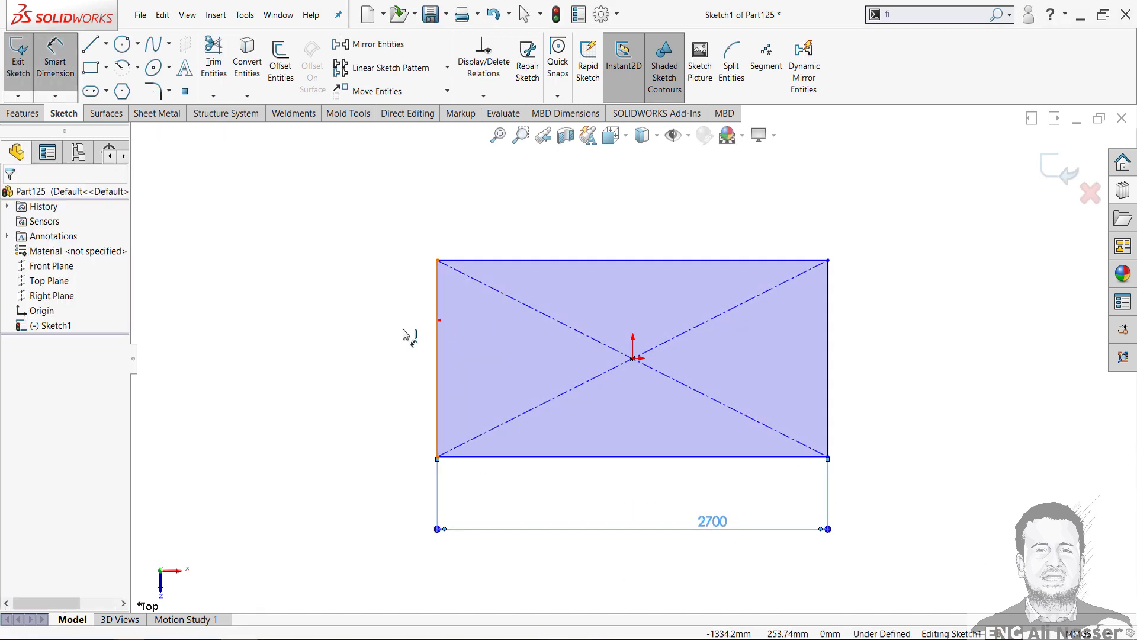
pyautogui.click(387, 337)
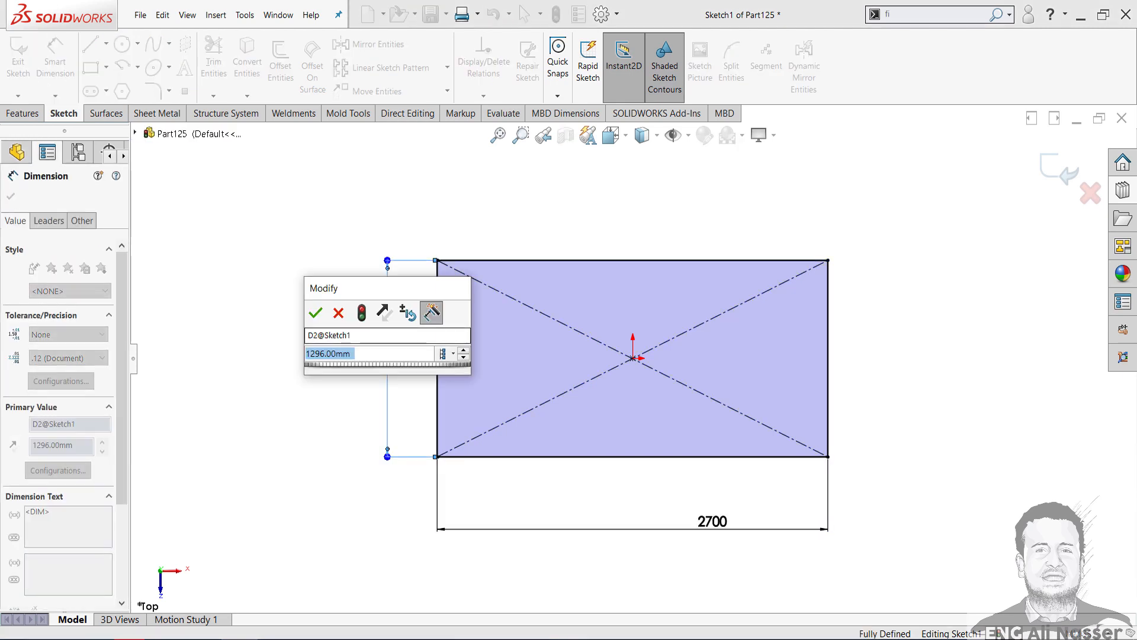
pyautogui.write('1200')
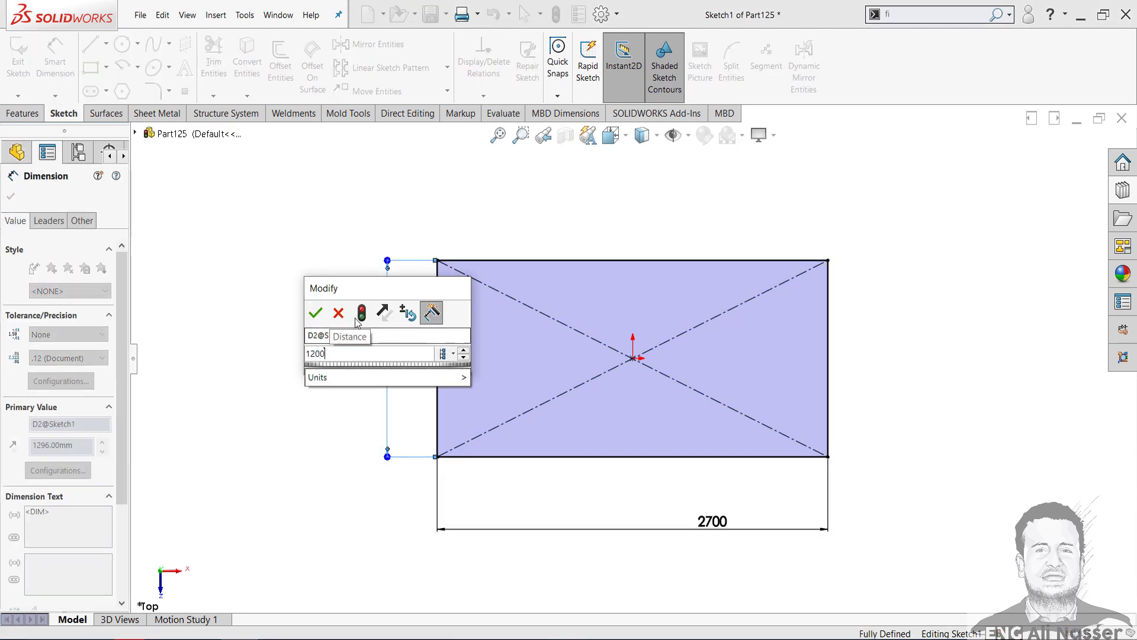
pyautogui.click(316, 313)
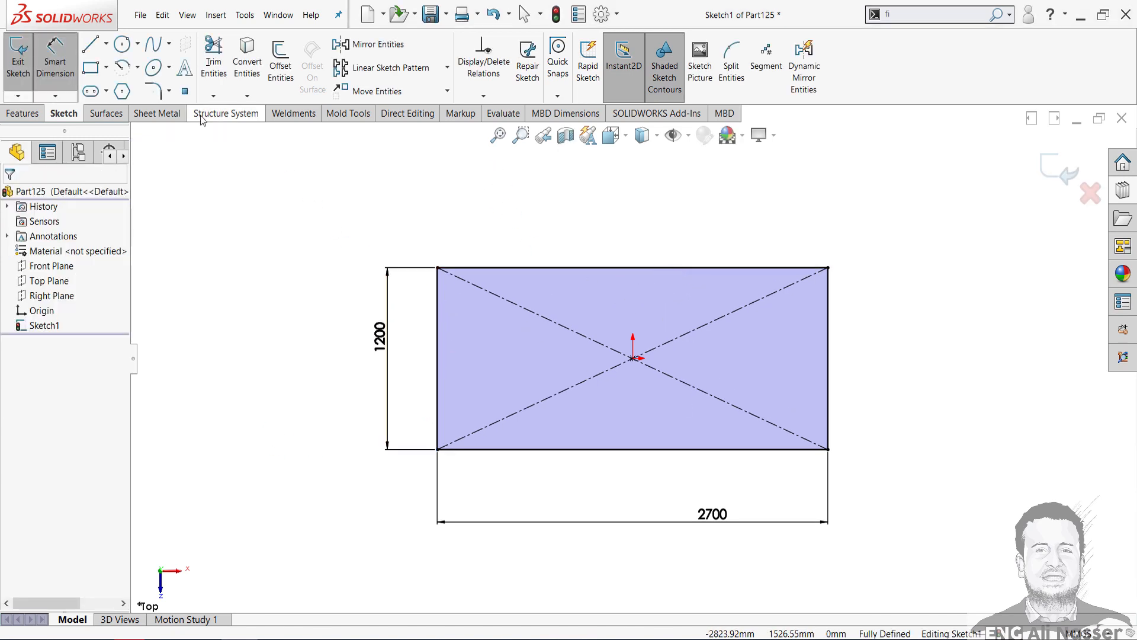
# Step: Place sketch points at the midpoints of the rectangle's two long sides and exit the sketch
pyautogui.click(185, 91)
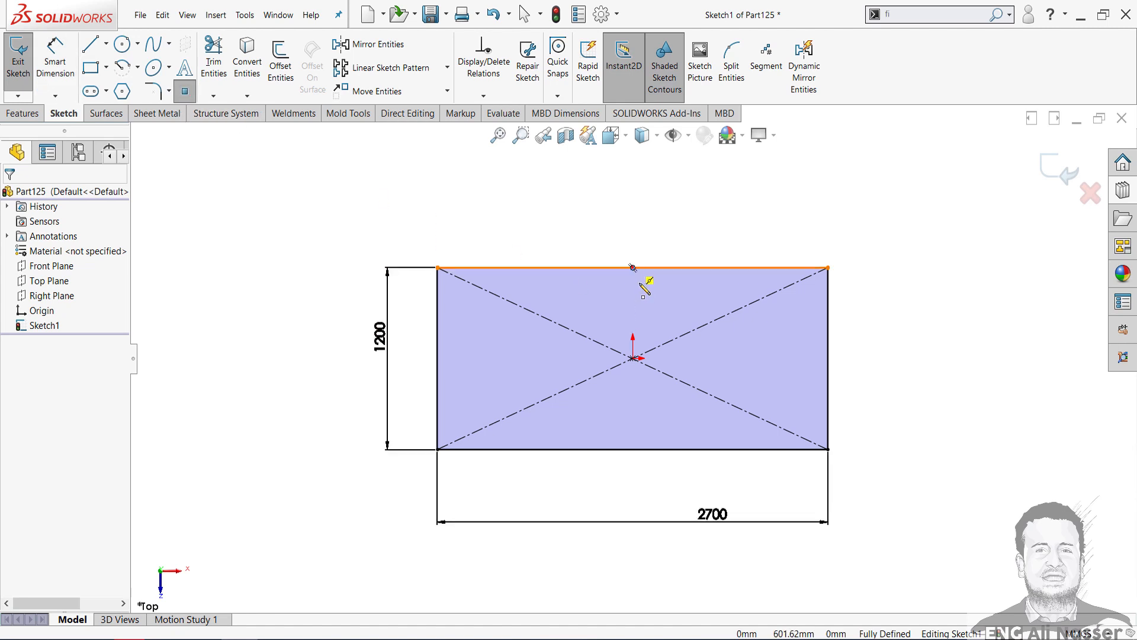
pyautogui.click(633, 268)
pyautogui.click(633, 449)
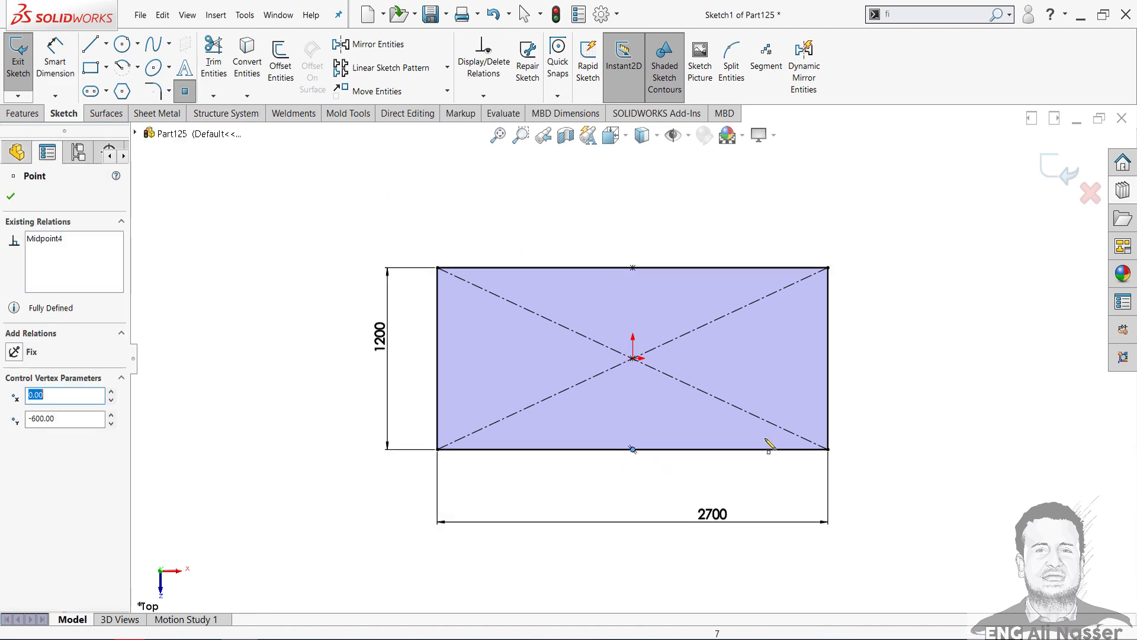
pyautogui.click(1056, 168)
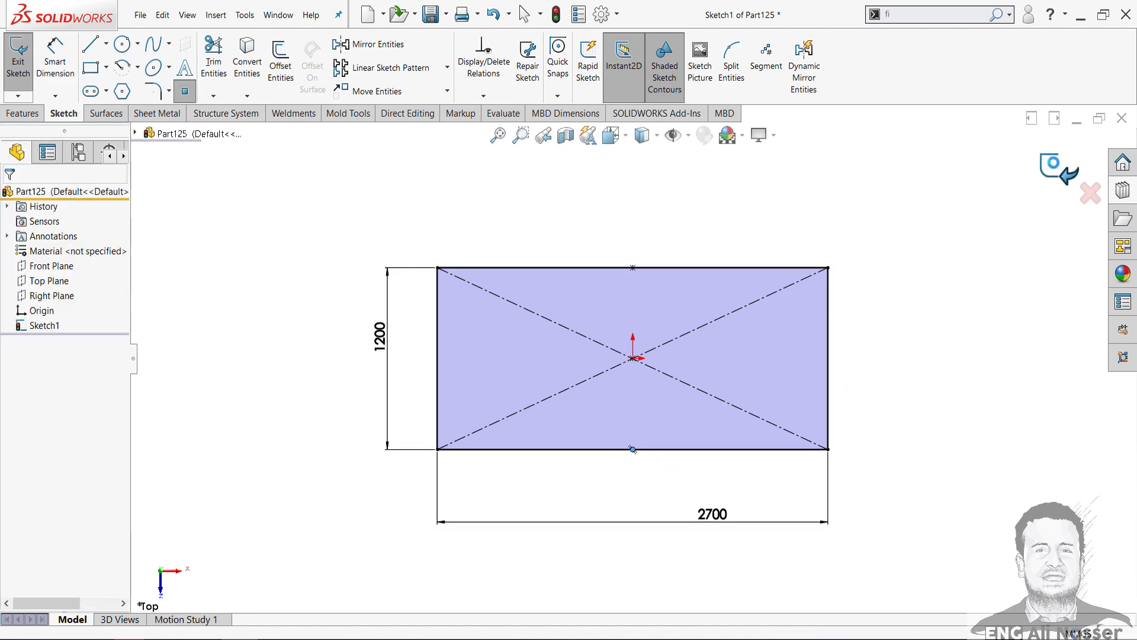
# Step: Start a structure system with a points-and-length primary member at the rectangle's four corners and two long-side midpoints
pyautogui.click(208, 113)
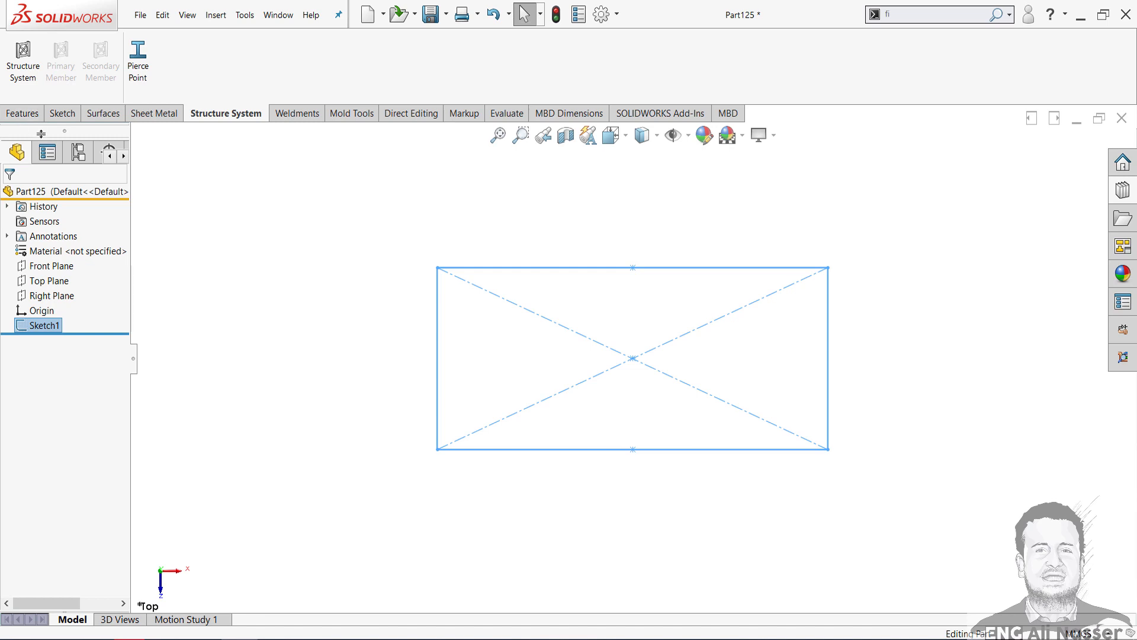
pyautogui.click(35, 89)
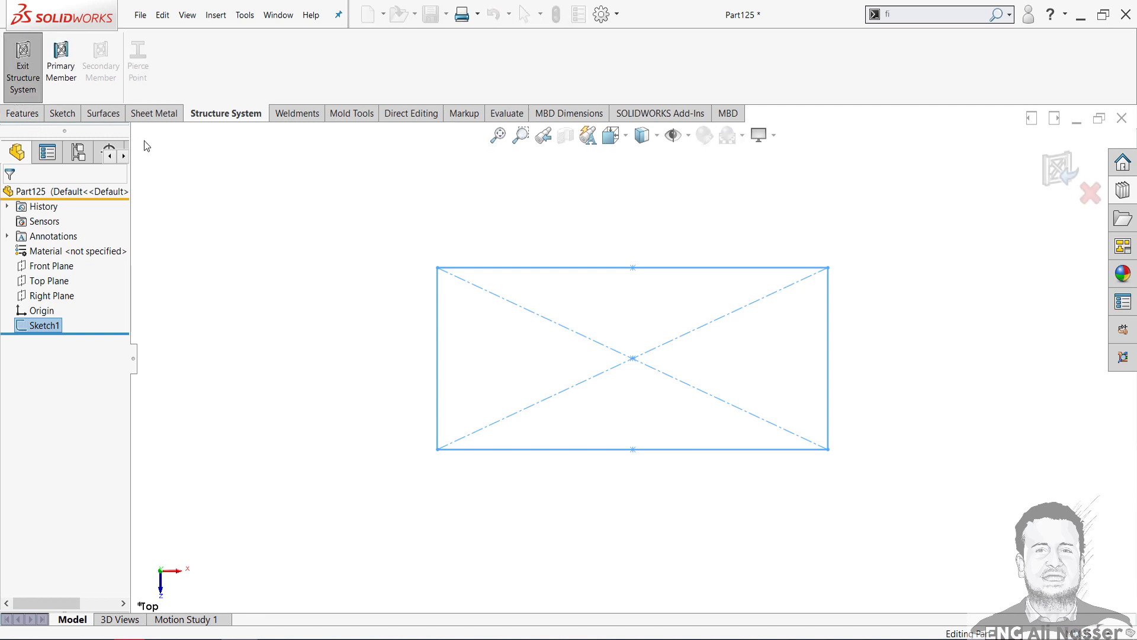
pyautogui.click(68, 83)
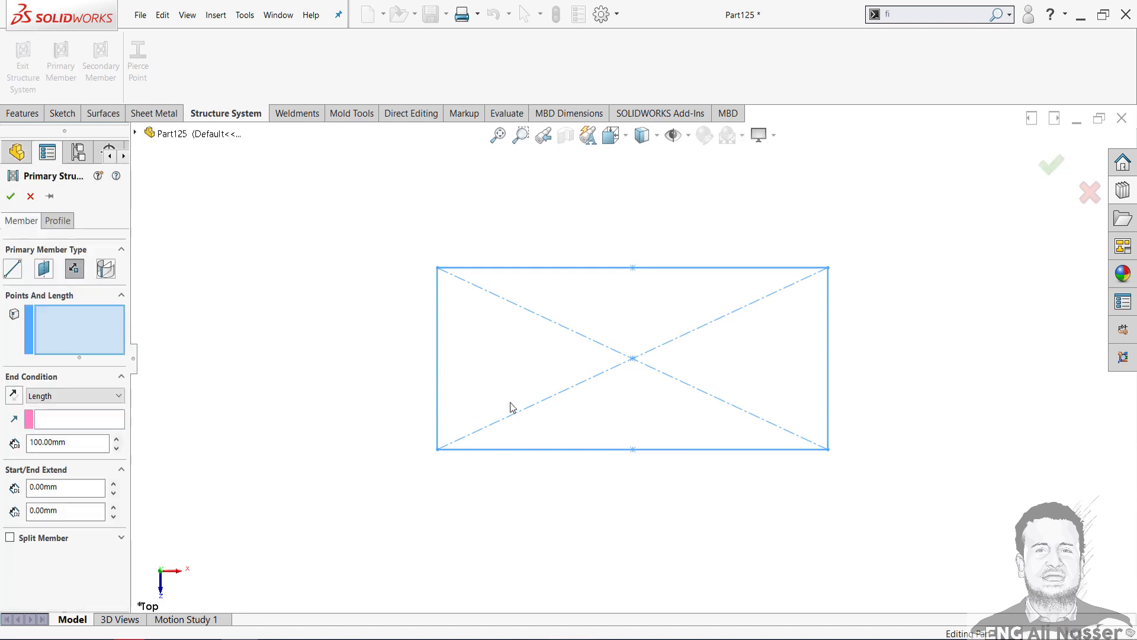
pyautogui.moveTo(528, 376)
pyautogui.mouseDown(button='middle')
pyautogui.moveTo(549, 229)
pyautogui.moveTo(528, 216)
pyautogui.mouseUp(button='middle')
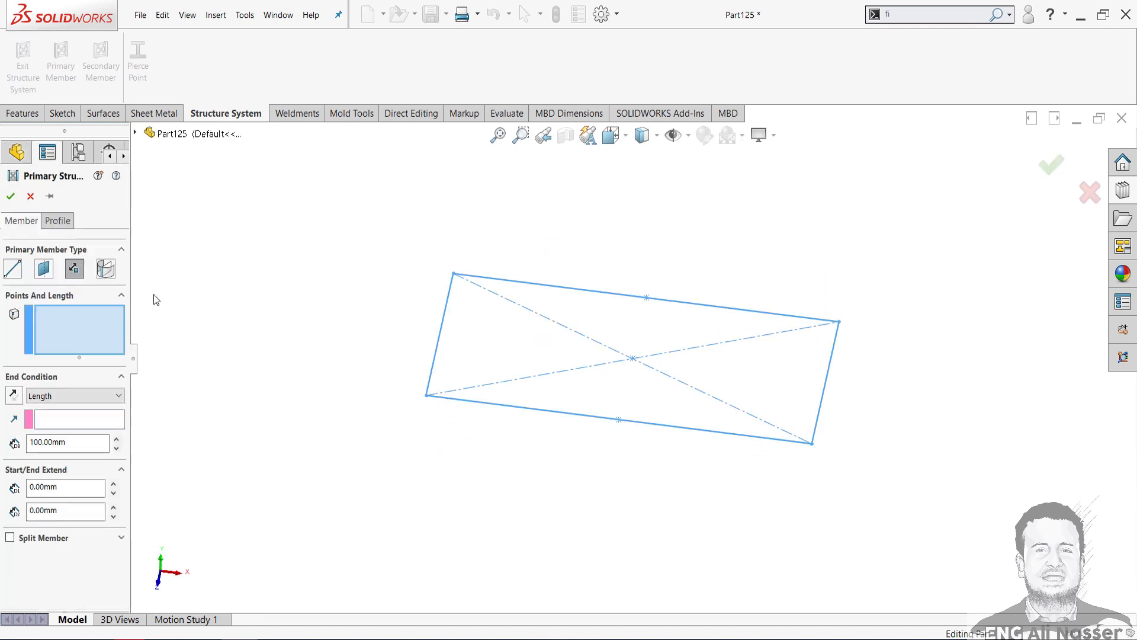
pyautogui.click(75, 270)
pyautogui.click(646, 298)
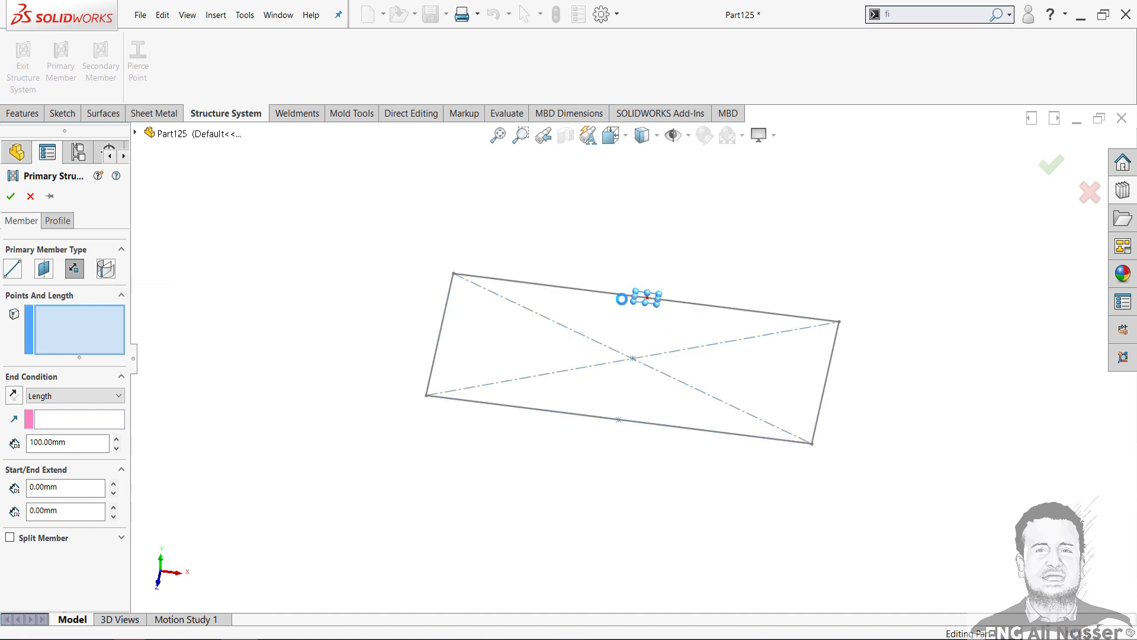
pyautogui.click(453, 275)
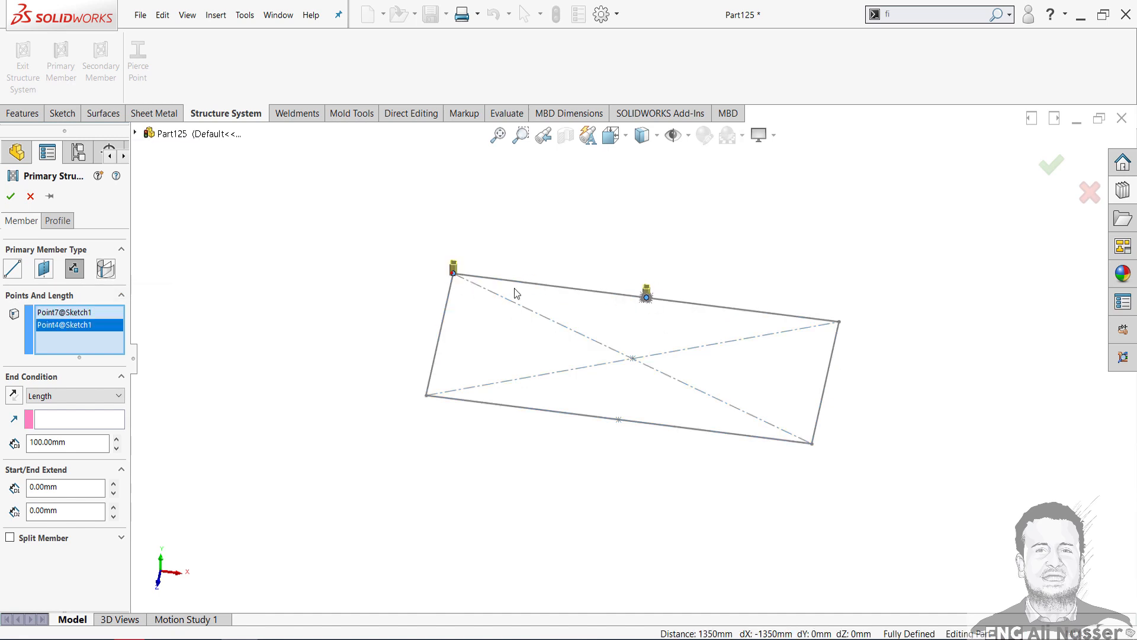
pyautogui.click(839, 322)
pyautogui.click(813, 444)
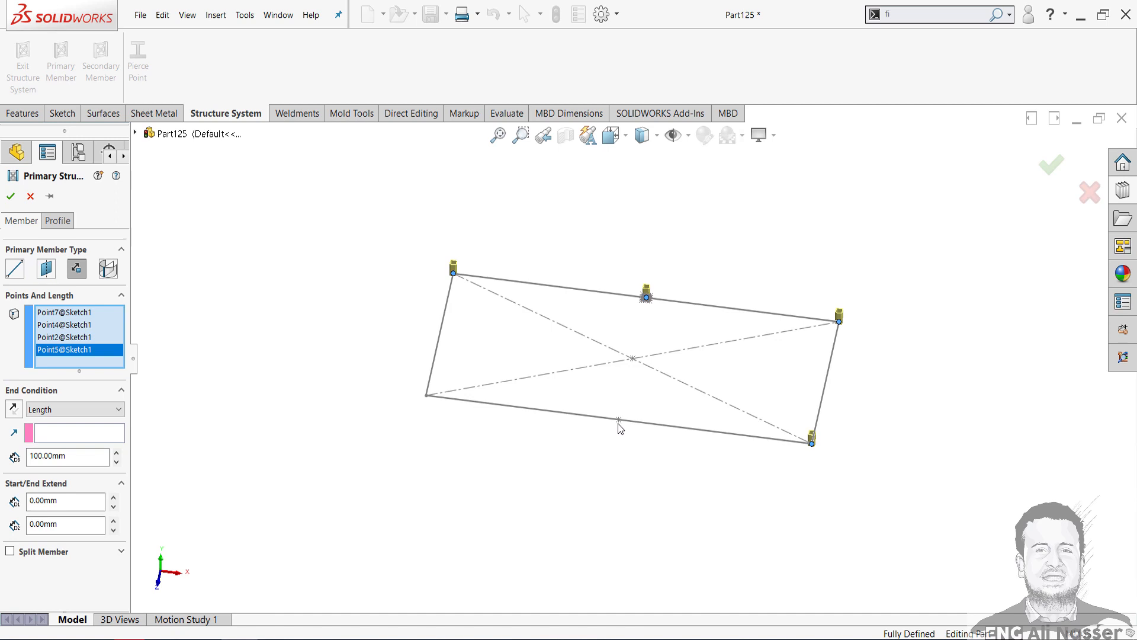
pyautogui.click(618, 419)
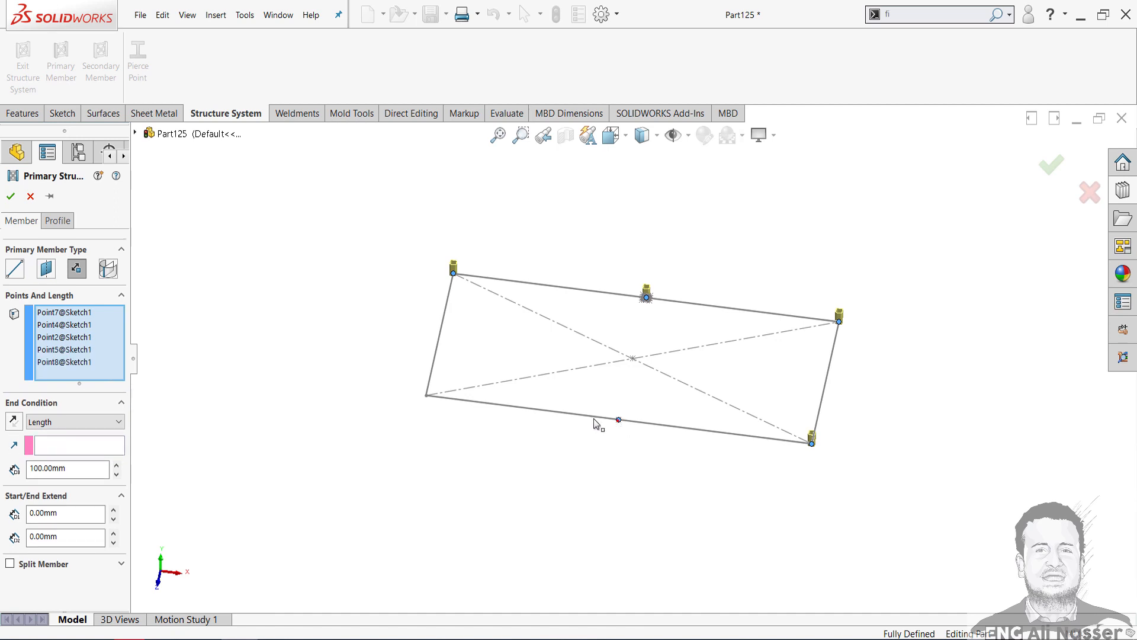
pyautogui.click(427, 397)
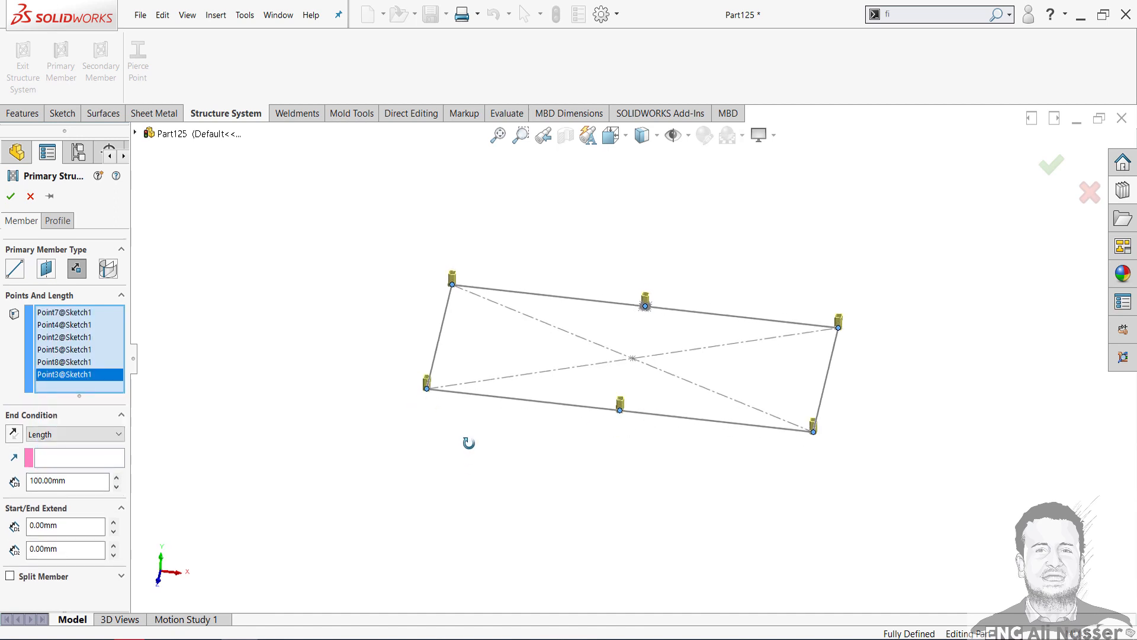
# Step: Set the primary members' length to 2000 mm
pyautogui.moveTo(83, 481); pyautogui.dragTo(25, 484)
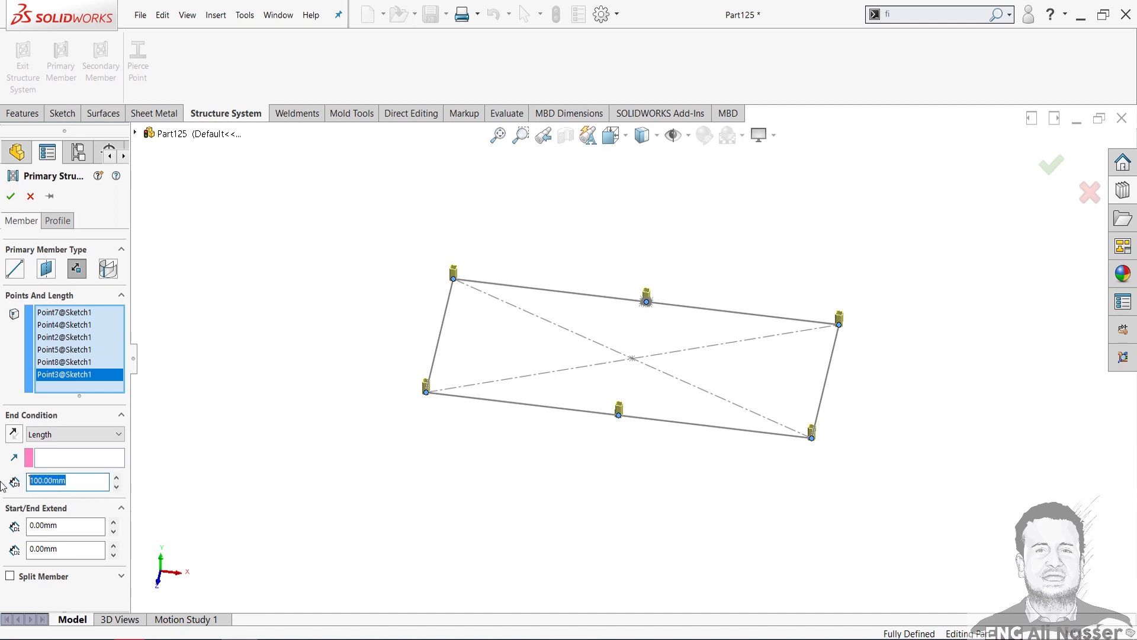
pyautogui.write('2000')
pyautogui.press('Return')
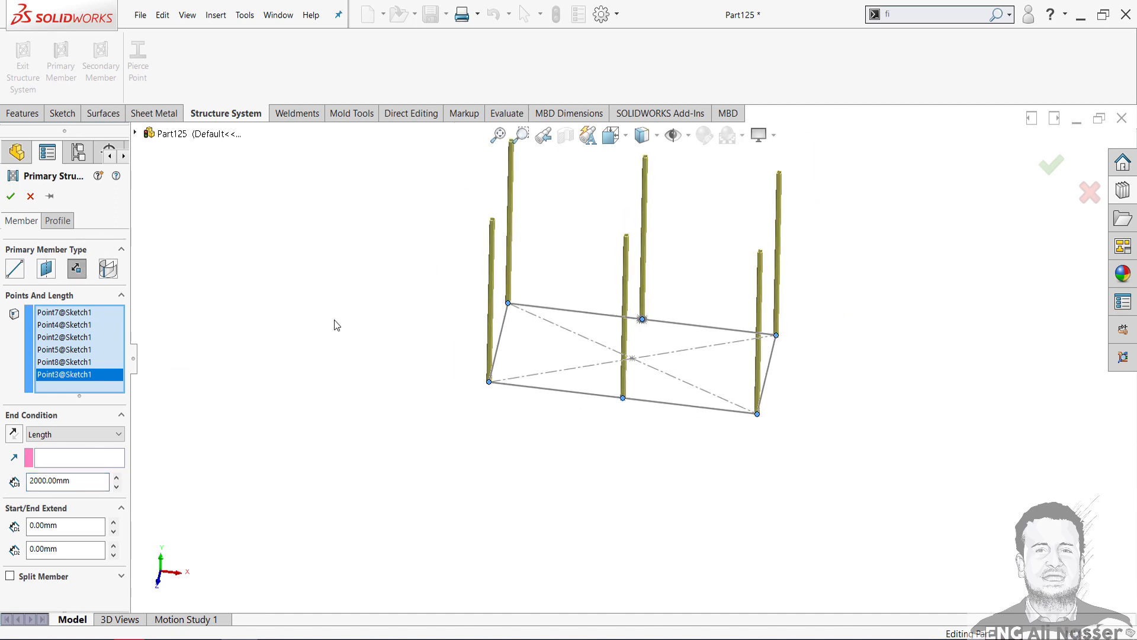
# Step: Assign the ansi inch square tube profile, size 2 x 2 x 0.25, to the primary members and finish the structure system
pyautogui.click(57, 220)
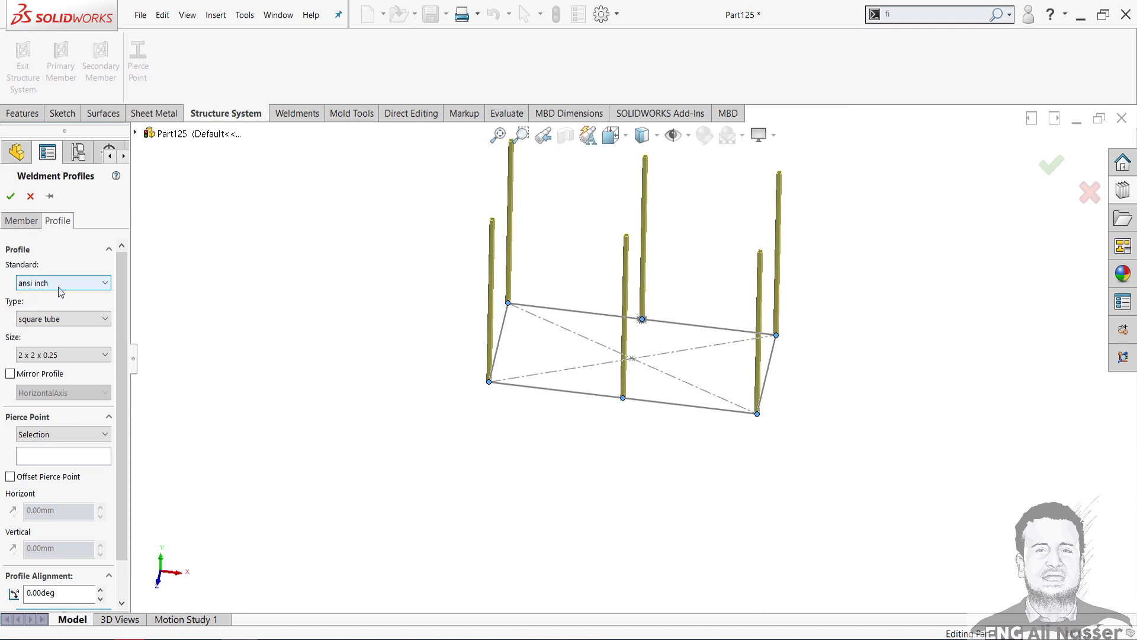
pyautogui.click(53, 319)
pyautogui.click(41, 386)
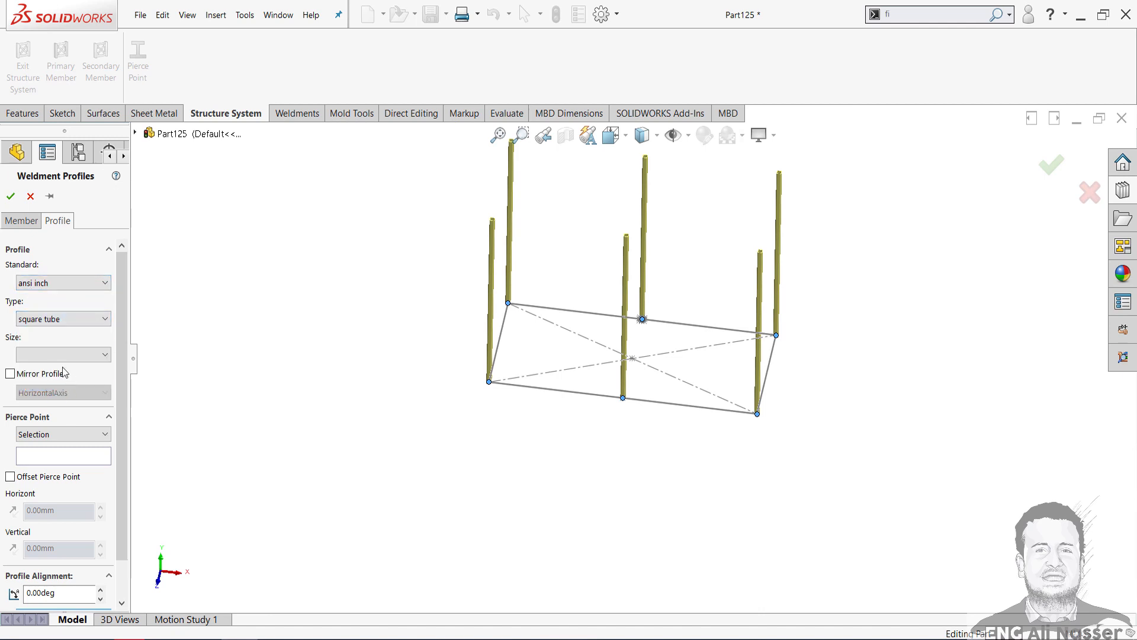
pyautogui.click(55, 355)
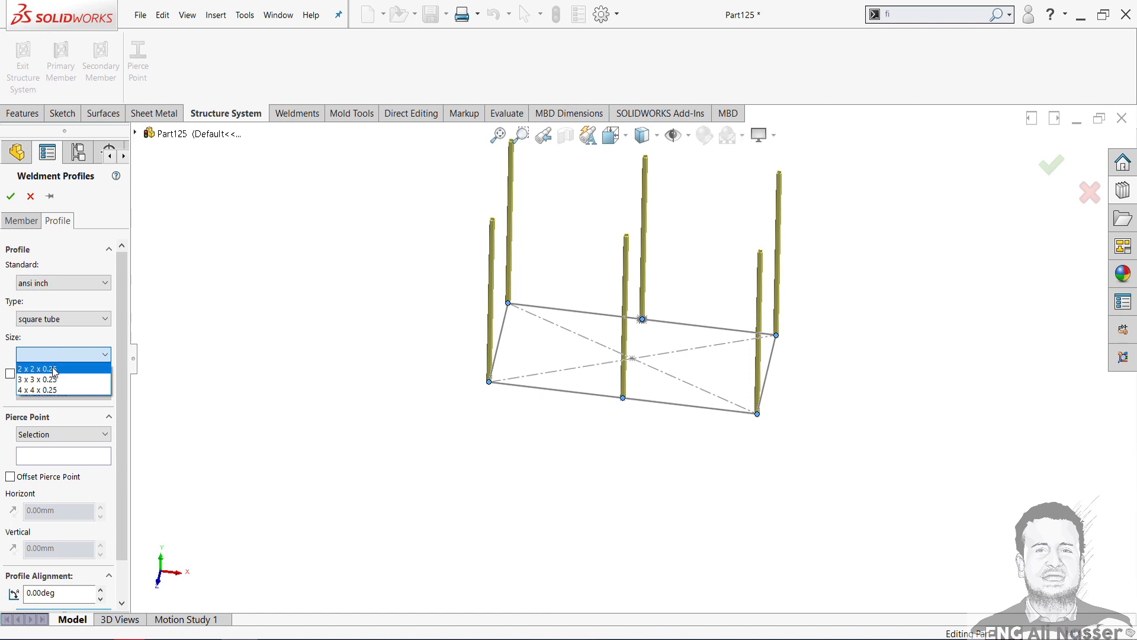
pyautogui.click(58, 369)
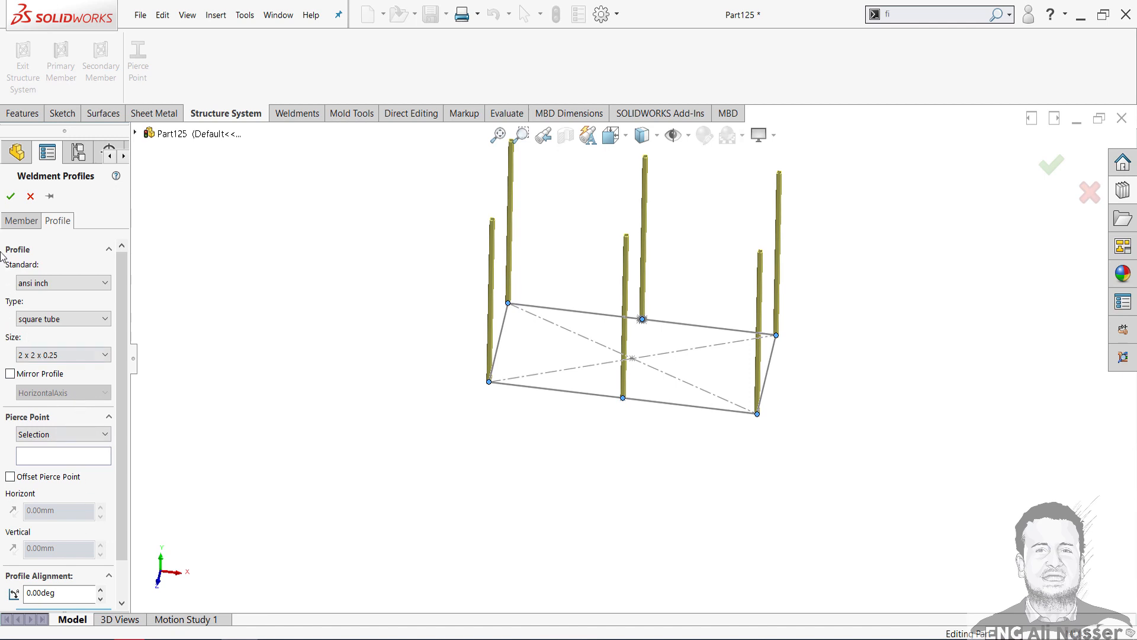
pyautogui.click(11, 196)
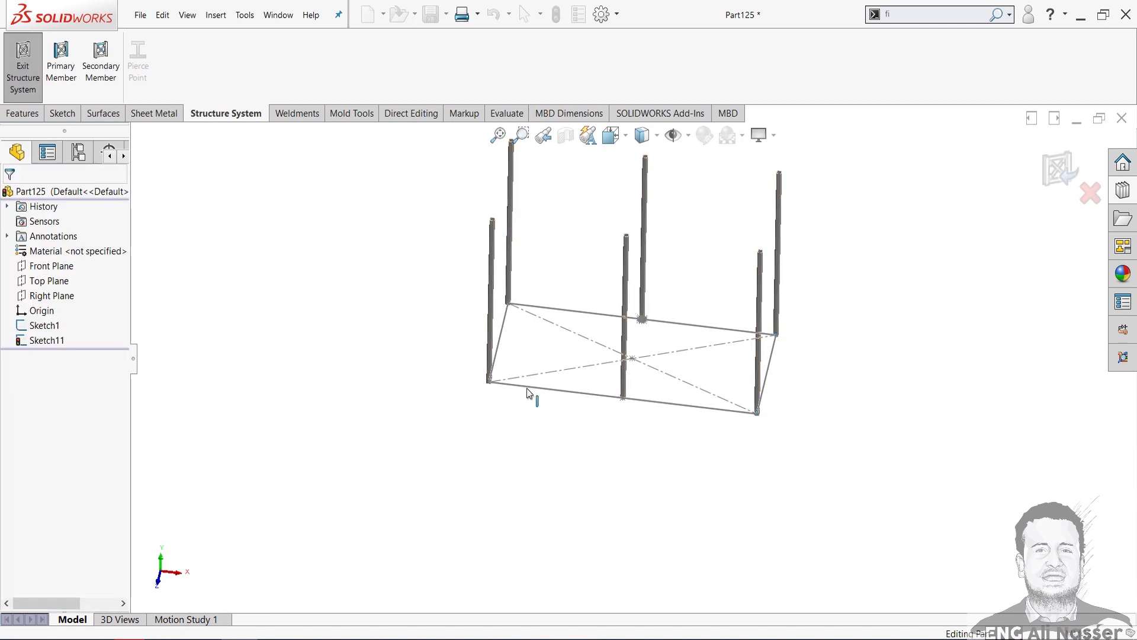
pyautogui.moveTo(529, 393); pyautogui.dragTo(662, 299, button='middle')
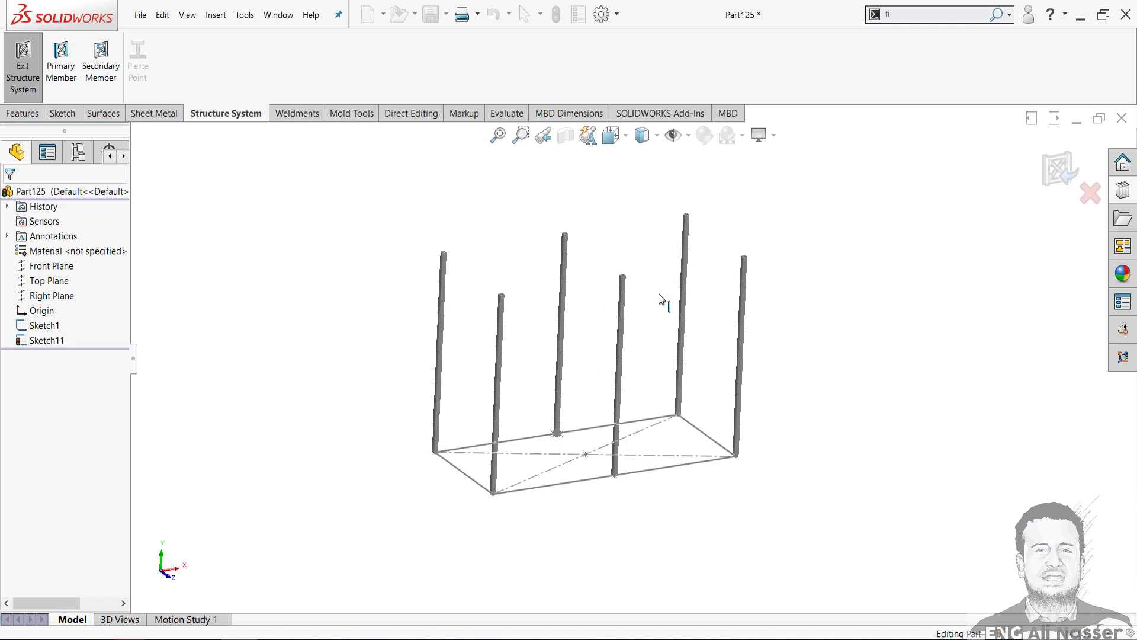
pyautogui.click(1057, 172)
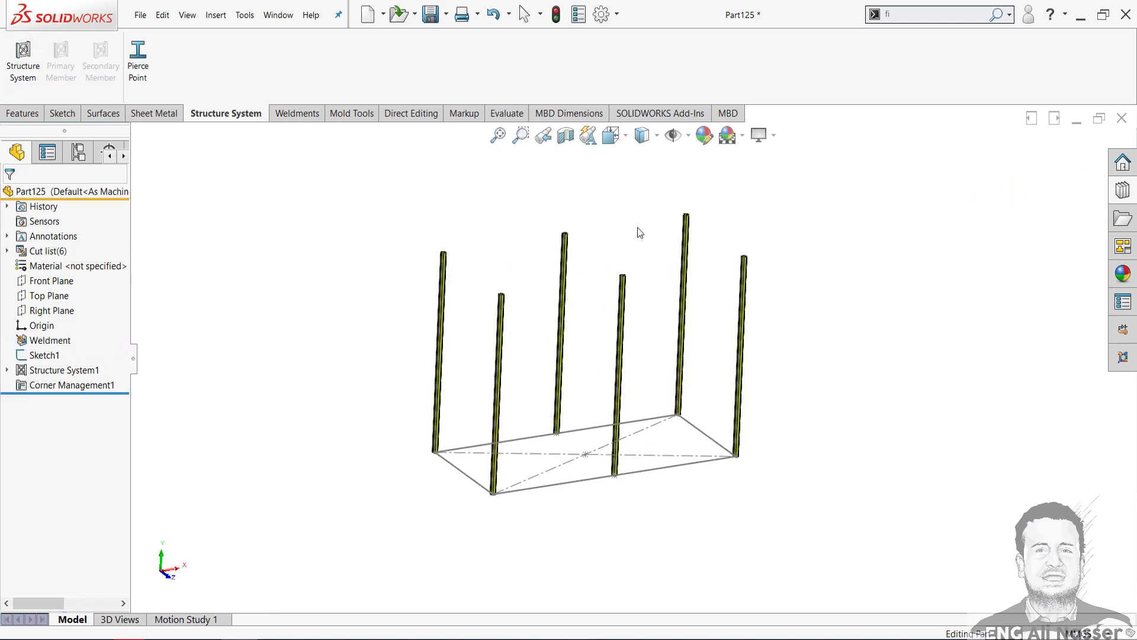
# Step: Reopen structure system editing and add a between-points secondary member connecting the two rear corner posts near their tops
pyautogui.click(25, 81)
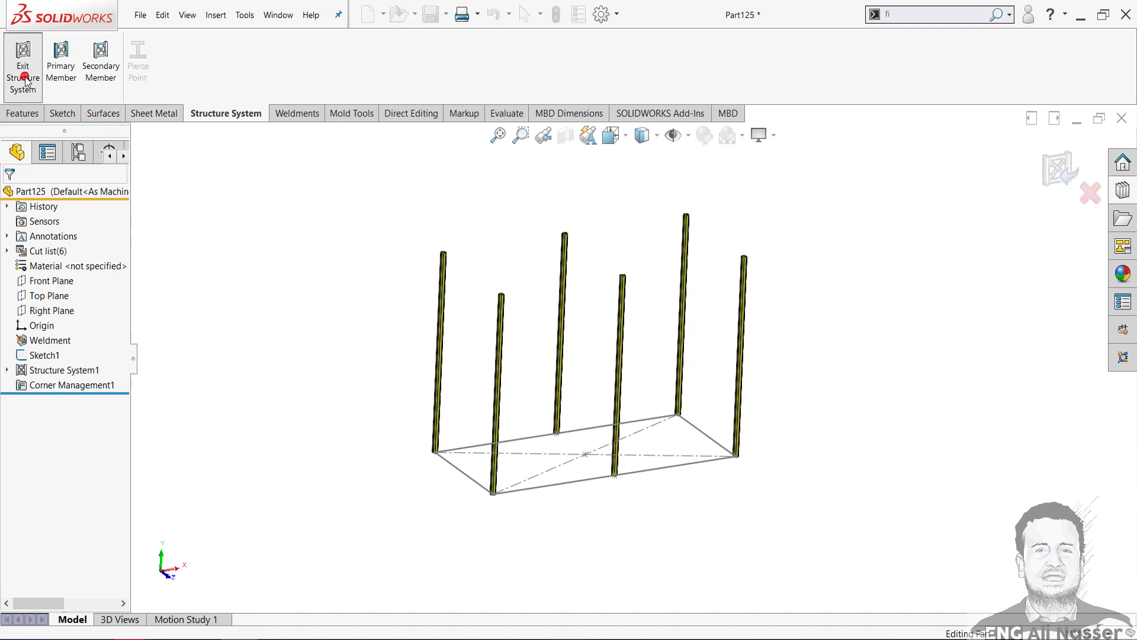
pyautogui.click(98, 86)
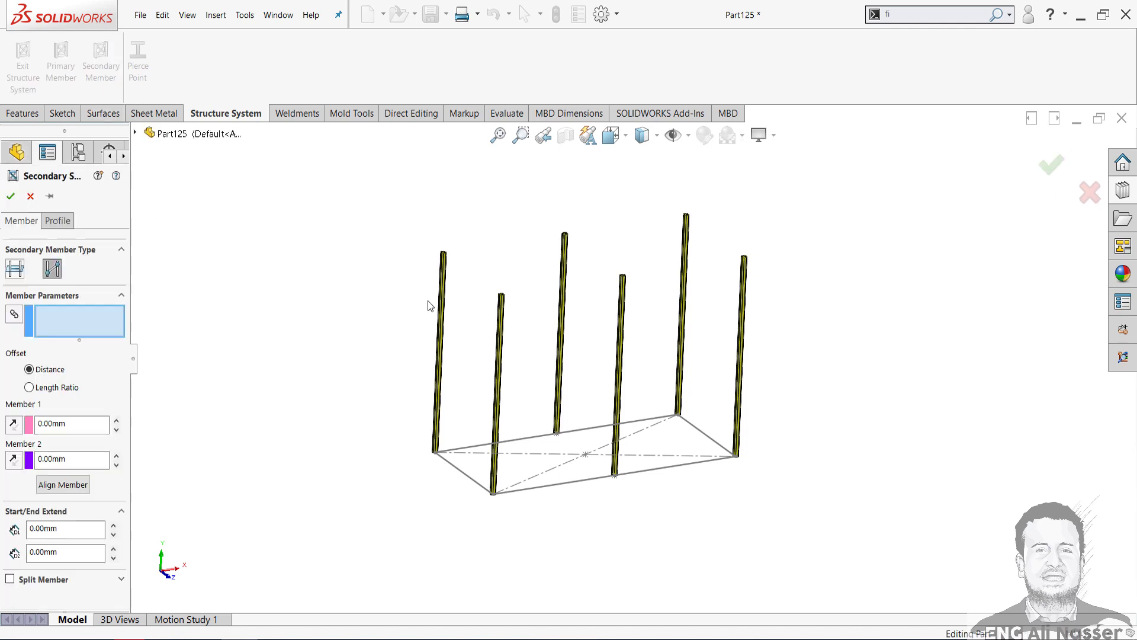
pyautogui.moveTo(532, 341)
pyautogui.mouseDown(button='middle')
pyautogui.moveTo(538, 322)
pyautogui.moveTo(545, 338)
pyautogui.mouseUp(button='middle')
pyautogui.scroll(-5, 527, 296)
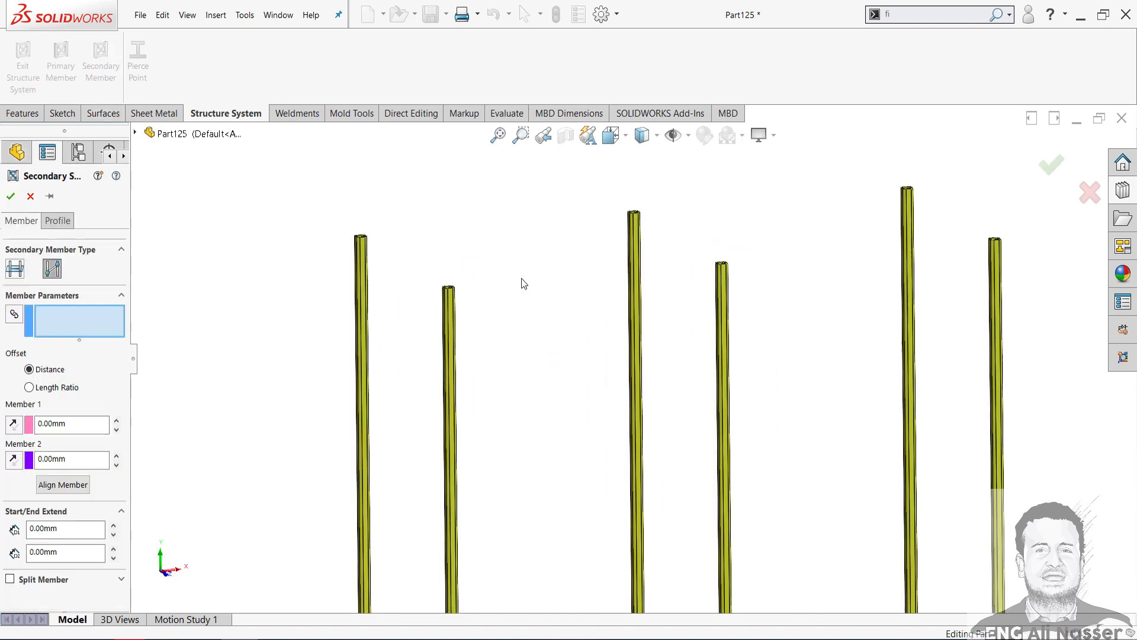
pyautogui.click(360, 251)
pyautogui.scroll(3, 496, 339)
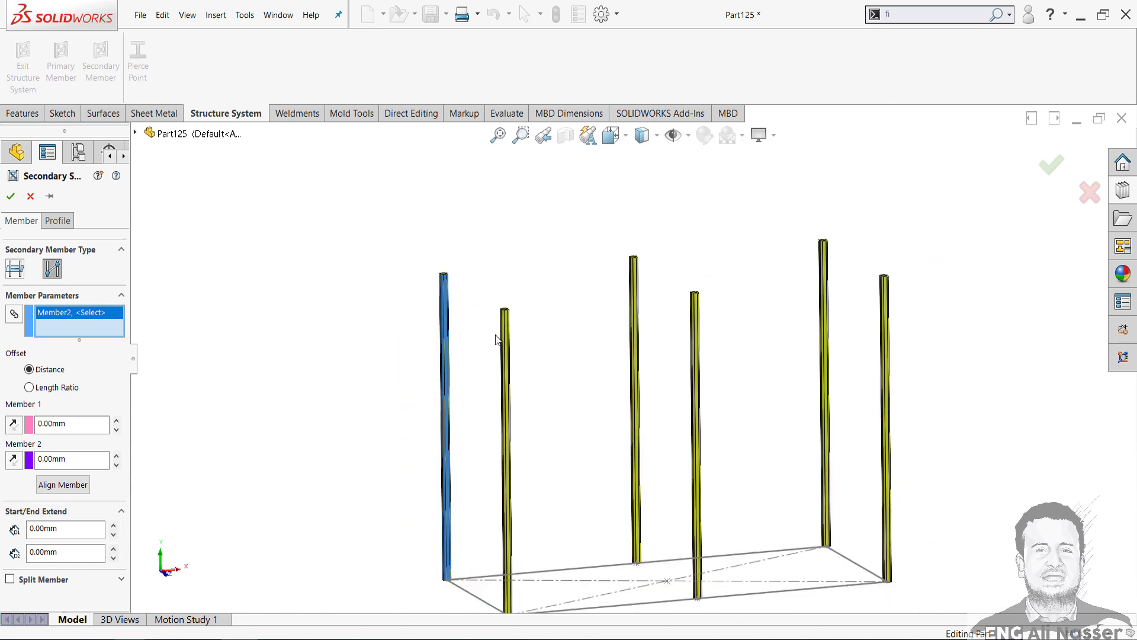
pyautogui.scroll(-3, 856, 261)
pyautogui.click(790, 258)
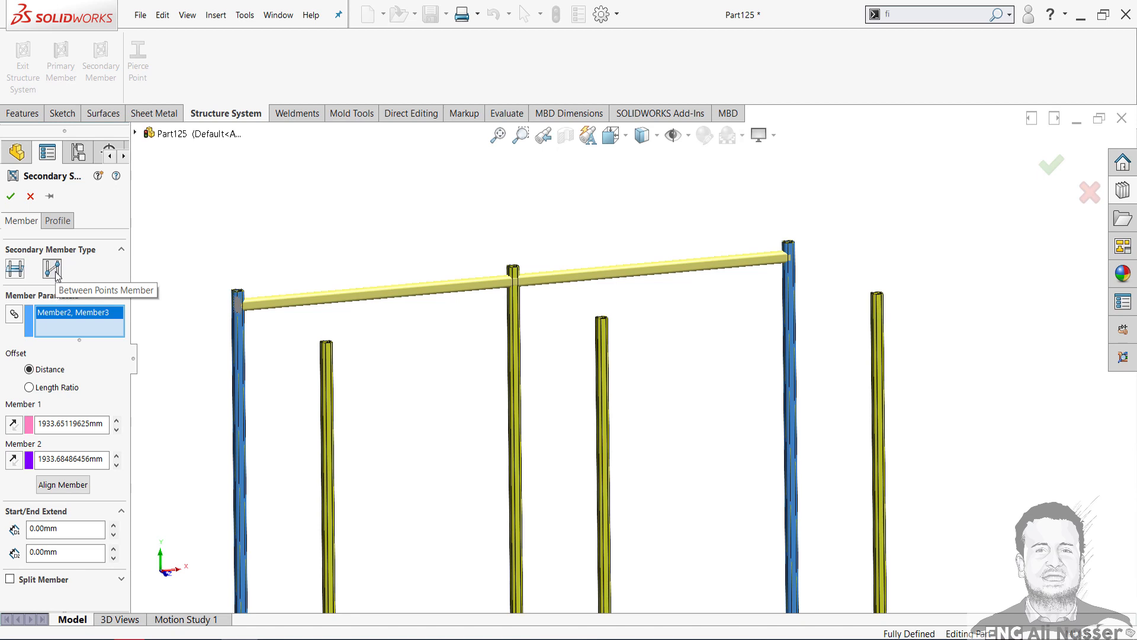
# Step: Set the rear top member's offset distance to 2000 mm on both corner posts
pyautogui.scroll(2, 544, 362)
pyautogui.scroll(-1, 506, 549)
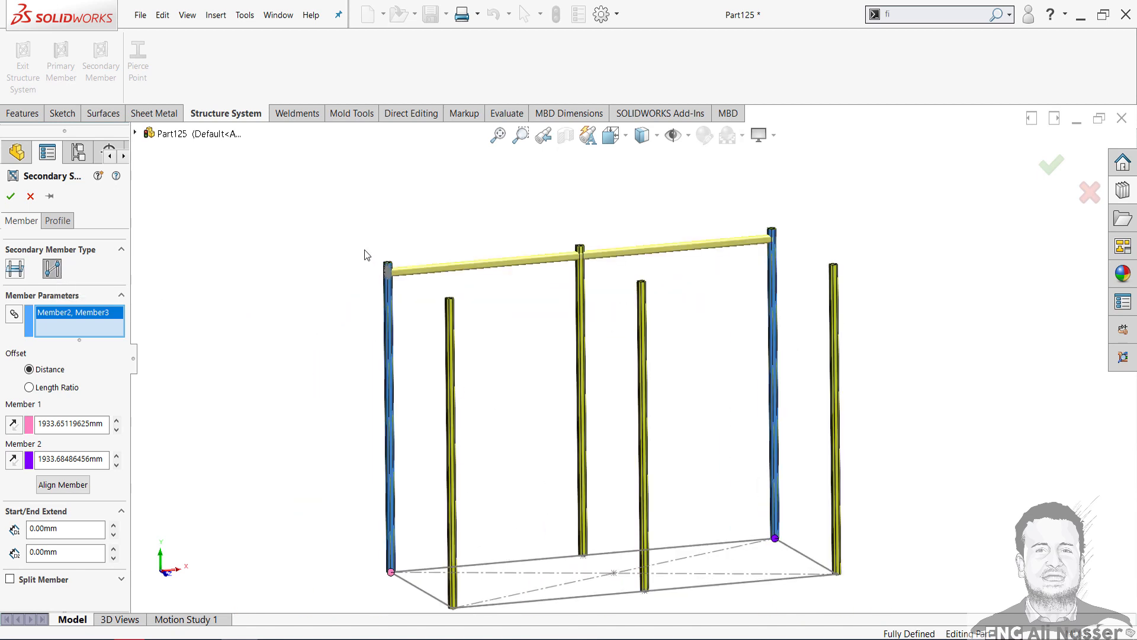
pyautogui.scroll(-4, 418, 566)
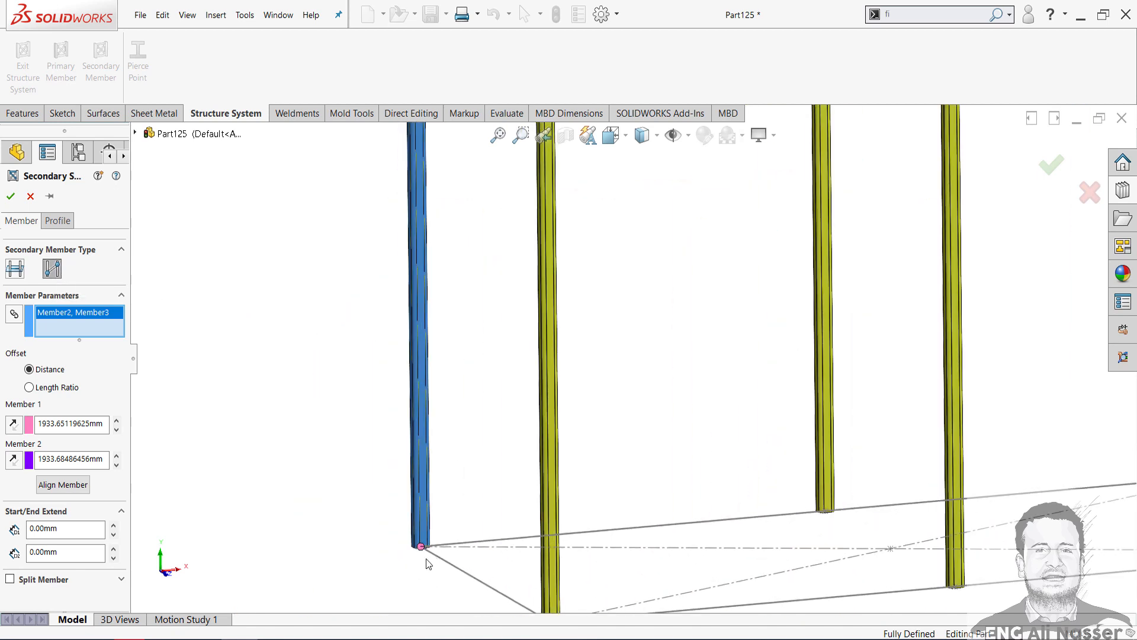
pyautogui.scroll(3, 429, 563)
pyautogui.doubleClick(104, 425)
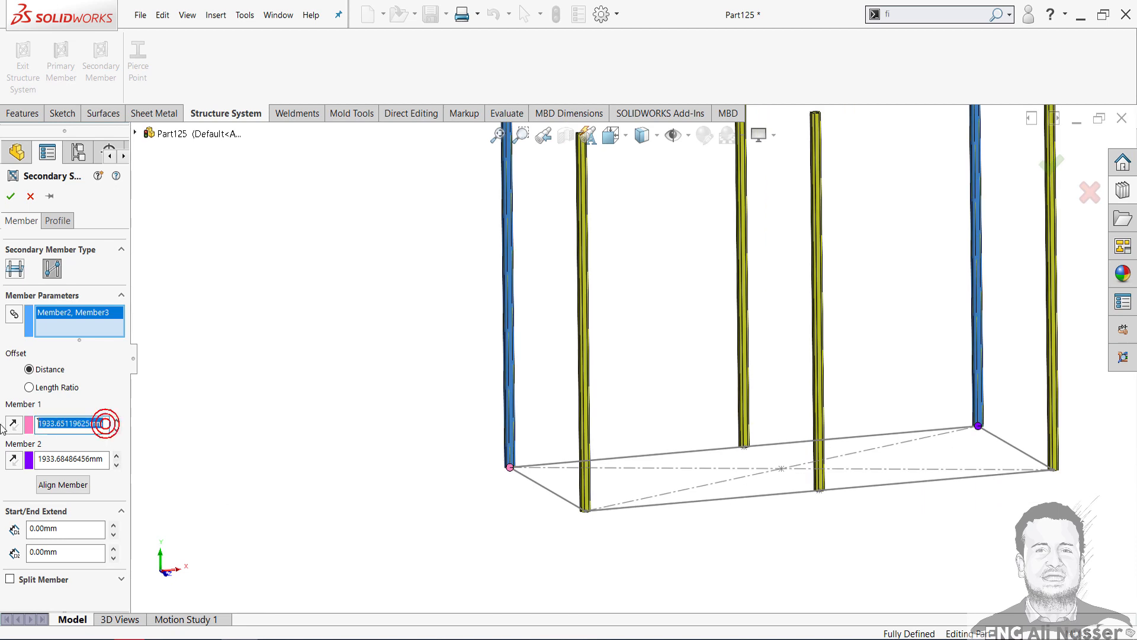
pyautogui.write('2000')
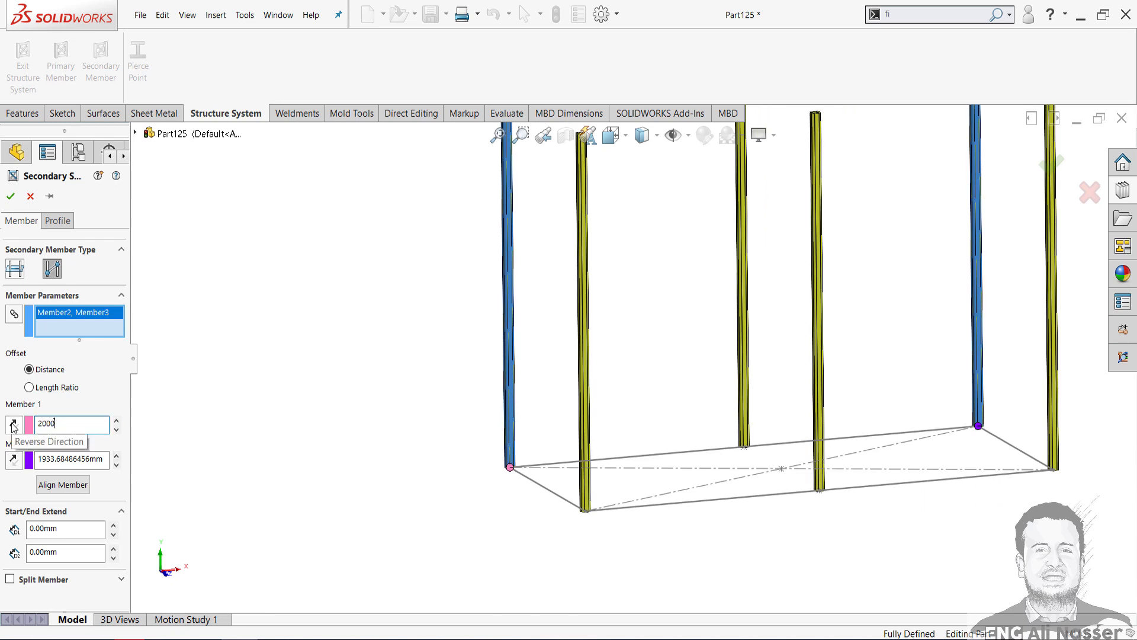
pyautogui.doubleClick(104, 458)
pyautogui.write('200')
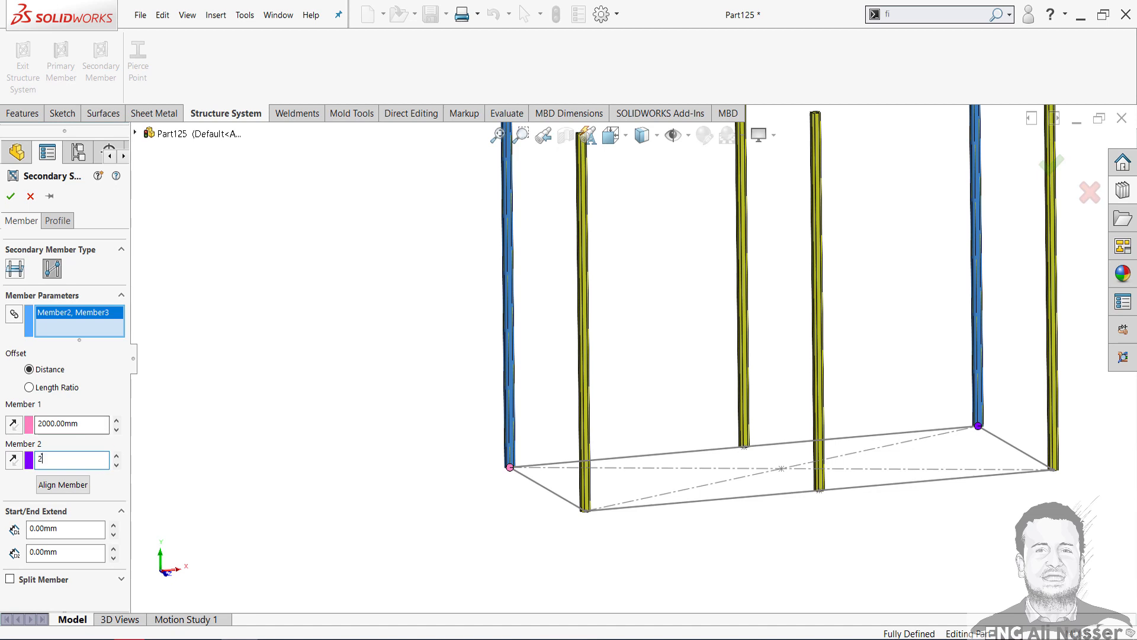
pyautogui.click(452, 354)
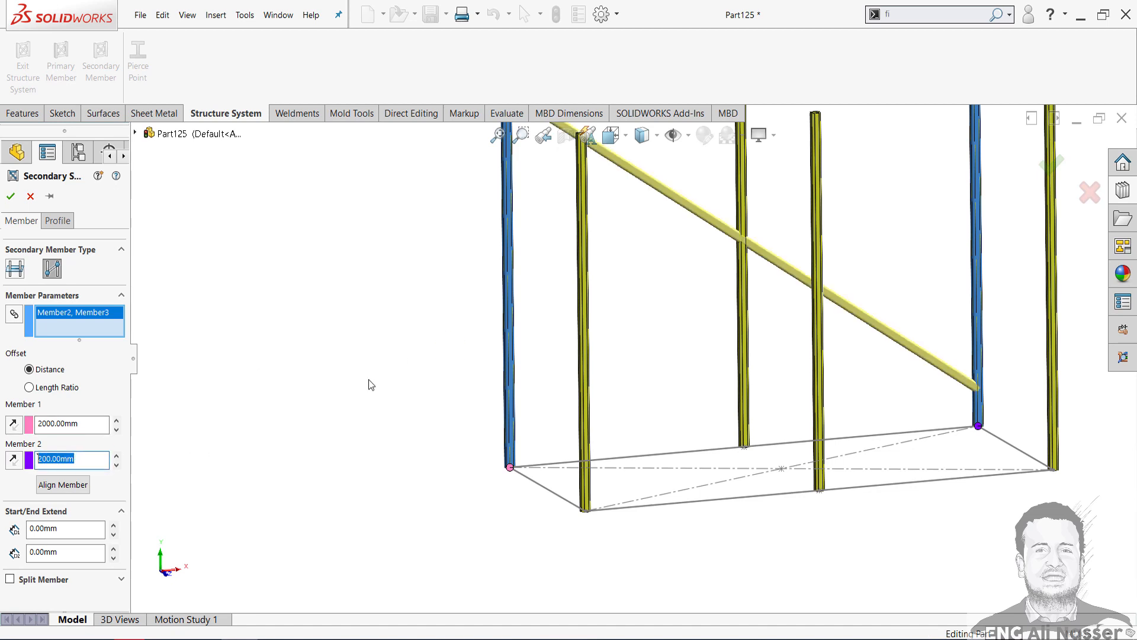
pyautogui.write('20')
pyautogui.click(447, 366)
# Step: Add a second between-points member pair connecting the tops of the two front corner posts
pyautogui.scroll(3, 440, 382)
pyautogui.moveTo(721, 245); pyautogui.dragTo(761, 348, button='middle')
pyautogui.scroll(-3, 676, 300)
pyautogui.click(626, 264)
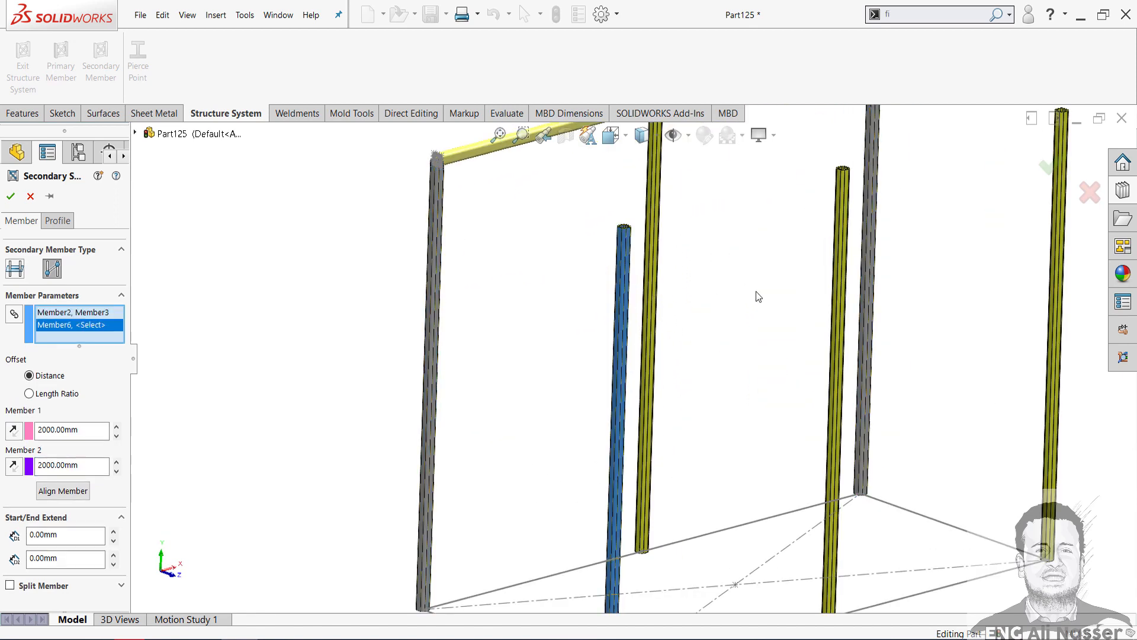
pyautogui.scroll(2, 759, 297)
pyautogui.click(932, 207)
pyautogui.moveTo(936, 213); pyautogui.dragTo(473, 327, button='middle')
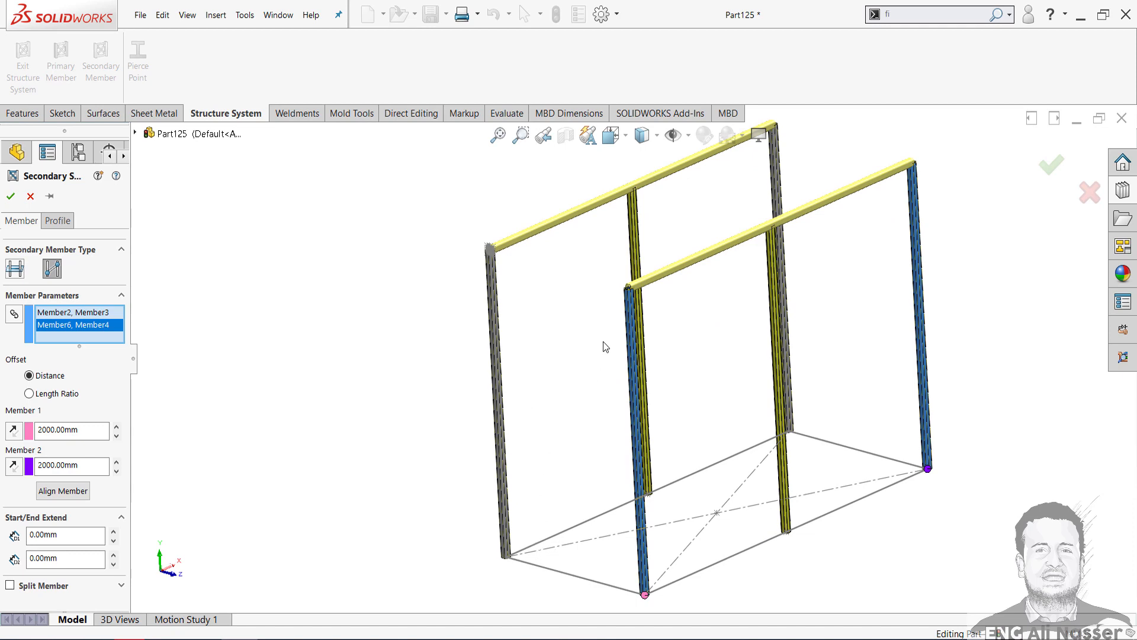
pyautogui.moveTo(596, 338); pyautogui.dragTo(596, 363, button='middle')
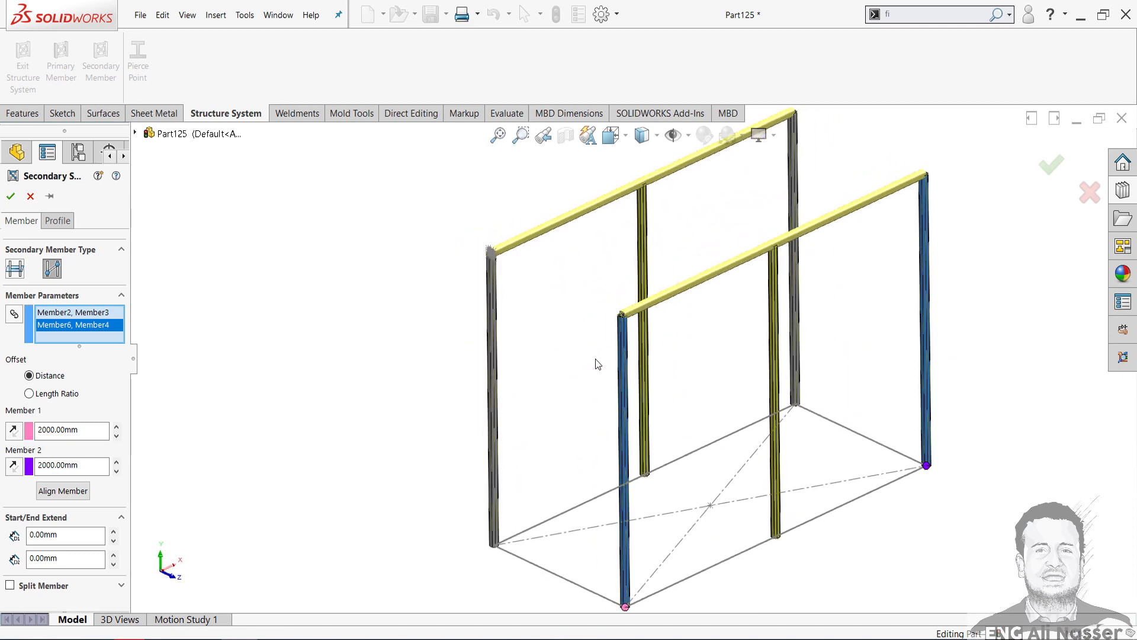
pyautogui.click(489, 381)
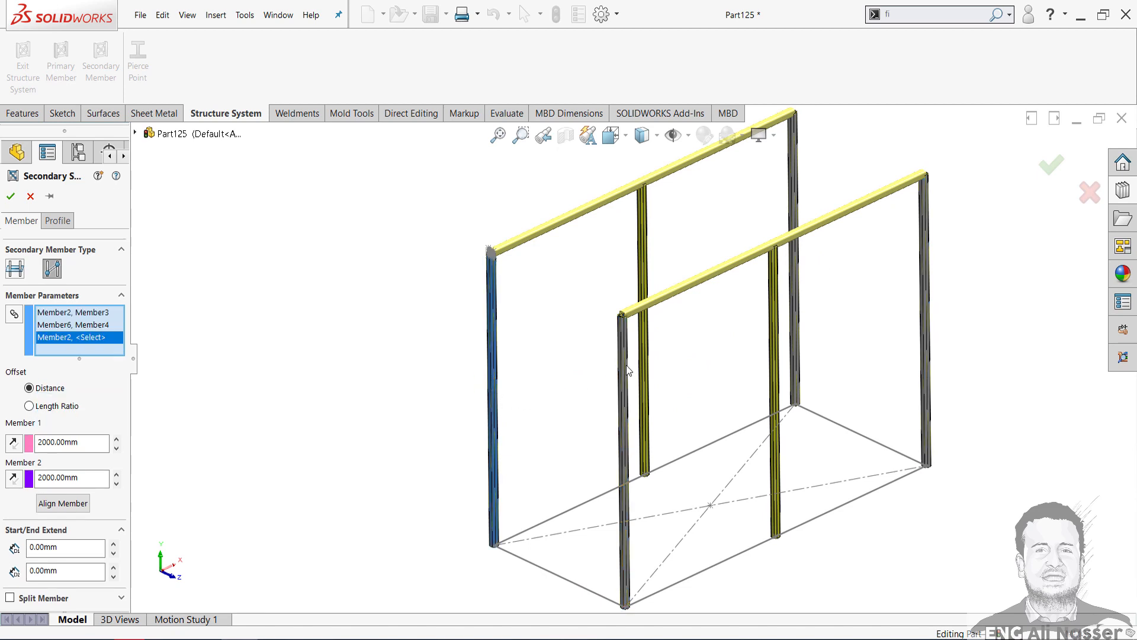
pyautogui.click(646, 343)
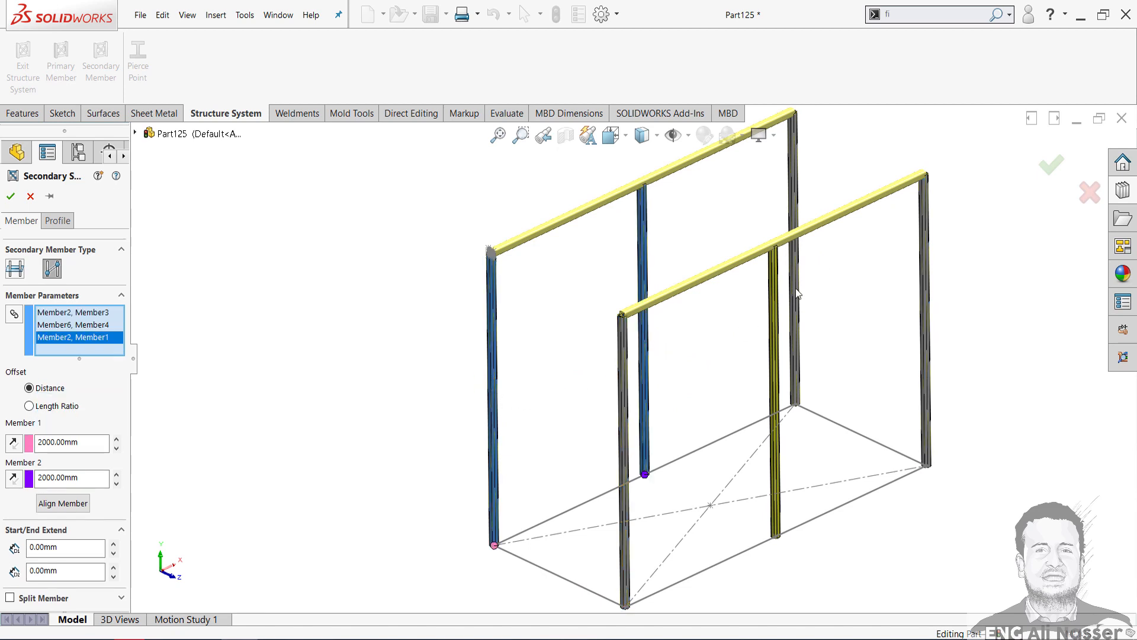
pyautogui.rightClick(74, 342)
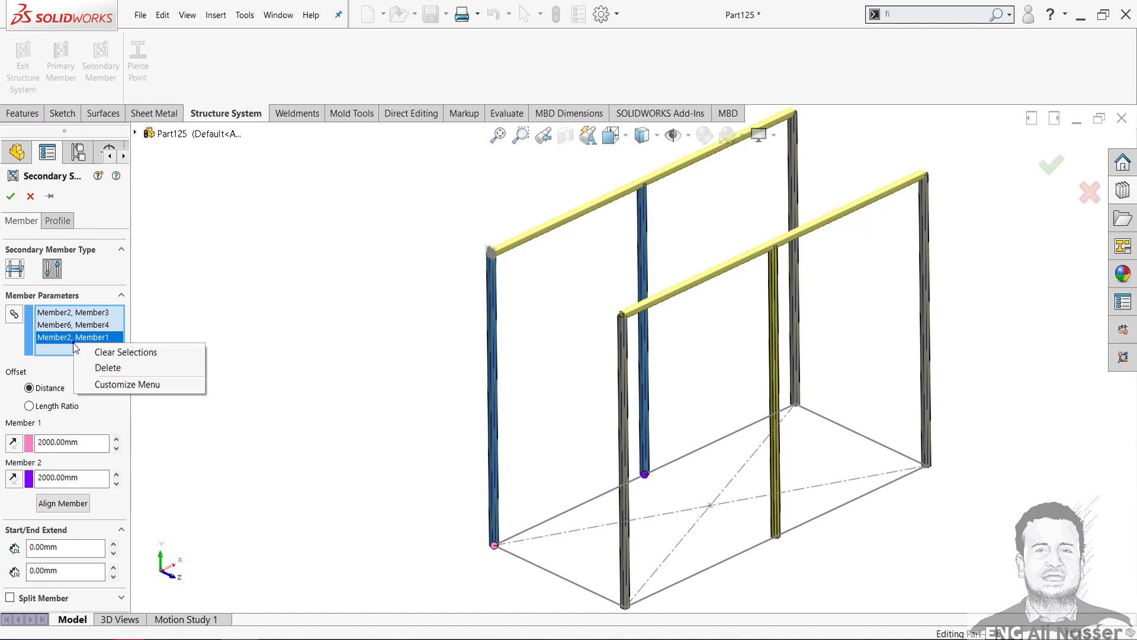
pyautogui.click(104, 370)
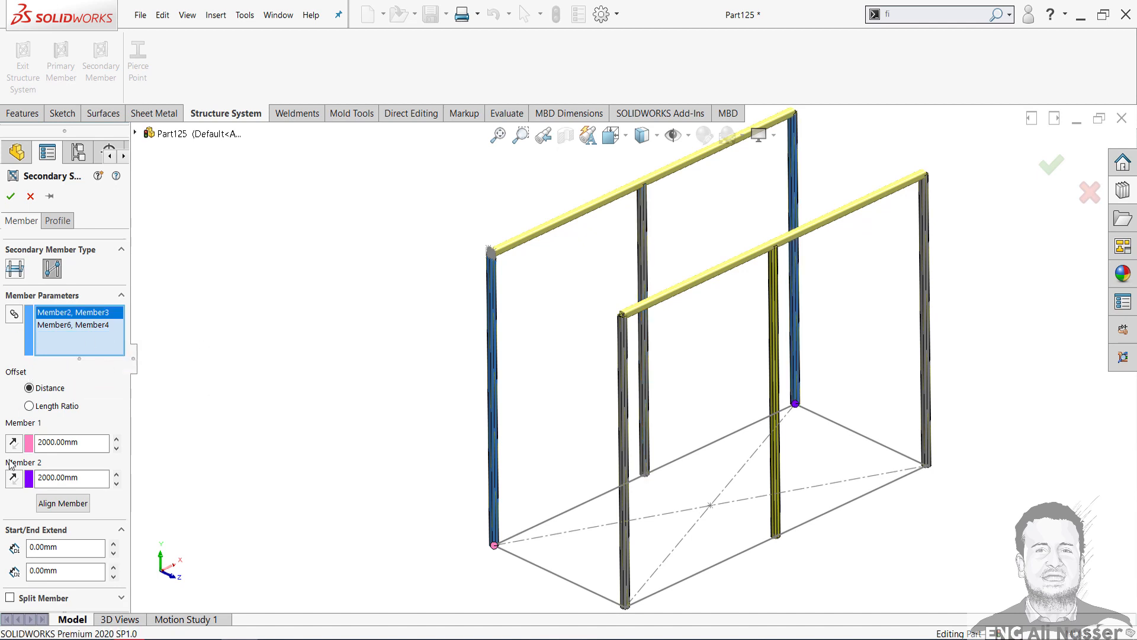
# Step: Accept the two top members and start a new between-points secondary member from the left rear corner post to the rear middle post
pyautogui.scroll(1, 511, 505)
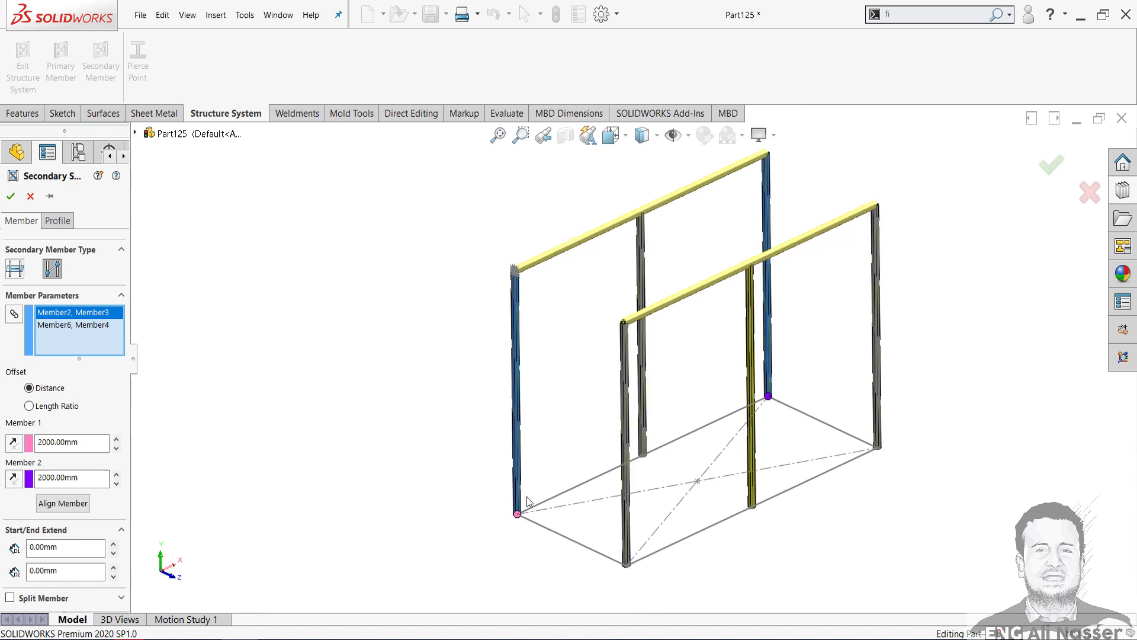
pyautogui.click(10, 196)
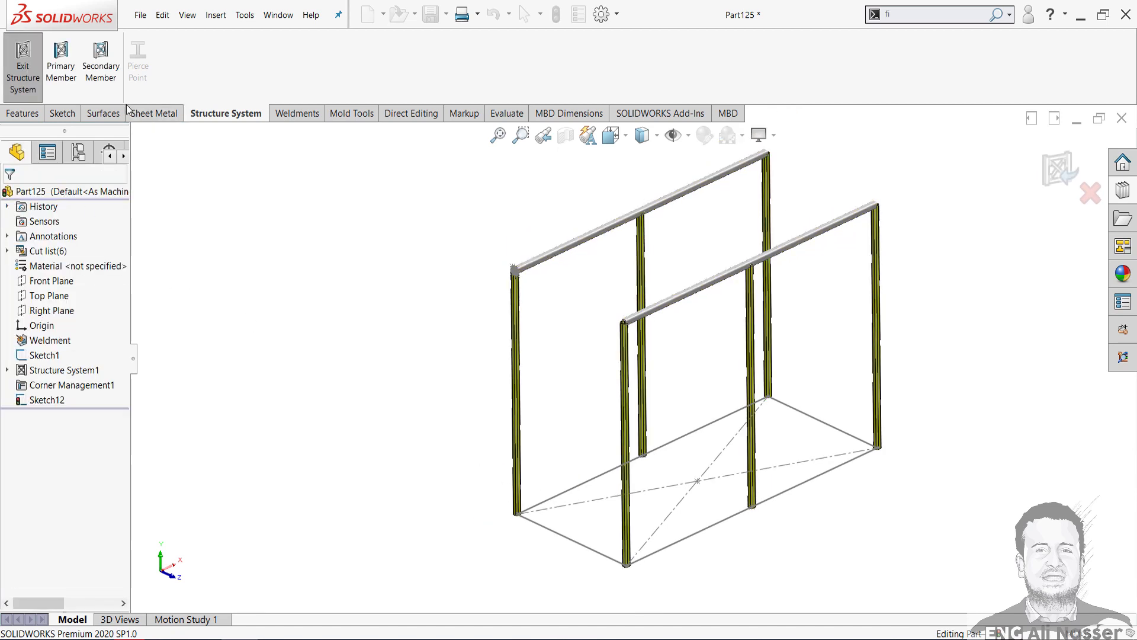
pyautogui.click(101, 74)
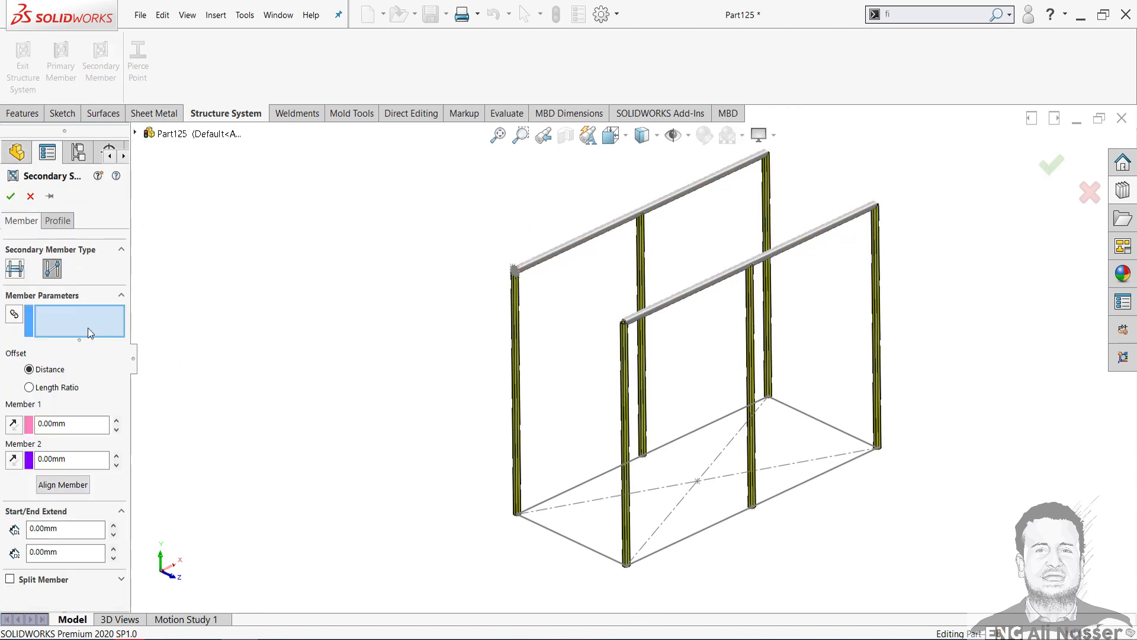
pyautogui.scroll(-1, 560, 352)
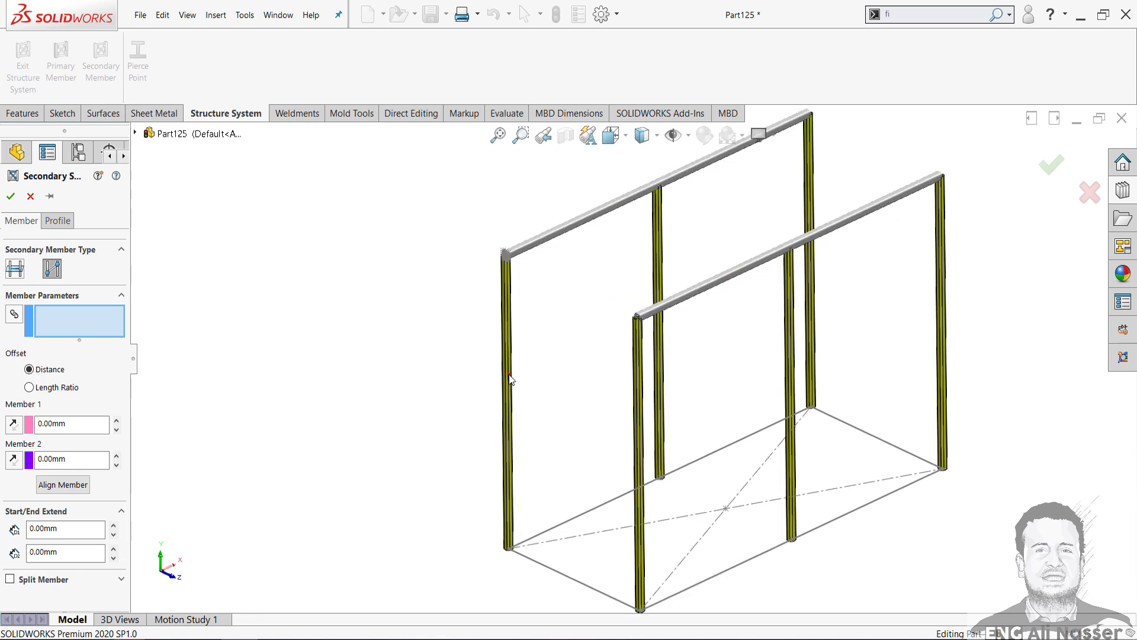
pyautogui.click(508, 375)
pyautogui.click(658, 357)
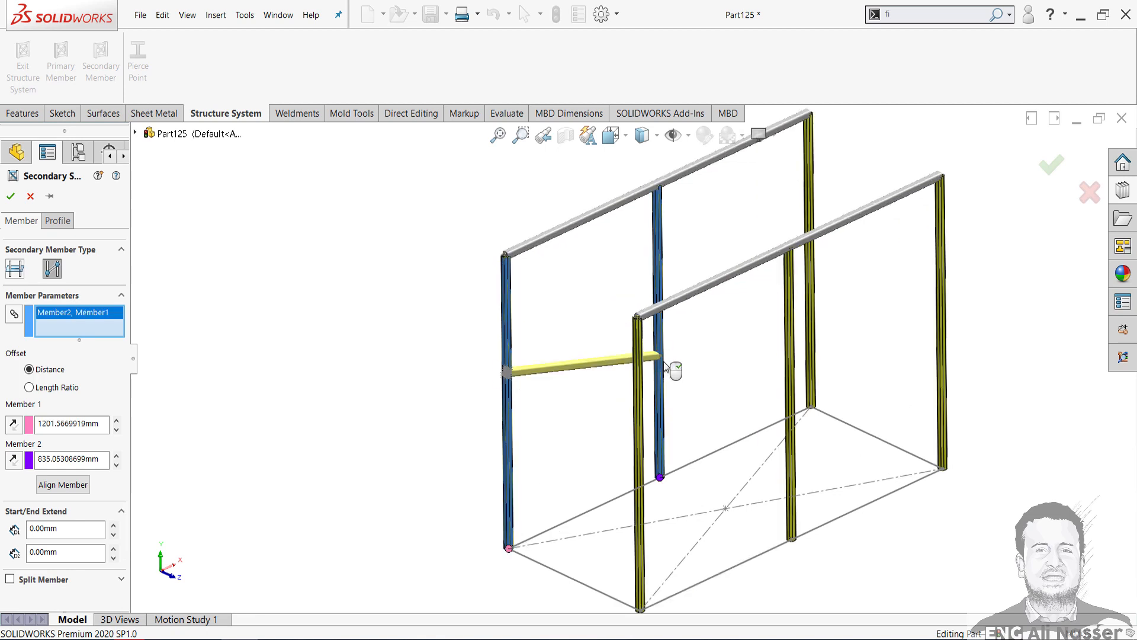
# Step: Set the new rear member's offset distance to 1000 mm on both posts
pyautogui.doubleClick(89, 426)
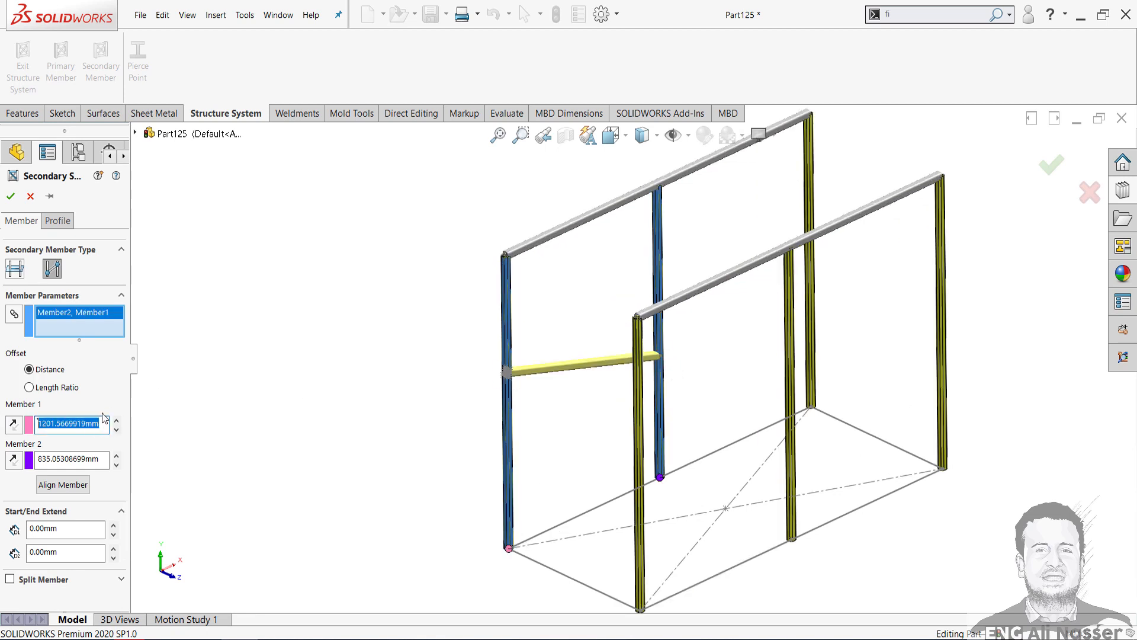
pyautogui.write('1000')
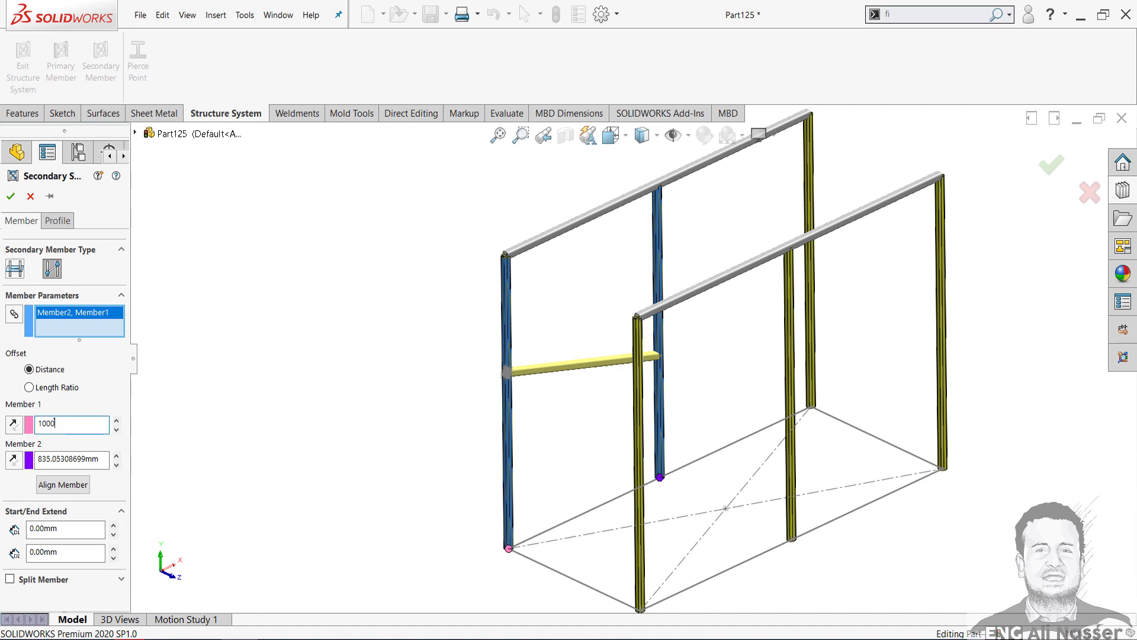
pyautogui.doubleClick(98, 459)
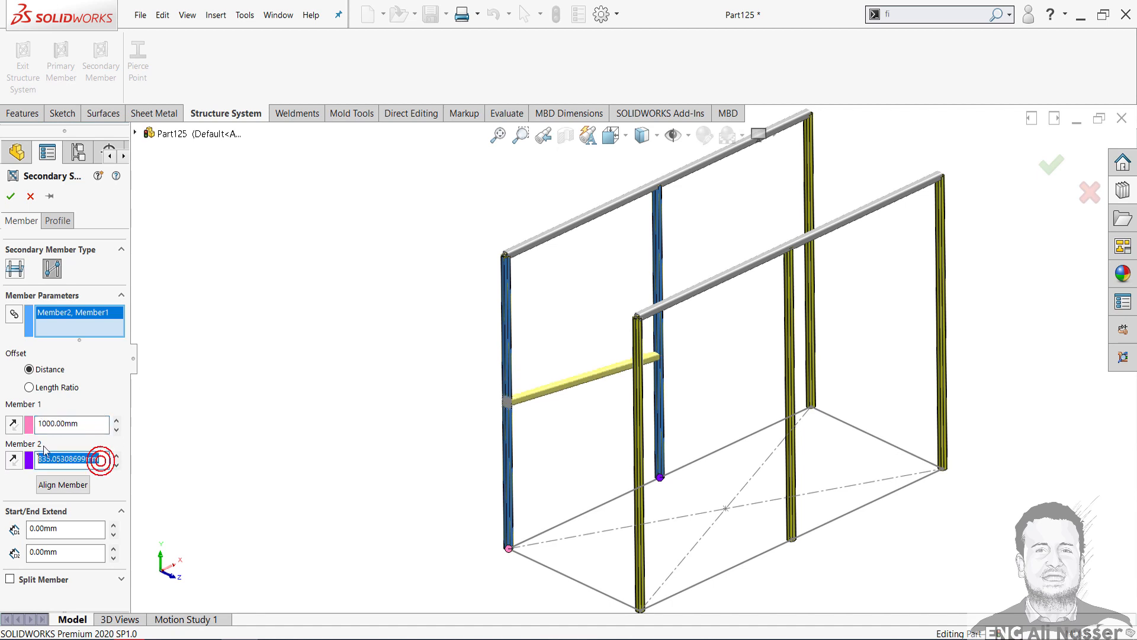
pyautogui.write('1000')
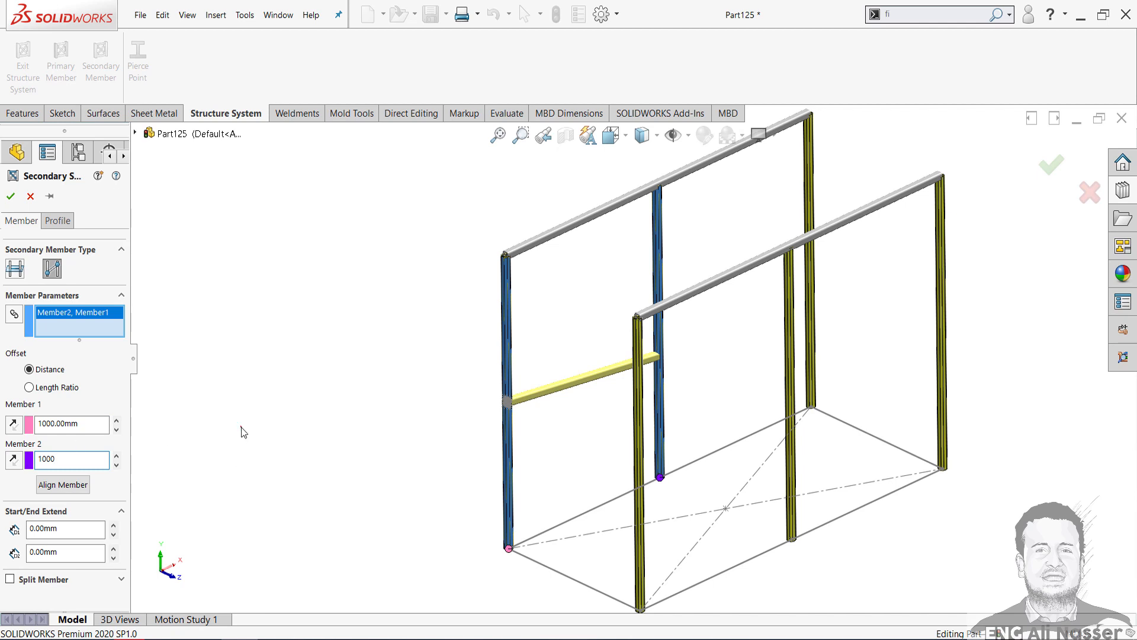
pyautogui.press('Return')
# Step: Add a mid-height member pair between the rear middle post and the right rear corner post
pyautogui.scroll(-3, 681, 393)
pyautogui.click(648, 365)
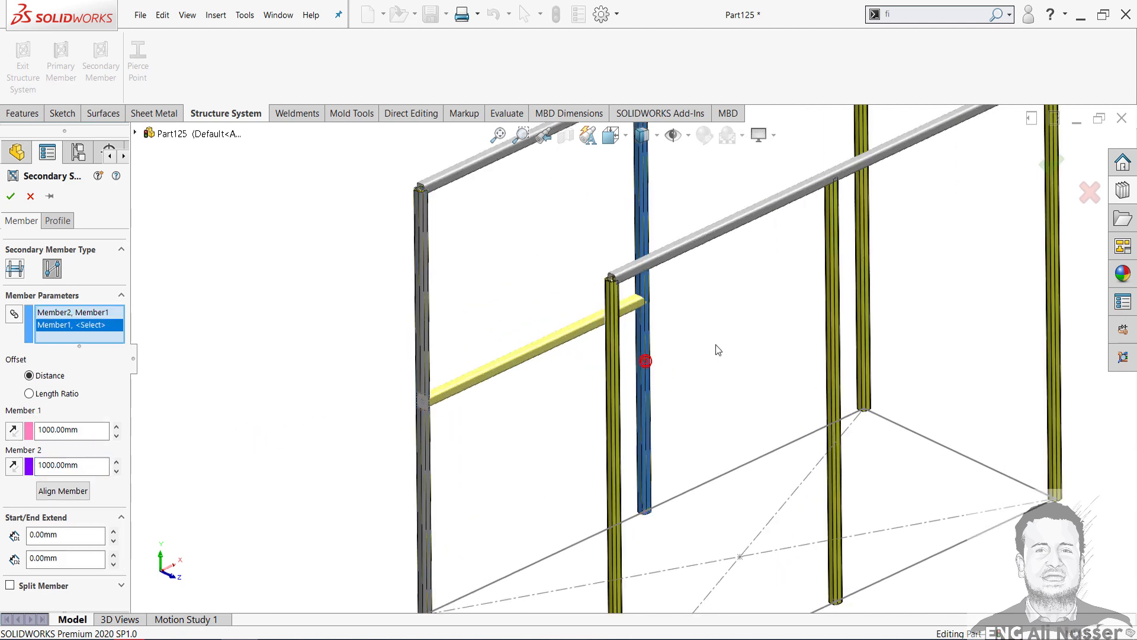
pyautogui.scroll(2, 642, 358)
pyautogui.click(826, 285)
pyautogui.scroll(2, 738, 366)
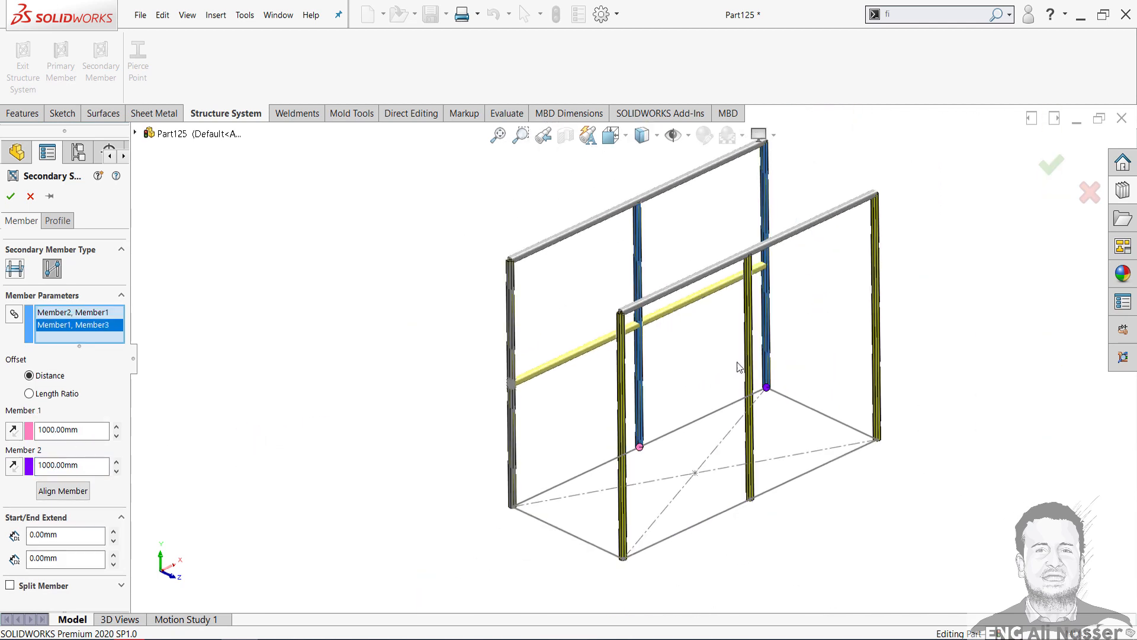
# Step: Add mid-height member pairs from the front middle post to both front corner posts and finish the secondary members
pyautogui.click(877, 341)
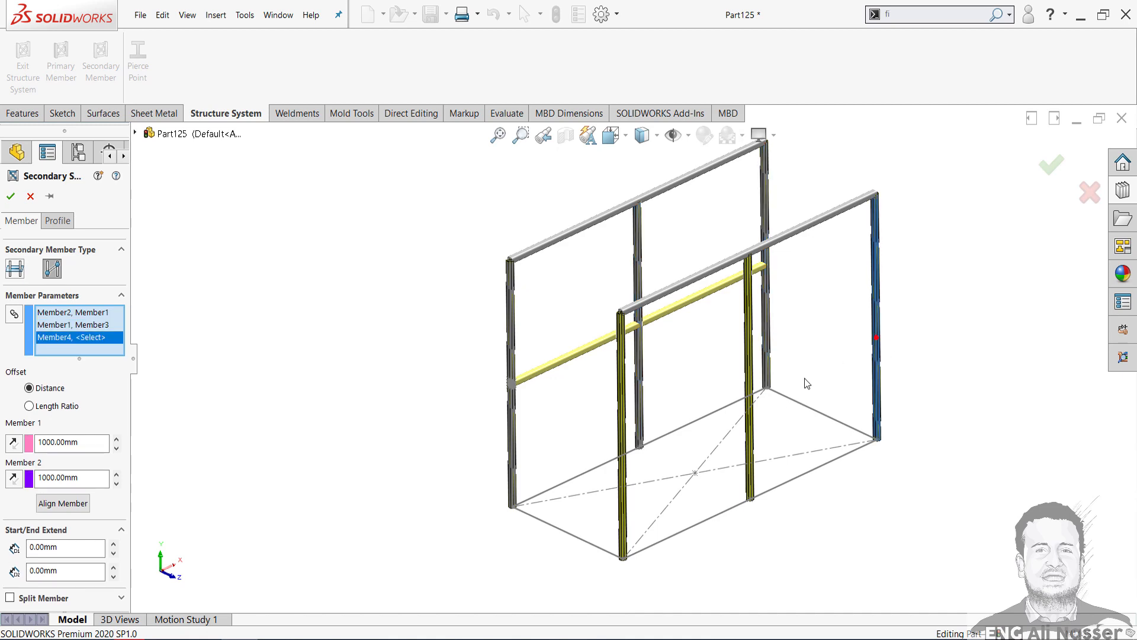
pyautogui.click(749, 376)
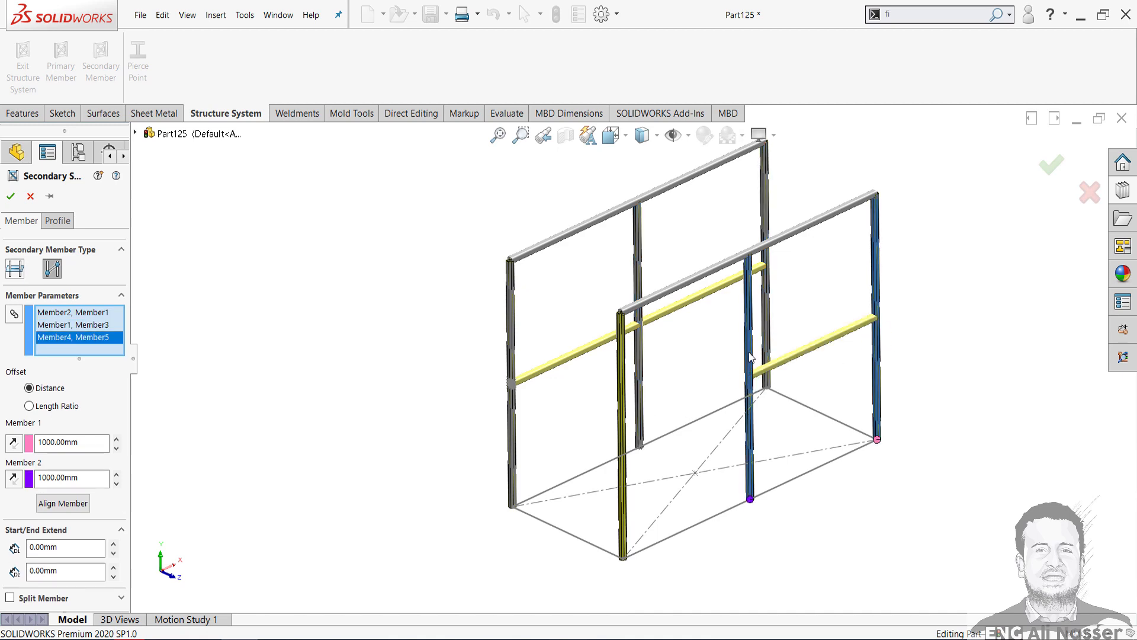
pyautogui.click(749, 353)
pyautogui.click(620, 407)
pyautogui.moveTo(589, 469)
pyautogui.mouseDown(button='middle')
pyautogui.moveTo(521, 432)
pyautogui.moveTo(498, 442)
pyautogui.moveTo(642, 421)
pyautogui.moveTo(563, 419)
pyautogui.moveTo(583, 462)
pyautogui.mouseUp(button='middle')
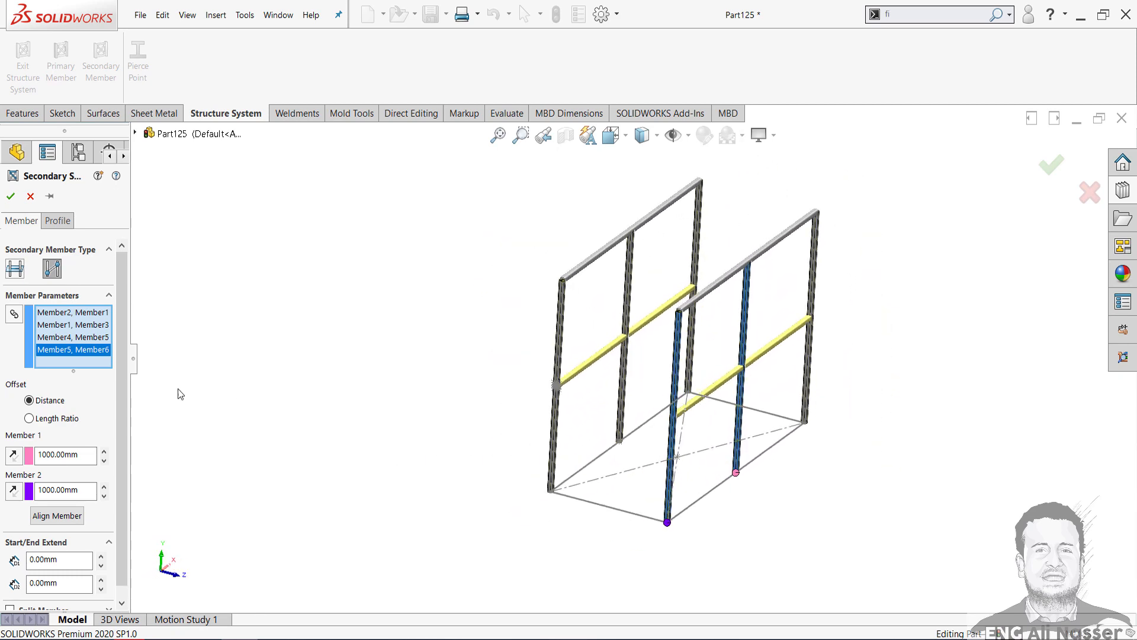
pyautogui.click(7, 198)
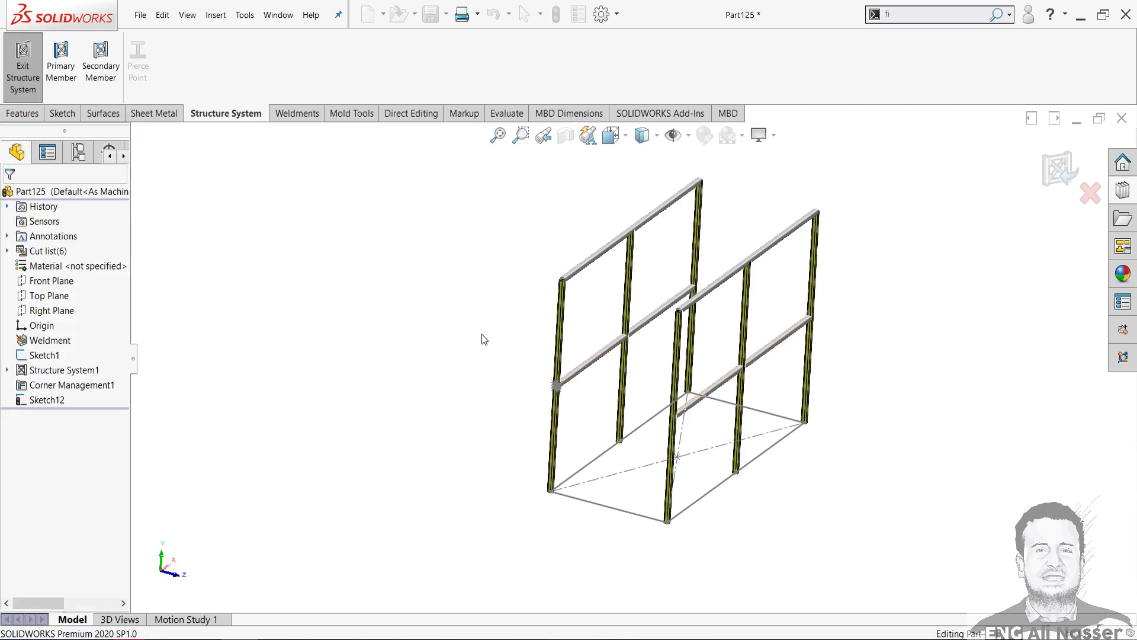
# Step: Start another between-points secondary member connecting the left rear corner post and the rear middle post near the base
pyautogui.moveTo(484, 339); pyautogui.dragTo(577, 320, button='middle')
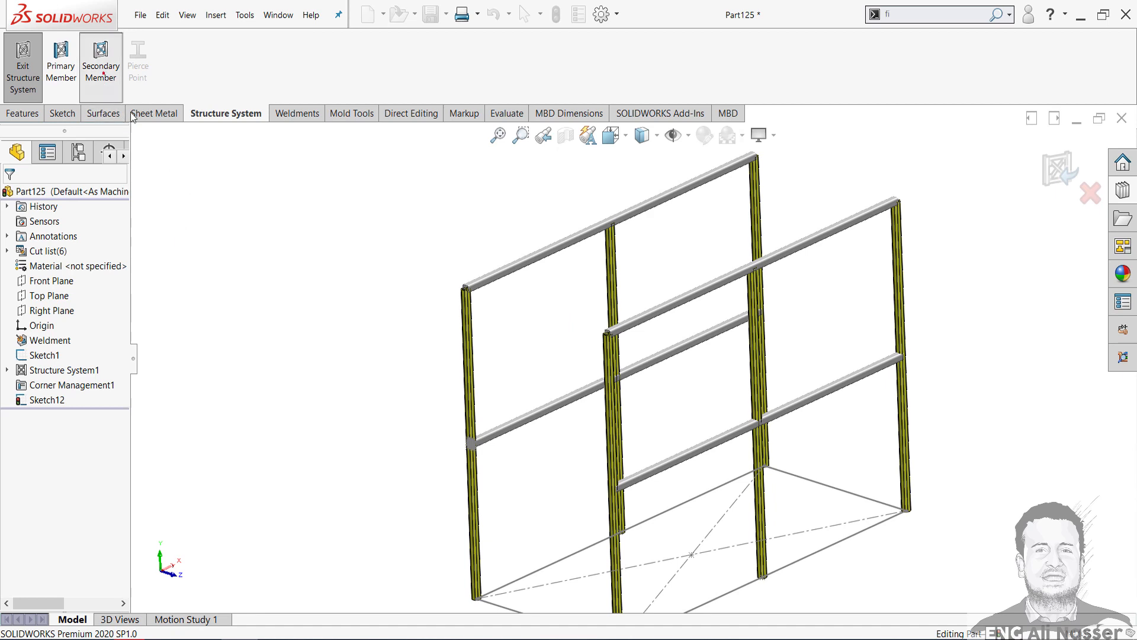
pyautogui.click(101, 65)
pyautogui.scroll(3, 504, 432)
pyautogui.scroll(-4, 591, 481)
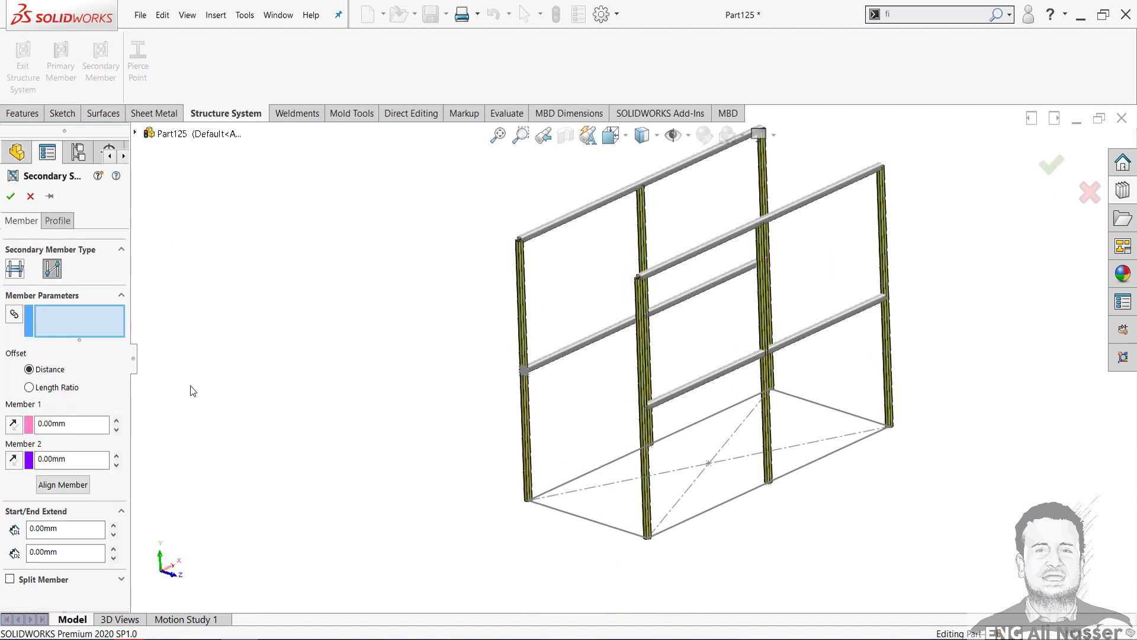
pyautogui.click(526, 459)
pyautogui.scroll(-5, 631, 447)
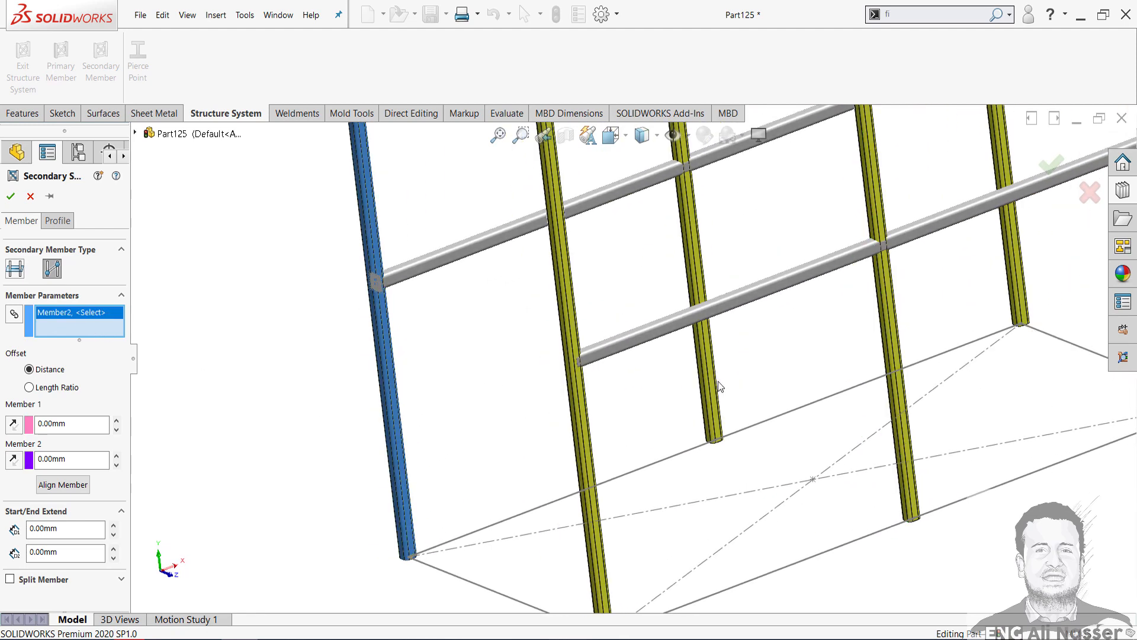
pyautogui.click(718, 382)
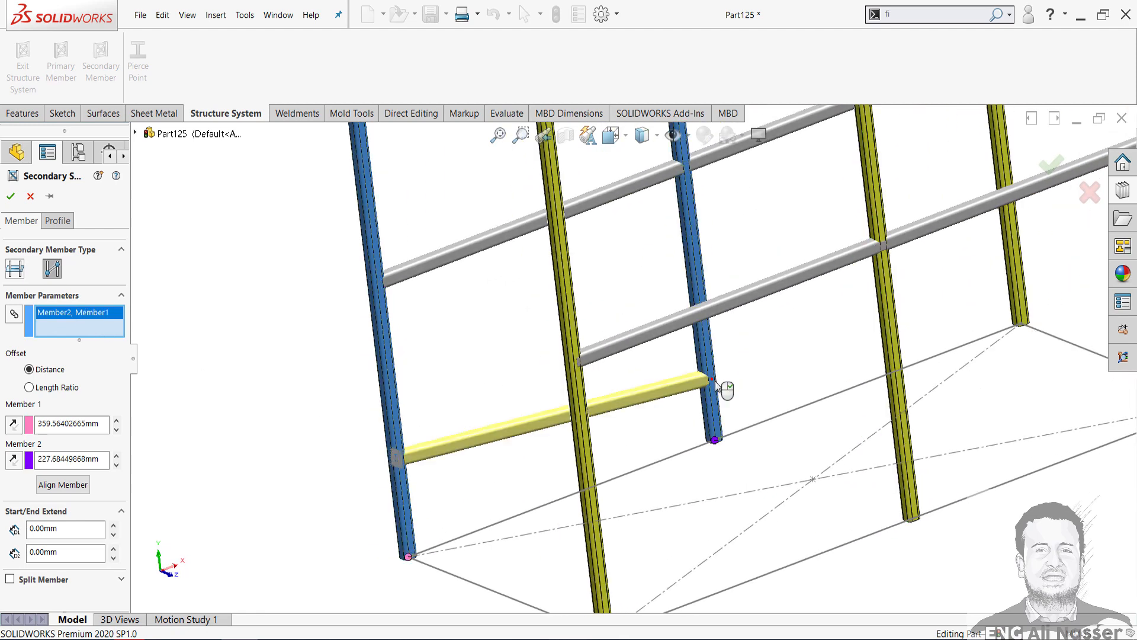
# Step: Set the base member's offset distance to 0 mm on both posts
pyautogui.doubleClick(100, 423)
pyautogui.write('0')
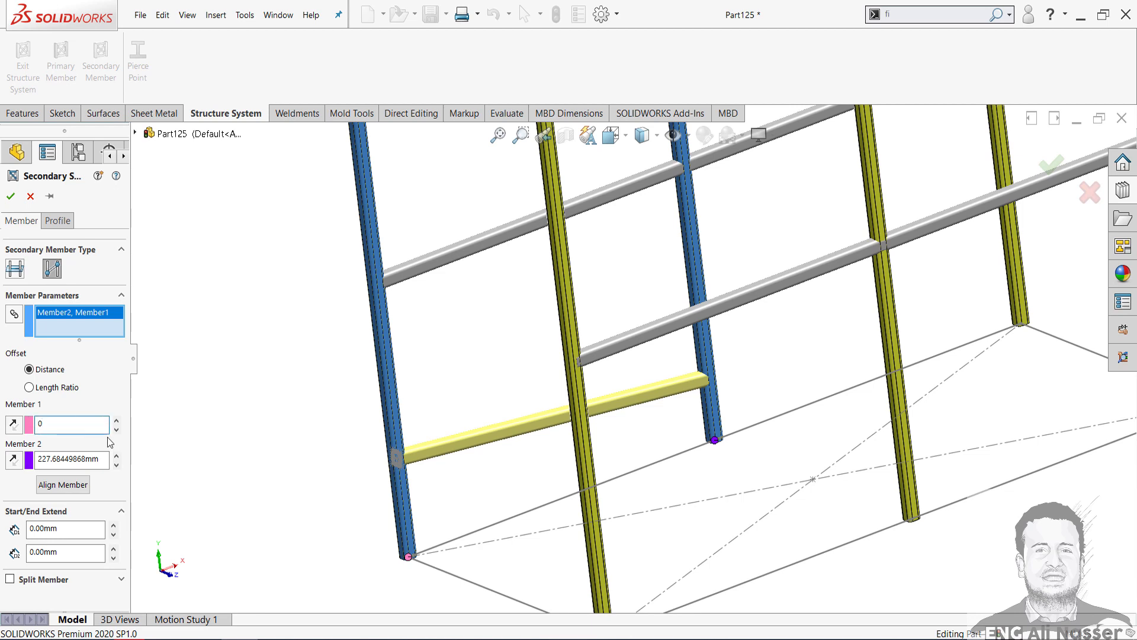
pyautogui.doubleClick(104, 459)
pyautogui.write('0')
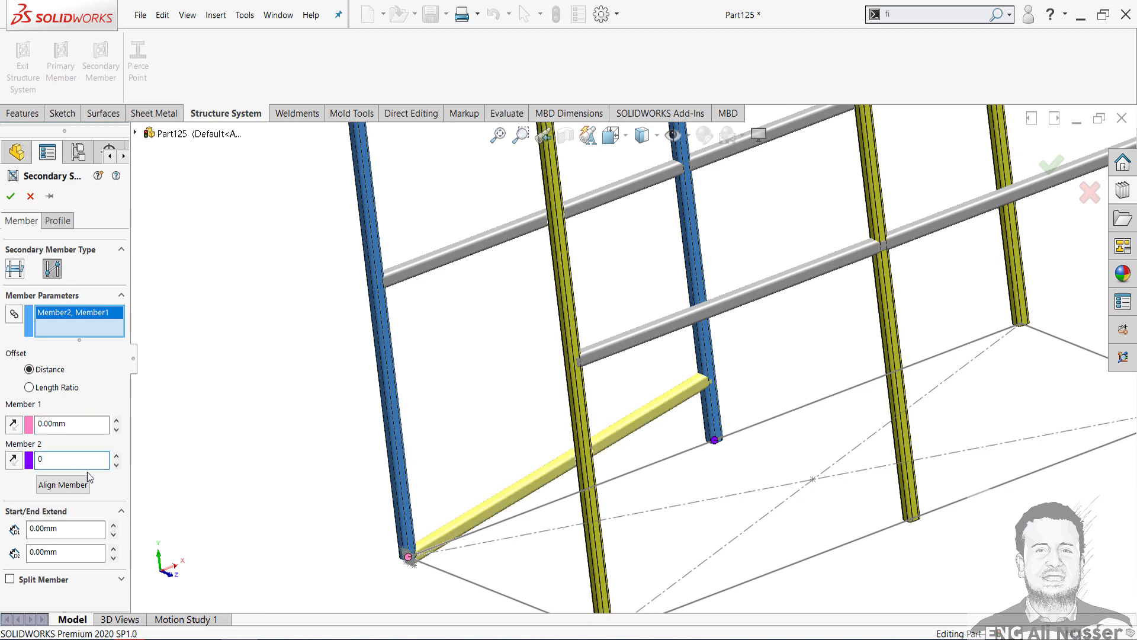
pyautogui.scroll(2, 580, 431)
pyautogui.scroll(-2, 741, 361)
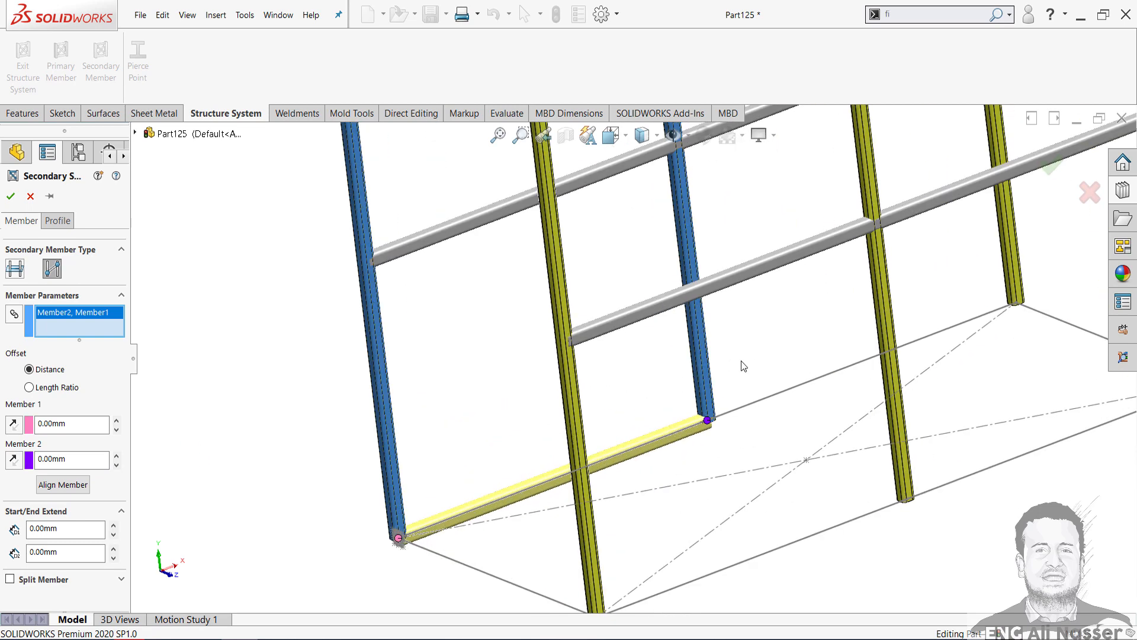
# Step: Add base members from the rear middle post to the right rear corner post and from the front middle post to both front corner posts
pyautogui.click(706, 365)
pyautogui.click(1013, 271)
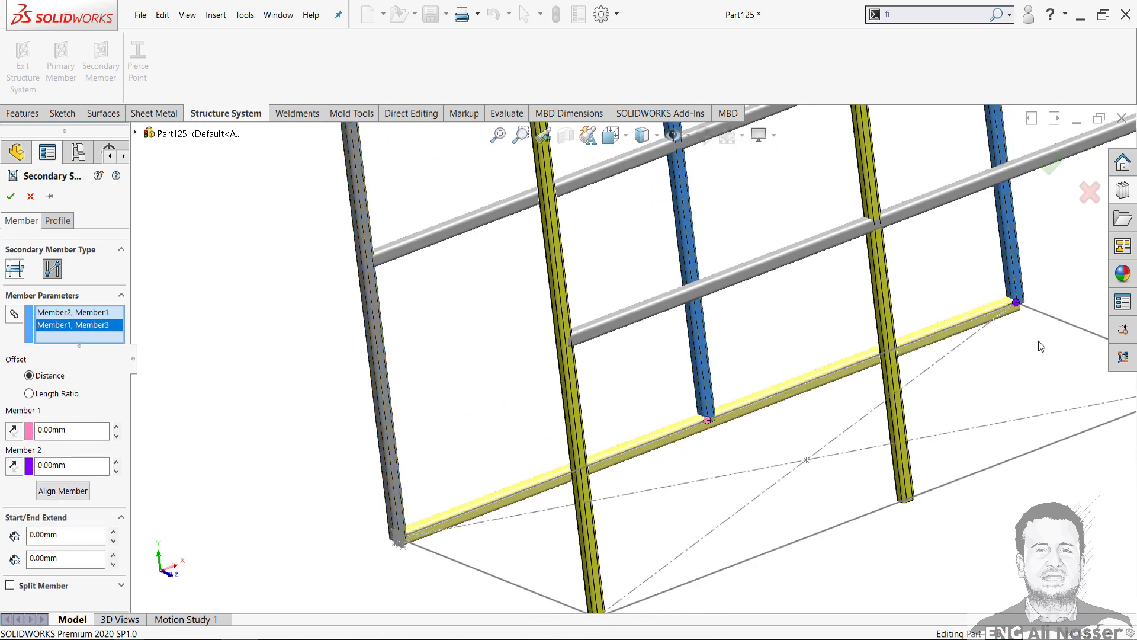
pyautogui.scroll(2, 1030, 334)
pyautogui.click(1035, 330)
pyautogui.scroll(-3, 876, 434)
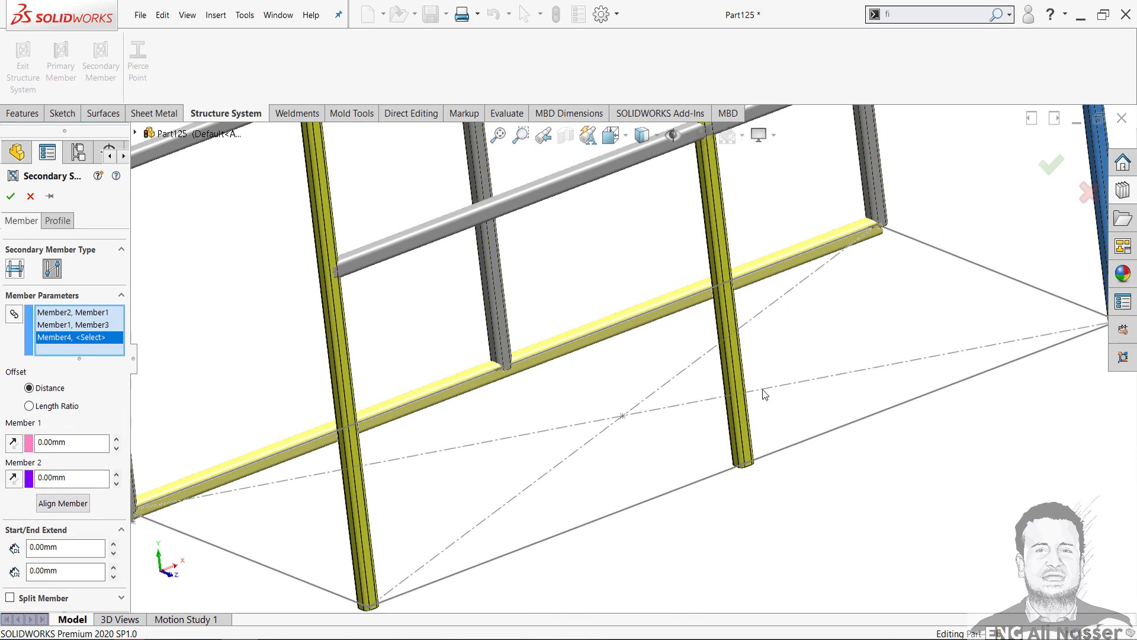
pyautogui.click(746, 416)
pyautogui.scroll(2, 629, 495)
pyautogui.click(438, 472)
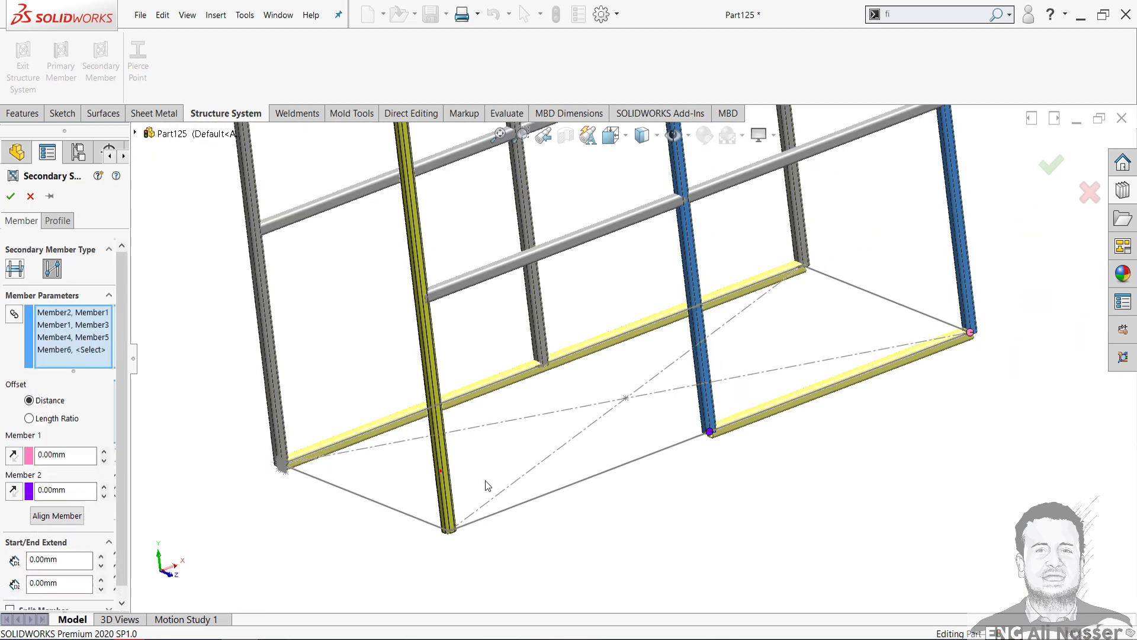
pyautogui.click(712, 401)
pyautogui.scroll(3, 663, 427)
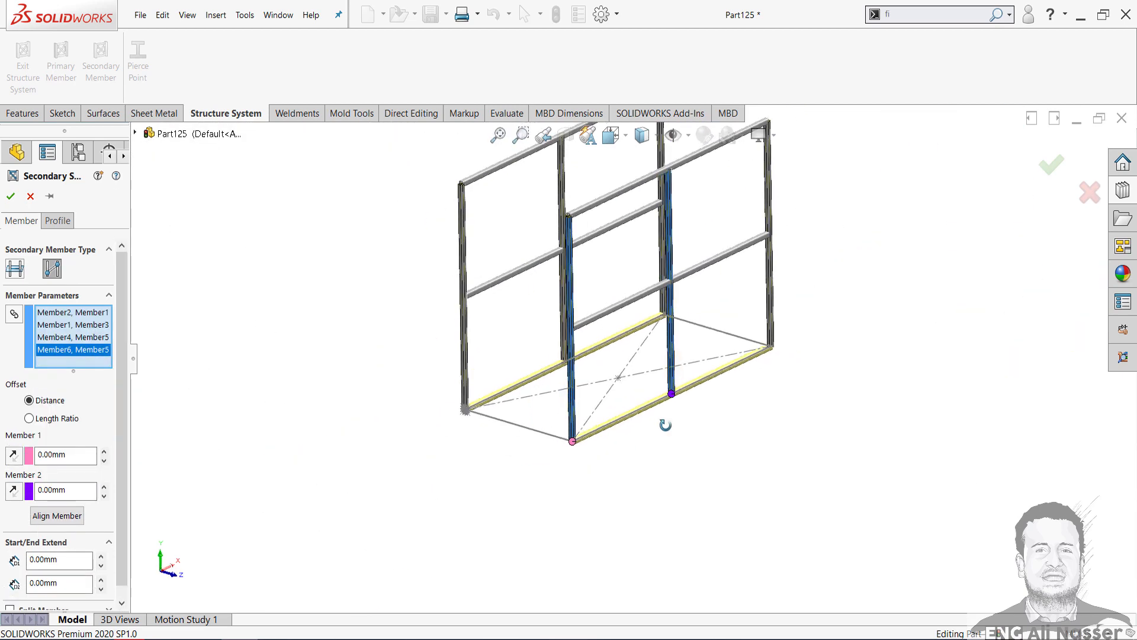
# Step: Add base members between the front and rear corner posts at both ends of the frame and finish the secondary members
pyautogui.scroll(-3, 567, 415)
pyautogui.click(393, 367)
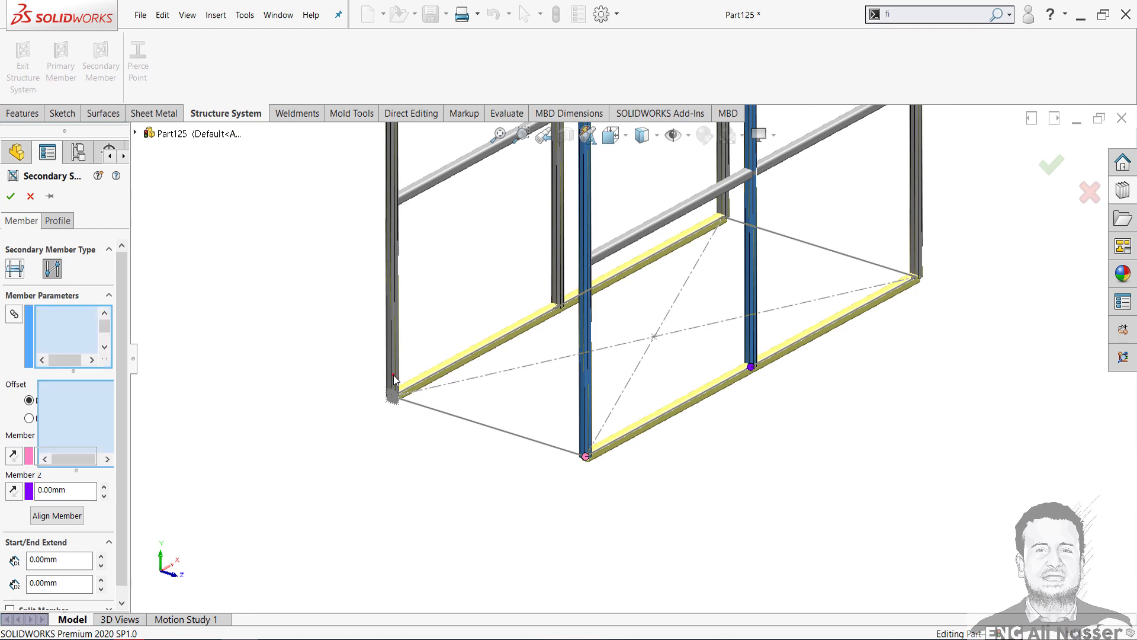
pyautogui.click(581, 439)
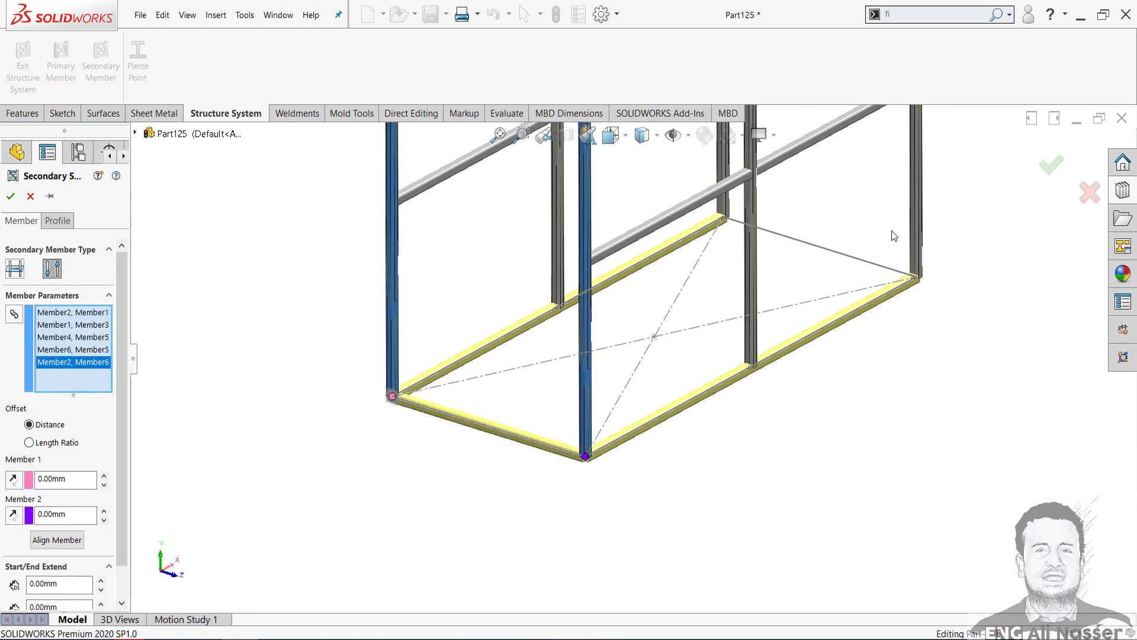
pyautogui.click(915, 235)
pyautogui.scroll(3, 845, 186)
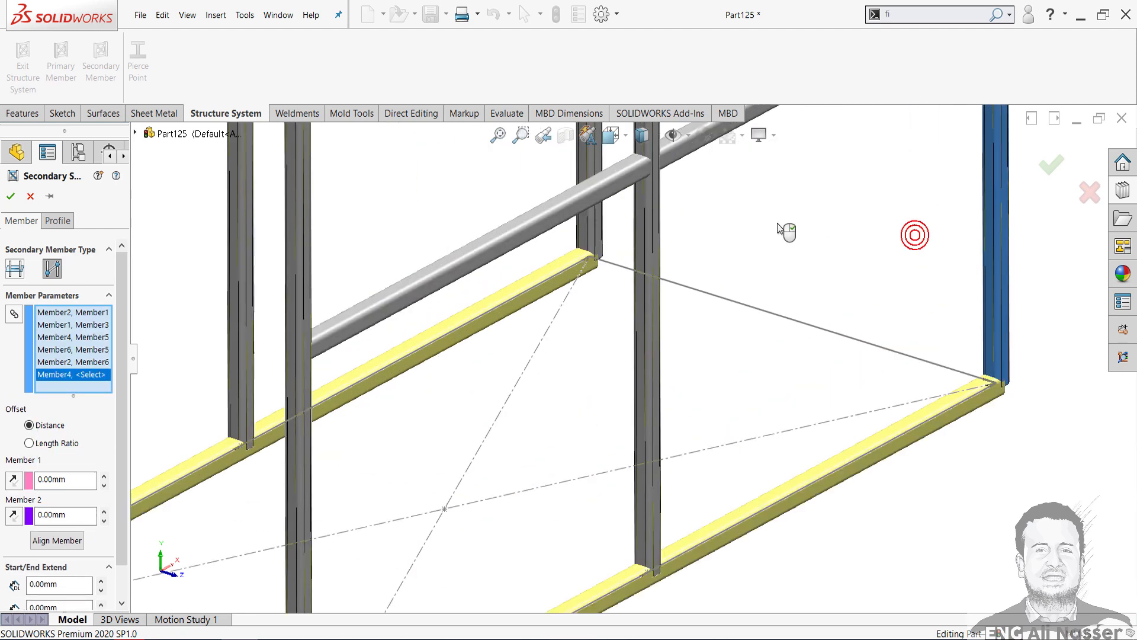
pyautogui.click(592, 226)
pyautogui.scroll(-5, 657, 252)
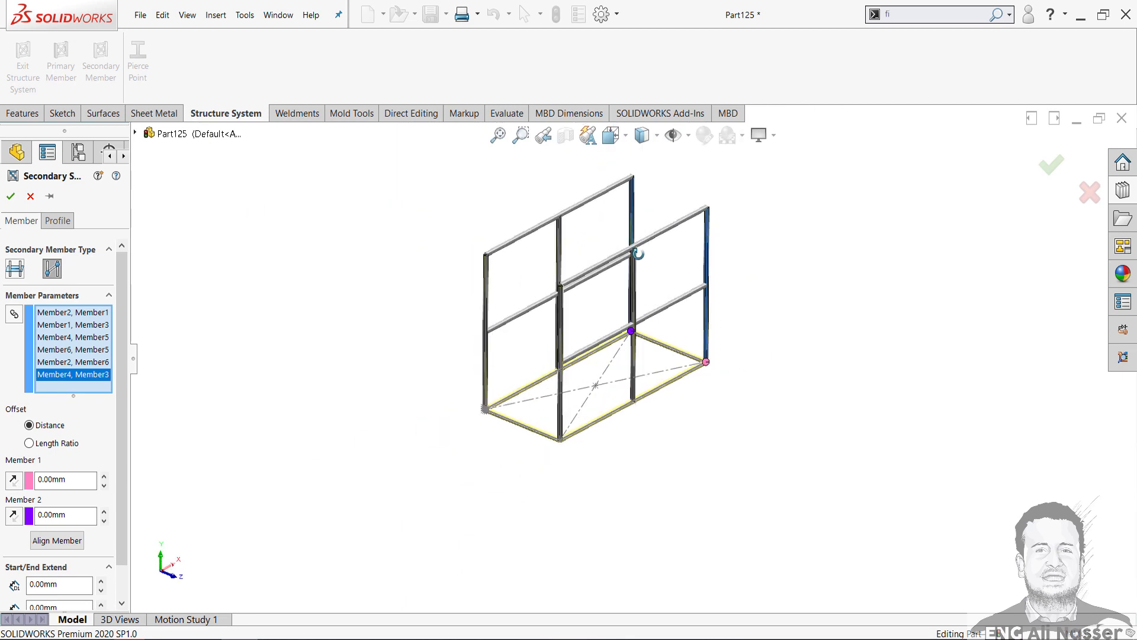
pyautogui.click(13, 201)
pyautogui.moveTo(614, 228); pyautogui.dragTo(496, 287, button='middle')
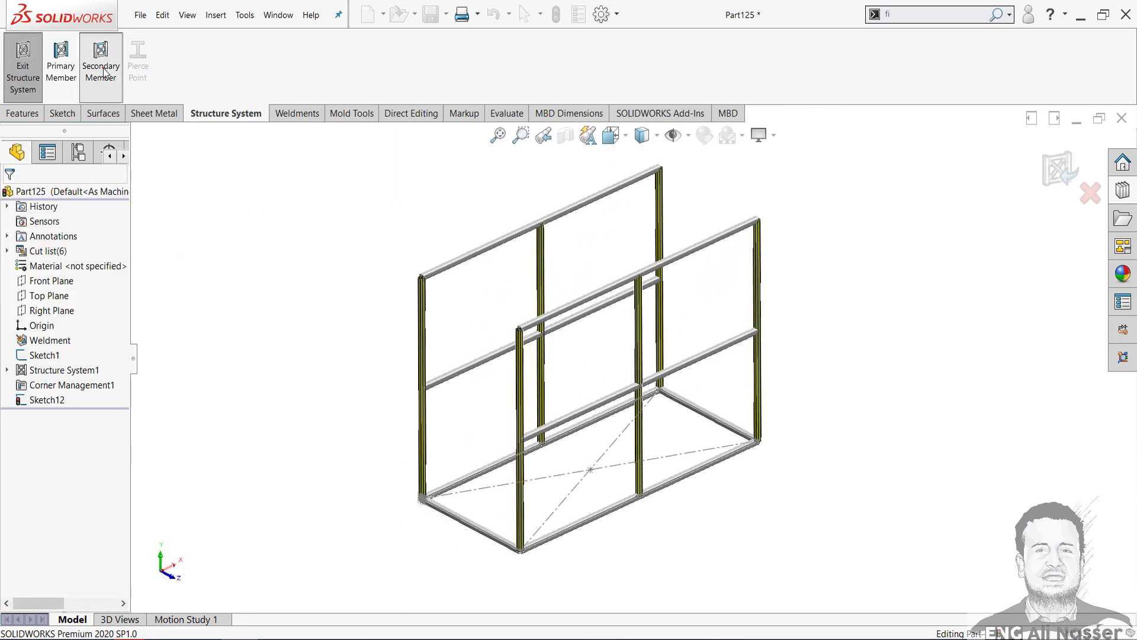
# Step: Start a between-points secondary member joining the left rear and left front corner posts, with both offset distances set to 2000 mm
pyautogui.scroll(1, 433, 291)
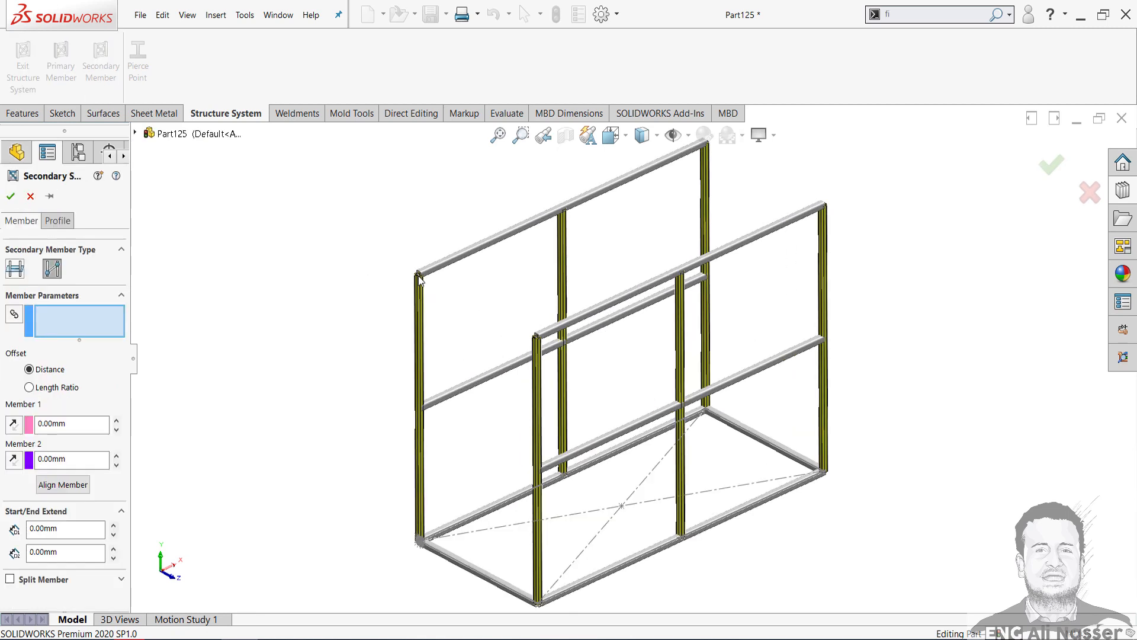
pyautogui.click(419, 276)
pyautogui.click(429, 276)
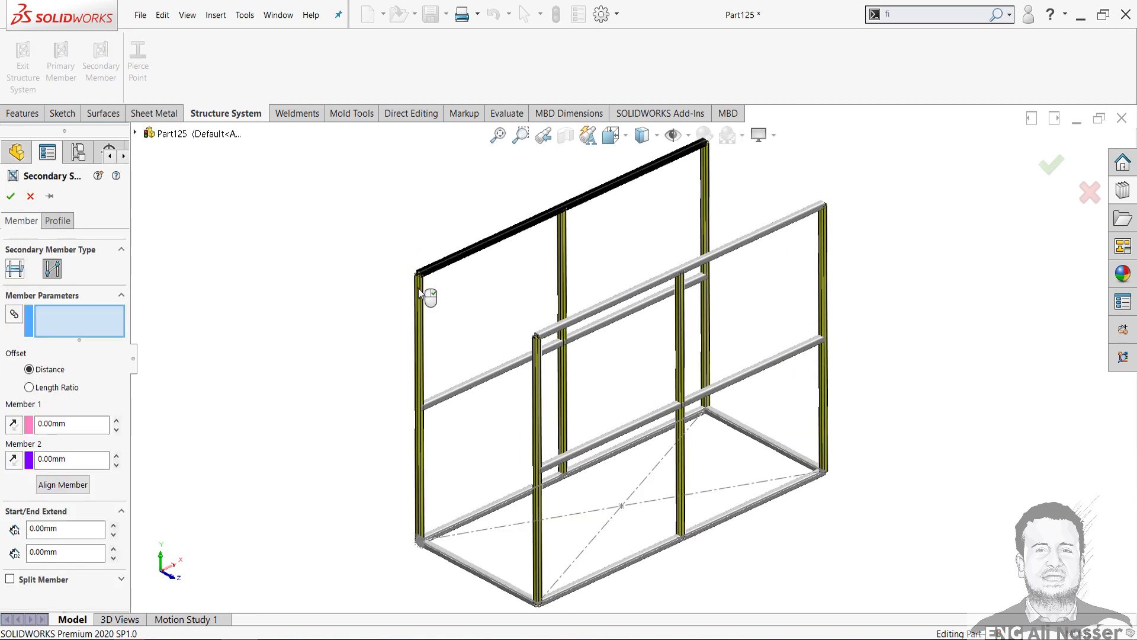
pyautogui.click(419, 291)
pyautogui.click(535, 375)
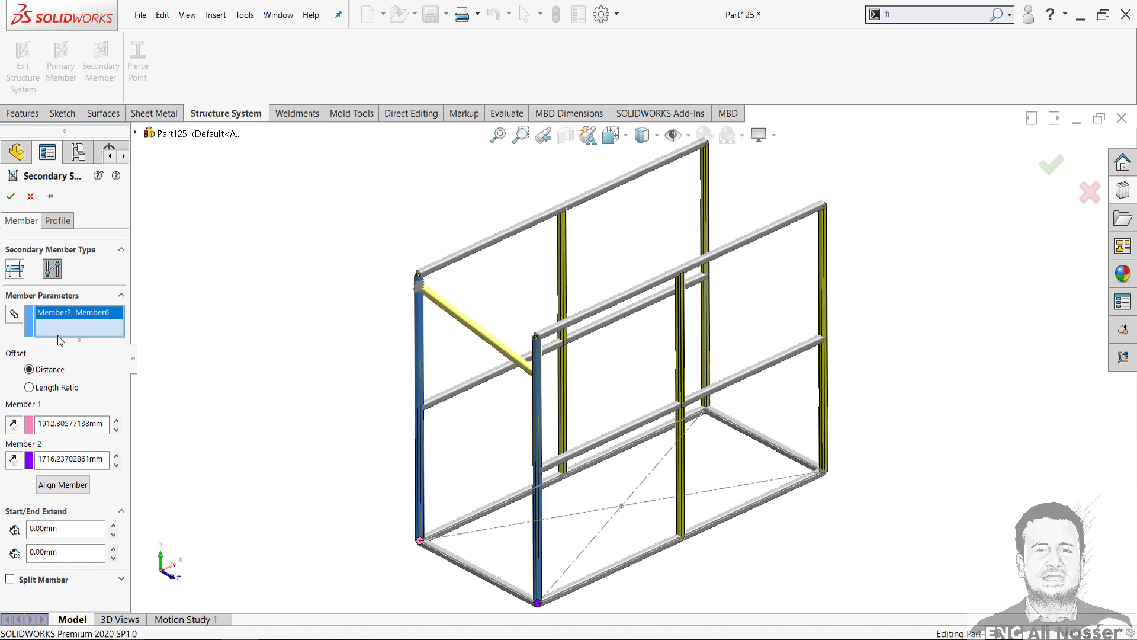
pyautogui.click(107, 423)
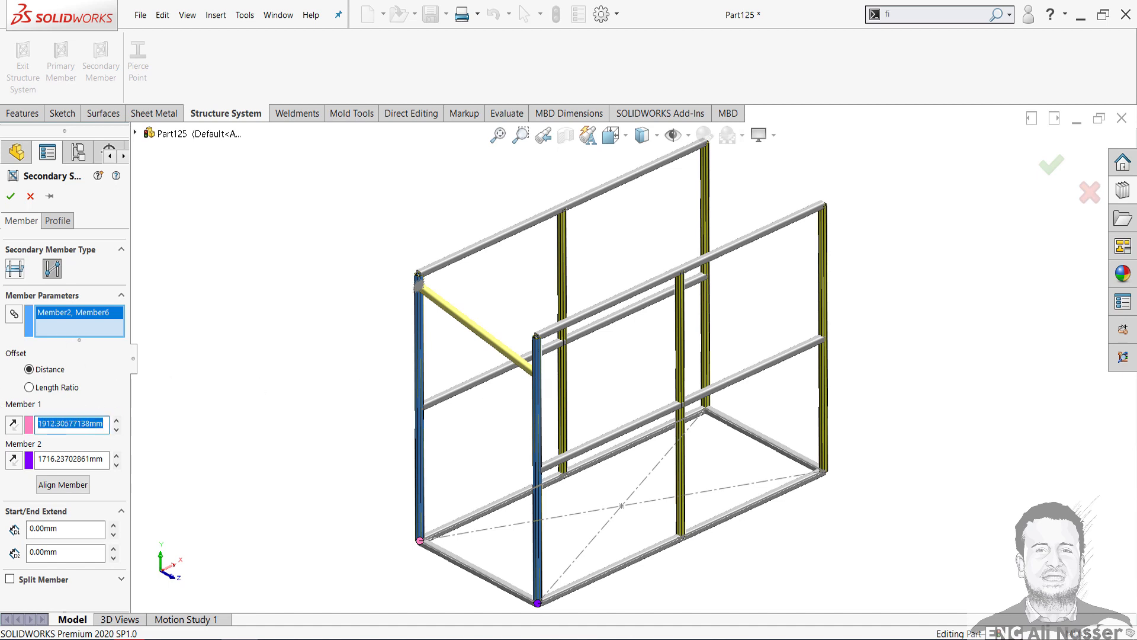
pyautogui.click(106, 457)
pyautogui.write('2000')
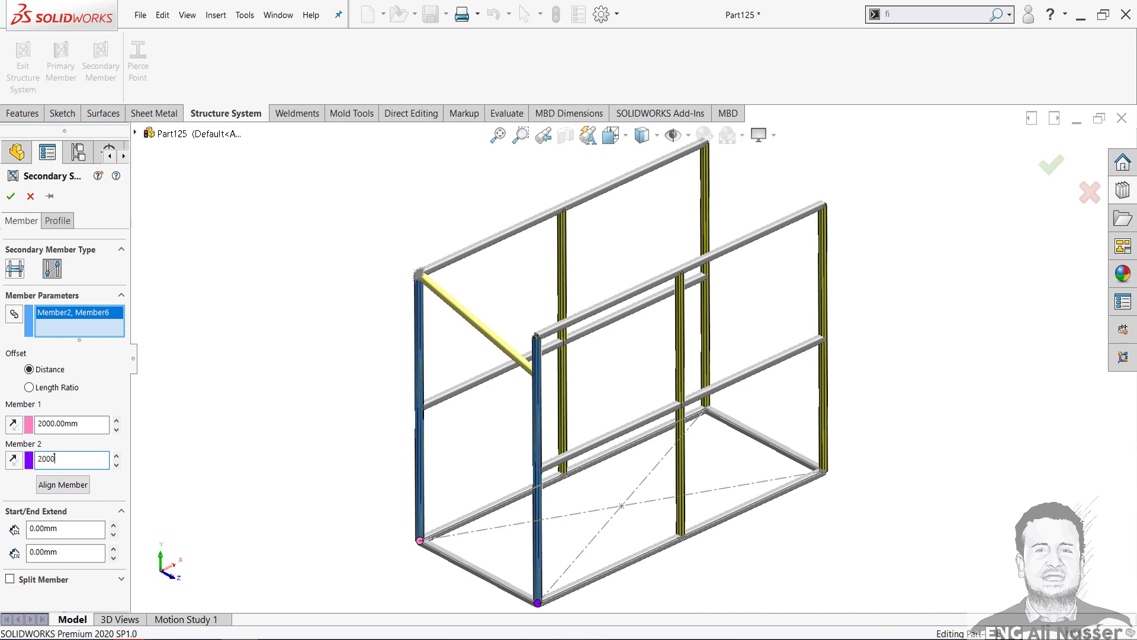
pyautogui.press('Return')
# Step: Add a matching top member between the right rear and right front corner posts and finish the secondary members
pyautogui.moveTo(735, 256); pyautogui.dragTo(770, 199, button='middle')
pyautogui.click(750, 191)
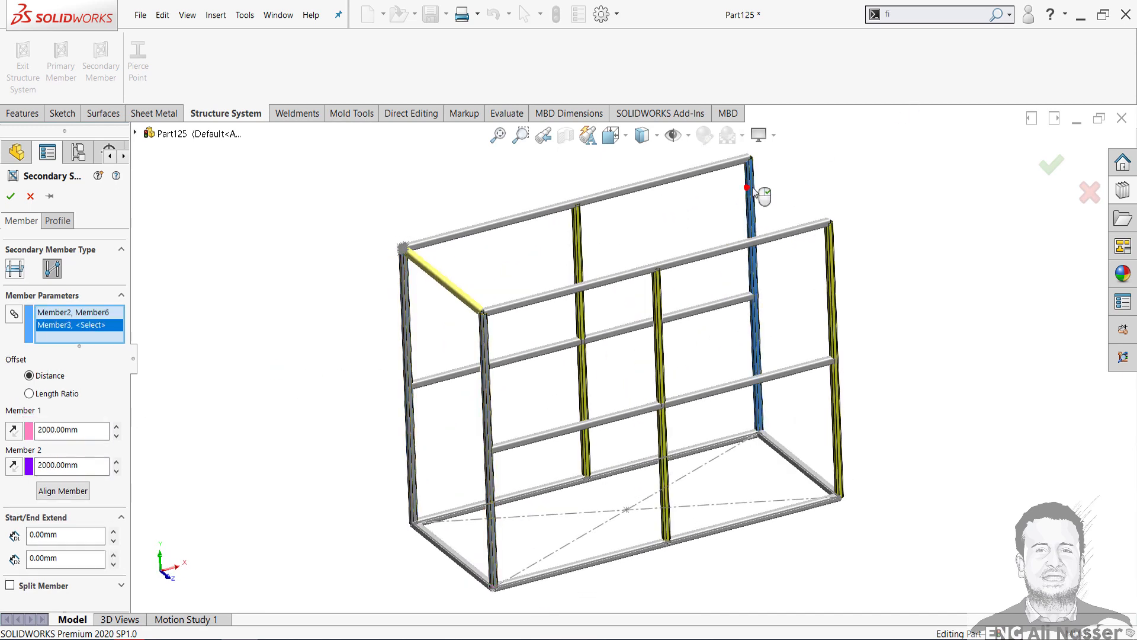
pyautogui.click(833, 272)
pyautogui.scroll(-3, 829, 300)
pyautogui.moveTo(830, 300); pyautogui.dragTo(660, 286, button='middle')
pyautogui.scroll(-6, 596, 330)
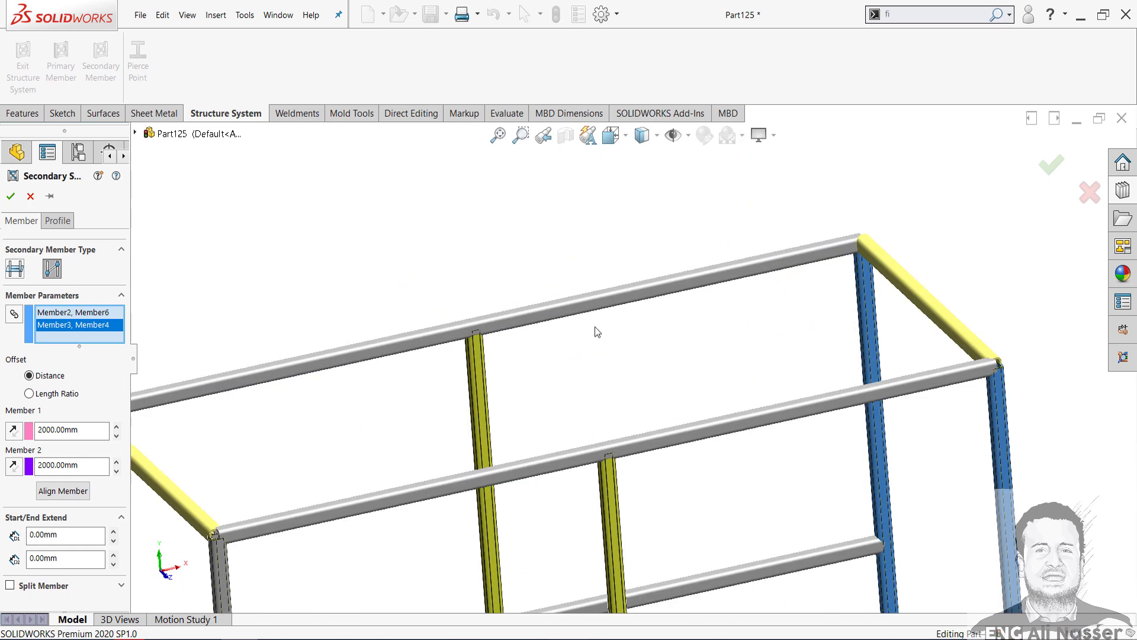
pyautogui.scroll(5, 521, 381)
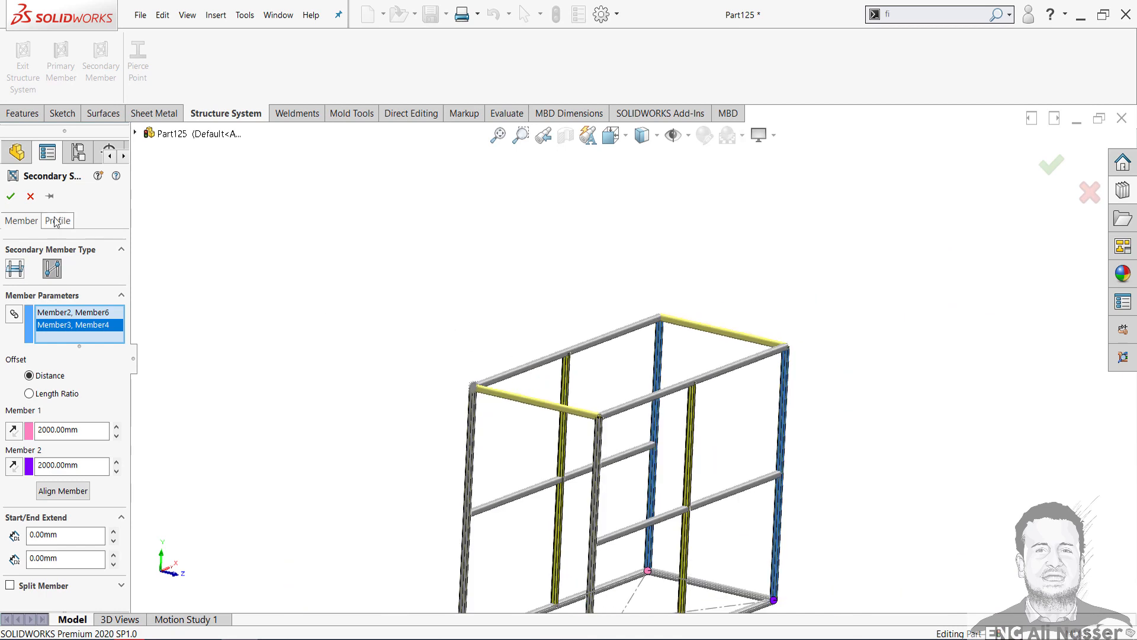
pyautogui.click(11, 201)
# Step: Leave the structure system, review the frame's simple and complex corner groups in Corner Management, and accept their trim treatments
pyautogui.scroll(3, 434, 322)
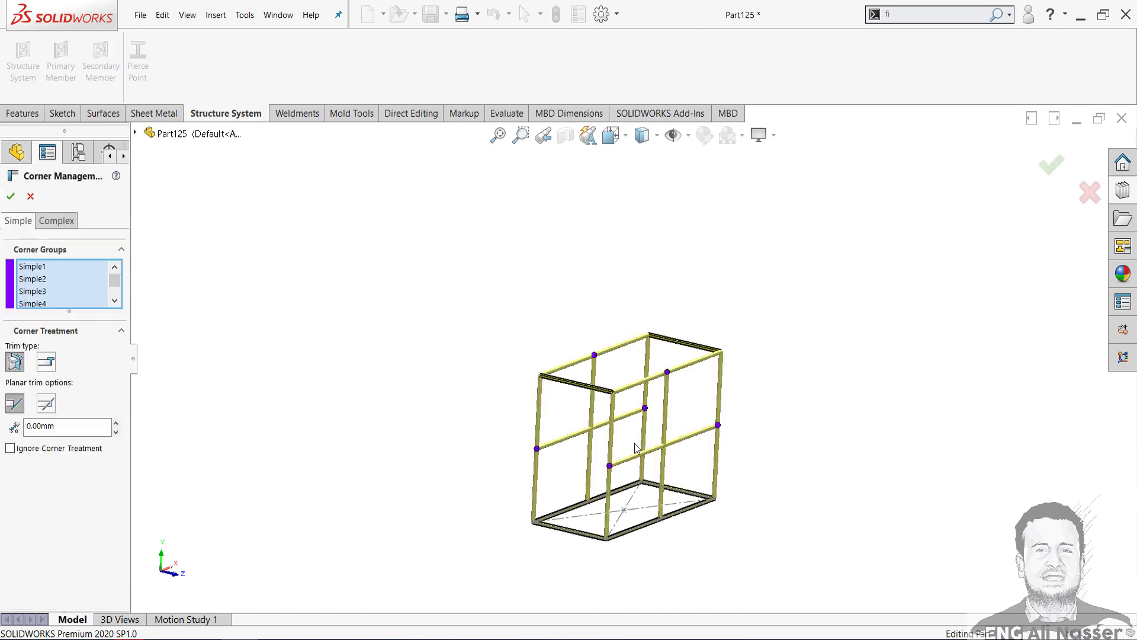
pyautogui.scroll(-3, 635, 450)
pyautogui.moveTo(636, 405); pyautogui.dragTo(615, 424, button='middle')
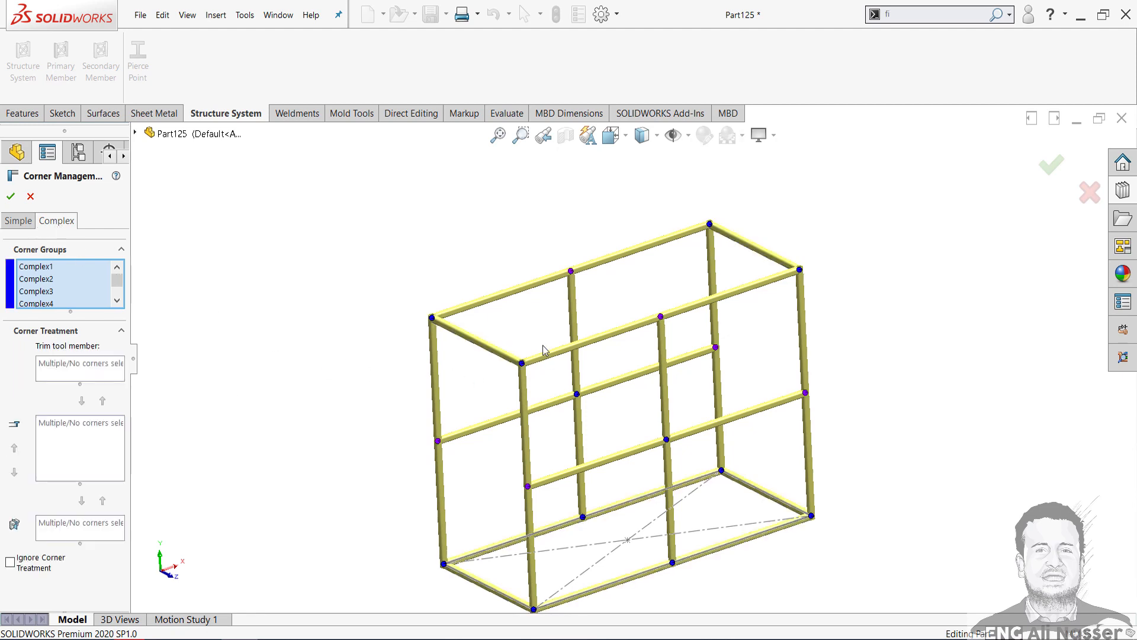
pyautogui.scroll(-4, 515, 358)
pyautogui.scroll(3, 500, 418)
pyautogui.moveTo(500, 418); pyautogui.dragTo(620, 333, button='middle')
pyautogui.scroll(-2, 616, 322)
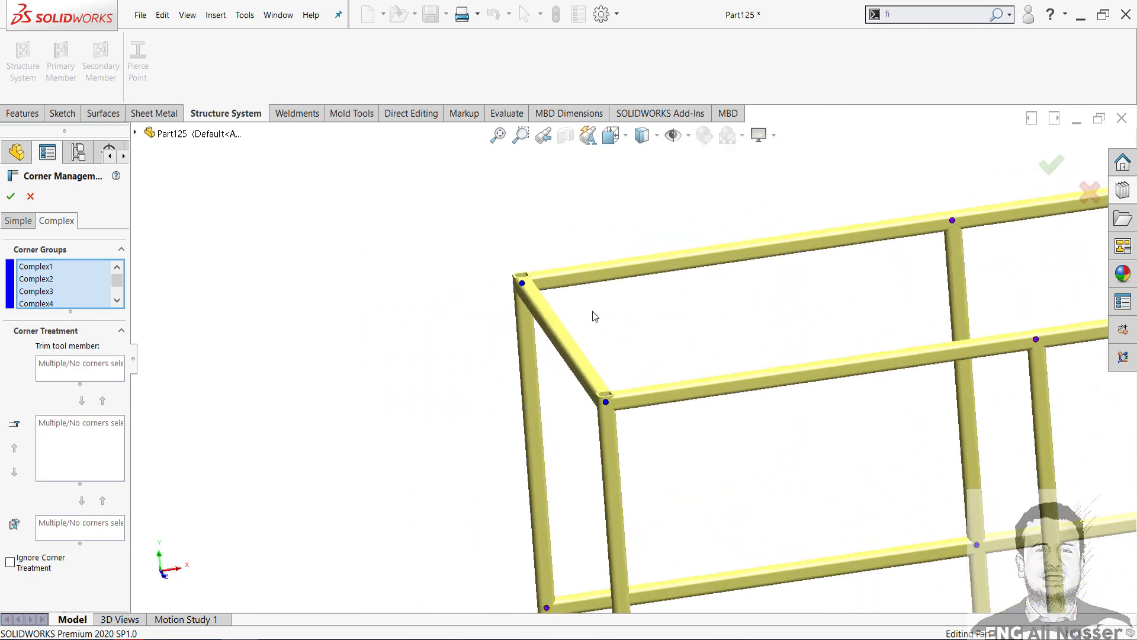
pyautogui.scroll(2, 637, 362)
pyautogui.scroll(-1, 641, 434)
pyautogui.moveTo(670, 430); pyautogui.dragTo(690, 413, button='middle')
pyautogui.scroll(3, 692, 419)
pyautogui.scroll(-2, 794, 417)
pyautogui.moveTo(805, 523); pyautogui.dragTo(884, 524, button='middle')
pyautogui.scroll(-6, 784, 446)
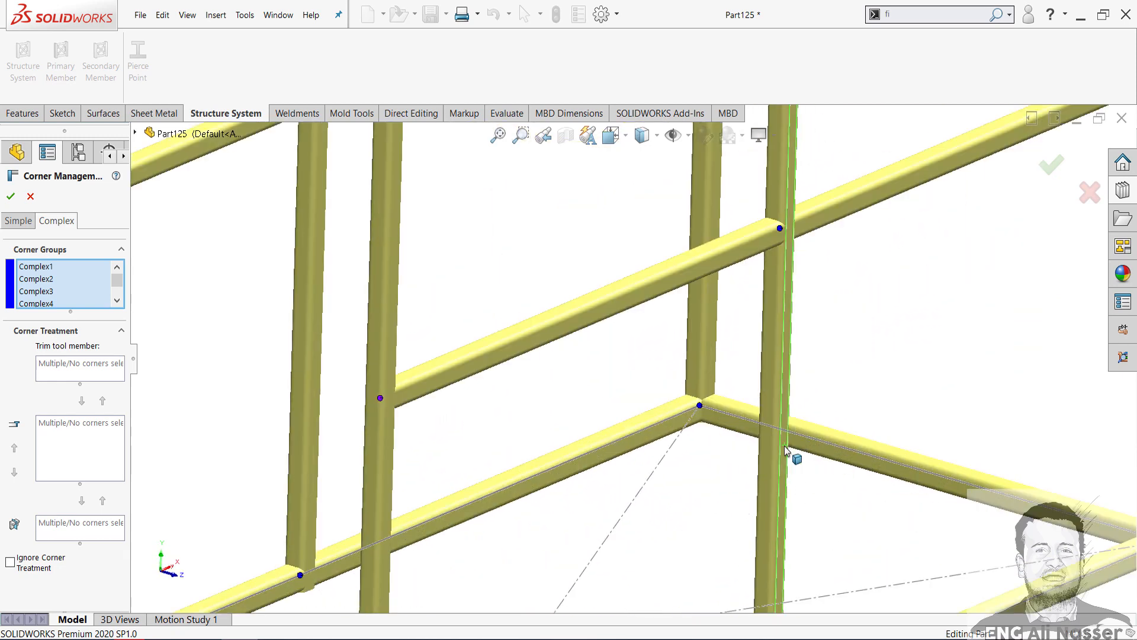
pyautogui.scroll(5, 788, 444)
pyautogui.moveTo(740, 424); pyautogui.dragTo(575, 388, button='middle')
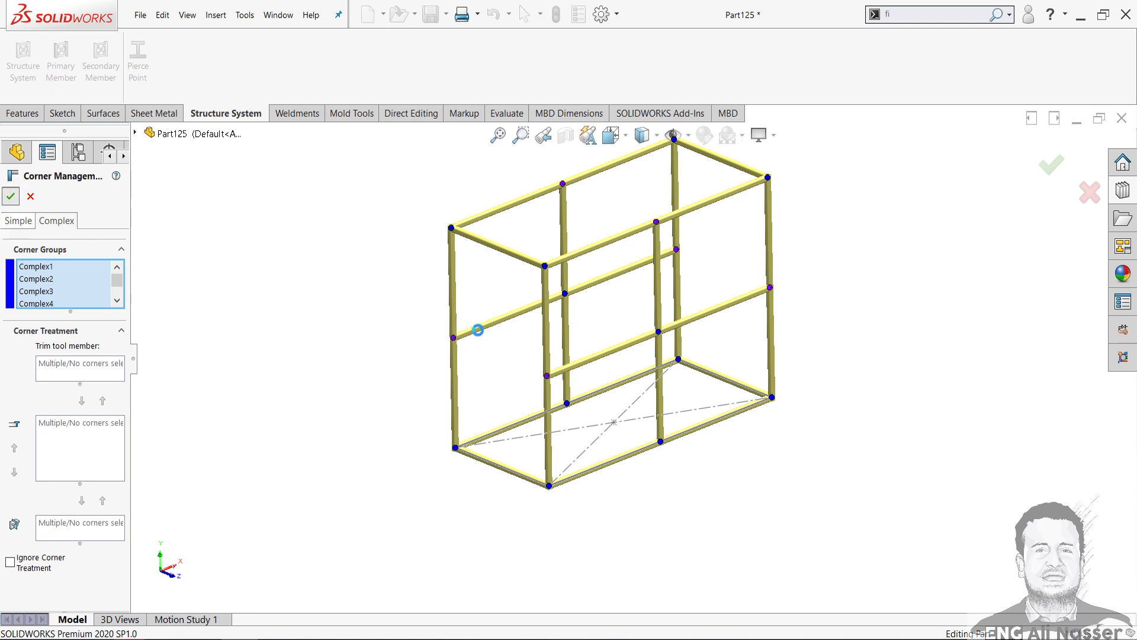
pyautogui.press('Return')
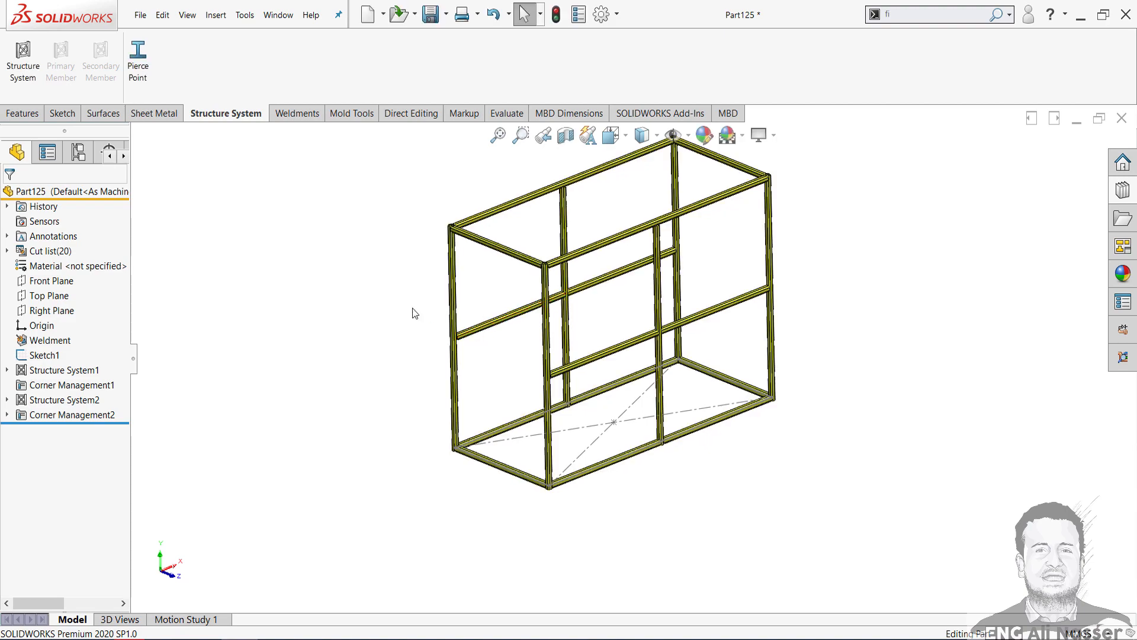
# Step: Examine the completed frame from several angles and inspect the member joint at its left rear base corner
pyautogui.moveTo(455, 353); pyautogui.dragTo(450, 328, button='middle')
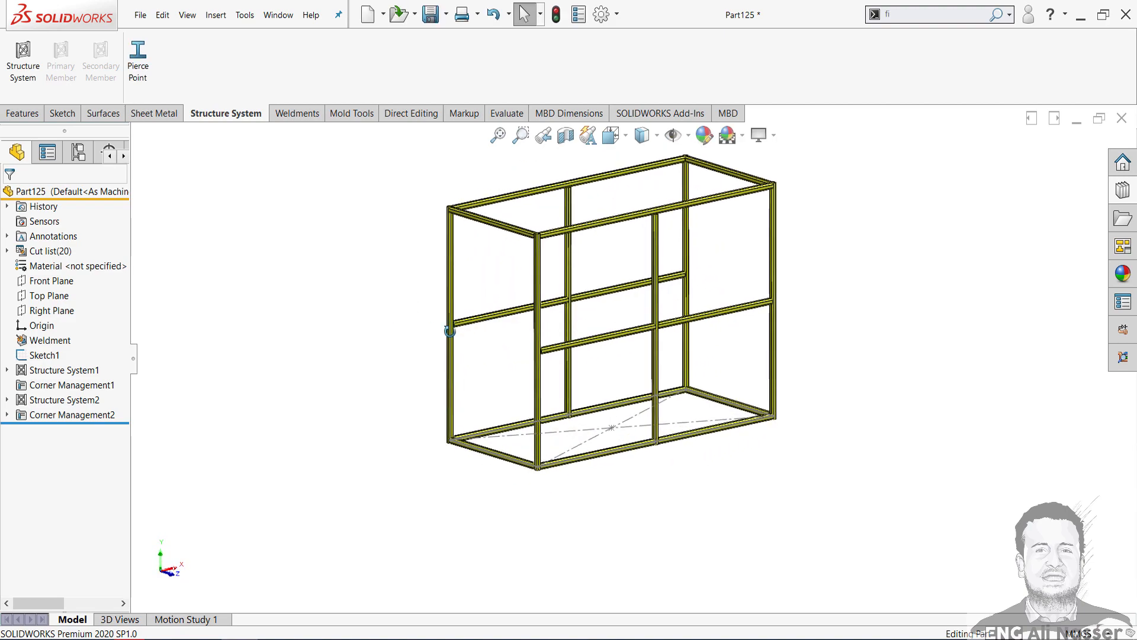
pyautogui.scroll(-1, 579, 428)
pyautogui.moveTo(578, 432)
pyautogui.mouseDown(button='middle')
pyautogui.moveTo(539, 424)
pyautogui.moveTo(510, 472)
pyautogui.moveTo(556, 437)
pyautogui.moveTo(495, 443)
pyautogui.moveTo(534, 437)
pyautogui.mouseUp(button='middle')
pyautogui.scroll(2, 625, 331)
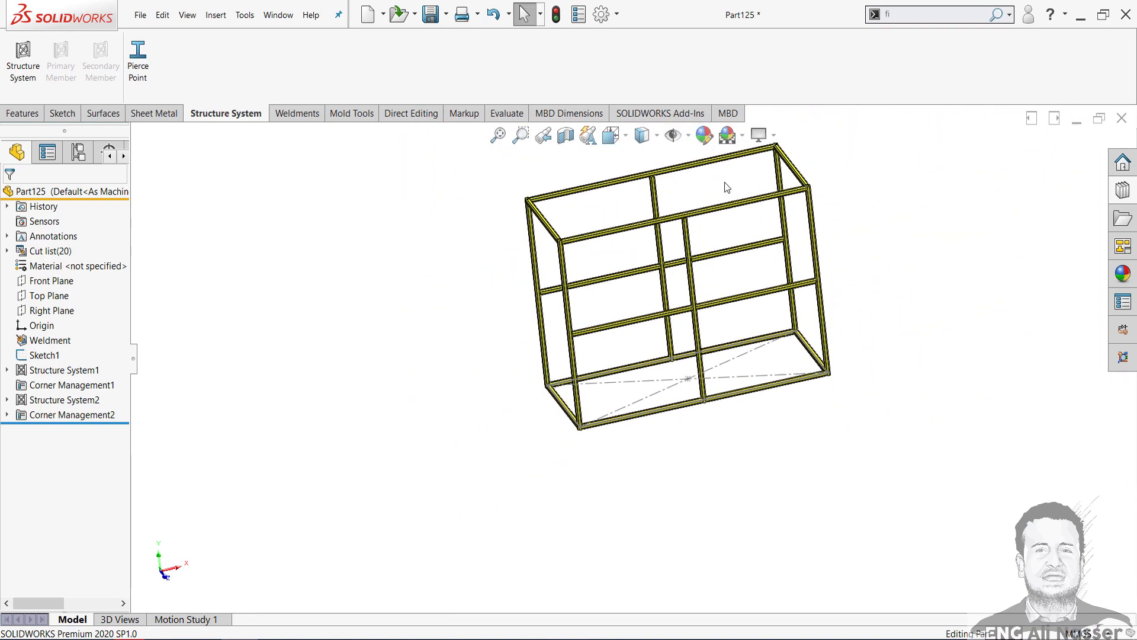
pyautogui.moveTo(666, 412); pyautogui.dragTo(692, 408, button='middle')
pyautogui.scroll(-11, 579, 410)
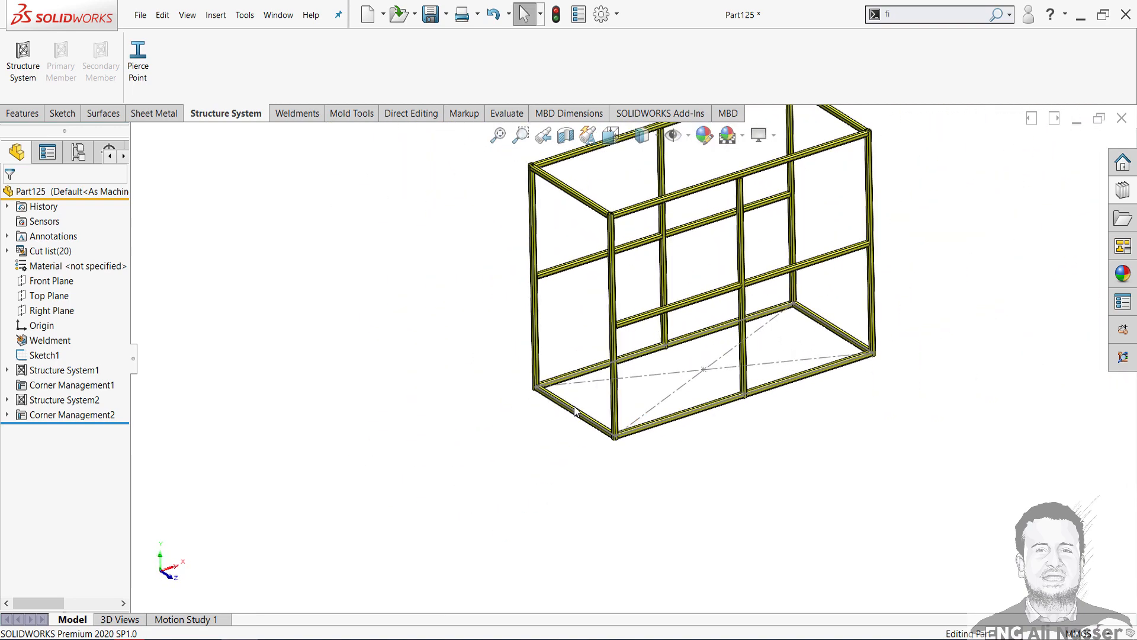
pyautogui.scroll(-4, 475, 419)
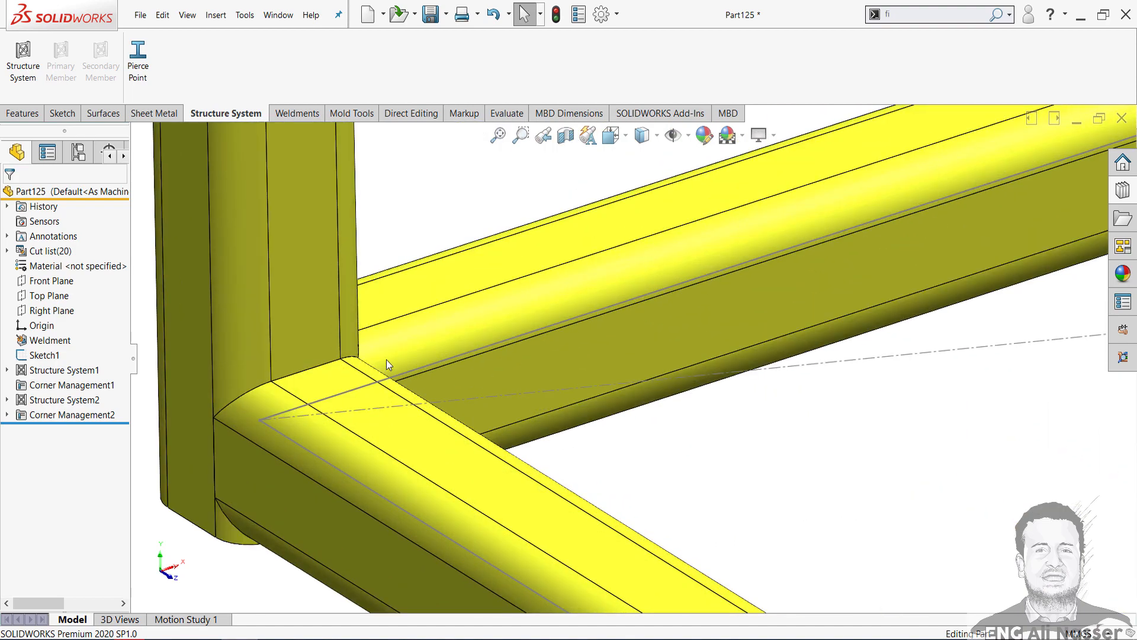
pyautogui.rightClick(426, 299)
pyautogui.click(457, 284)
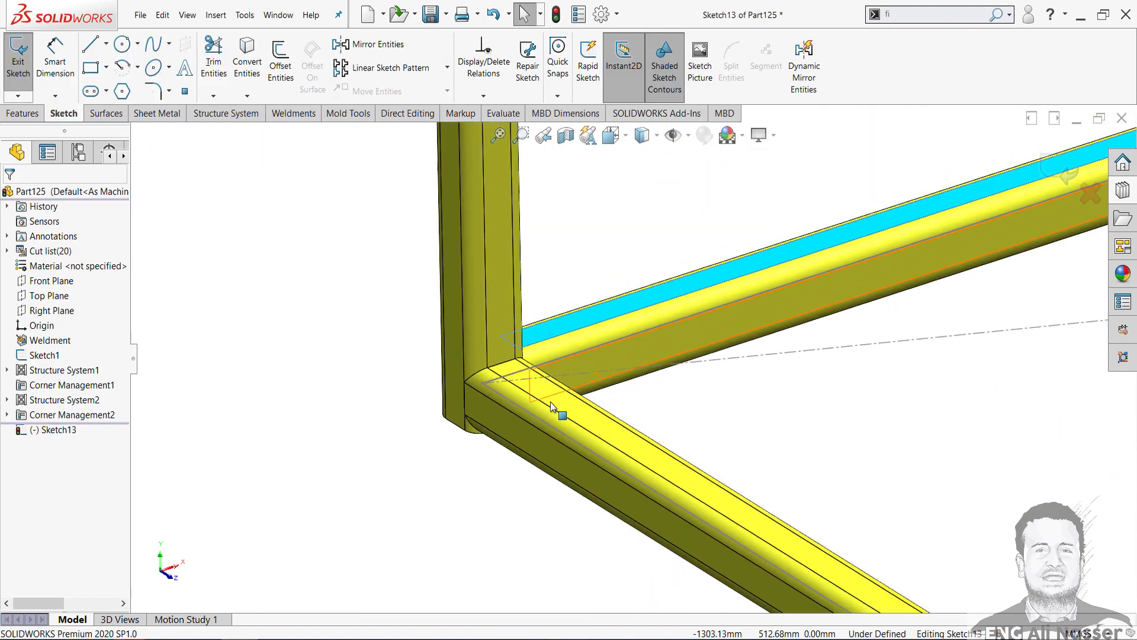
pyautogui.moveTo(549, 401)
pyautogui.mouseDown(button='middle')
pyautogui.moveTo(685, 393)
pyautogui.moveTo(631, 343)
pyautogui.moveTo(655, 436)
pyautogui.moveTo(592, 402)
pyautogui.mouseUp(button='middle')
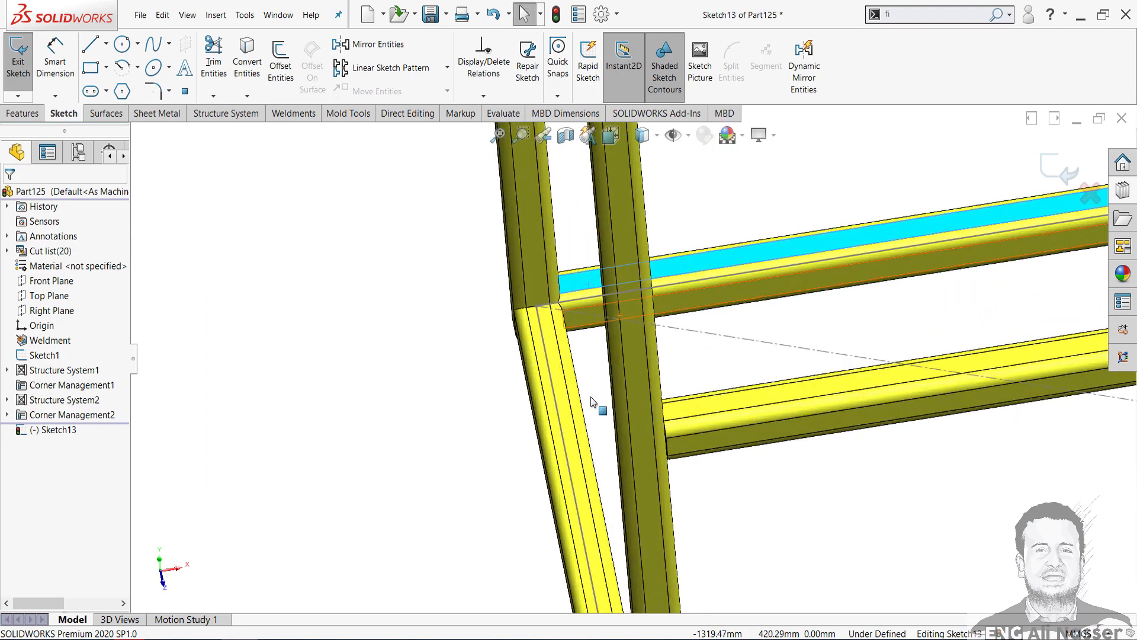
# Step: Sketch a center rectangle about 1491 mm deep from the origin, extending past the frame, on the top face of the left rear base member
pyautogui.rightClick(569, 332)
pyautogui.moveTo(441, 336)
pyautogui.mouseDown(button='middle')
pyautogui.moveTo(456, 348)
pyautogui.moveTo(468, 453)
pyautogui.moveTo(449, 423)
pyautogui.mouseUp(button='middle')
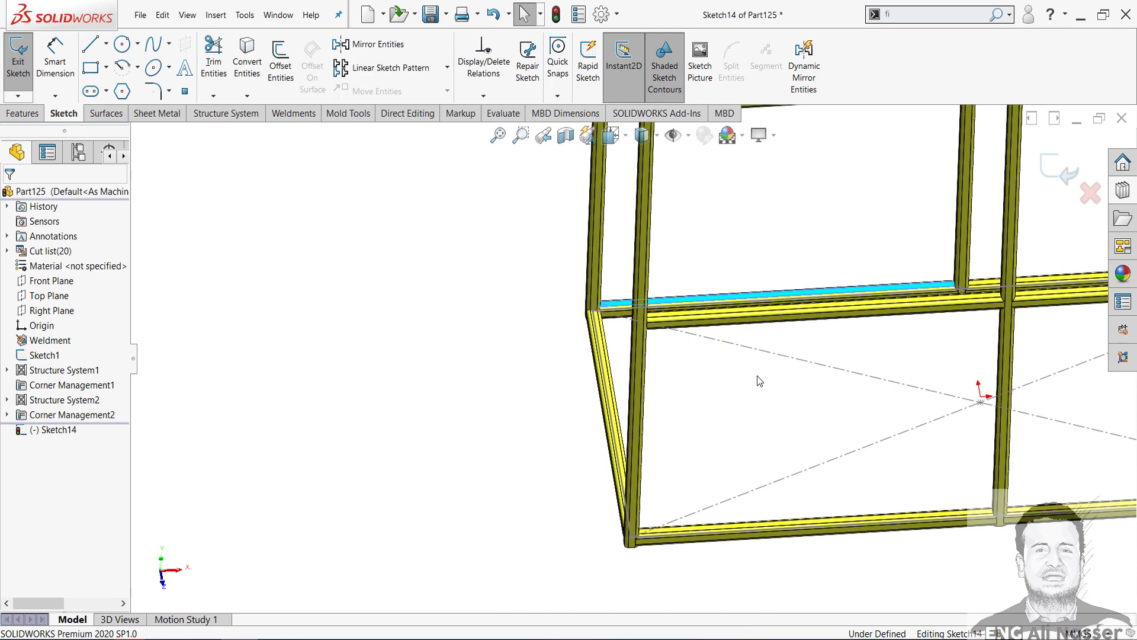
pyautogui.moveTo(757, 376); pyautogui.dragTo(759, 429, button='right')
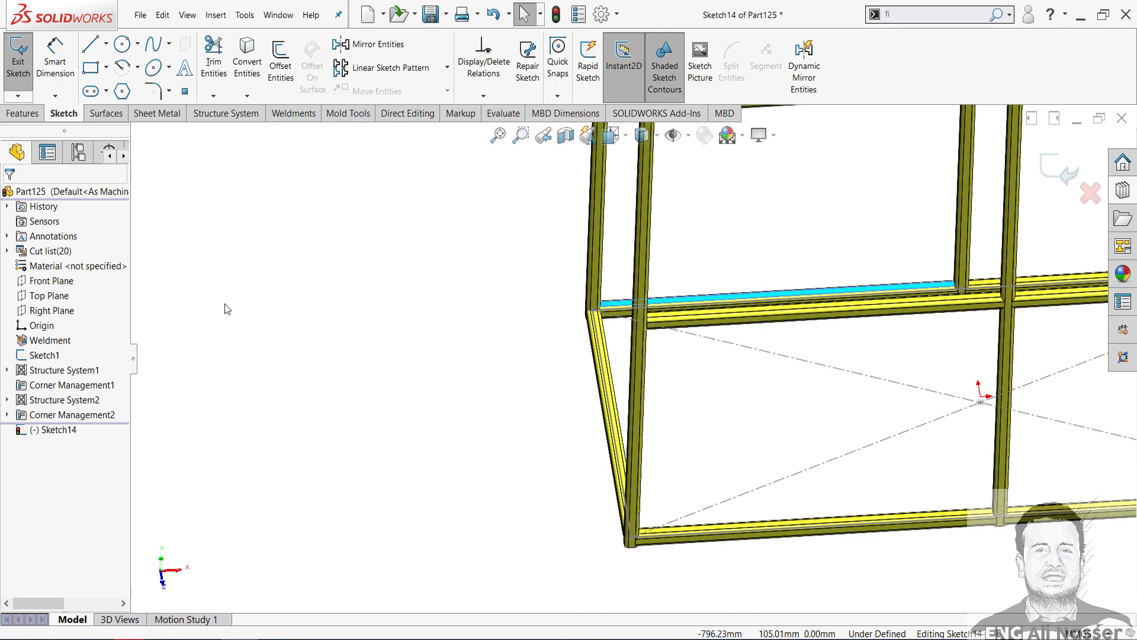
pyautogui.click(981, 397)
pyautogui.click(542, 279)
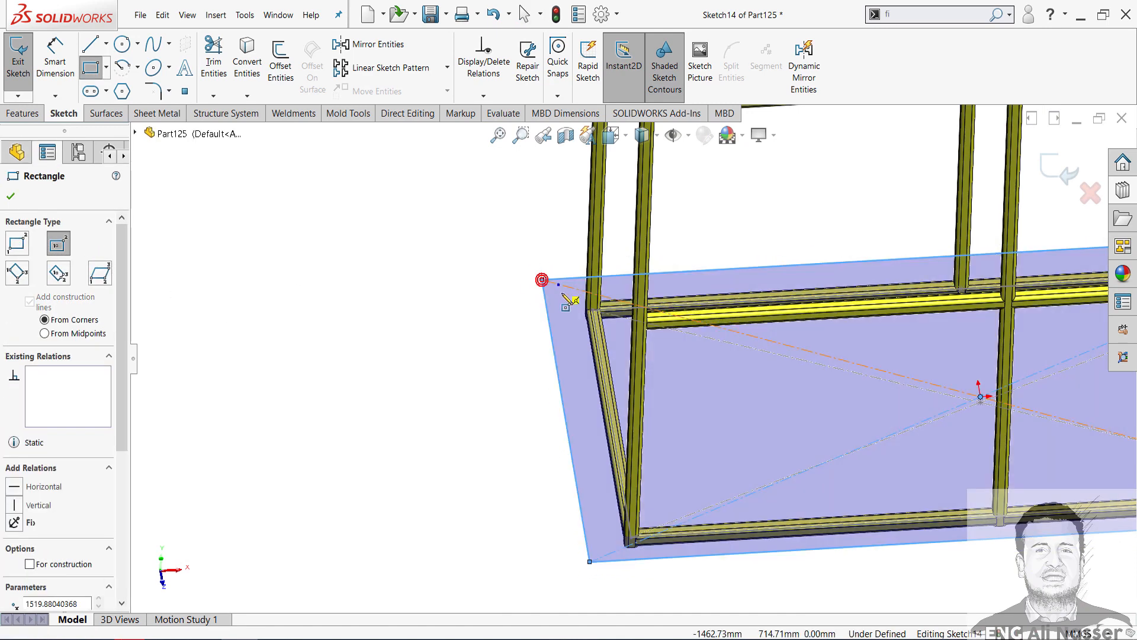
pyautogui.rightClick(557, 286)
pyautogui.click(597, 294)
# Step: Make the rectangle's left line collinear with the outer edge of the left base member's top face
pyautogui.moveTo(597, 300); pyautogui.dragTo(525, 303, button='middle')
pyautogui.scroll(-4, 633, 351)
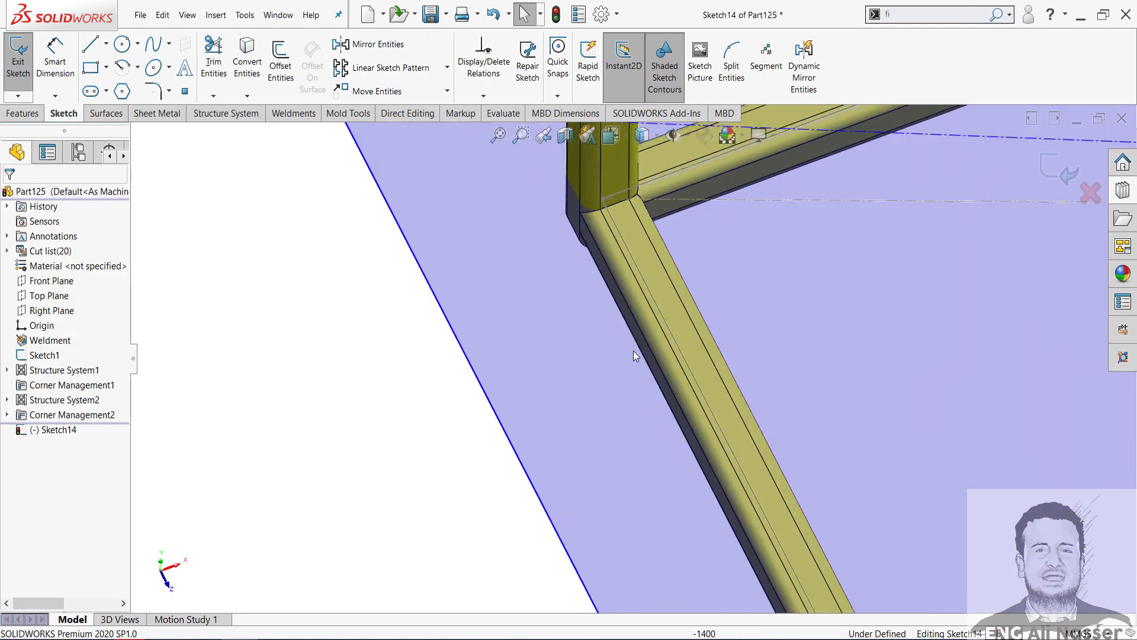
pyautogui.click(649, 305)
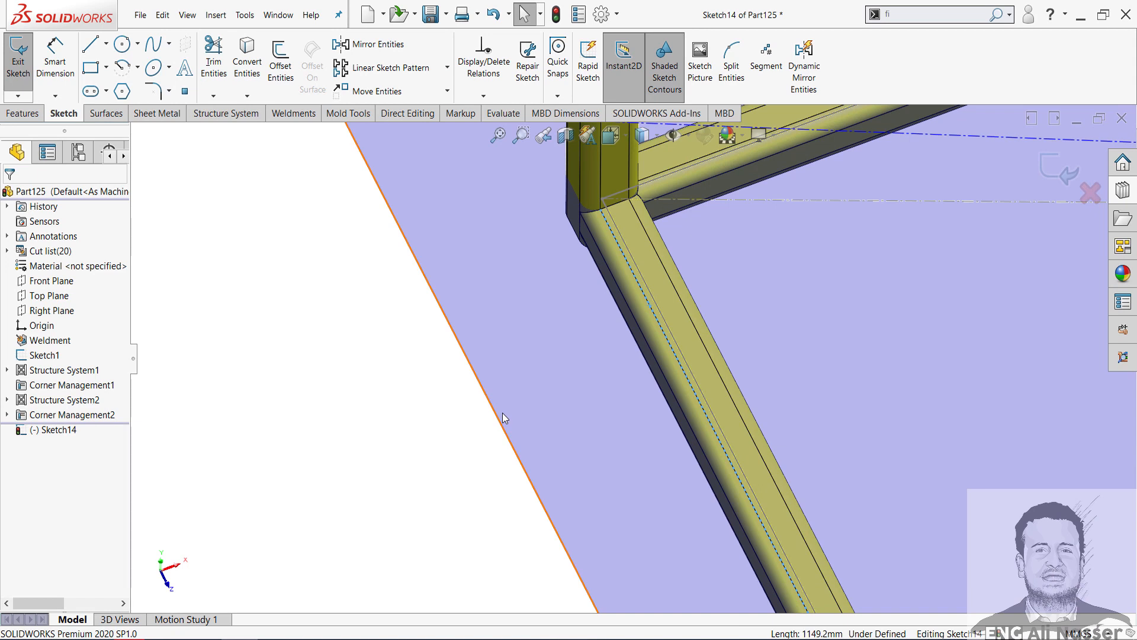
pyautogui.click(580, 410)
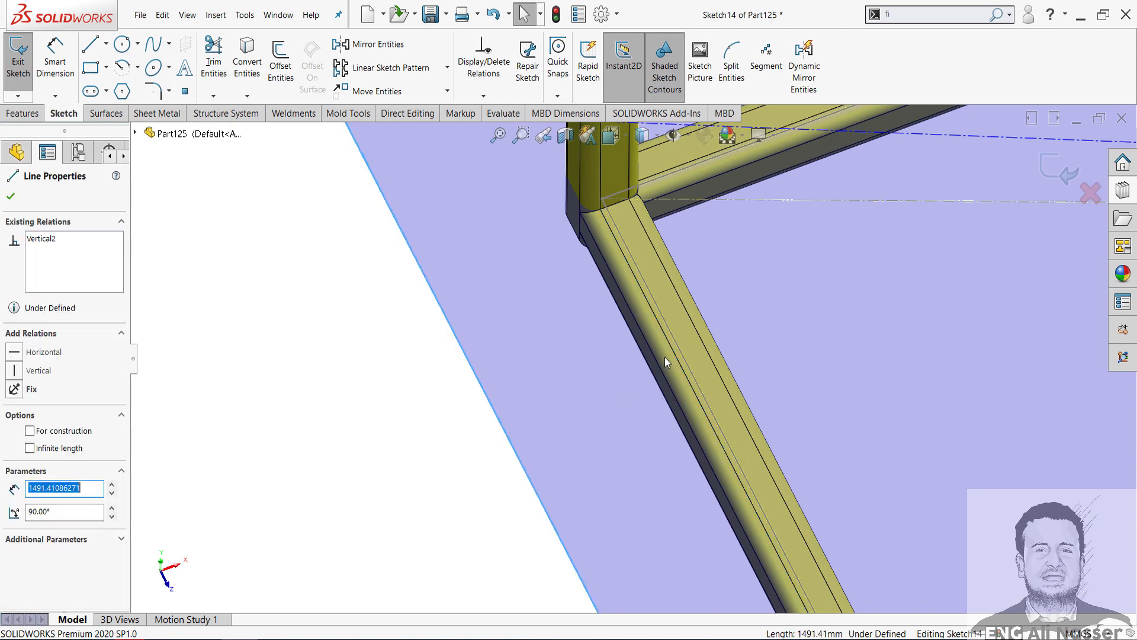
pyautogui.keyDown('ctrl'); pyautogui.click(682, 367); pyautogui.keyUp('ctrl')
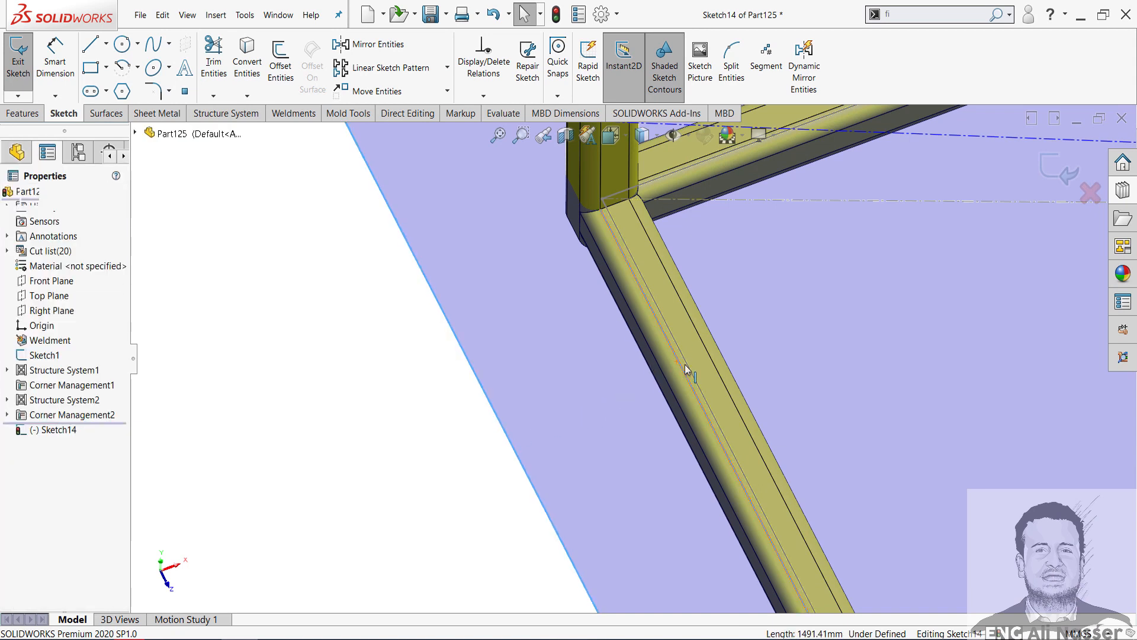
pyautogui.click(713, 305)
pyautogui.scroll(3, 553, 401)
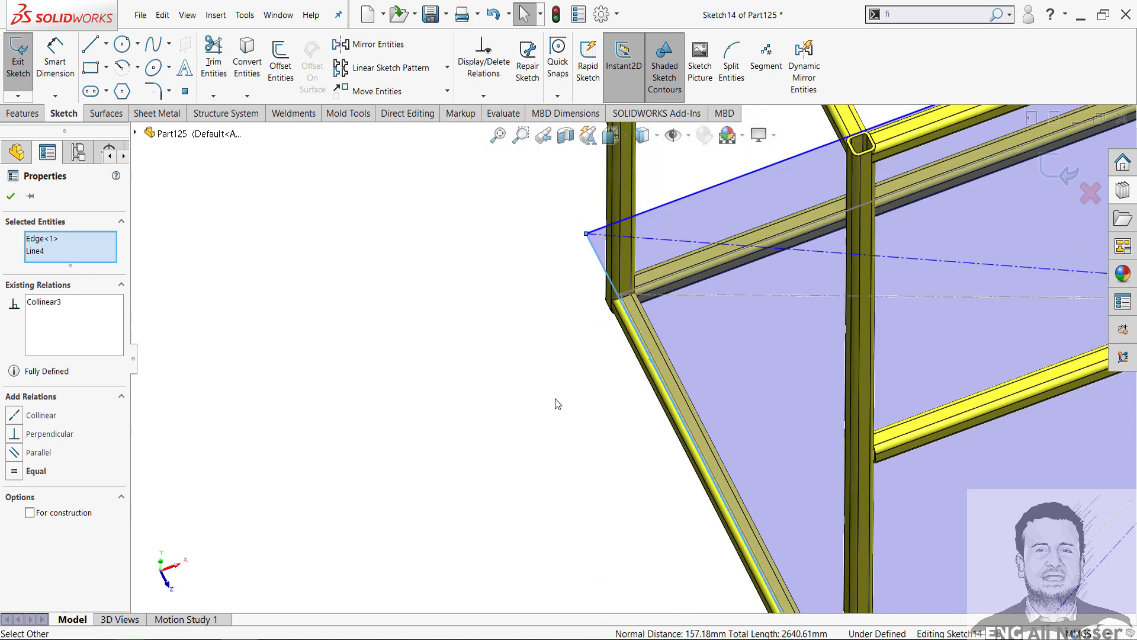
pyautogui.scroll(-3, 624, 317)
pyautogui.click(560, 315)
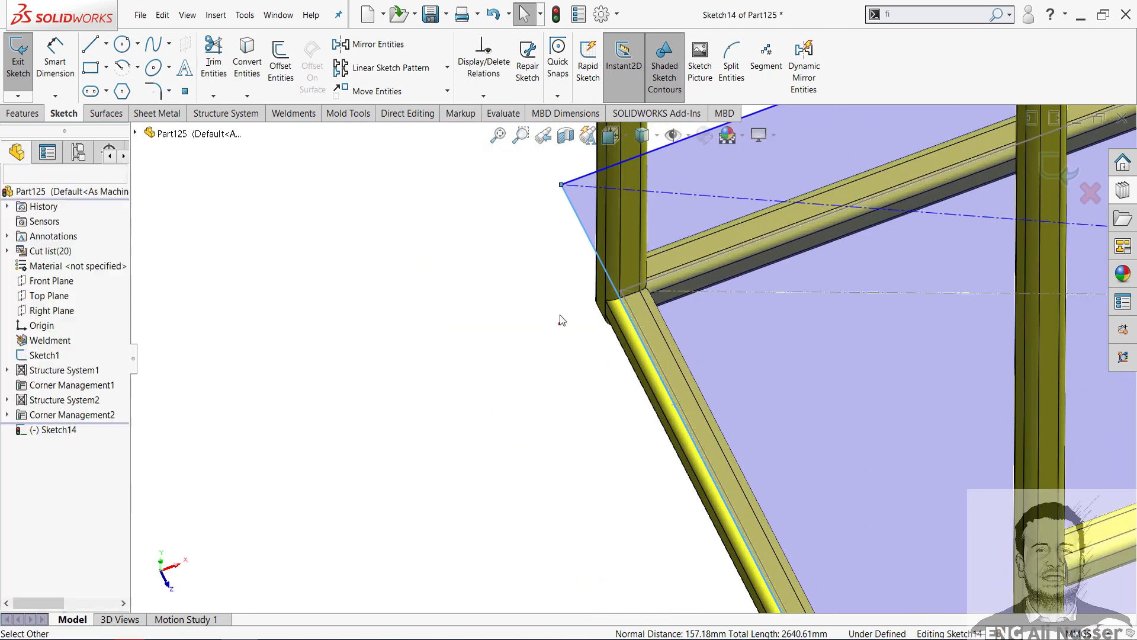
# Step: Make the rectangle's rear line collinear with the outer edge of the rear base member's top face
pyautogui.scroll(-2, 687, 252)
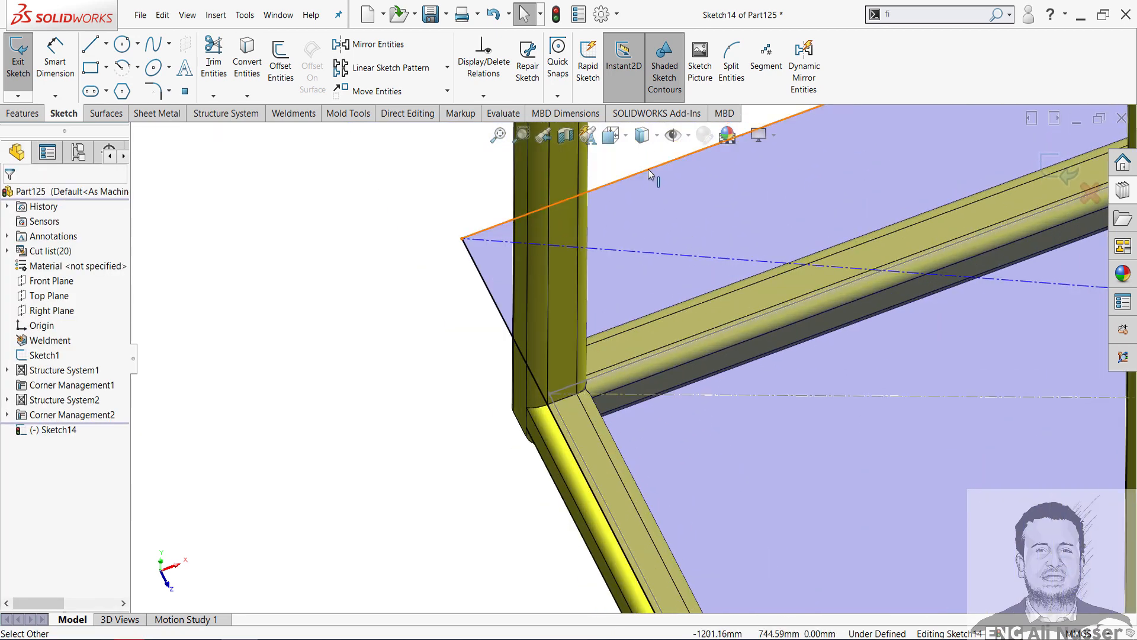
pyautogui.click(684, 307)
pyautogui.keyDown('ctrl'); pyautogui.click(687, 307); pyautogui.keyUp('ctrl')
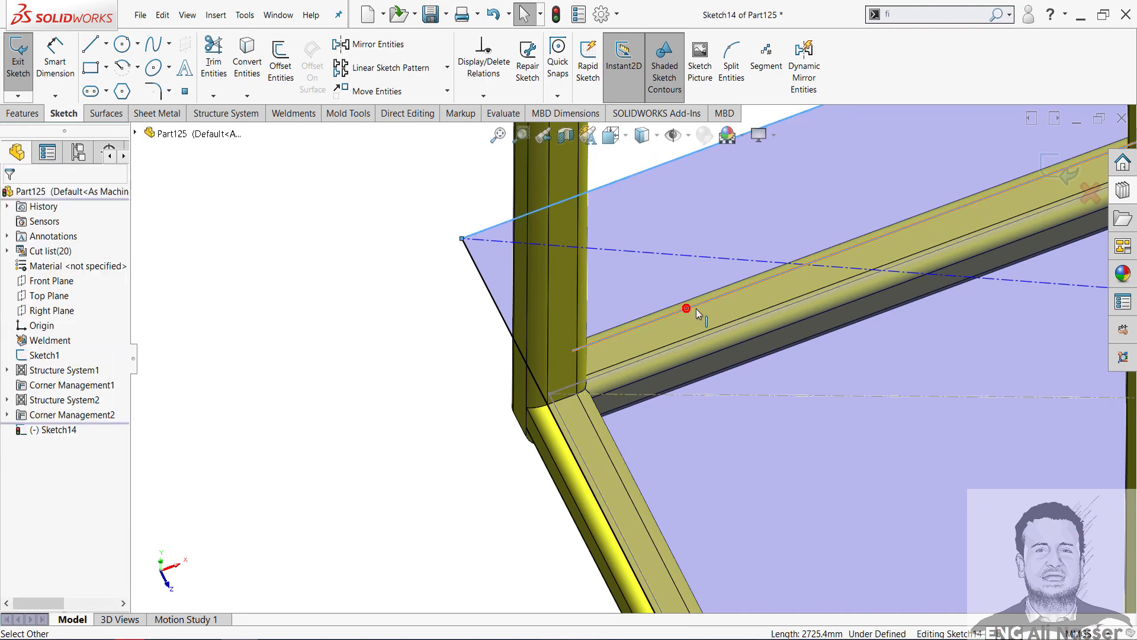
pyautogui.click(721, 253)
pyautogui.scroll(5, 696, 318)
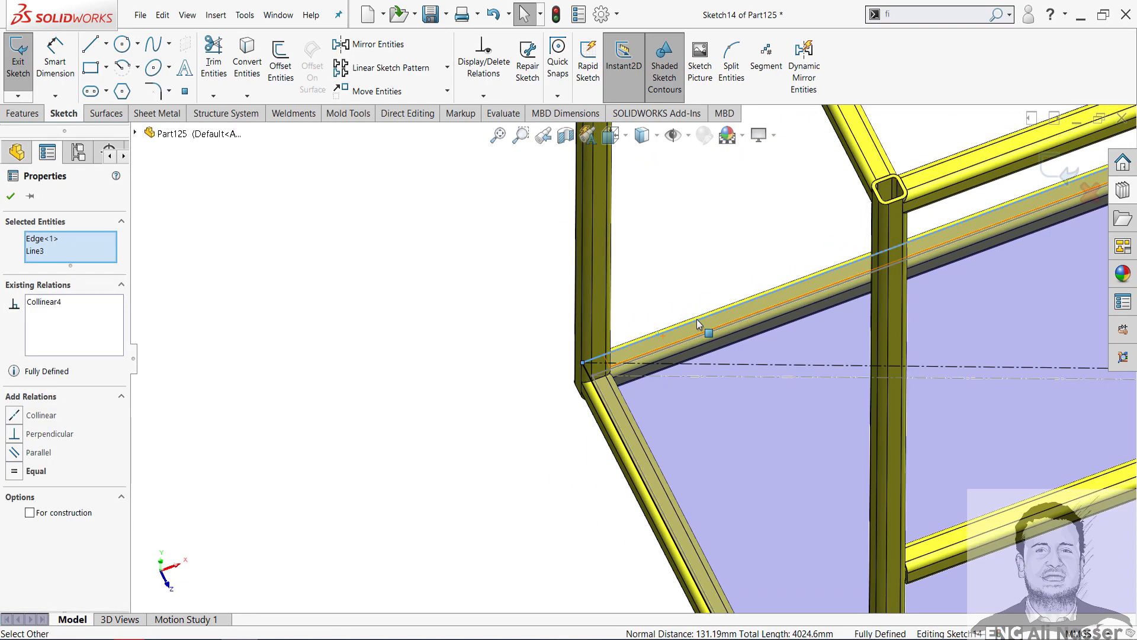
pyautogui.scroll(2, 737, 329)
# Step: Convert the outline of the left rear corner post's lower end face into entities of the panel sketch
pyautogui.moveTo(802, 321); pyautogui.dragTo(432, 469, button='middle')
pyautogui.scroll(-8, 530, 395)
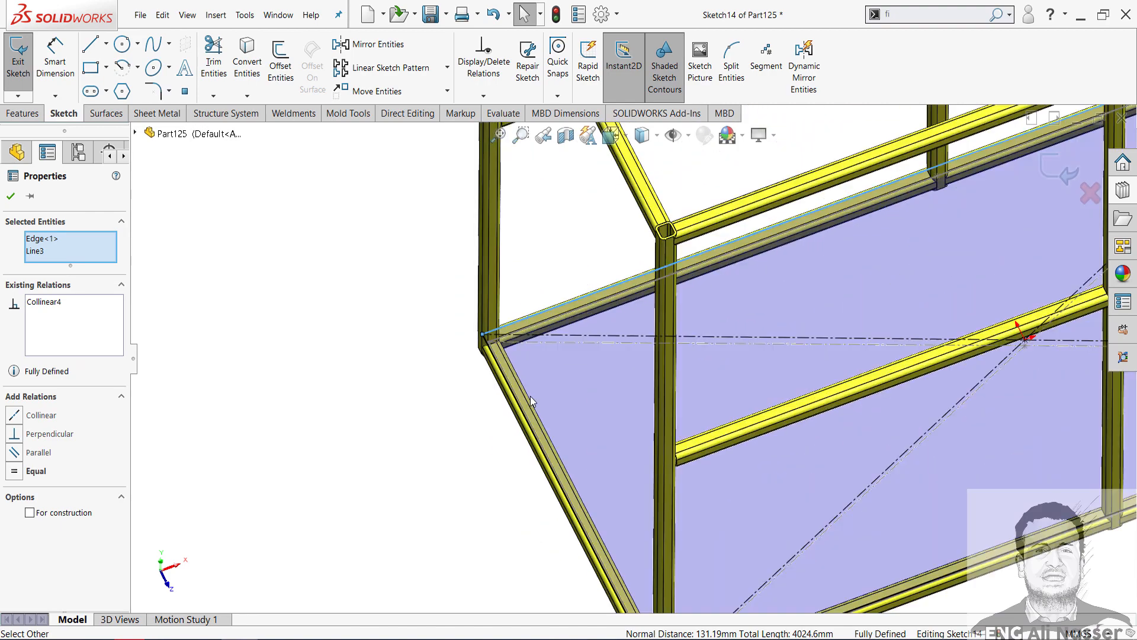
pyautogui.moveTo(493, 353); pyautogui.dragTo(528, 247, button='middle')
pyautogui.scroll(-2, 592, 255)
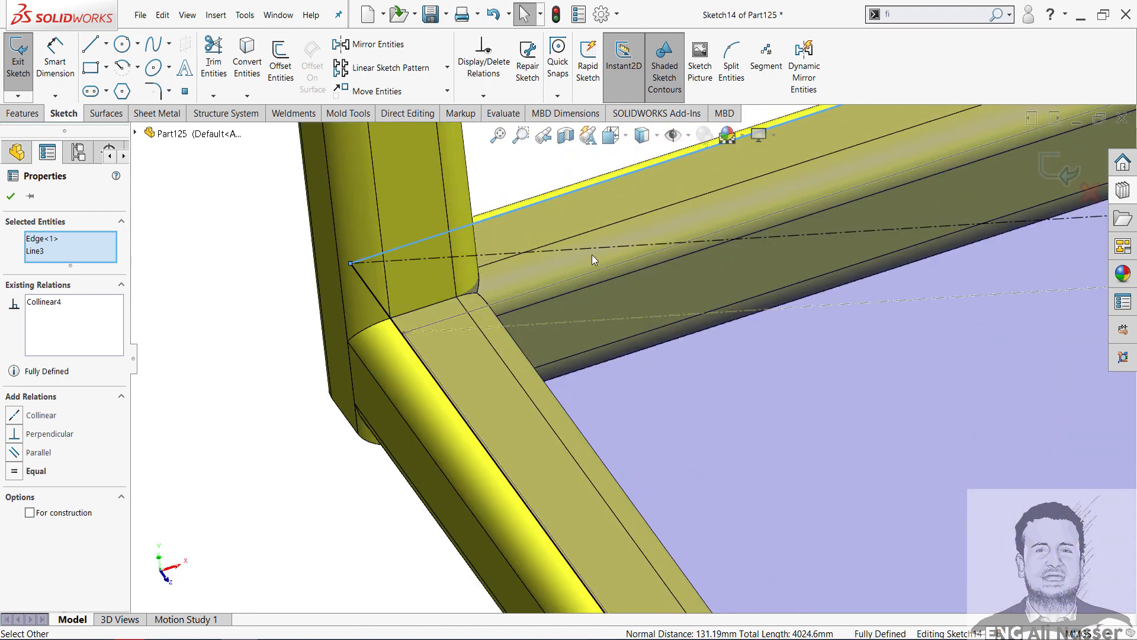
pyautogui.scroll(1, 350, 375)
pyautogui.click(301, 361)
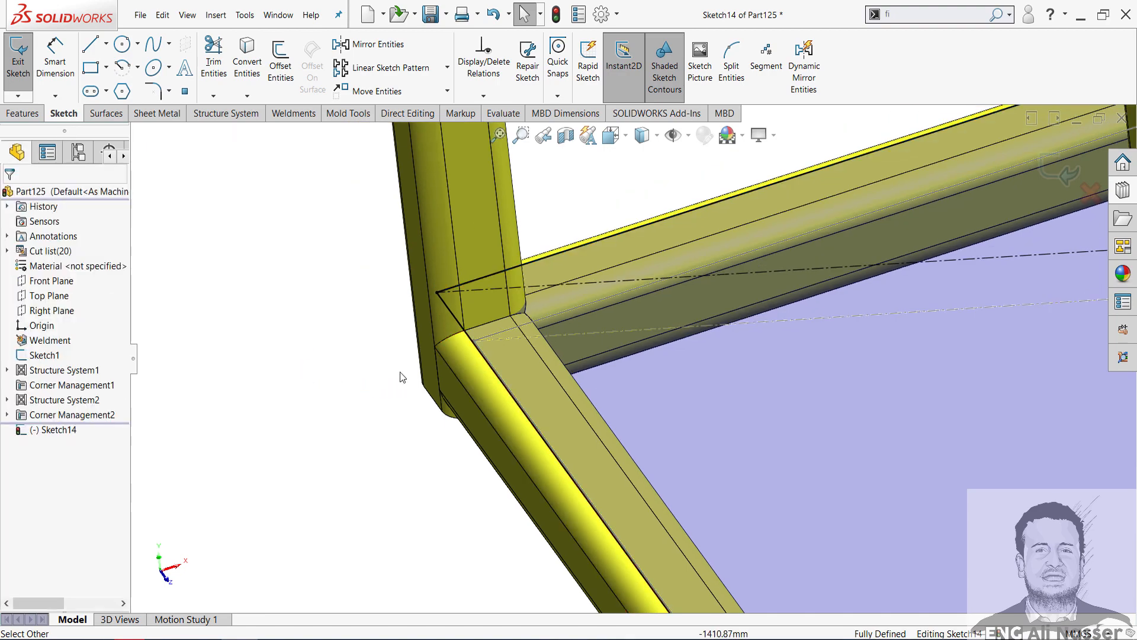
pyautogui.moveTo(401, 376); pyautogui.dragTo(436, 482, button='middle')
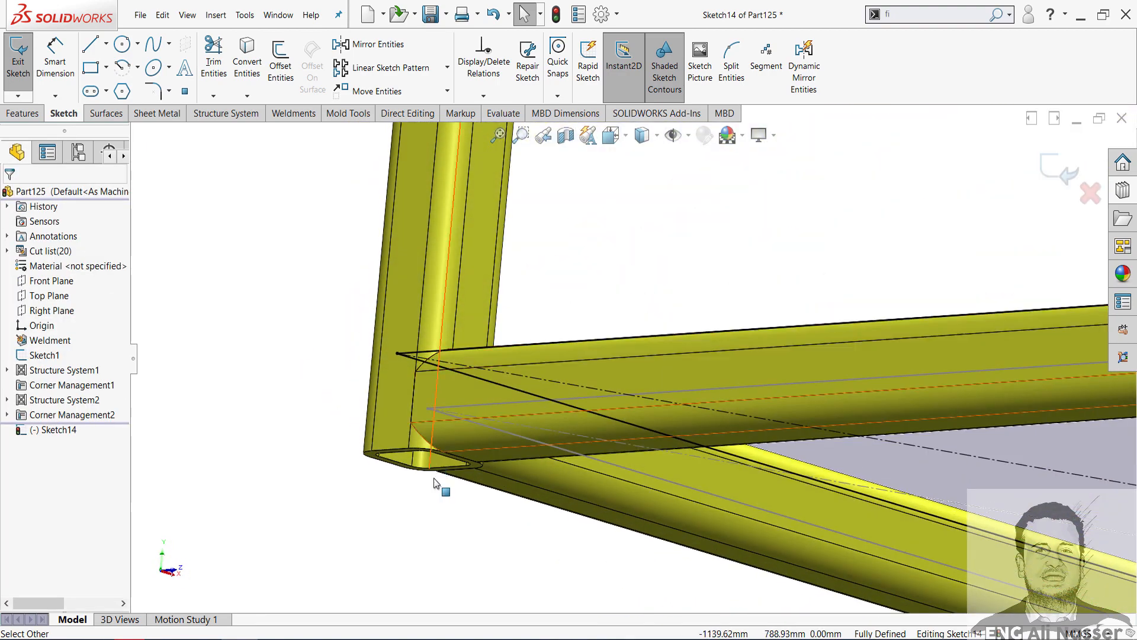
pyautogui.scroll(-4, 425, 410)
pyautogui.click(352, 425)
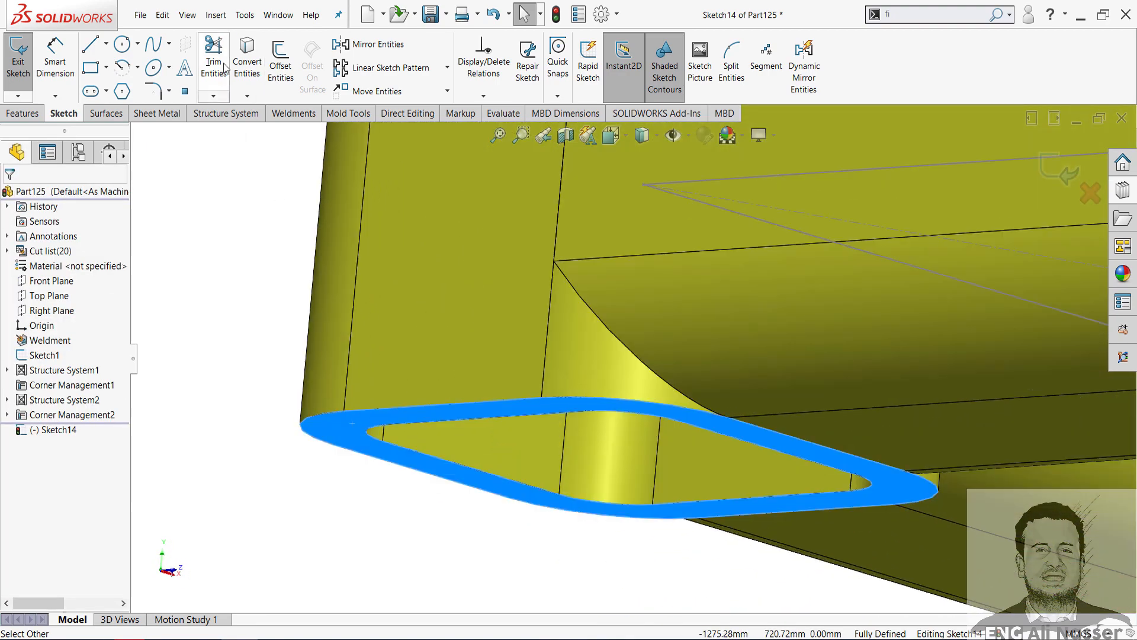
pyautogui.click(246, 58)
# Step: Delete the left rear post outline's inward-facing corner arc and extend its two adjoining lines to meet at a sharp corner
pyautogui.scroll(7, 613, 372)
pyautogui.moveTo(620, 375); pyautogui.dragTo(640, 449, button='middle')
pyautogui.scroll(1, 677, 362)
pyautogui.scroll(-6, 671, 288)
pyautogui.moveTo(676, 351)
pyautogui.mouseDown(button='middle')
pyautogui.moveTo(665, 373)
pyautogui.moveTo(700, 321)
pyautogui.mouseUp(button='middle')
pyautogui.scroll(-4, 630, 362)
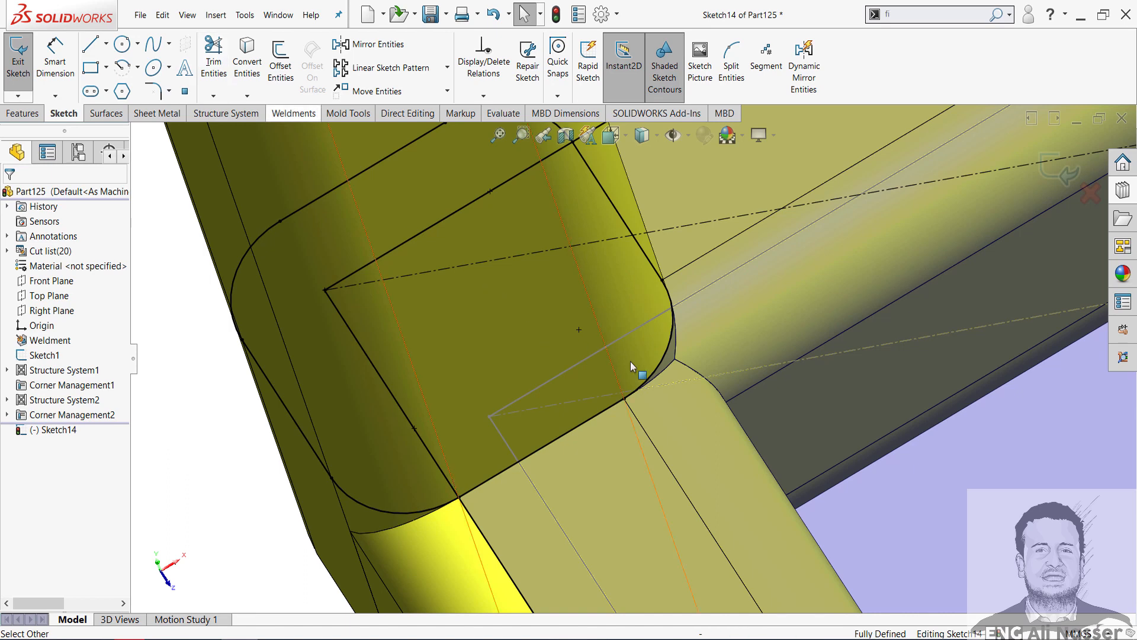
pyautogui.click(665, 356)
pyautogui.press('Delete')
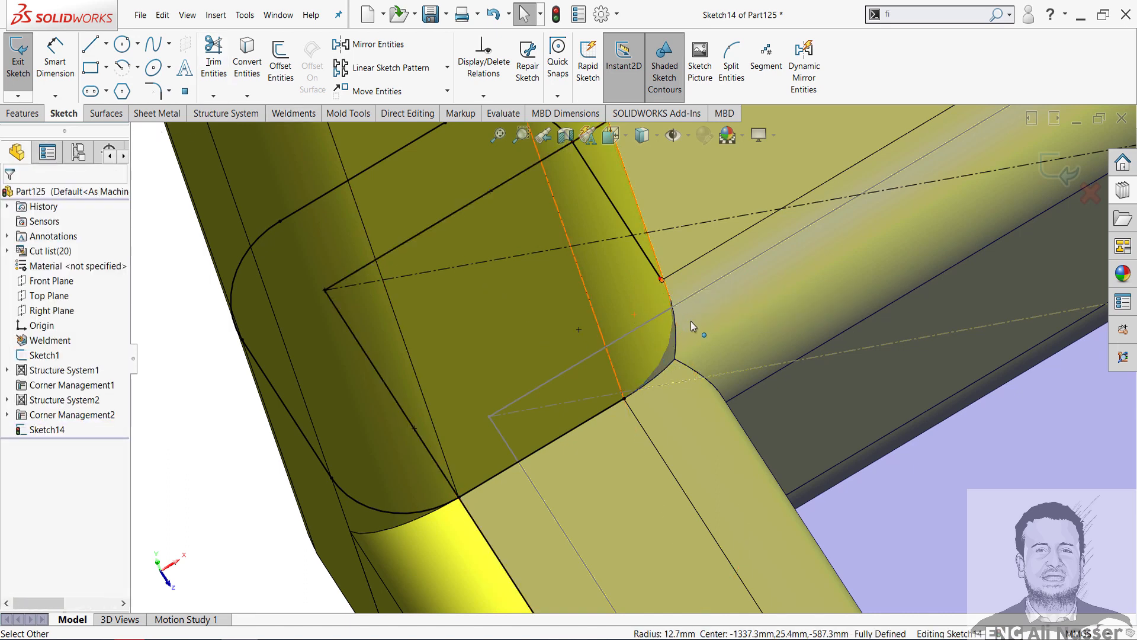
pyautogui.moveTo(690, 321)
pyautogui.mouseDown()
pyautogui.moveTo(712, 360)
pyautogui.moveTo(706, 348)
pyautogui.mouseUp()
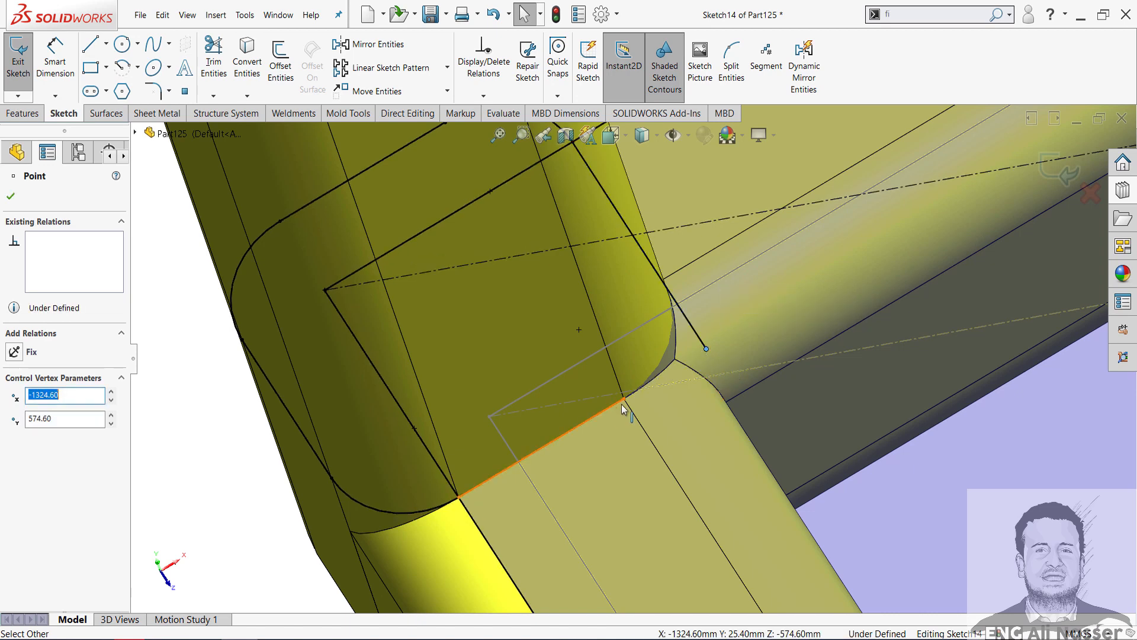
pyautogui.moveTo(624, 399); pyautogui.dragTo(705, 349)
pyautogui.moveTo(705, 348)
pyautogui.mouseDown(button='middle')
pyautogui.moveTo(684, 365)
pyautogui.moveTo(624, 373)
pyautogui.mouseUp(button='middle')
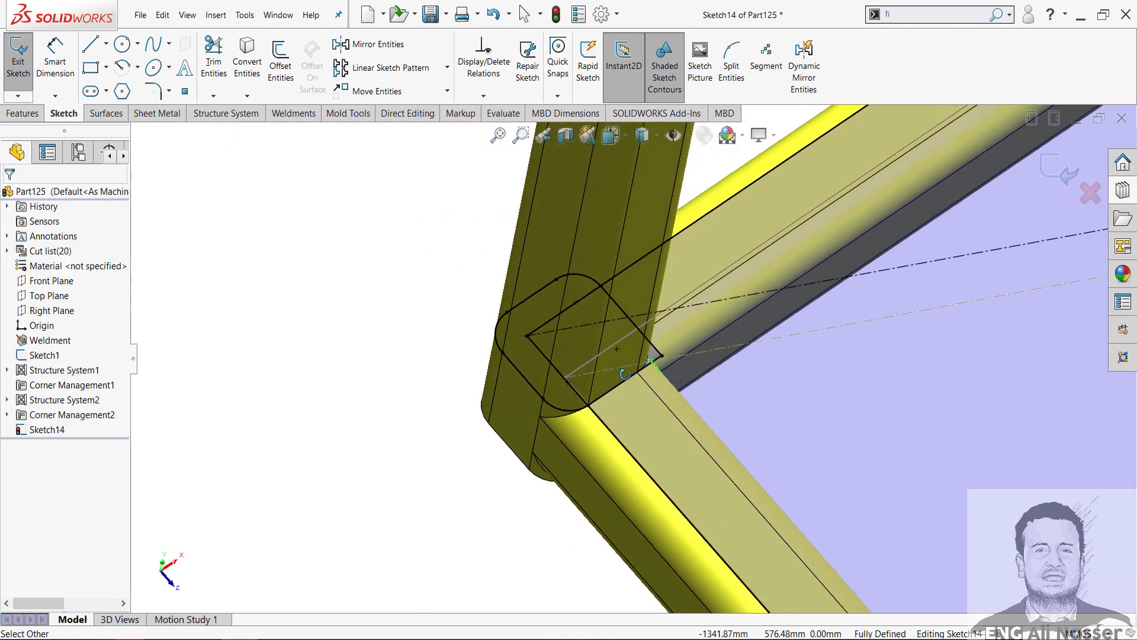
# Step: Power-trim the rectangle's corner and the post outline's outer segments at the left rear post, keeping only the inner notch
pyautogui.click(214, 59)
pyautogui.scroll(-3, 542, 279)
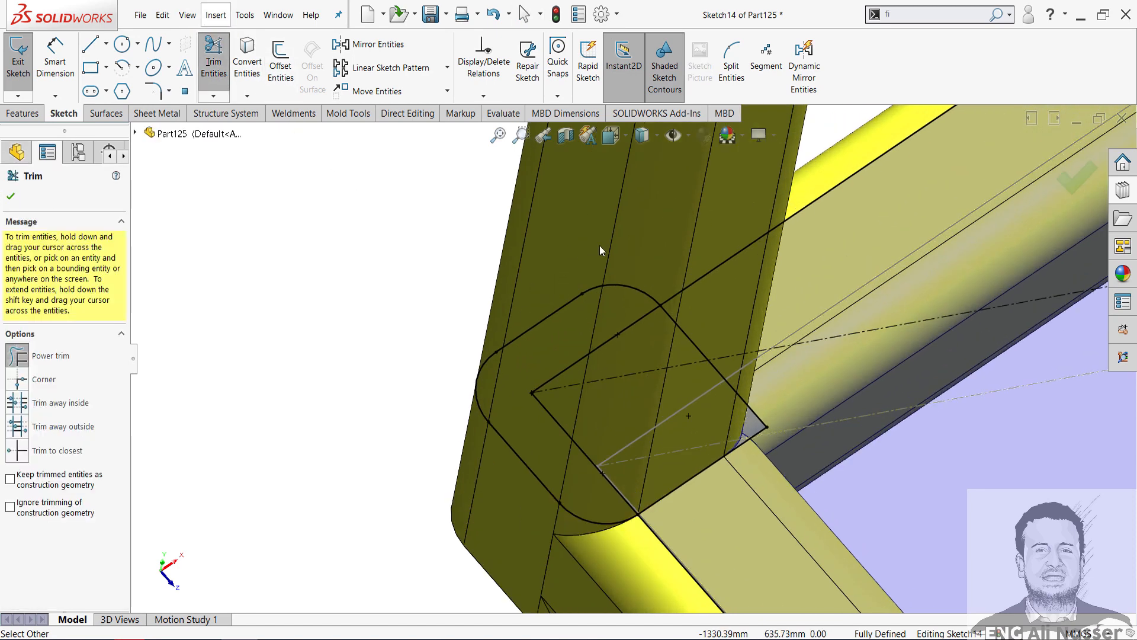
pyautogui.moveTo(625, 315); pyautogui.dragTo(612, 436)
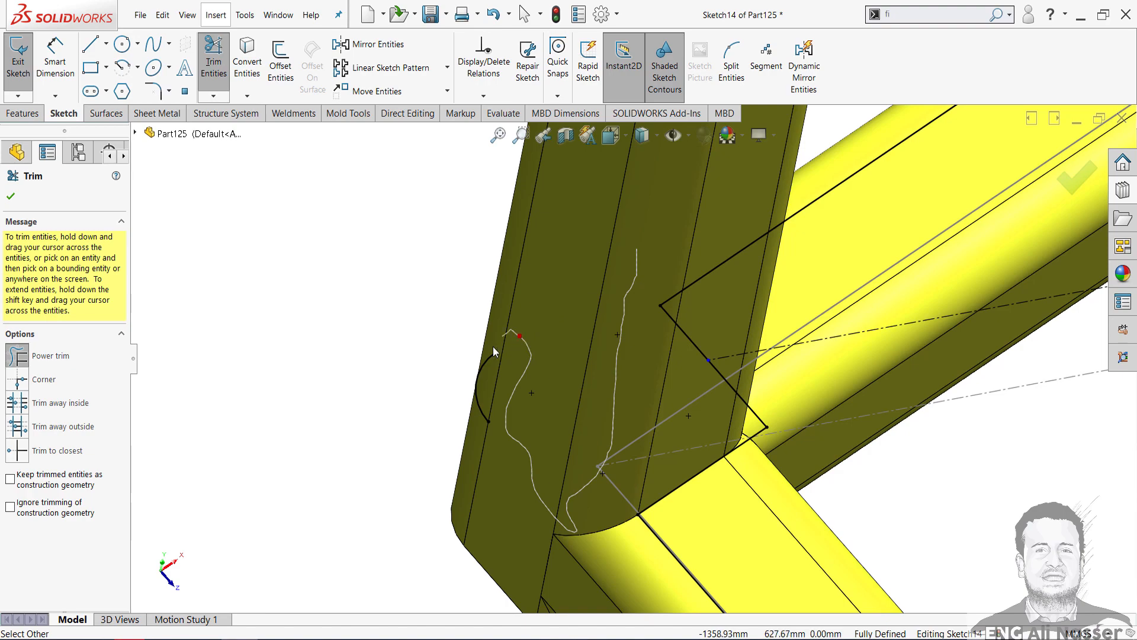
pyautogui.moveTo(503, 389); pyautogui.dragTo(521, 405)
pyautogui.scroll(6, 555, 435)
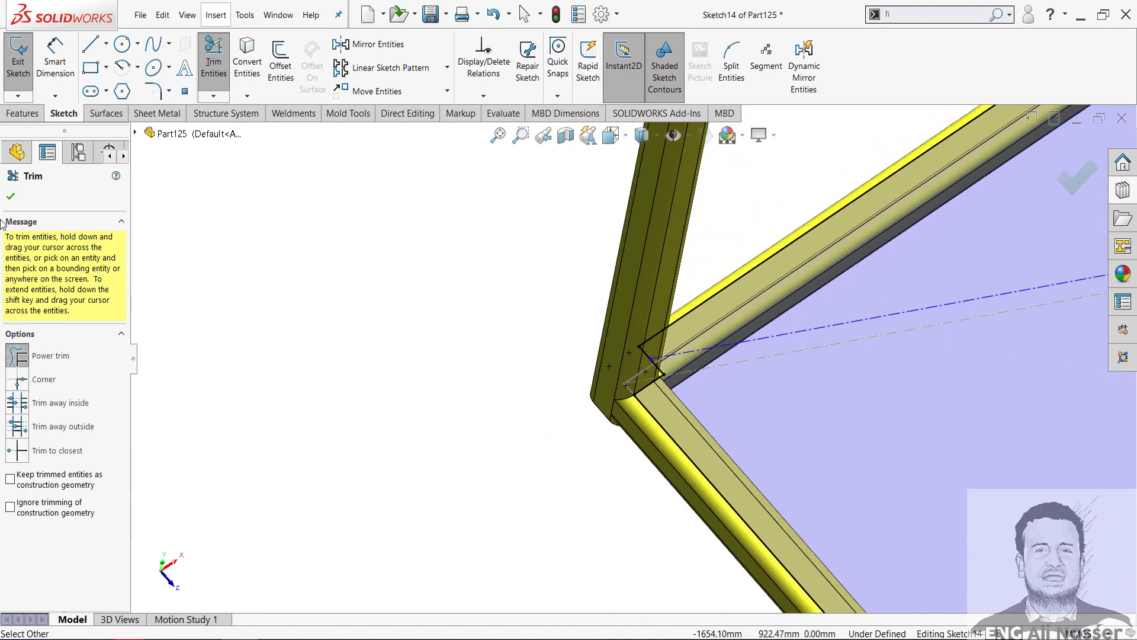
pyautogui.click(11, 198)
# Step: Convert the outline of the rear intermediate post's lower end face into entities of the panel sketch
pyautogui.scroll(5, 652, 424)
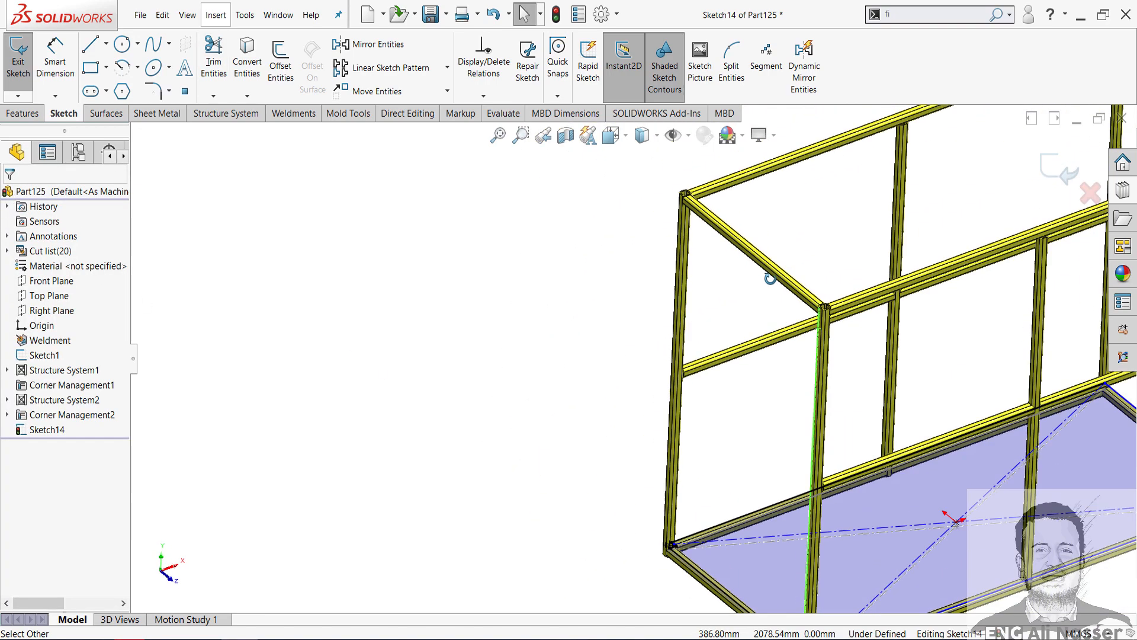
pyautogui.scroll(-10, 612, 305)
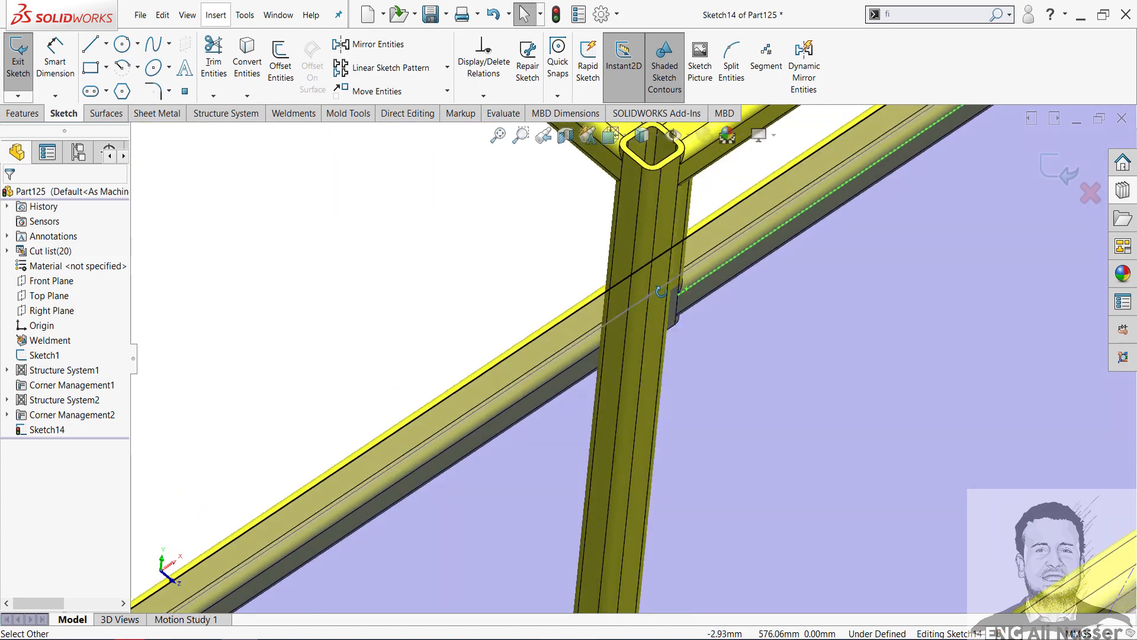
pyautogui.moveTo(656, 310); pyautogui.dragTo(559, 442, button='middle')
pyautogui.scroll(3, 651, 356)
pyautogui.scroll(-4, 601, 368)
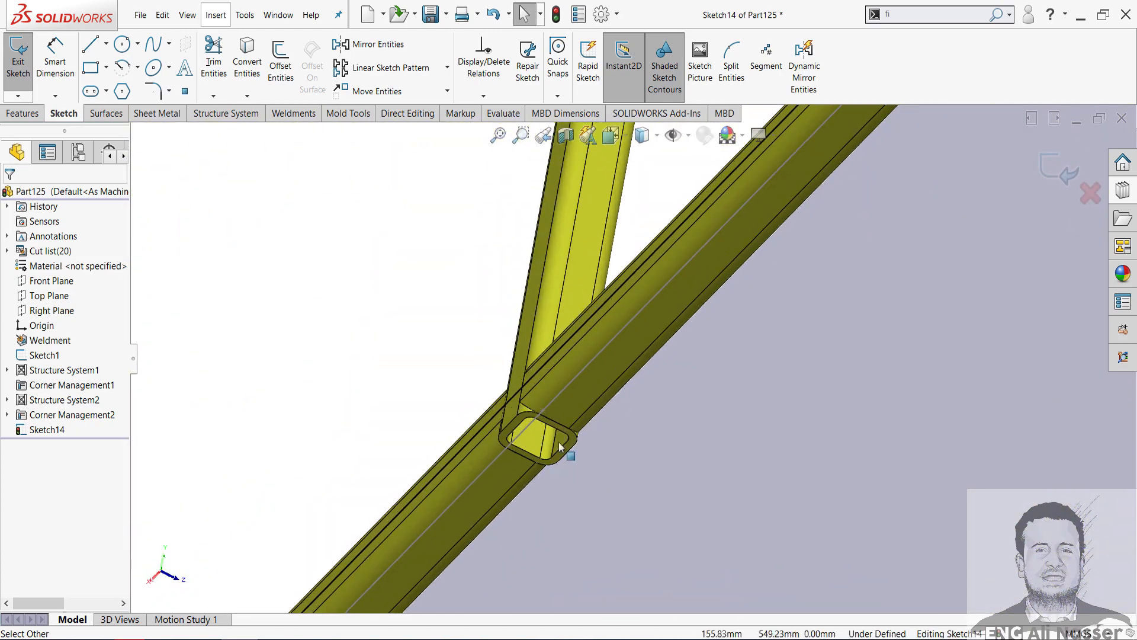
pyautogui.scroll(-5, 606, 279)
pyautogui.scroll(-4, 598, 266)
pyautogui.click(570, 260)
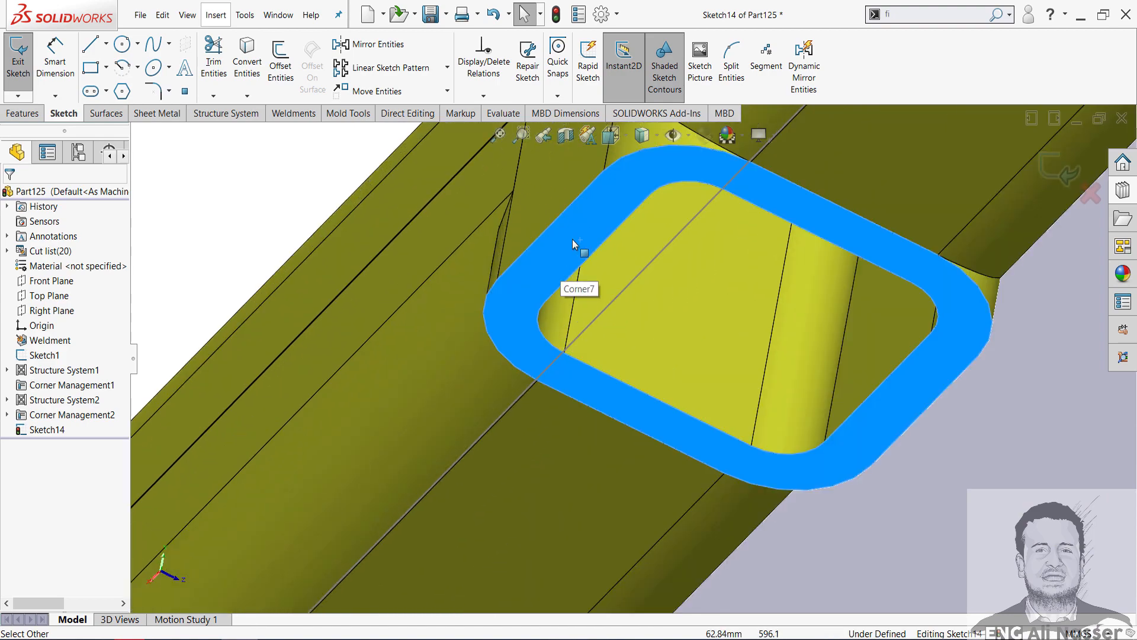
pyautogui.click(247, 62)
pyautogui.scroll(6, 664, 335)
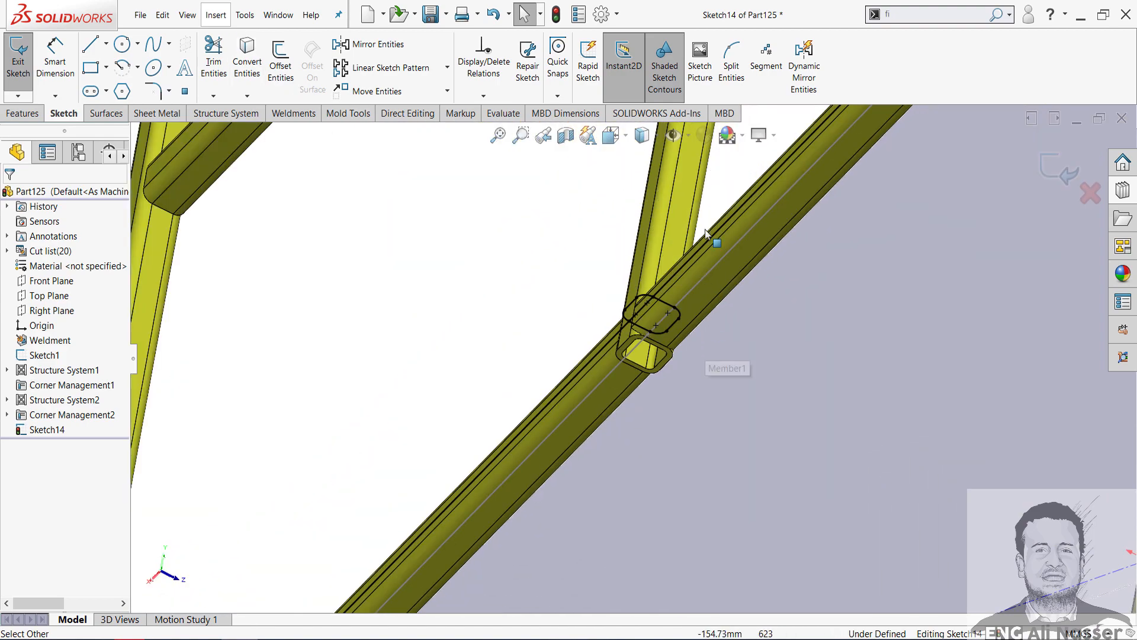
# Step: Power-trim the part of the rear intermediate post's outline that lies outside the rectangle's rear line
pyautogui.moveTo(706, 234); pyautogui.dragTo(579, 435, button='middle')
pyautogui.scroll(-6, 831, 198)
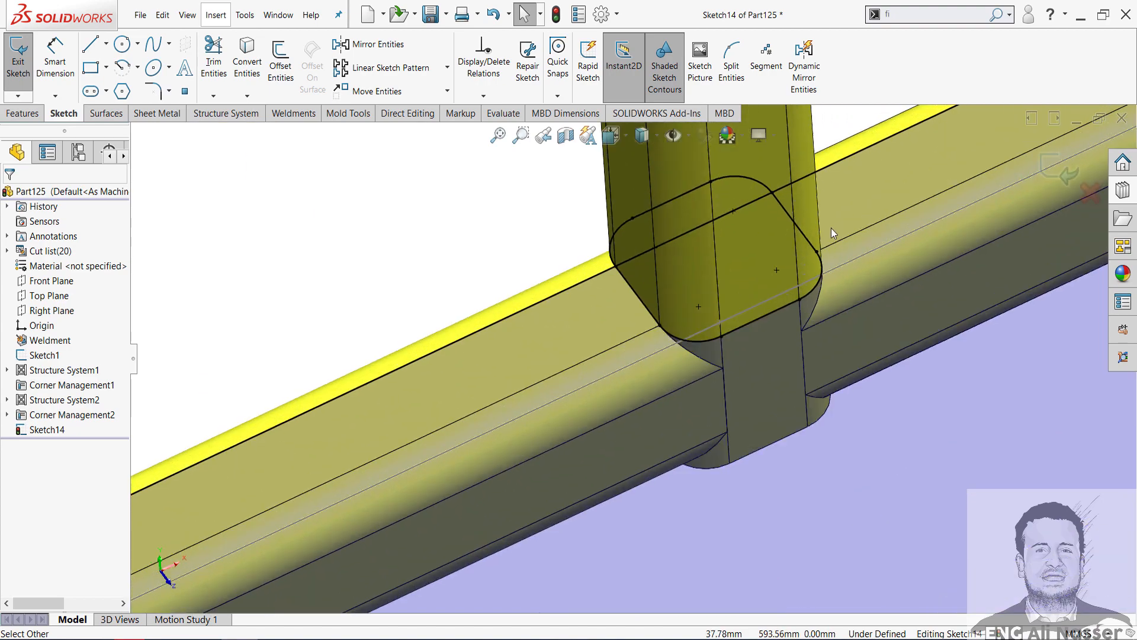
pyautogui.moveTo(833, 234)
pyautogui.mouseDown(button='middle')
pyautogui.moveTo(863, 246)
pyautogui.moveTo(836, 248)
pyautogui.moveTo(837, 233)
pyautogui.mouseUp(button='middle')
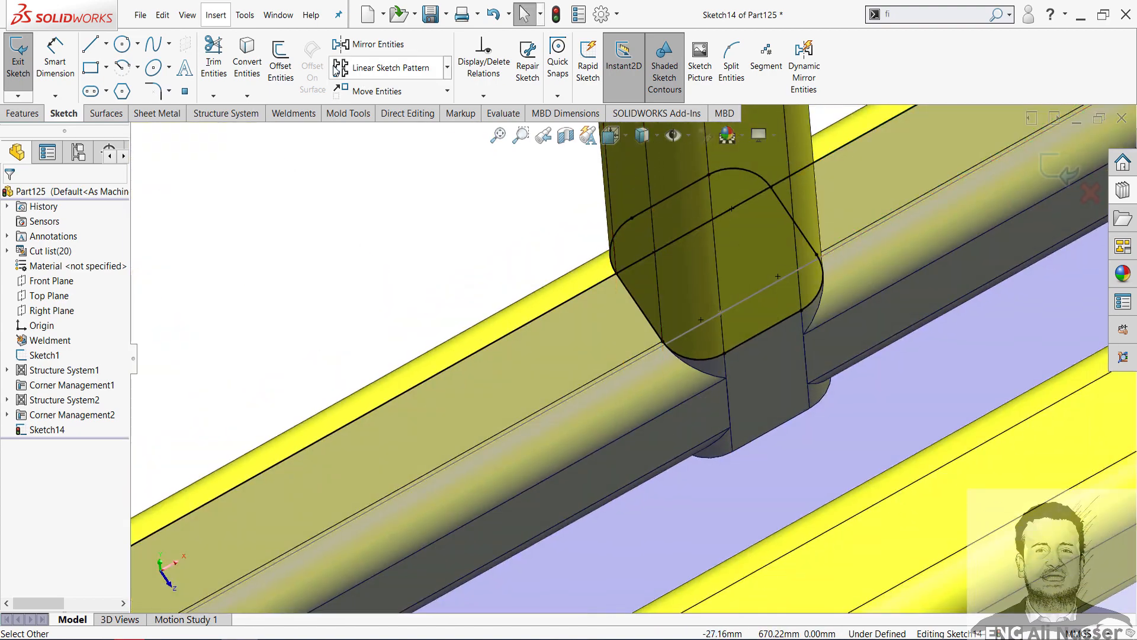
pyautogui.click(213, 62)
pyautogui.scroll(-3, 624, 188)
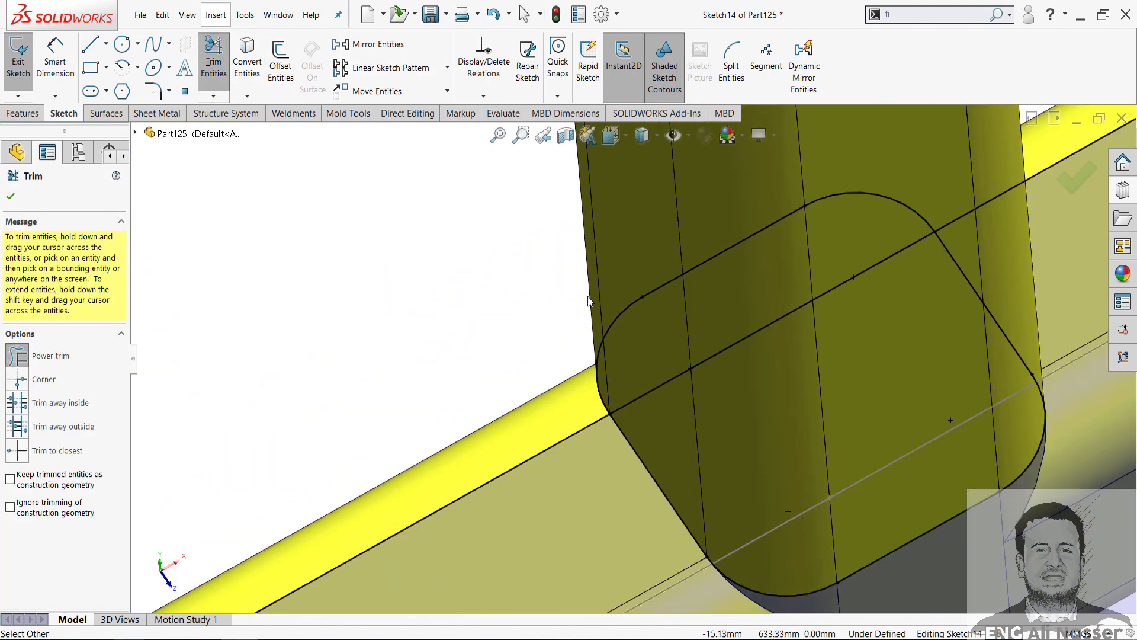
pyautogui.moveTo(893, 215); pyautogui.dragTo(891, 219)
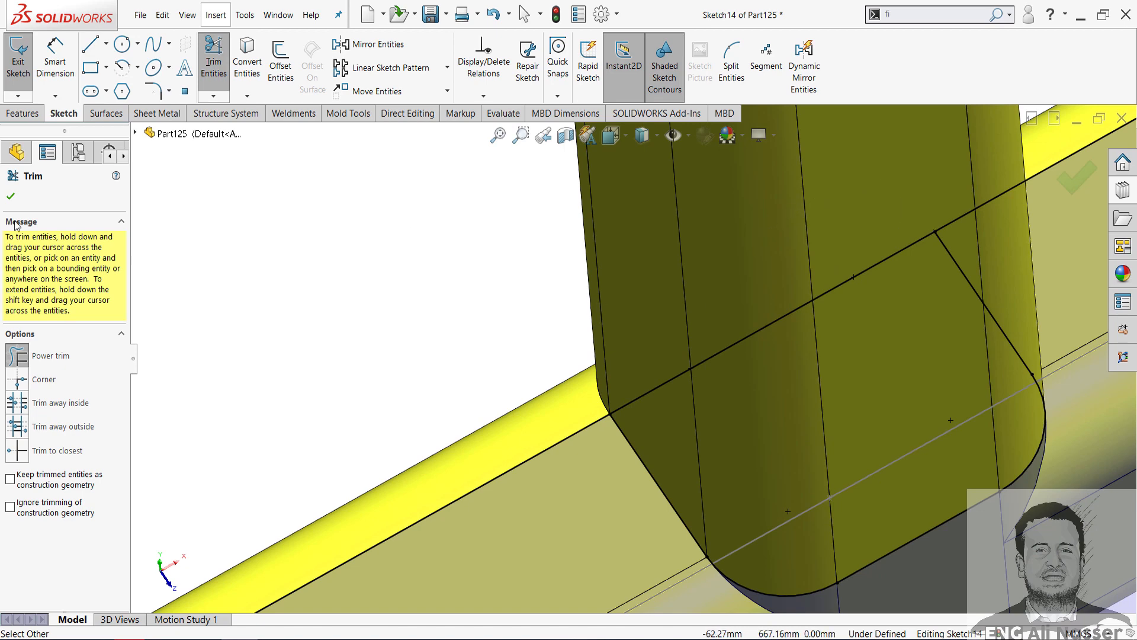
pyautogui.click(10, 196)
# Step: Delete both inward-facing corner arcs of the rear intermediate post's outline in the panel sketch
pyautogui.scroll(2, 599, 483)
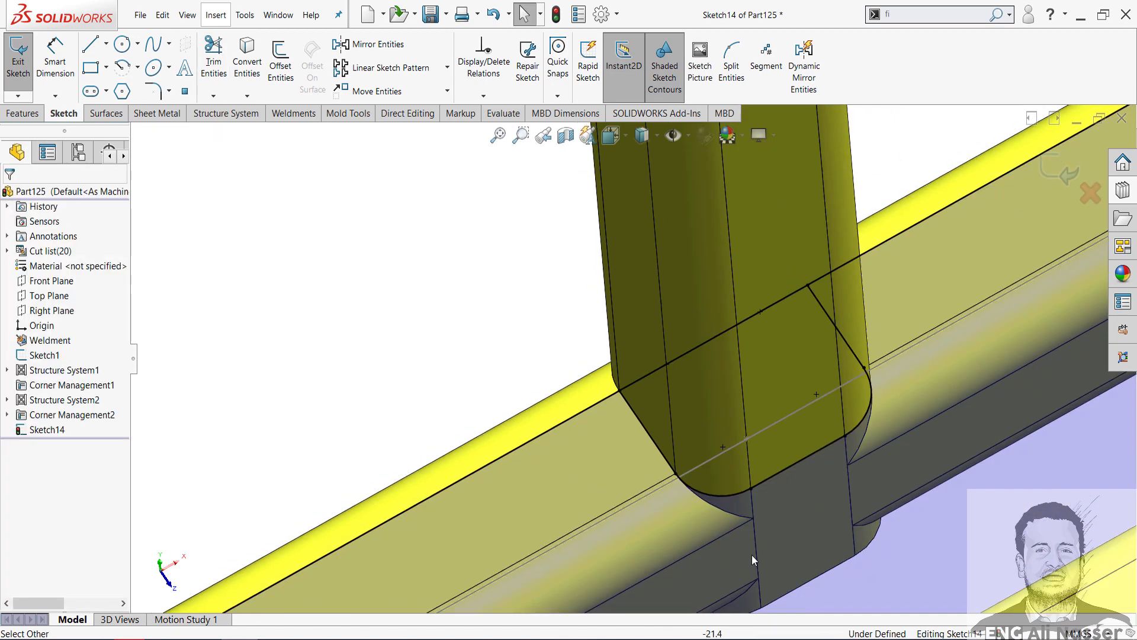
pyautogui.click(726, 496)
pyautogui.press('Escape')
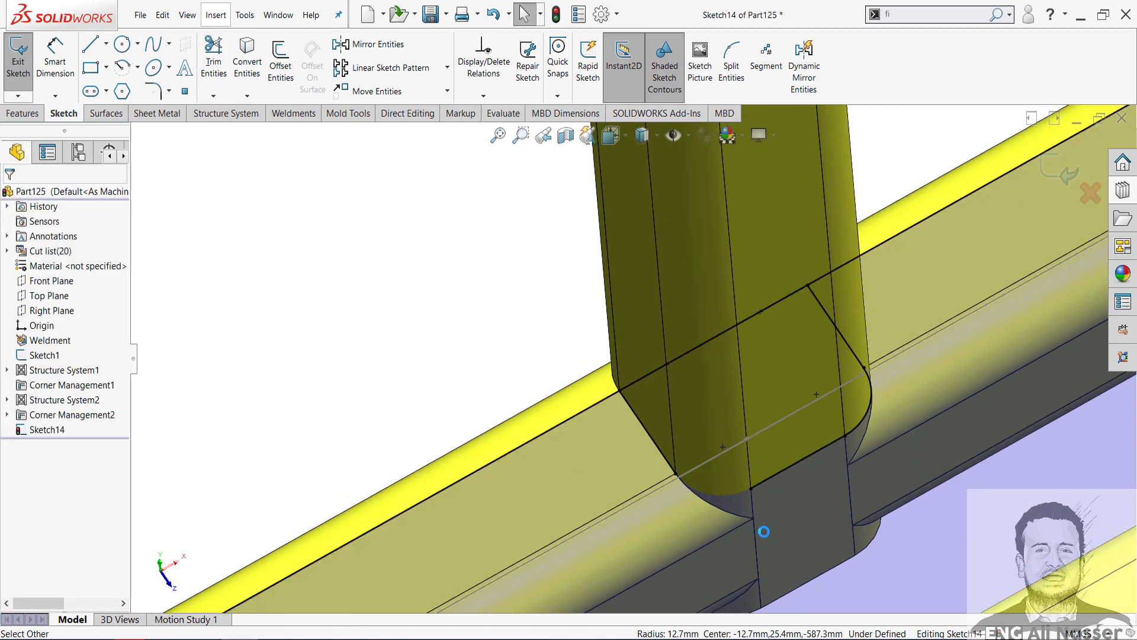
pyautogui.click(869, 406)
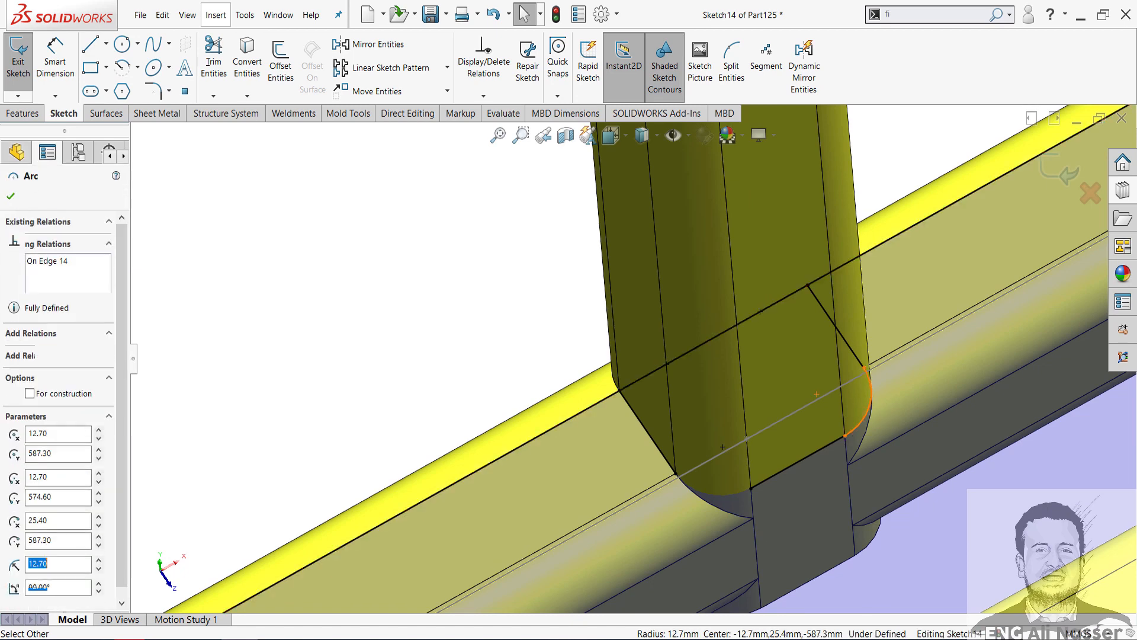
pyautogui.press('Delete')
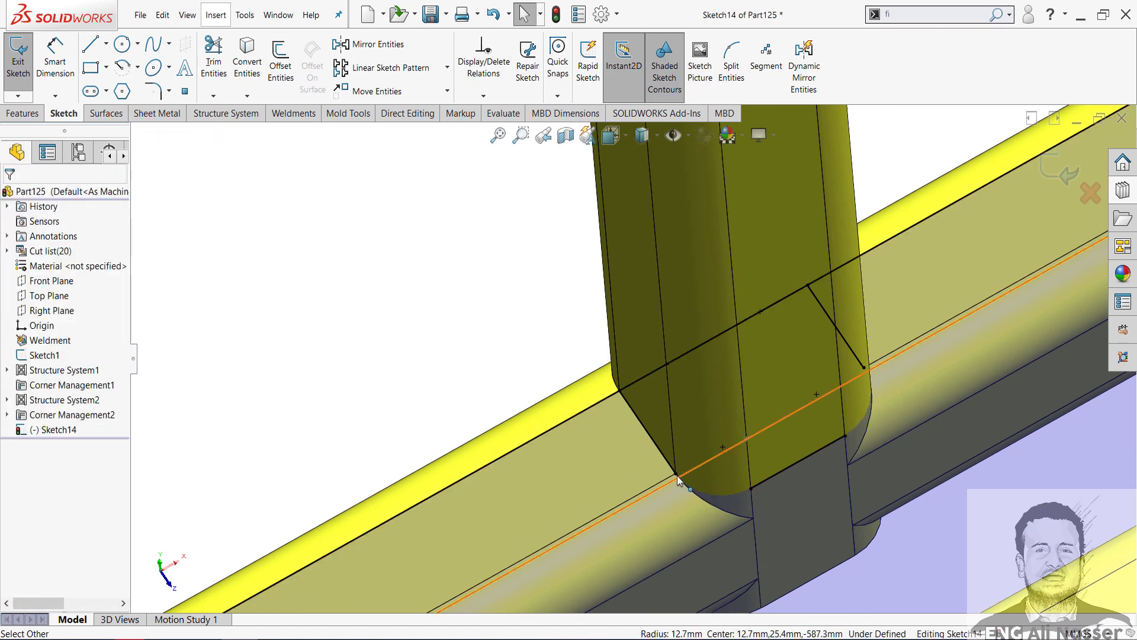
# Step: Extend the rear intermediate post outline's side lines and inner line until they meet at two sharp corners
pyautogui.moveTo(679, 479)
pyautogui.mouseDown()
pyautogui.moveTo(724, 519)
pyautogui.moveTo(704, 518)
pyautogui.mouseUp()
pyautogui.click(753, 488)
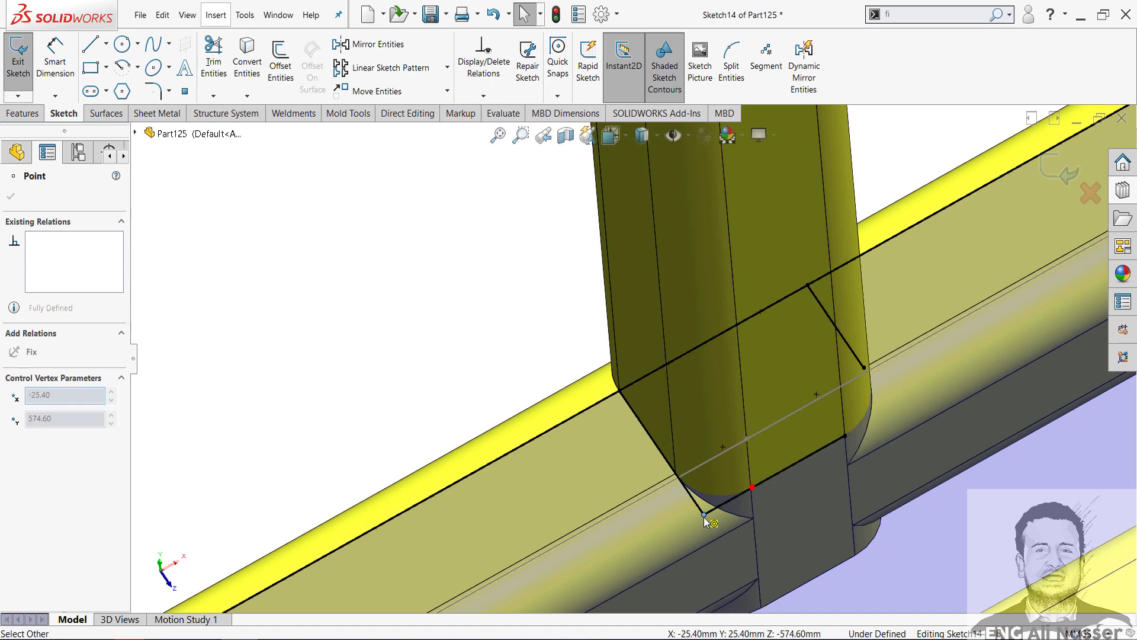
pyautogui.click(513, 326)
pyautogui.scroll(2, 901, 419)
pyautogui.scroll(-2, 900, 411)
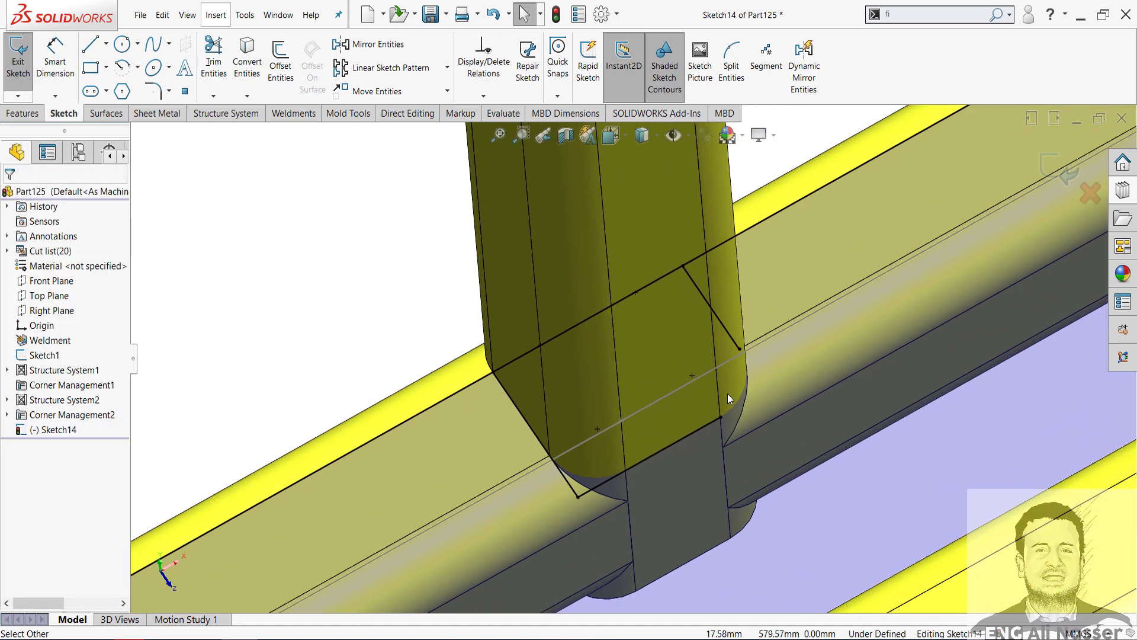
pyautogui.moveTo(748, 396); pyautogui.dragTo(772, 383)
pyautogui.press('Escape')
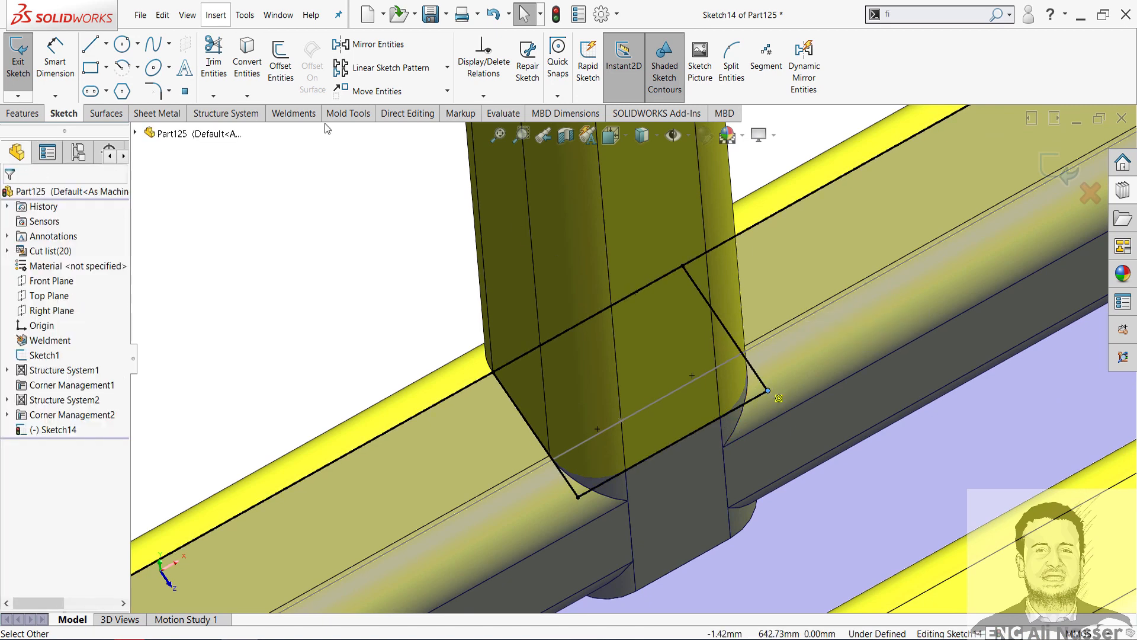
# Step: Power-trim the rectangle's rear line where it crosses the rear intermediate post, leaving an open notch
pyautogui.click(205, 59)
pyautogui.moveTo(524, 278); pyautogui.dragTo(591, 367)
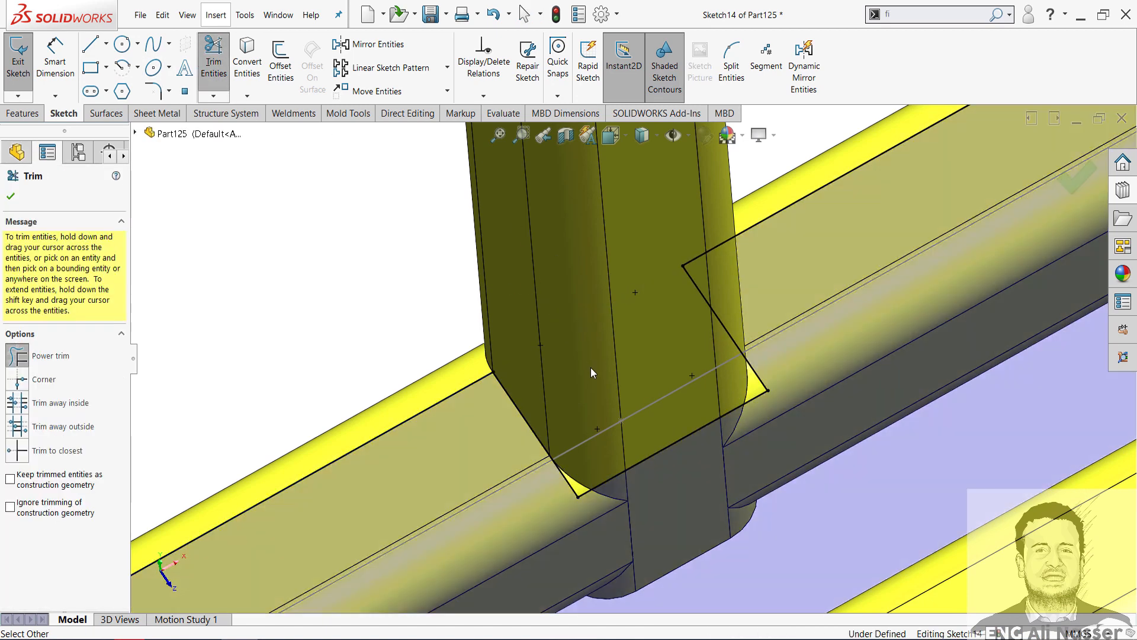
pyautogui.scroll(6, 474, 382)
pyautogui.click(12, 196)
# Step: Make the rectangle's right side line collinear with the outer top edge of the right base member
pyautogui.scroll(8, 844, 384)
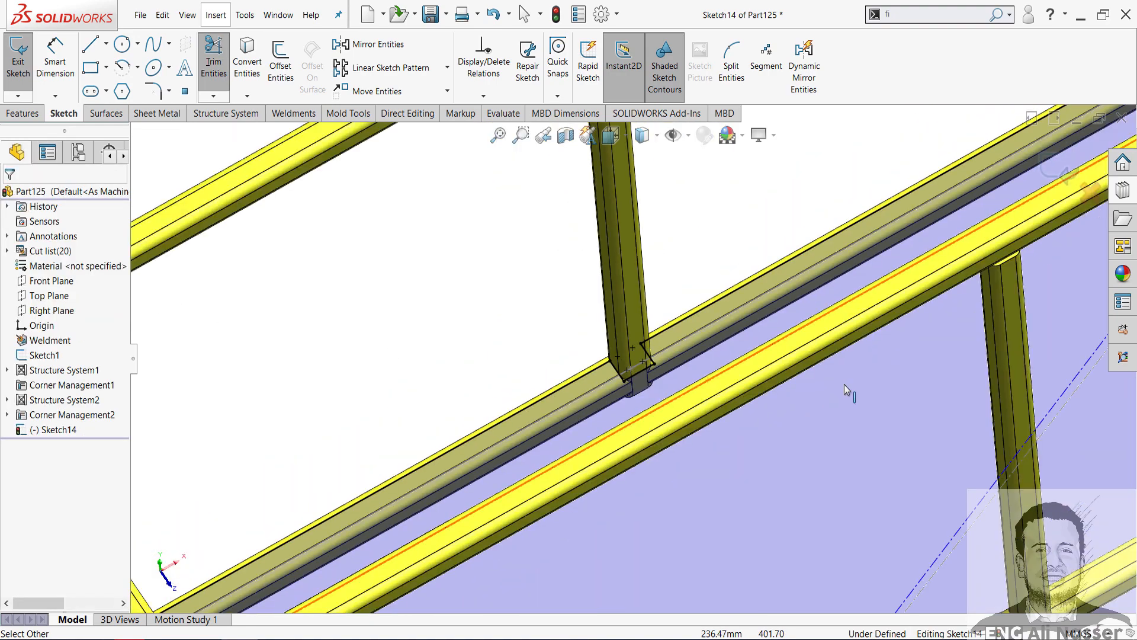
pyautogui.scroll(-7, 912, 343)
pyautogui.scroll(-5, 586, 332)
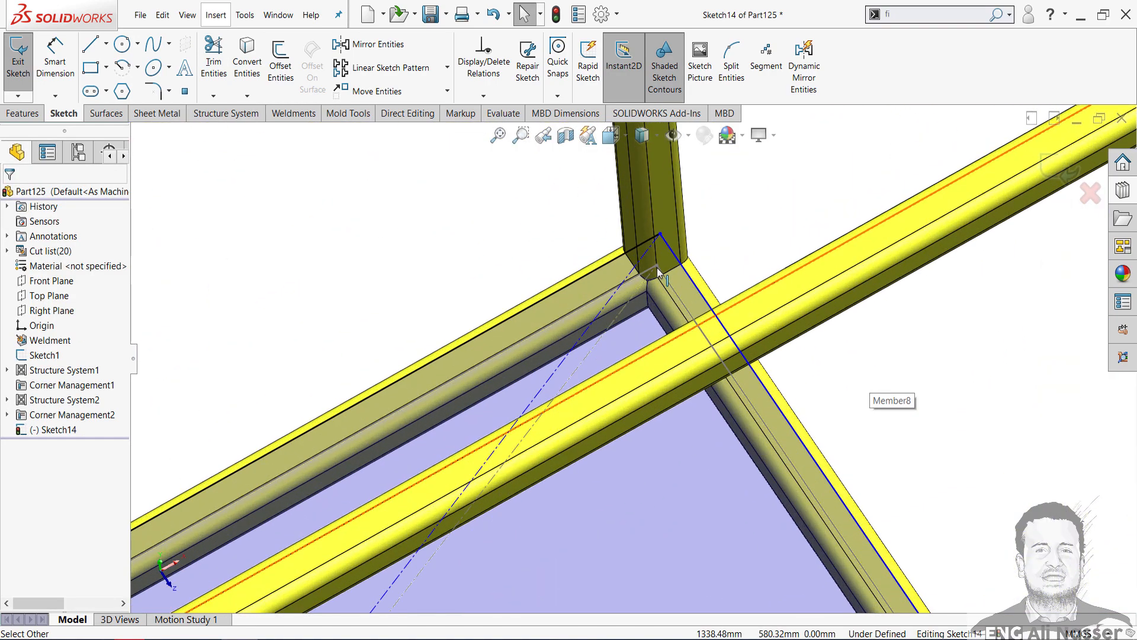
pyautogui.moveTo(742, 333); pyautogui.dragTo(777, 336, button='middle')
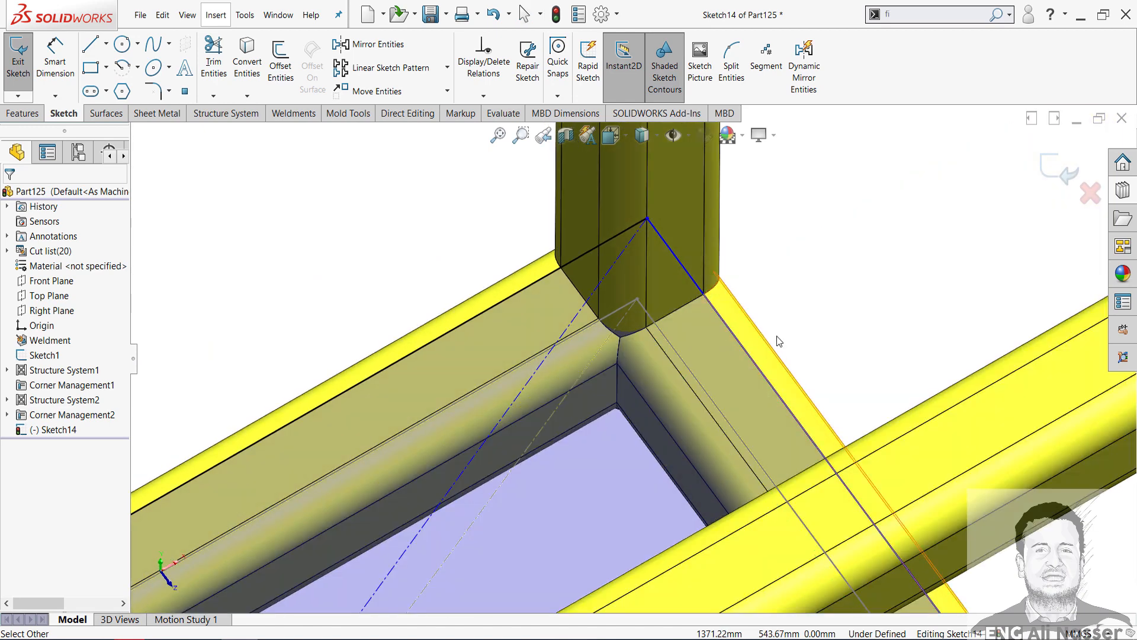
pyautogui.moveTo(722, 254); pyautogui.dragTo(787, 213)
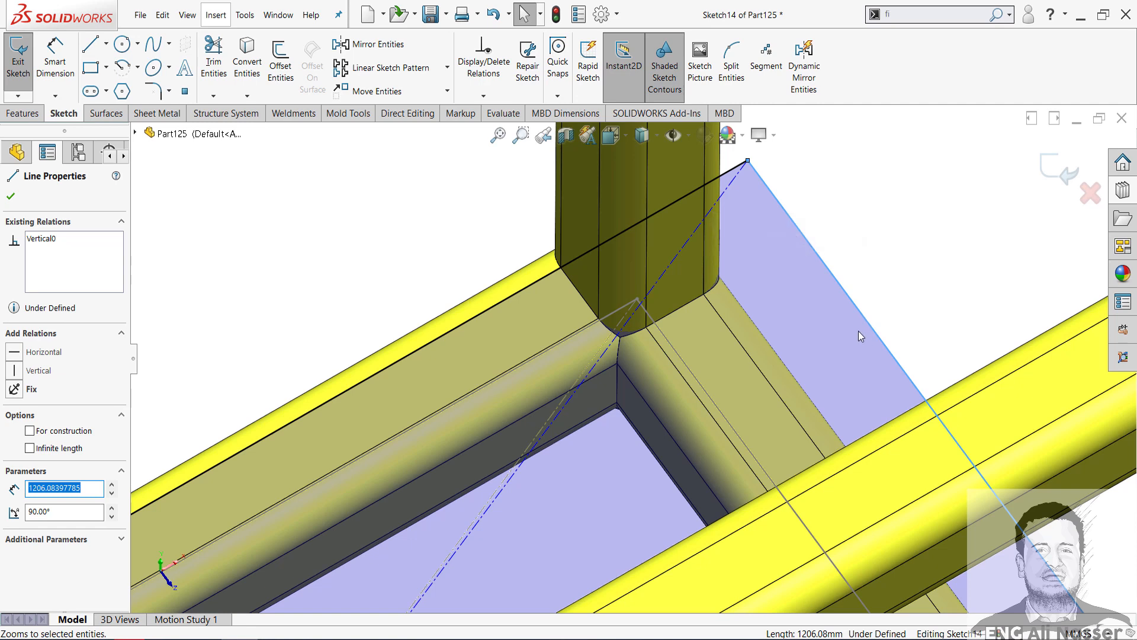
pyautogui.click(790, 410)
pyautogui.click(825, 356)
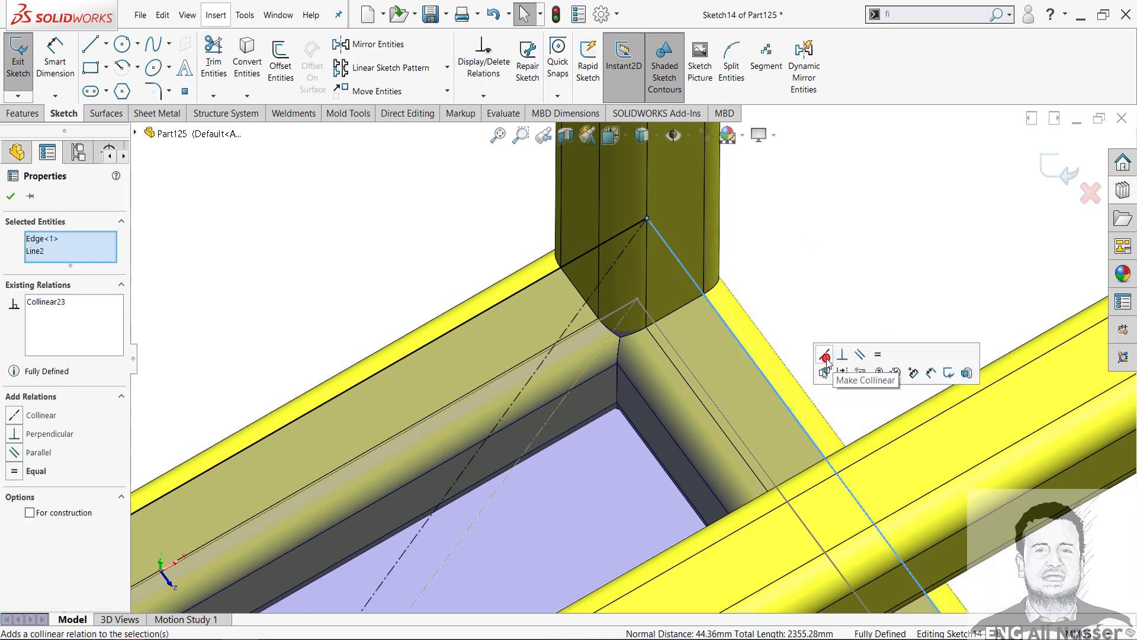
pyautogui.click(813, 324)
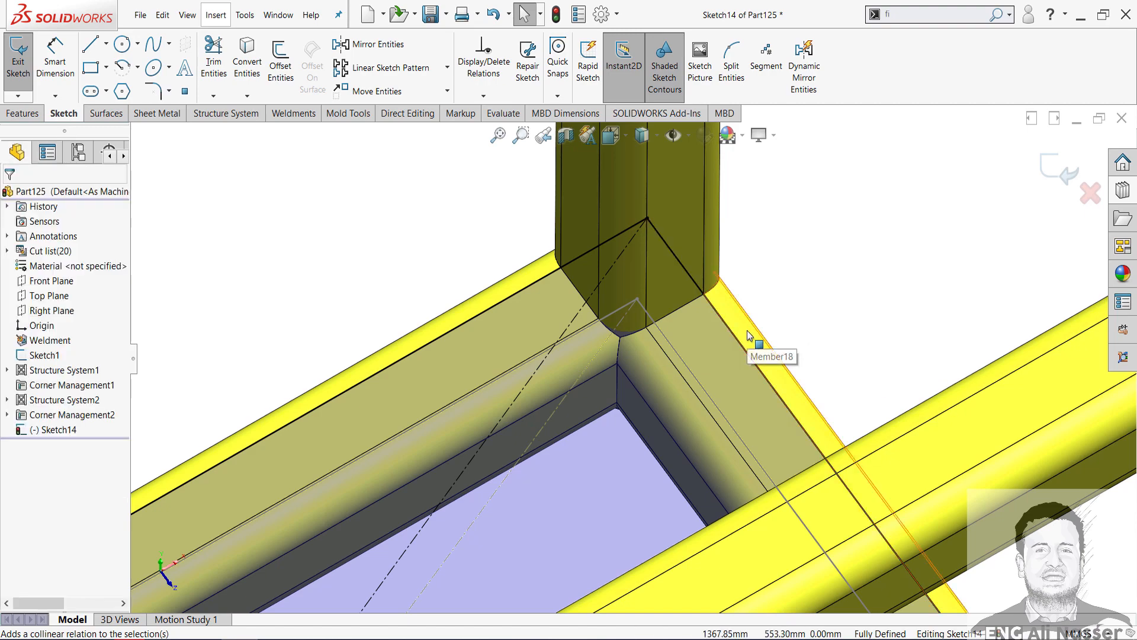
# Step: Convert the outline of the right rear post's lower end face into entities of the panel sketch
pyautogui.moveTo(750, 335); pyautogui.dragTo(817, 249, button='middle')
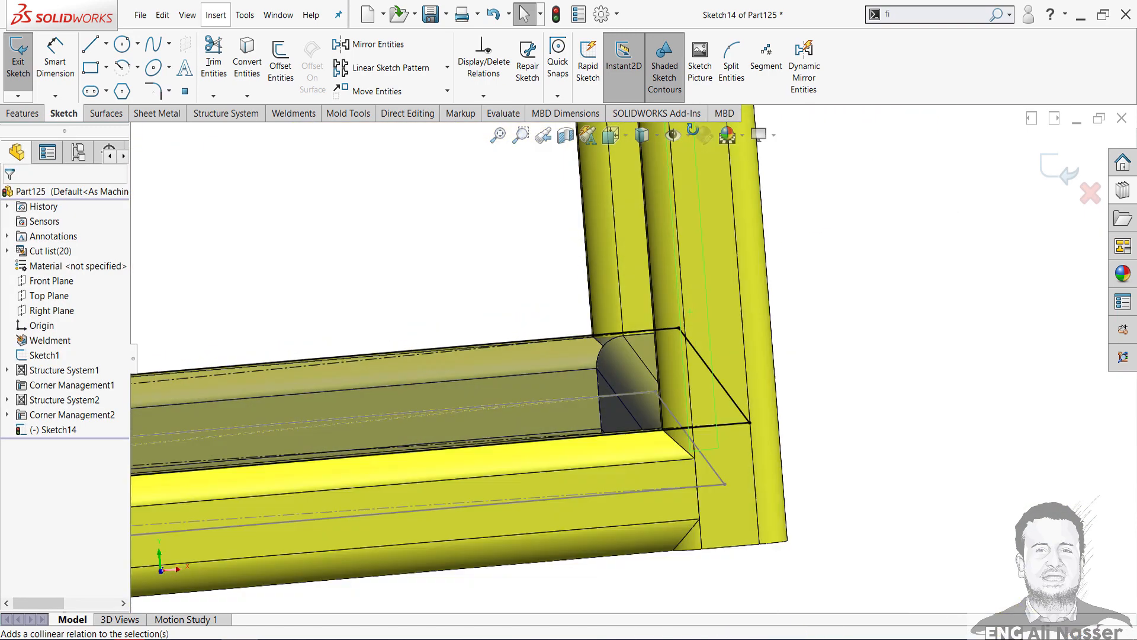
pyautogui.moveTo(693, 129); pyautogui.dragTo(715, 134, button='middle')
pyautogui.scroll(-4, 743, 409)
pyautogui.click(674, 506)
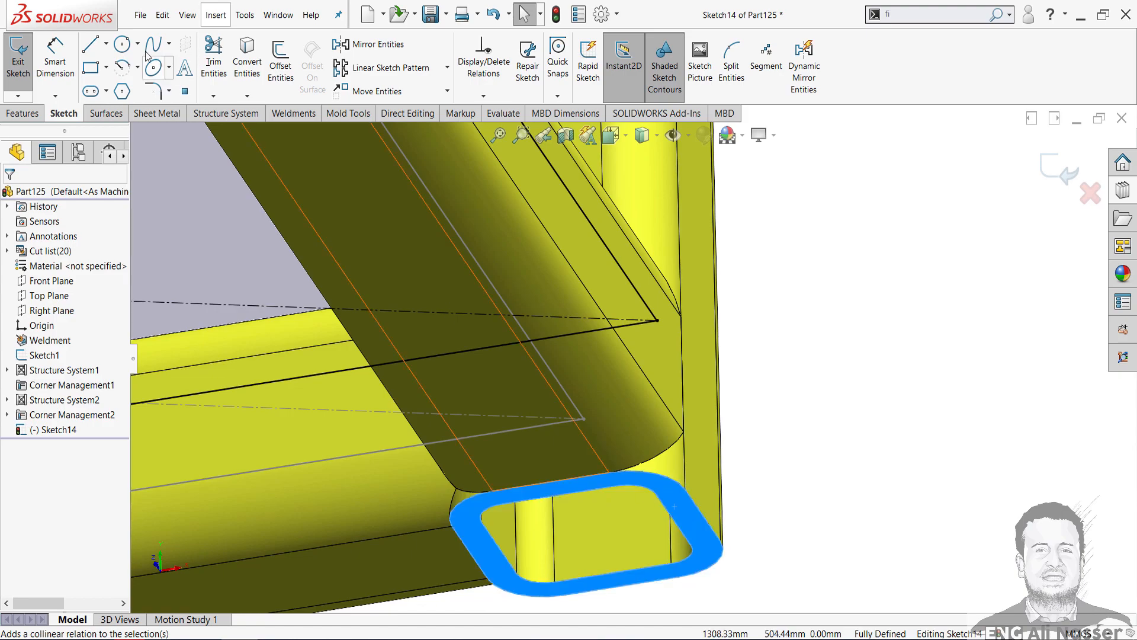
pyautogui.click(248, 78)
pyautogui.scroll(7, 653, 396)
pyautogui.moveTo(629, 375)
pyautogui.mouseDown(button='middle')
pyautogui.moveTo(617, 386)
pyautogui.moveTo(654, 500)
pyautogui.moveTo(622, 385)
pyautogui.mouseUp(button='middle')
pyautogui.scroll(-7, 549, 206)
pyautogui.moveTo(572, 237)
pyautogui.mouseDown(button='middle')
pyautogui.moveTo(626, 299)
pyautogui.moveTo(611, 238)
pyautogui.mouseUp(button='middle')
pyautogui.scroll(2, 605, 252)
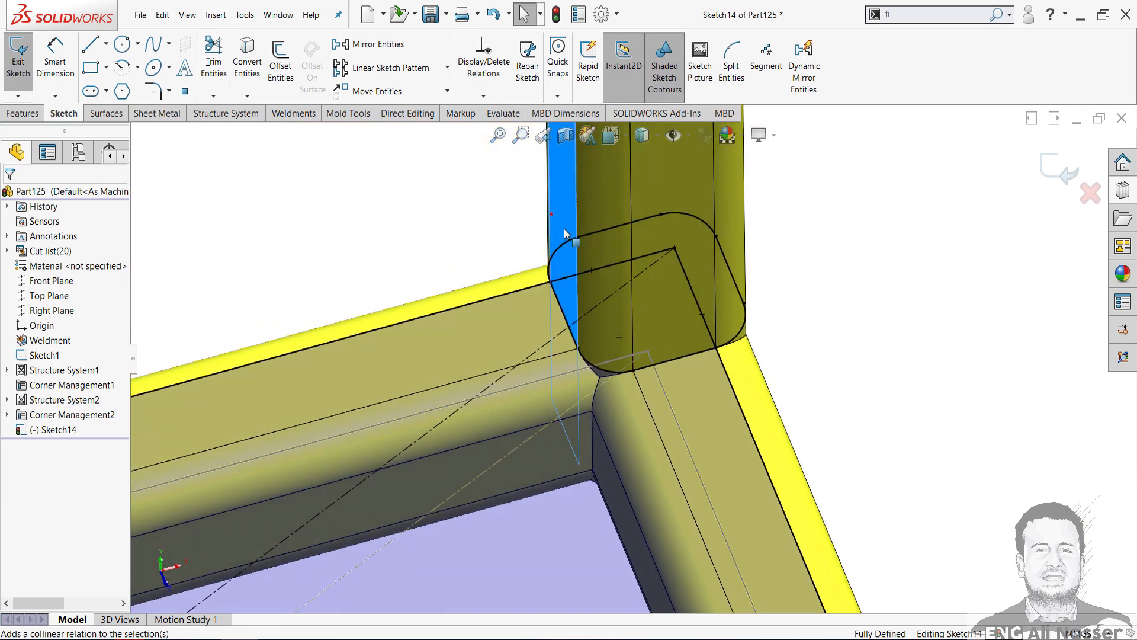
# Step: Power-trim the rectangle's corner and the post outline's outer segments at the right rear post, keeping only the inner notch
pyautogui.click(213, 63)
pyautogui.moveTo(583, 204); pyautogui.dragTo(620, 290)
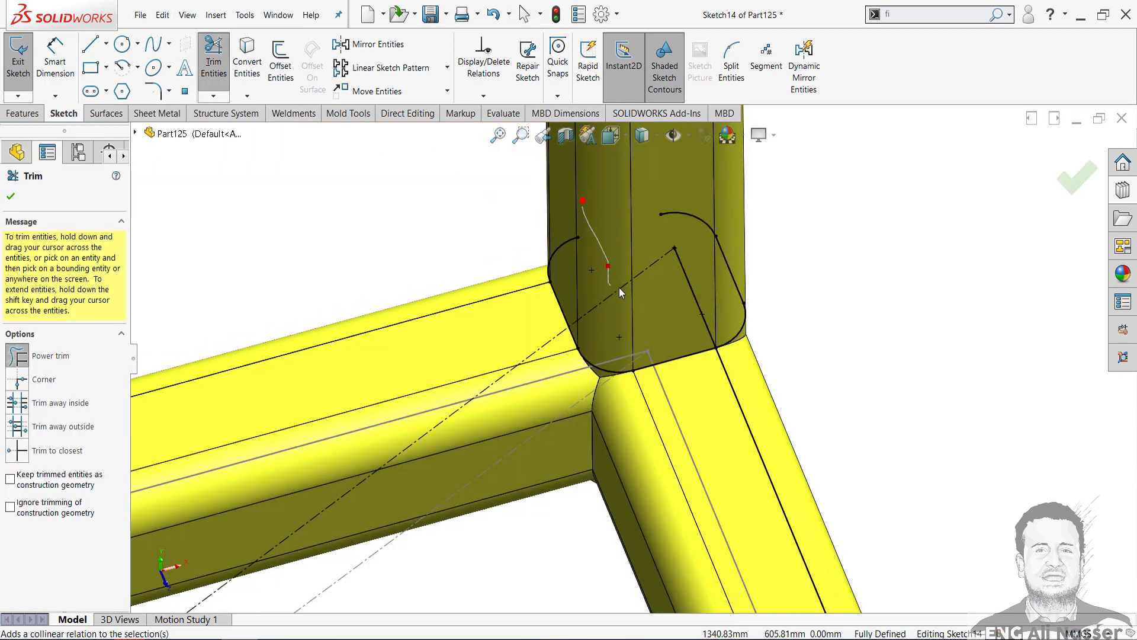
pyautogui.moveTo(547, 254); pyautogui.dragTo(550, 256)
pyautogui.moveTo(672, 275); pyautogui.dragTo(767, 289)
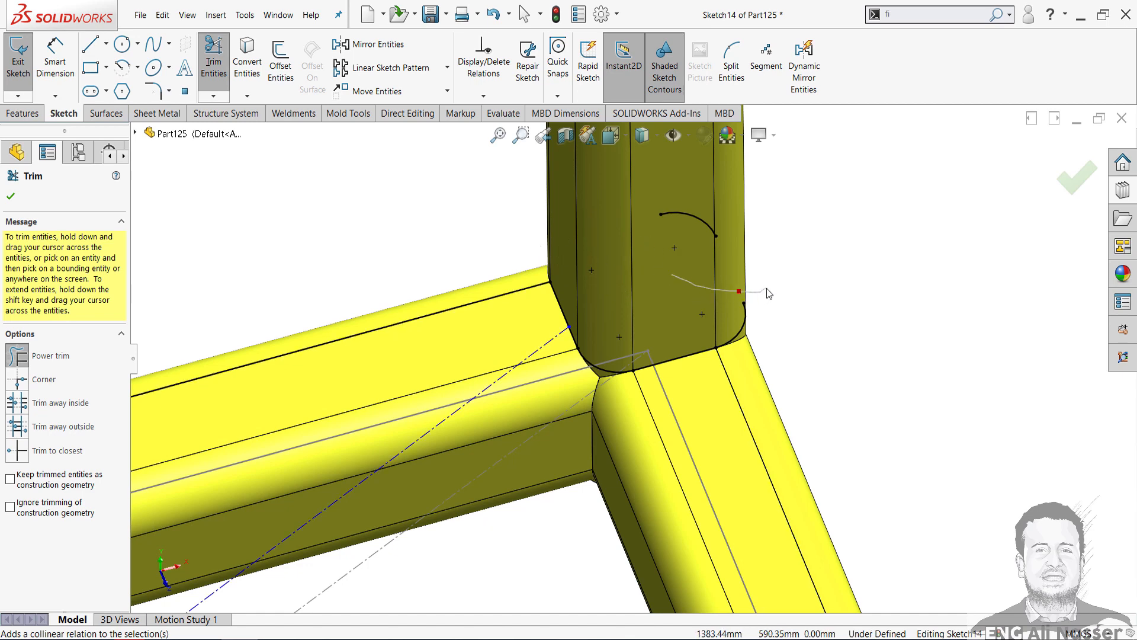
pyautogui.moveTo(697, 211); pyautogui.dragTo(723, 231)
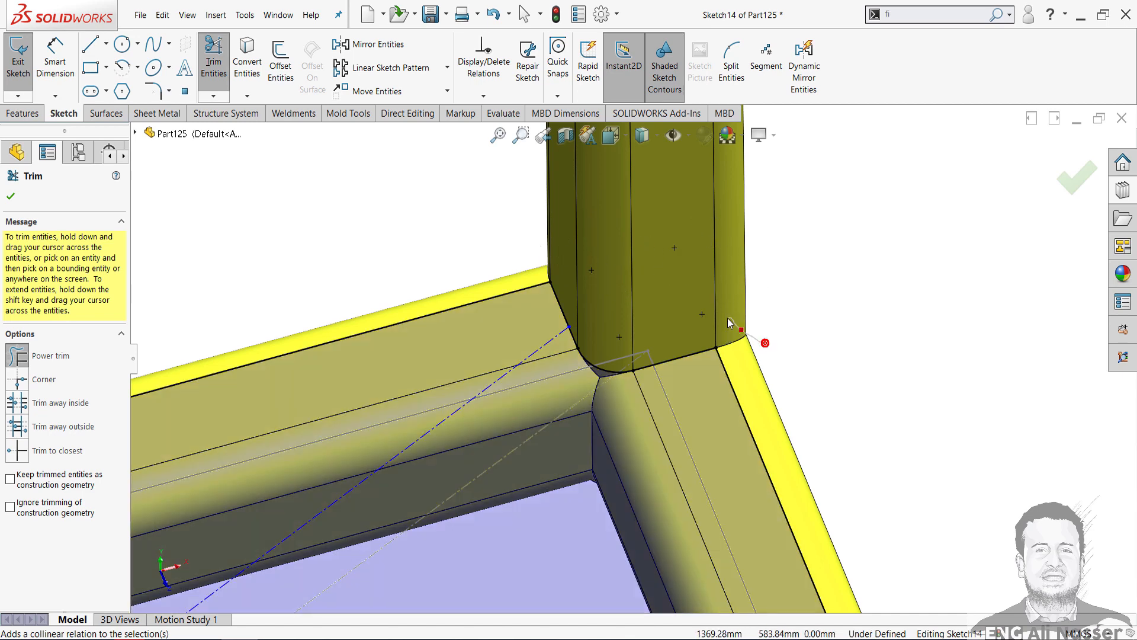
pyautogui.press('Escape')
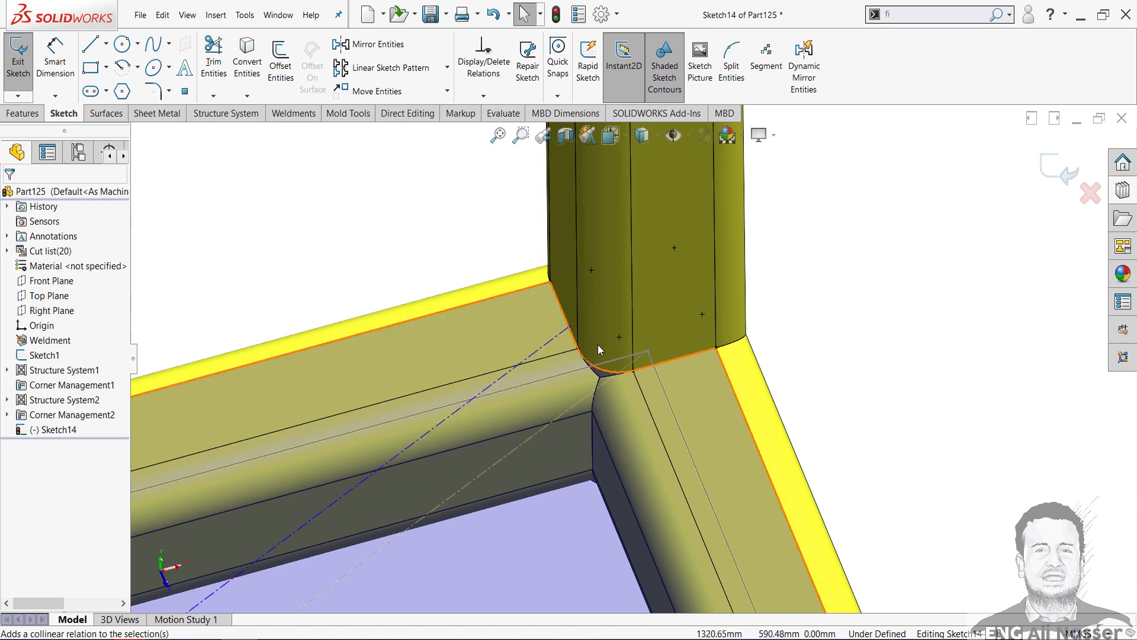
# Step: Delete the right rear notch's inner corner arc and extend its two adjoining lines to meet at a sharp corner
pyautogui.scroll(-2, 600, 356)
pyautogui.click(600, 377)
pyautogui.press('Escape')
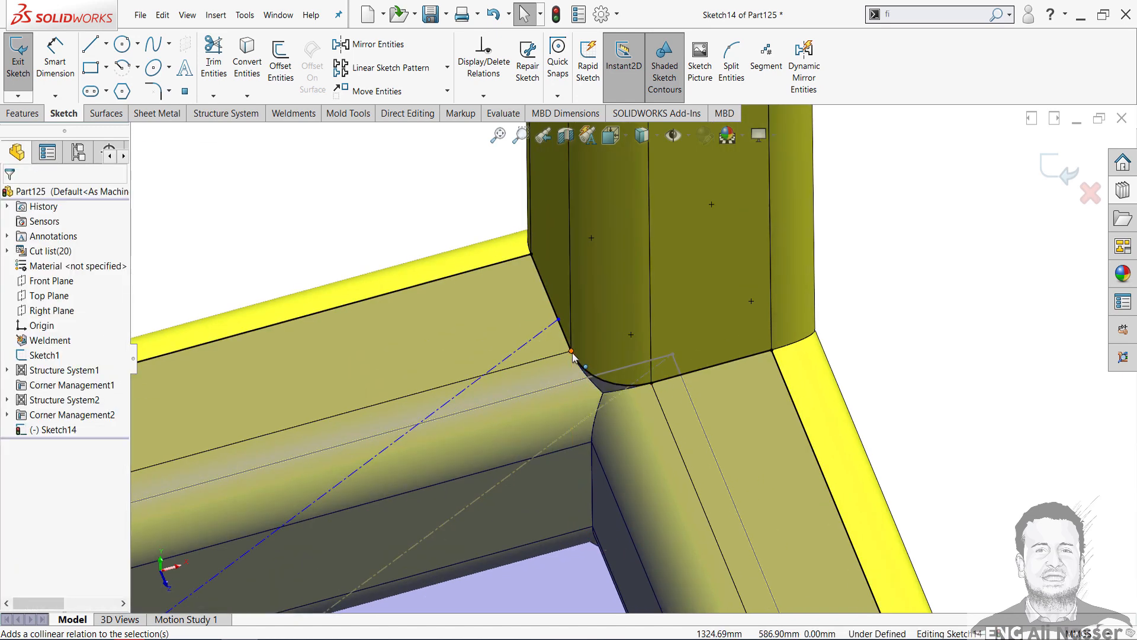
pyautogui.click(621, 391)
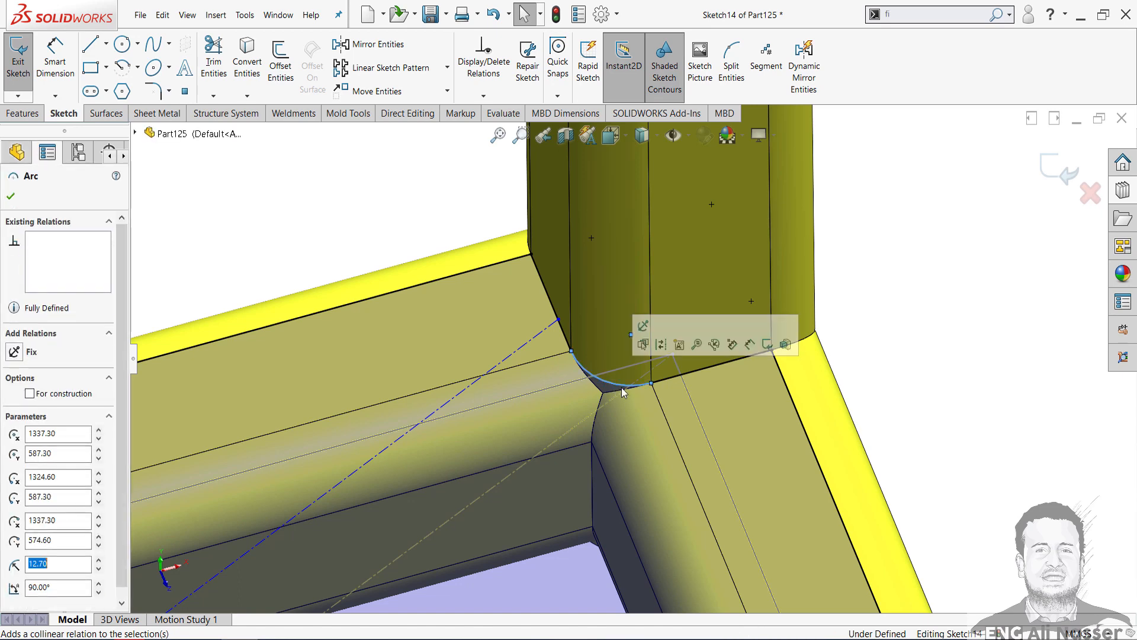
pyautogui.press('Delete')
pyautogui.moveTo(571, 351)
pyautogui.mouseDown()
pyautogui.moveTo(591, 399)
pyautogui.moveTo(608, 396)
pyautogui.mouseUp()
# Step: Sketch a horizontal line about 2725 mm long across the panel, from its left side line to its right side line
pyautogui.scroll(8, 603, 482)
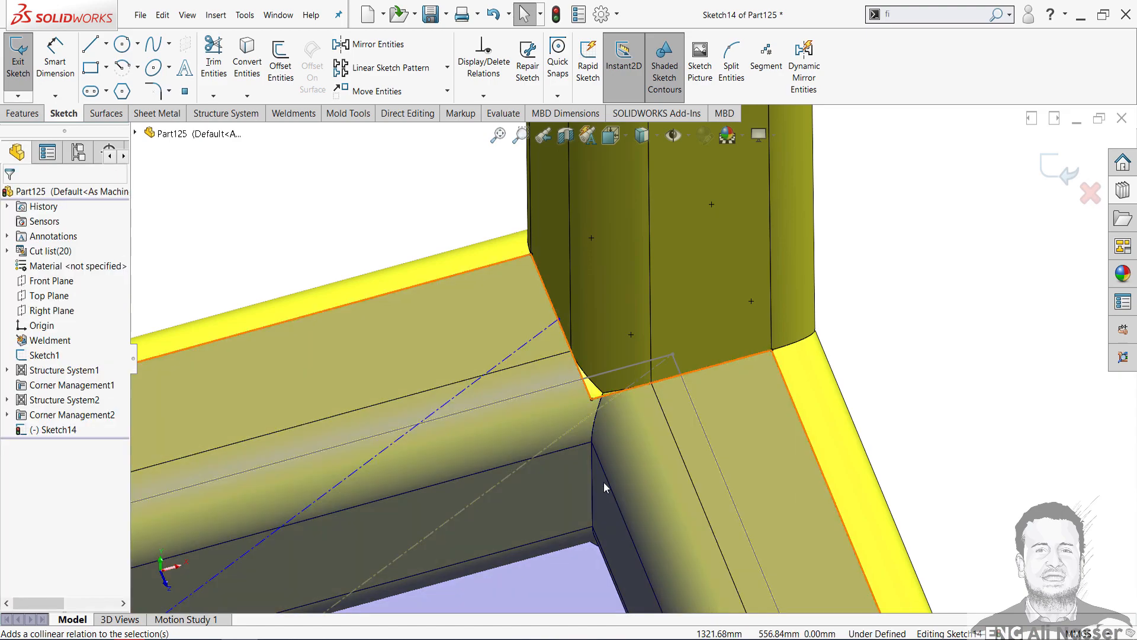
pyautogui.moveTo(638, 462); pyautogui.dragTo(612, 450, button='middle')
pyautogui.scroll(5, 612, 450)
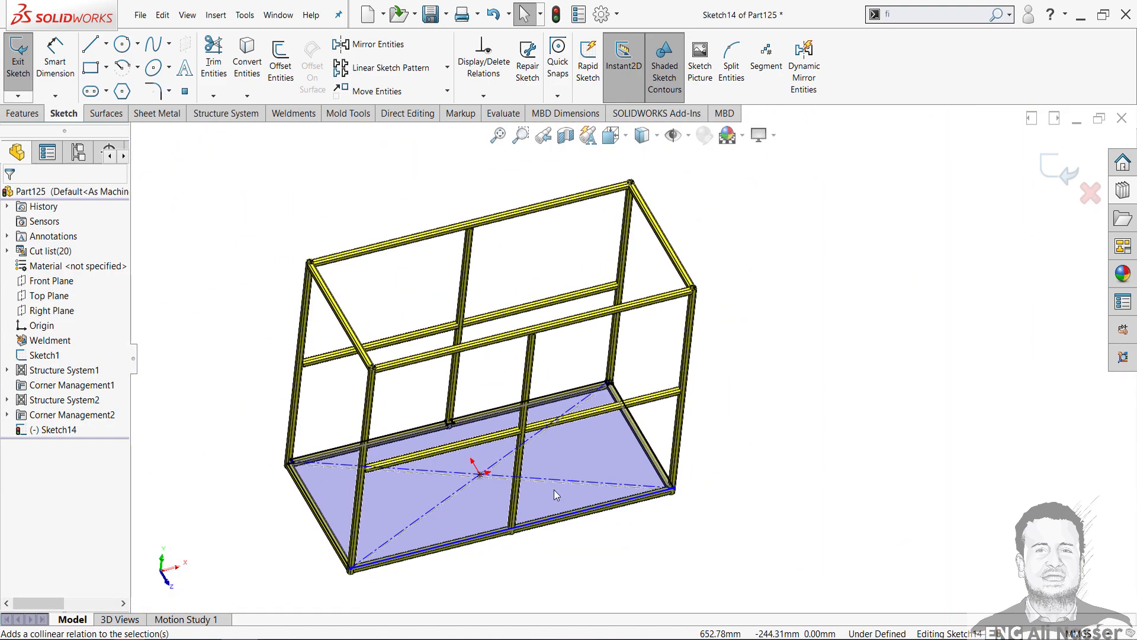
pyautogui.moveTo(553, 500)
pyautogui.mouseDown(button='middle')
pyautogui.moveTo(599, 434)
pyautogui.moveTo(553, 505)
pyautogui.mouseUp(button='middle')
pyautogui.scroll(-4, 414, 517)
pyautogui.scroll(-3, 413, 518)
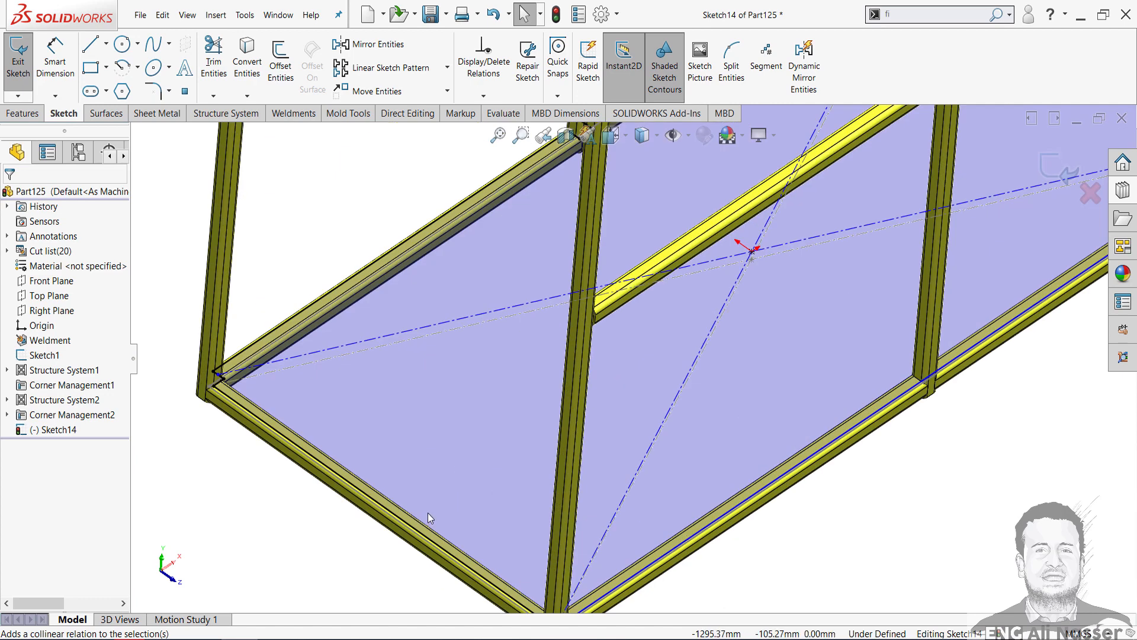
pyautogui.moveTo(364, 566); pyautogui.dragTo(285, 570, button='right')
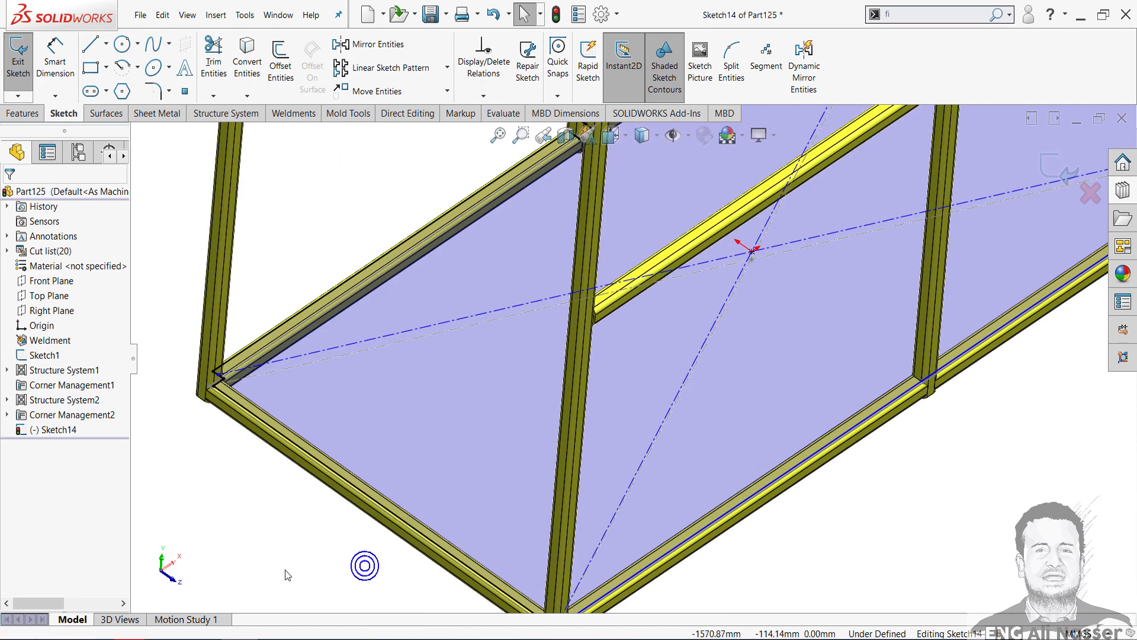
pyautogui.click(384, 507)
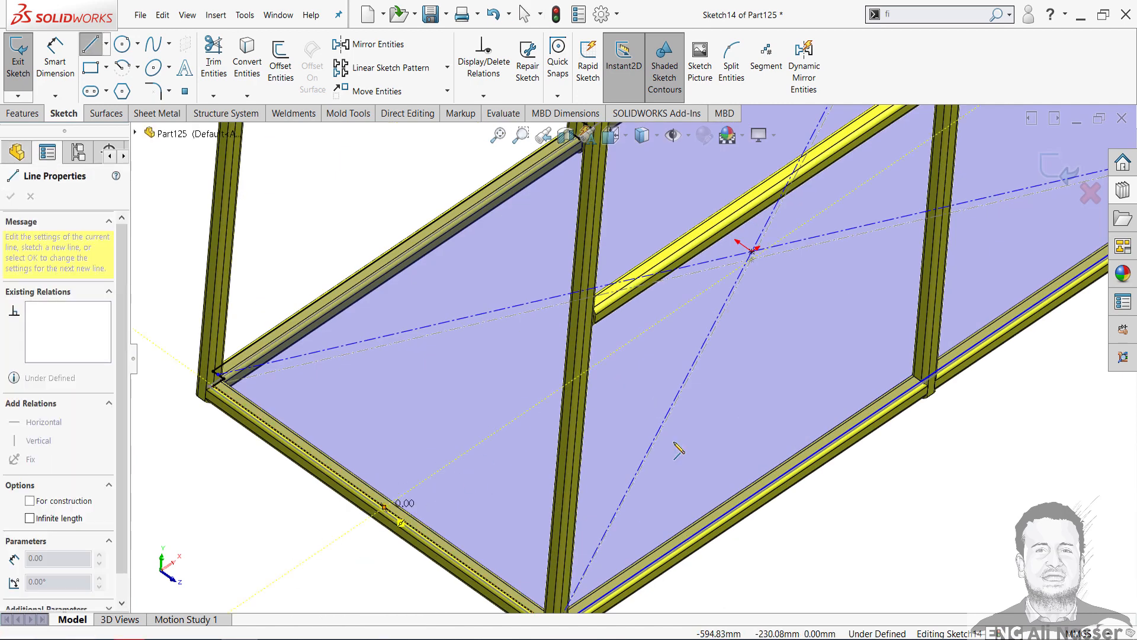
pyautogui.scroll(5, 675, 444)
pyautogui.scroll(-2, 823, 215)
pyautogui.scroll(-4, 844, 237)
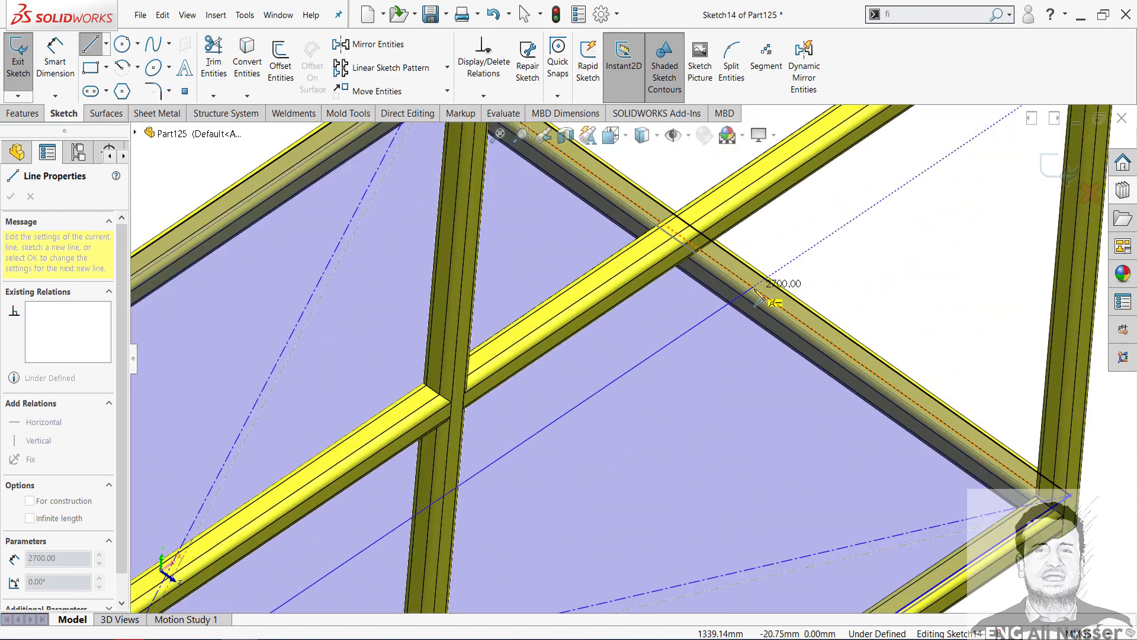
pyautogui.click(767, 281)
pyautogui.rightClick(770, 281)
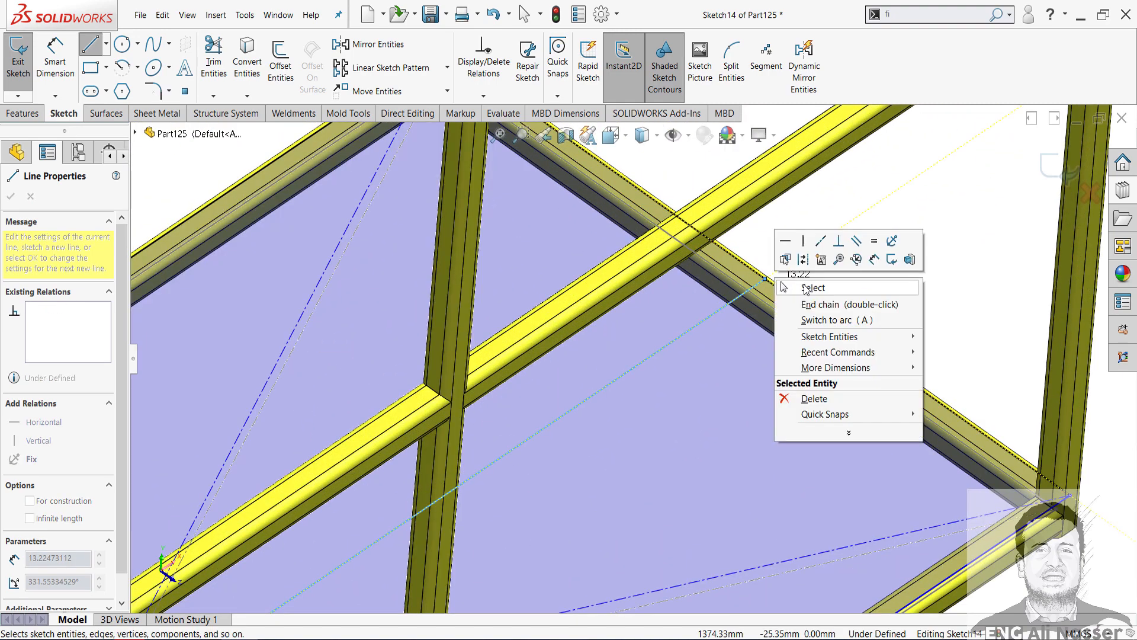
pyautogui.click(802, 286)
# Step: Power-trim the front half of the rectangle, removing its front line and the side lines in front of the horizontal dividing line
pyautogui.scroll(3, 897, 369)
pyautogui.scroll(3, 897, 368)
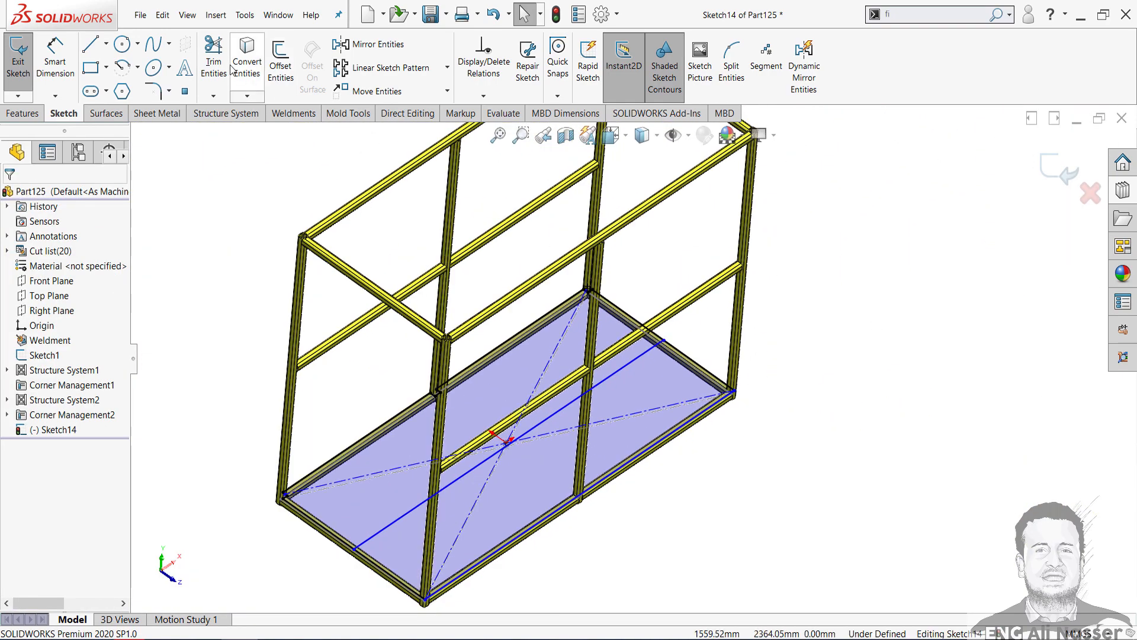
pyautogui.click(213, 59)
pyautogui.moveTo(723, 338); pyautogui.dragTo(666, 474)
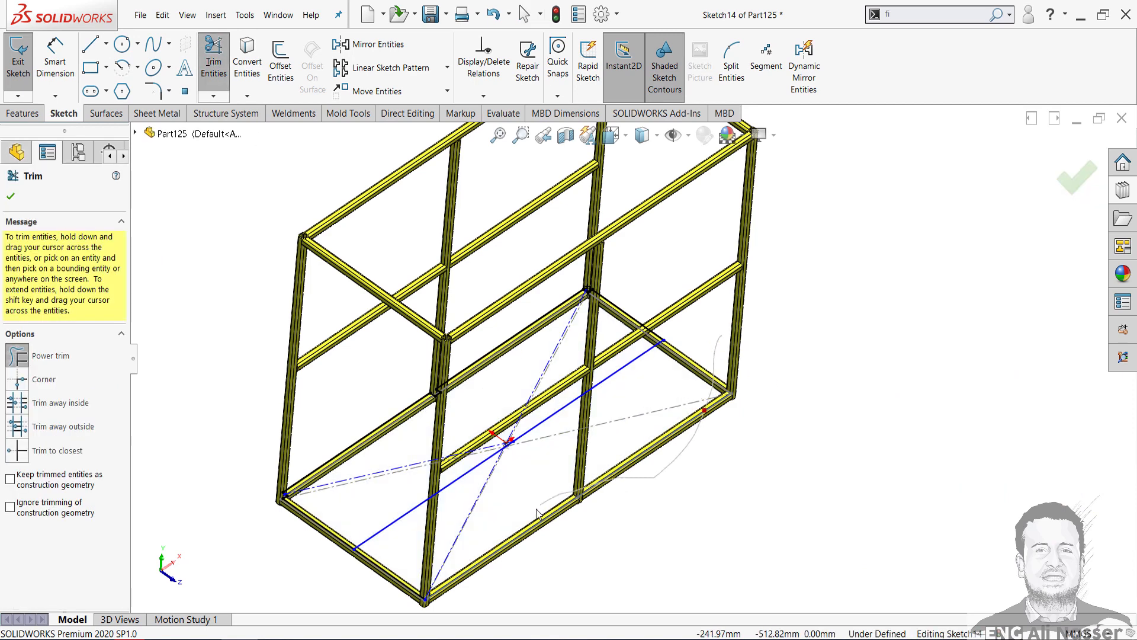
pyautogui.moveTo(398, 572); pyautogui.dragTo(379, 572)
pyautogui.scroll(-4, 361, 573)
pyautogui.rightClick(363, 573)
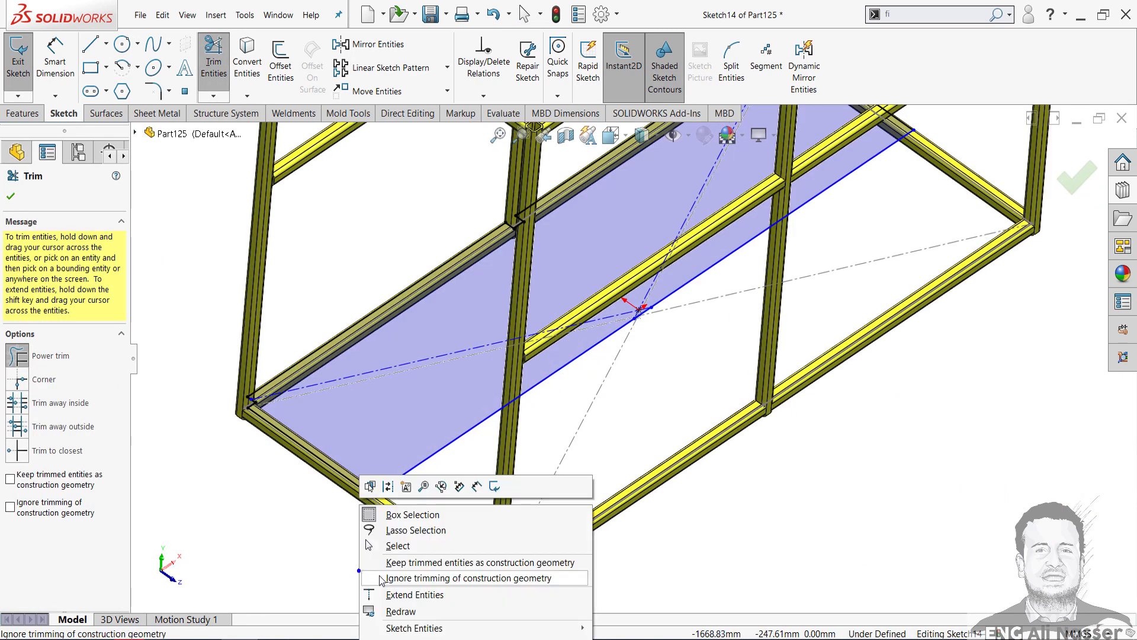
pyautogui.click(398, 545)
# Step: Convert the horizontal dividing line across the base panel sketch to construction geometry
pyautogui.scroll(-4, 714, 323)
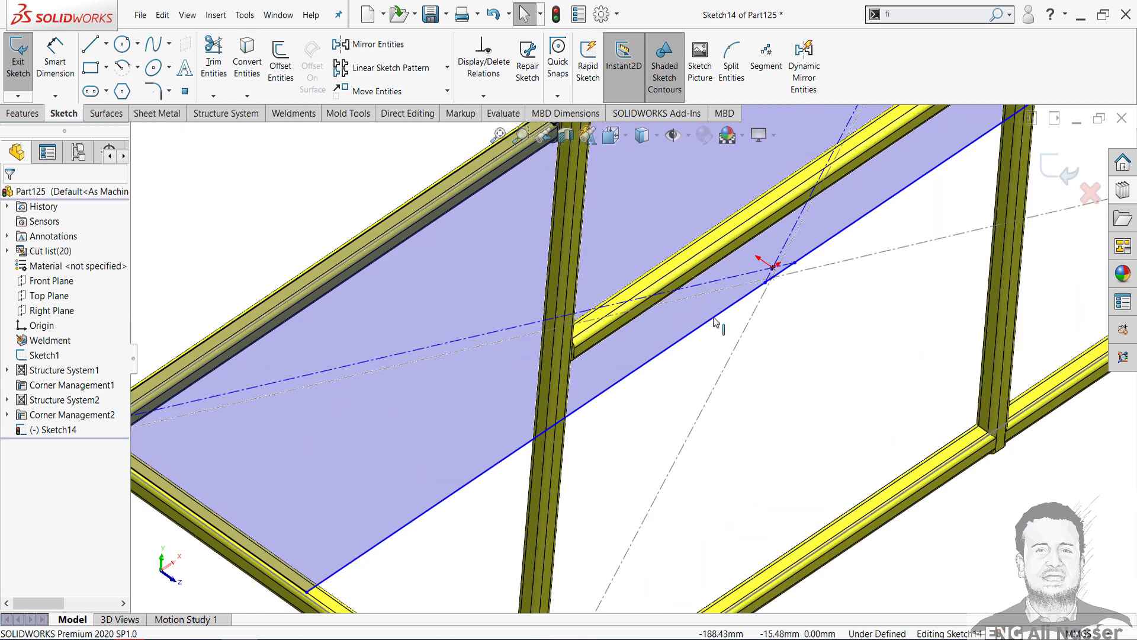
pyautogui.click(767, 282)
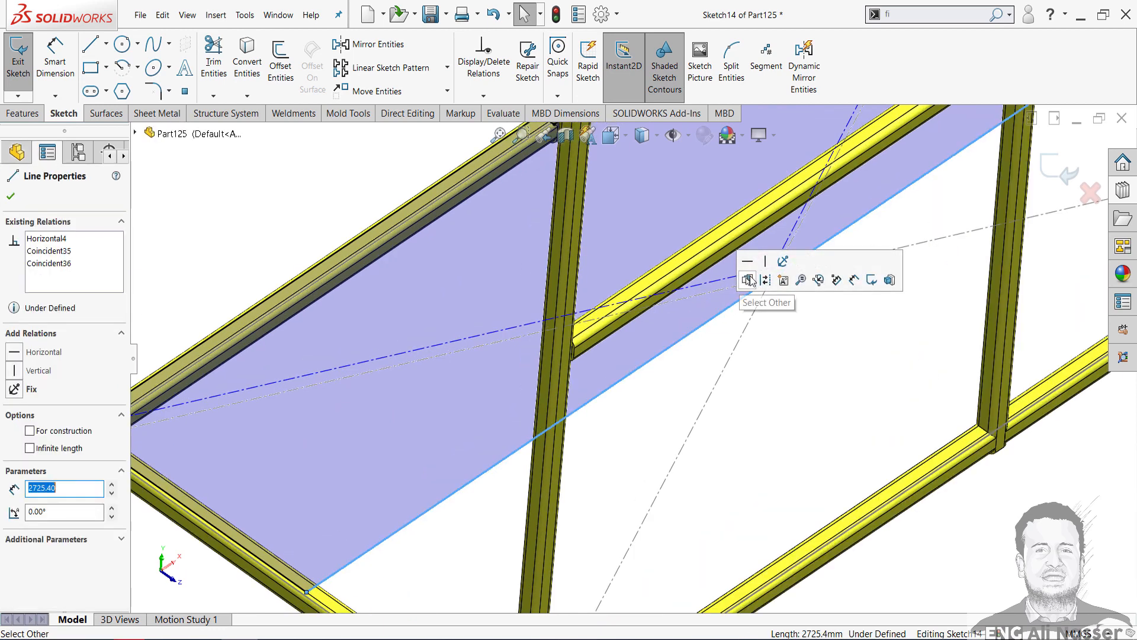
pyautogui.click(770, 280)
# Step: Add a Midpoint relation between the horizontal construction line and the sketch origin
pyautogui.scroll(-3, 792, 278)
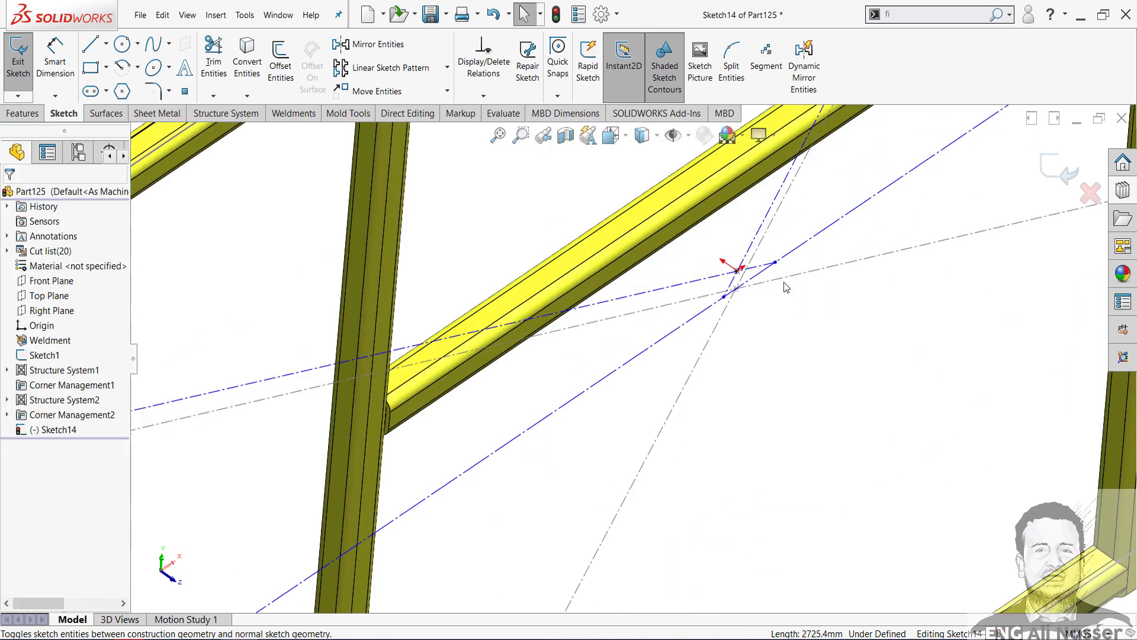
pyautogui.click(748, 279)
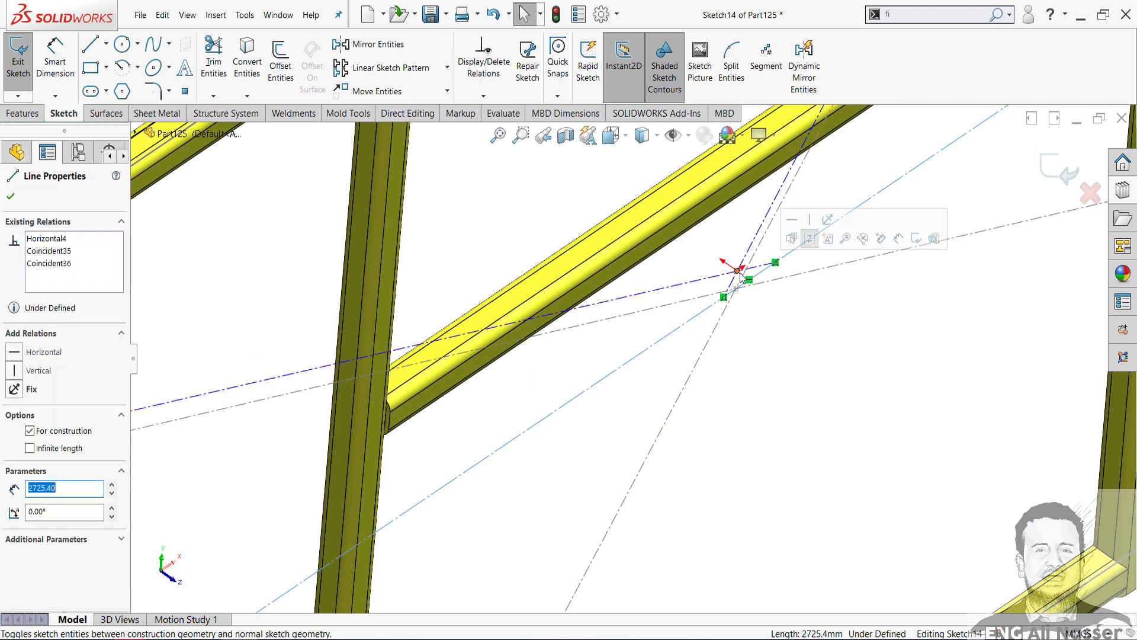
pyautogui.keyDown('ctrl'); pyautogui.click(741, 273); pyautogui.keyUp('ctrl')
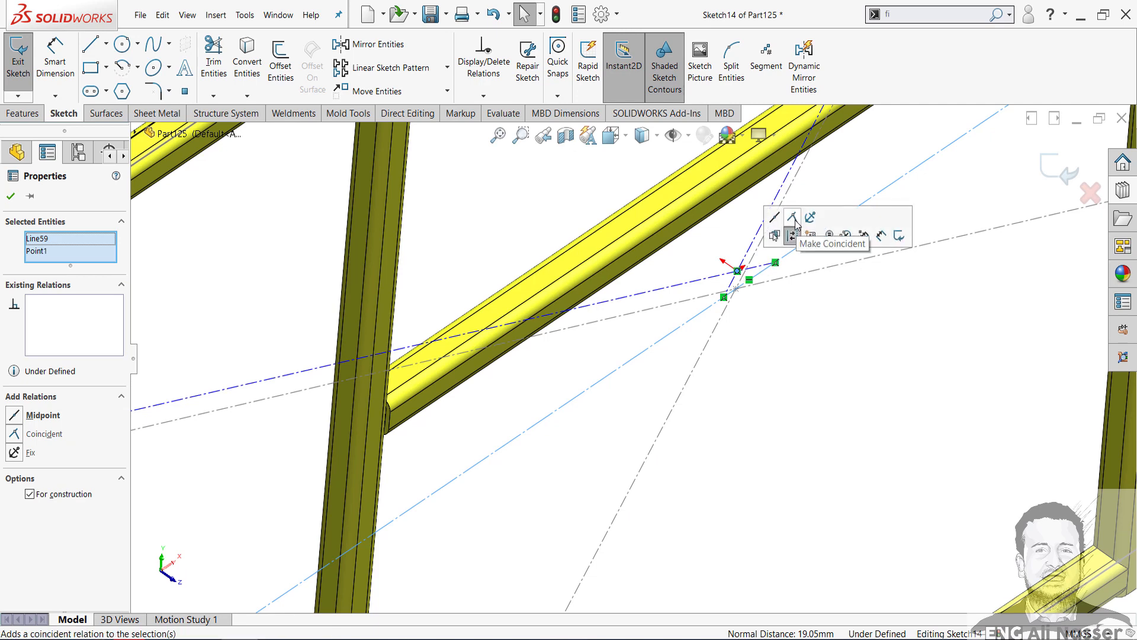
pyautogui.click(775, 218)
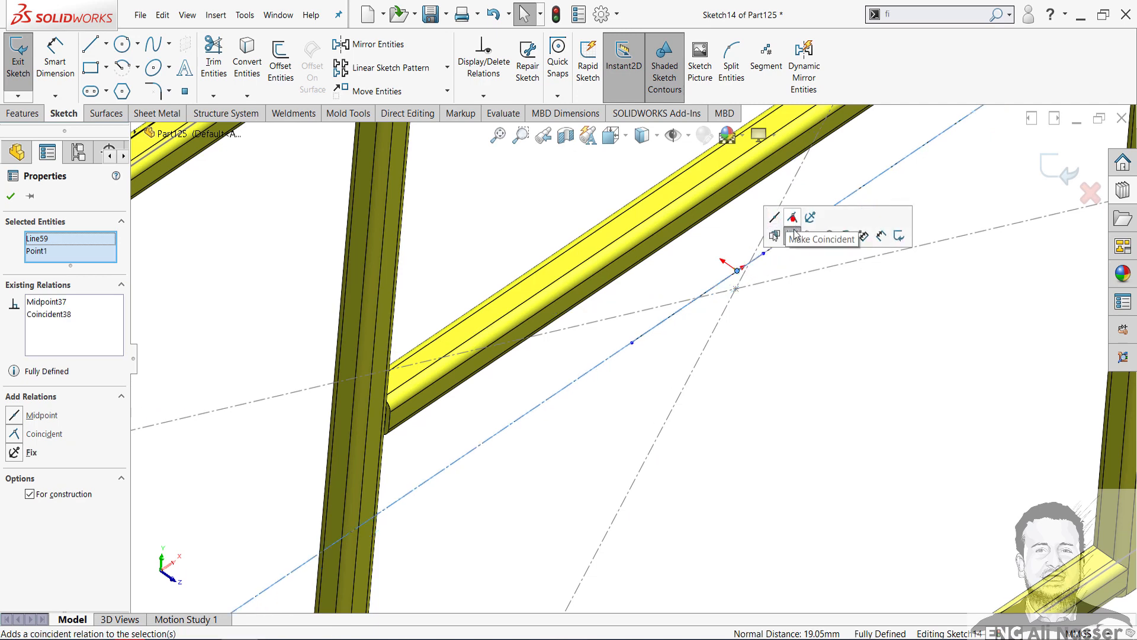
pyautogui.click(783, 389)
# Step: Mirror the panel's entire rear outline, including its post notches, about the horizontal construction line, keeping the original entities
pyautogui.scroll(5, 786, 392)
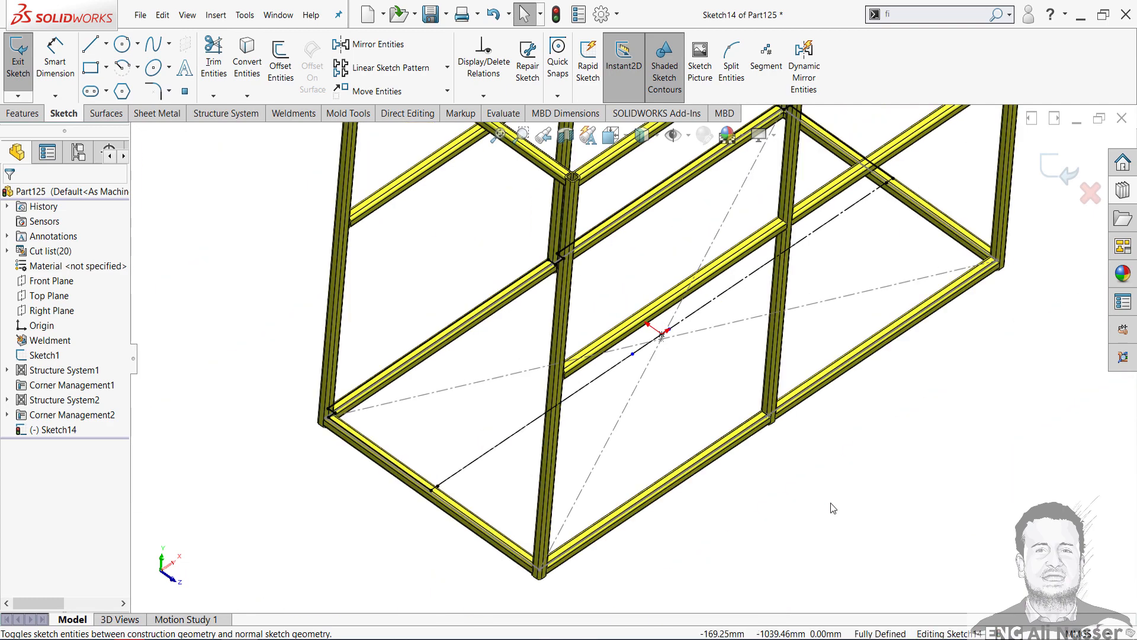
pyautogui.scroll(3, 738, 461)
pyautogui.moveTo(738, 460); pyautogui.dragTo(732, 439, button='middle')
pyautogui.scroll(-2, 551, 380)
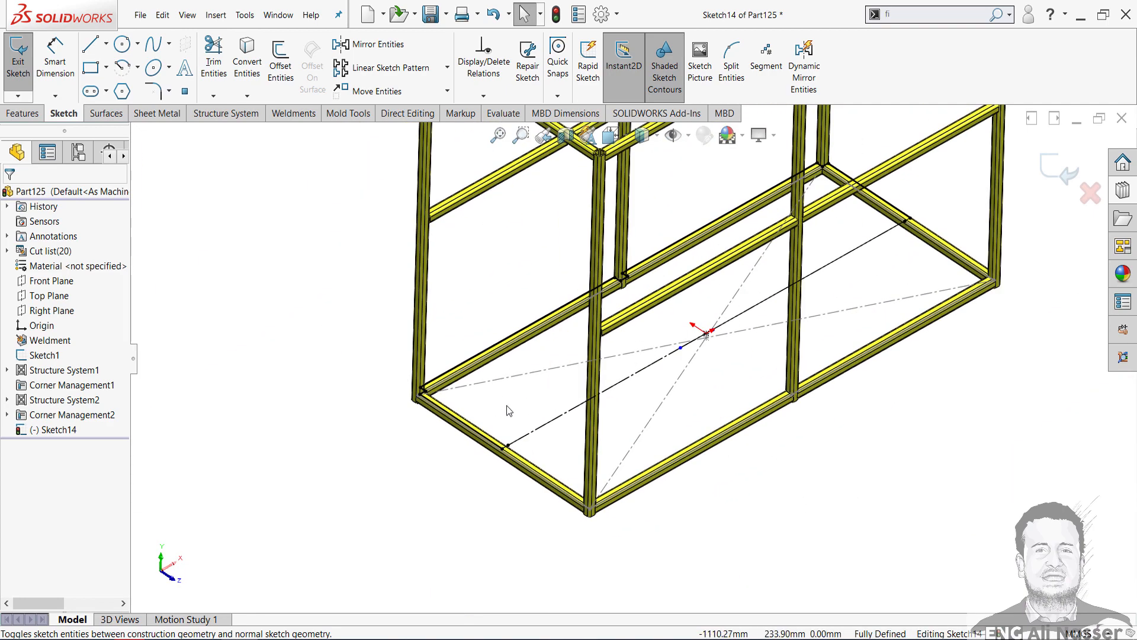
pyautogui.scroll(-3, 506, 405)
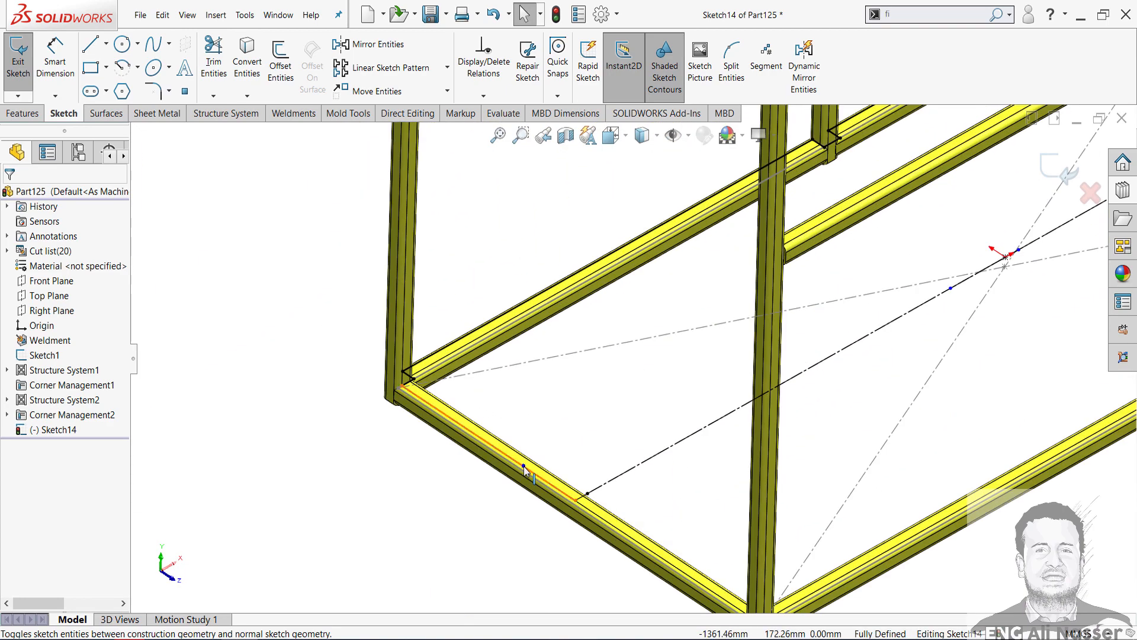
pyautogui.rightClick(524, 468)
pyautogui.click(565, 438)
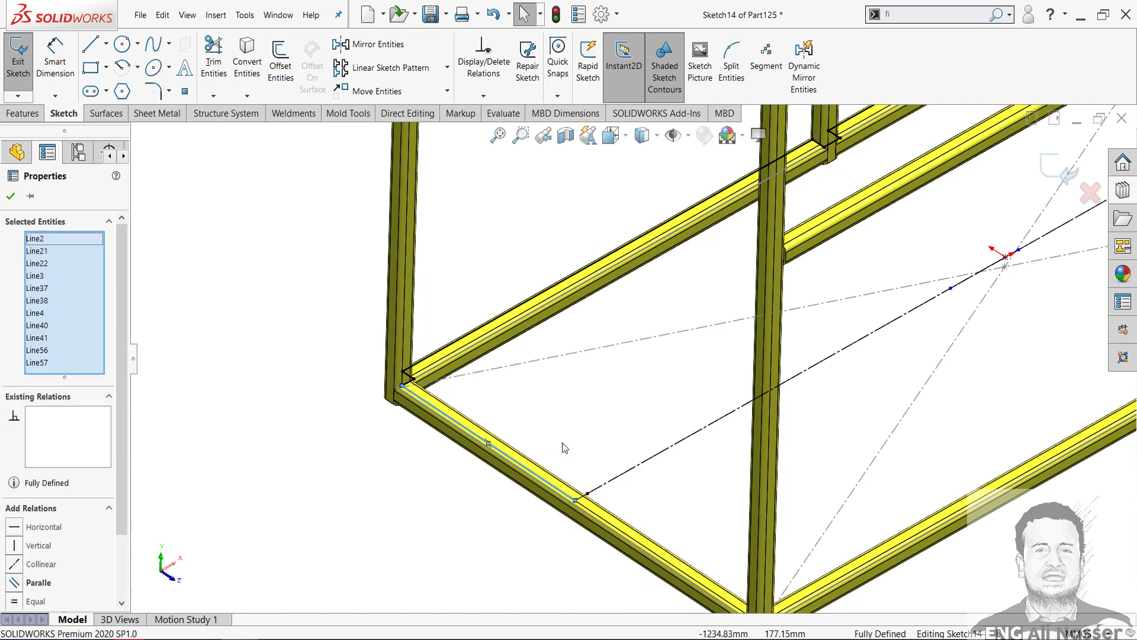
pyautogui.scroll(1, 495, 356)
pyautogui.click(352, 45)
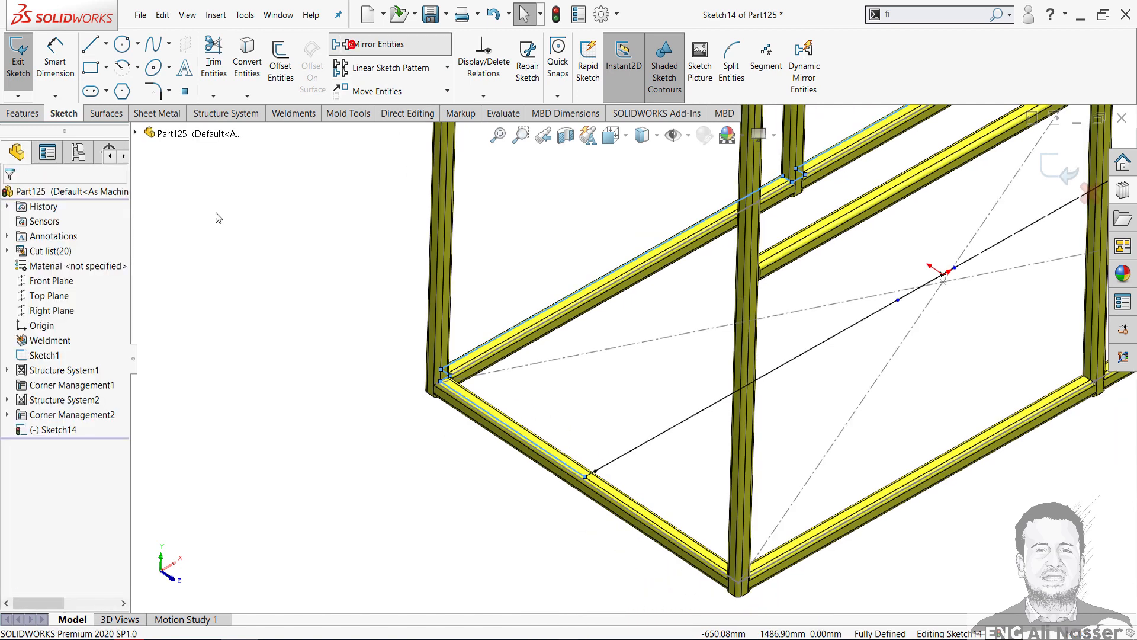
pyautogui.click(101, 511)
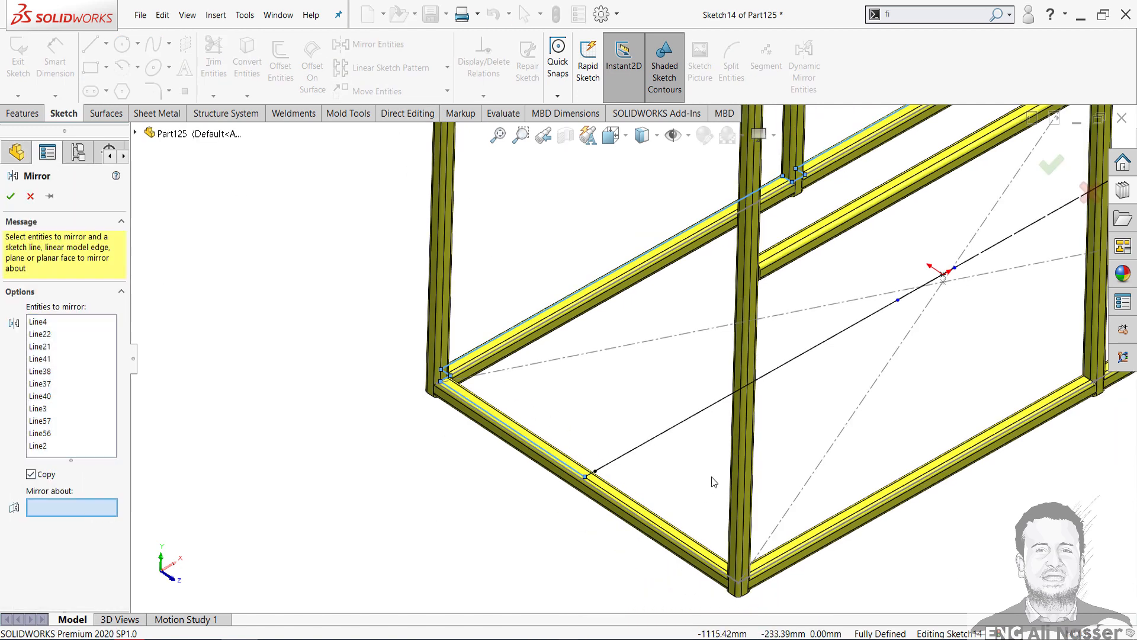
pyautogui.click(689, 419)
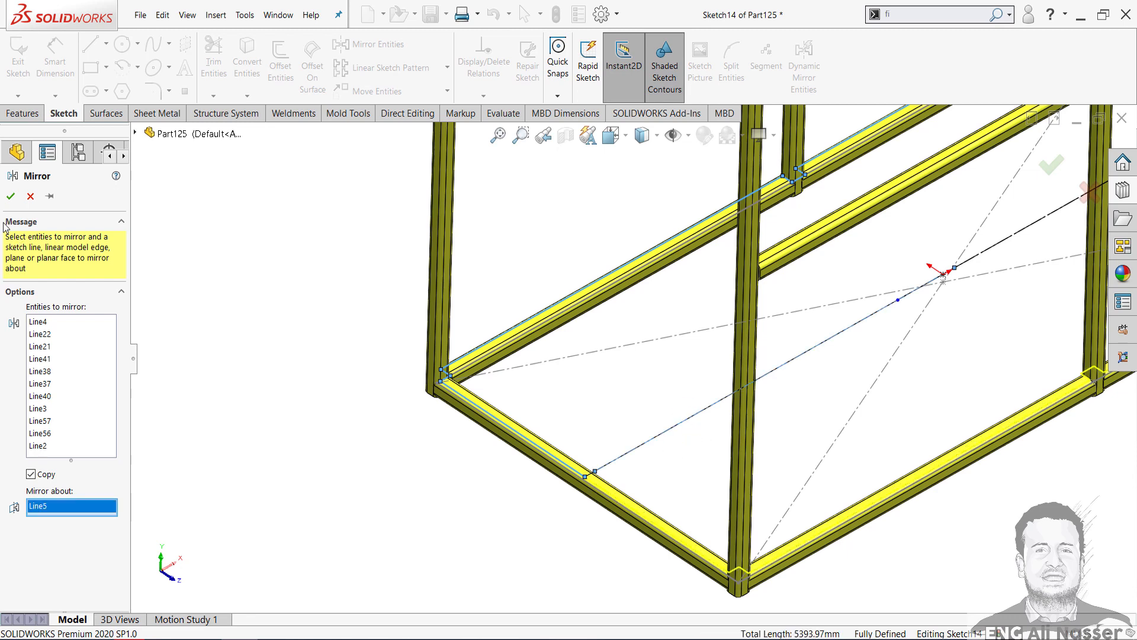
pyautogui.click(13, 205)
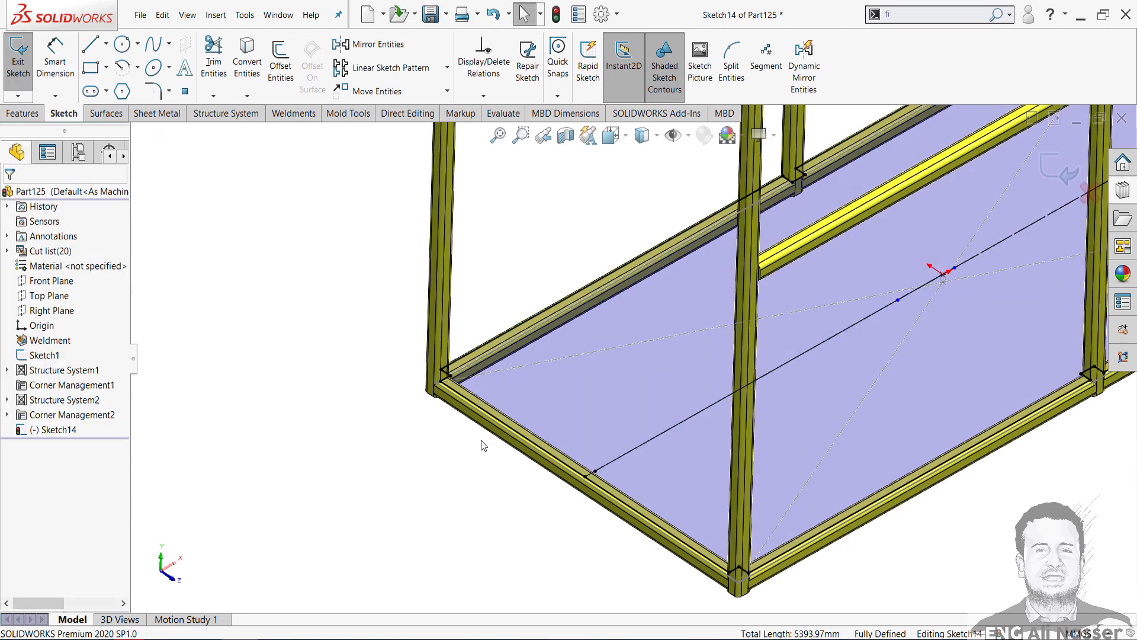
# Step: Check the mirrored notches around the front posts and exit the base panel sketch
pyautogui.moveTo(677, 481)
pyautogui.mouseDown(button='middle')
pyautogui.moveTo(672, 435)
pyautogui.moveTo(686, 484)
pyautogui.moveTo(705, 457)
pyautogui.moveTo(638, 467)
pyautogui.moveTo(622, 482)
pyautogui.moveTo(794, 467)
pyautogui.moveTo(779, 482)
pyautogui.moveTo(774, 474)
pyautogui.mouseUp(button='middle')
pyautogui.scroll(3, 685, 484)
pyautogui.scroll(-5, 674, 454)
pyautogui.click(858, 456)
pyautogui.scroll(1, 799, 457)
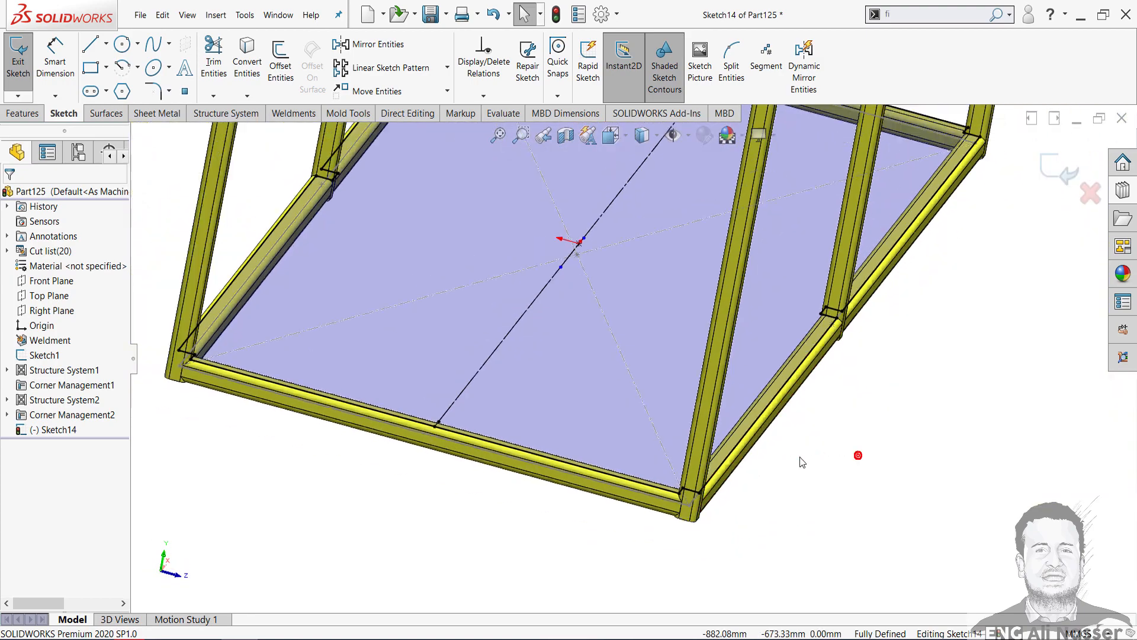
pyautogui.scroll(-3, 425, 363)
pyautogui.scroll(7, 755, 407)
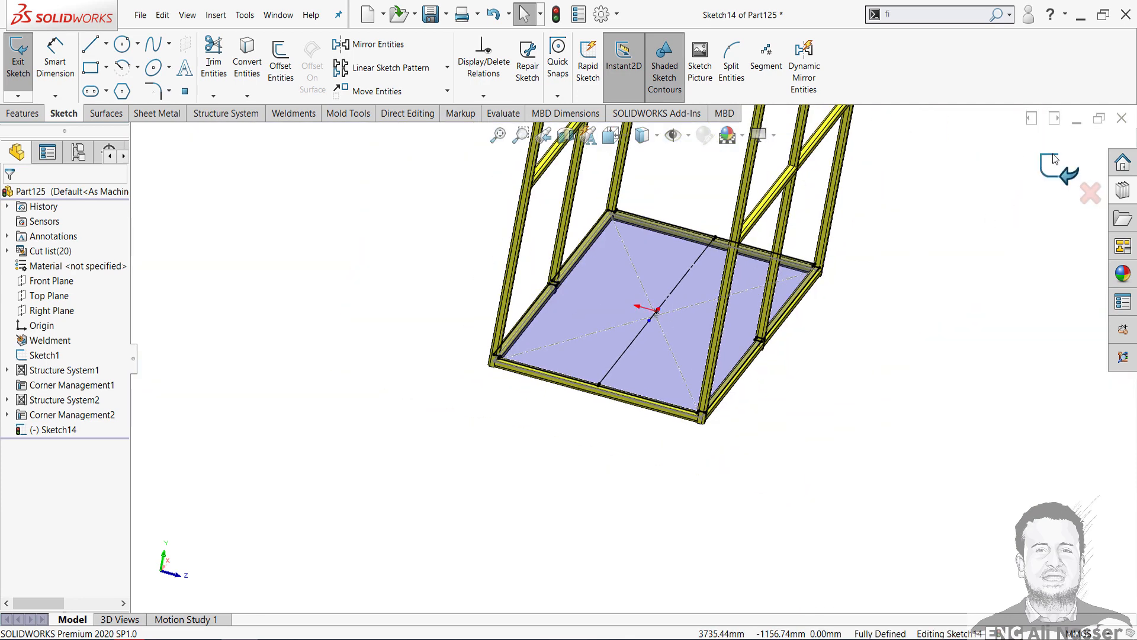
pyautogui.click(217, 117)
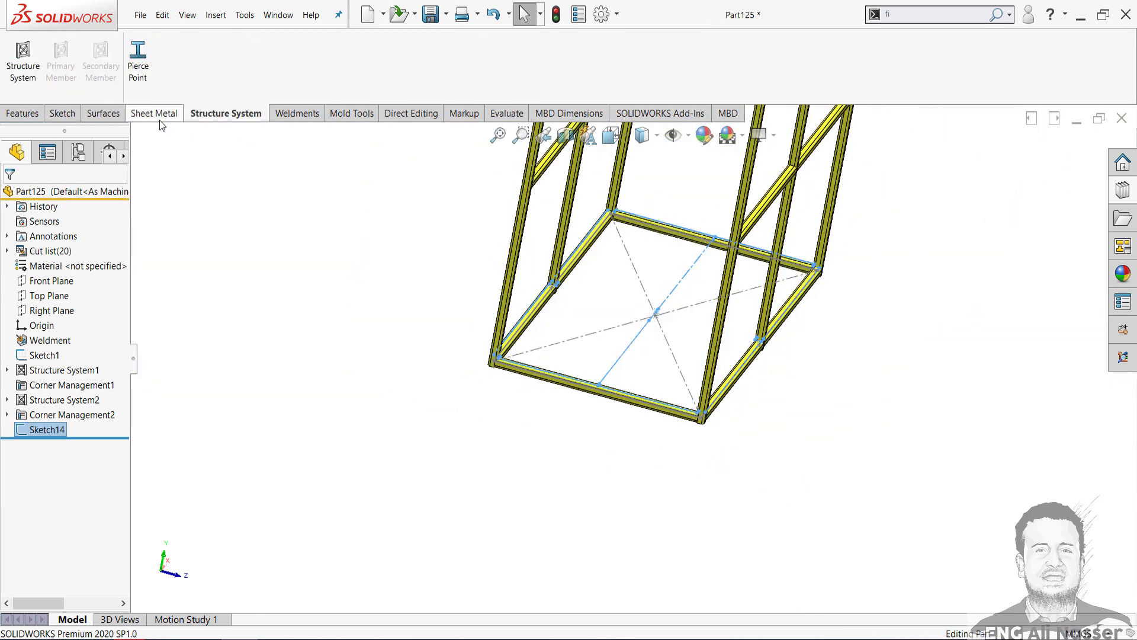
# Step: Create a 4 mm thick sheet metal base flange from the panel sketch, with its thickness direction reversed and not merged with the frame
pyautogui.click(158, 116)
pyautogui.scroll(-3, 568, 340)
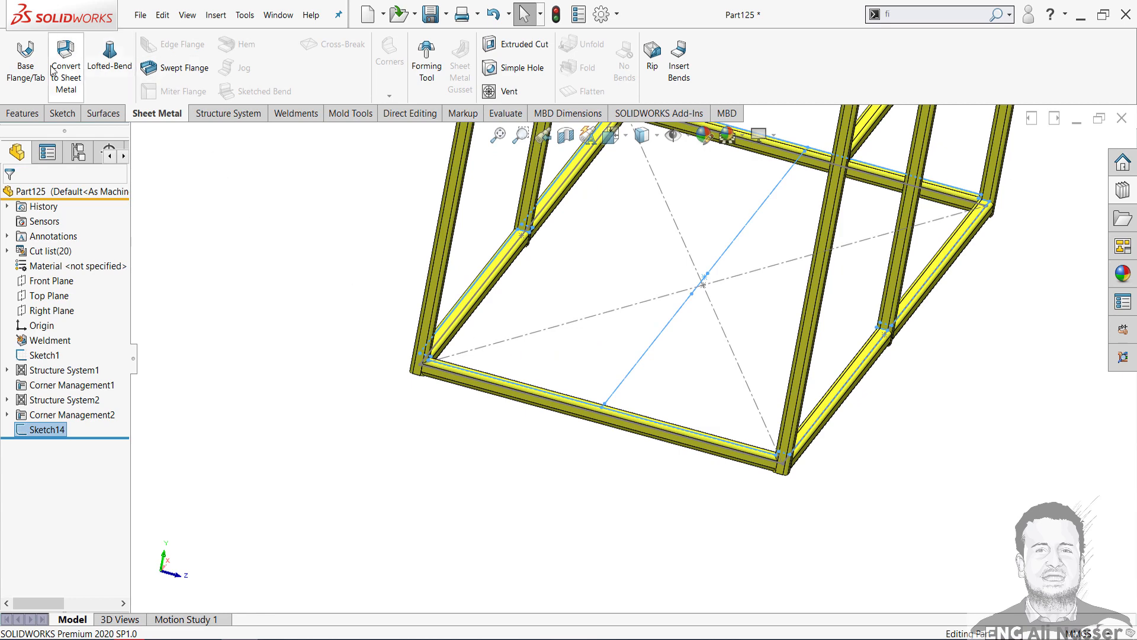
pyautogui.click(32, 69)
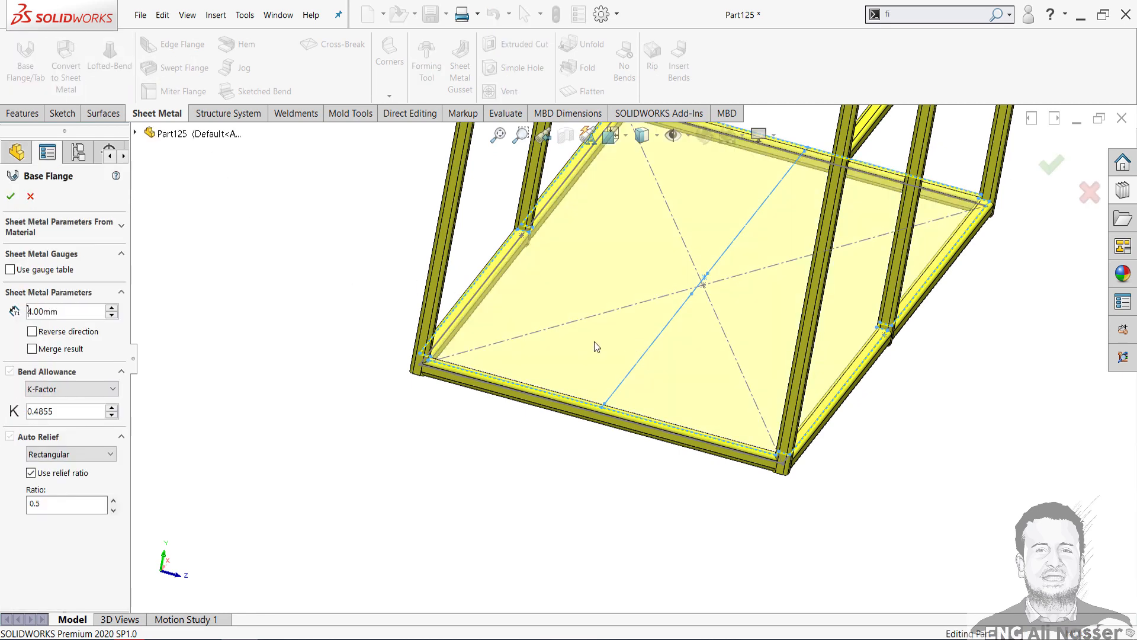
pyautogui.scroll(-6, 445, 340)
pyautogui.scroll(-5, 356, 310)
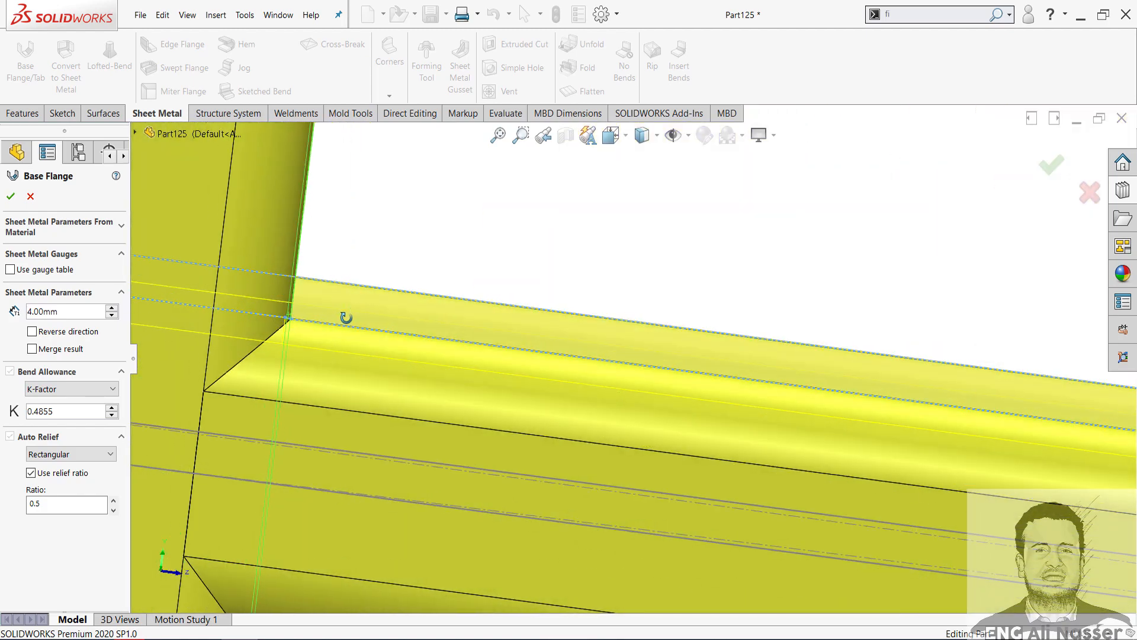
pyautogui.moveTo(346, 317)
pyautogui.mouseDown(button='middle')
pyautogui.moveTo(368, 330)
pyautogui.moveTo(386, 319)
pyautogui.moveTo(452, 356)
pyautogui.moveTo(487, 352)
pyautogui.moveTo(437, 336)
pyautogui.moveTo(323, 350)
pyautogui.moveTo(419, 376)
pyautogui.moveTo(442, 368)
pyautogui.mouseUp(button='middle')
pyautogui.scroll(-3, 373, 230)
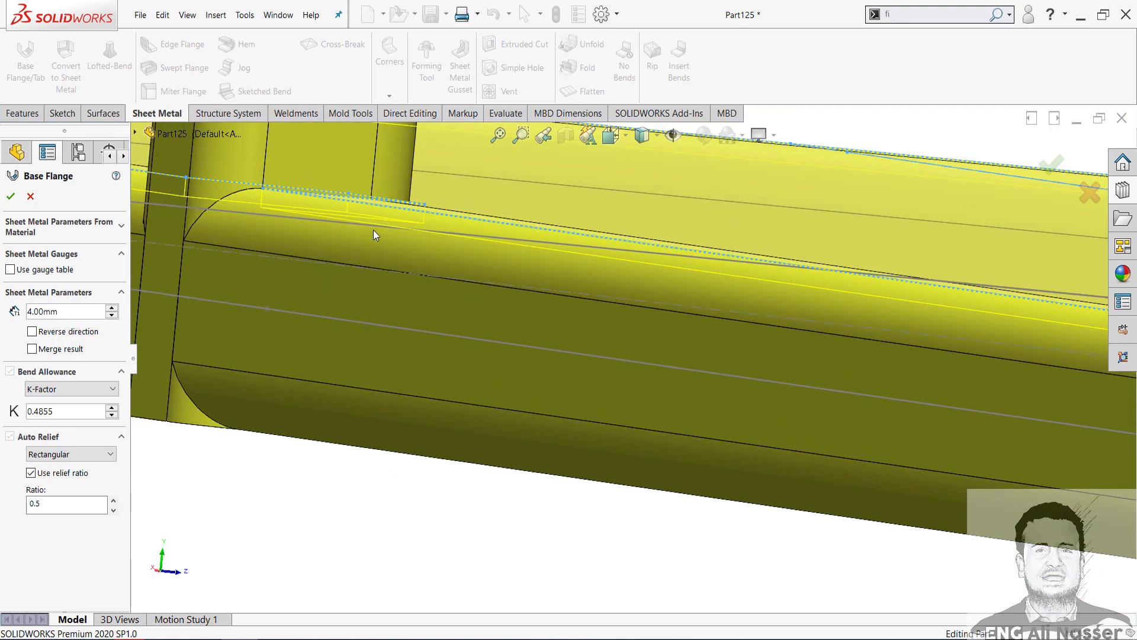
pyautogui.click(58, 333)
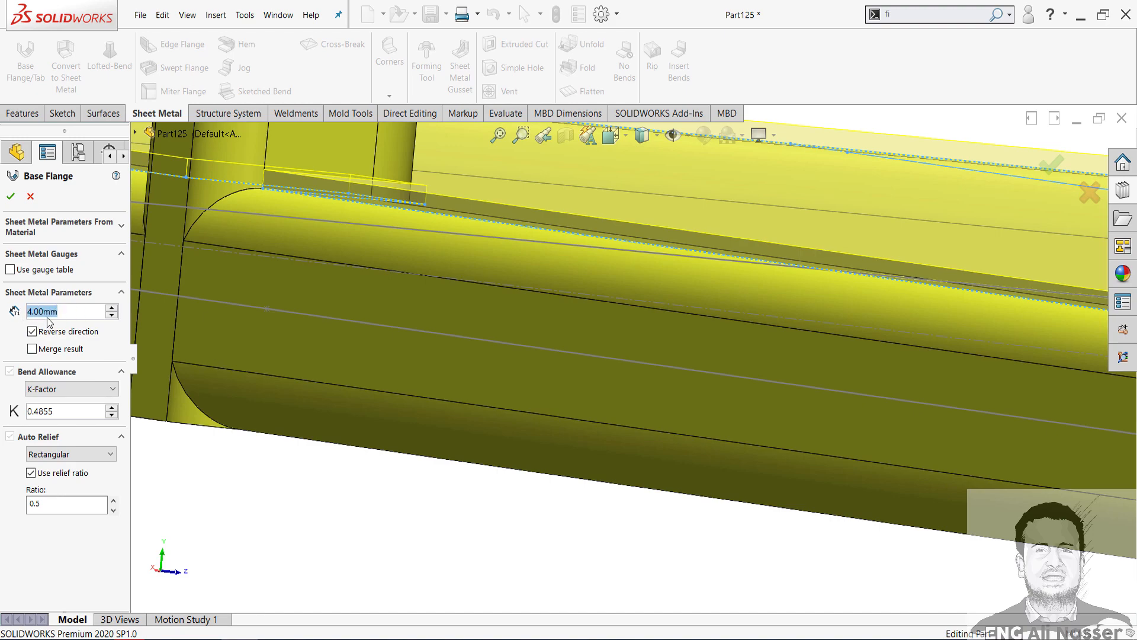
pyautogui.scroll(10, 592, 406)
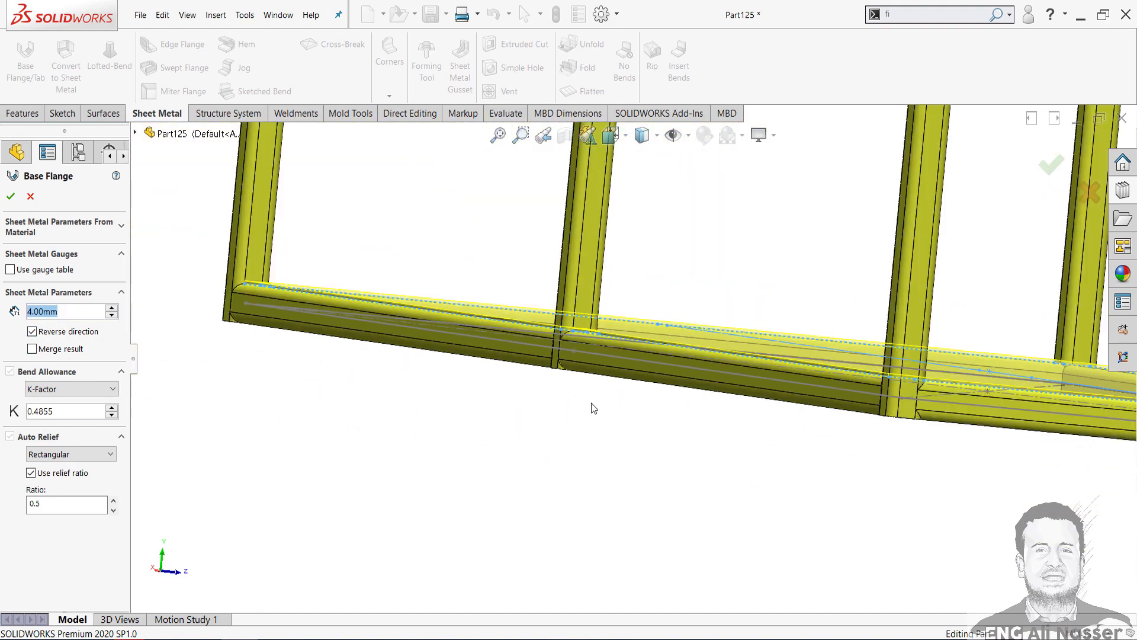
pyautogui.moveTo(668, 368); pyautogui.dragTo(582, 410, button='middle')
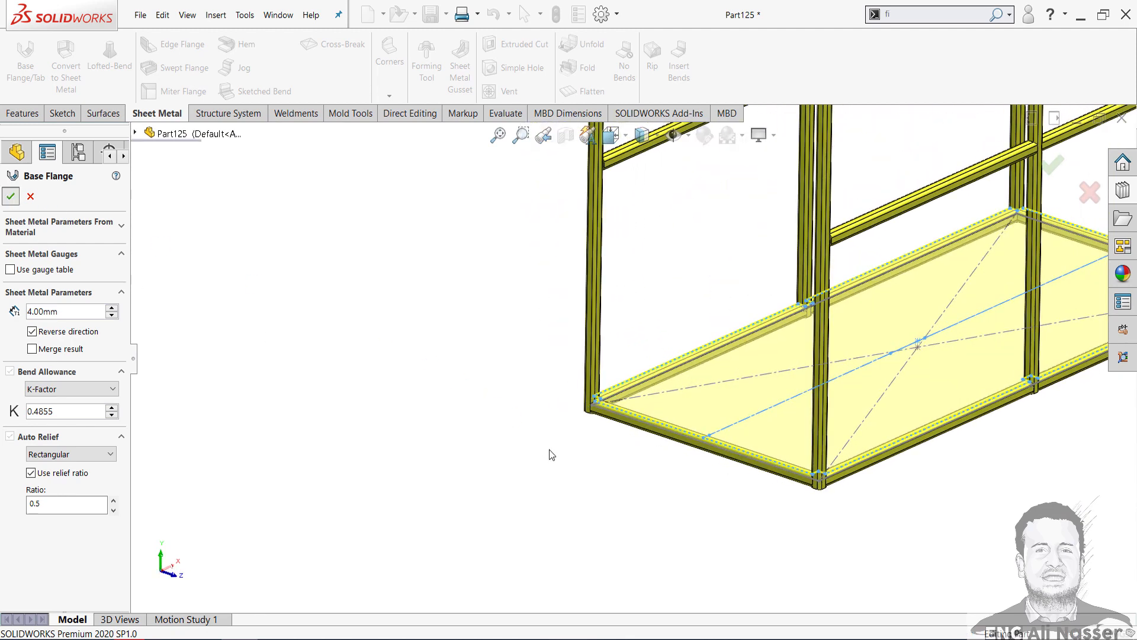
pyautogui.press('Return')
pyautogui.click(705, 483)
# Step: Hide the original frame layout sketch with the diagonal centerlines on the base panel
pyautogui.scroll(-1, 821, 399)
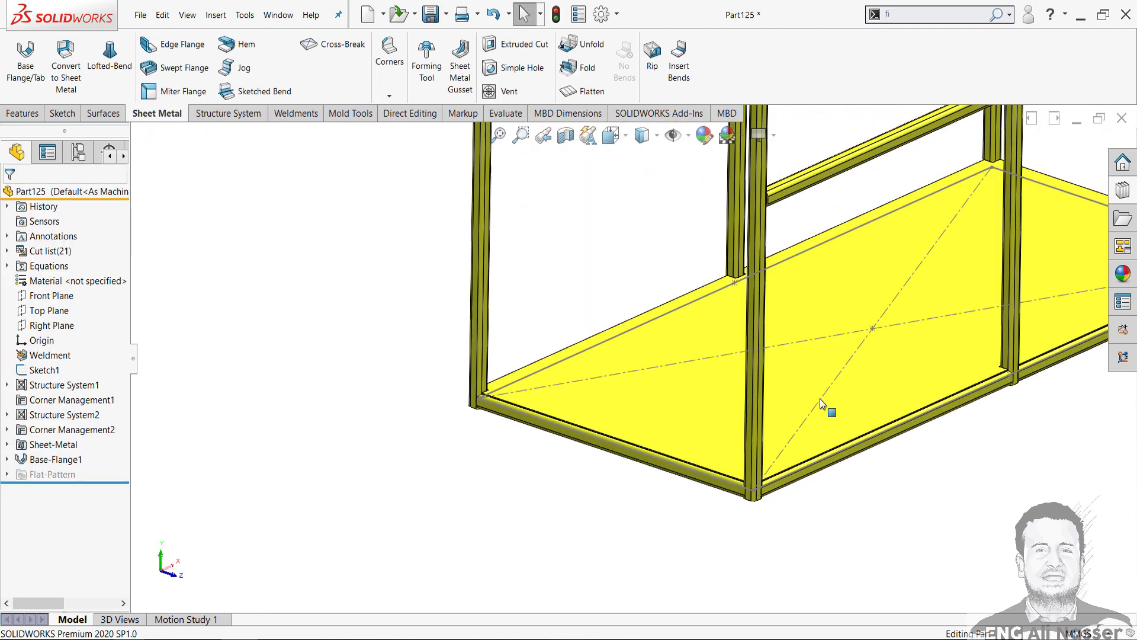
pyautogui.rightClick(853, 359)
pyautogui.click(882, 338)
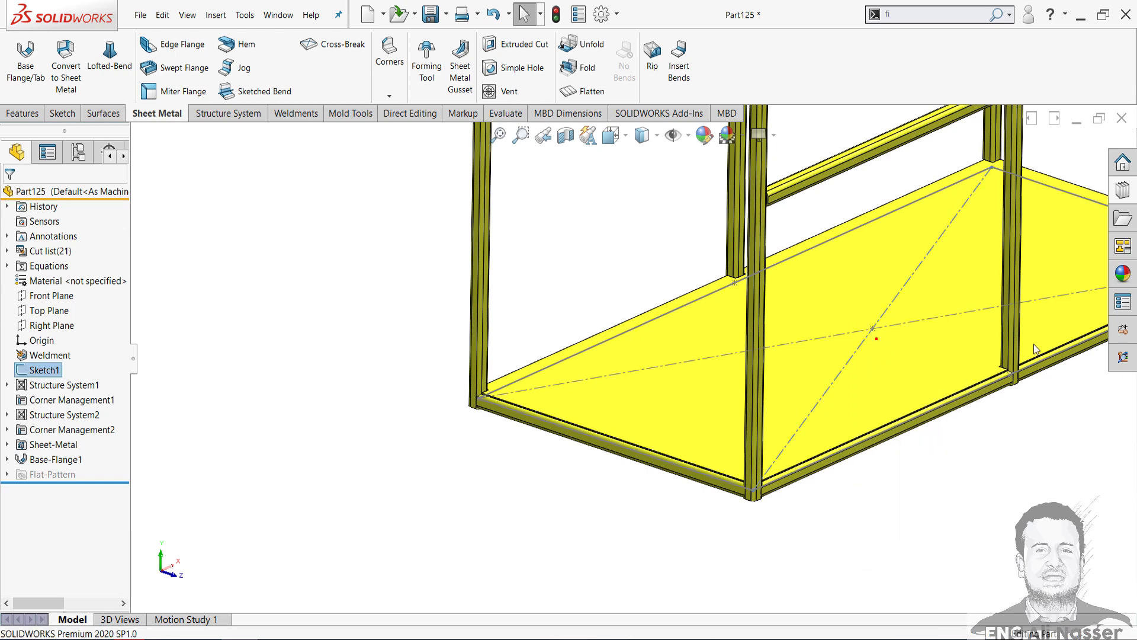
# Step: Apply the shiny galvanized metal appearance to the body of the base panel
pyautogui.click(1121, 274)
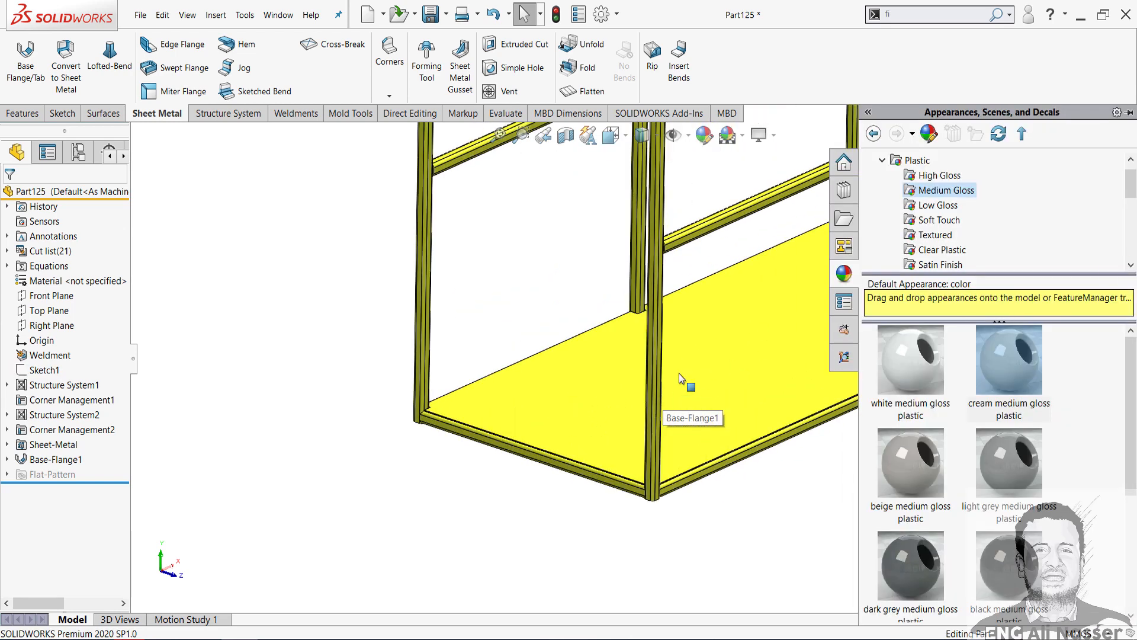
pyautogui.scroll(-7, 965, 230)
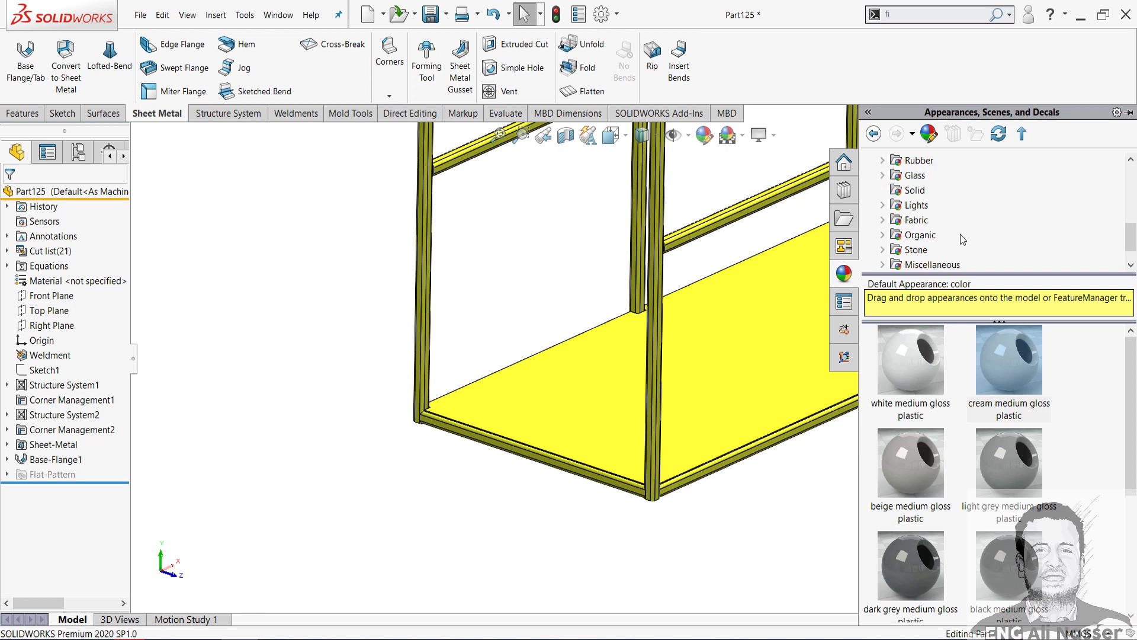
pyautogui.scroll(7, 943, 246)
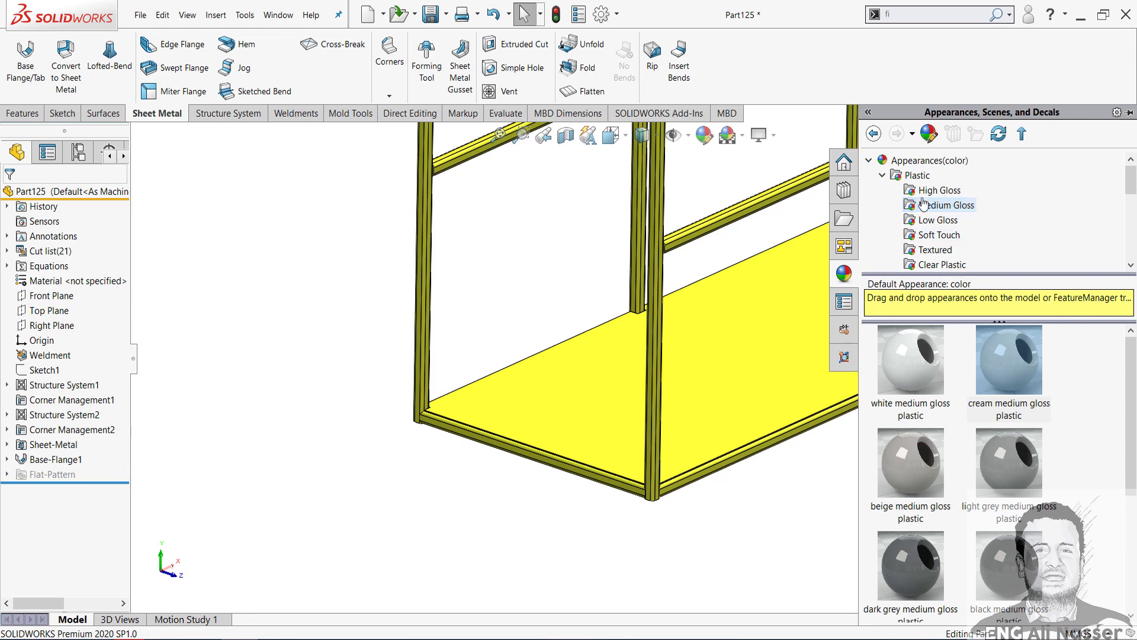
pyautogui.click(883, 175)
pyautogui.click(916, 190)
pyautogui.scroll(-3, 1058, 428)
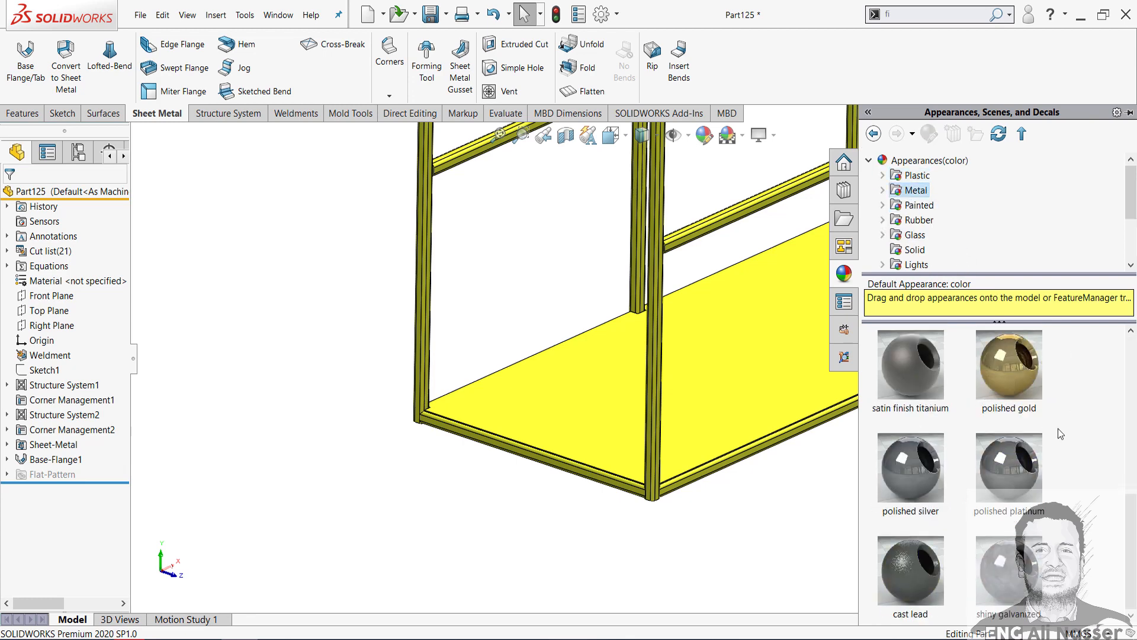
pyautogui.moveTo(1008, 569); pyautogui.dragTo(557, 408)
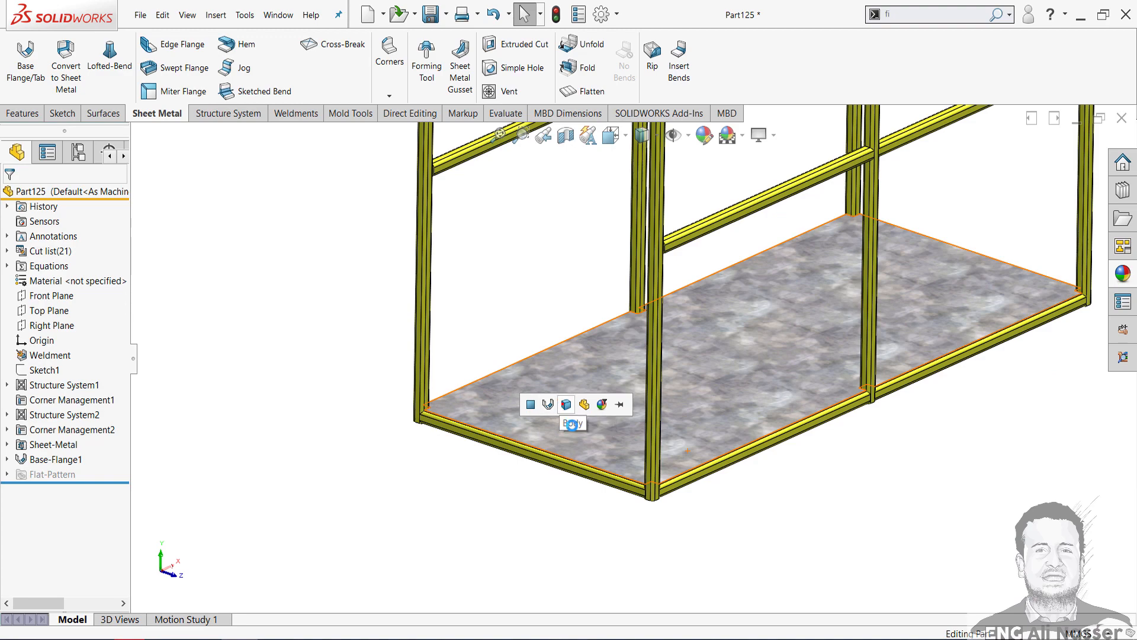
pyautogui.click(567, 409)
# Step: Start a sketch on the outer face of the frame's upper front beam, viewed normal to that face
pyautogui.moveTo(541, 506); pyautogui.dragTo(618, 228, button='middle')
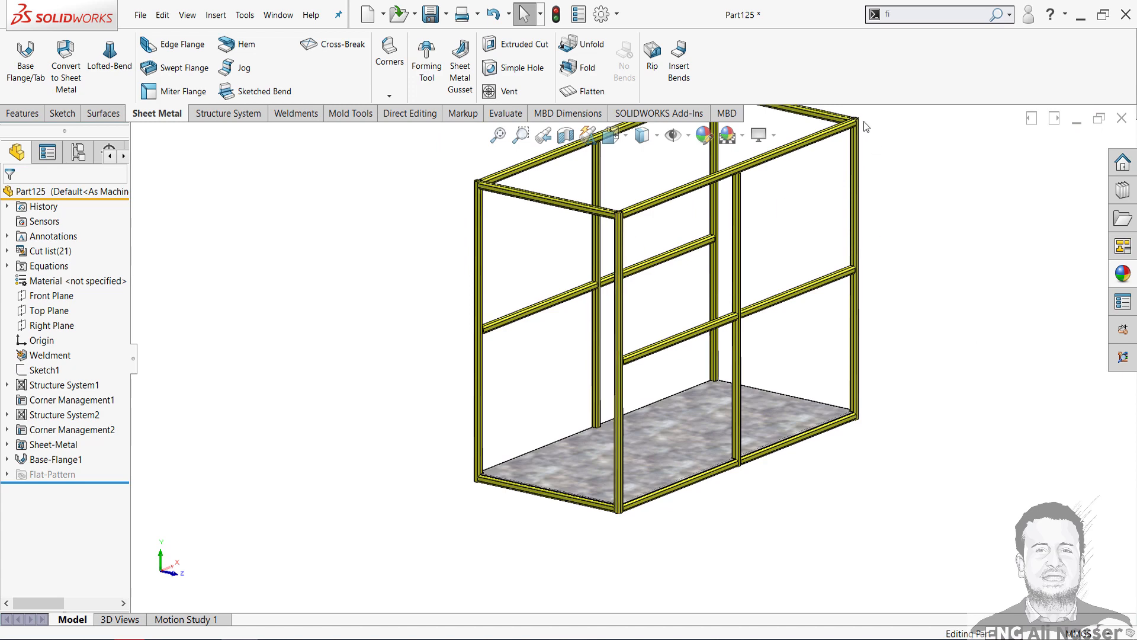
pyautogui.scroll(-3, 678, 154)
pyautogui.scroll(3, 612, 362)
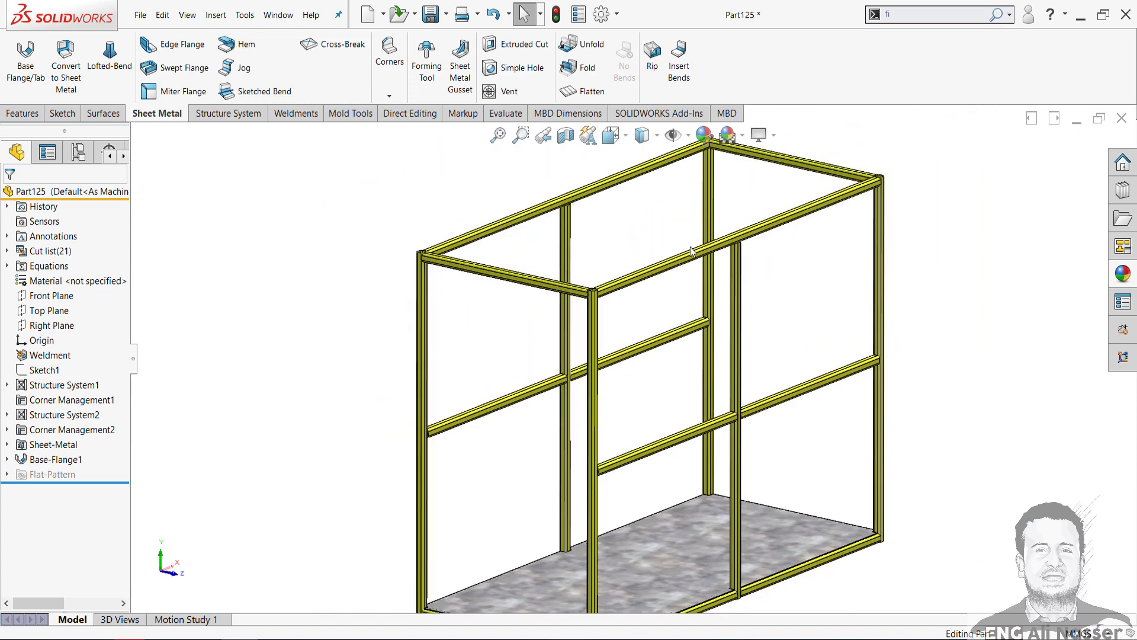
pyautogui.scroll(-8, 574, 362)
pyautogui.rightClick(458, 379)
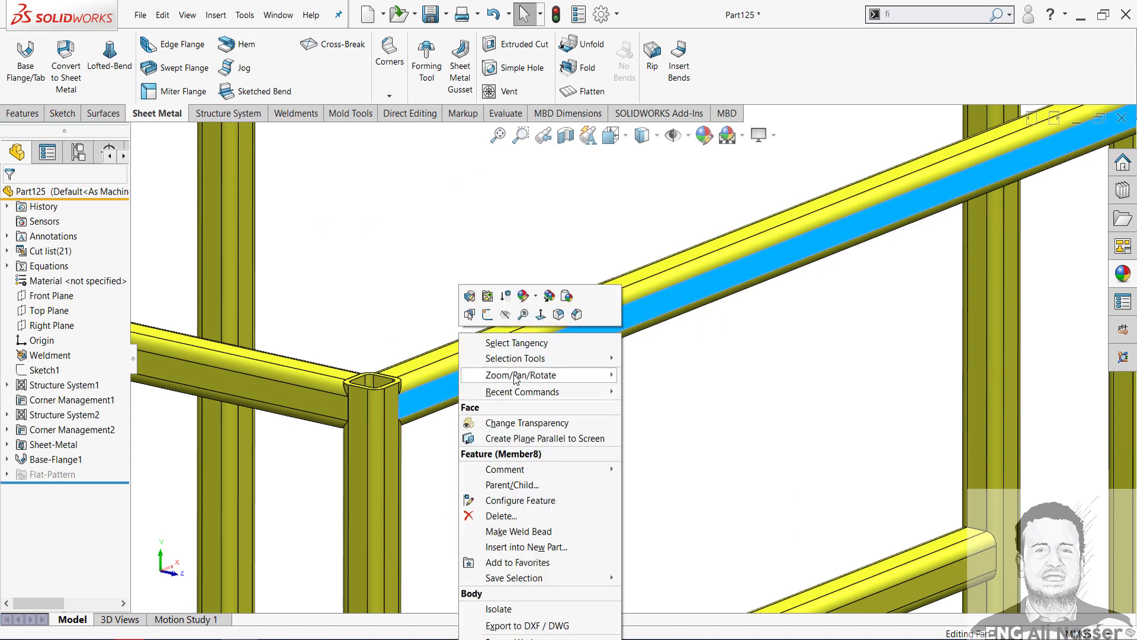
pyautogui.click(541, 314)
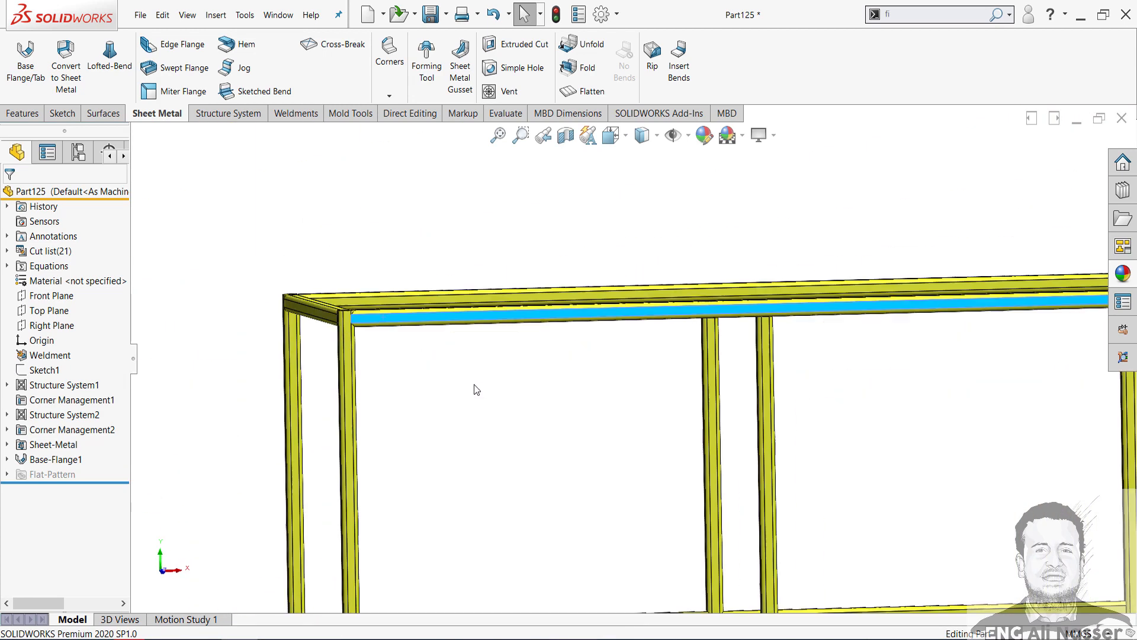
pyautogui.scroll(-5, 405, 178)
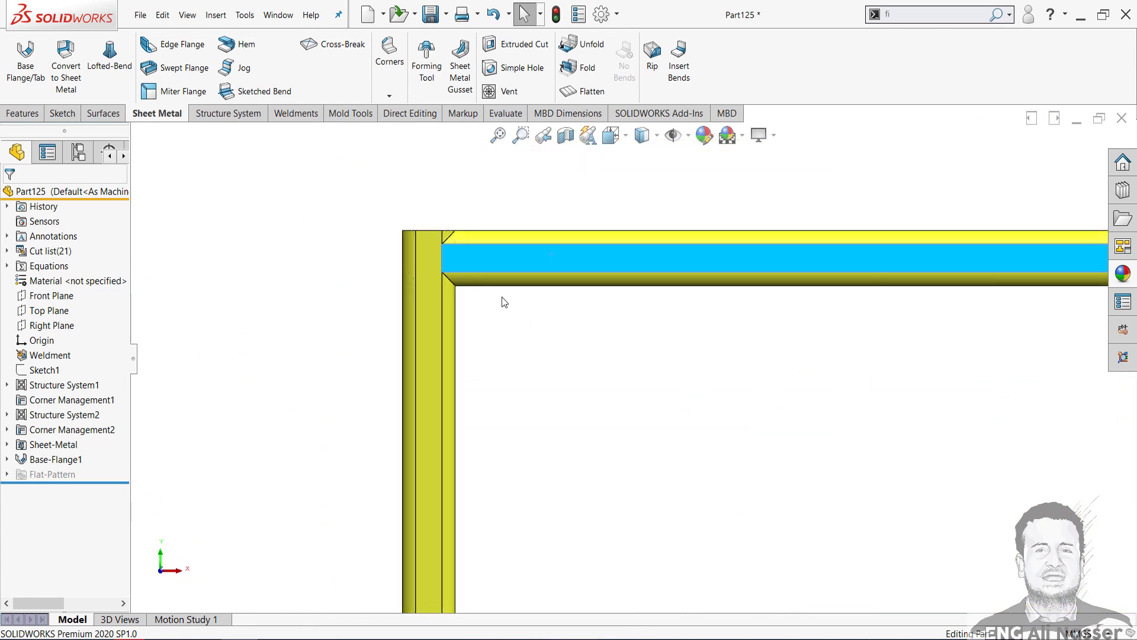
pyautogui.rightClick(475, 258)
pyautogui.click(503, 245)
# Step: Sketch a corner rectangle about 3457 mm wide that encloses the whole front of the frame
pyautogui.moveTo(438, 296); pyautogui.dragTo(448, 355, button='right')
pyautogui.press('f')
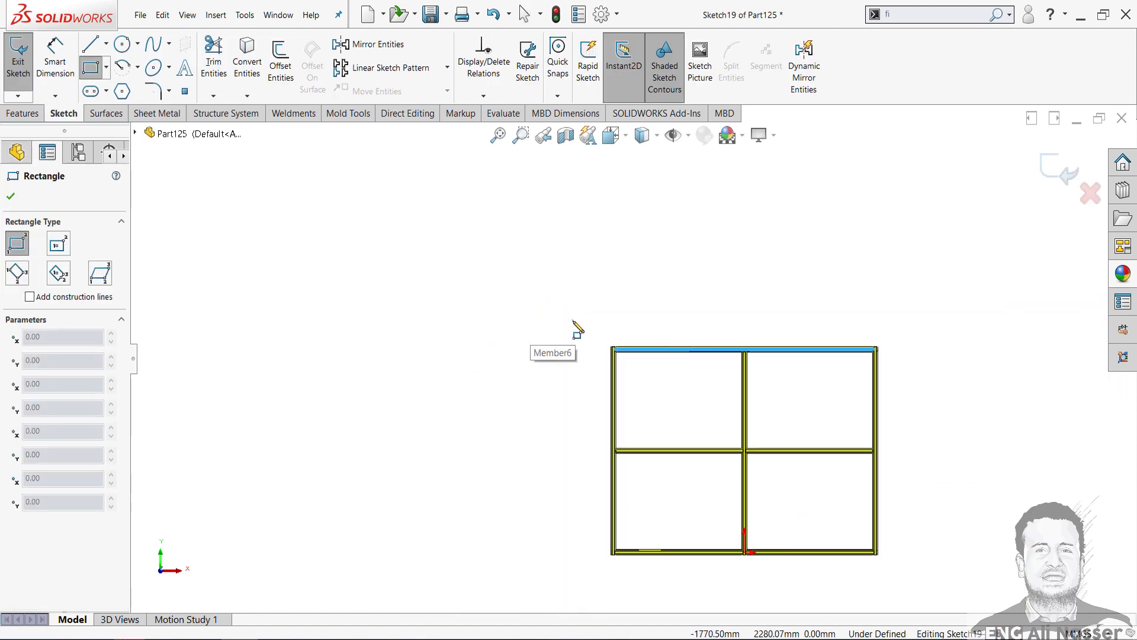
pyautogui.click(573, 320)
pyautogui.click(908, 558)
pyautogui.scroll(-5, 675, 536)
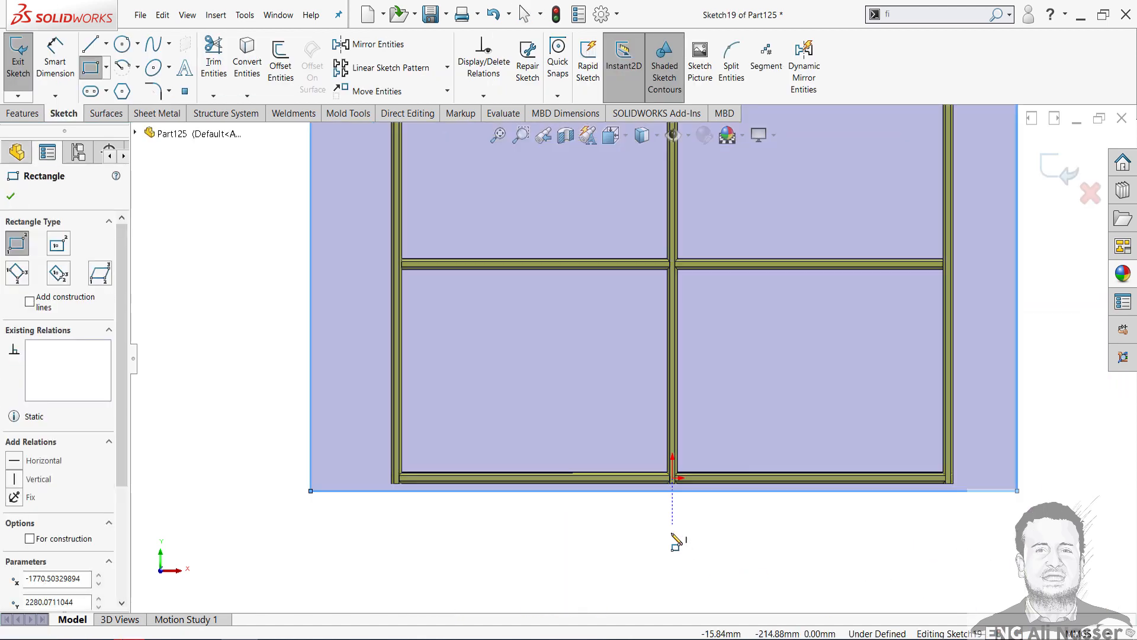
pyautogui.rightClick(655, 482)
pyautogui.click(684, 536)
# Step: Make the rectangle's lower line collinear with the bottom edge of the front corner post
pyautogui.scroll(-3, 220, 462)
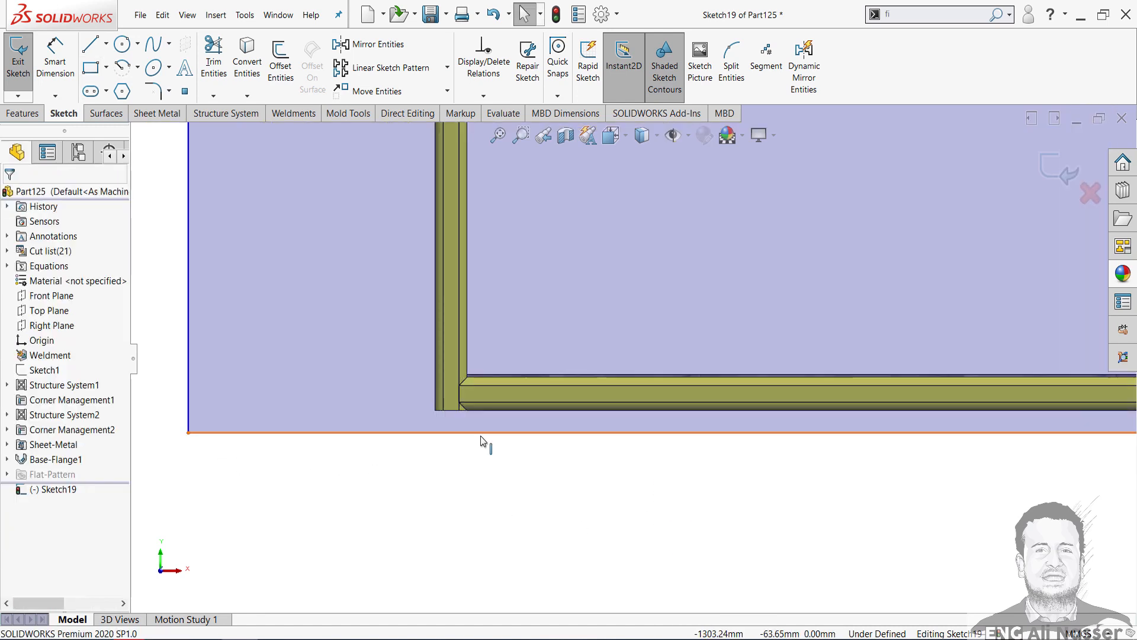
pyautogui.click(468, 418)
pyautogui.scroll(-4, 481, 429)
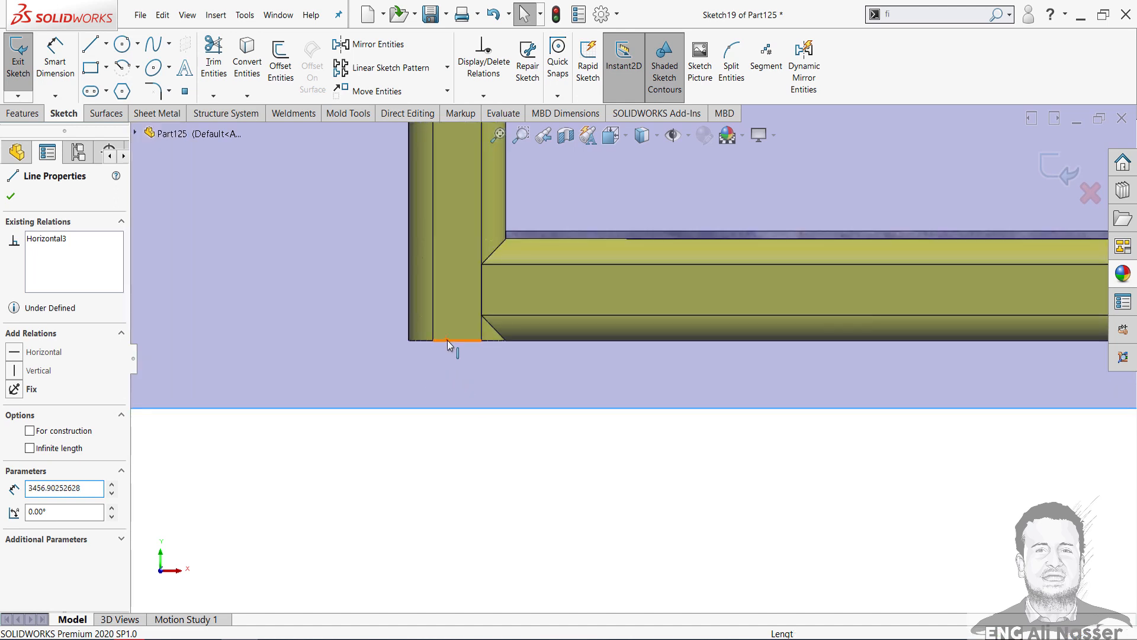
pyautogui.keyDown('ctrl'); pyautogui.click(447, 340); pyautogui.keyUp('ctrl')
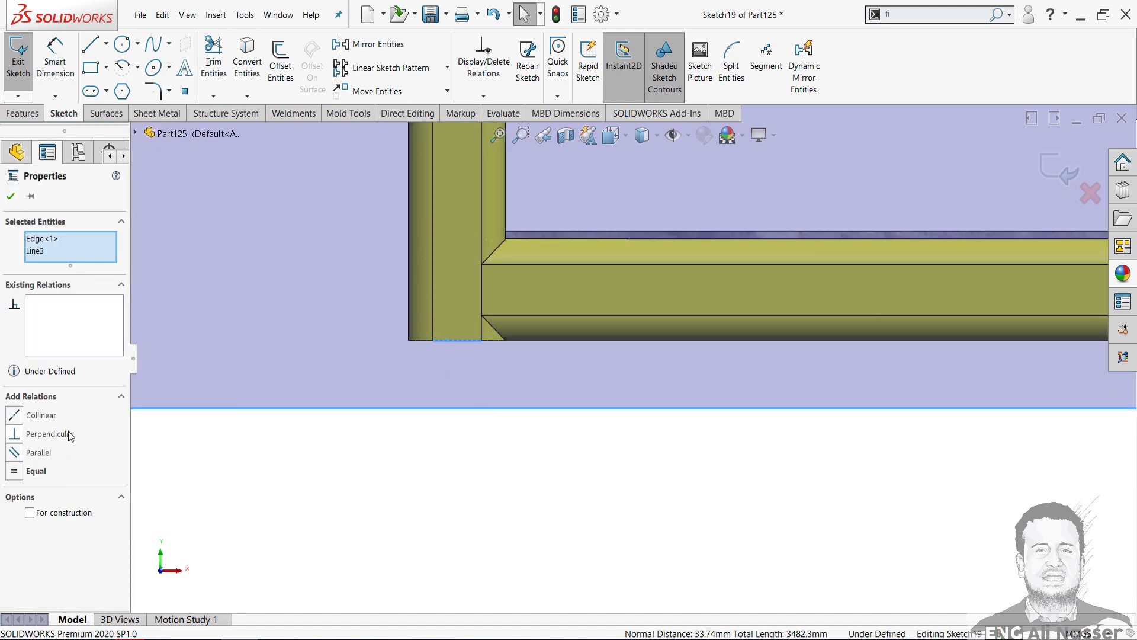
pyautogui.click(15, 416)
pyautogui.scroll(8, 594, 439)
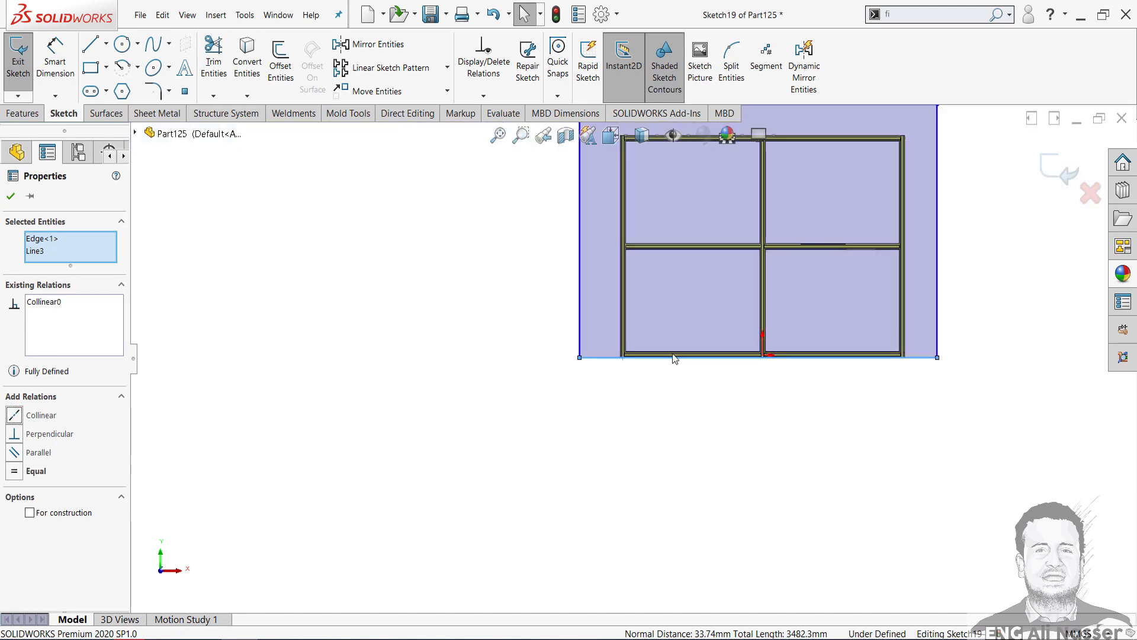
# Step: Make the rectangle's upper line collinear with the top edge of the upper front beam
pyautogui.scroll(-8, 664, 217)
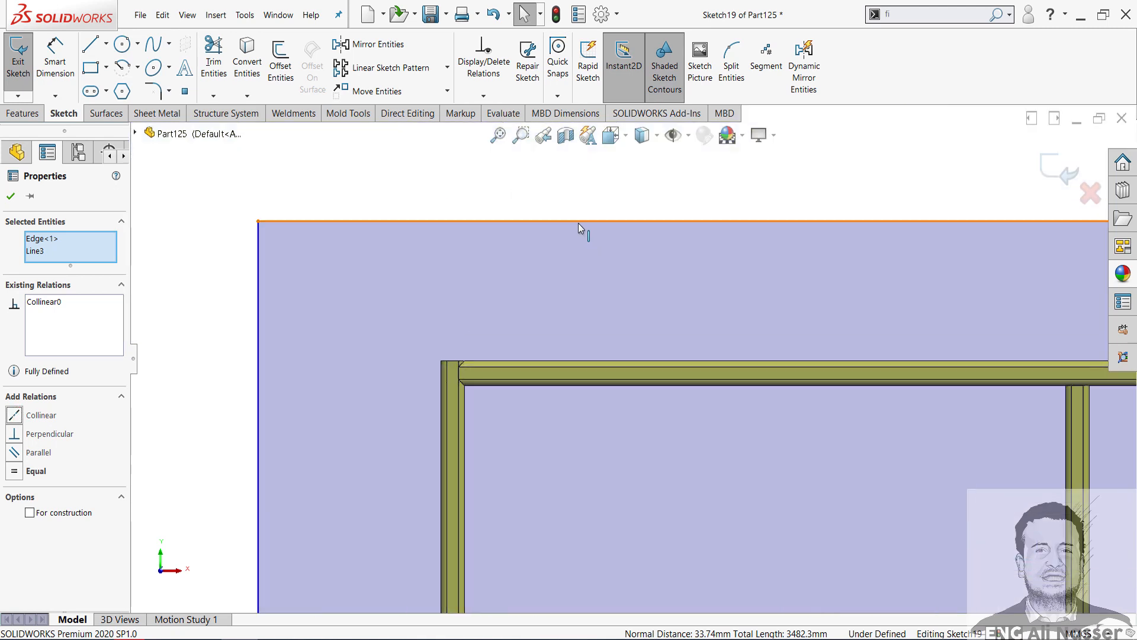
pyautogui.click(510, 359)
pyautogui.scroll(-3, 498, 362)
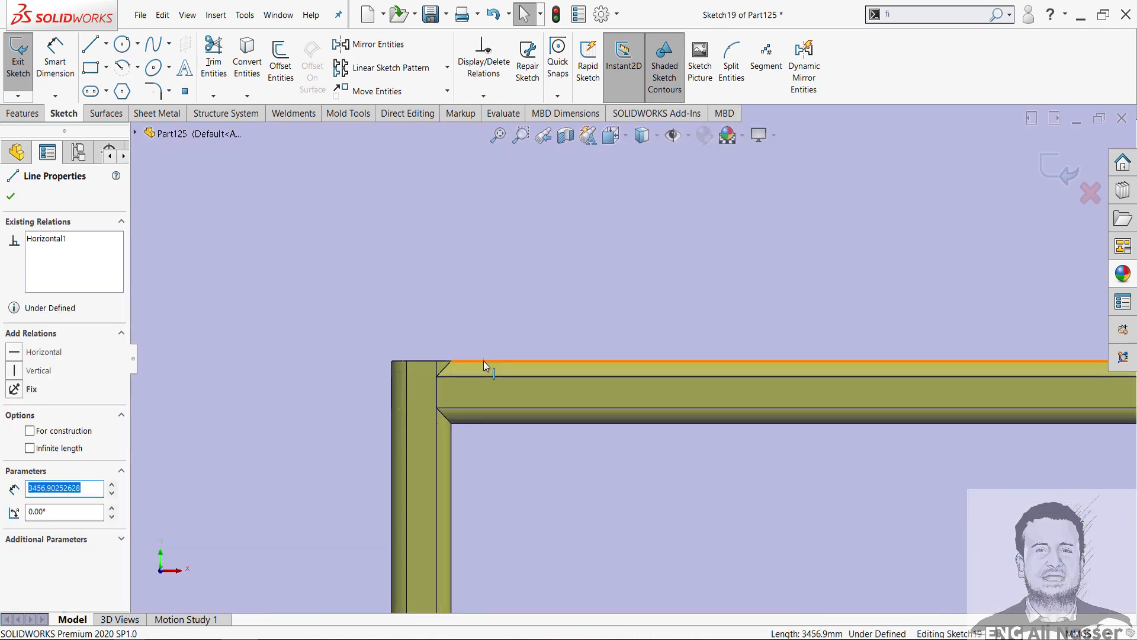
pyautogui.click(483, 361)
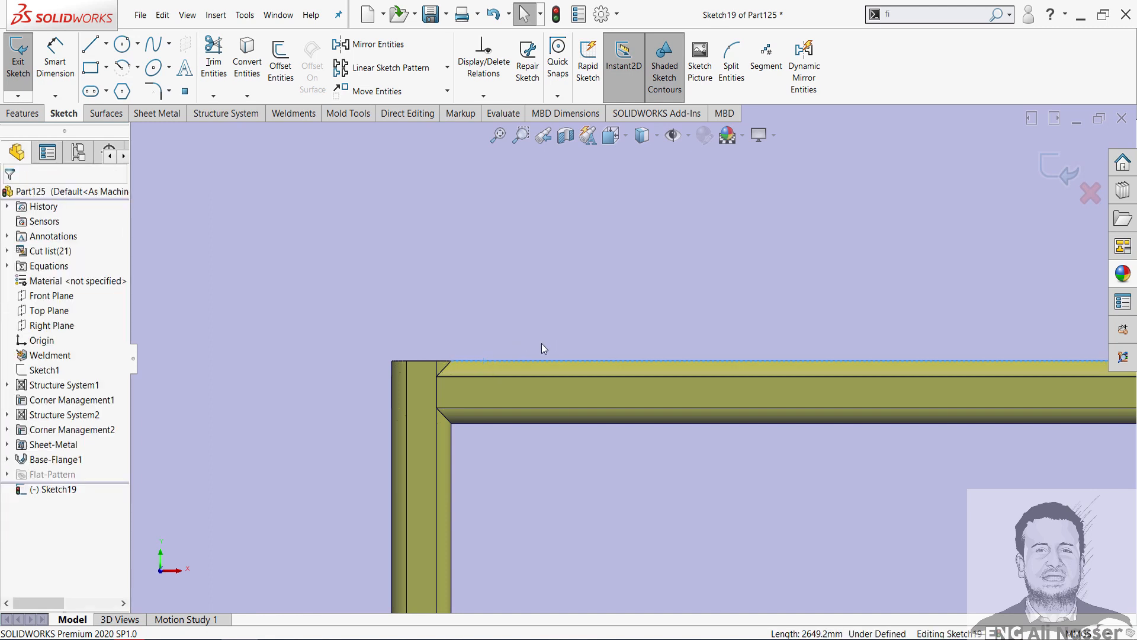
pyautogui.scroll(4, 527, 355)
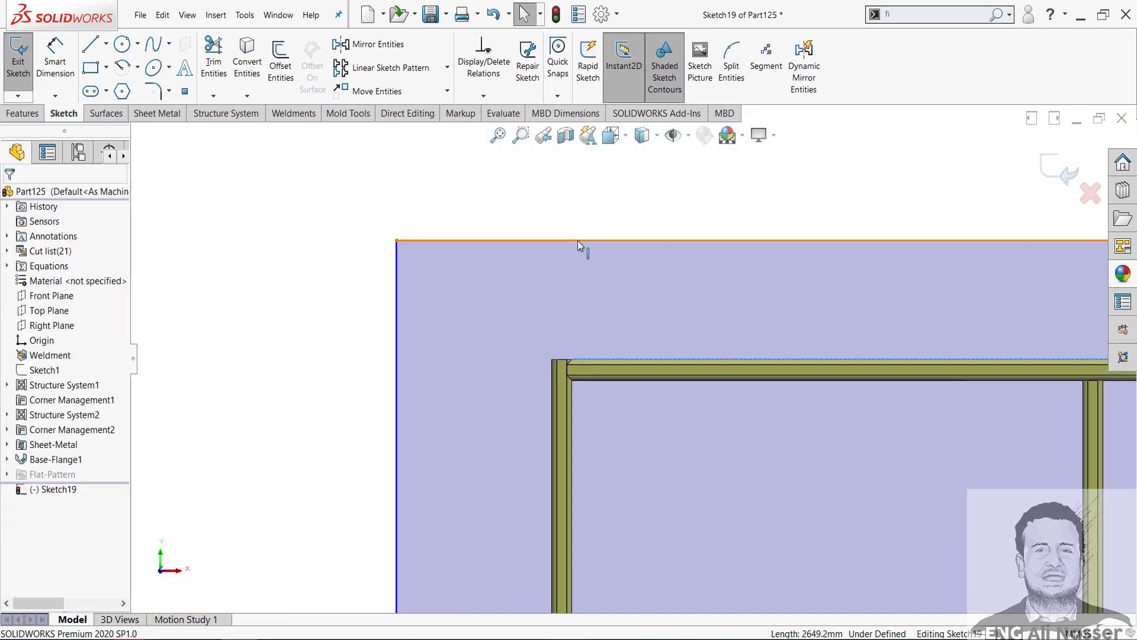
pyautogui.keyDown('ctrl'); pyautogui.click(610, 240); pyautogui.keyUp('ctrl')
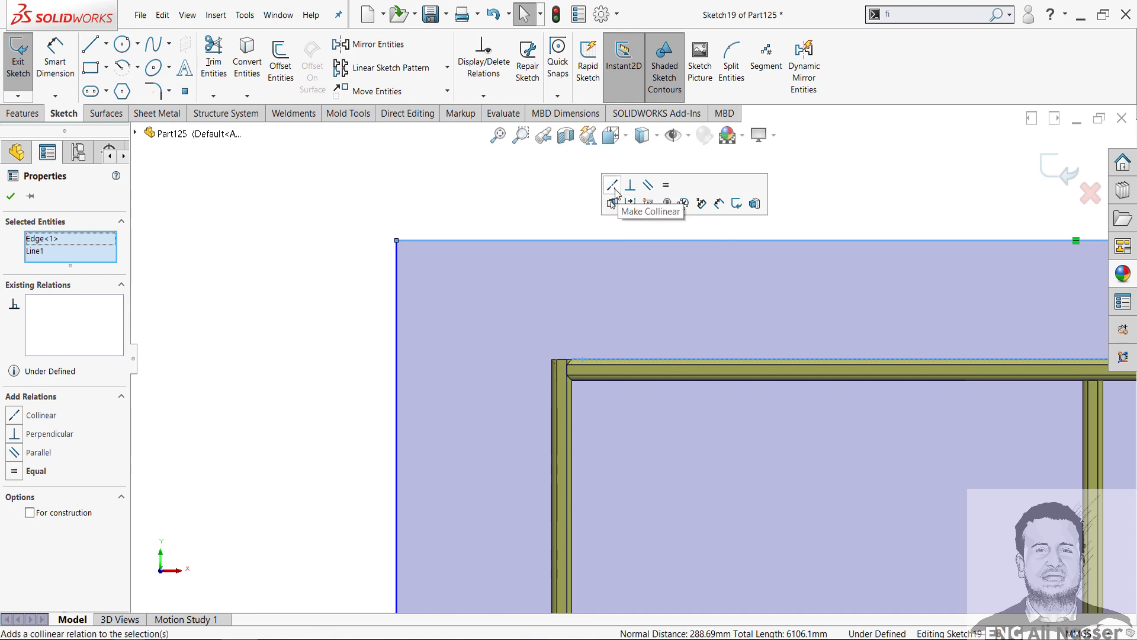
pyautogui.click(619, 194)
# Step: Dimension the rectangle's left side 5 mm outside the outer edge of the left corner post
pyautogui.click(368, 457)
pyautogui.moveTo(368, 457); pyautogui.dragTo(442, 396, button='right')
pyautogui.click(397, 404)
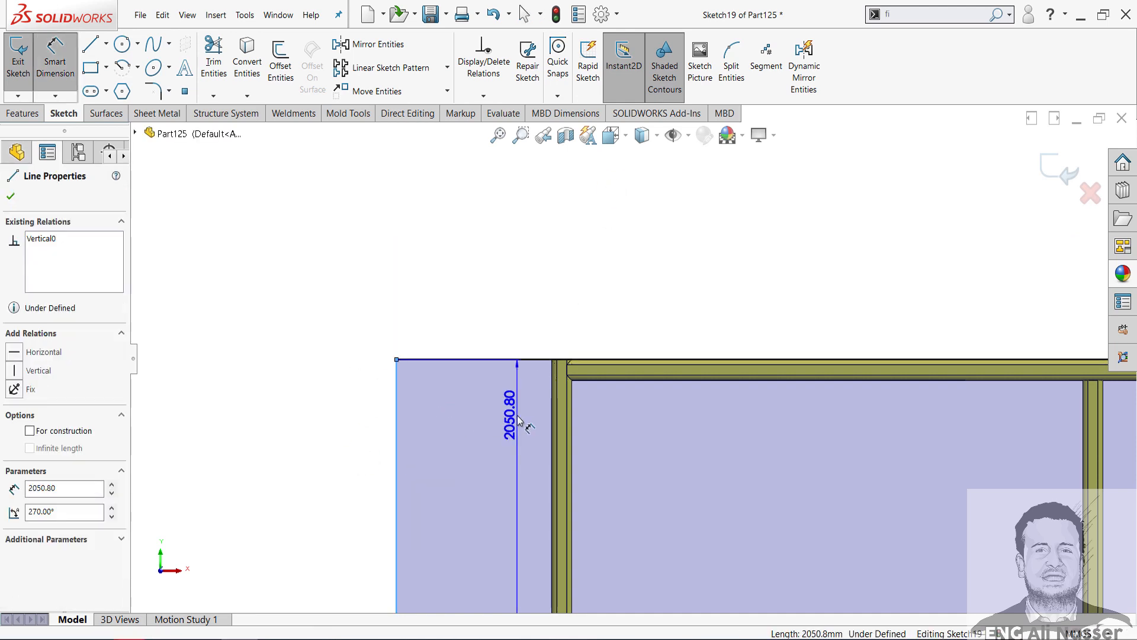
pyautogui.scroll(-6, 563, 408)
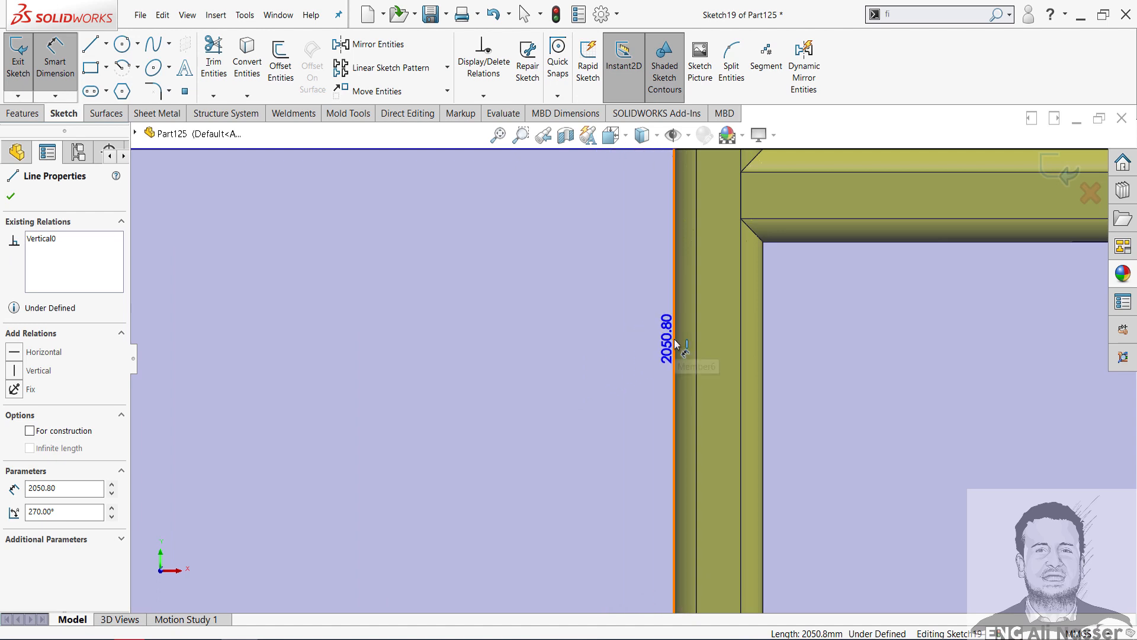
pyautogui.click(675, 339)
pyautogui.click(572, 385)
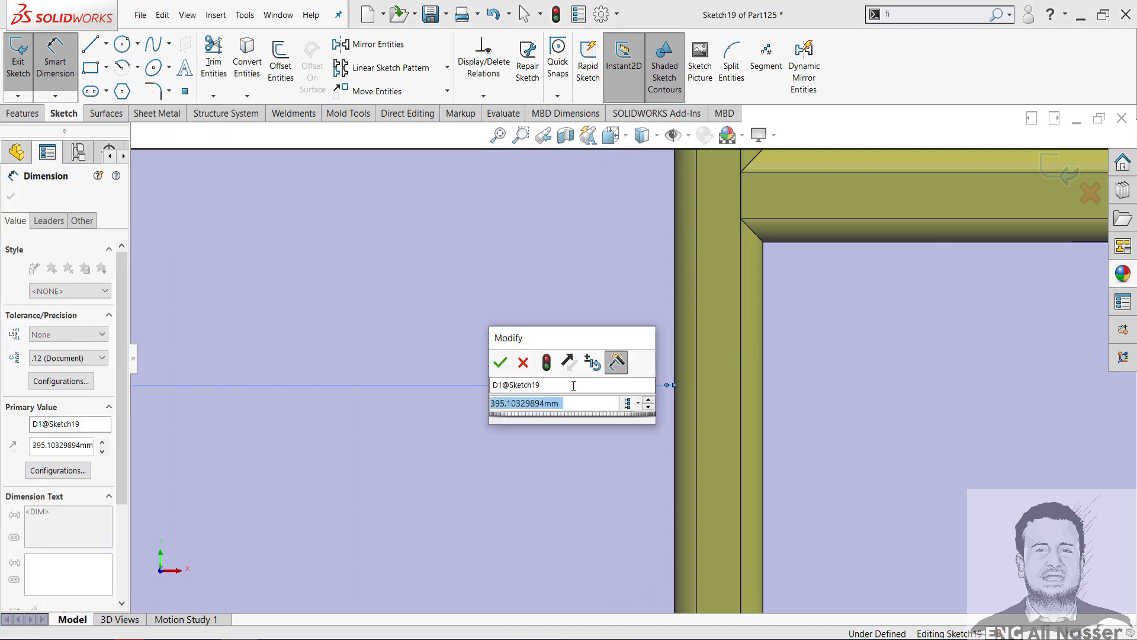
pyautogui.write('10')
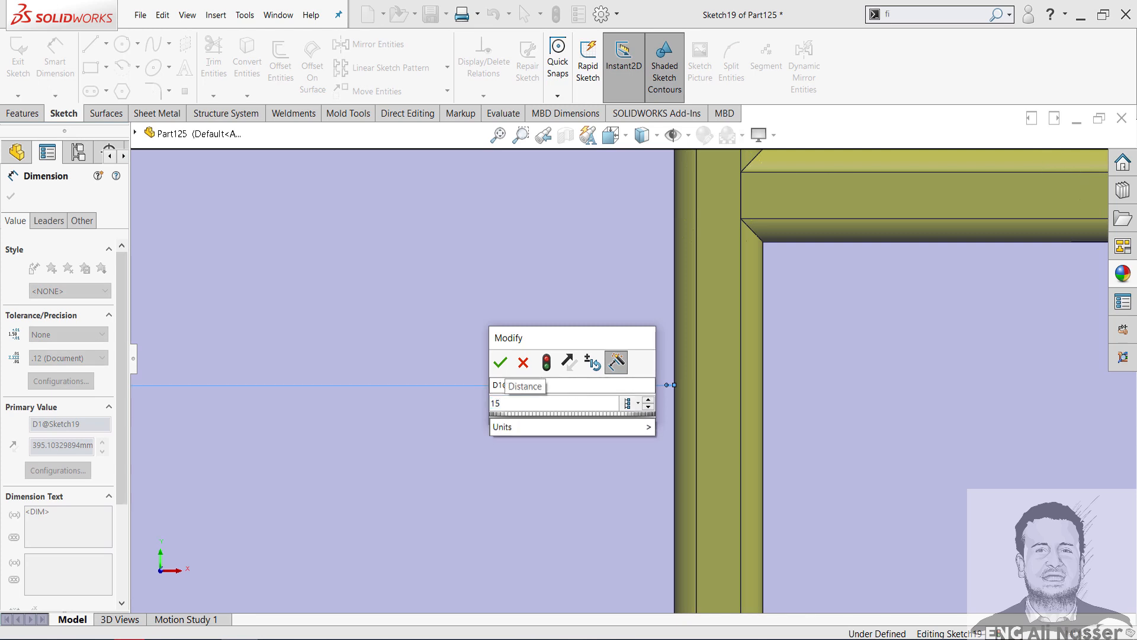
pyautogui.press('BackSpace')
pyautogui.press('BackSpace')
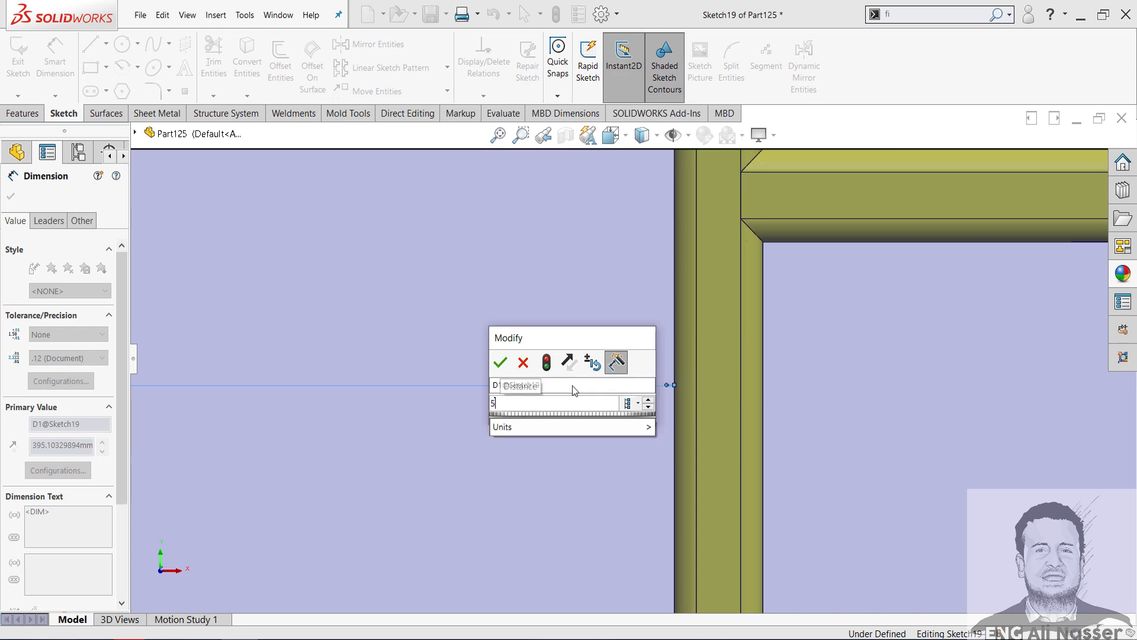
pyautogui.press('Escape')
# Step: Dimension the rectangle's right side 5 mm outside the outer edge of the right corner post and exit the sketch
pyautogui.scroll(10, 613, 363)
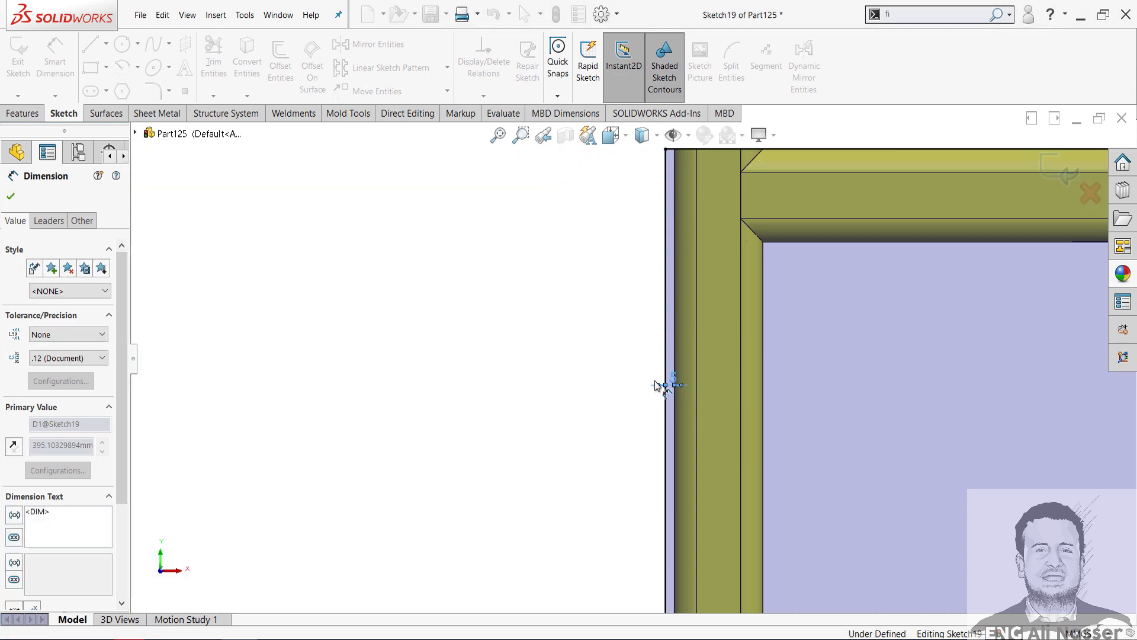
pyautogui.scroll(-10, 883, 421)
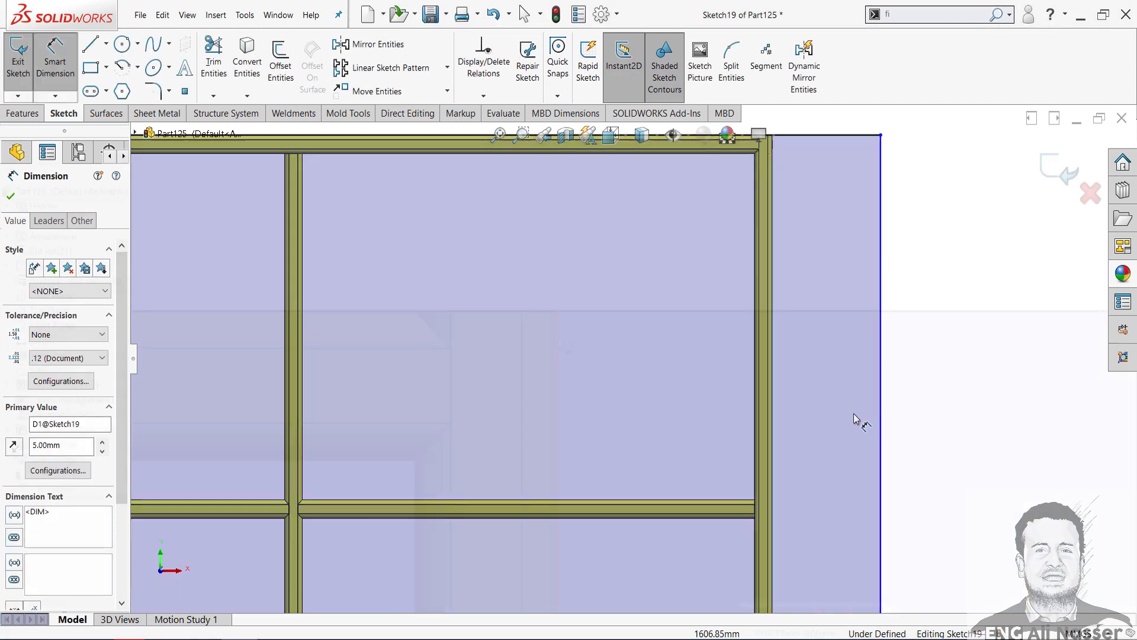
pyautogui.scroll(4, 684, 347)
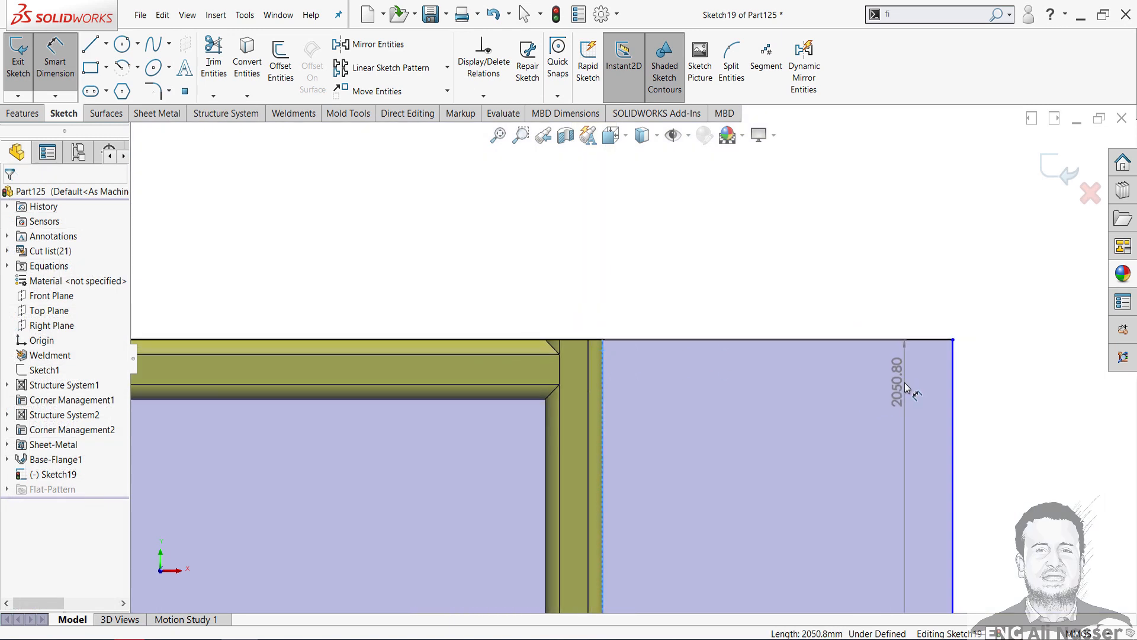
pyautogui.click(855, 382)
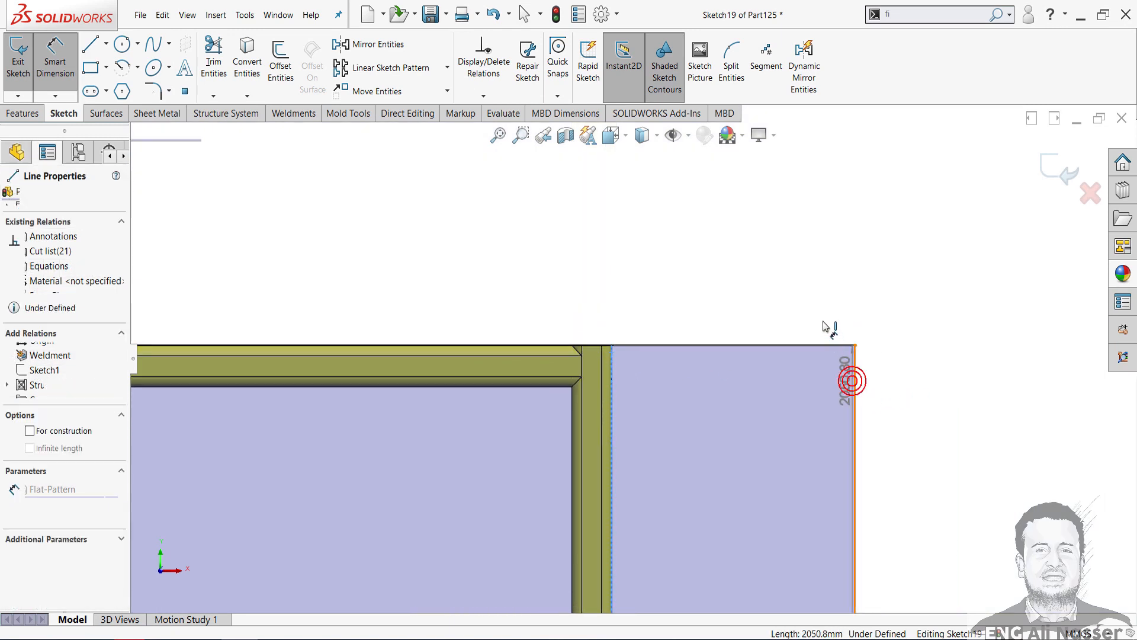
pyautogui.click(820, 317)
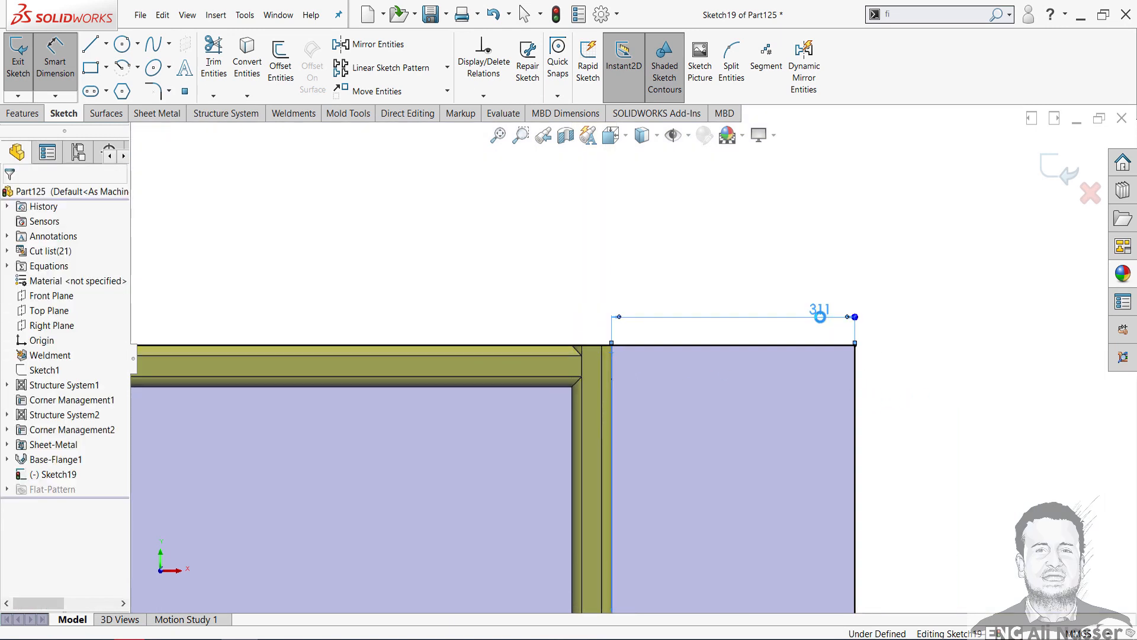
pyautogui.write('00mm')
pyautogui.press('Return')
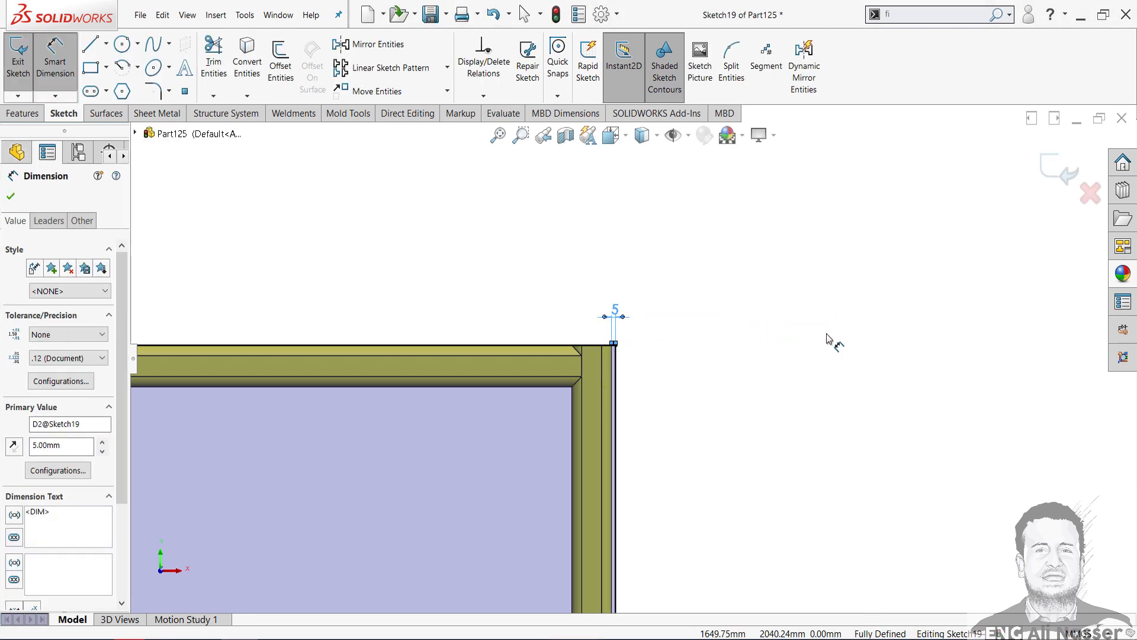
pyautogui.scroll(12, 756, 384)
pyautogui.moveTo(570, 393); pyautogui.dragTo(546, 431, button='middle')
pyautogui.scroll(-3, 512, 434)
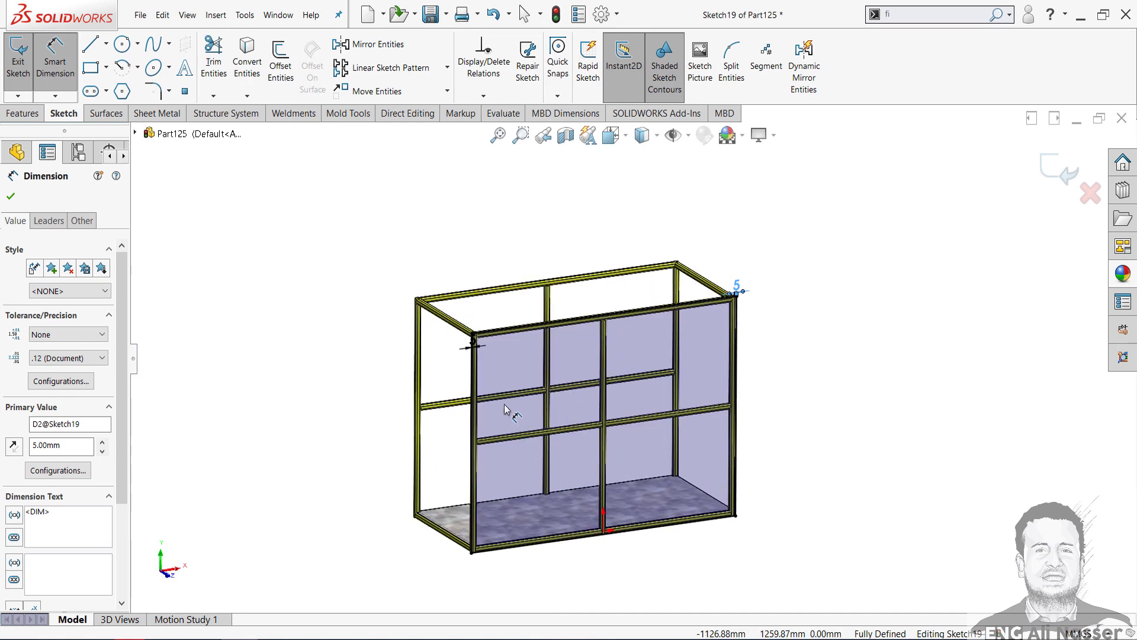
pyautogui.click(1062, 155)
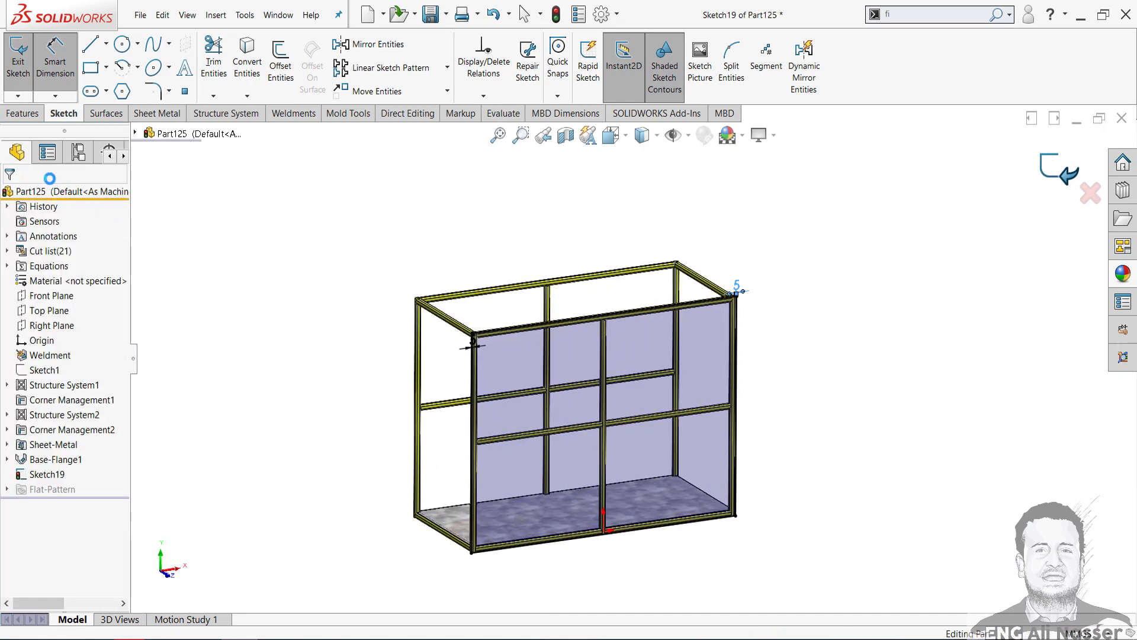
# Step: Extrude the front panel sketch 10 mm outward as a blind boss, without merging it with the frame
pyautogui.click(27, 113)
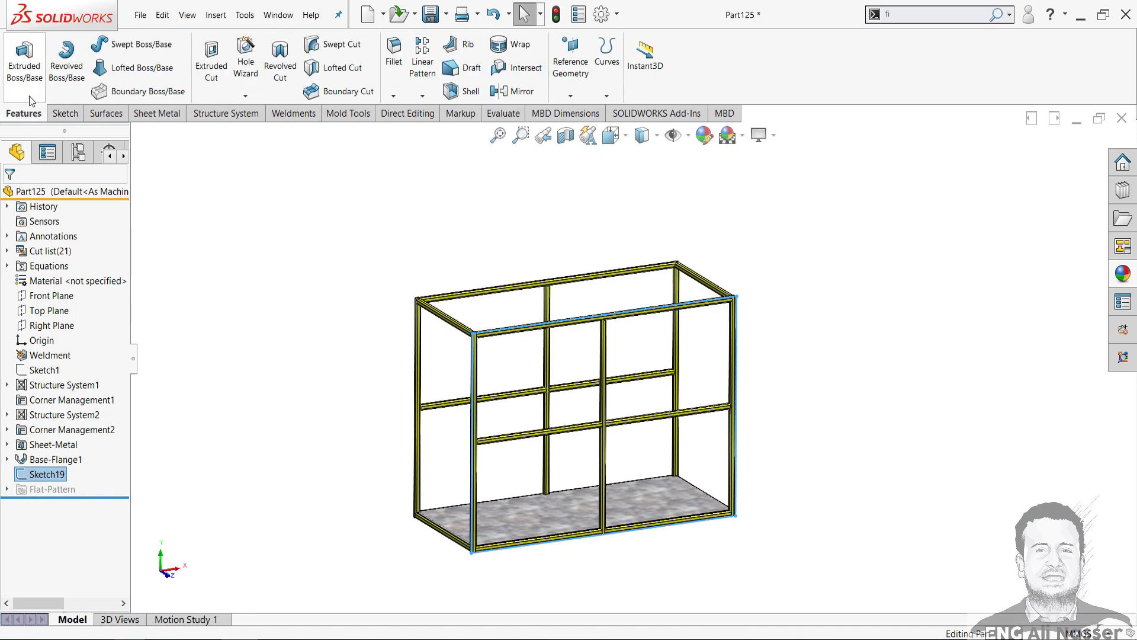
pyautogui.click(25, 79)
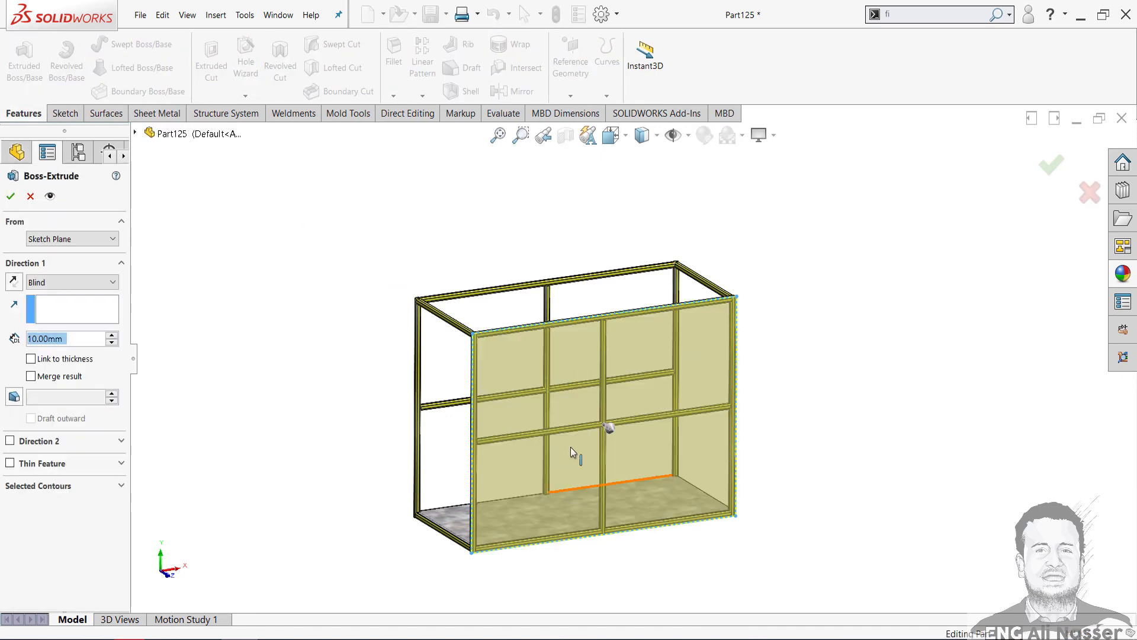
pyautogui.moveTo(571, 446); pyautogui.dragTo(657, 474, button='middle')
pyautogui.scroll(-5, 669, 349)
pyautogui.scroll(-4, 613, 338)
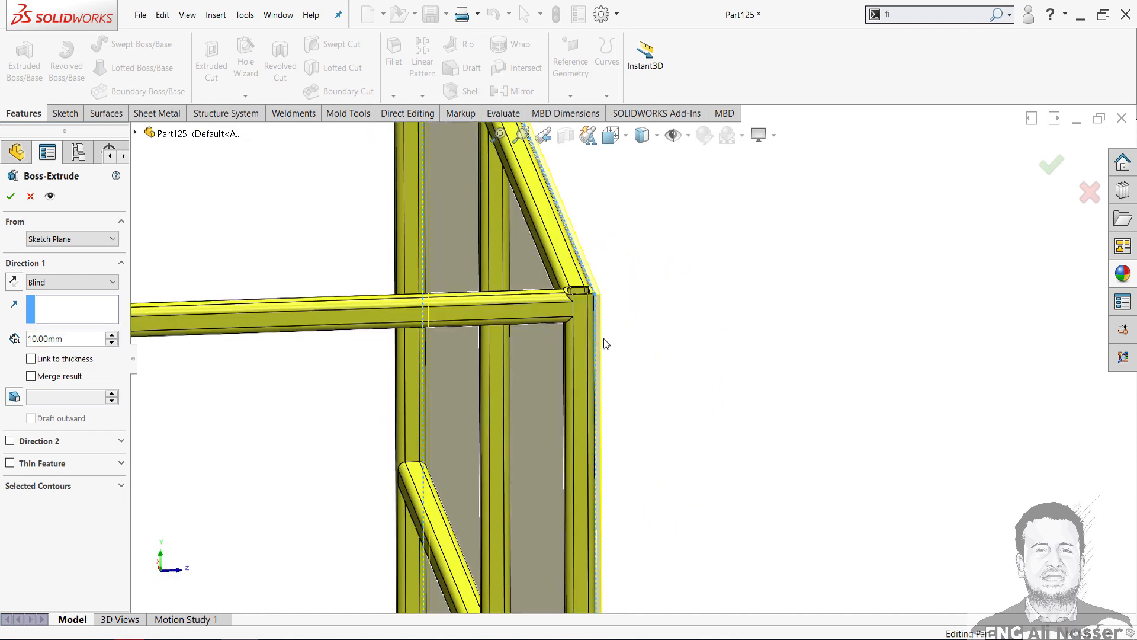
pyautogui.scroll(-3, 603, 339)
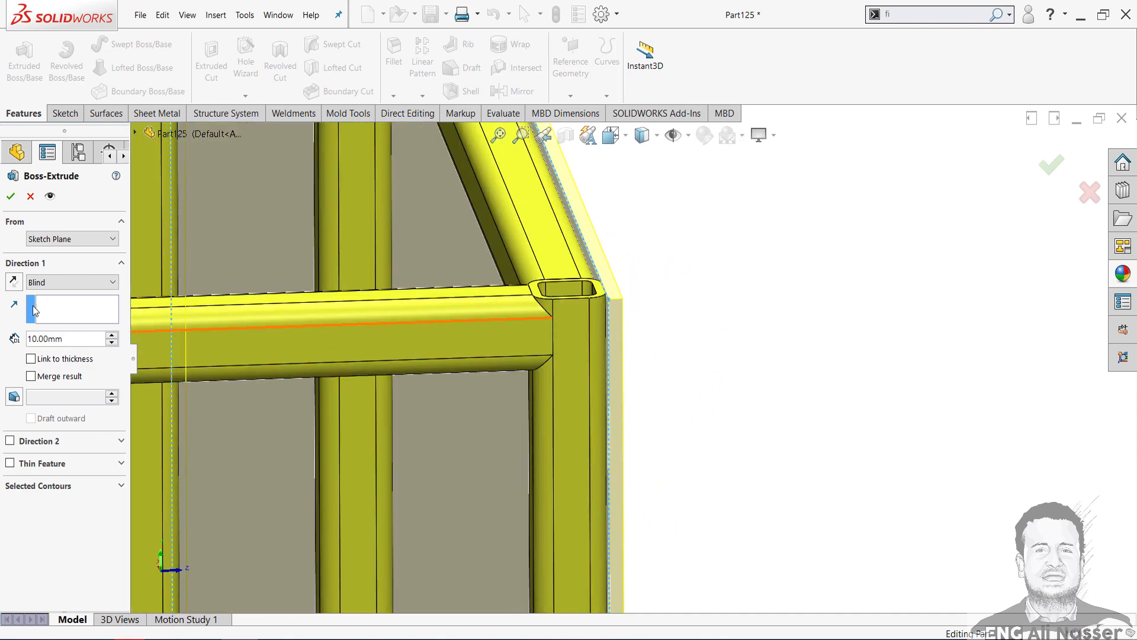
pyautogui.click(12, 196)
pyautogui.scroll(10, 646, 468)
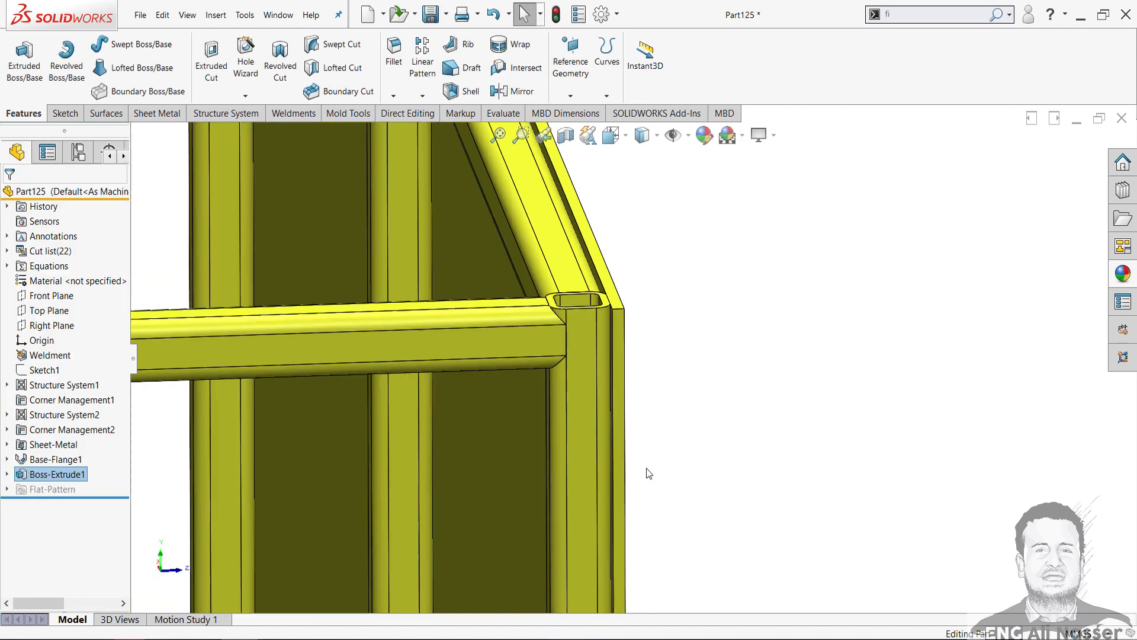
pyautogui.moveTo(658, 456); pyautogui.dragTo(557, 468, button='middle')
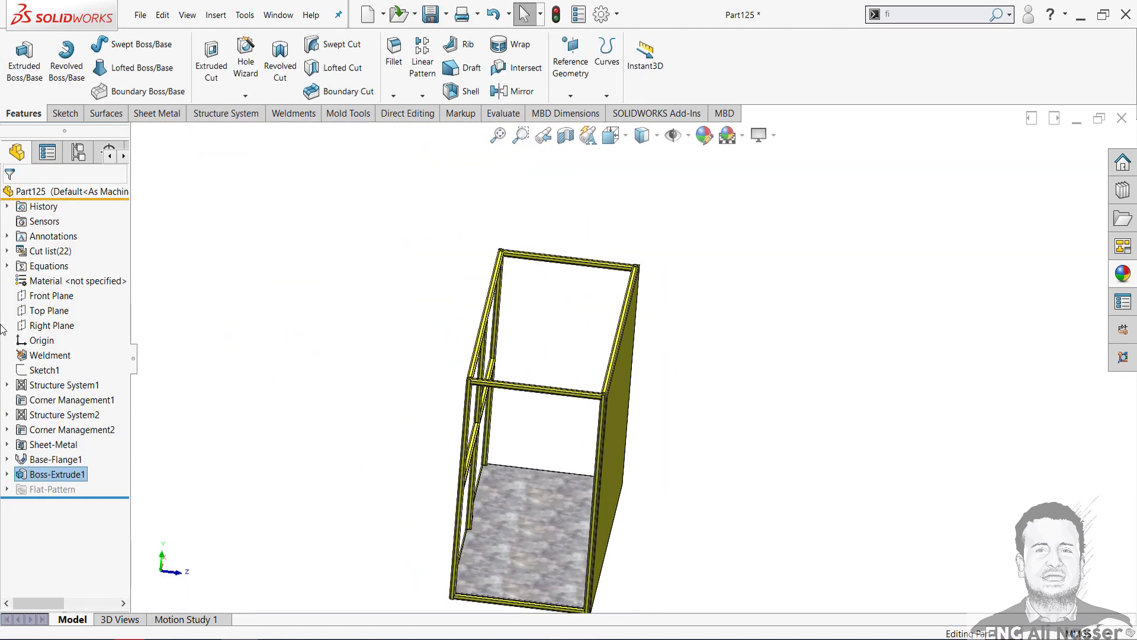
# Step: Mirror the front panel body about the Front Plane to create the rear panel, without merging solids
pyautogui.click(51, 295)
pyautogui.moveTo(616, 378); pyautogui.dragTo(595, 400, button='middle')
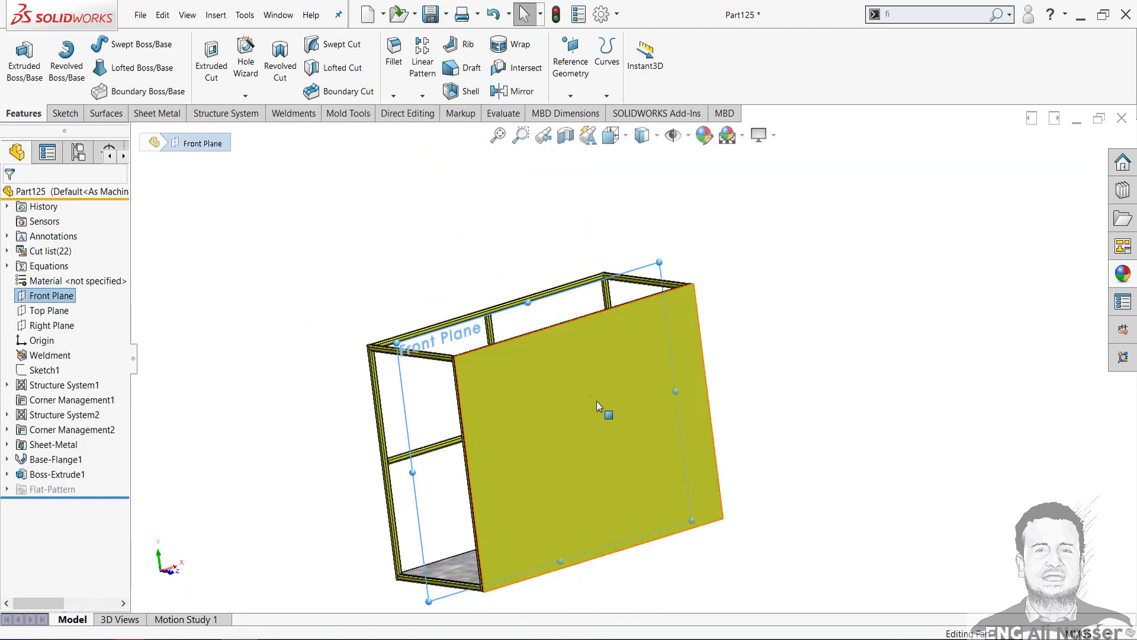
pyautogui.moveTo(408, 415)
pyautogui.mouseDown(button='middle')
pyautogui.moveTo(412, 429)
pyautogui.moveTo(426, 415)
pyautogui.mouseUp(button='middle')
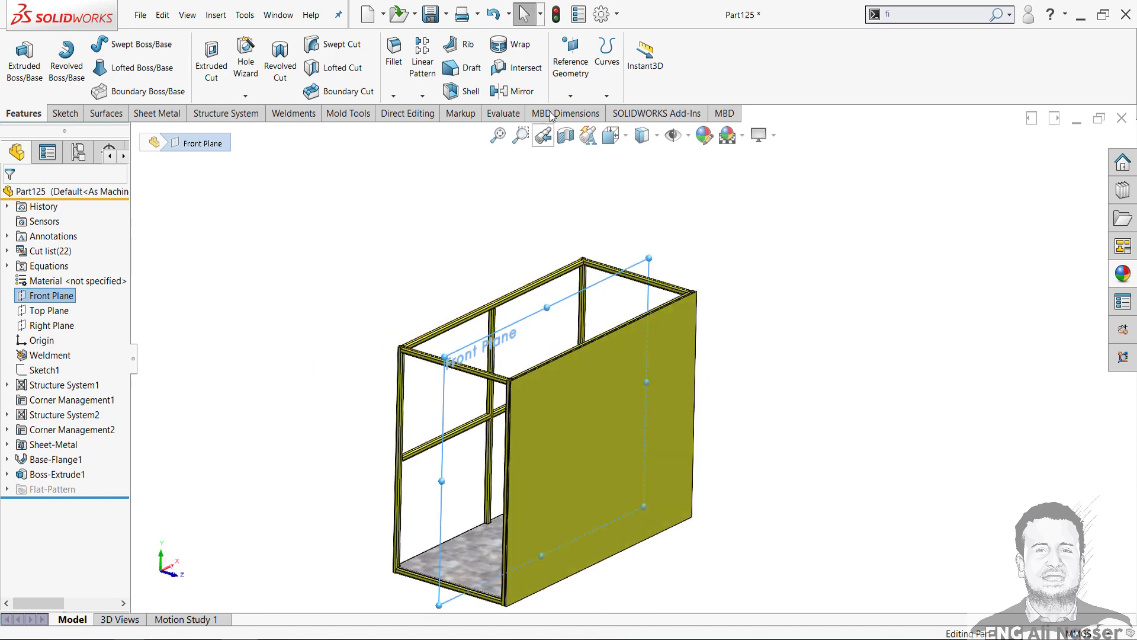
pyautogui.click(512, 98)
pyautogui.click(55, 311)
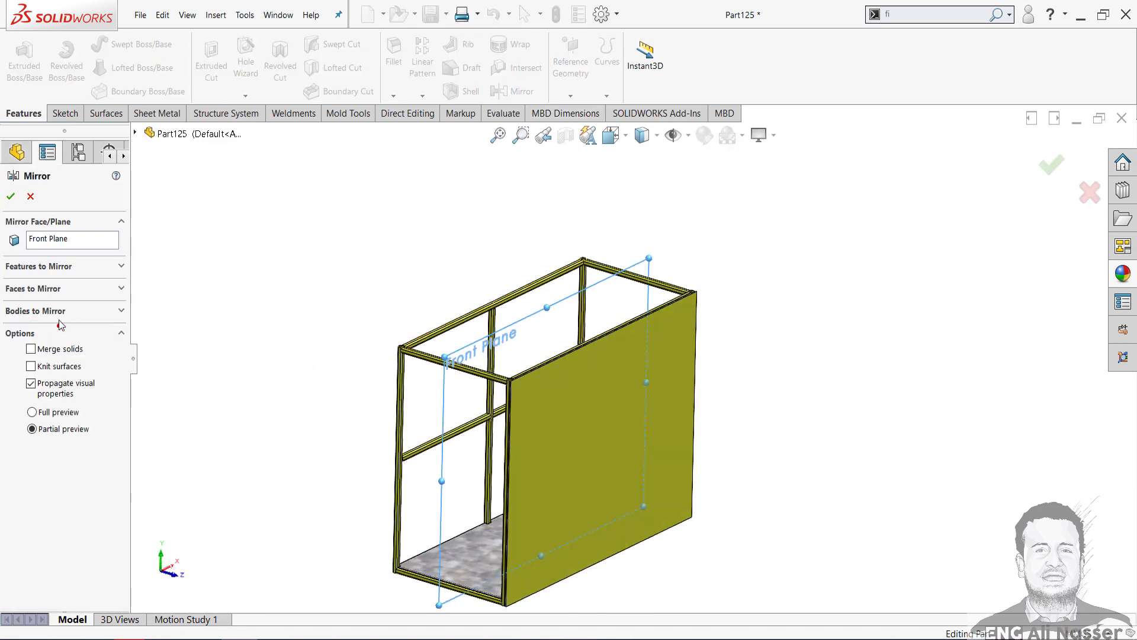
pyautogui.click(59, 314)
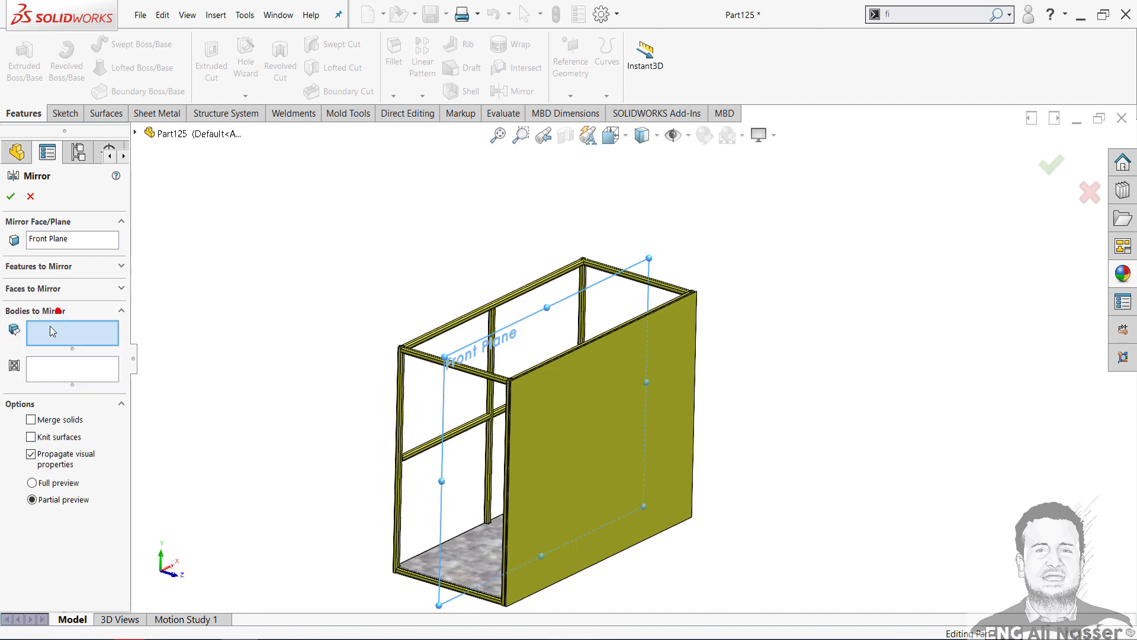
pyautogui.click(634, 413)
pyautogui.moveTo(456, 449); pyautogui.dragTo(464, 394, button='middle')
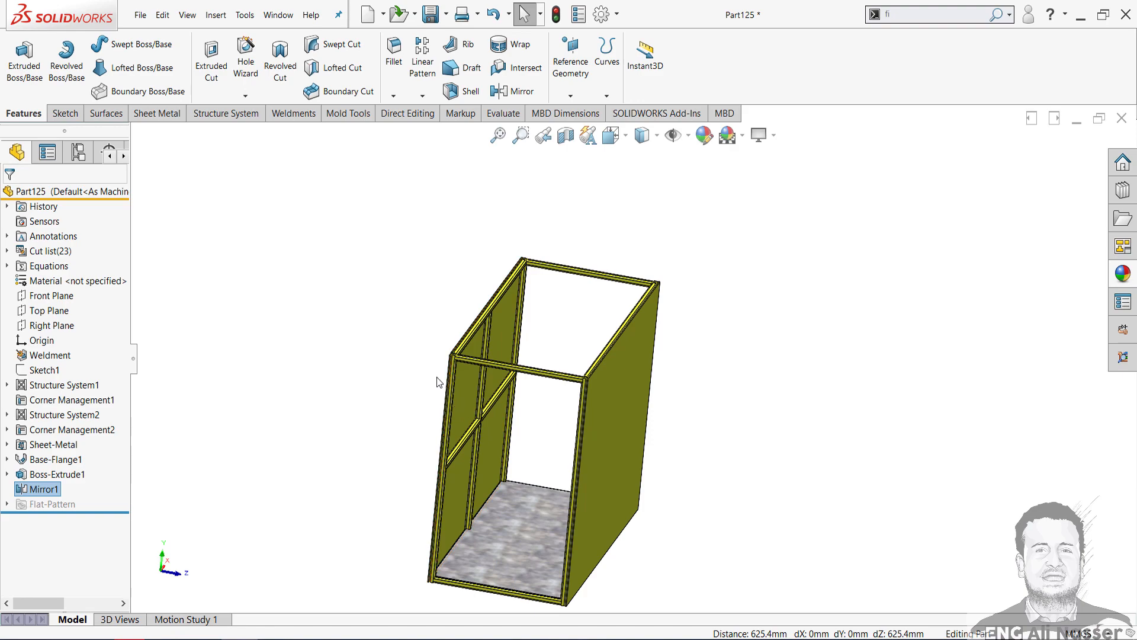
# Step: Start a sketch on the narrow top face of the mirrored rear panel
pyautogui.scroll(-2, 431, 377)
pyautogui.scroll(-3, 474, 398)
pyautogui.moveTo(598, 376); pyautogui.dragTo(462, 369, button='middle')
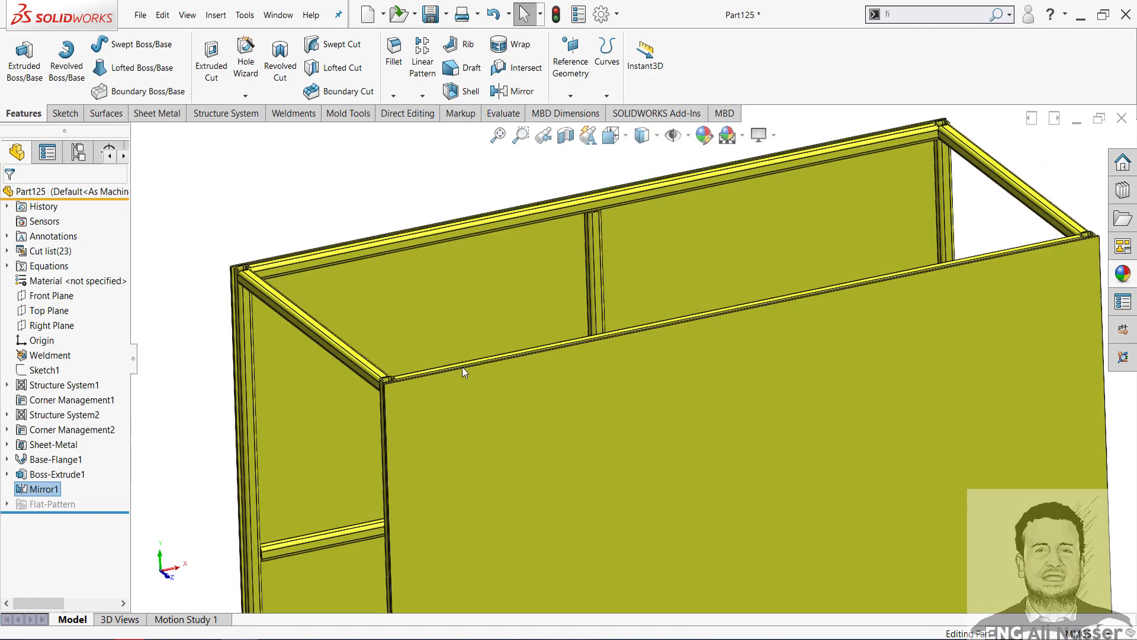
pyautogui.scroll(-3, 237, 269)
pyautogui.scroll(-4, 286, 281)
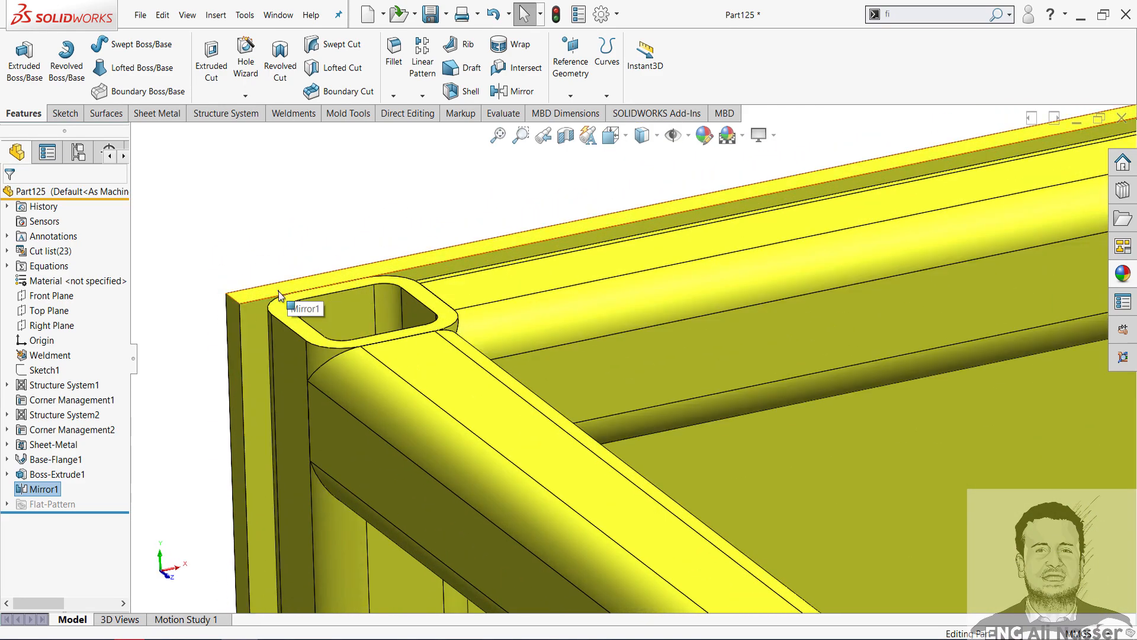
pyautogui.rightClick(284, 290)
pyautogui.click(307, 273)
# Step: Orient the view normal to the new sketch plane on top of the frame
pyautogui.scroll(5, 388, 256)
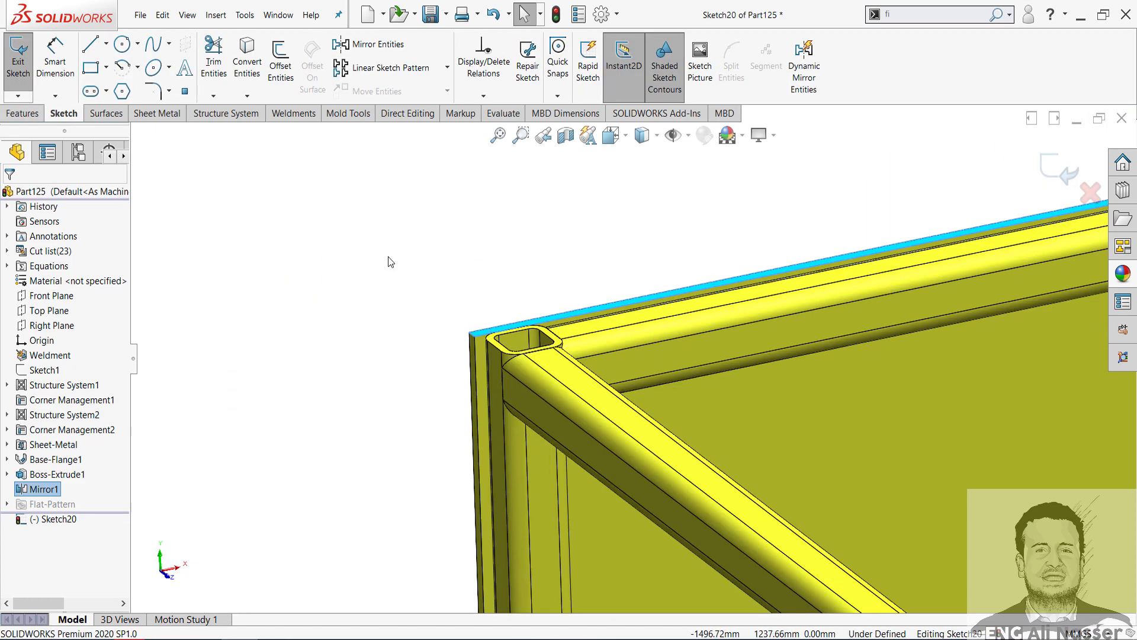
pyautogui.scroll(3, 635, 341)
pyautogui.moveTo(825, 299); pyautogui.dragTo(807, 350, button='middle')
pyautogui.scroll(-6, 807, 350)
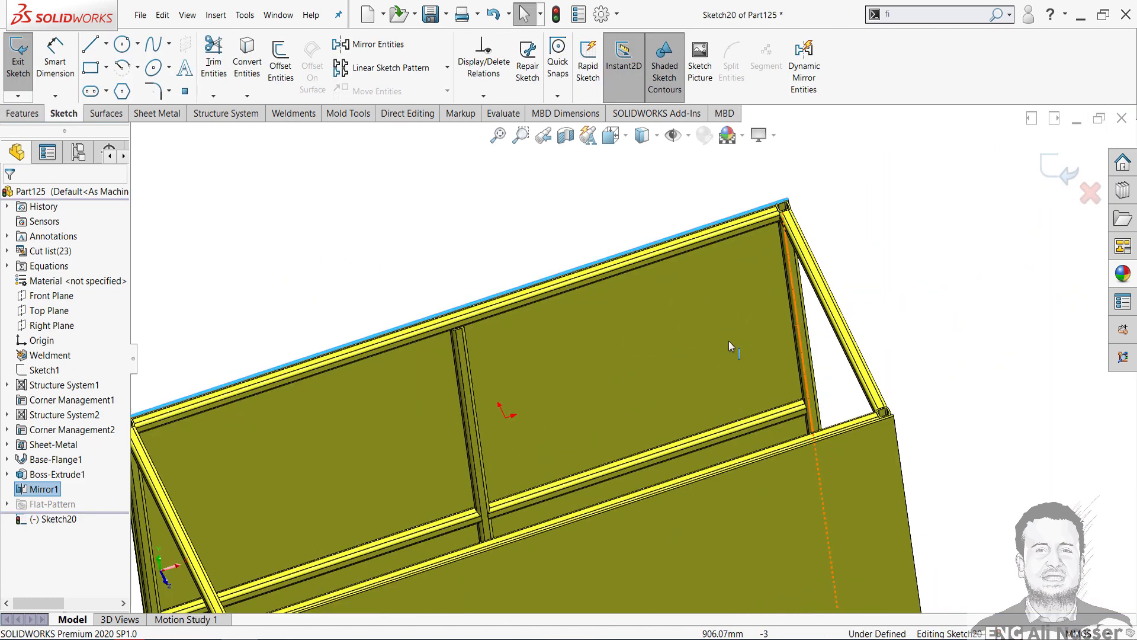
pyautogui.scroll(-2, 745, 253)
pyautogui.scroll(-3, 744, 254)
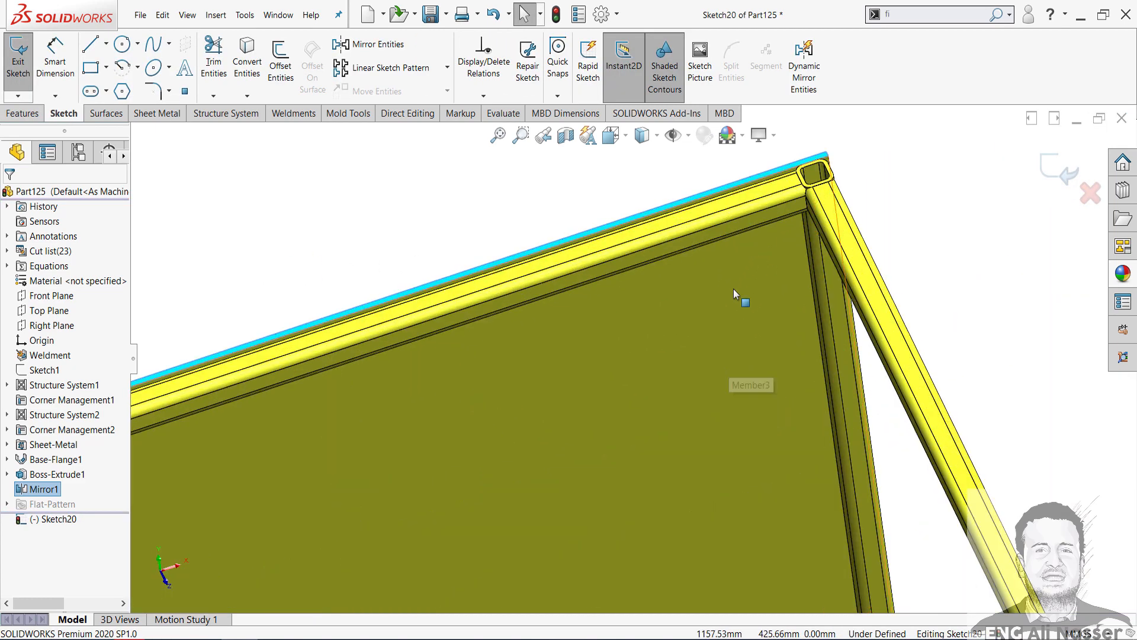
pyautogui.scroll(3, 733, 289)
pyautogui.press('space')
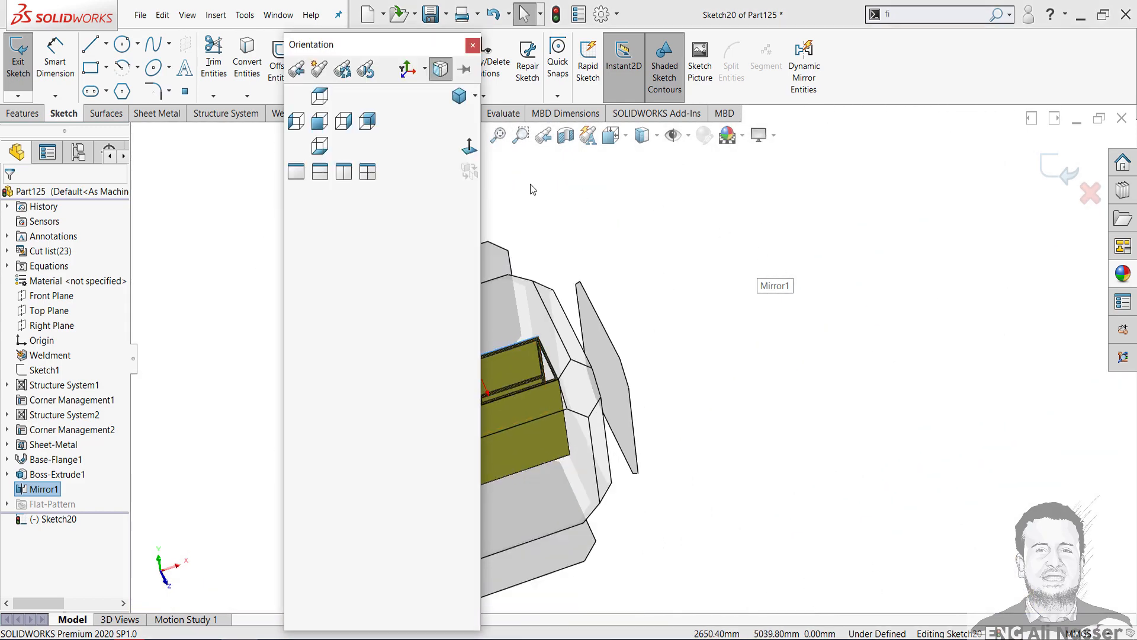
pyautogui.click(469, 145)
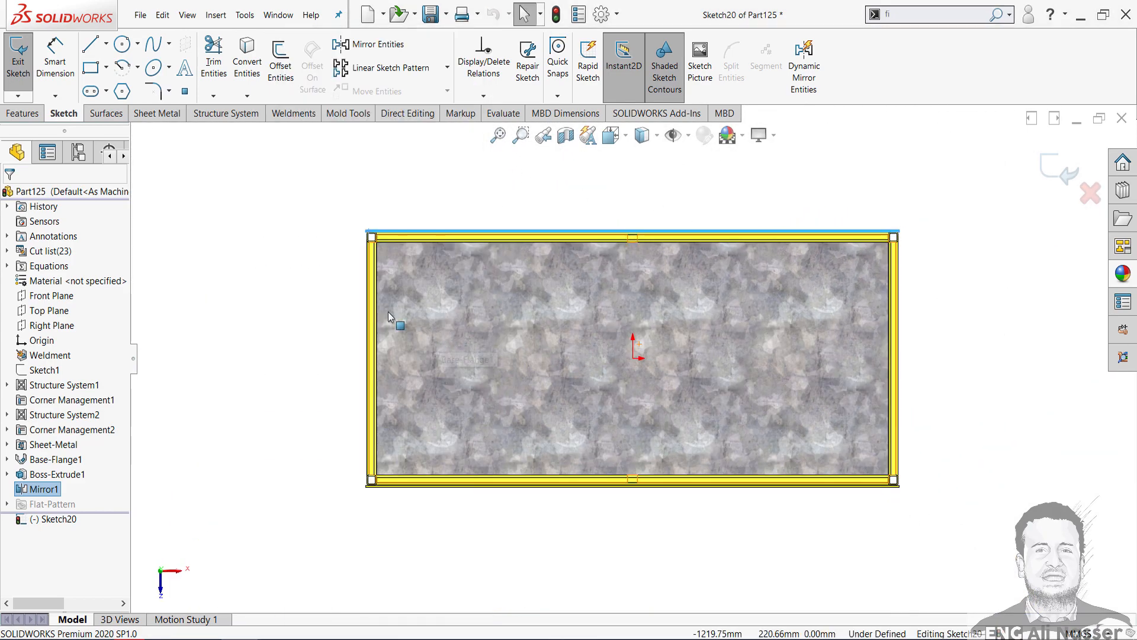
# Step: Draw a center rectangle of about 2761 x 1271 mm from the origin to the rear panel's outer corner, and exit the sketch
pyautogui.moveTo(347, 349); pyautogui.dragTo(345, 419, button='right')
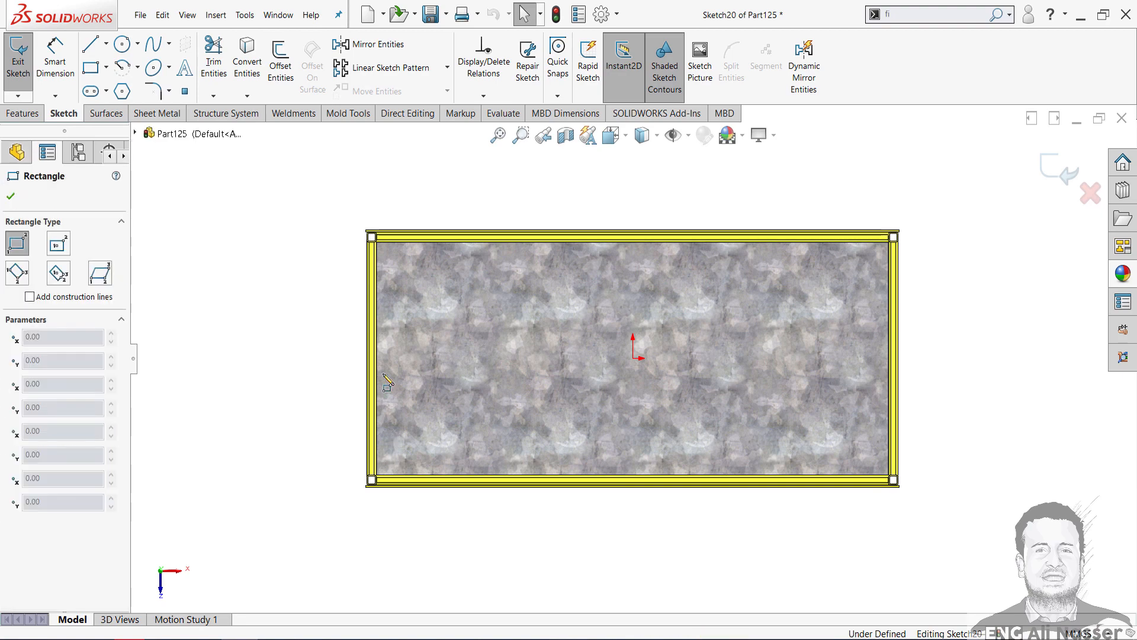
pyautogui.click(57, 246)
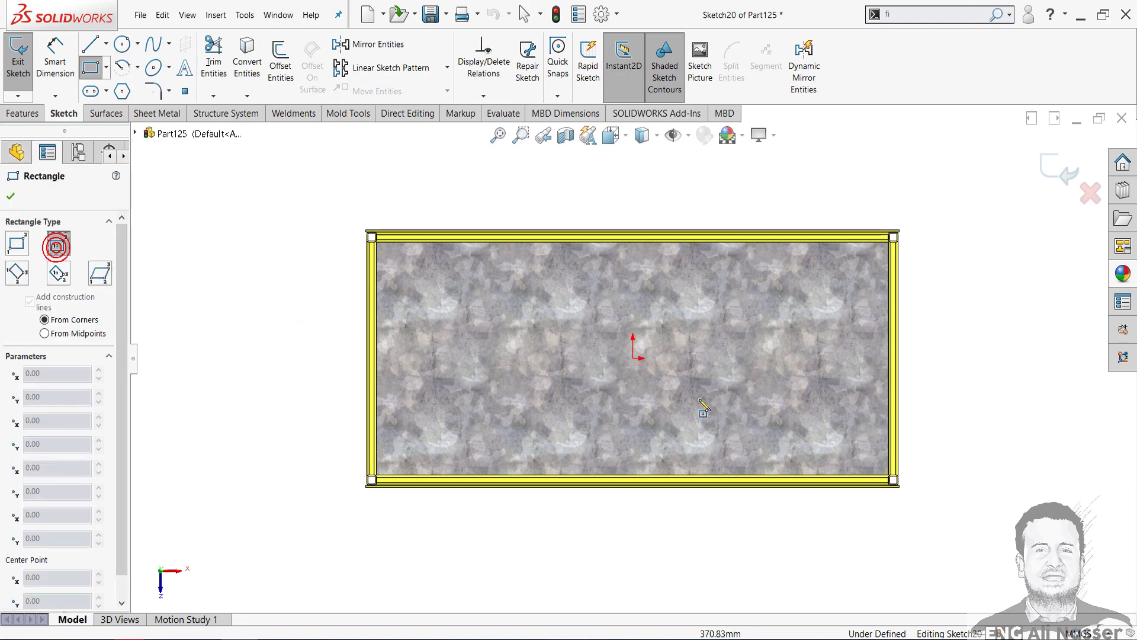
pyautogui.click(634, 357)
pyautogui.scroll(-3, 385, 269)
pyautogui.scroll(-10, 384, 268)
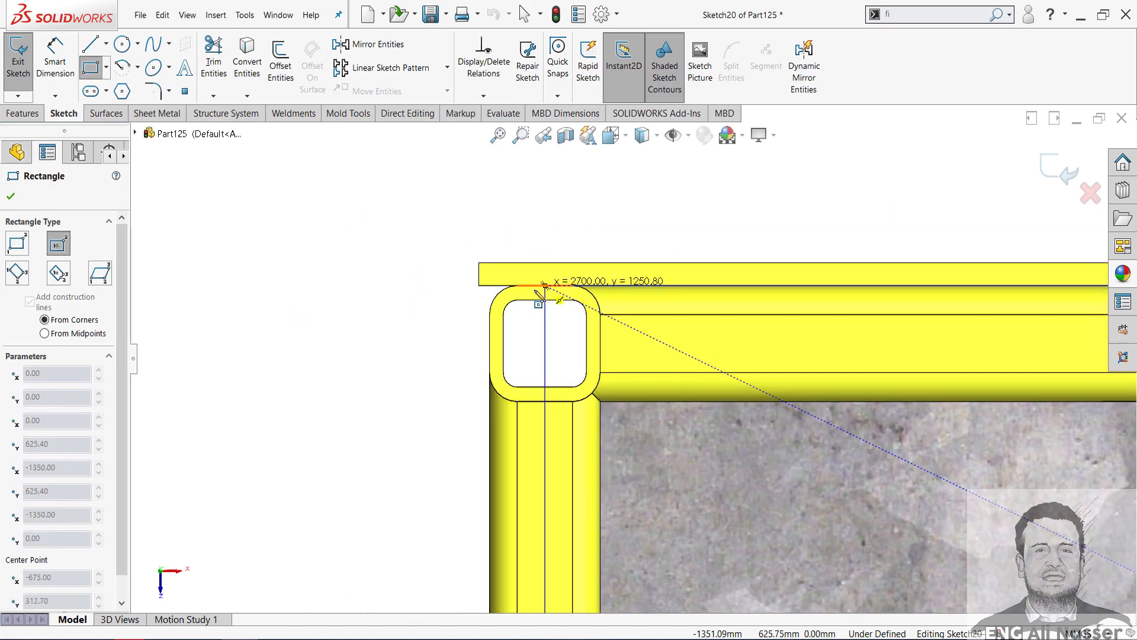
pyautogui.click(465, 266)
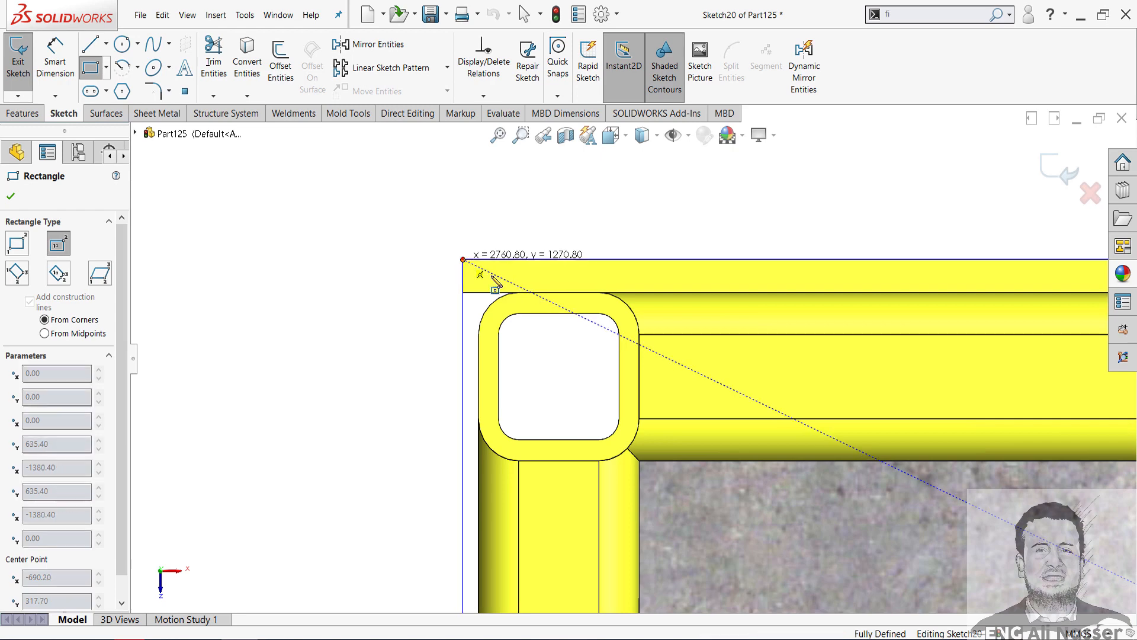
pyautogui.scroll(10, 788, 385)
pyautogui.scroll(5, 821, 368)
pyautogui.scroll(-8, 1011, 373)
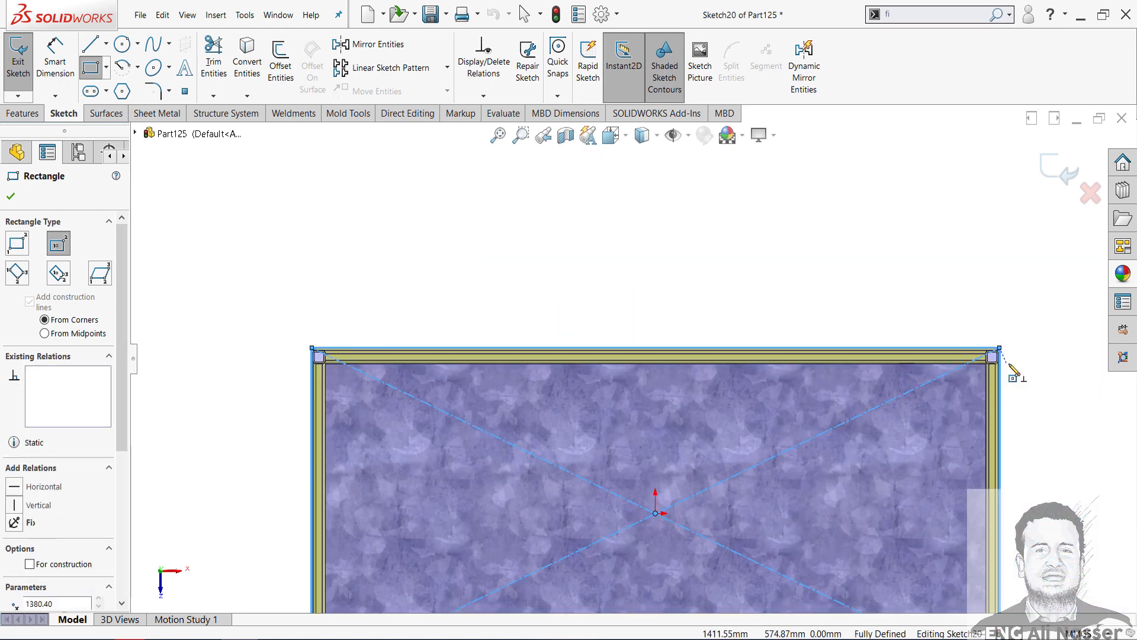
pyautogui.scroll(-6, 865, 311)
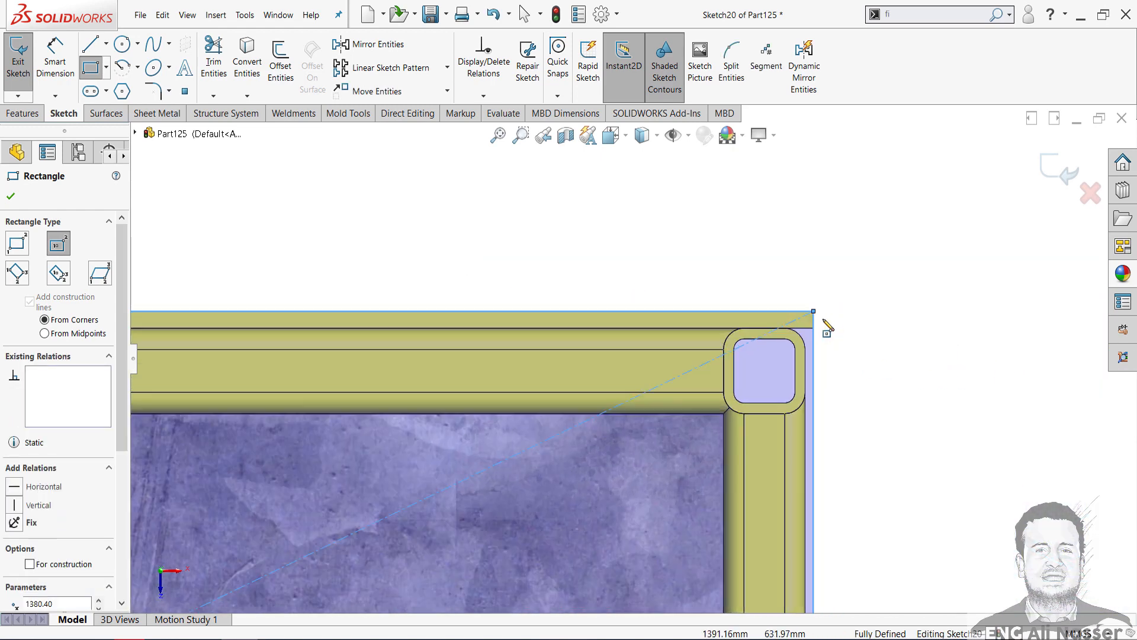
pyautogui.click(1044, 168)
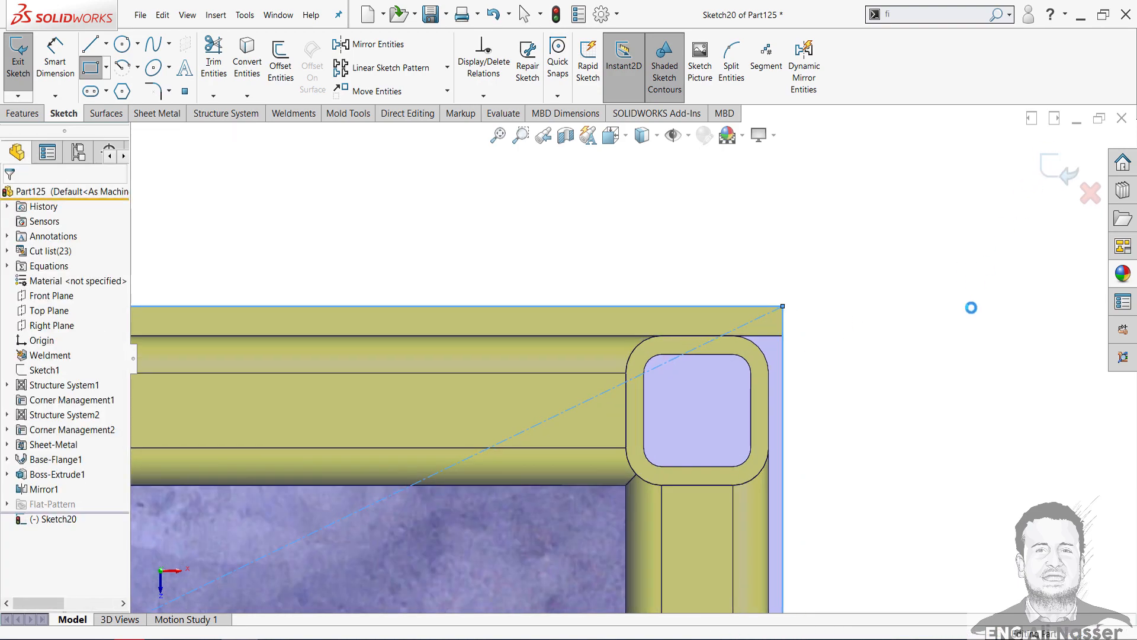
# Step: Extrude the top panel sketch 10 mm upward as a blind boss, without merging it with the other bodies
pyautogui.scroll(3, 794, 462)
pyautogui.scroll(6, 747, 474)
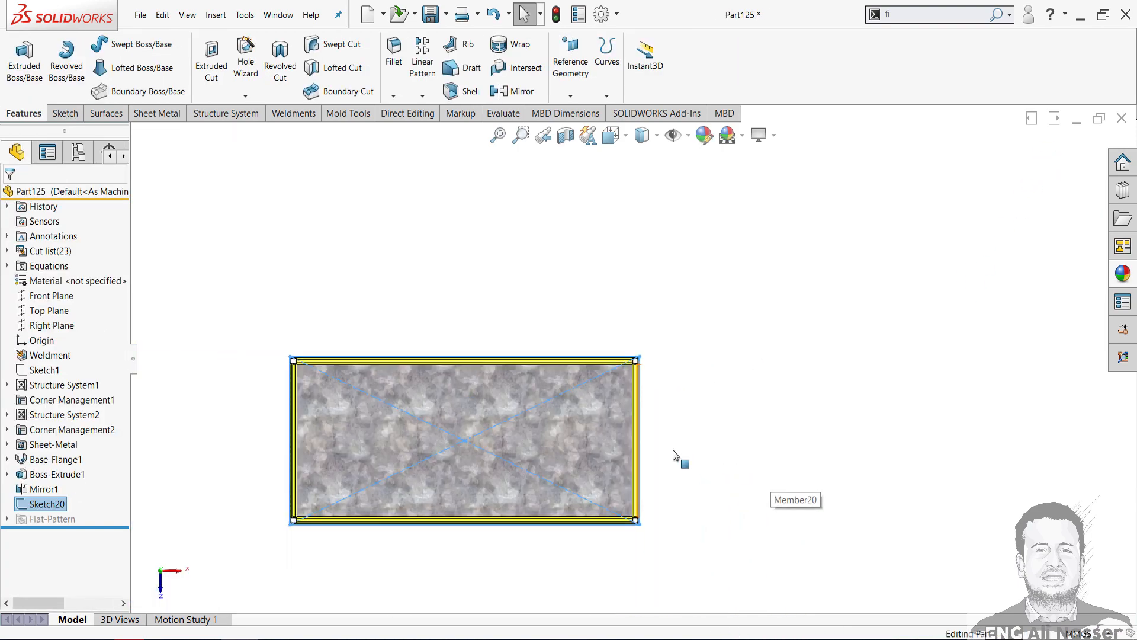
pyautogui.moveTo(681, 457); pyautogui.dragTo(408, 376, button='middle')
pyautogui.scroll(-5, 496, 343)
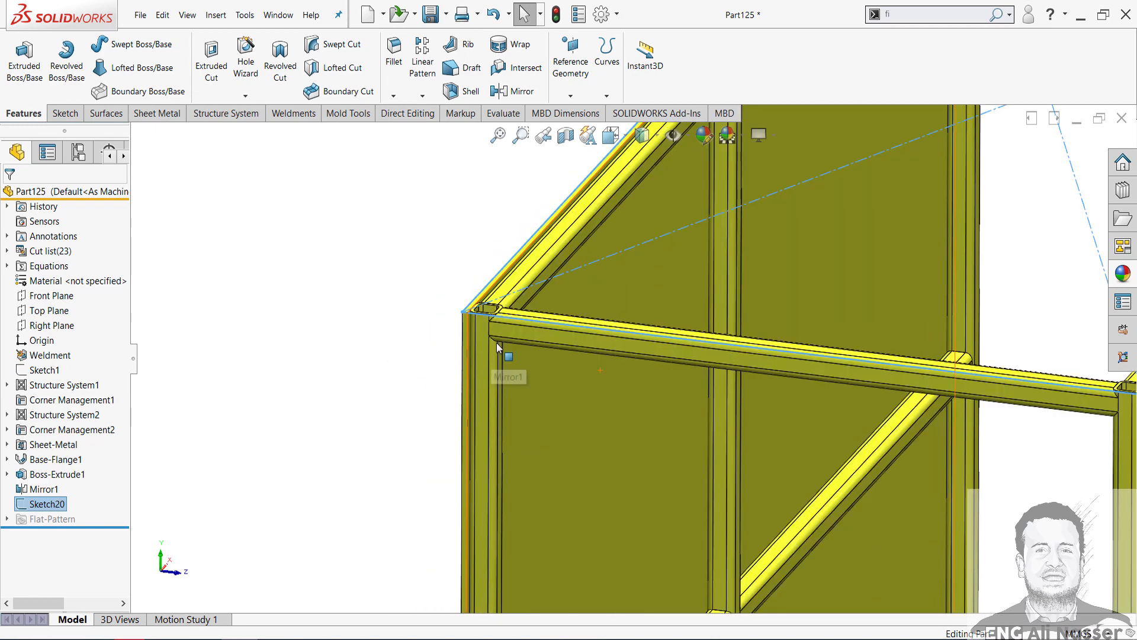
pyautogui.click(20, 71)
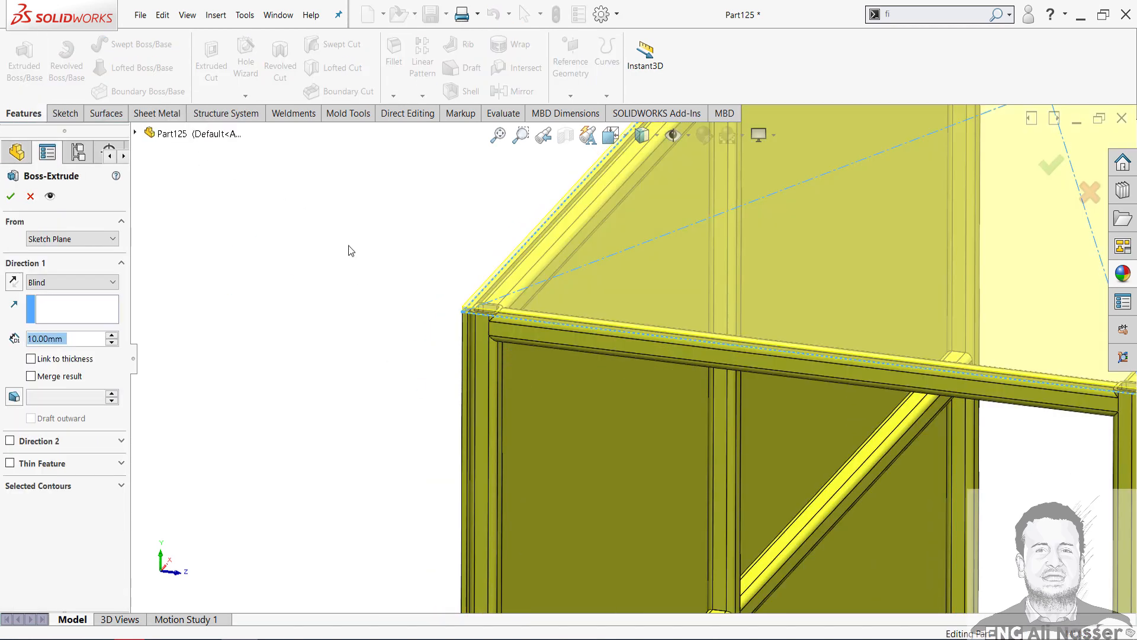
pyautogui.scroll(-8, 592, 311)
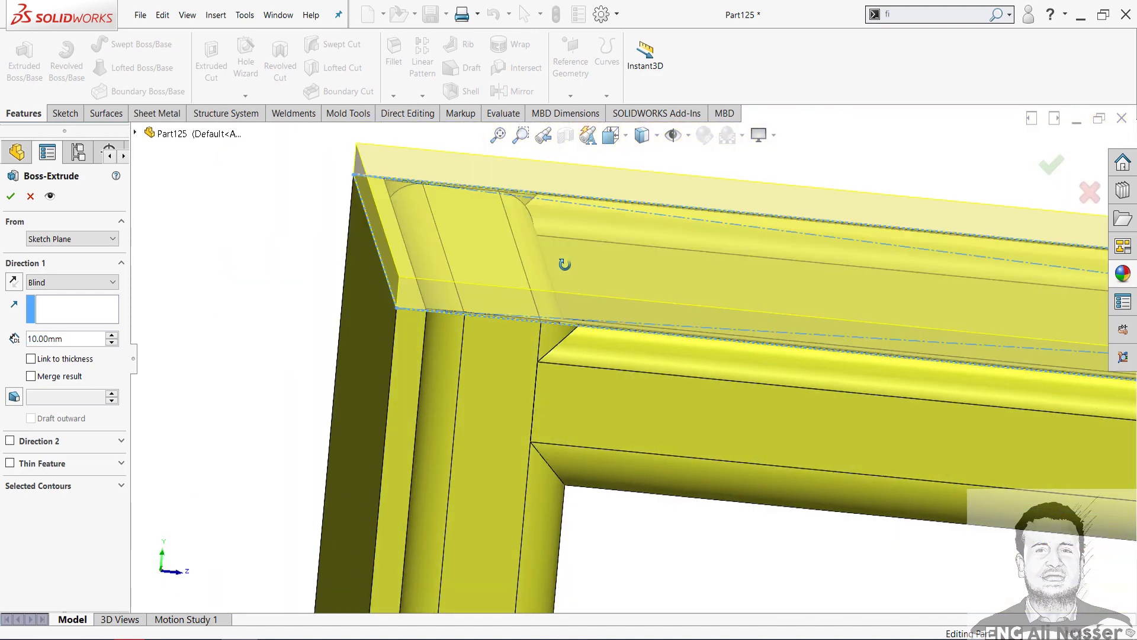
pyautogui.scroll(5, 565, 264)
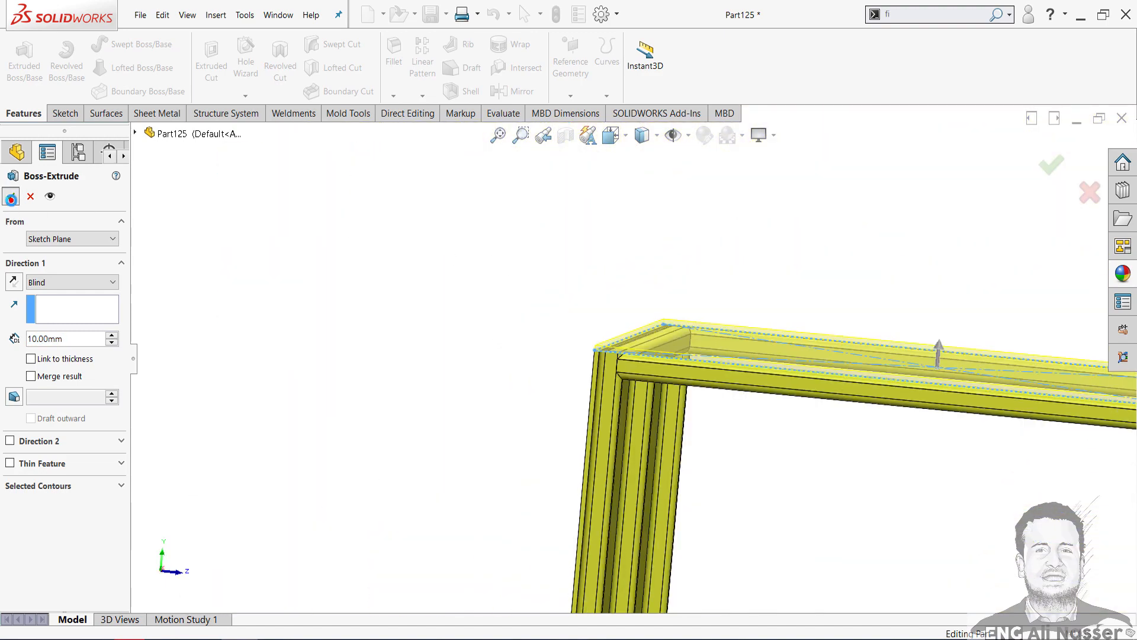
pyautogui.click(10, 198)
pyautogui.scroll(5, 836, 448)
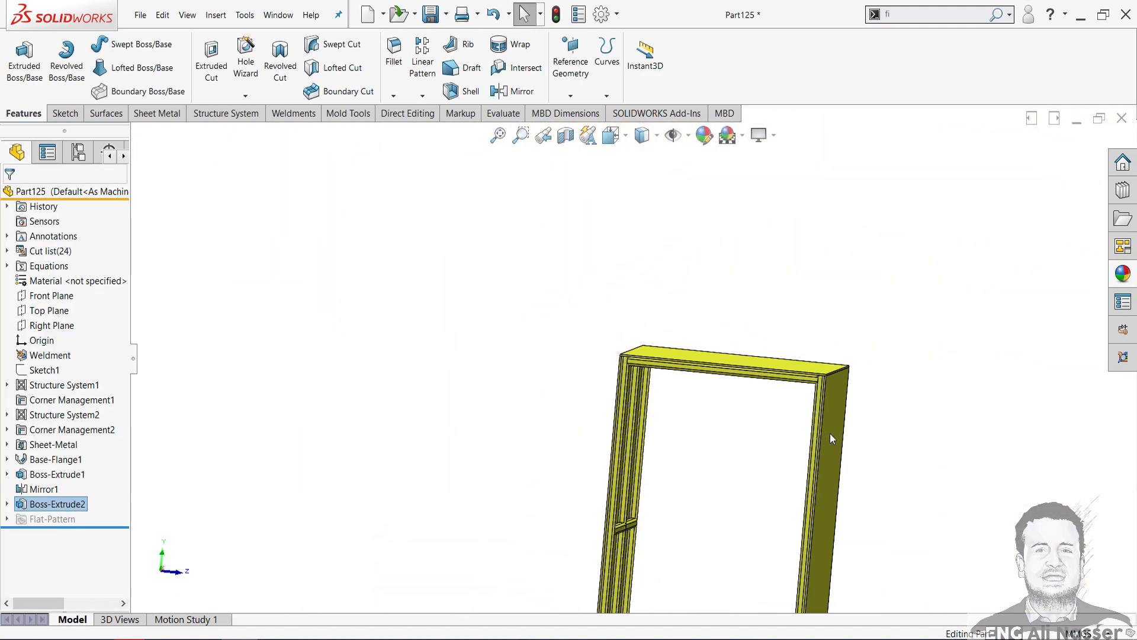
# Step: Apply the light grey low gloss plastic appearance to the front panel body
pyautogui.moveTo(748, 430); pyautogui.dragTo(706, 431, button='middle')
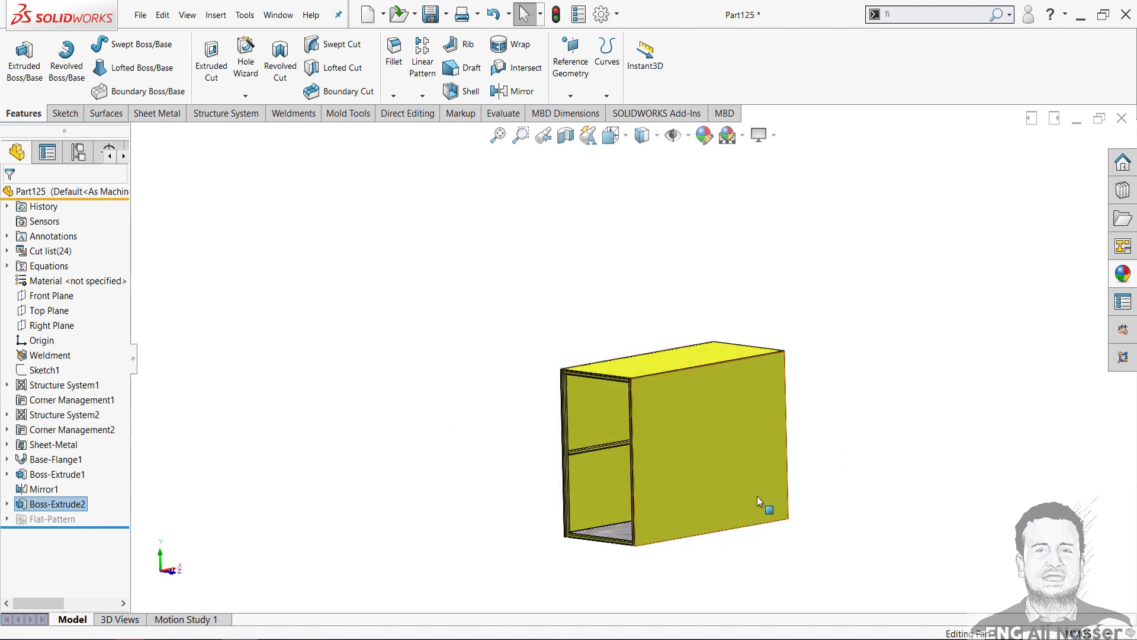
pyautogui.scroll(-3, 640, 497)
pyautogui.moveTo(640, 497); pyautogui.dragTo(724, 433, button='middle')
pyautogui.click(1123, 273)
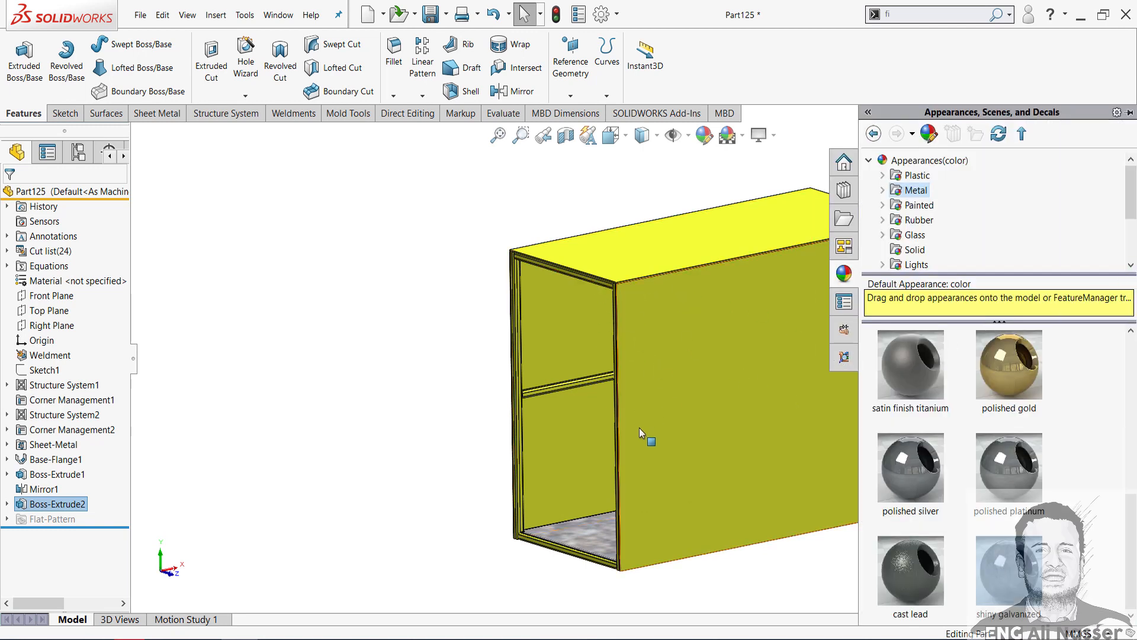
pyautogui.scroll(4, 831, 372)
pyautogui.scroll(-2, 728, 343)
pyautogui.scroll(6, 1064, 462)
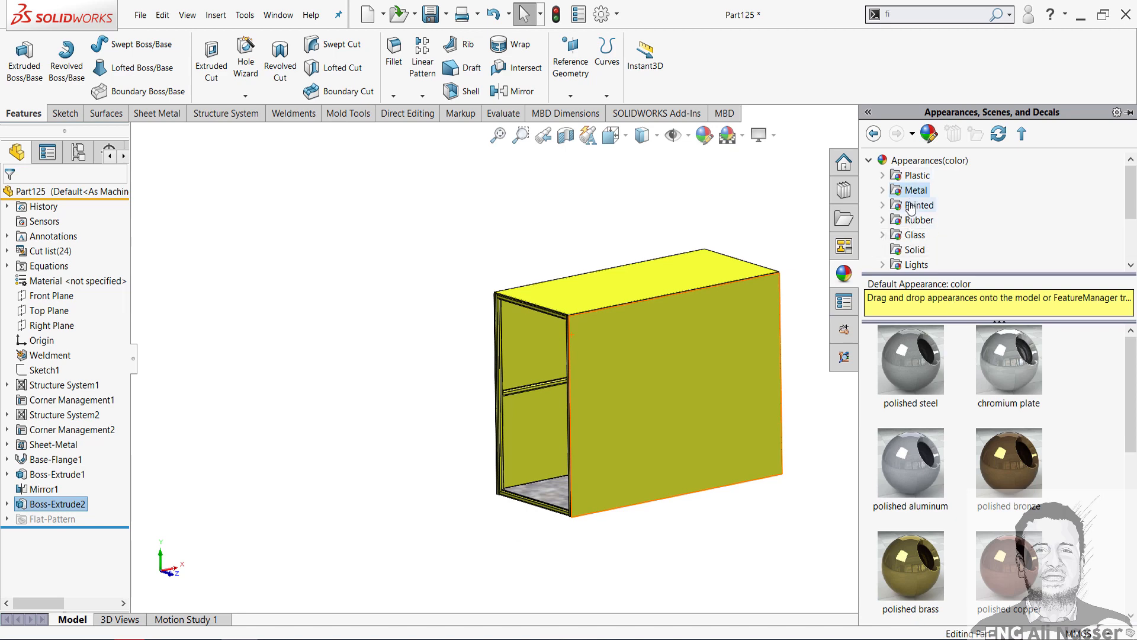
pyautogui.click(916, 176)
pyautogui.scroll(-5, 969, 401)
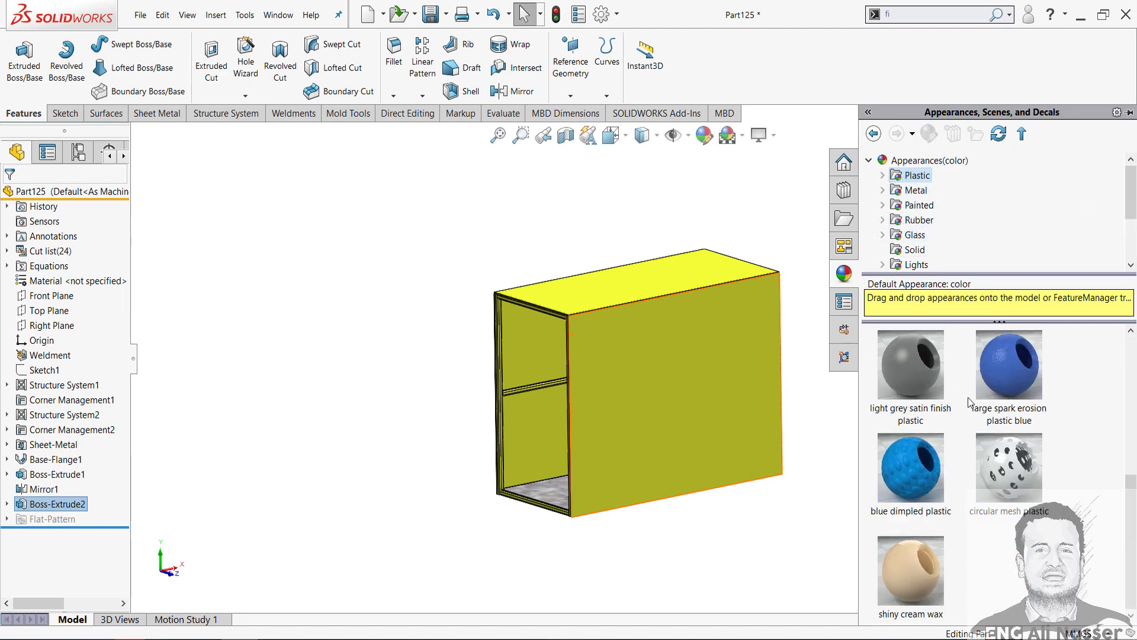
pyautogui.scroll(5, 951, 538)
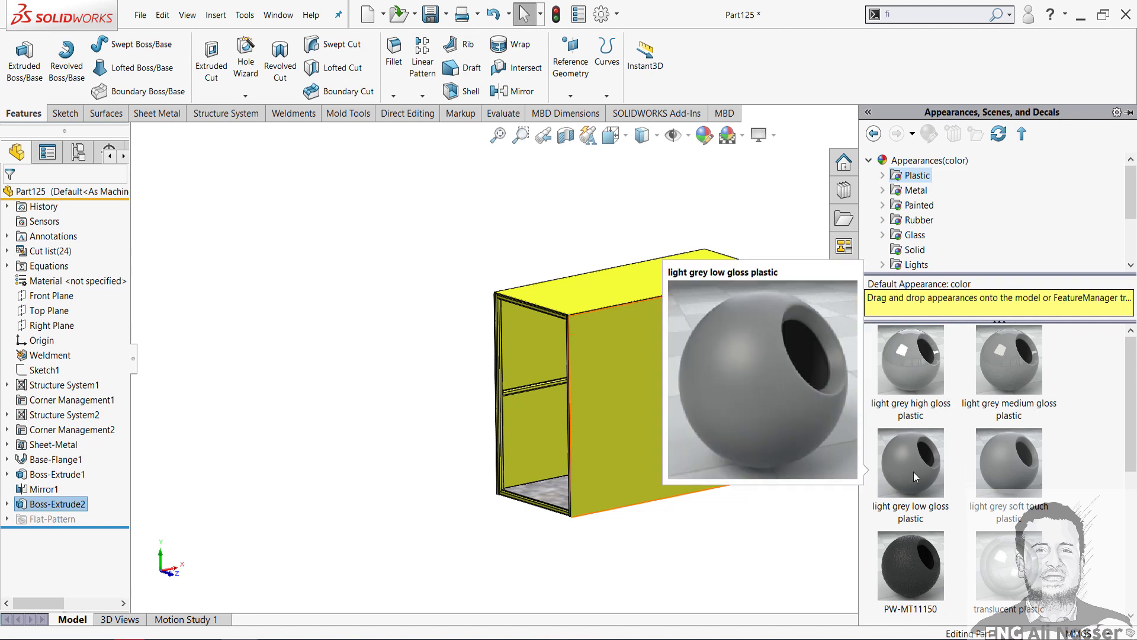
pyautogui.moveTo(914, 472); pyautogui.dragTo(658, 366)
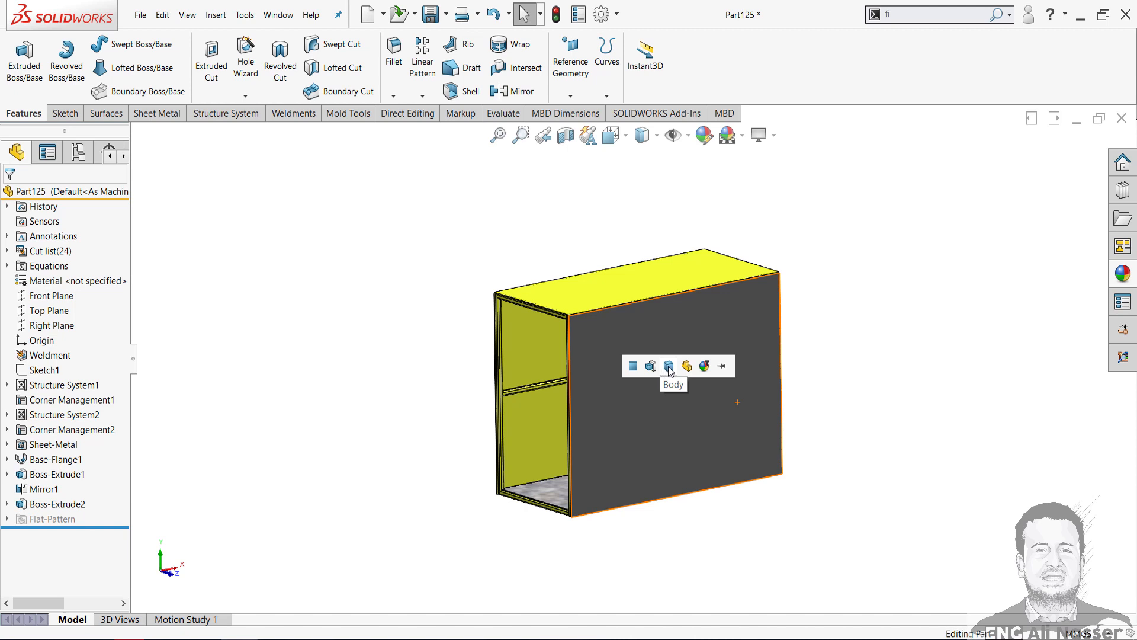
pyautogui.click(670, 367)
# Step: Apply the light grey low gloss plastic appearance to the top panel body and the rear panel
pyautogui.click(1126, 274)
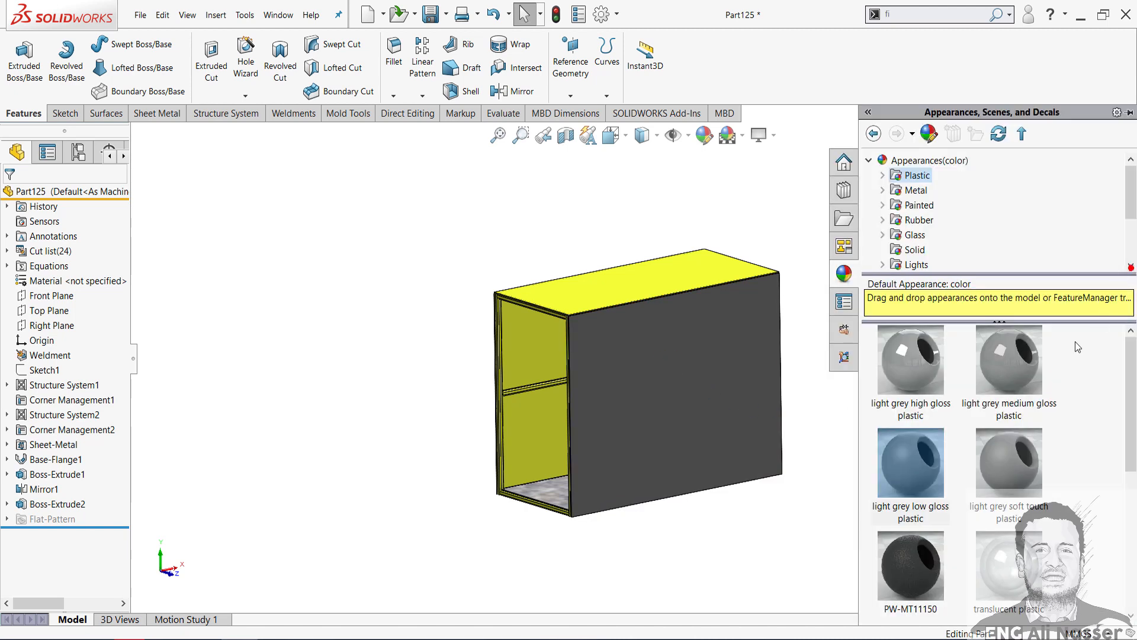
pyautogui.moveTo(932, 468); pyautogui.dragTo(623, 283)
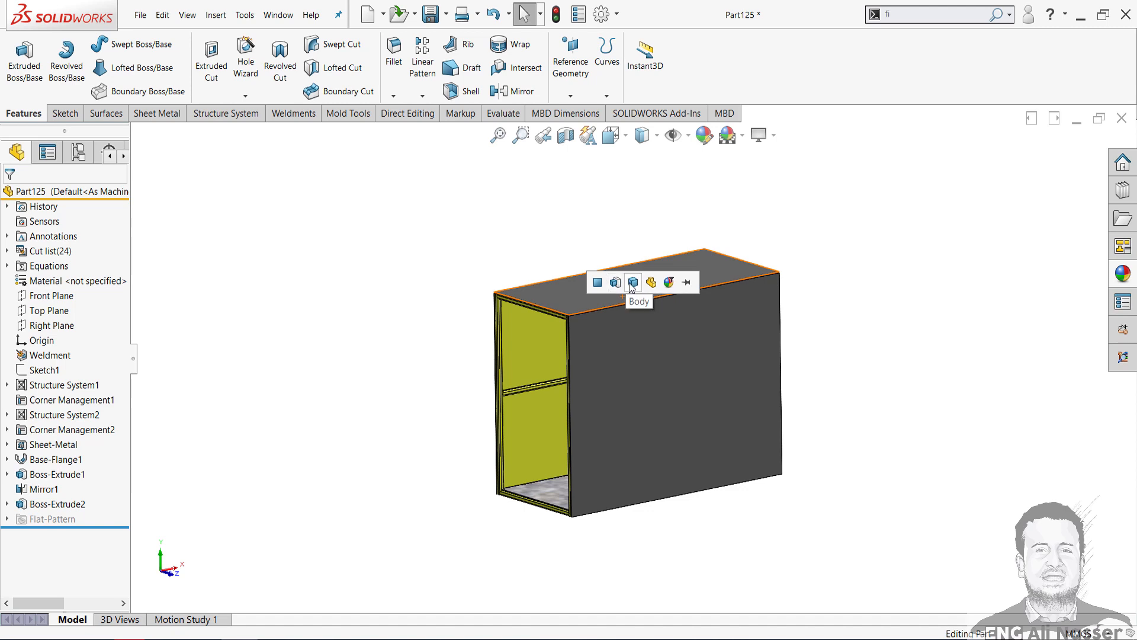
pyautogui.click(1124, 274)
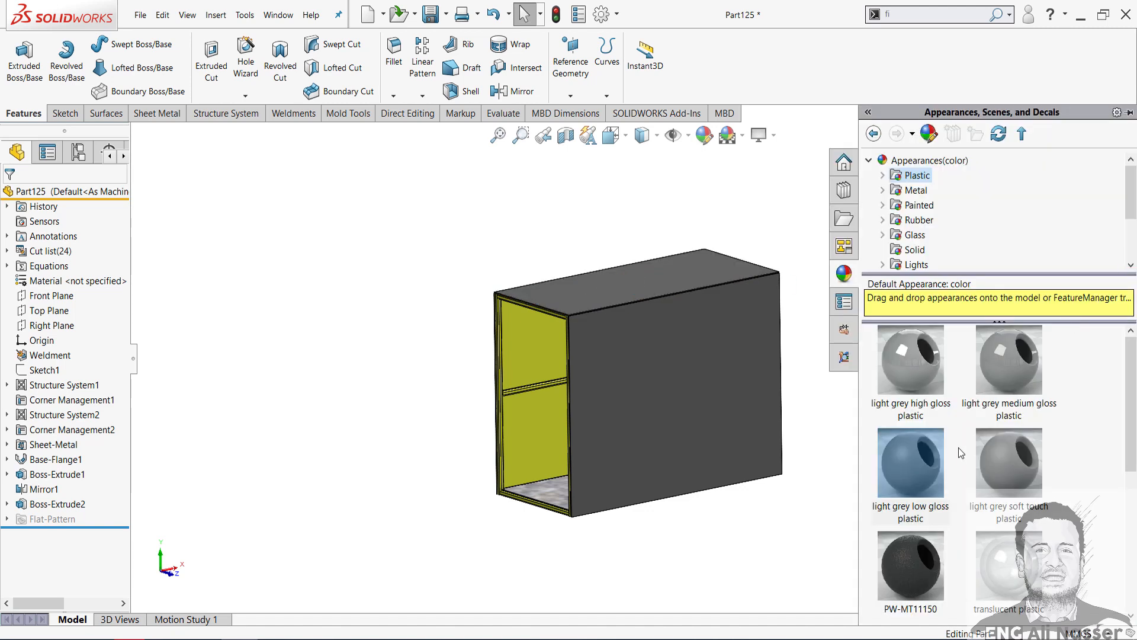
pyautogui.moveTo(912, 500); pyautogui.dragTo(544, 350)
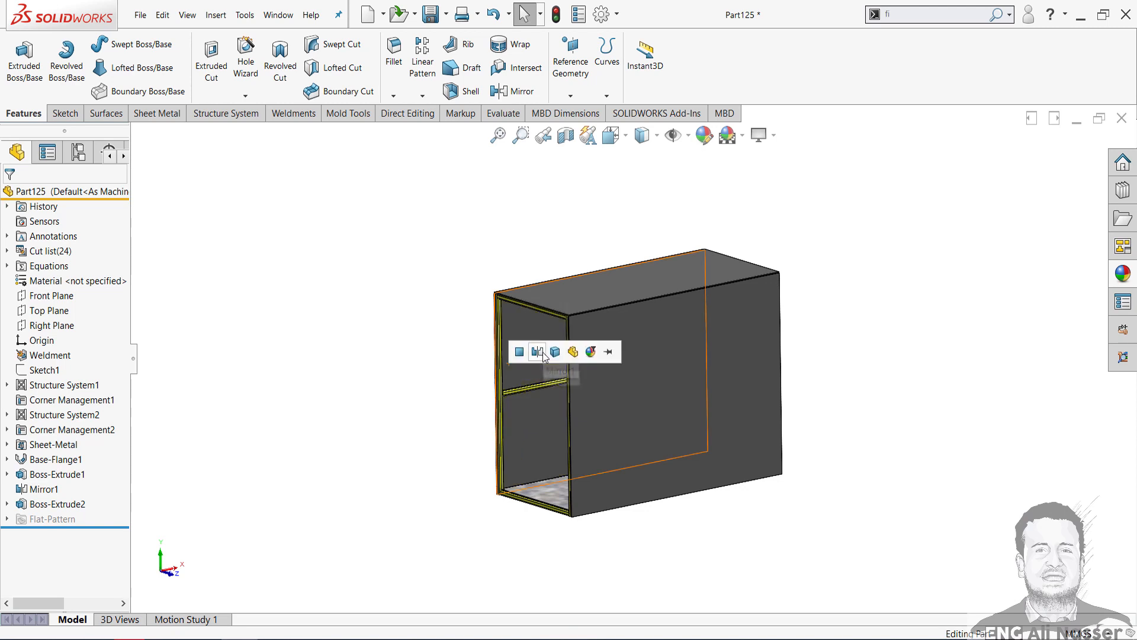
pyautogui.click(572, 351)
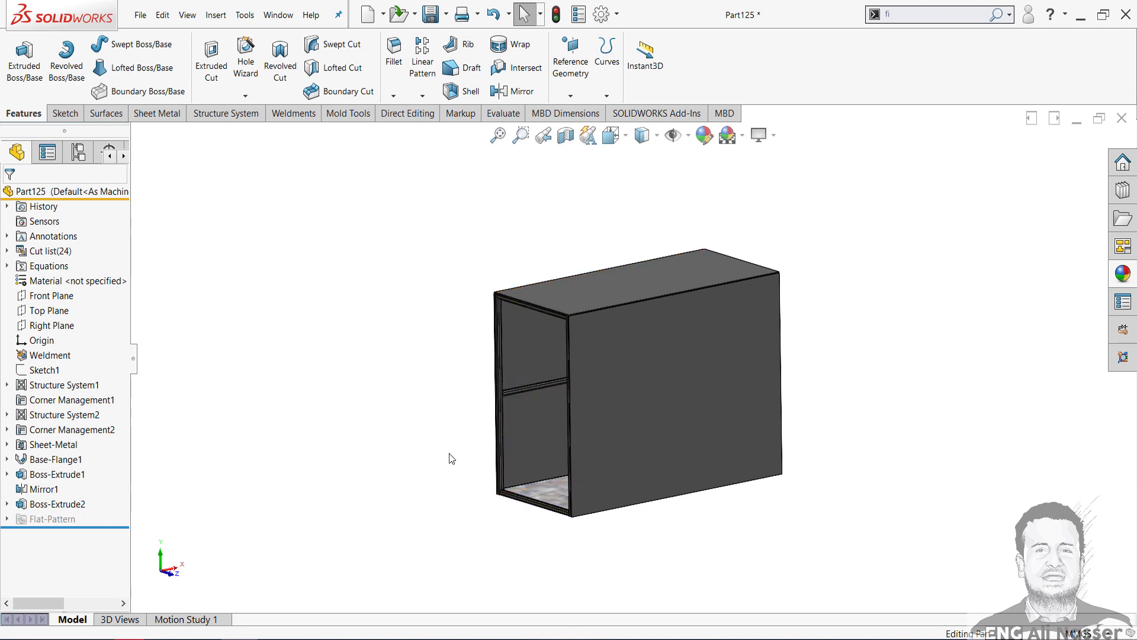
pyautogui.moveTo(448, 460); pyautogui.dragTo(480, 417, button='middle')
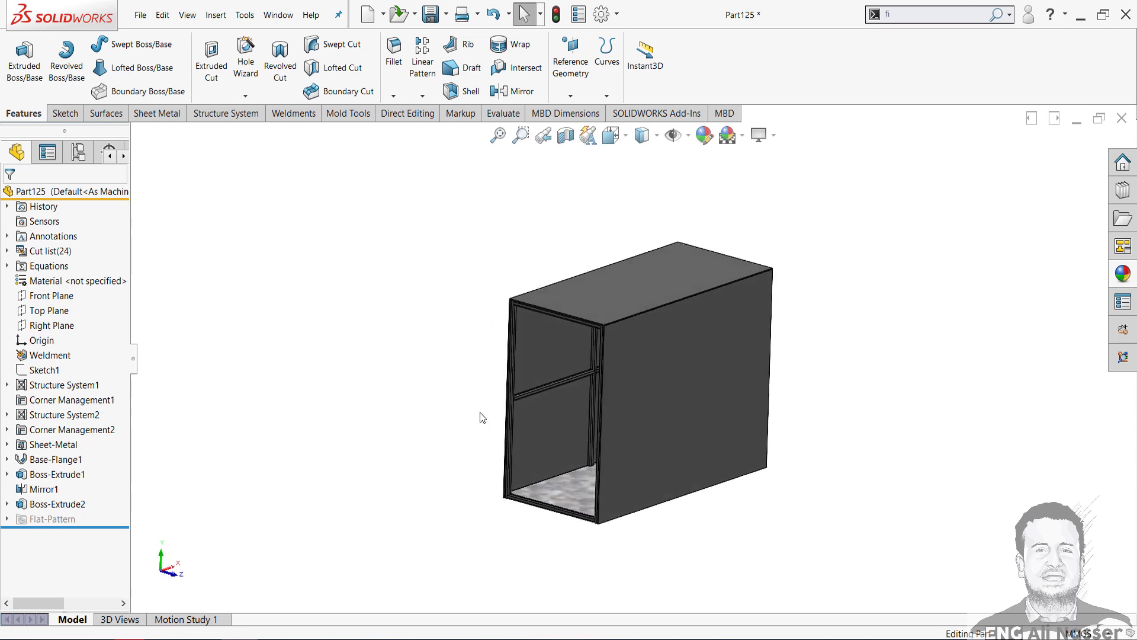
pyautogui.click(494, 14)
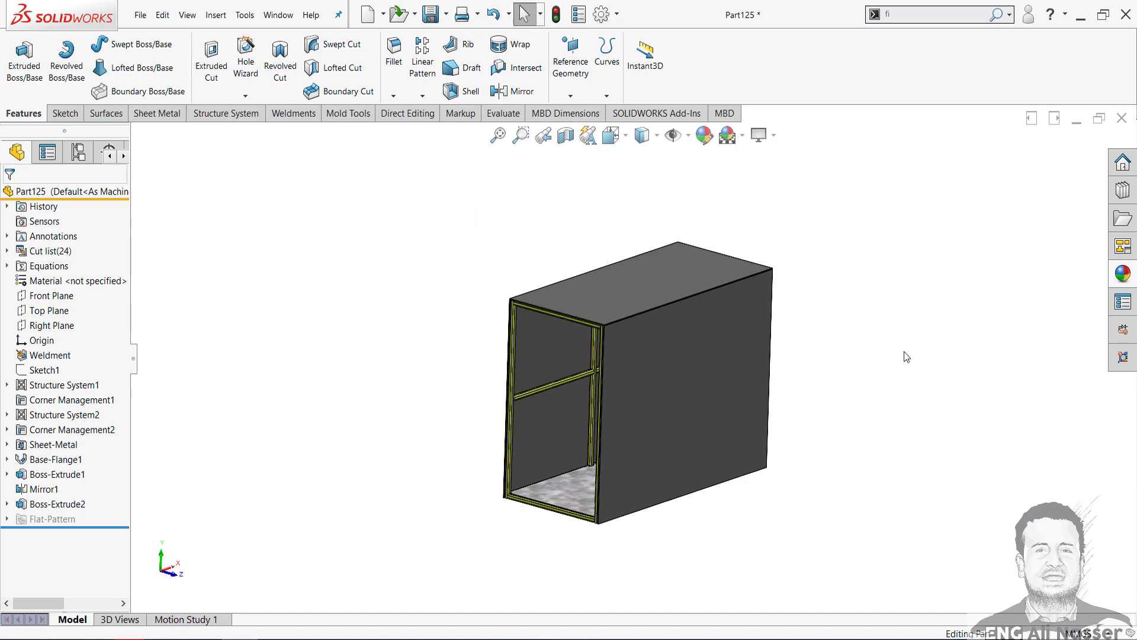
# Step: Save the part in a new folder inside the project-3 folder, replacing the default file name
pyautogui.moveTo(905, 356); pyautogui.dragTo(569, 395, button='middle')
pyautogui.scroll(-2, 570, 393)
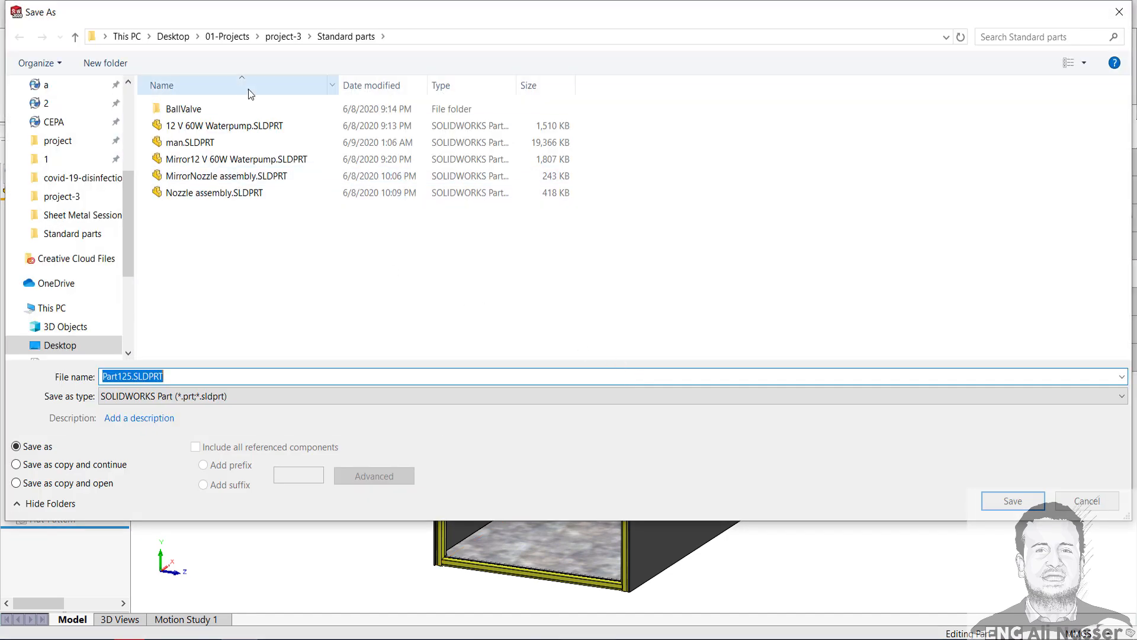
pyautogui.click(283, 37)
pyautogui.click(106, 62)
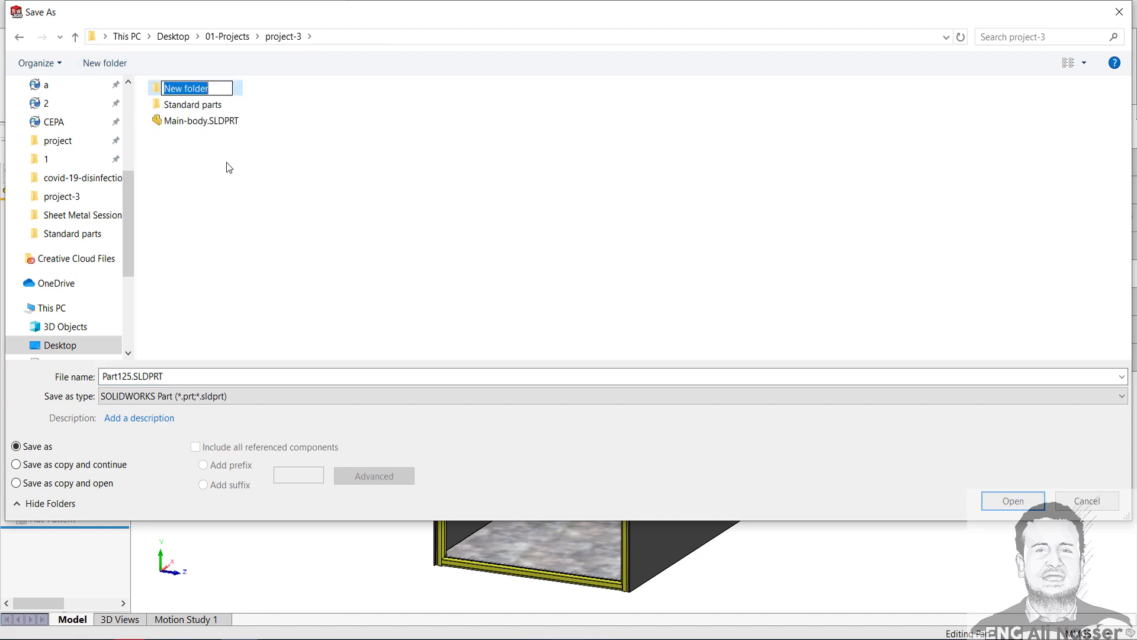
pyautogui.click(240, 90)
pyautogui.doubleClick(230, 88)
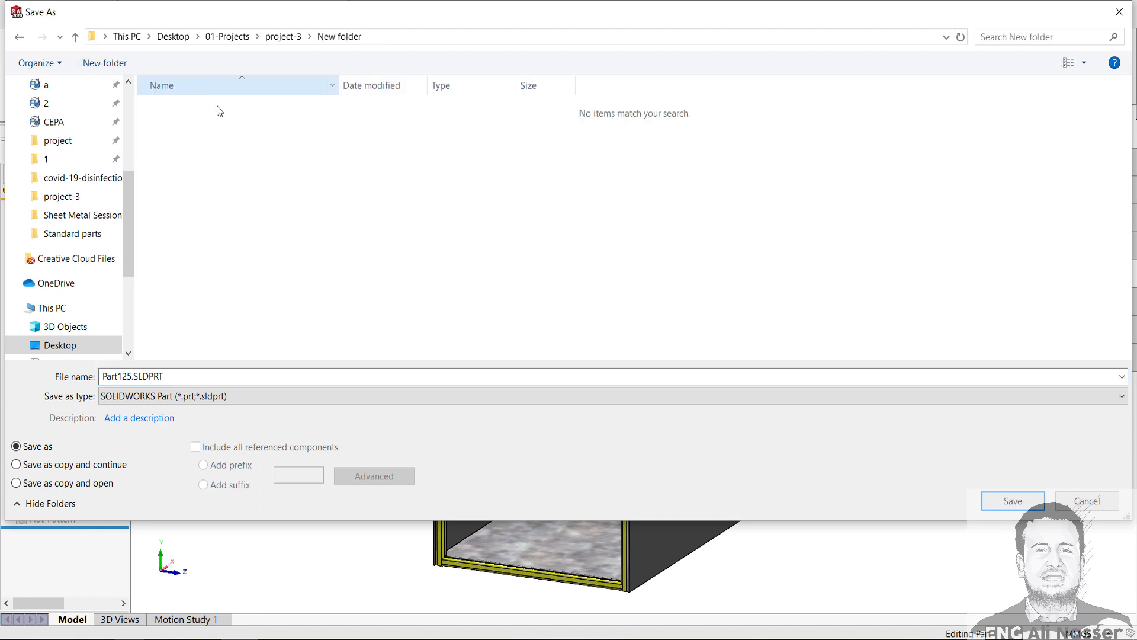
pyautogui.click(217, 376)
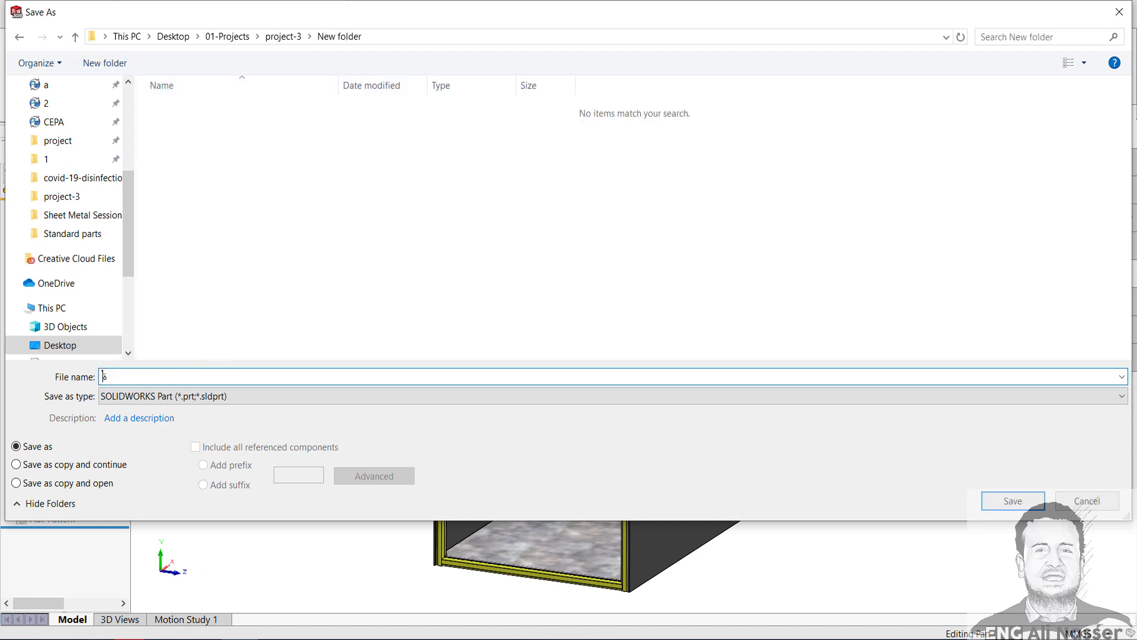
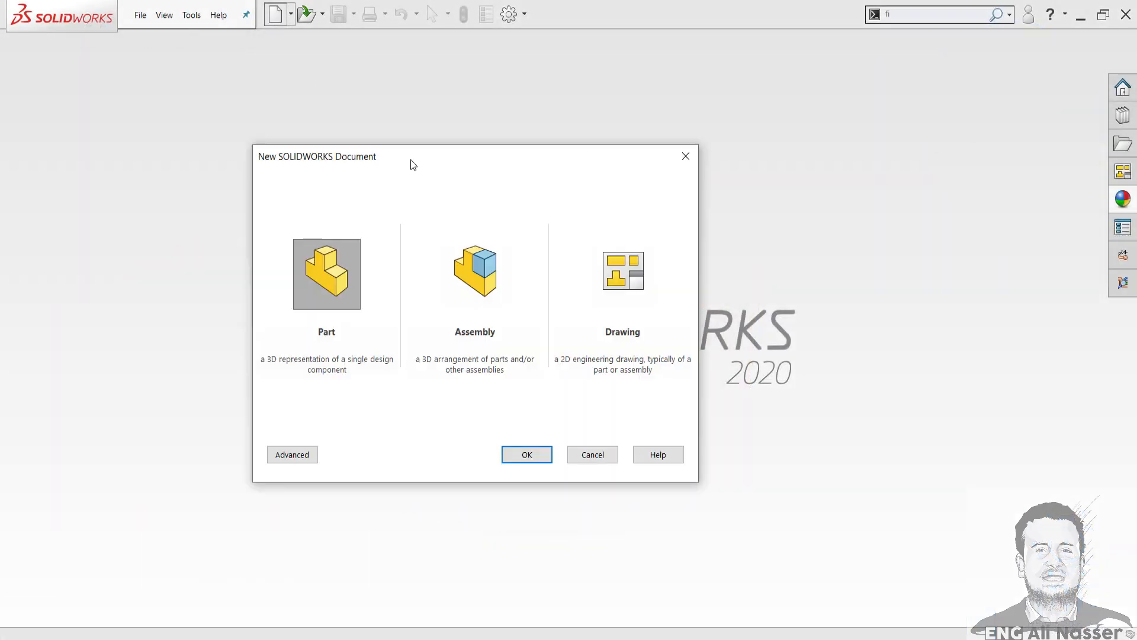
# Step: Create a new part document and start a sketch on the Top Plane
pyautogui.doubleClick(347, 289)
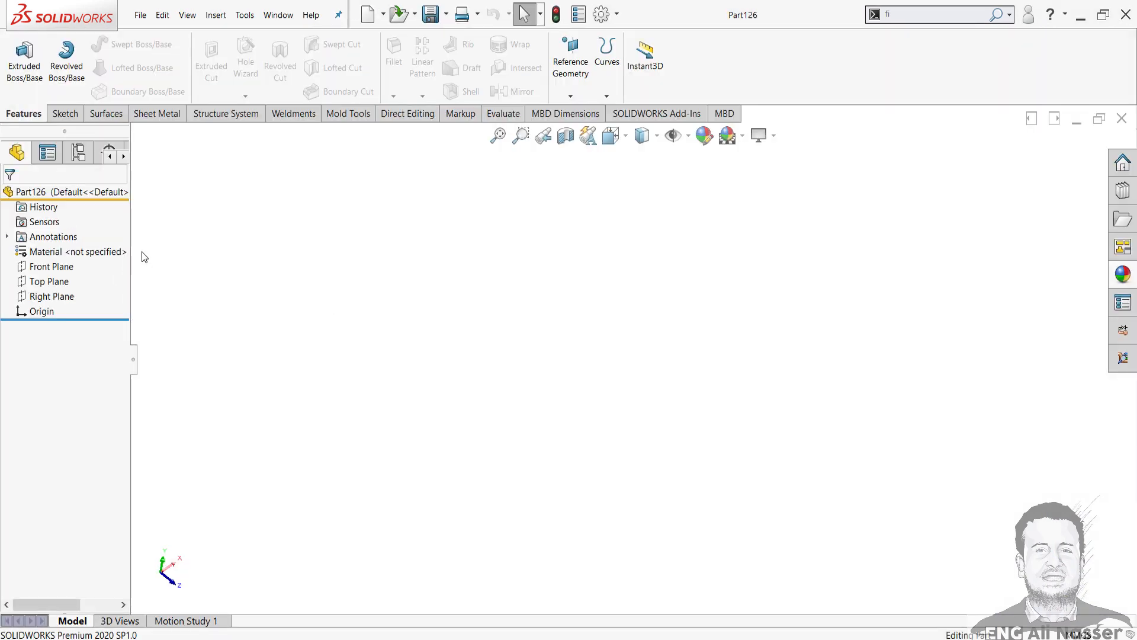
pyautogui.click(61, 286)
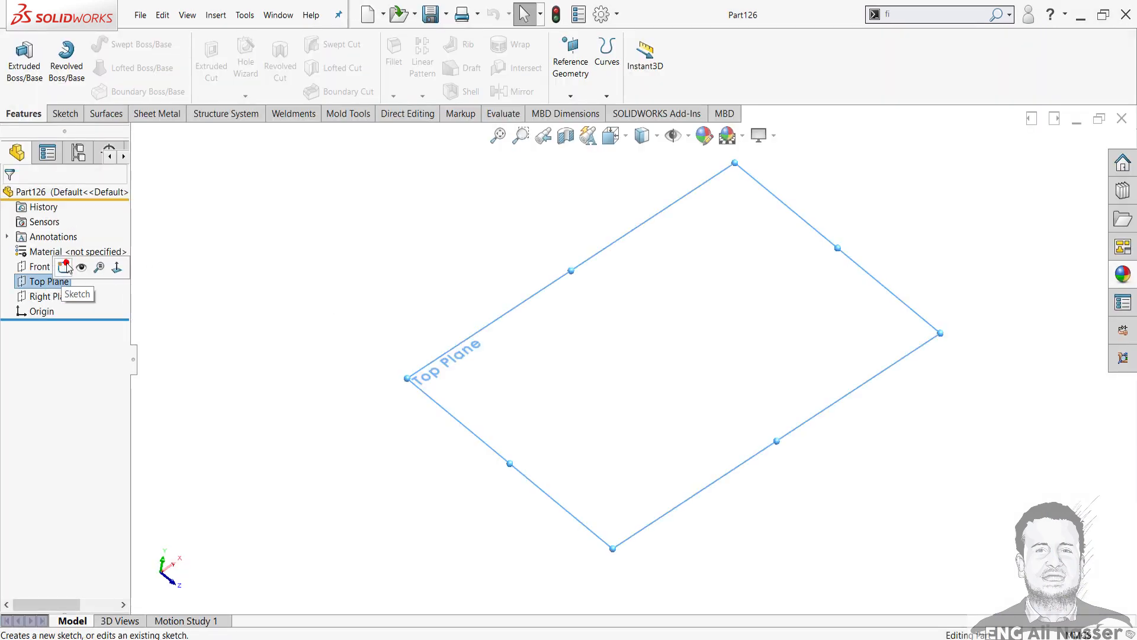
pyautogui.click(64, 266)
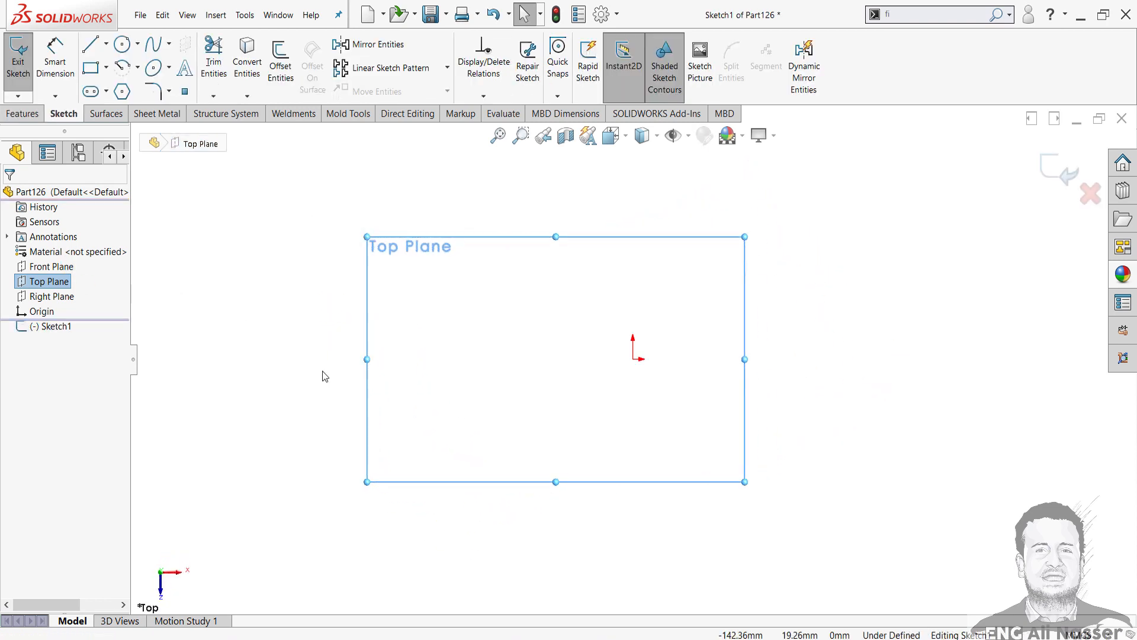
# Step: Draw a center rectangle about 217 mm wide, centered on the origin
pyautogui.moveTo(325, 391); pyautogui.dragTo(344, 406, button='right')
pyautogui.click(58, 244)
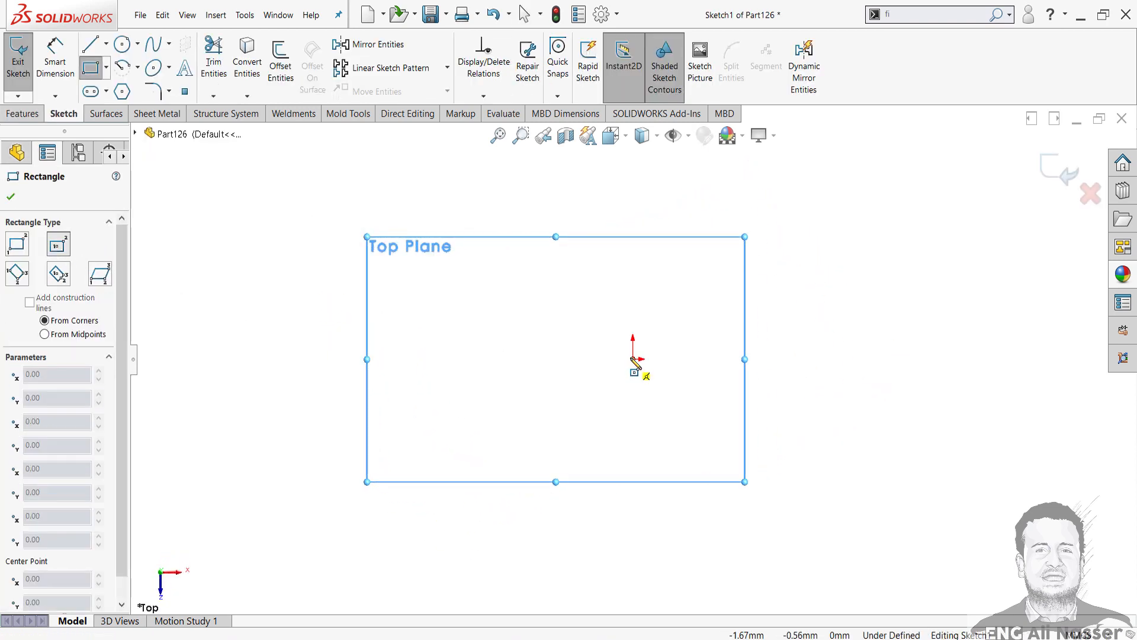
pyautogui.click(633, 359)
pyautogui.click(865, 267)
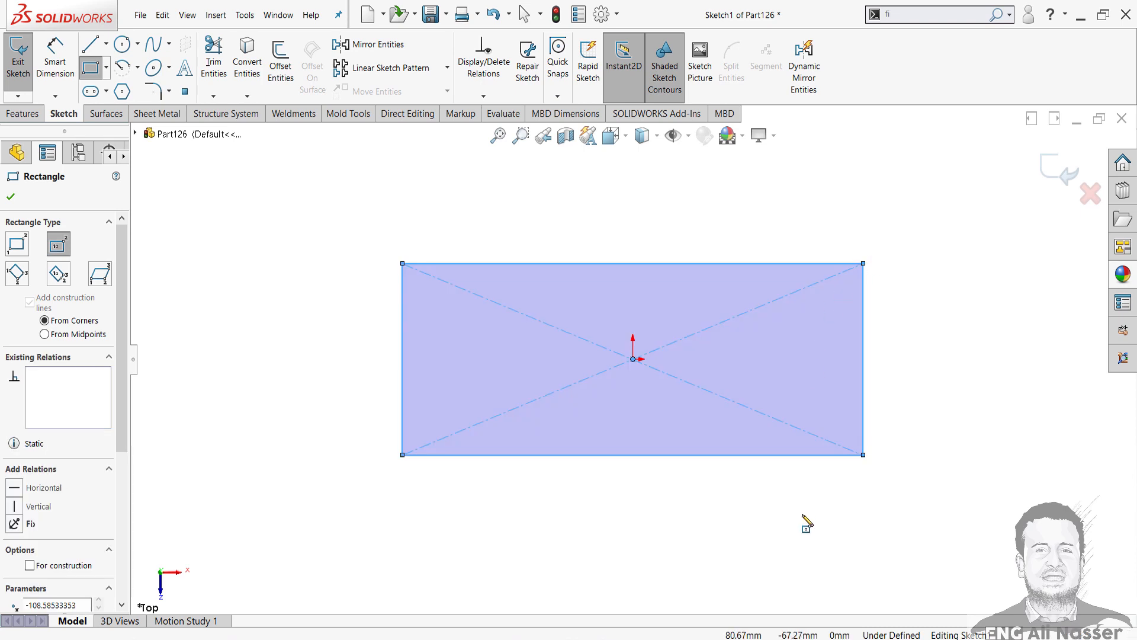
# Step: Dimension the rectangle's horizontal side and set its length to 80 cm
pyautogui.moveTo(808, 520); pyautogui.dragTo(804, 465, button='right')
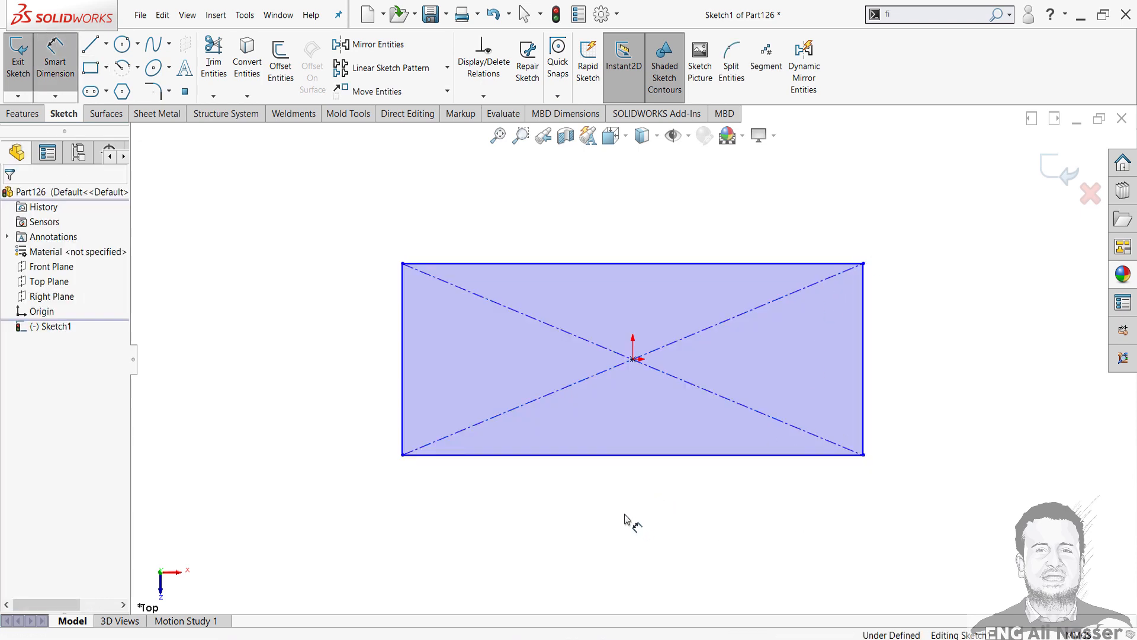
pyautogui.click(630, 483)
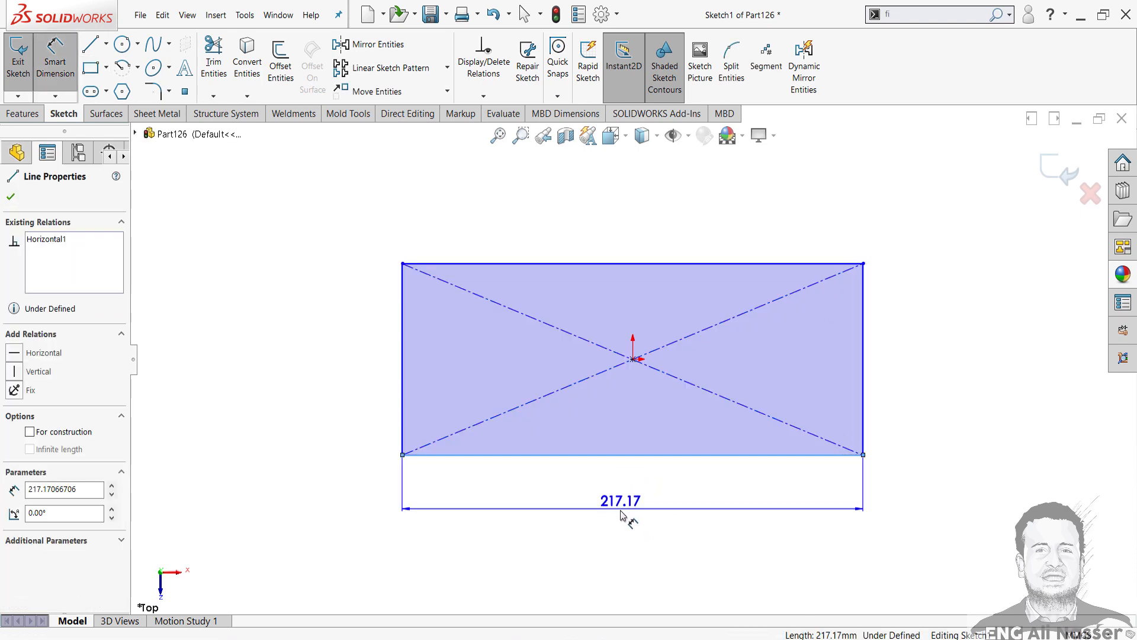
pyautogui.click(619, 517)
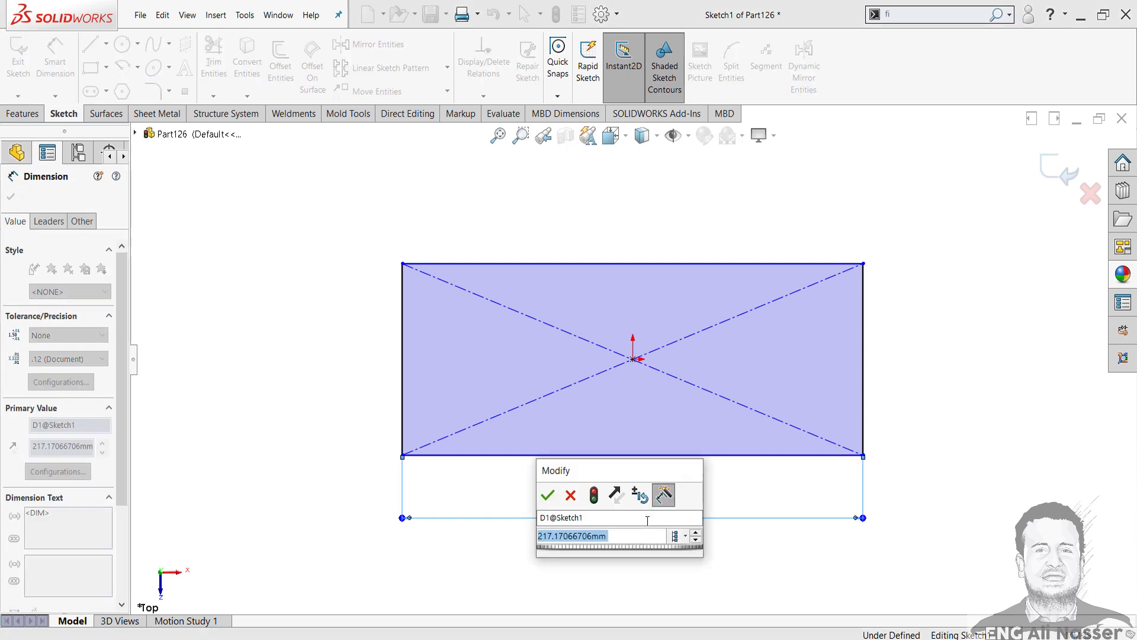
pyautogui.write('80')
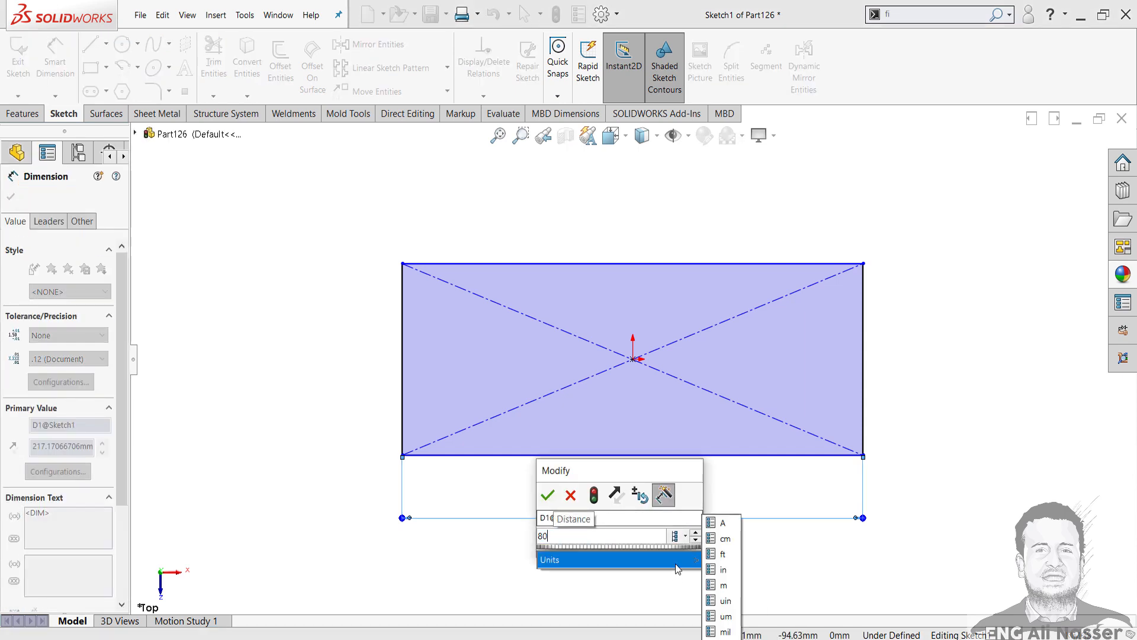
pyautogui.click(725, 539)
pyautogui.click(547, 495)
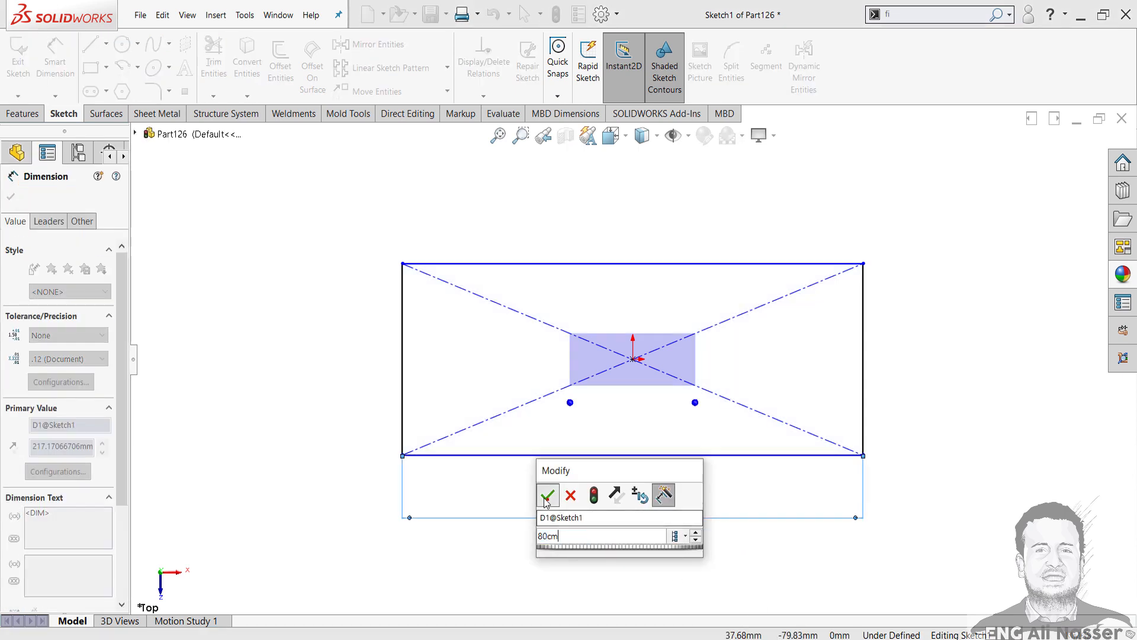
# Step: Dimension the rectangle's vertical side and set its length to 60 cm
pyautogui.click(401, 372)
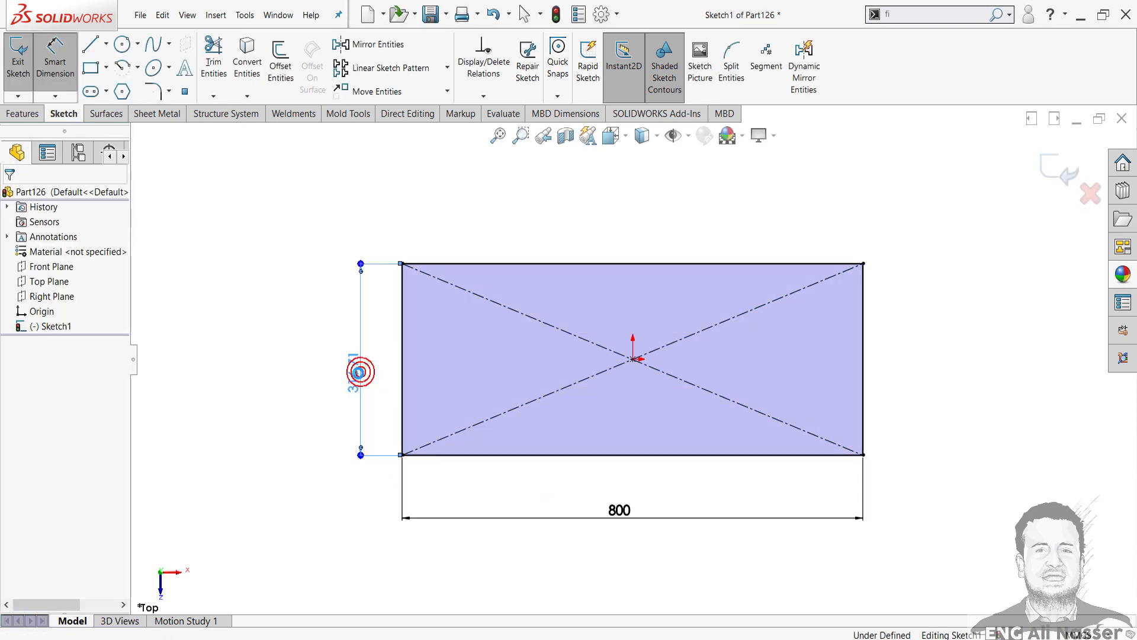
pyautogui.click(360, 372)
pyautogui.write('60')
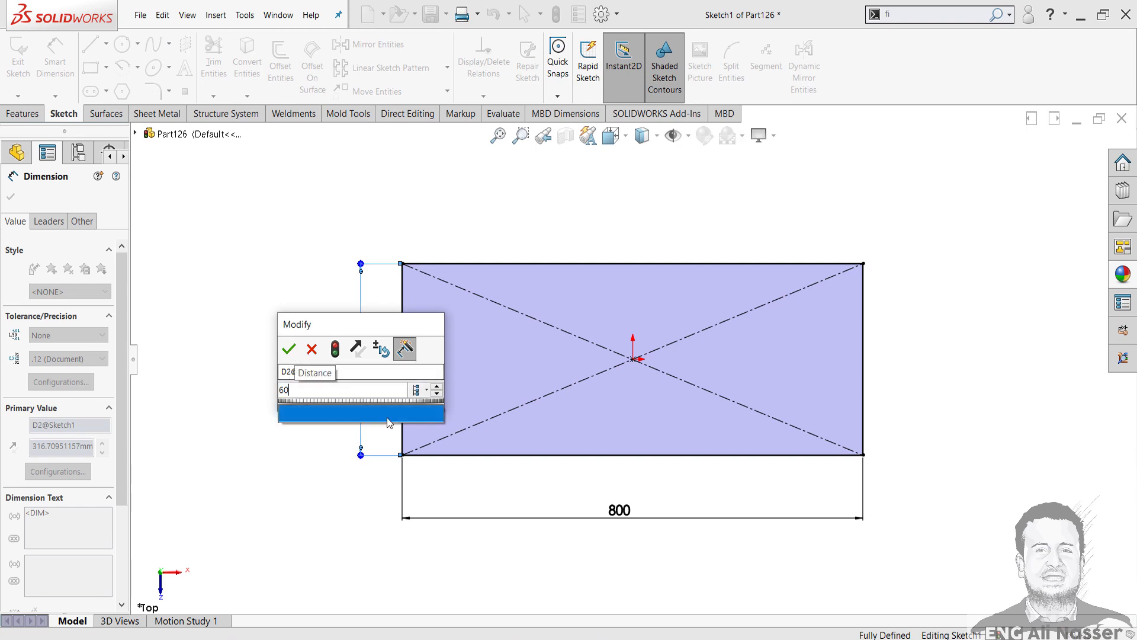
pyautogui.moveTo(415, 413)
pyautogui.click(462, 477)
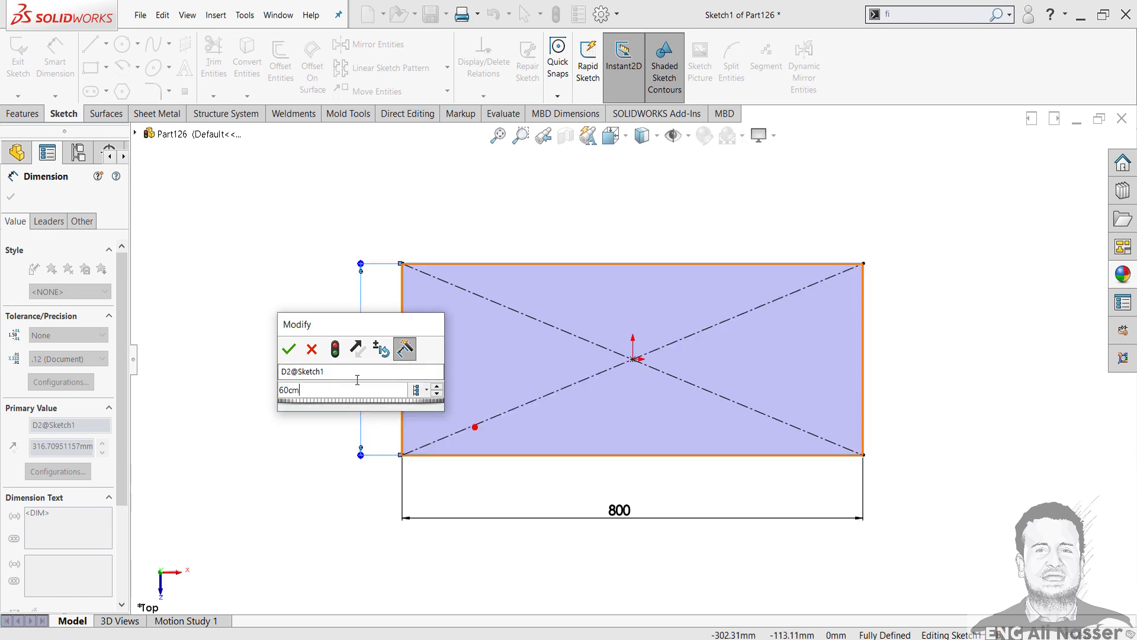
pyautogui.click(289, 350)
pyautogui.click(320, 439)
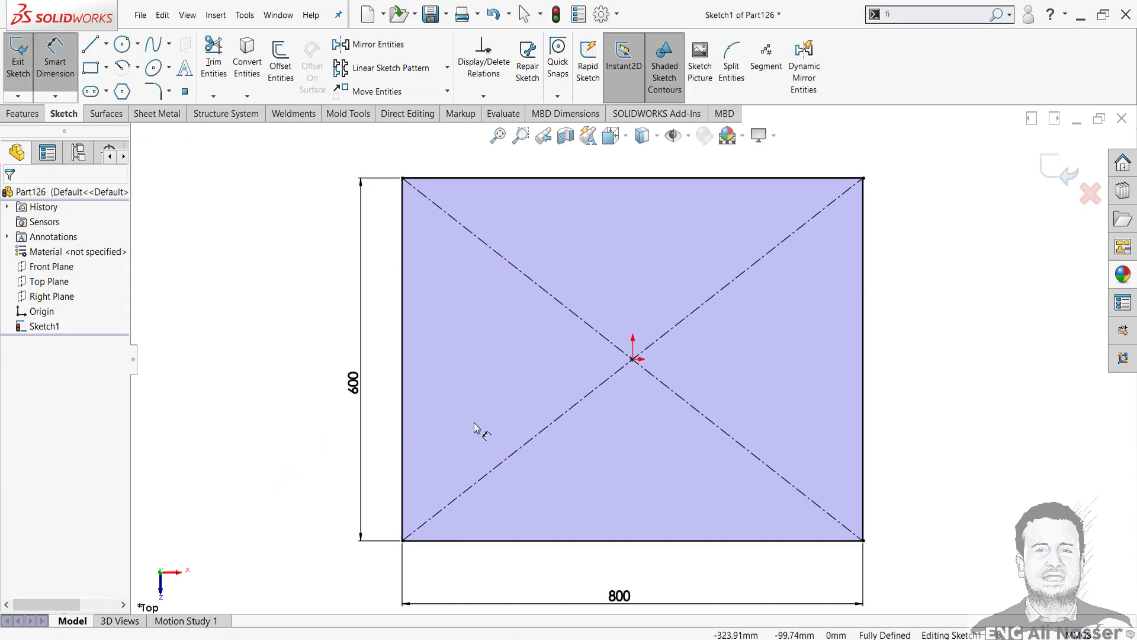
# Step: Exit the sketch and set up a blind boss extrusion of the rectangle with a depth of 30 cm
pyautogui.press('f')
pyautogui.moveTo(554, 452); pyautogui.dragTo(894, 140, button='middle')
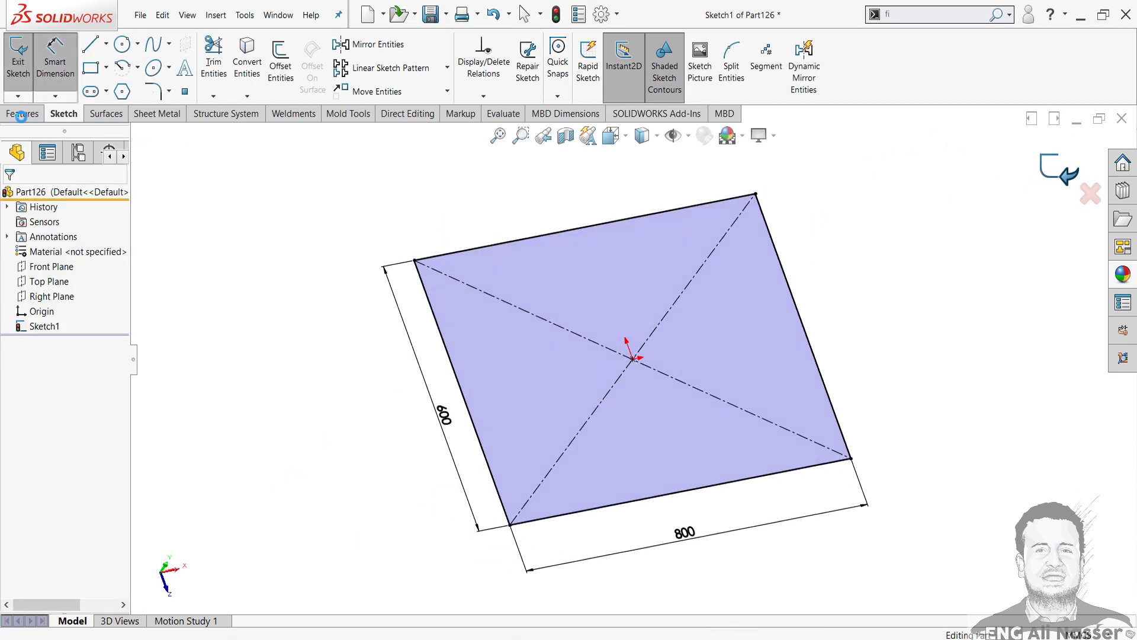
pyautogui.click(15, 56)
pyautogui.click(16, 55)
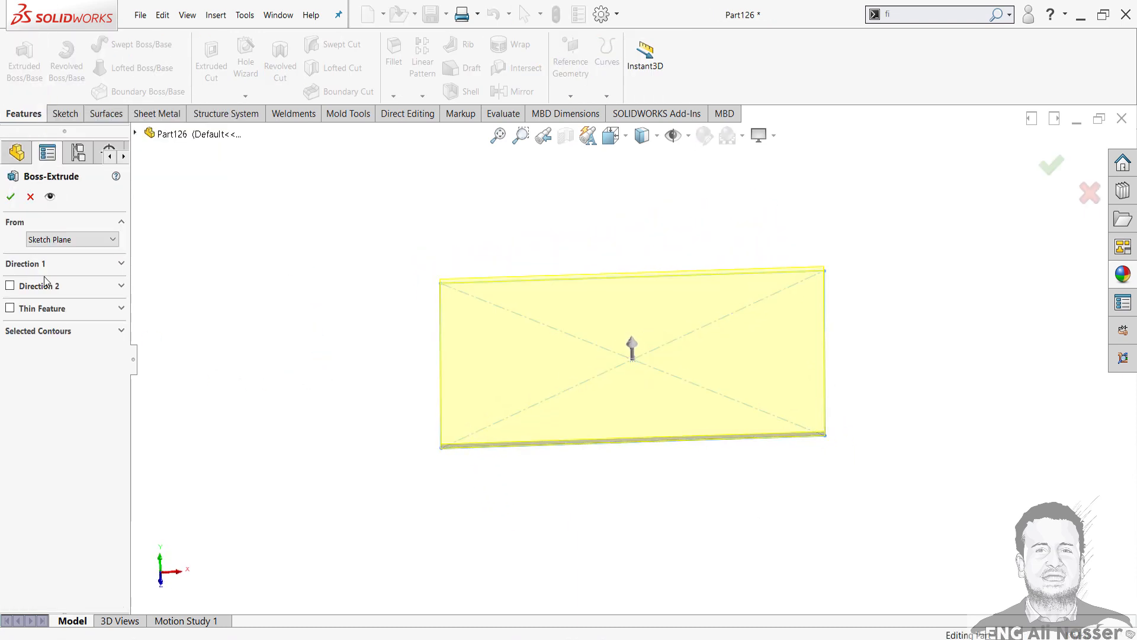
pyautogui.click(78, 264)
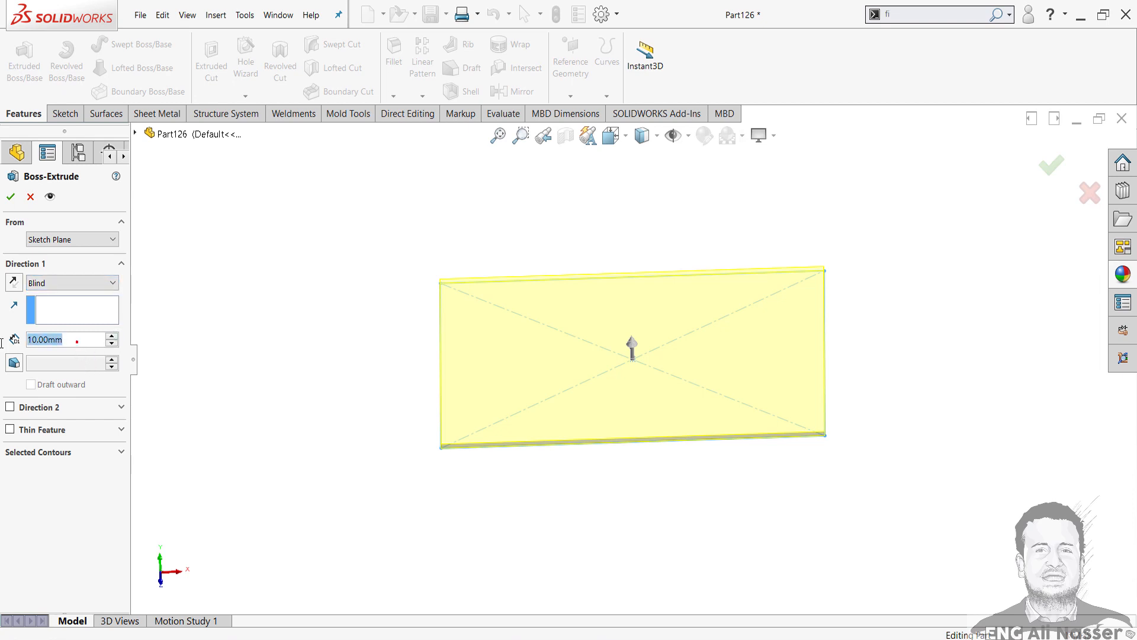
pyautogui.write('30')
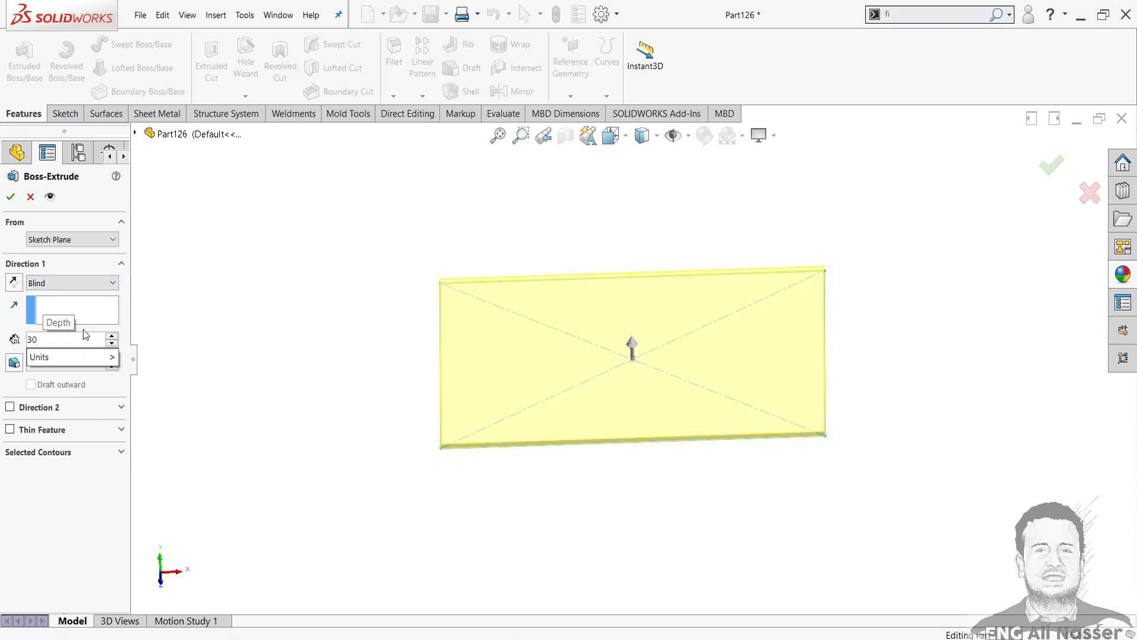
pyautogui.moveTo(85, 362)
pyautogui.click(141, 373)
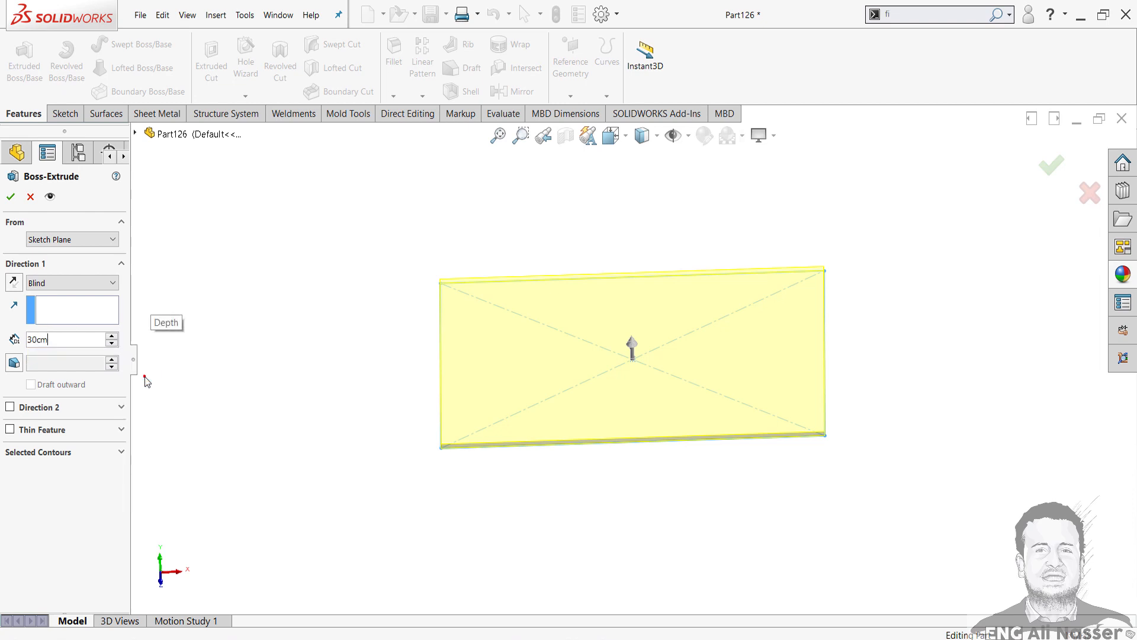
pyautogui.click(189, 334)
# Step: Add a 3° outward draft to the extrusion and finish the boss
pyautogui.click(15, 363)
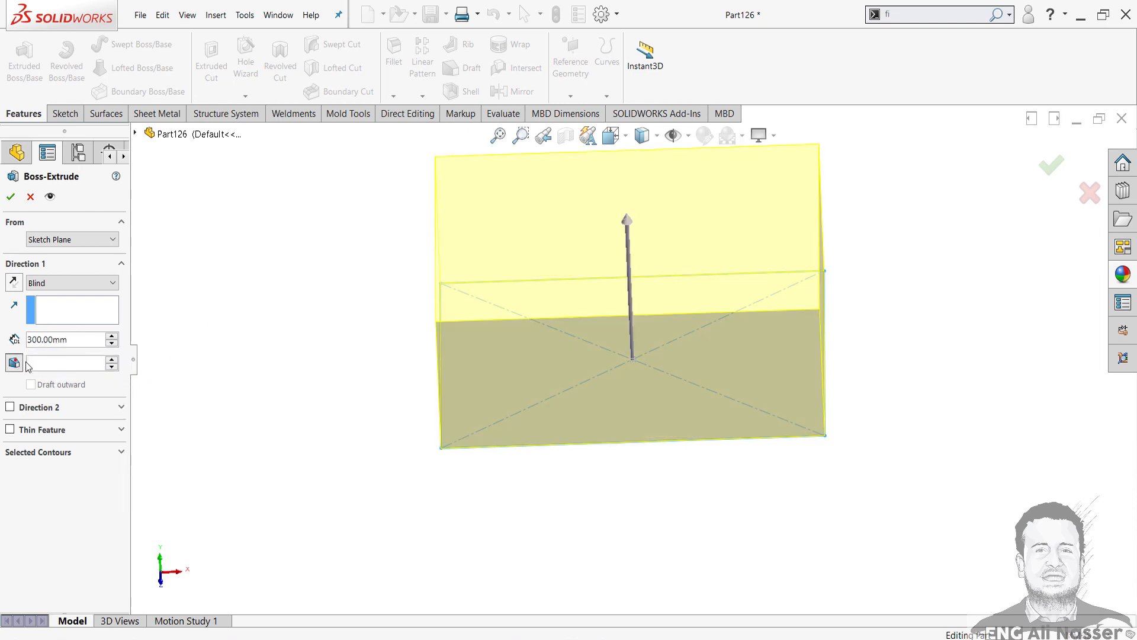
pyautogui.moveTo(373, 432); pyautogui.dragTo(366, 344, button='middle')
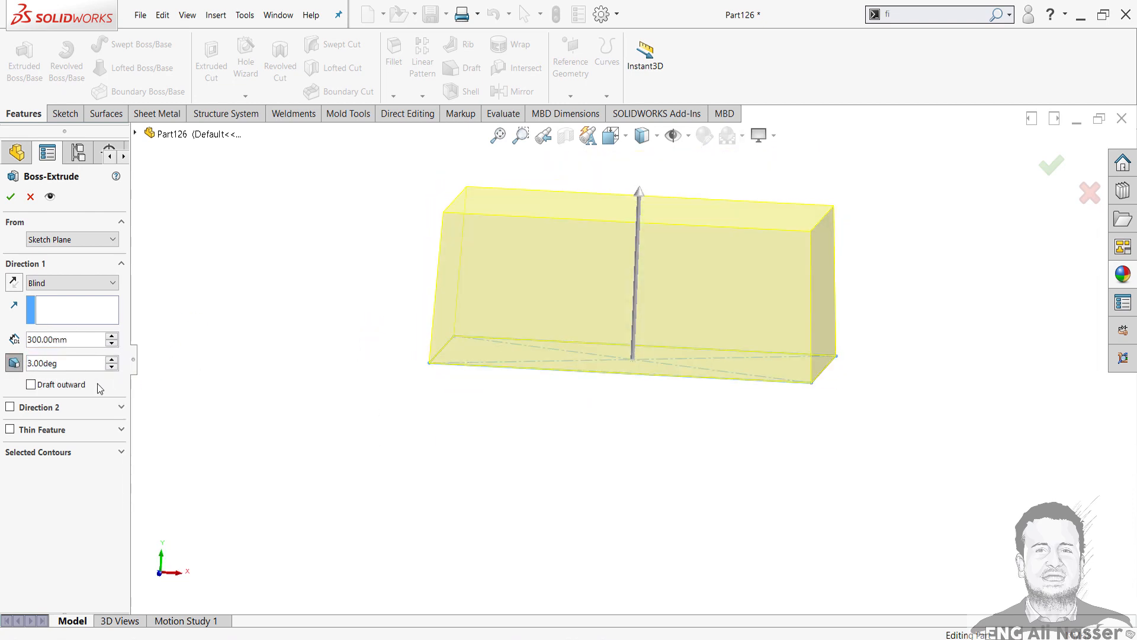
pyautogui.click(31, 384)
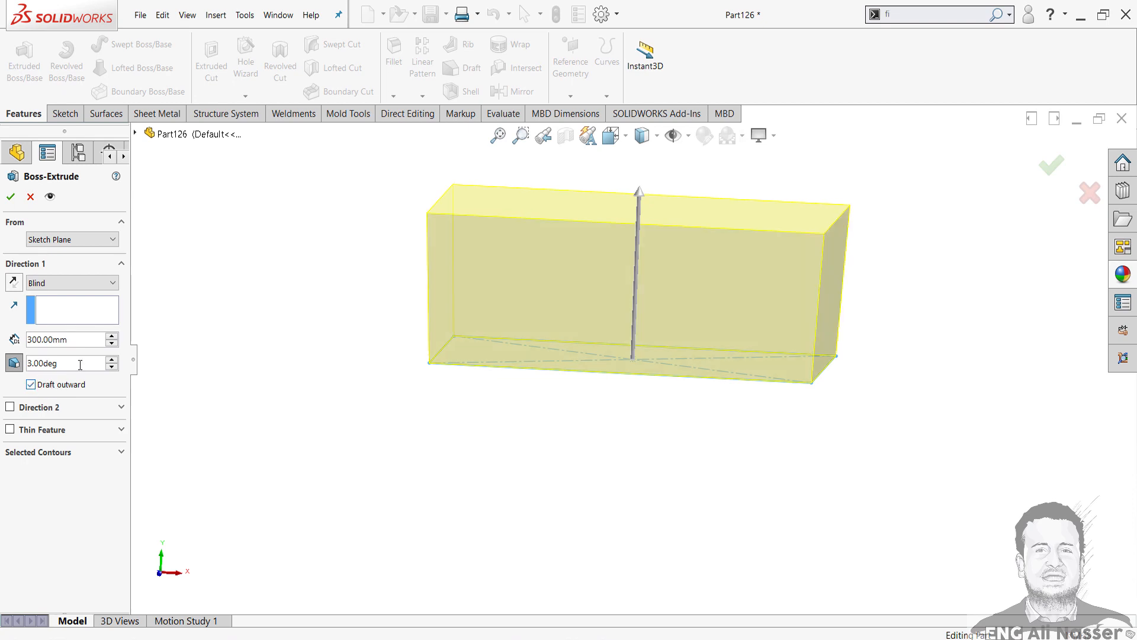
pyautogui.doubleClick(37, 363)
pyautogui.click(9, 198)
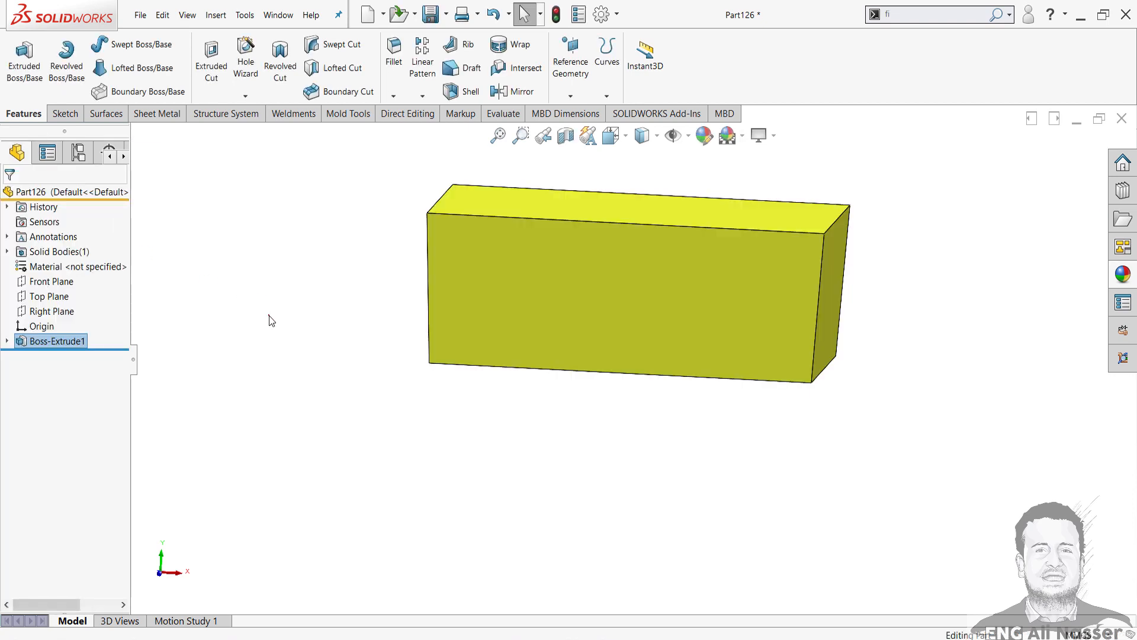
pyautogui.moveTo(269, 317); pyautogui.dragTo(468, 257, button='middle')
pyautogui.click(579, 270)
pyautogui.click(631, 243)
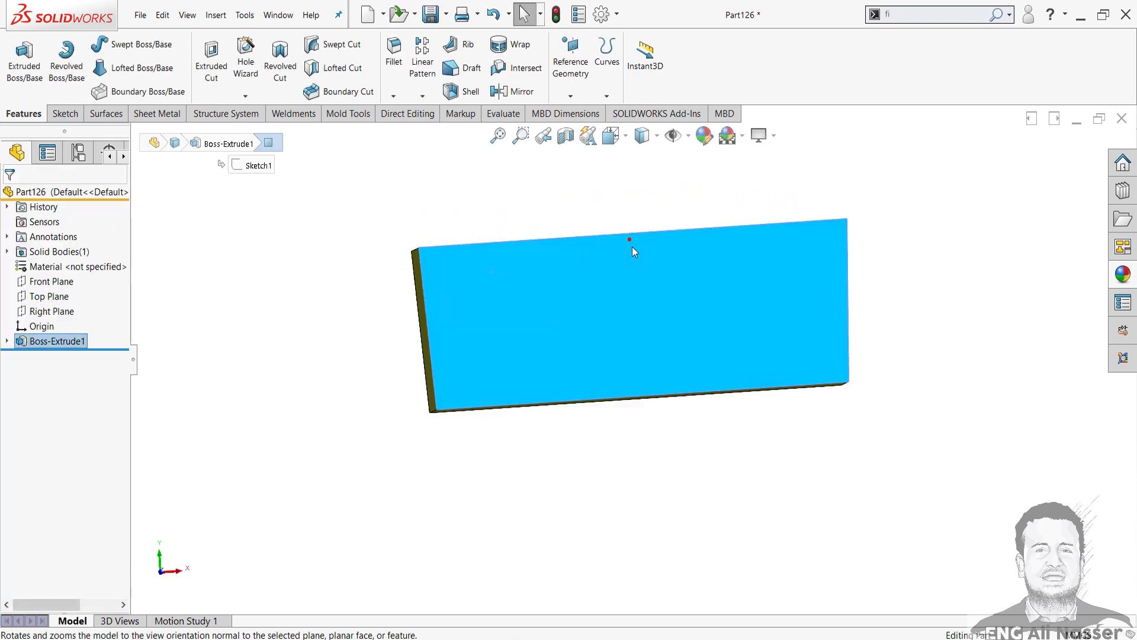
pyautogui.moveTo(855, 407); pyautogui.dragTo(843, 449, button='middle')
pyautogui.scroll(2, 844, 449)
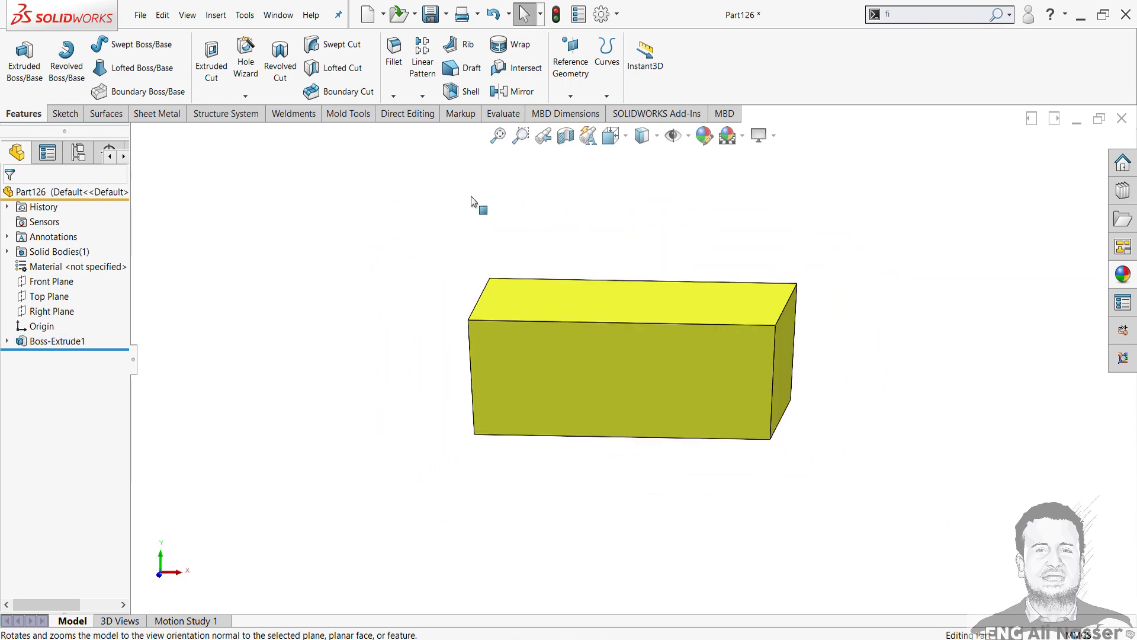
# Step: Shell the drafted block with a 3 mm wall thickness, with the shell preview turned on
pyautogui.click(459, 94)
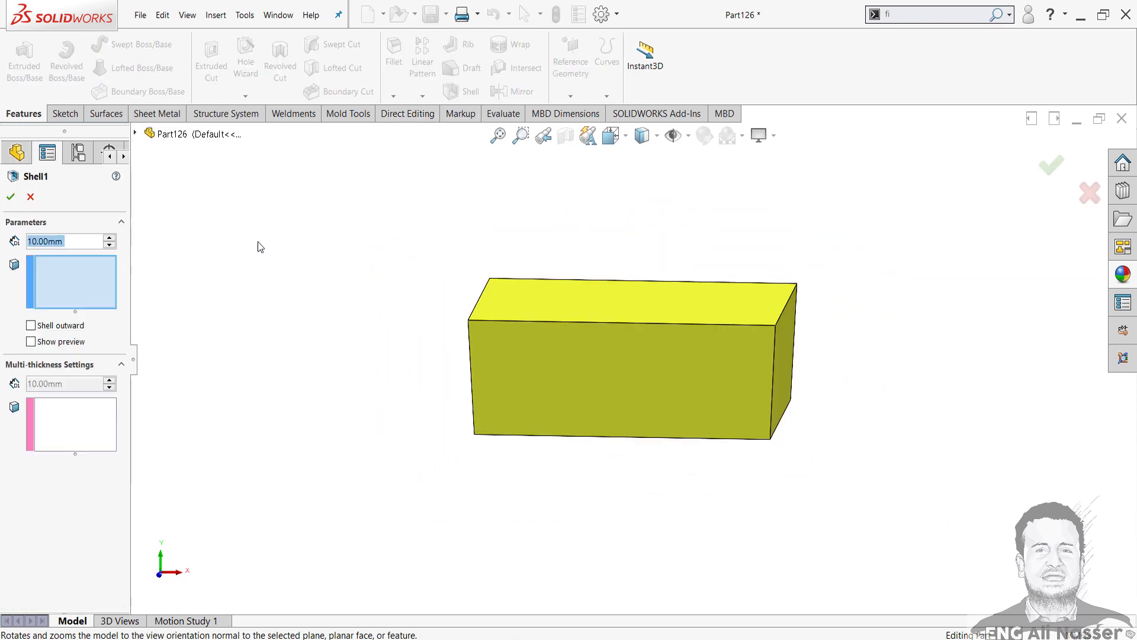
pyautogui.moveTo(537, 306); pyautogui.dragTo(507, 334, button='middle')
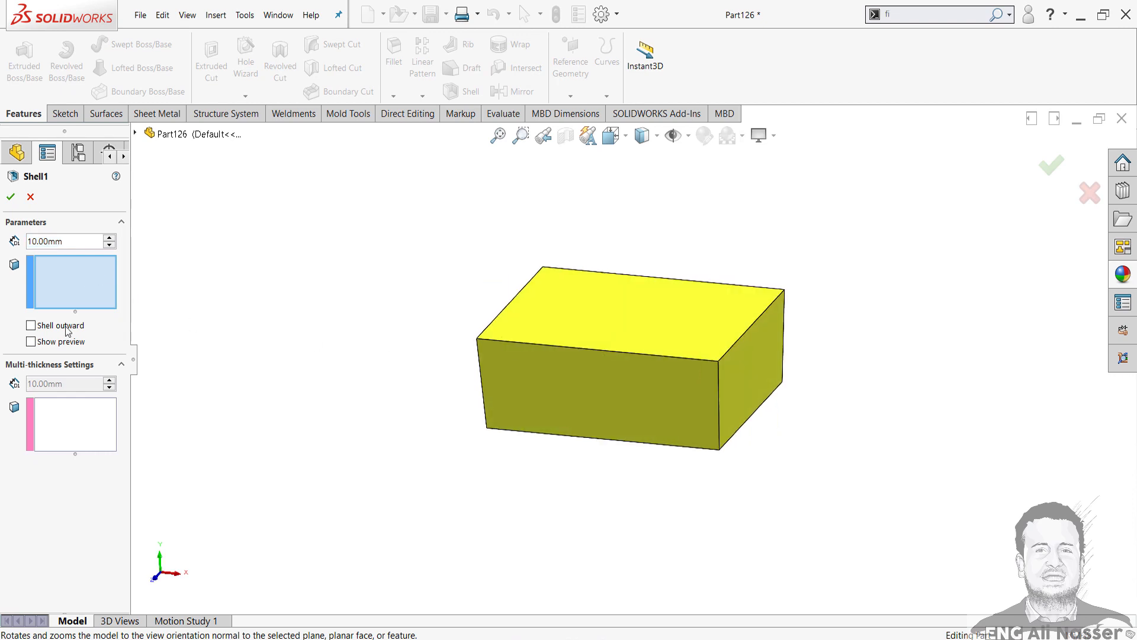
pyautogui.click(67, 347)
pyautogui.moveTo(399, 363); pyautogui.dragTo(411, 332, button='middle')
pyautogui.scroll(5, 563, 340)
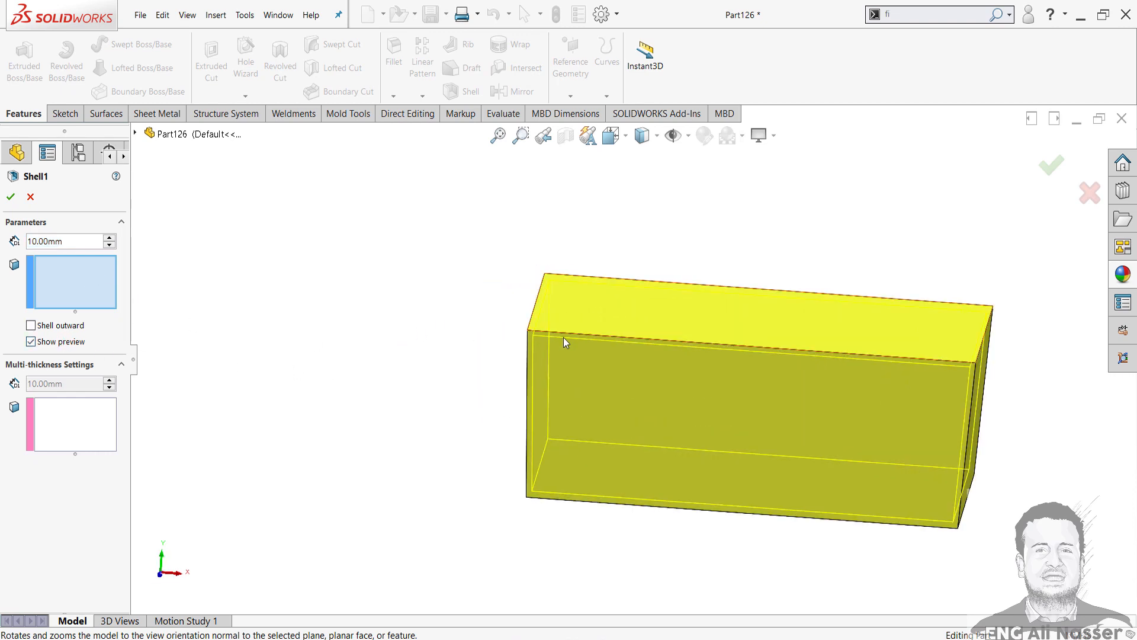
pyautogui.moveTo(575, 324); pyautogui.dragTo(561, 334, button='middle')
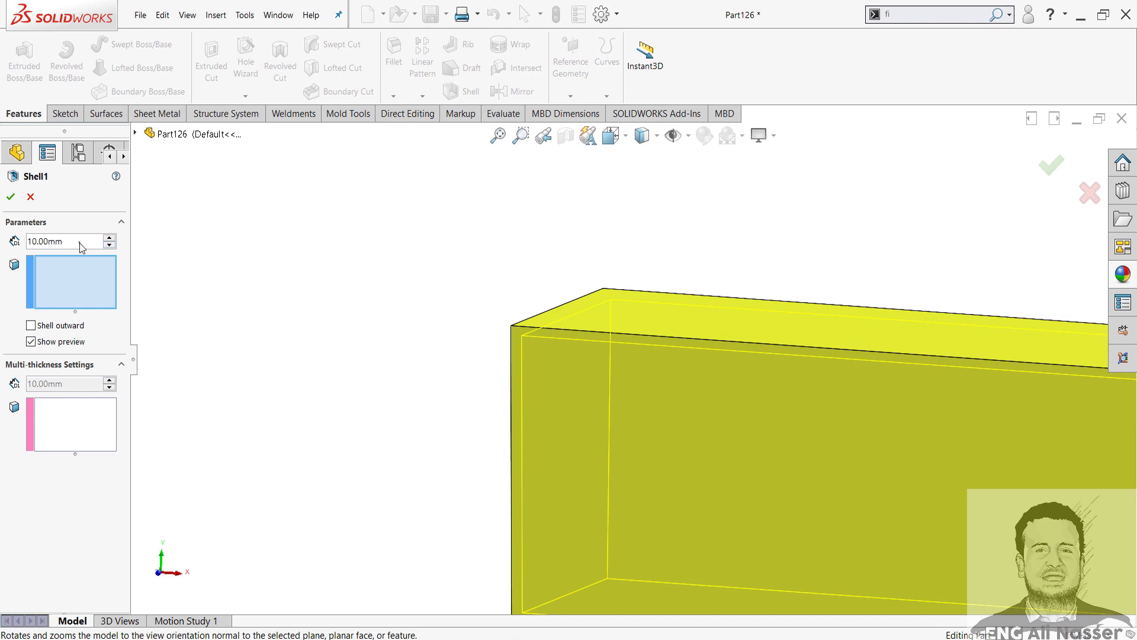
pyautogui.moveTo(75, 242); pyautogui.dragTo(1, 243)
pyautogui.write('3')
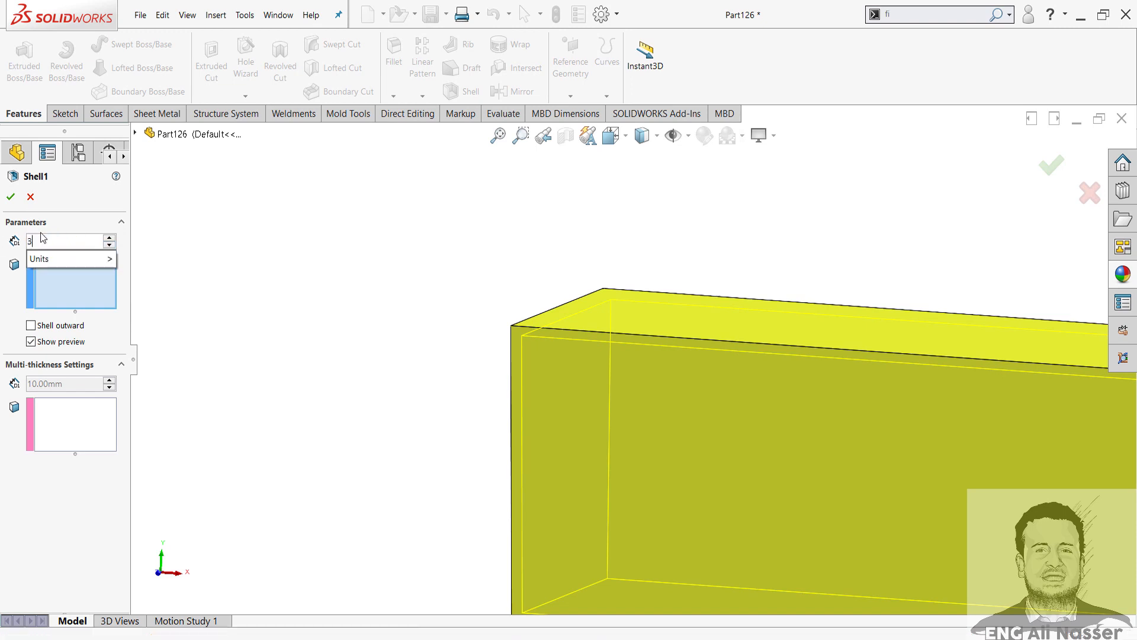
pyautogui.click(10, 197)
pyautogui.scroll(3, 633, 359)
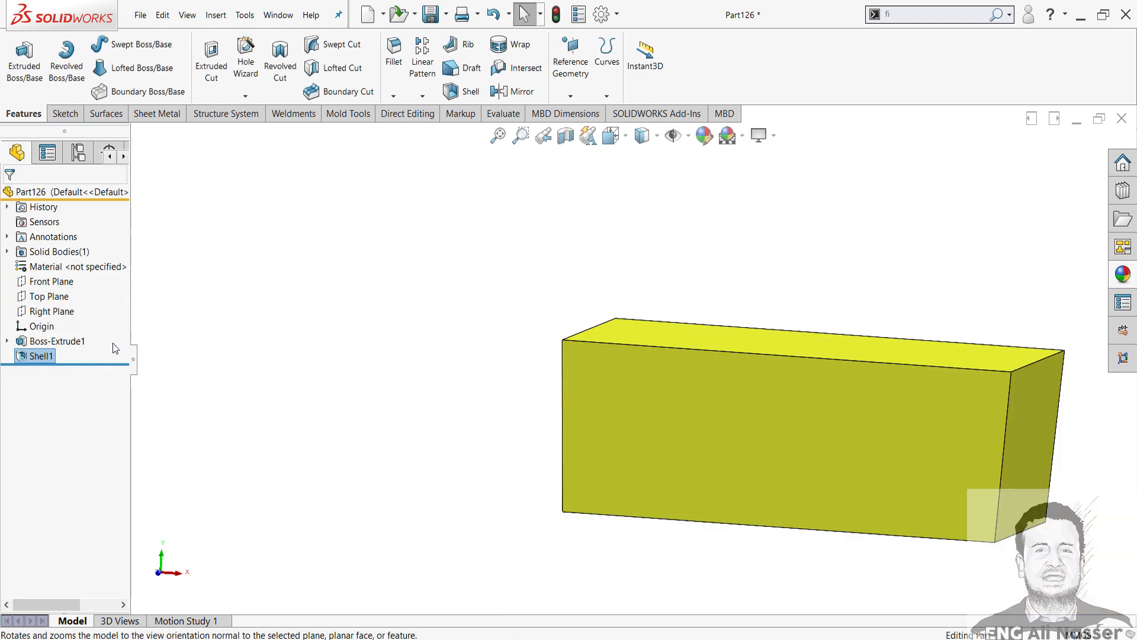
# Step: Edit the shell feature to remove the block's larger upper face, making an open-topped box
pyautogui.rightClick(22, 355)
pyautogui.click(45, 332)
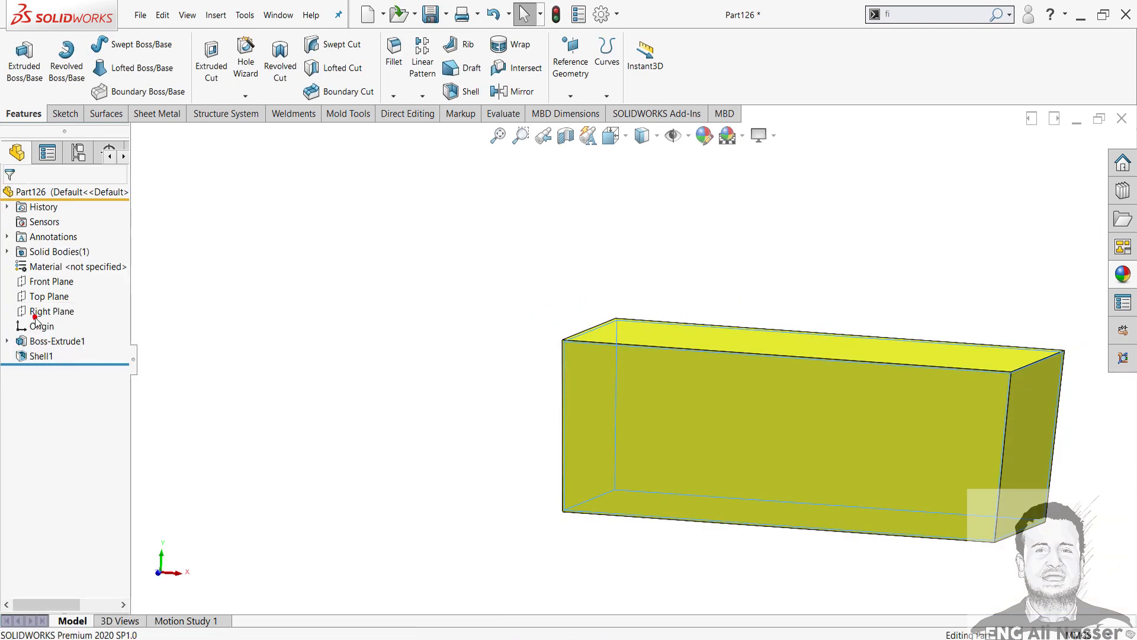
pyautogui.moveTo(701, 315); pyautogui.dragTo(713, 323, button='middle')
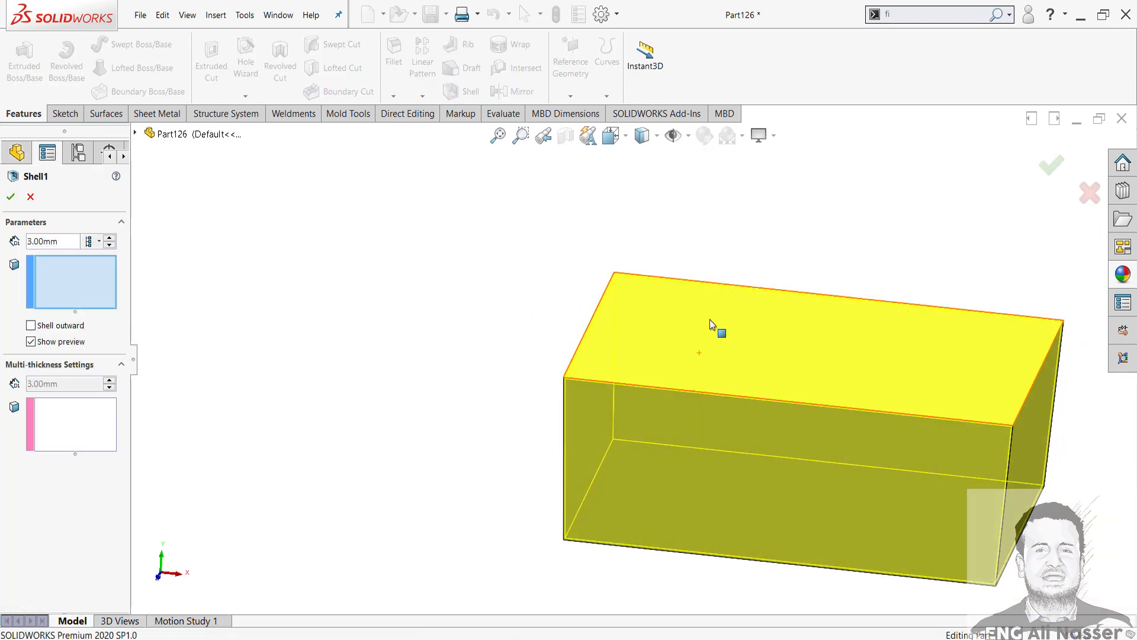
pyautogui.click(786, 323)
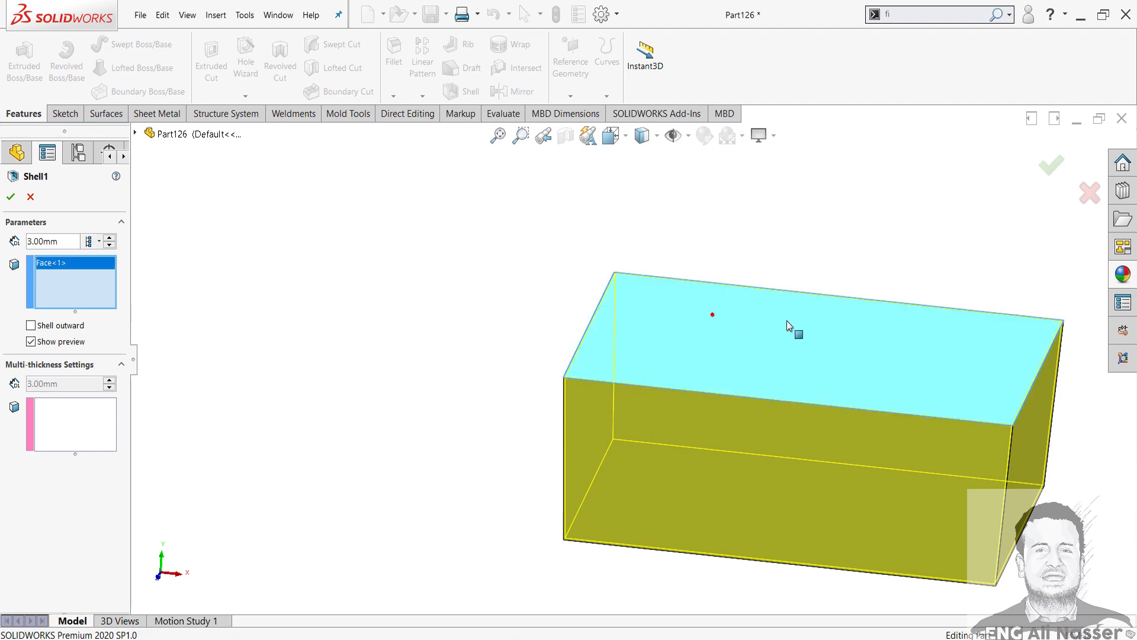
pyautogui.click(9, 202)
pyautogui.click(422, 348)
pyautogui.moveTo(533, 336); pyautogui.dragTo(478, 314, button='middle')
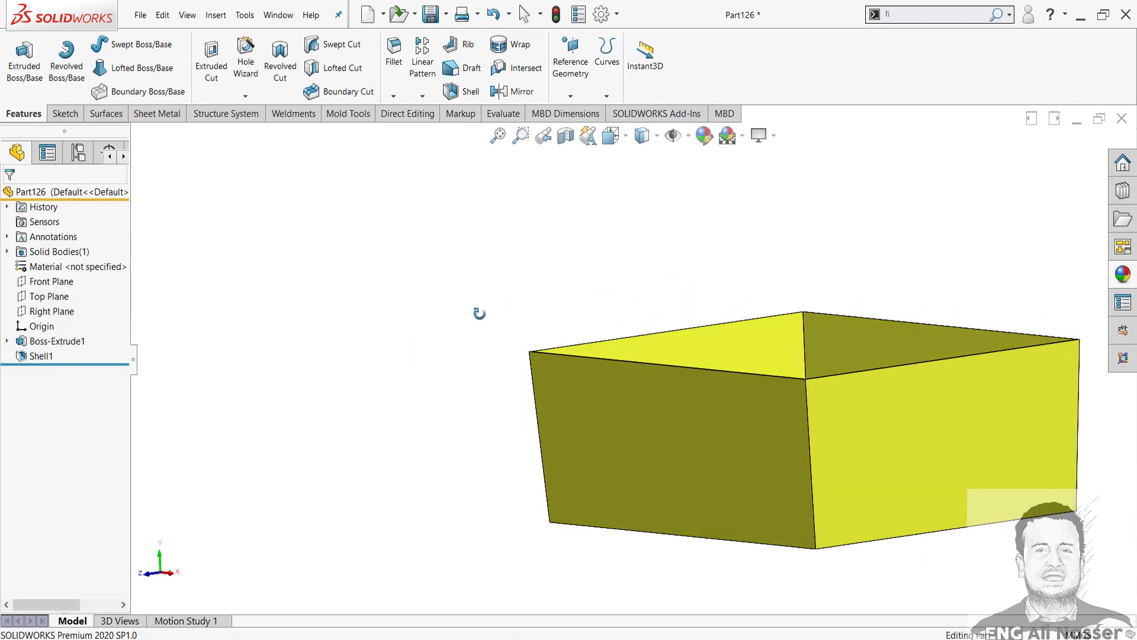
# Step: Examine the thin rim, corners and interior walls of the shelled box
pyautogui.scroll(-4, 826, 399)
pyautogui.scroll(6, 826, 400)
pyautogui.moveTo(566, 397); pyautogui.dragTo(642, 284, button='middle')
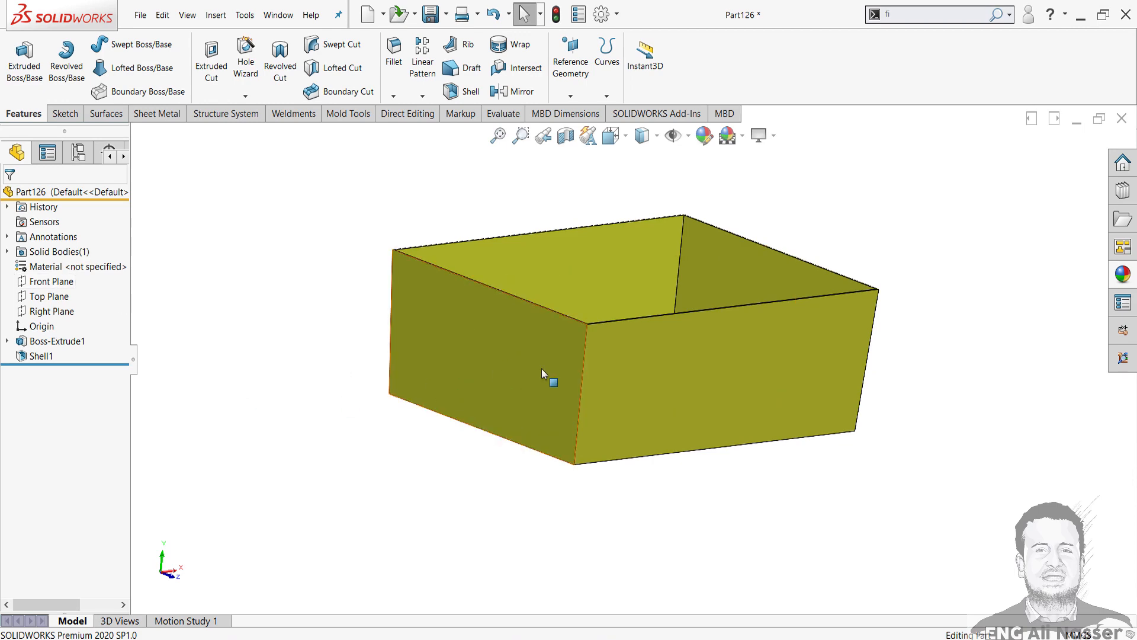
pyautogui.moveTo(542, 371); pyautogui.dragTo(521, 424, button='middle')
pyautogui.scroll(-3, 847, 264)
pyautogui.scroll(-5, 728, 368)
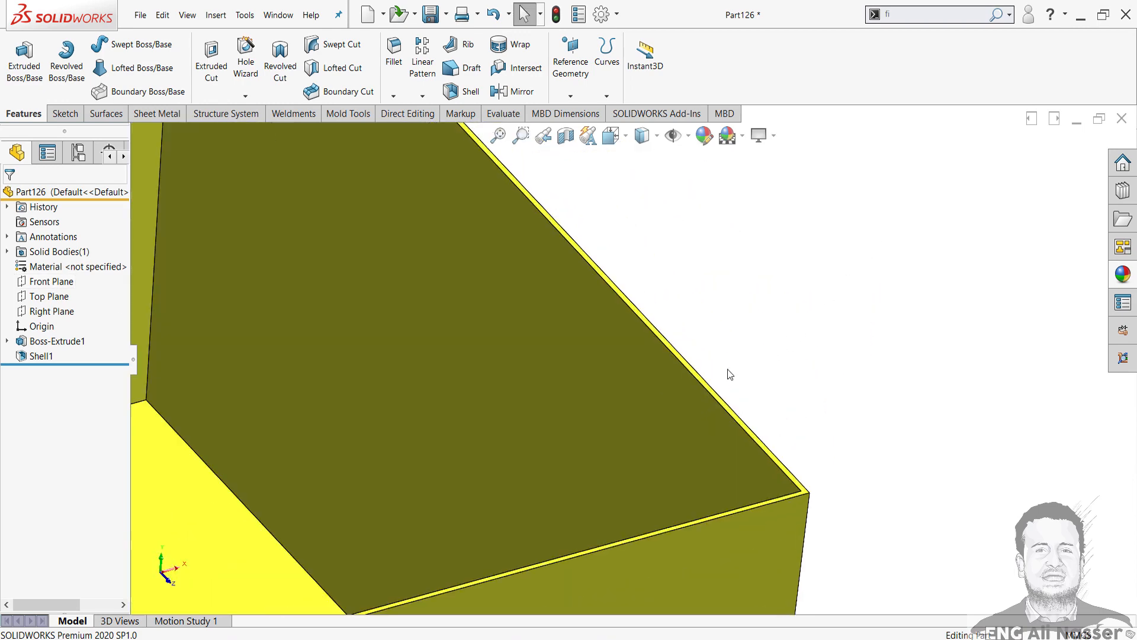
pyautogui.rightClick(617, 369)
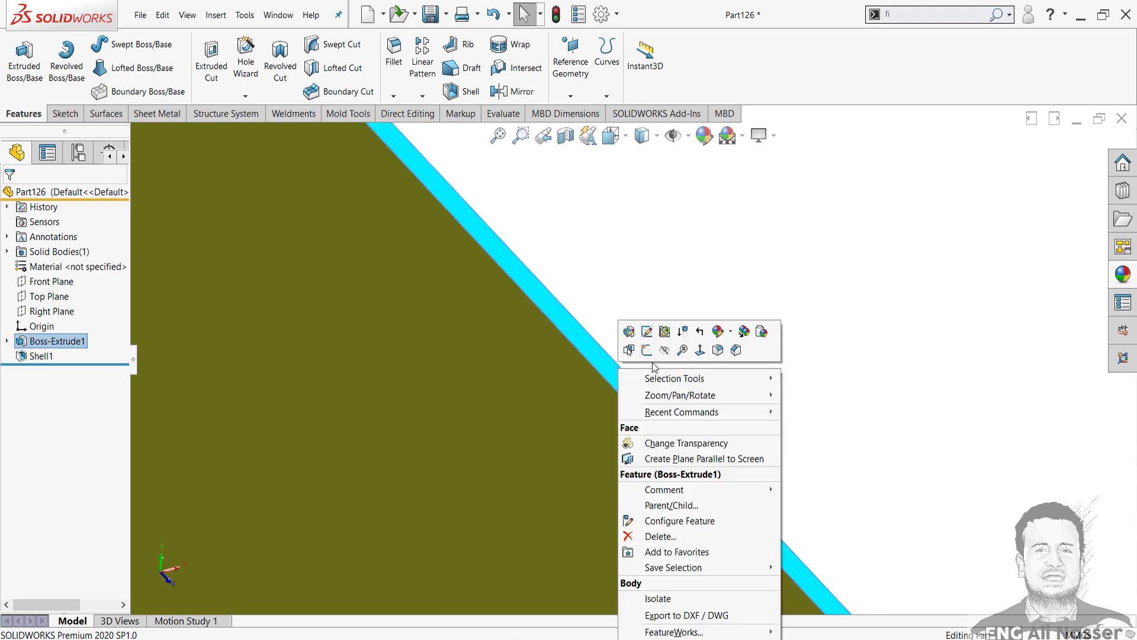
pyautogui.click(734, 299)
pyautogui.scroll(9, 700, 311)
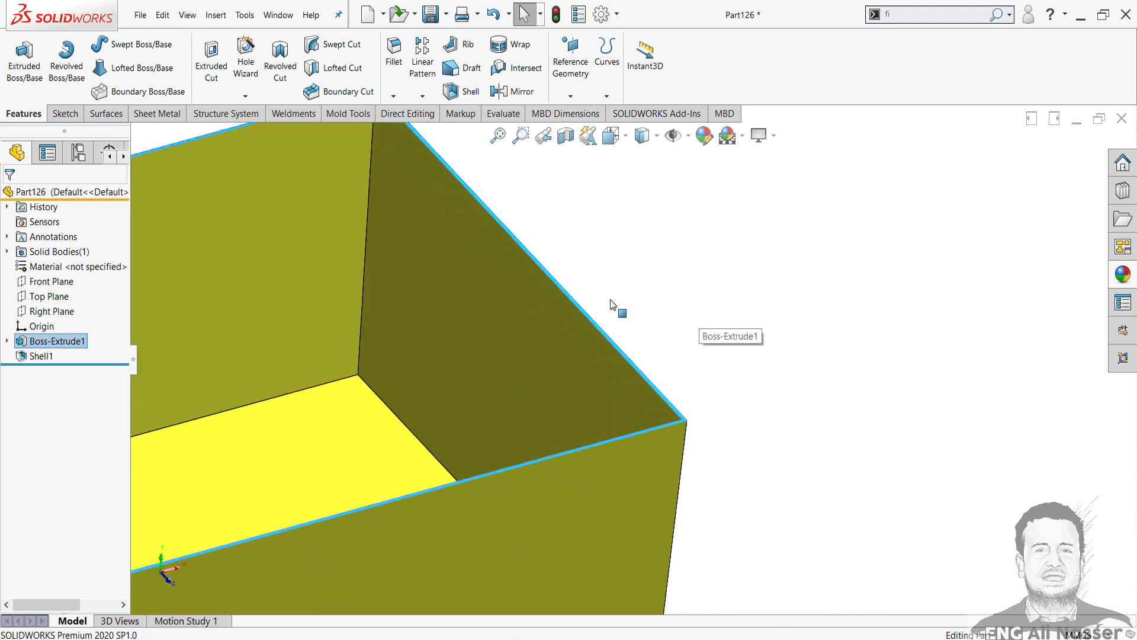
pyautogui.scroll(-3, 445, 162)
pyautogui.moveTo(446, 161); pyautogui.dragTo(591, 212, button='middle')
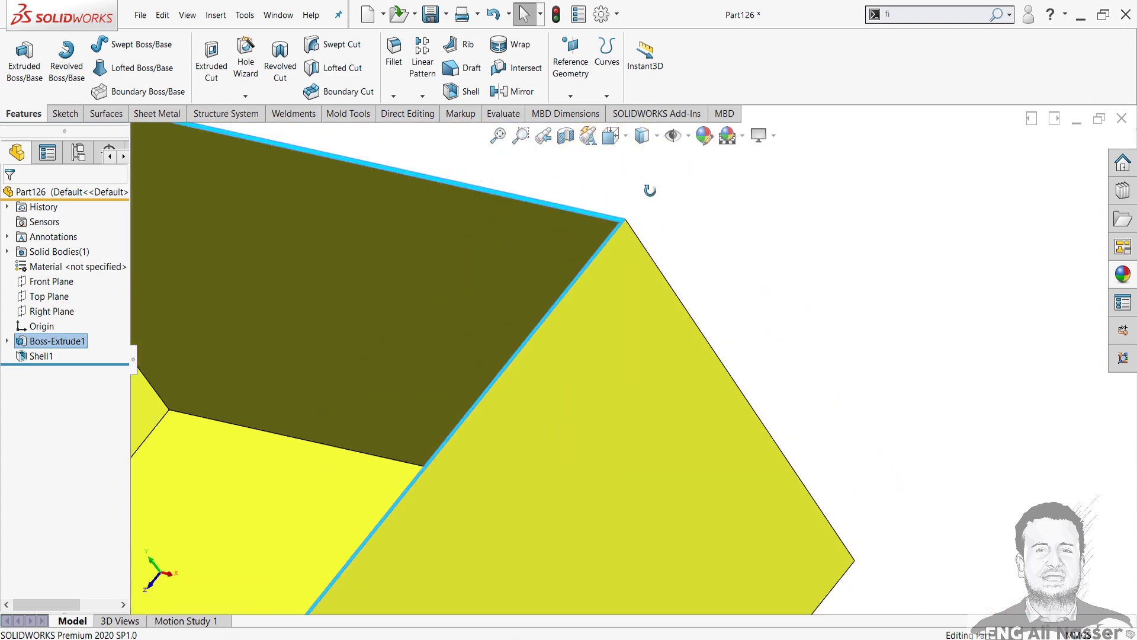
pyautogui.moveTo(650, 190); pyautogui.dragTo(594, 195, button='middle')
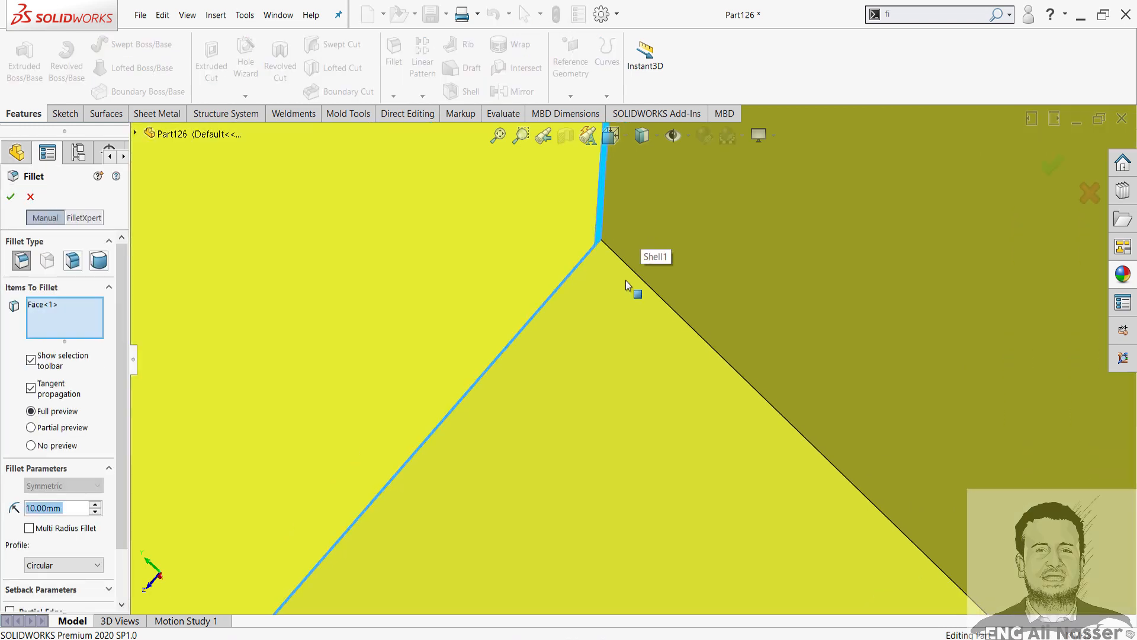
# Step: Cancel the pending fillet and roll the part back to just before the shell feature
pyautogui.click(30, 198)
pyautogui.moveTo(95, 363); pyautogui.dragTo(83, 349)
pyautogui.scroll(3, 620, 411)
pyautogui.scroll(3, 621, 411)
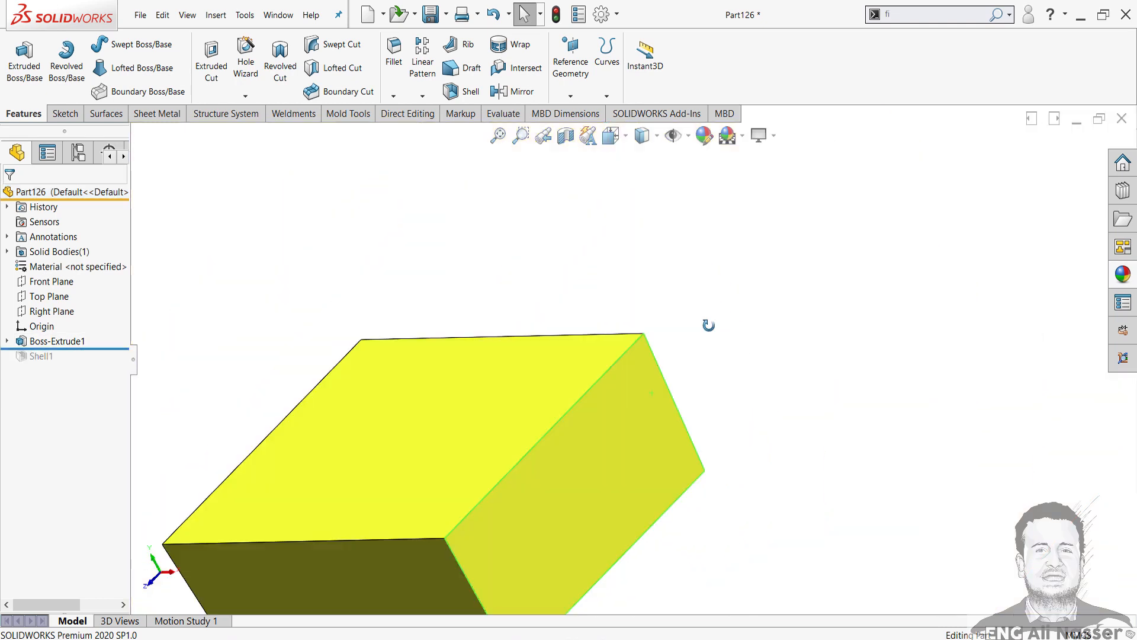
pyautogui.moveTo(620, 411); pyautogui.dragTo(567, 475, button='middle')
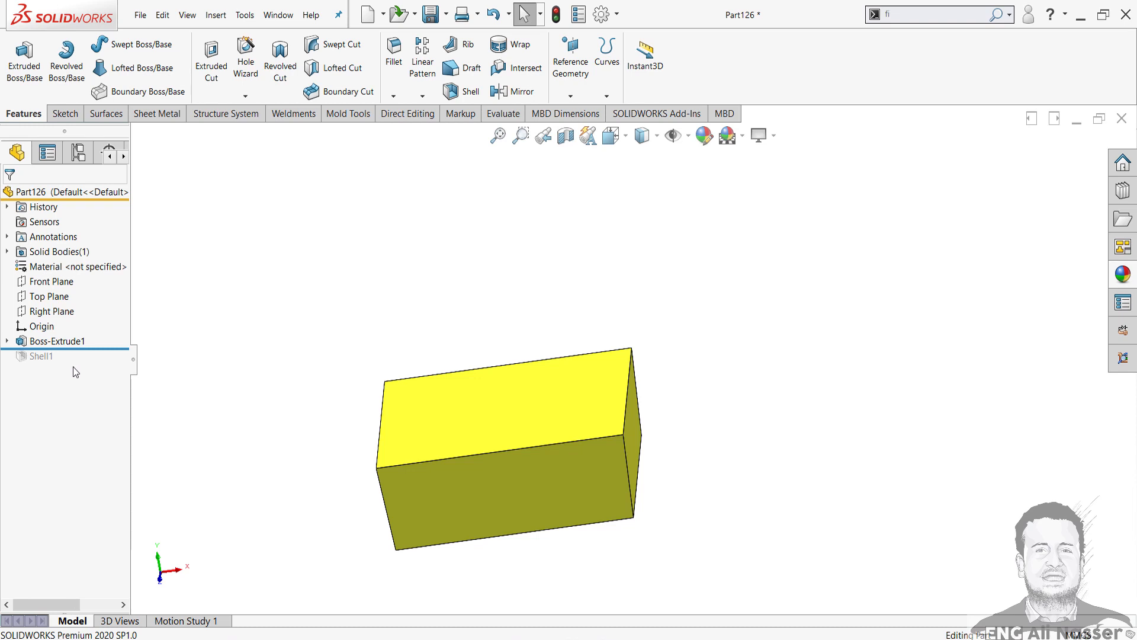
# Step: Set up a constant-size fillet on the solid block's four vertical corner edges
pyautogui.click(393, 52)
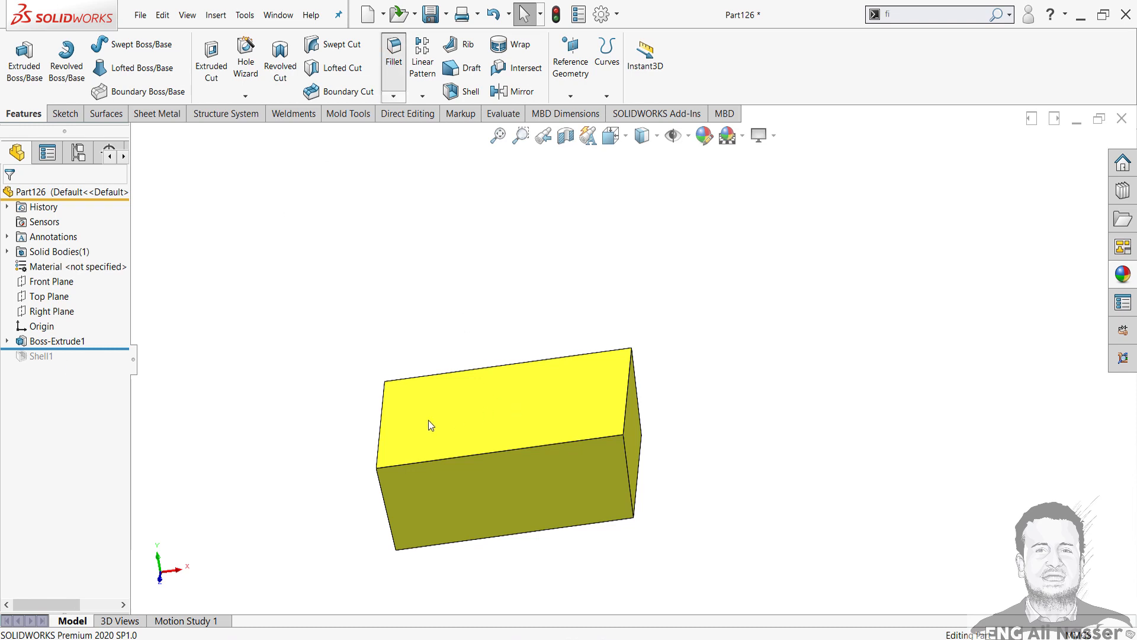
pyautogui.scroll(-4, 360, 501)
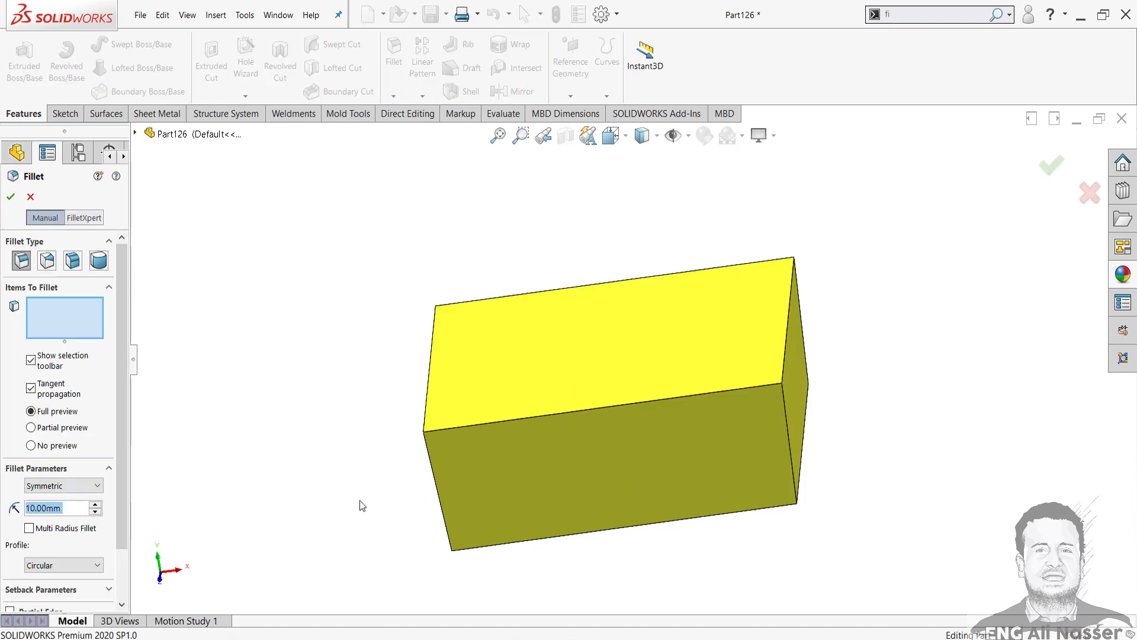
pyautogui.moveTo(363, 500); pyautogui.dragTo(563, 412, button='middle')
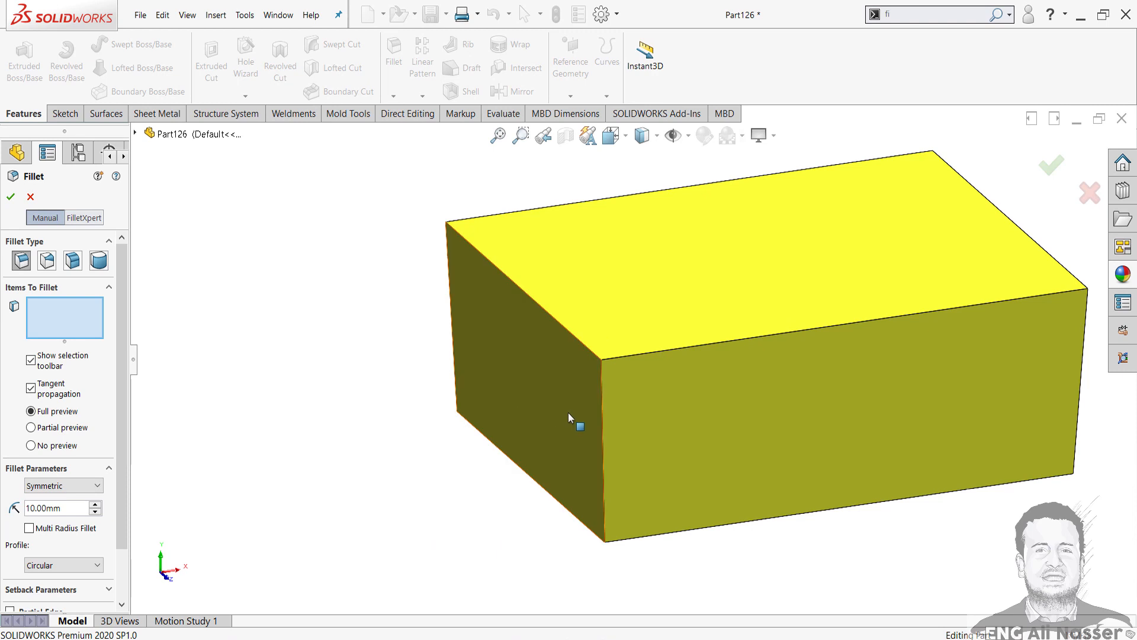
pyautogui.click(602, 387)
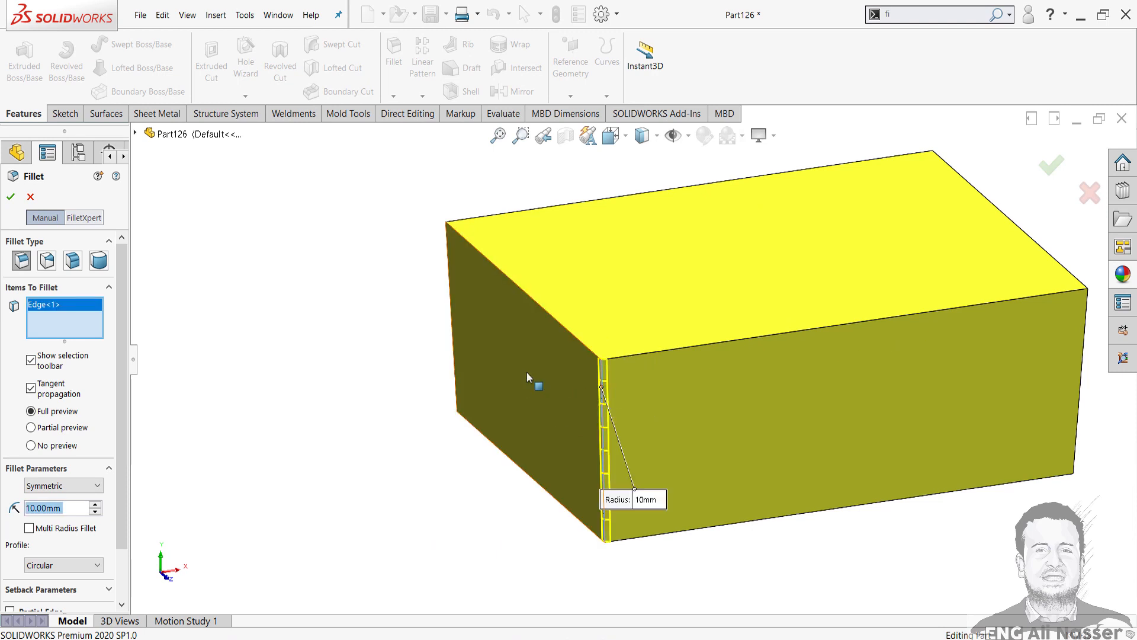
pyautogui.click(449, 286)
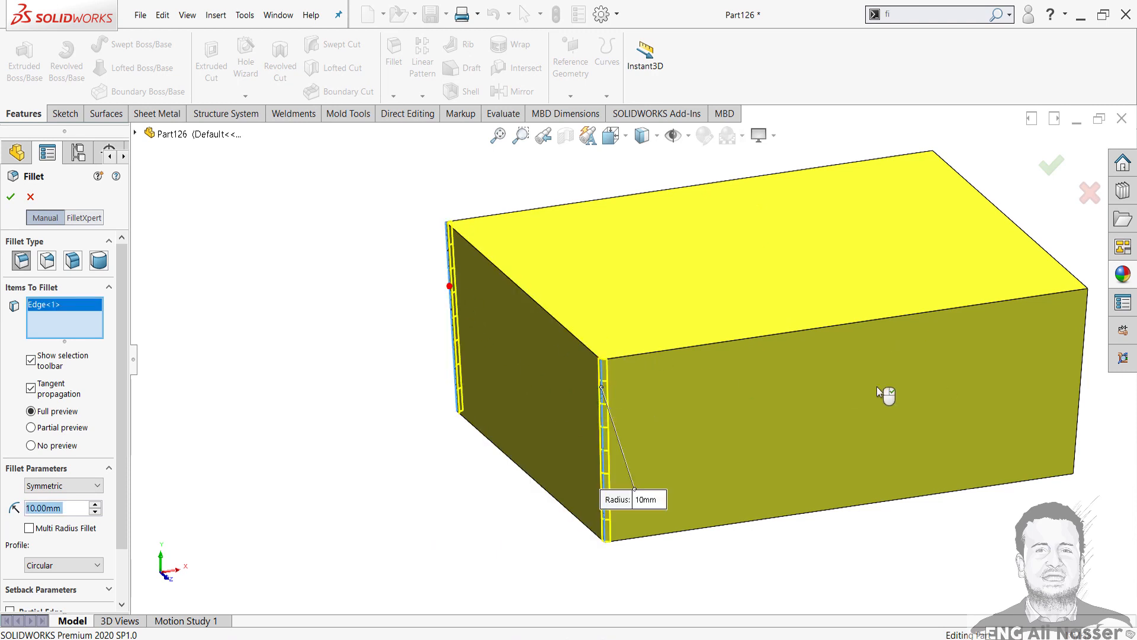
pyautogui.click(1079, 340)
pyautogui.moveTo(1080, 340); pyautogui.dragTo(827, 250, button='middle')
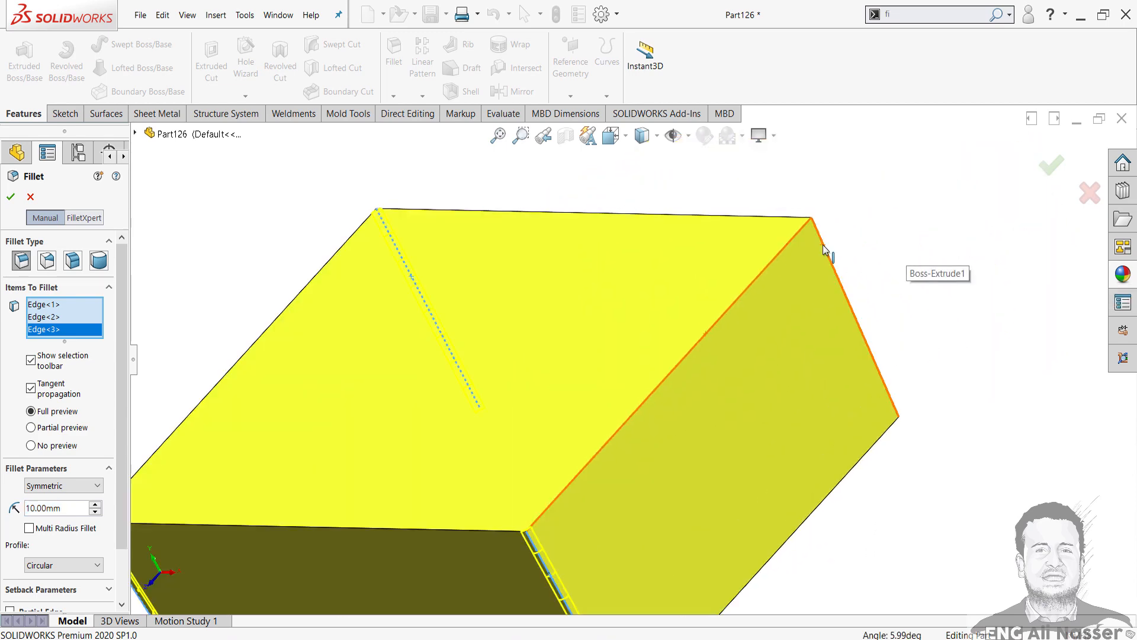
pyautogui.click(826, 250)
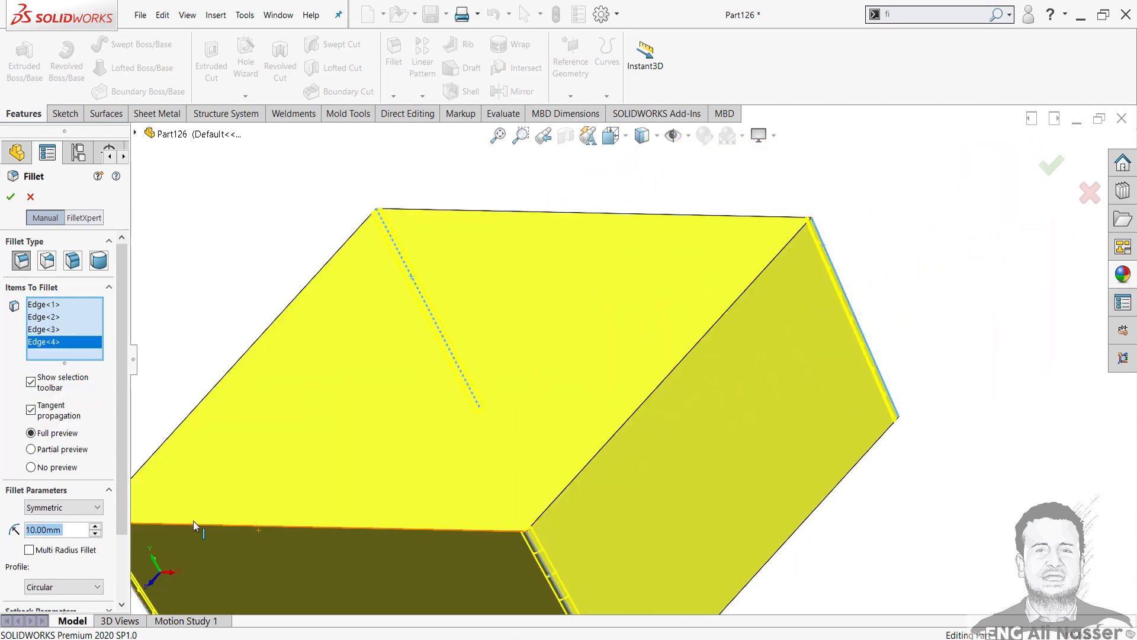
# Step: Finish the corner fillet with a radius larger than the default and roll the part forward to include the shell
pyautogui.click(96, 526)
pyautogui.scroll(4, 349, 551)
pyautogui.moveTo(440, 535); pyautogui.dragTo(503, 469, button='middle')
pyautogui.click(11, 197)
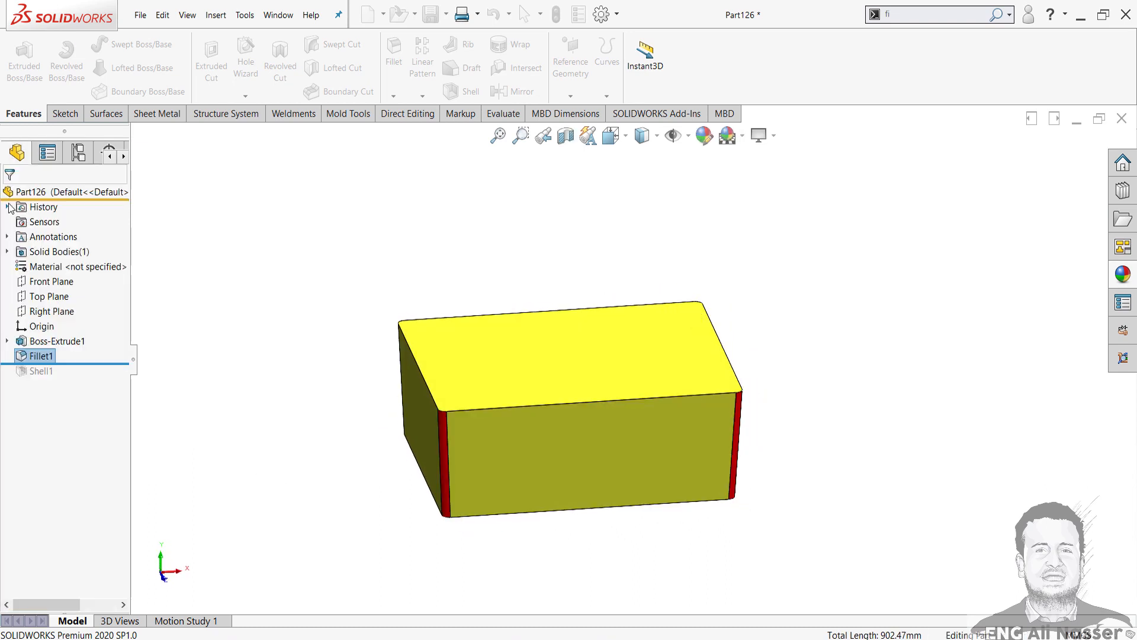
pyautogui.moveTo(124, 361); pyautogui.dragTo(118, 379)
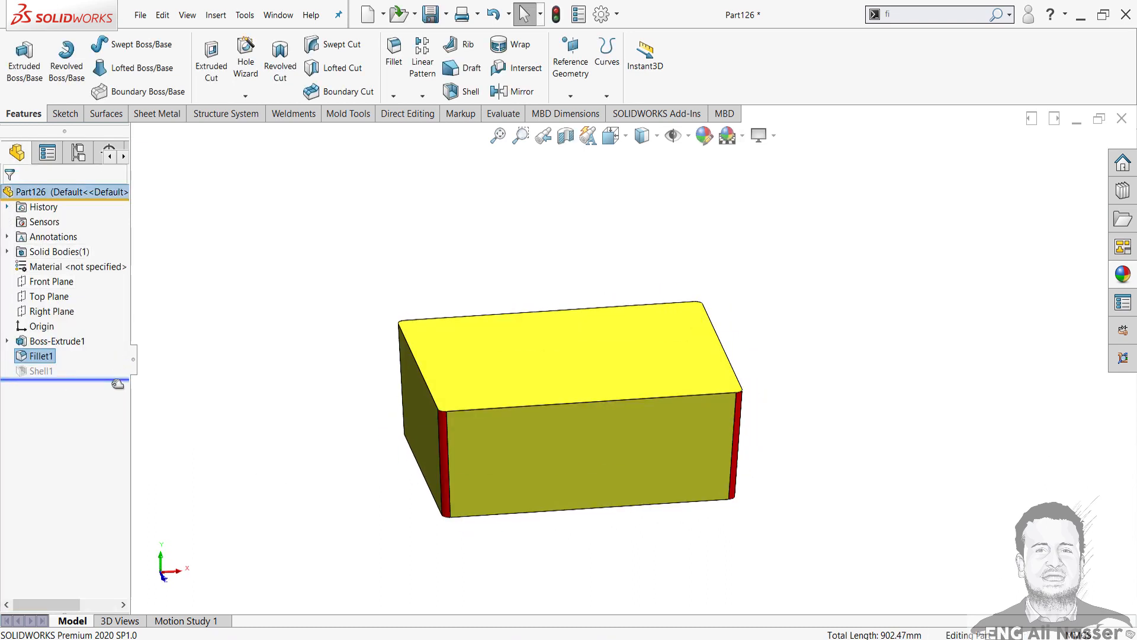
pyautogui.moveTo(500, 421); pyautogui.dragTo(852, 351, button='middle')
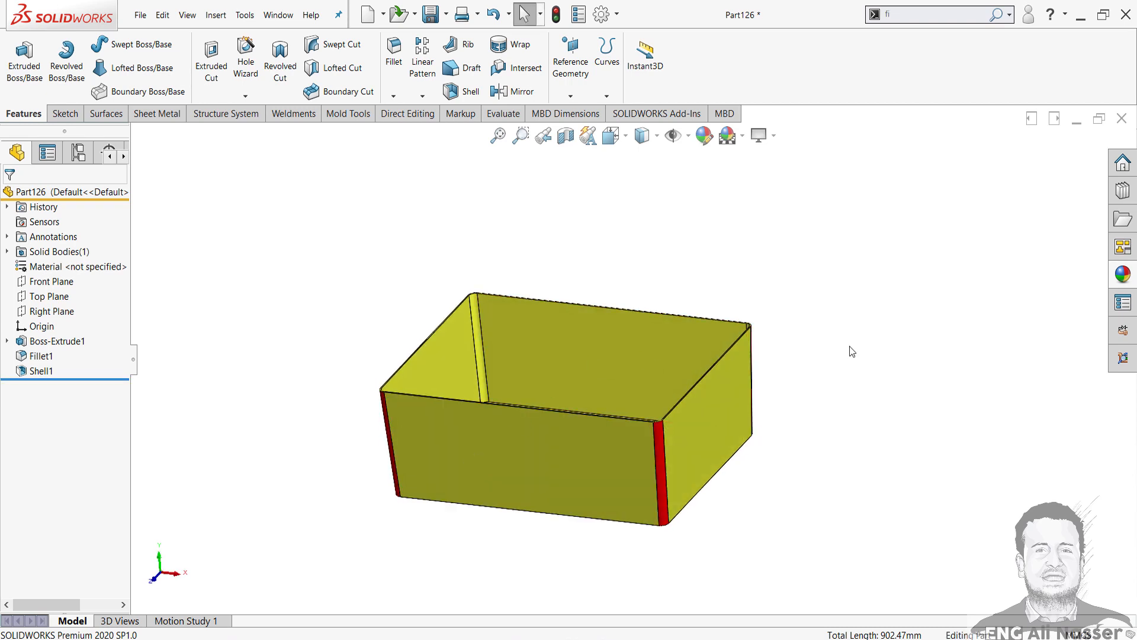
# Step: Apply the white car-paint appearance to the whole part
pyautogui.click(1131, 276)
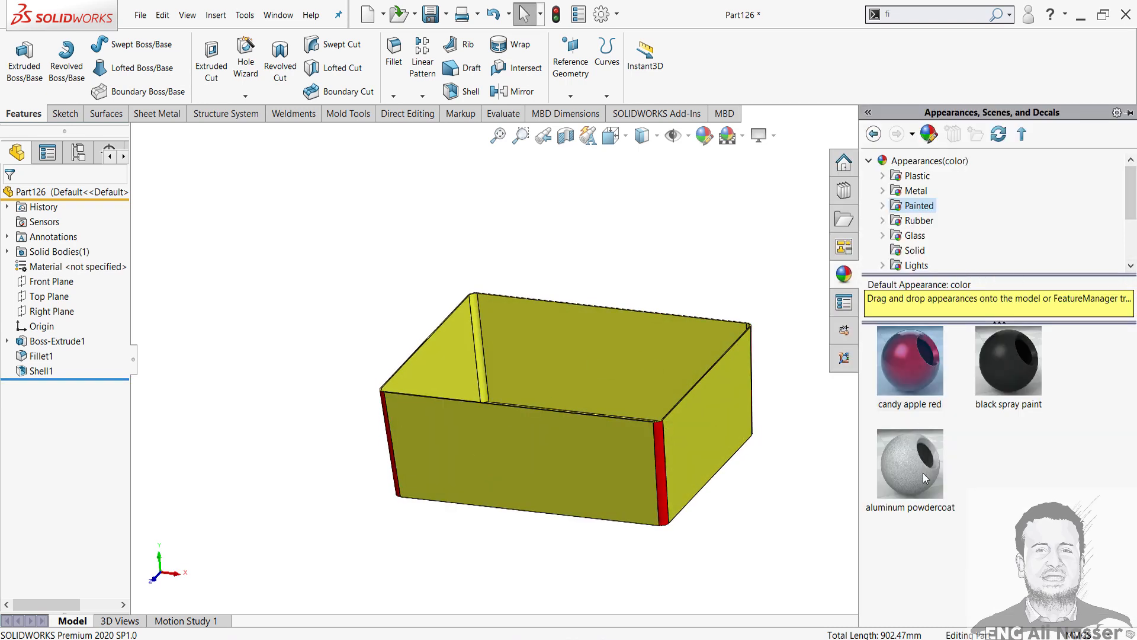
pyautogui.click(888, 208)
pyautogui.click(922, 221)
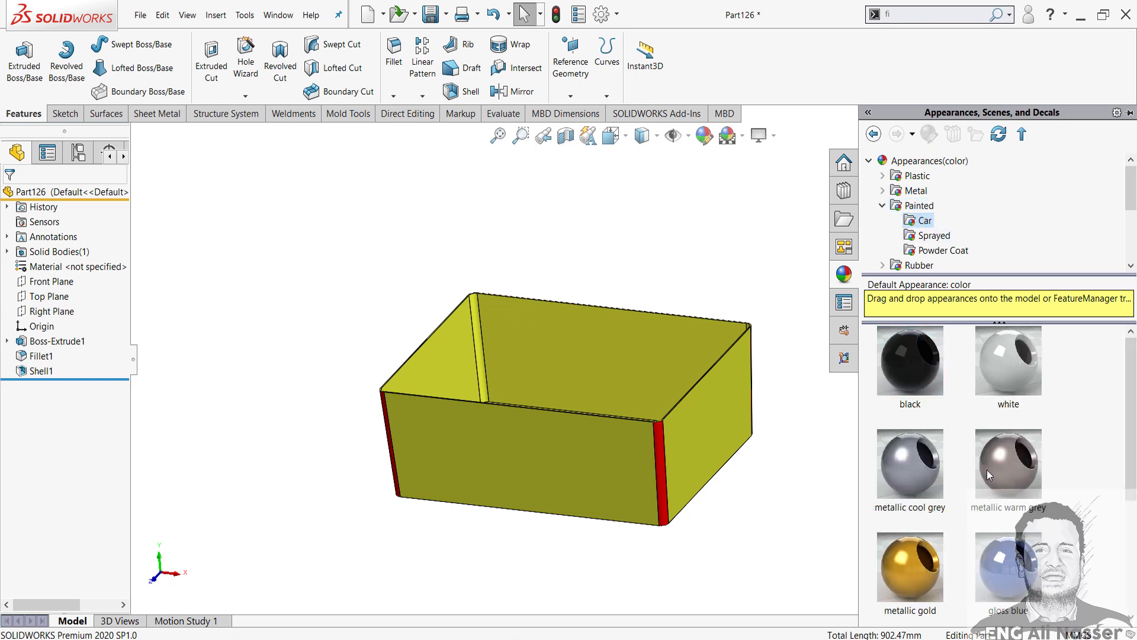
pyautogui.scroll(-3, 1002, 550)
pyautogui.scroll(-1, 1001, 551)
pyautogui.scroll(4, 1002, 550)
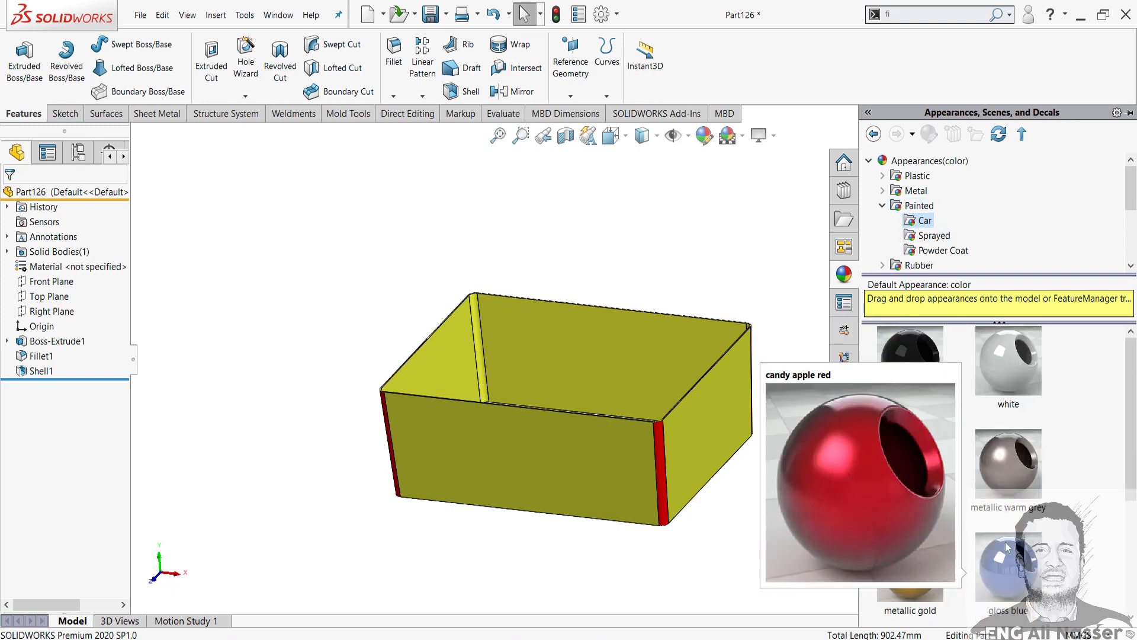
pyautogui.moveTo(1011, 368); pyautogui.dragTo(654, 474)
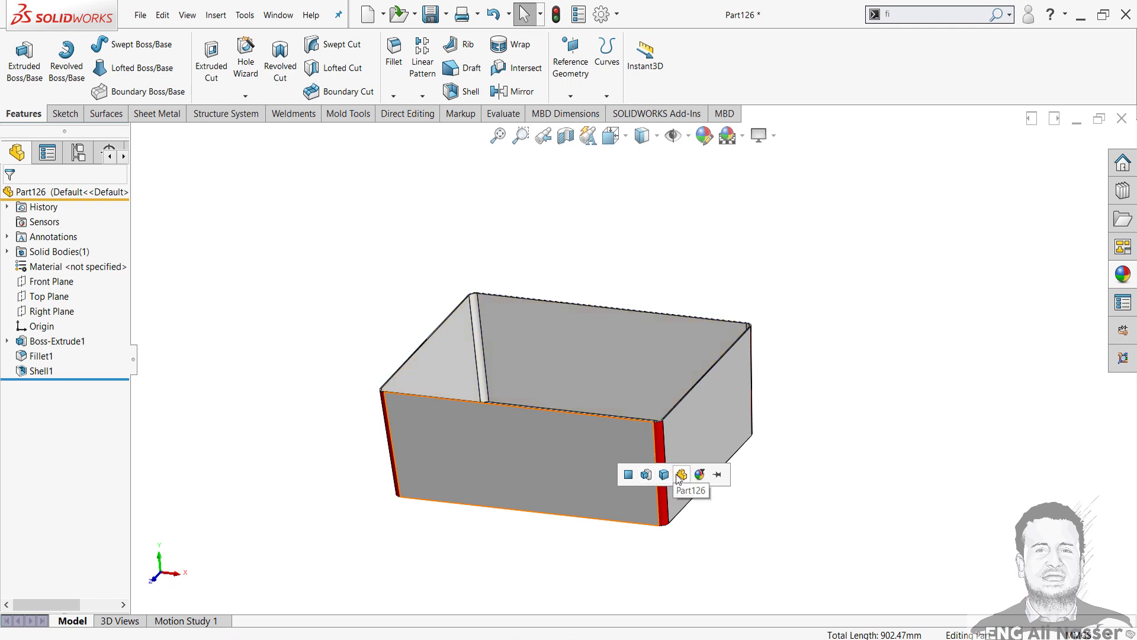
pyautogui.click(682, 474)
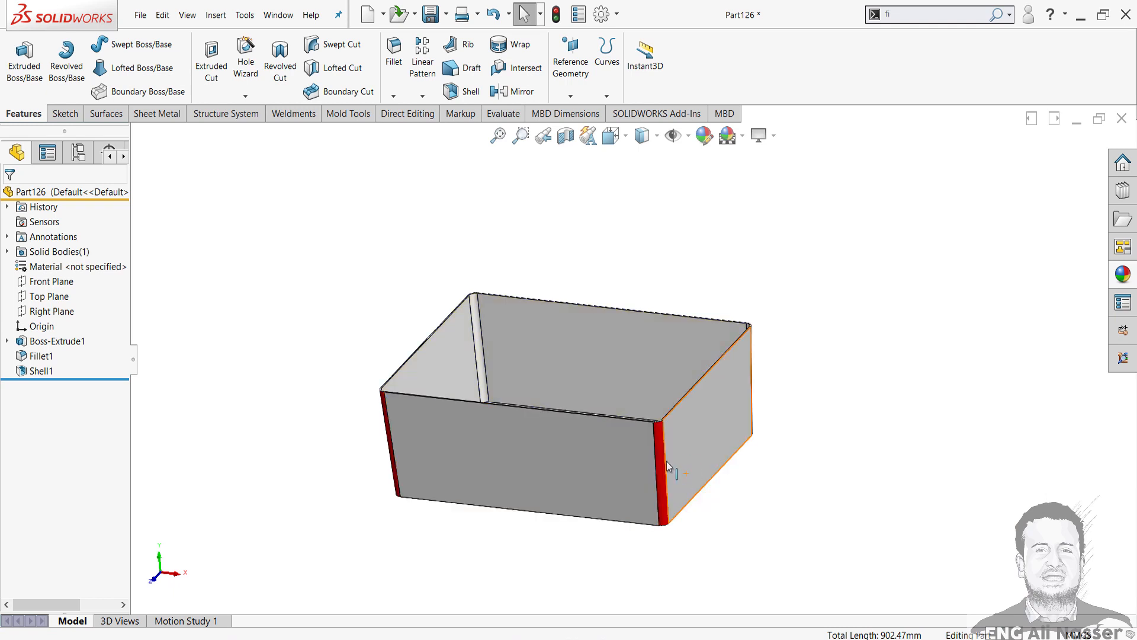
# Step: Remove the red appearance from the box's corner fillet feature
pyautogui.scroll(-3, 666, 461)
pyautogui.rightClick(659, 435)
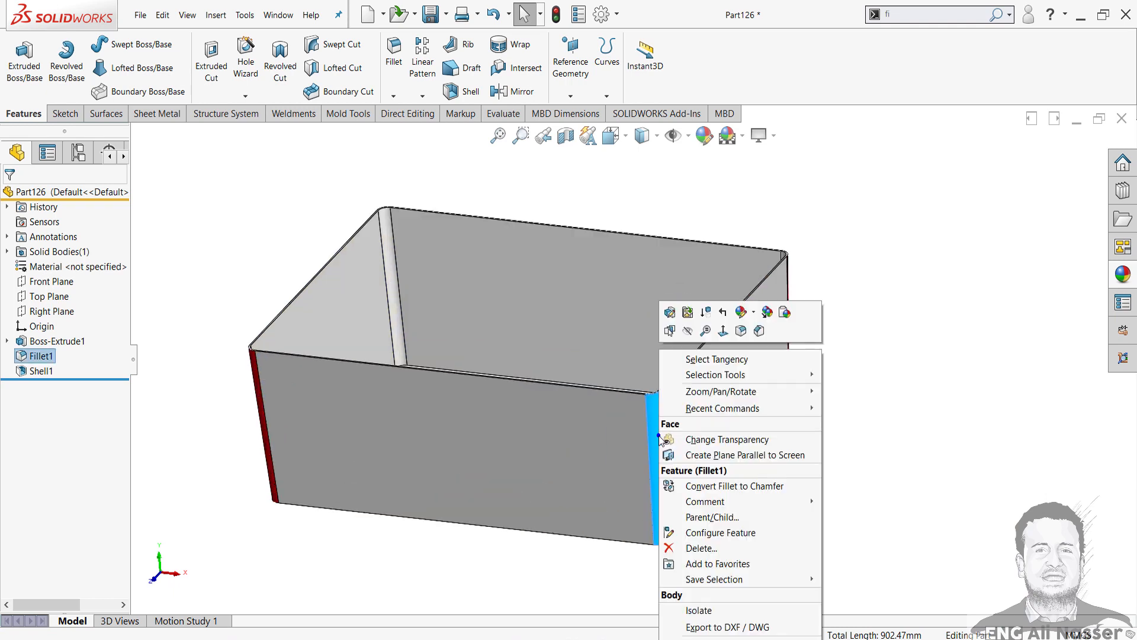
pyautogui.click(754, 313)
pyautogui.click(816, 355)
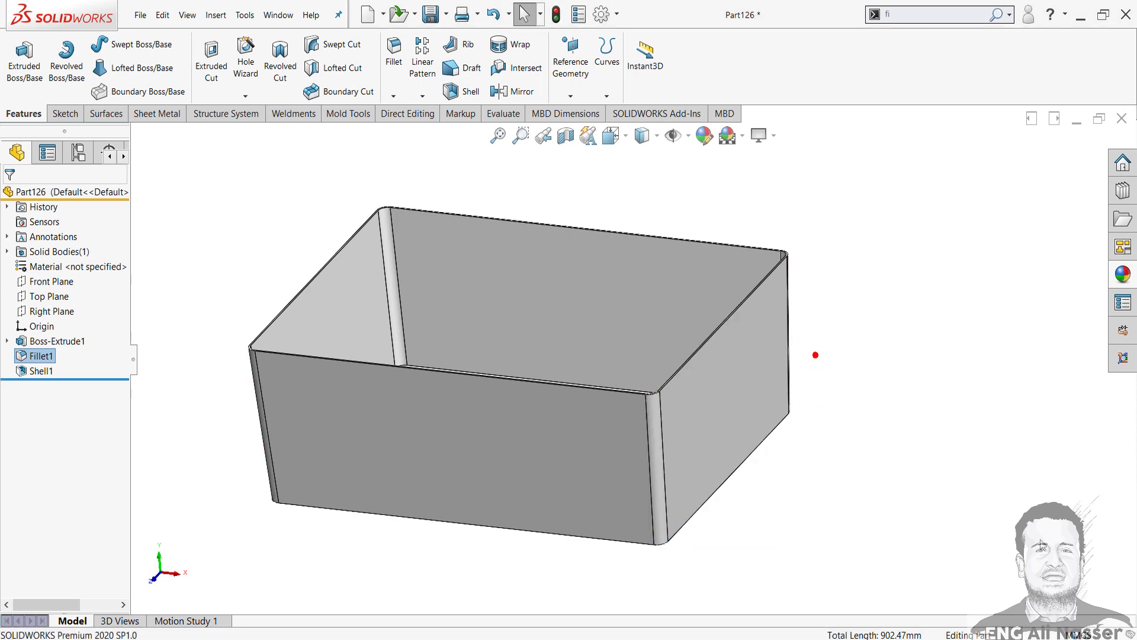
# Step: Create a sketch on the box's top rim face by converting the face's edges into sketch entities
pyautogui.moveTo(847, 509); pyautogui.dragTo(634, 328, button='middle')
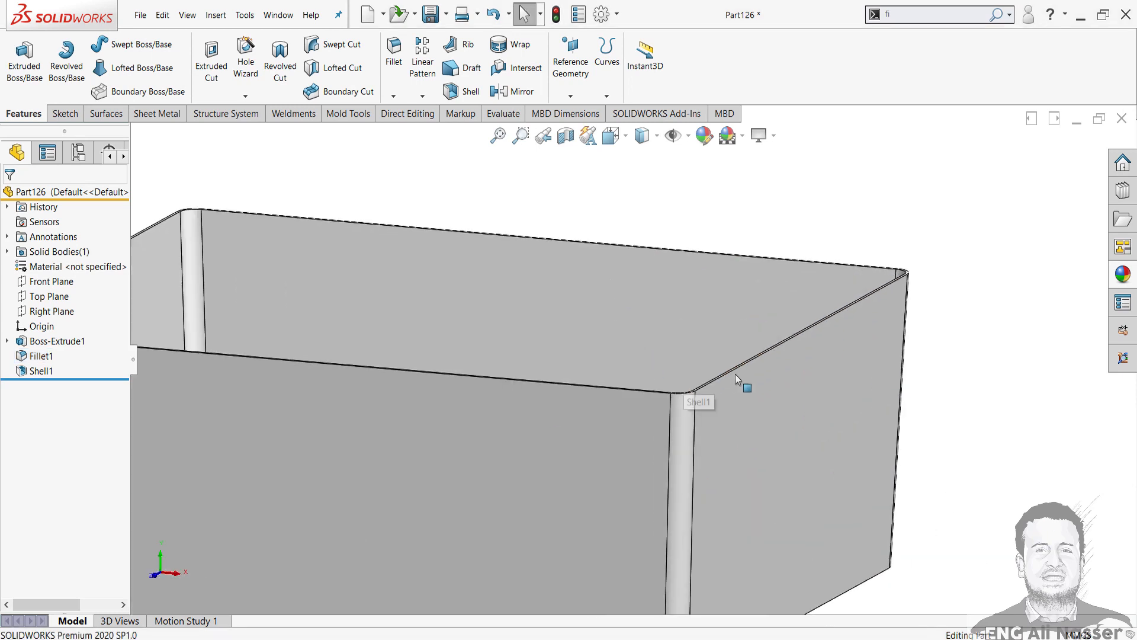
pyautogui.scroll(-8, 735, 375)
pyautogui.scroll(-3, 701, 411)
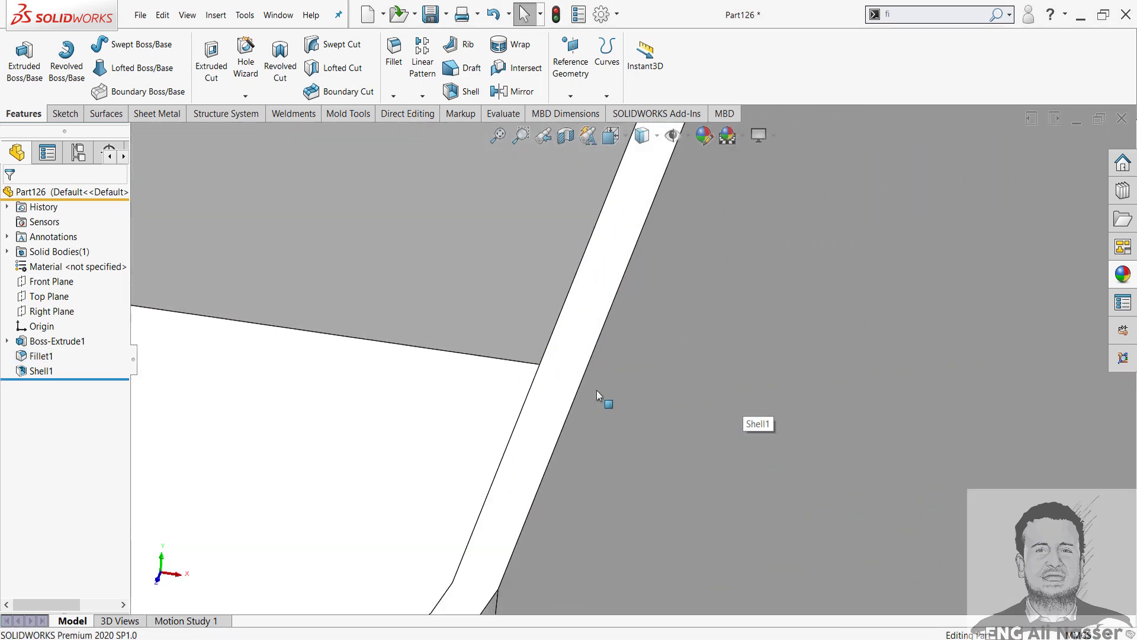
pyautogui.rightClick(579, 378)
pyautogui.click(604, 355)
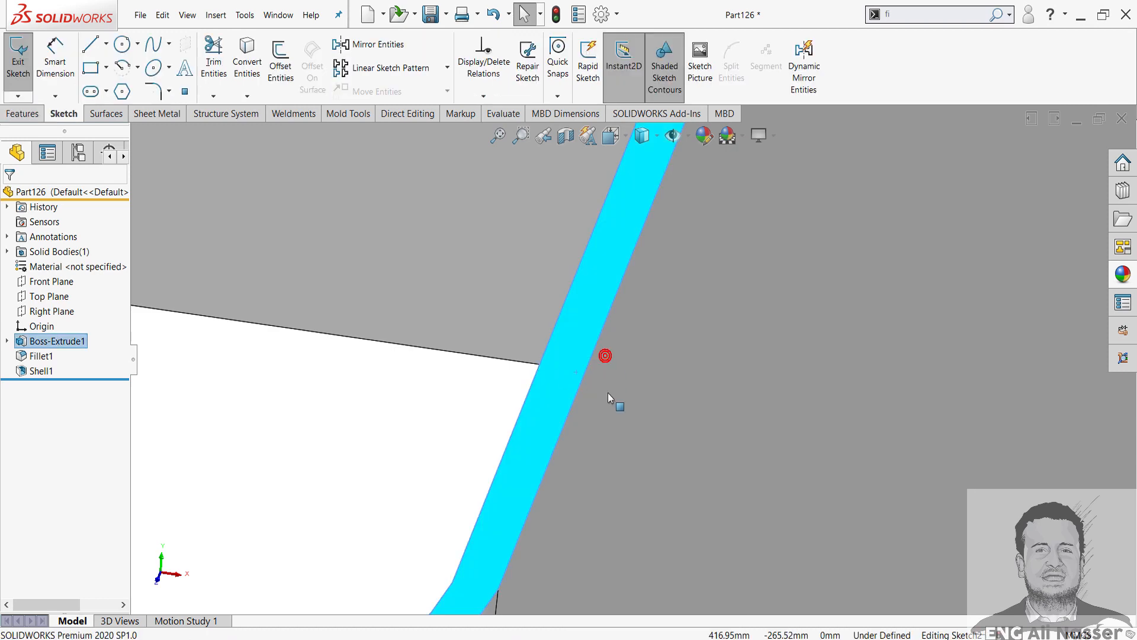
pyautogui.scroll(8, 641, 463)
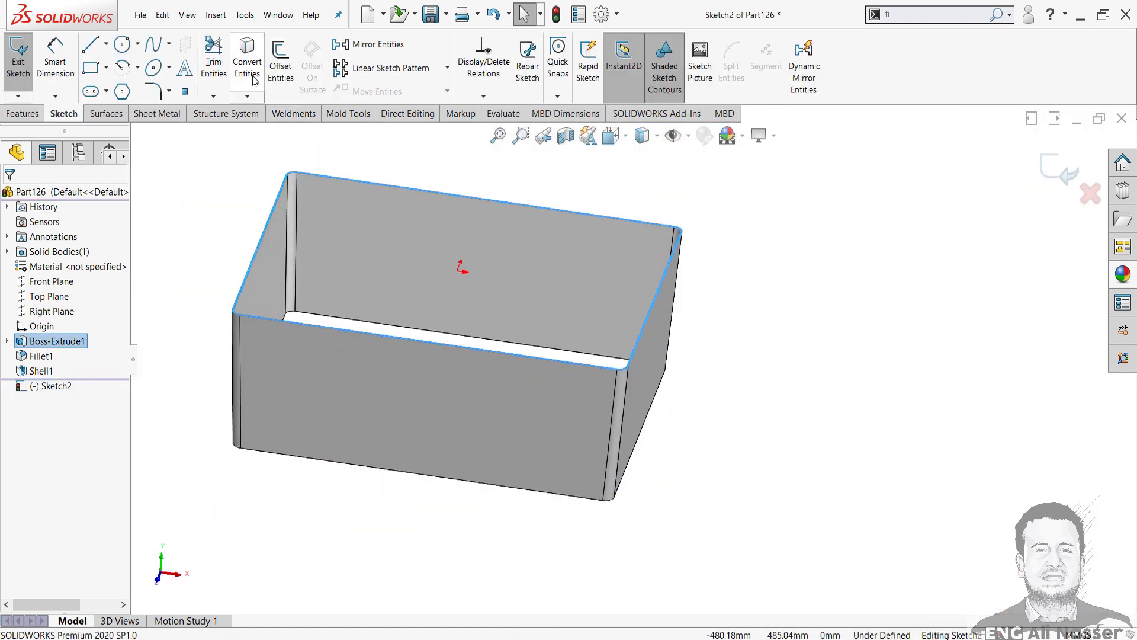
pyautogui.click(247, 64)
pyautogui.scroll(-5, 695, 269)
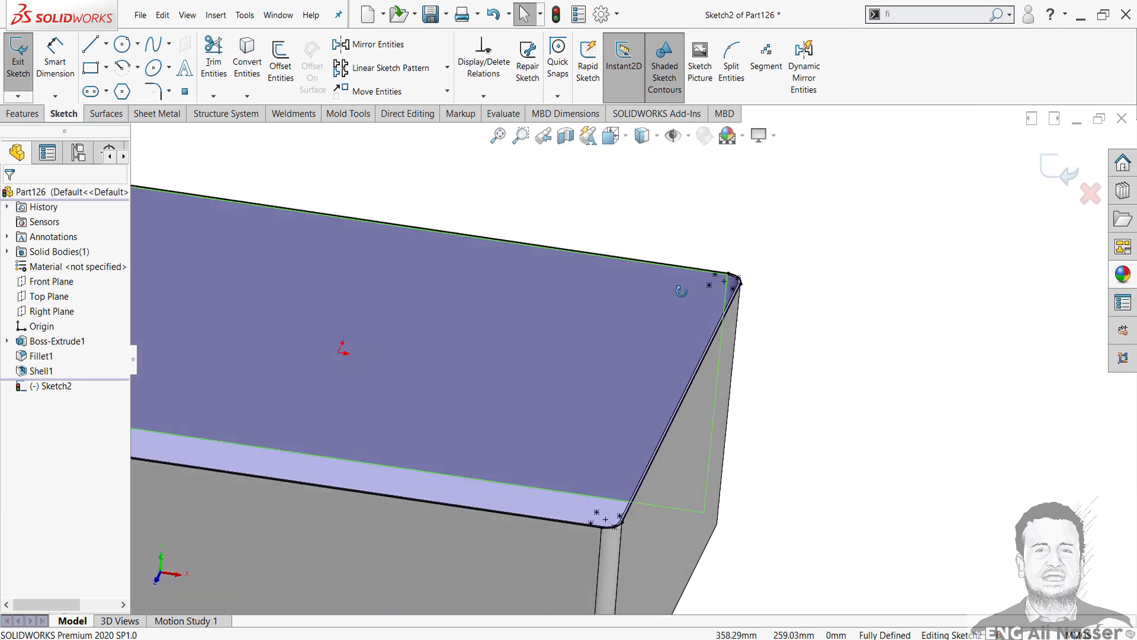
pyautogui.moveTo(694, 269); pyautogui.dragTo(702, 280, button='middle')
pyautogui.scroll(-6, 718, 280)
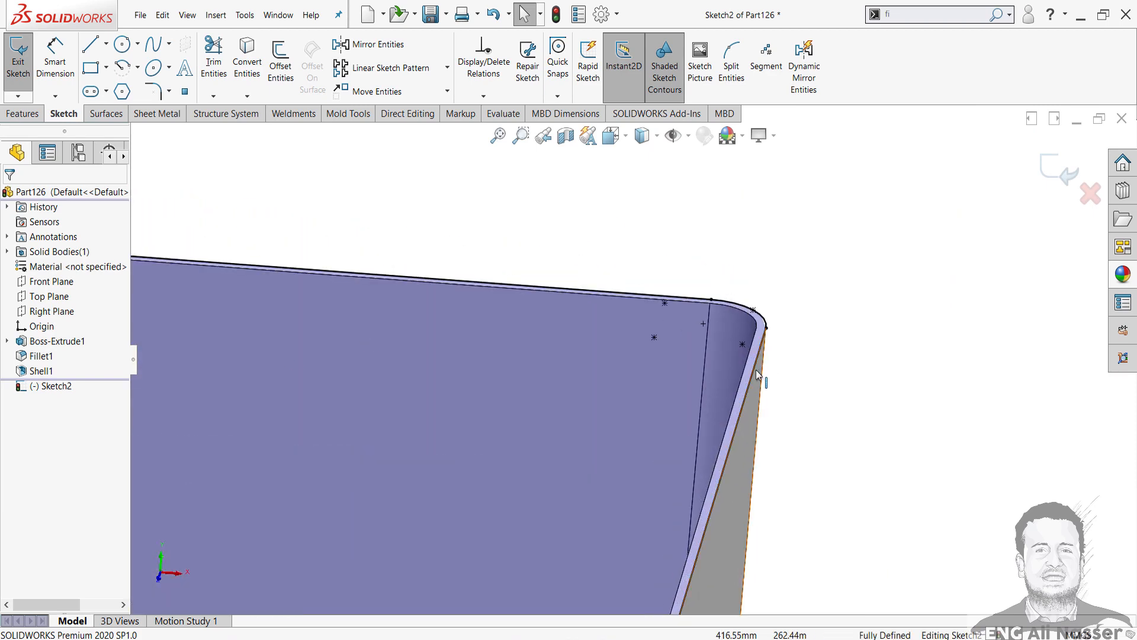
pyautogui.scroll(6, 756, 372)
pyautogui.scroll(2, 660, 418)
pyautogui.click(1064, 170)
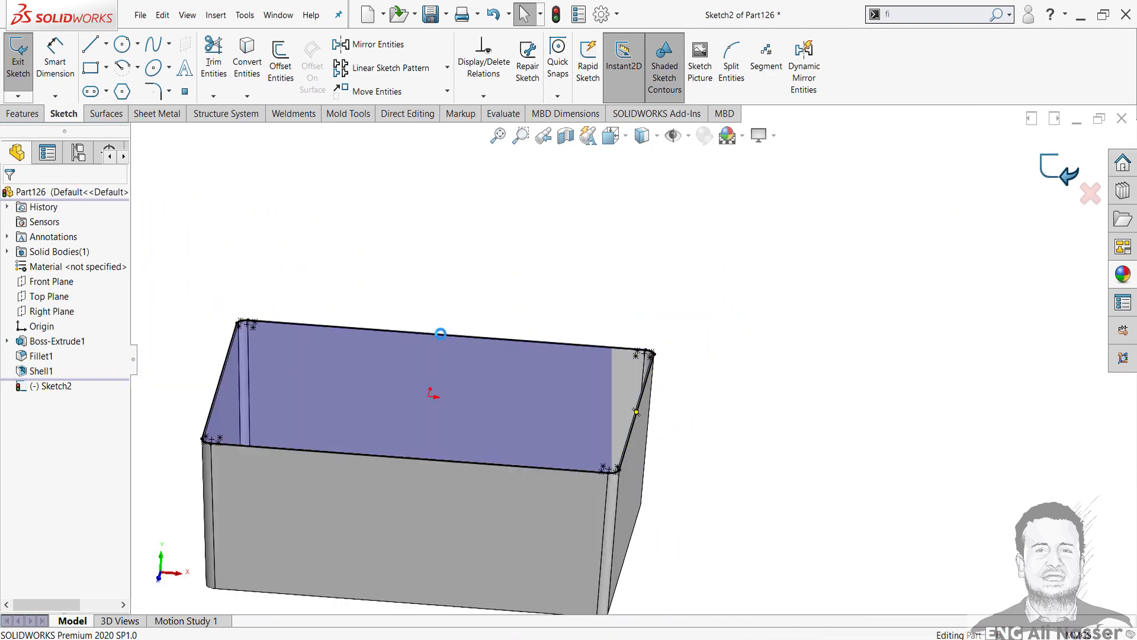
# Step: Extrude the rim outline upward 10 mm, Blind, as a separate lid body with Merge result turned off
pyautogui.scroll(-4, 268, 364)
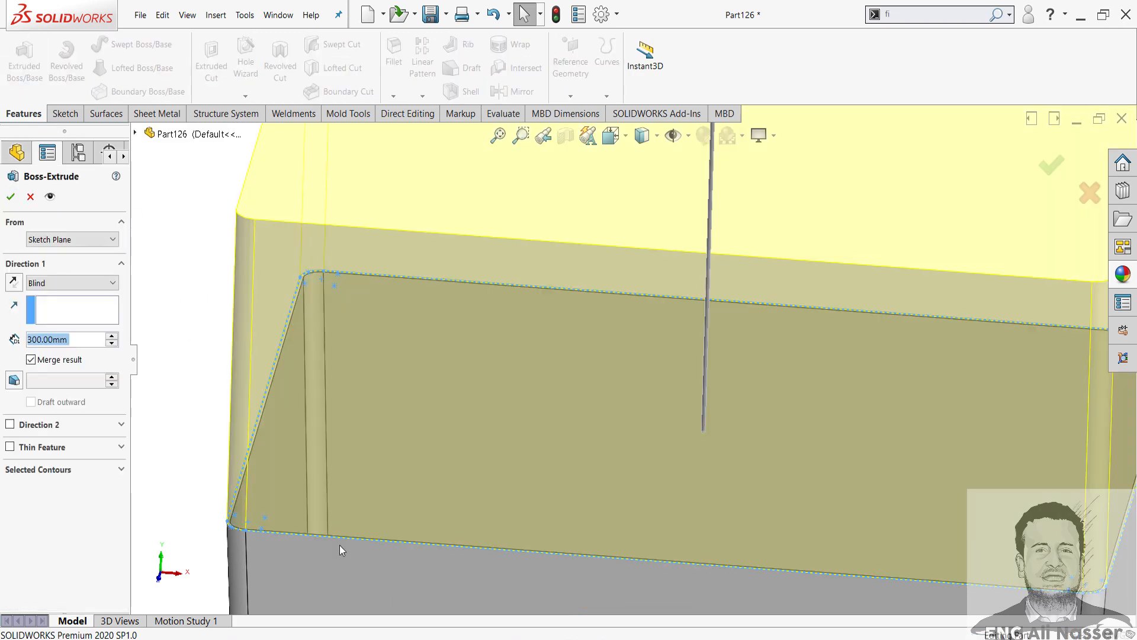
pyautogui.moveTo(339, 543); pyautogui.dragTo(317, 494, button='middle')
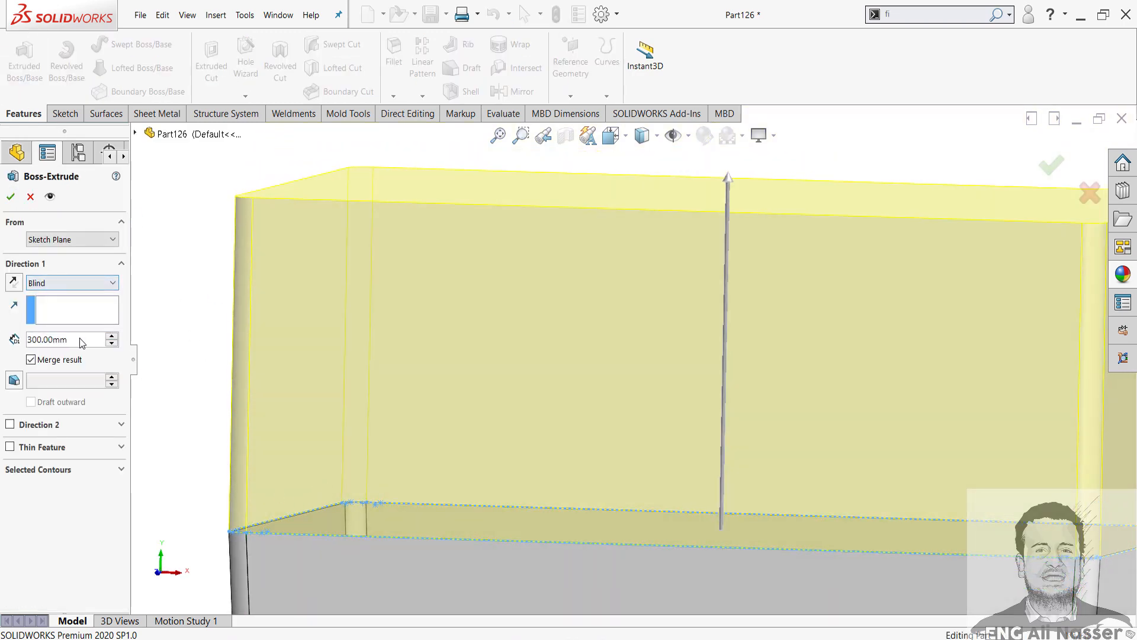
pyautogui.write('10')
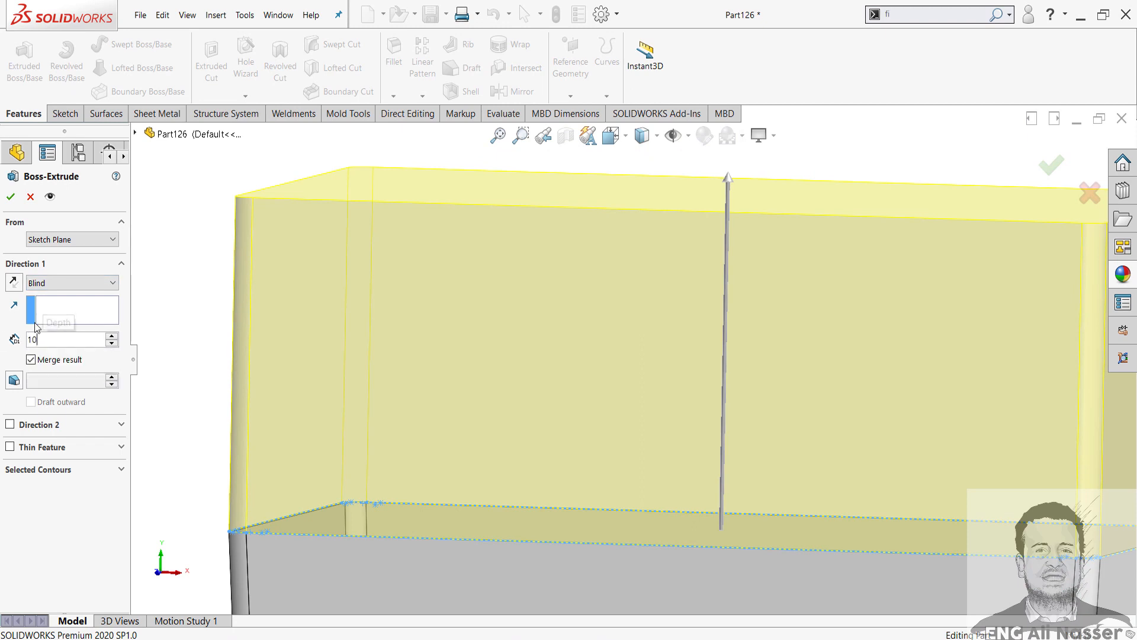
pyautogui.press('Return')
pyautogui.scroll(-2, 294, 504)
pyautogui.scroll(3, 612, 530)
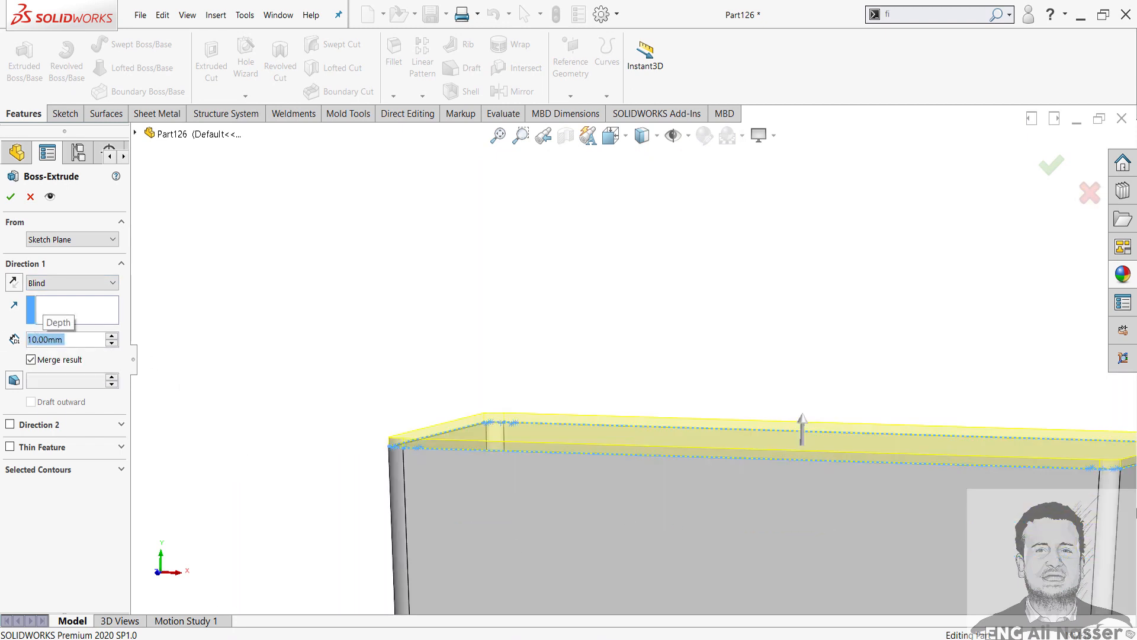
pyautogui.scroll(-3, 1057, 473)
pyautogui.scroll(4, 1058, 473)
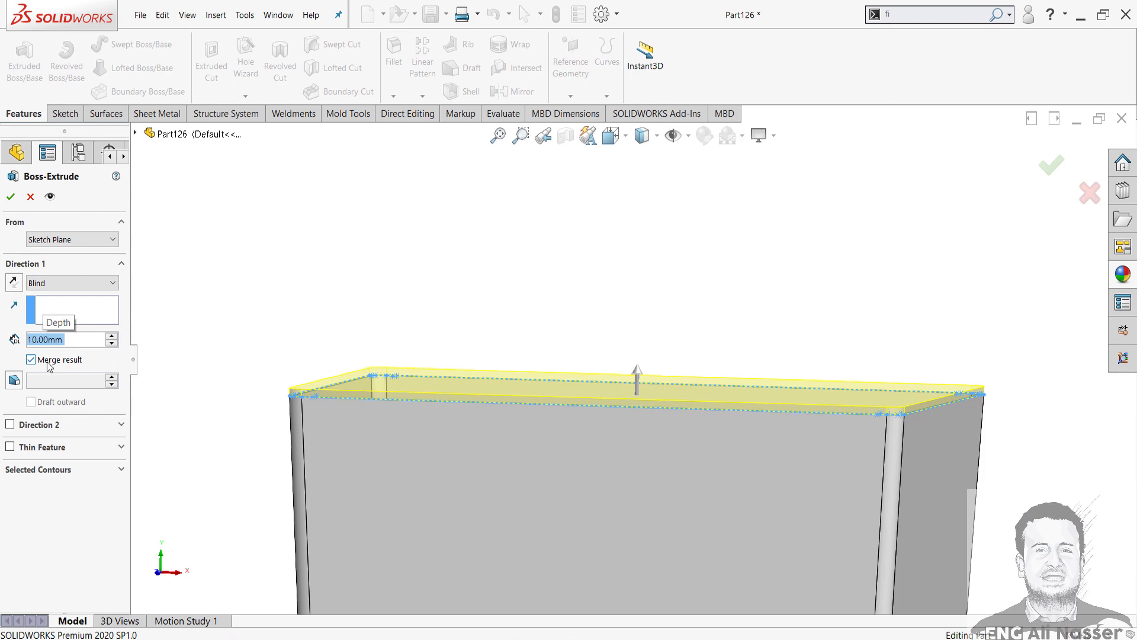
pyautogui.click(12, 201)
# Step: Start a new sketch on the Front Plane, viewed normal to it at the lid's corner
pyautogui.moveTo(880, 528)
pyautogui.mouseDown(button='middle')
pyautogui.moveTo(888, 520)
pyautogui.moveTo(880, 526)
pyautogui.mouseUp(button='middle')
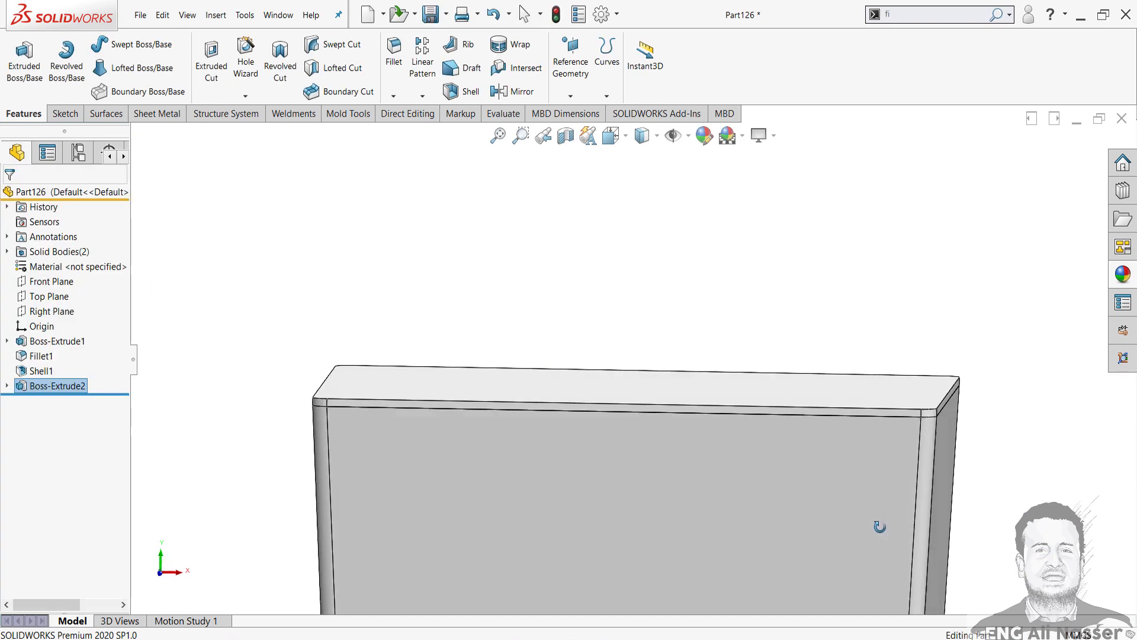
pyautogui.scroll(-5, 928, 393)
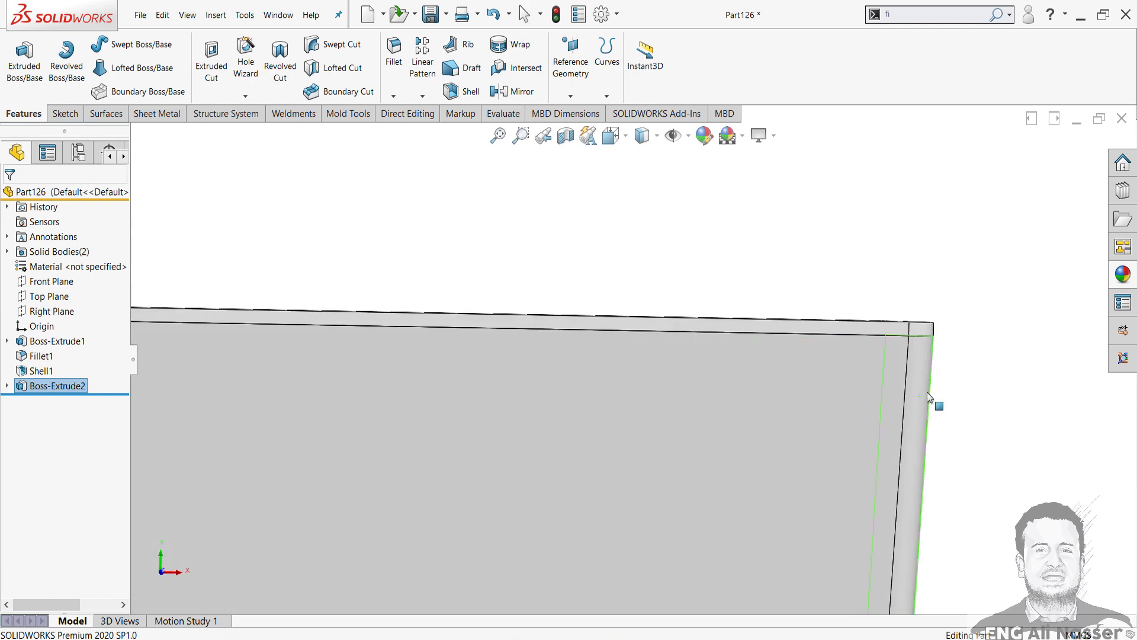
pyautogui.scroll(-2, 915, 379)
pyautogui.moveTo(858, 287); pyautogui.dragTo(879, 333, button='middle')
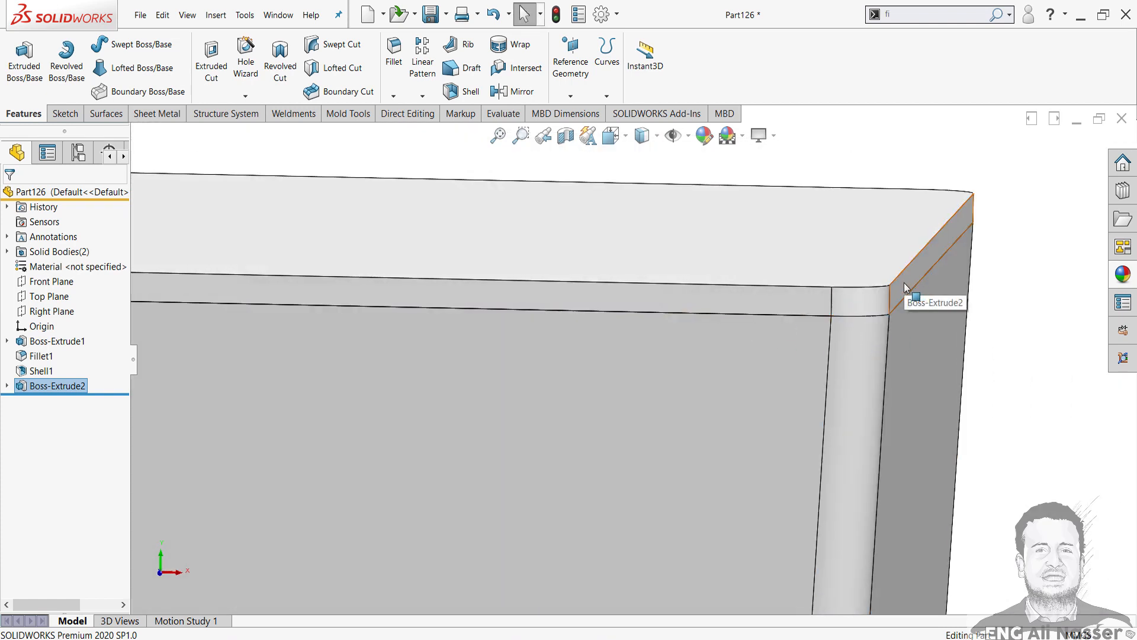
pyautogui.click(52, 281)
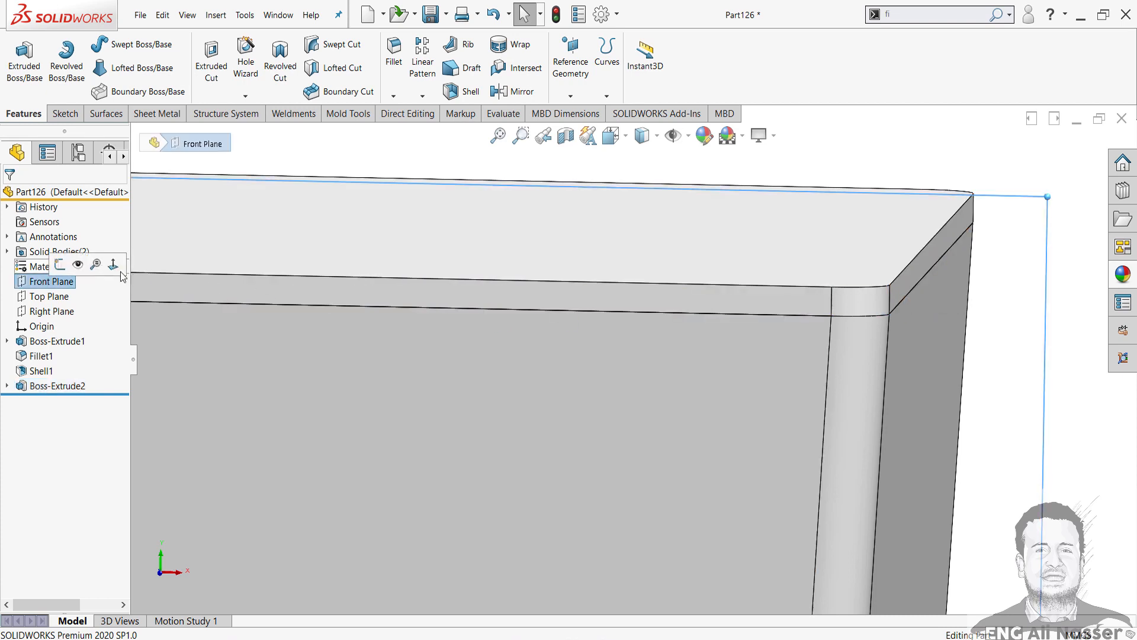
pyautogui.click(113, 264)
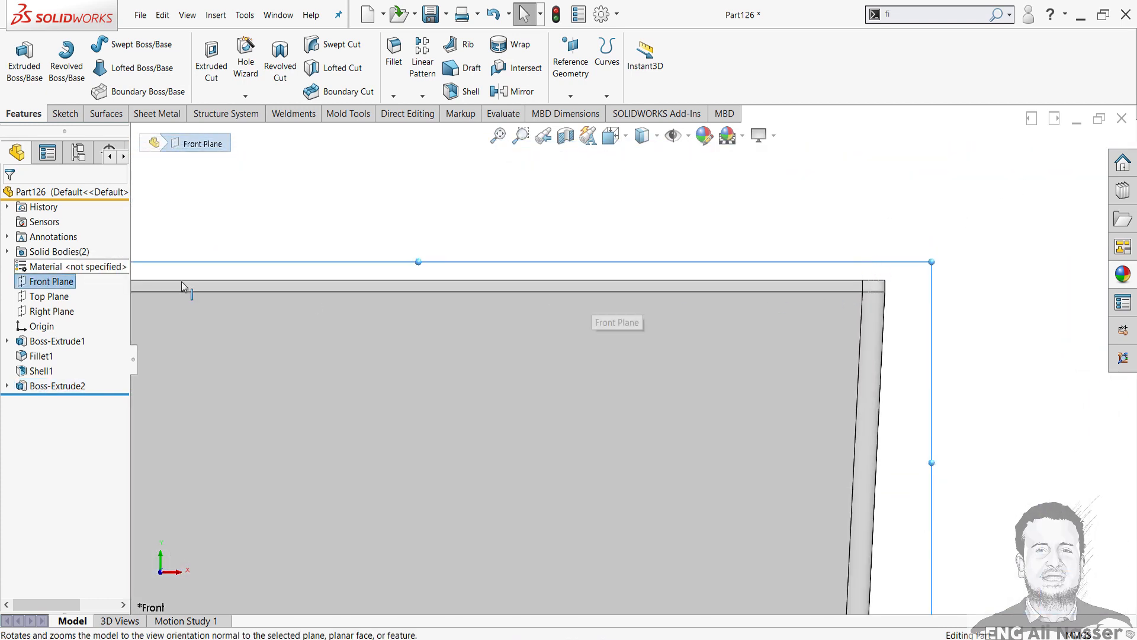
pyautogui.rightClick(53, 285)
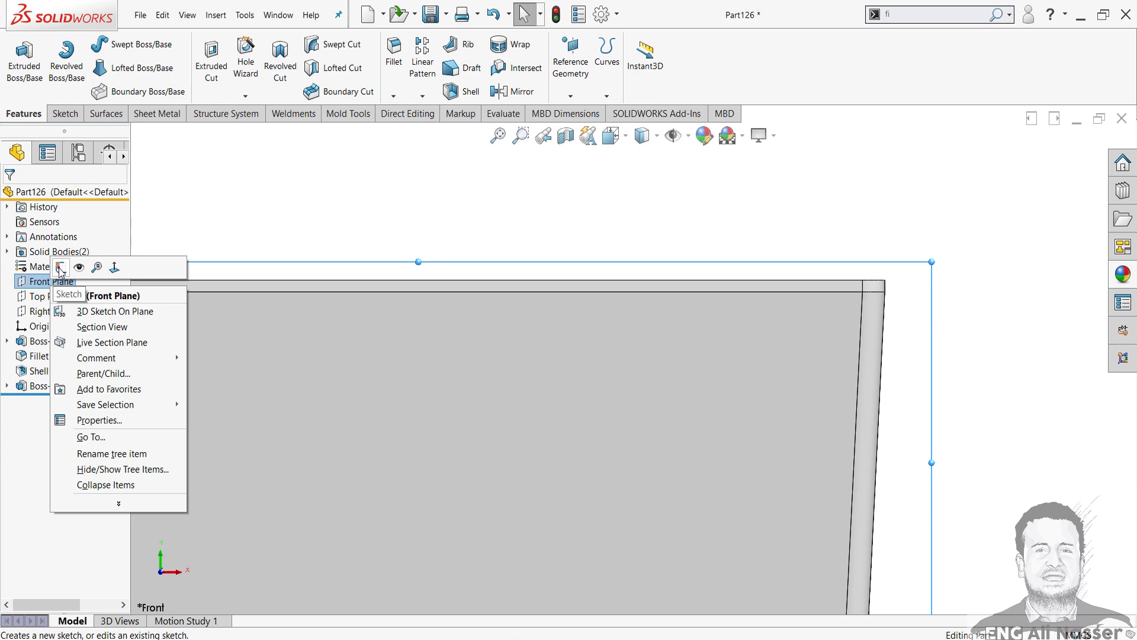
pyautogui.click(61, 268)
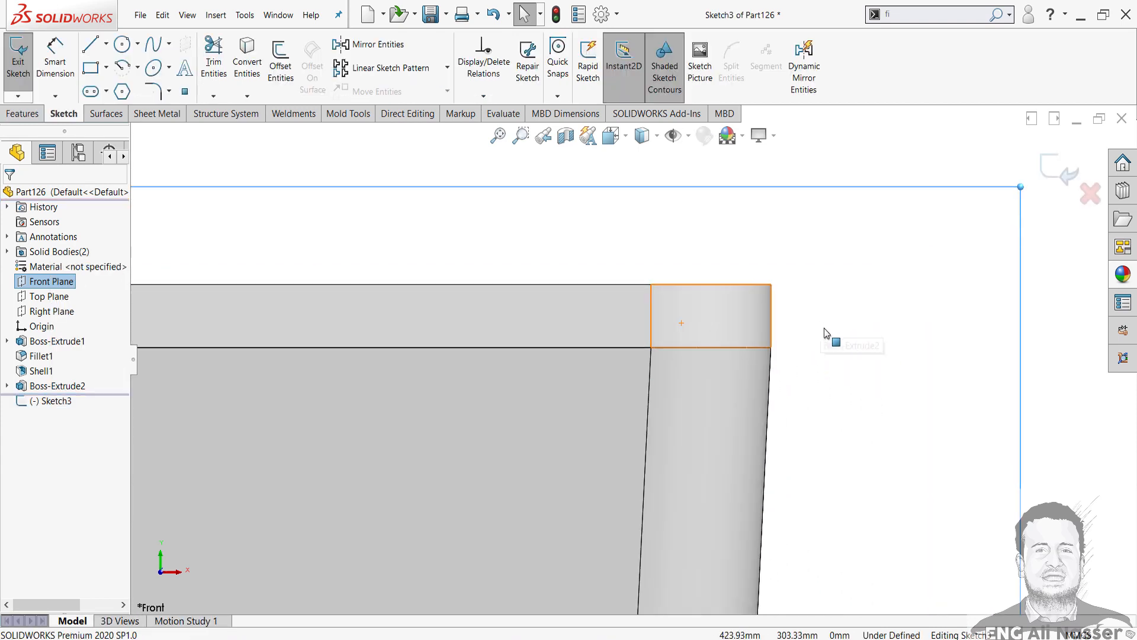
# Step: Sketch a closed line profile about 4.6 mm wide along the lid's outer edge, extending down the drafted box wall
pyautogui.moveTo(831, 335); pyautogui.dragTo(753, 321, button='right')
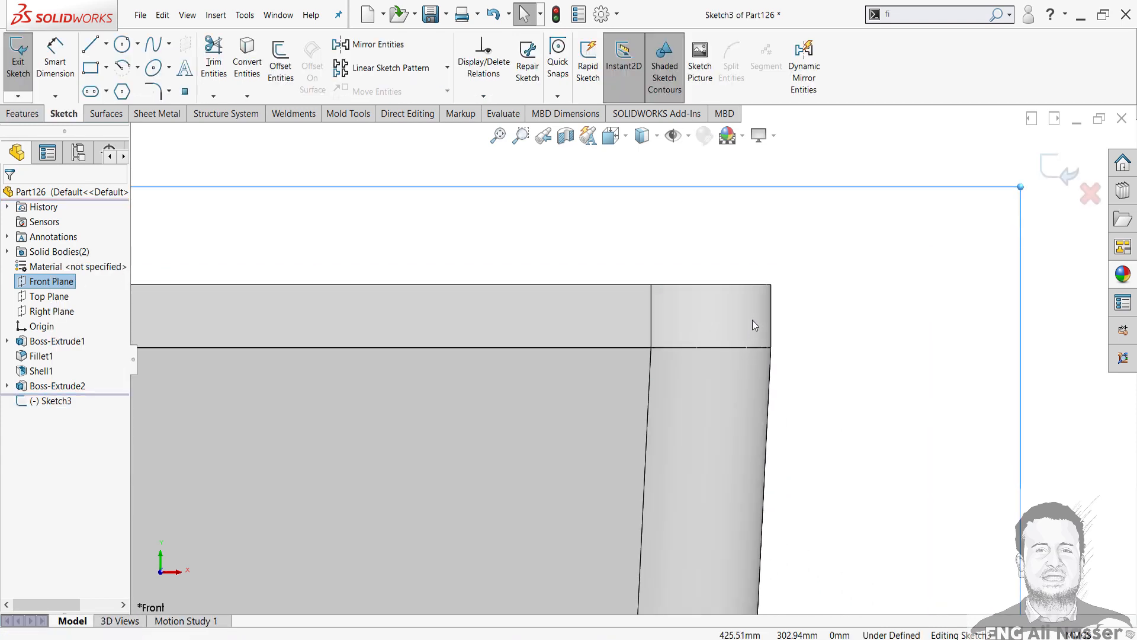
pyautogui.click(771, 285)
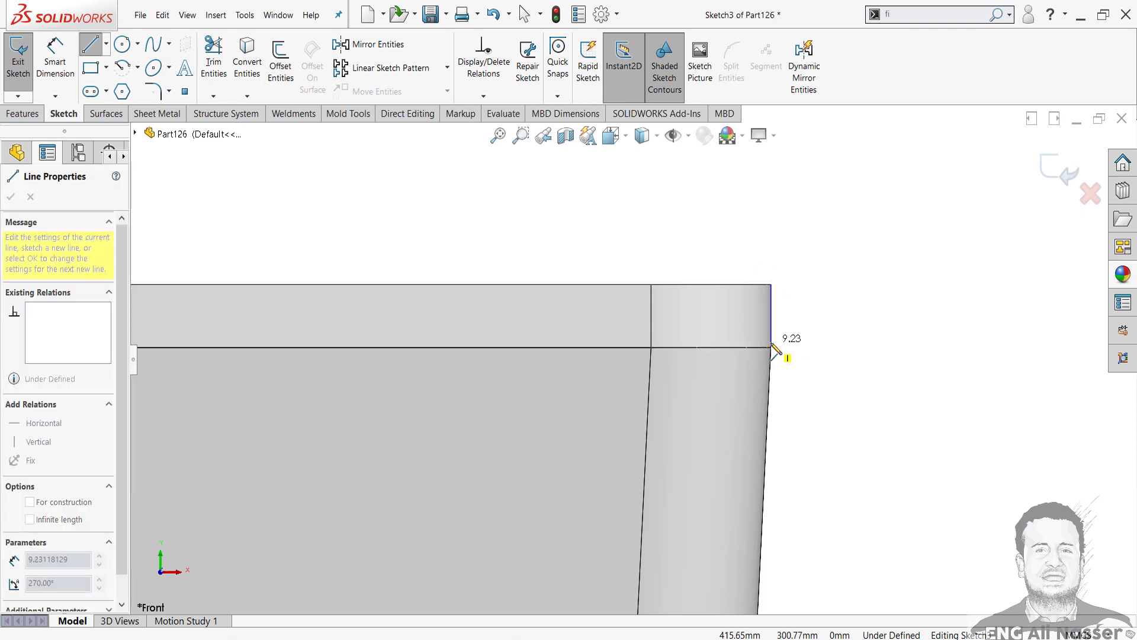
pyautogui.click(770, 347)
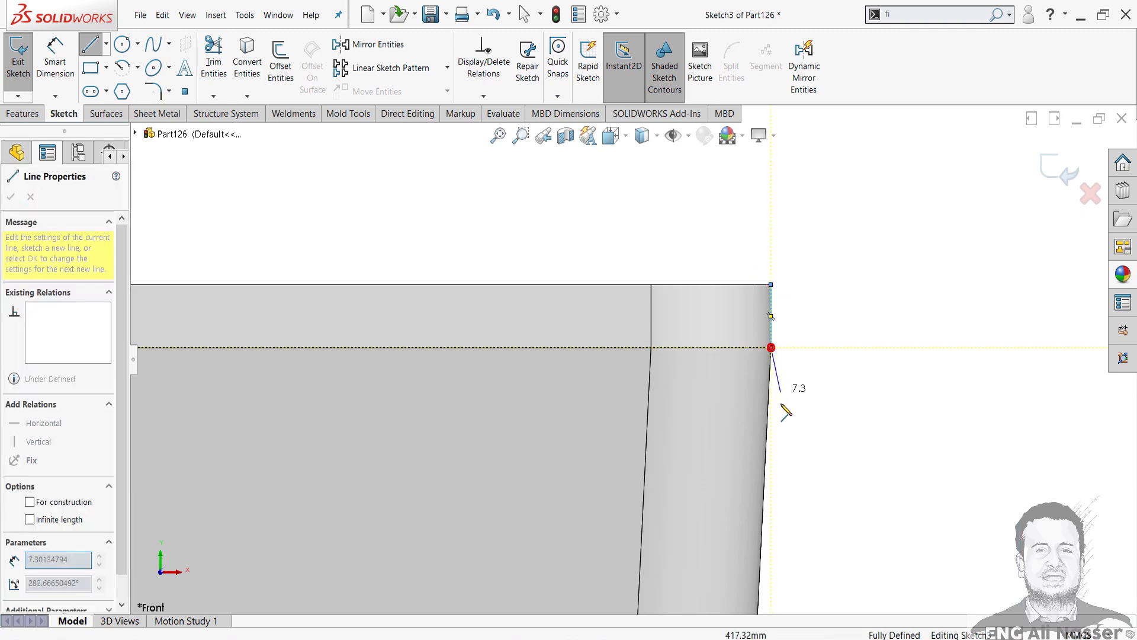
pyautogui.click(766, 435)
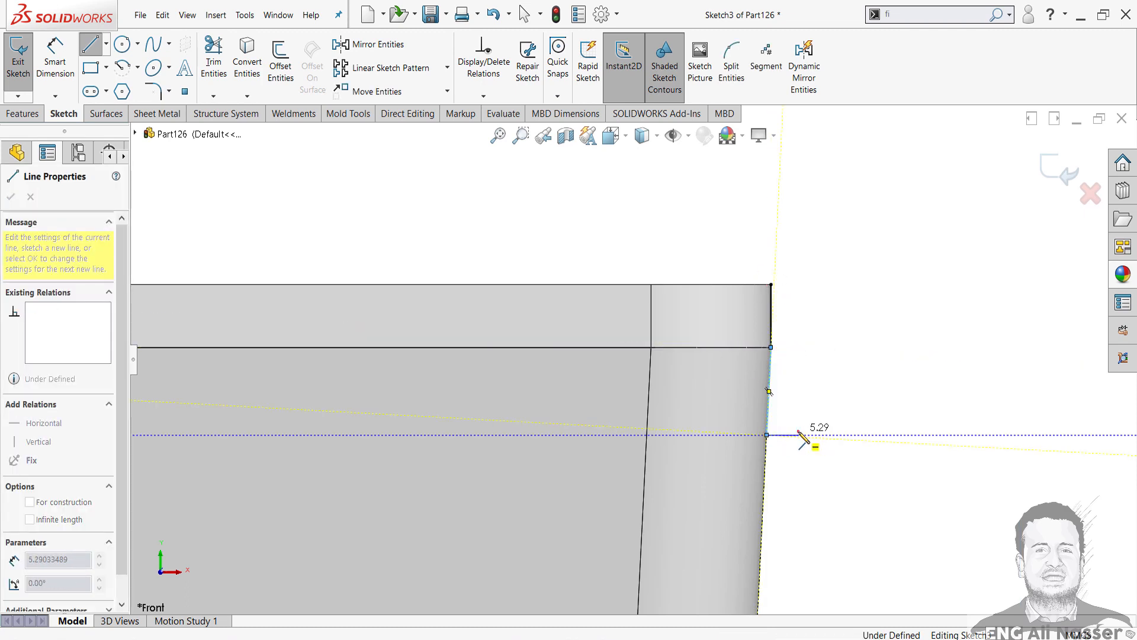
pyautogui.click(799, 435)
pyautogui.click(798, 284)
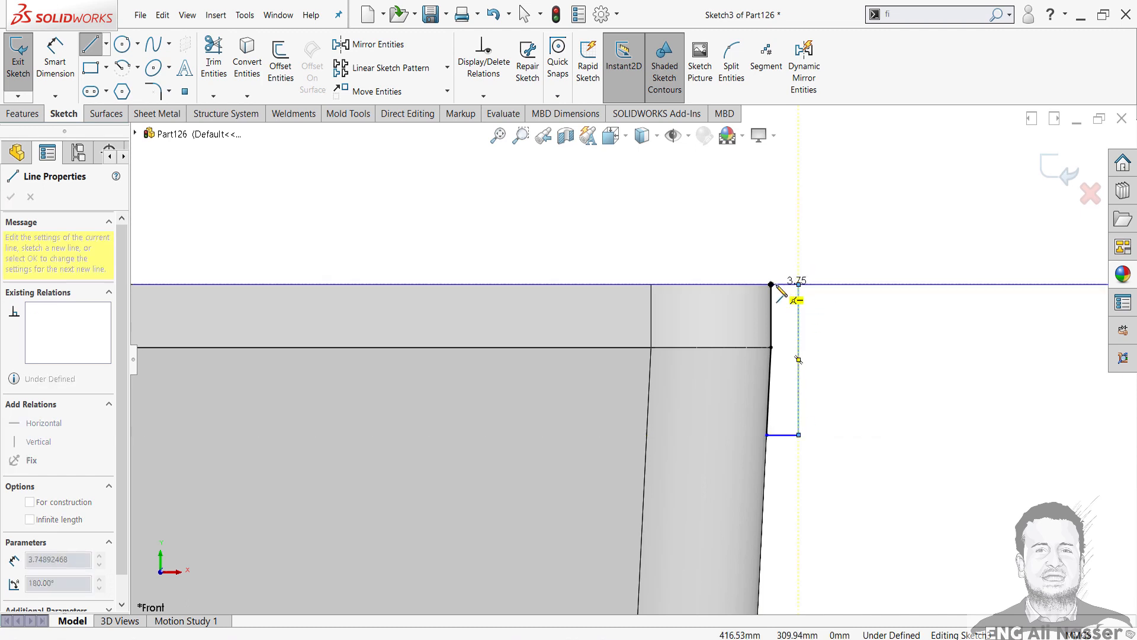
pyautogui.click(771, 284)
pyautogui.rightClick(783, 289)
pyautogui.click(868, 331)
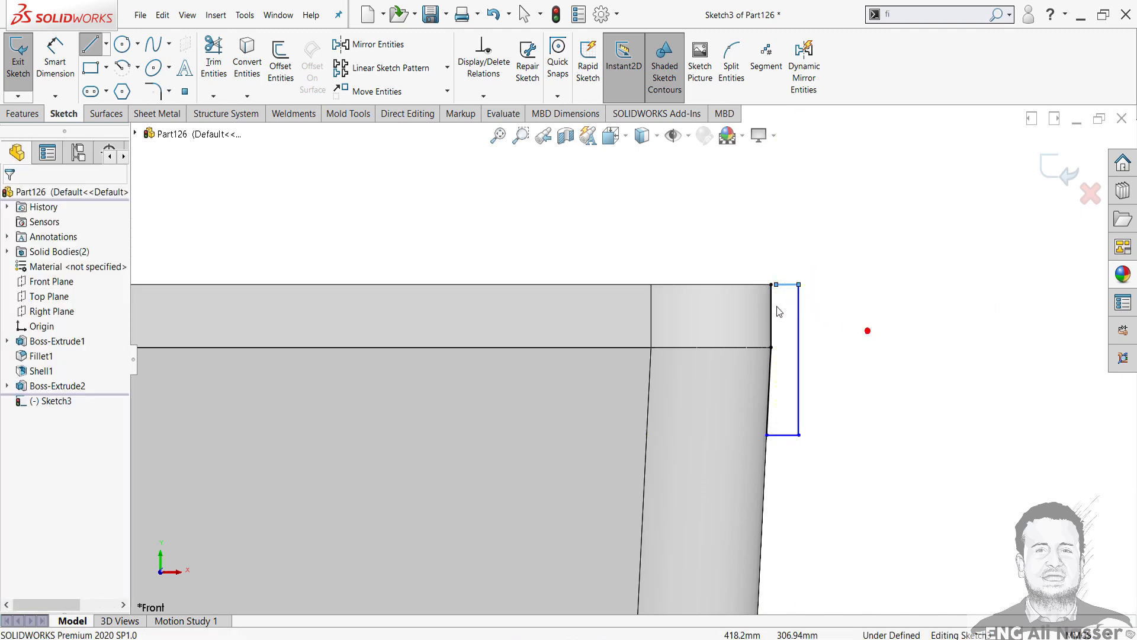
pyautogui.scroll(-2, 764, 302)
pyautogui.moveTo(746, 280); pyautogui.dragTo(739, 278)
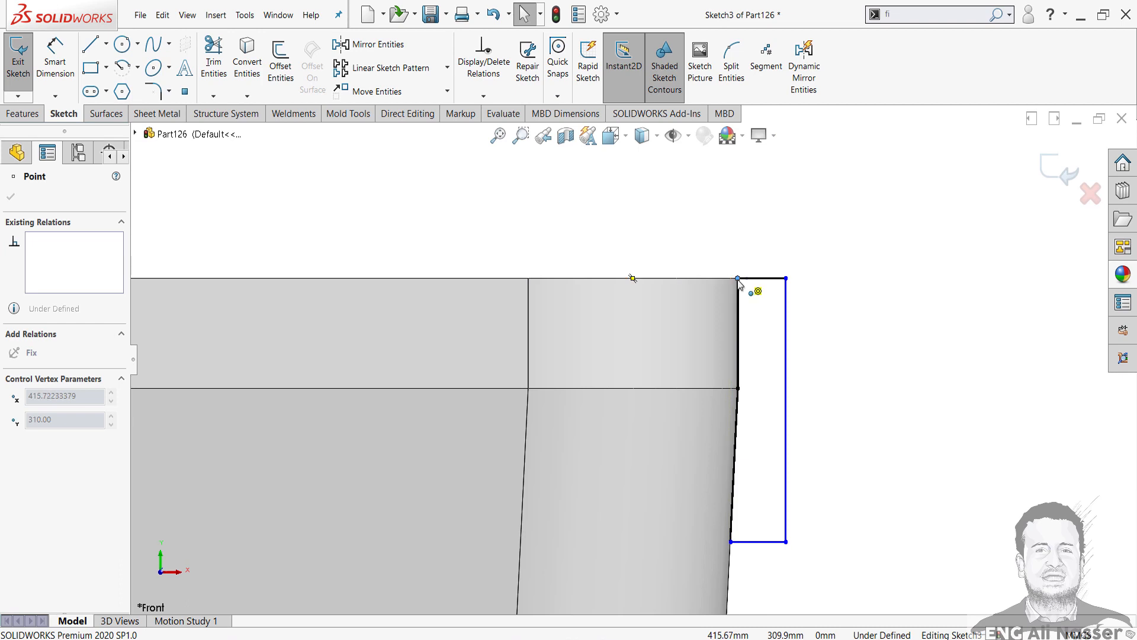
pyautogui.click(834, 336)
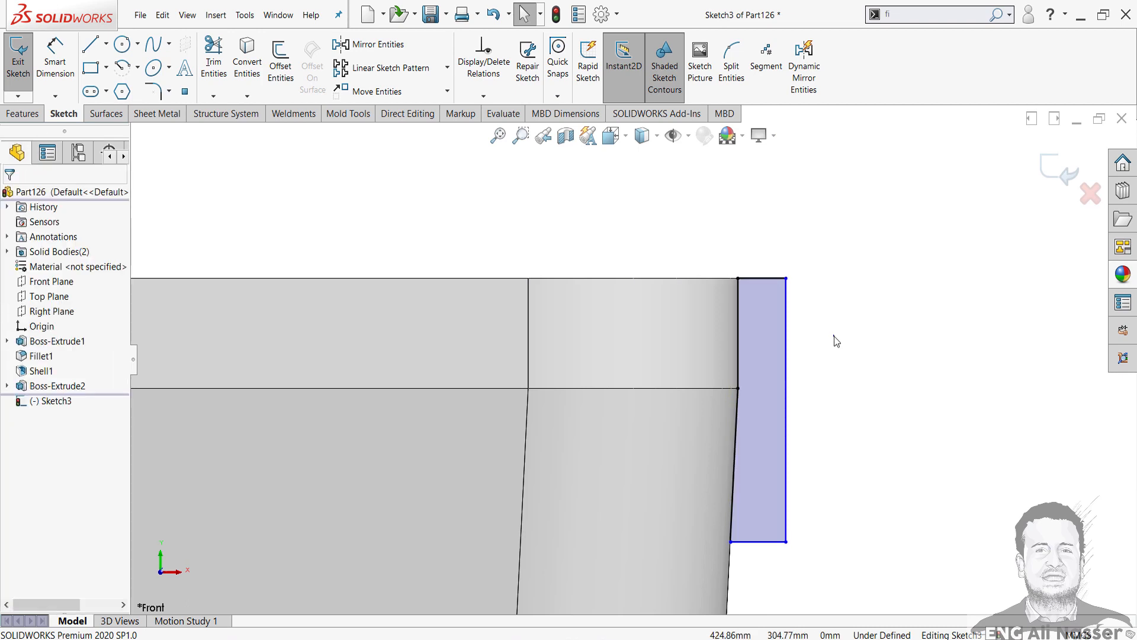
# Step: Dimension the lip profile's top edge to 3 mm and exit the sketch
pyautogui.click(764, 279)
pyautogui.click(829, 218)
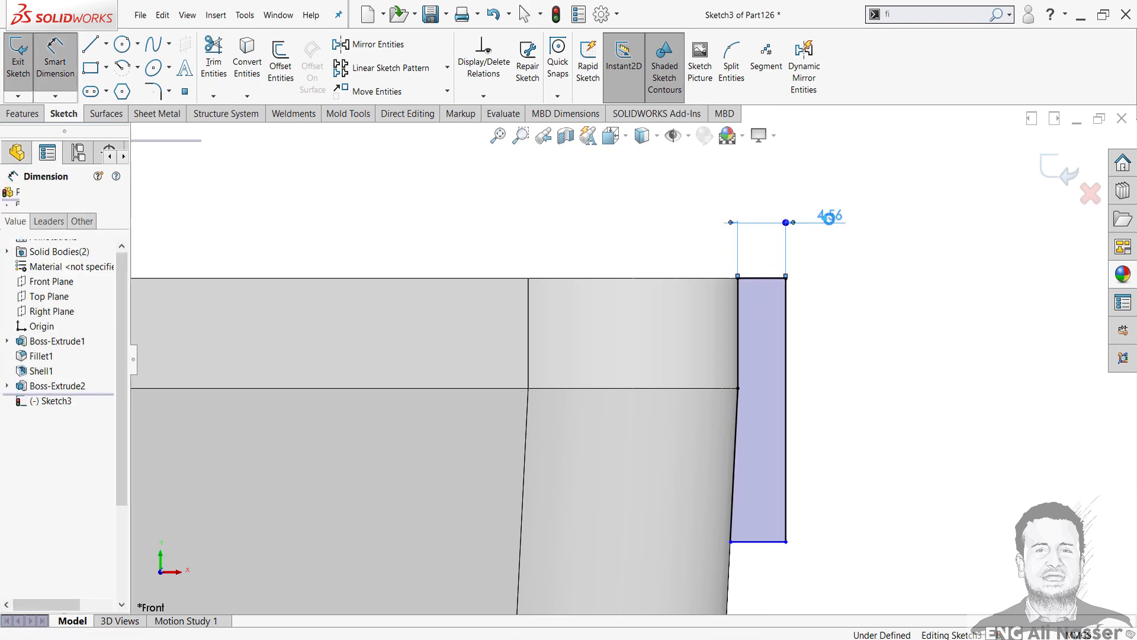
pyautogui.write('3')
pyautogui.press('Return')
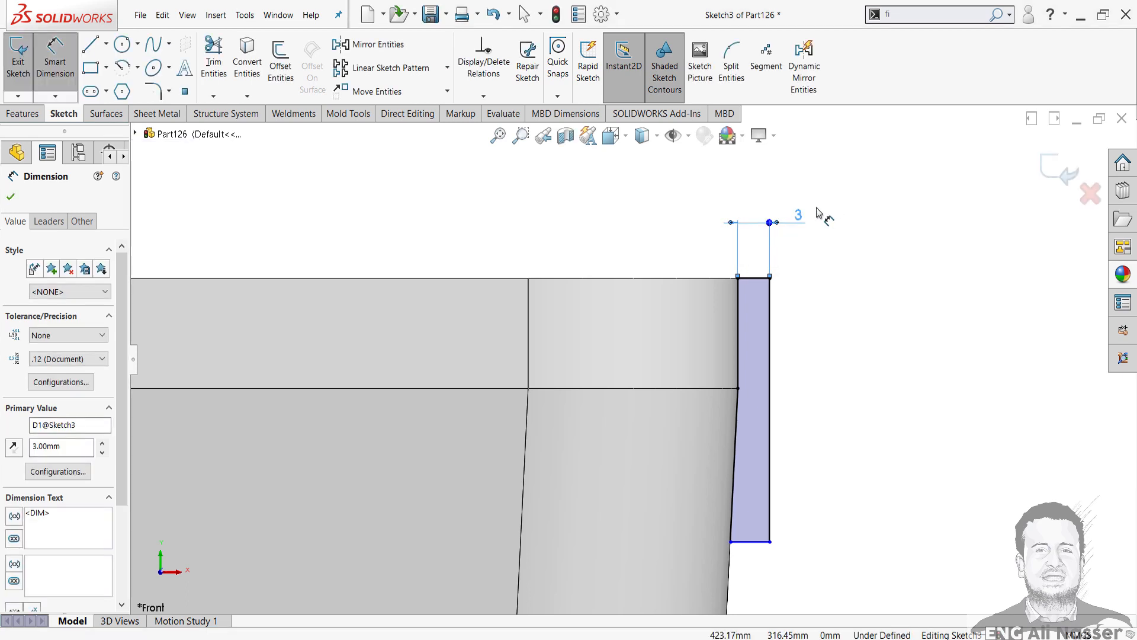
pyautogui.scroll(3, 829, 237)
pyautogui.click(1045, 173)
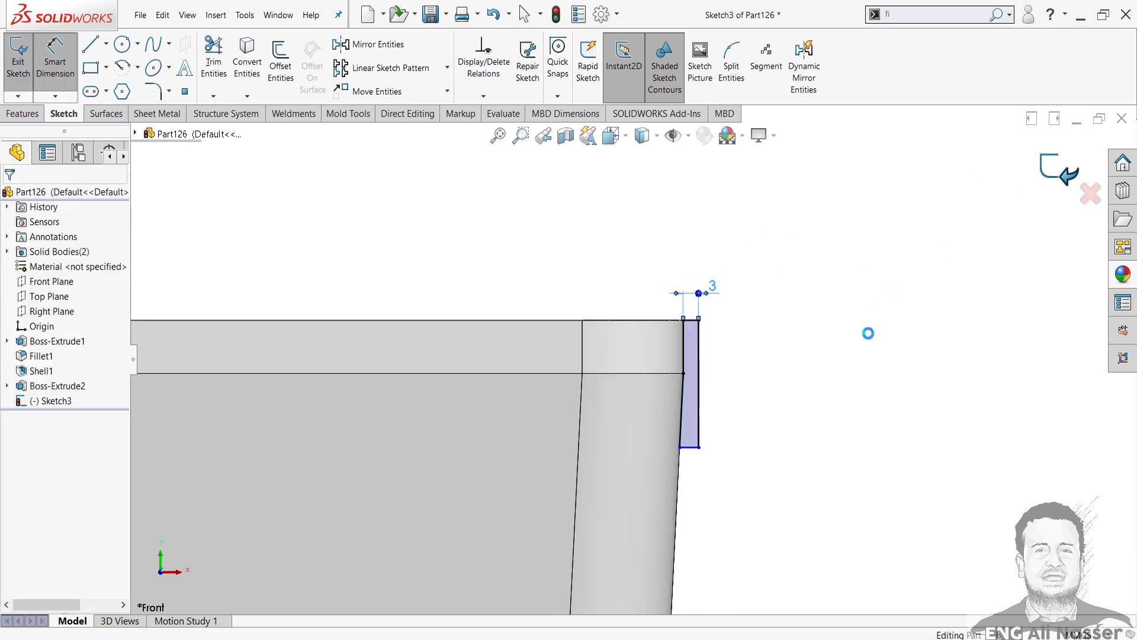
# Step: Set up a sweep of the lip profile along the lid's converted outline sketch, with Merge result turned off
pyautogui.moveTo(480, 299); pyautogui.dragTo(697, 296, button='middle')
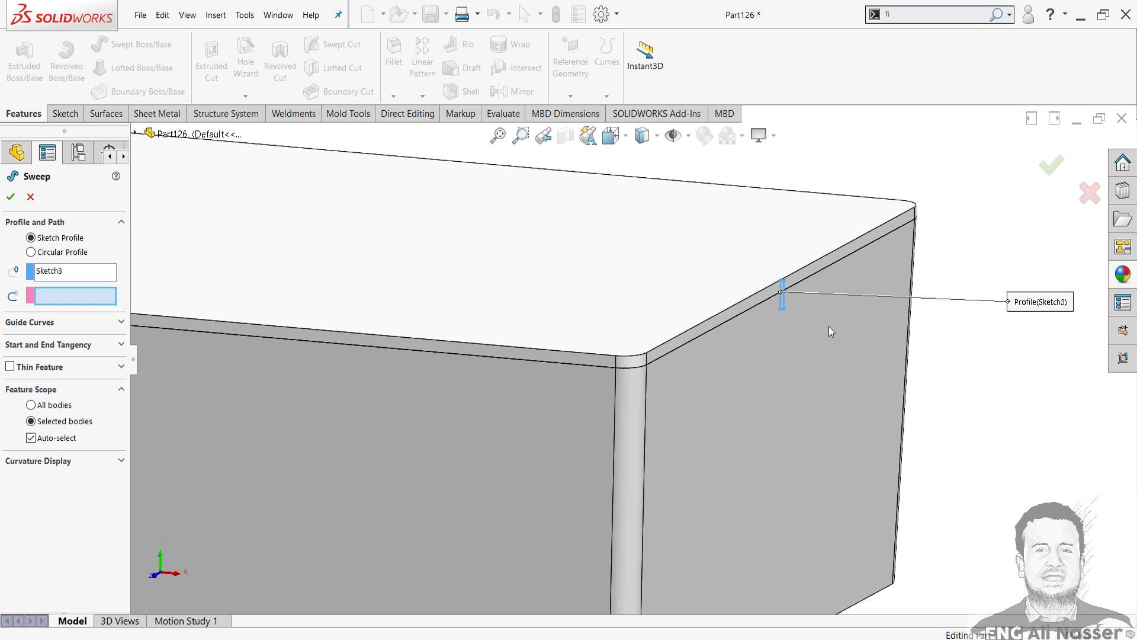
pyautogui.press('f')
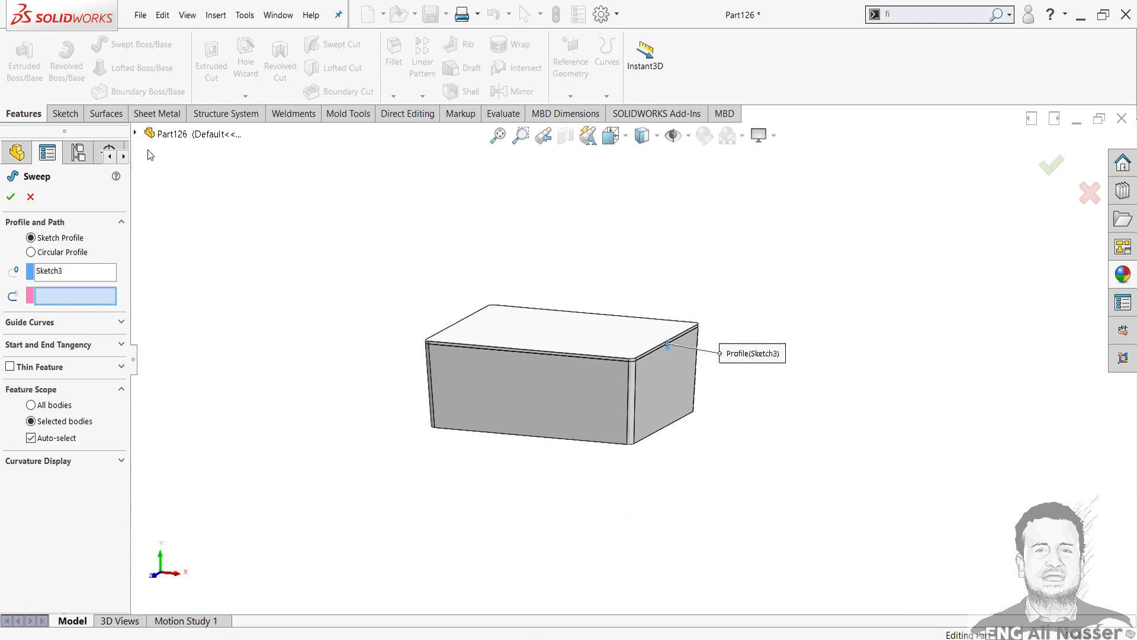
pyautogui.click(135, 134)
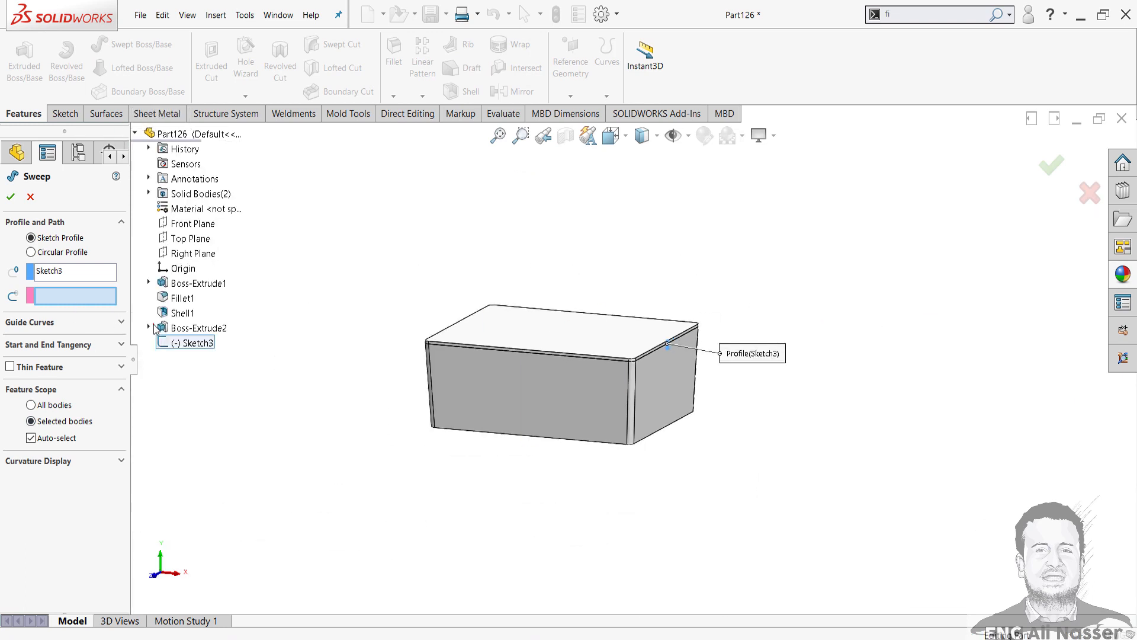
pyautogui.click(191, 344)
pyautogui.scroll(-6, 663, 362)
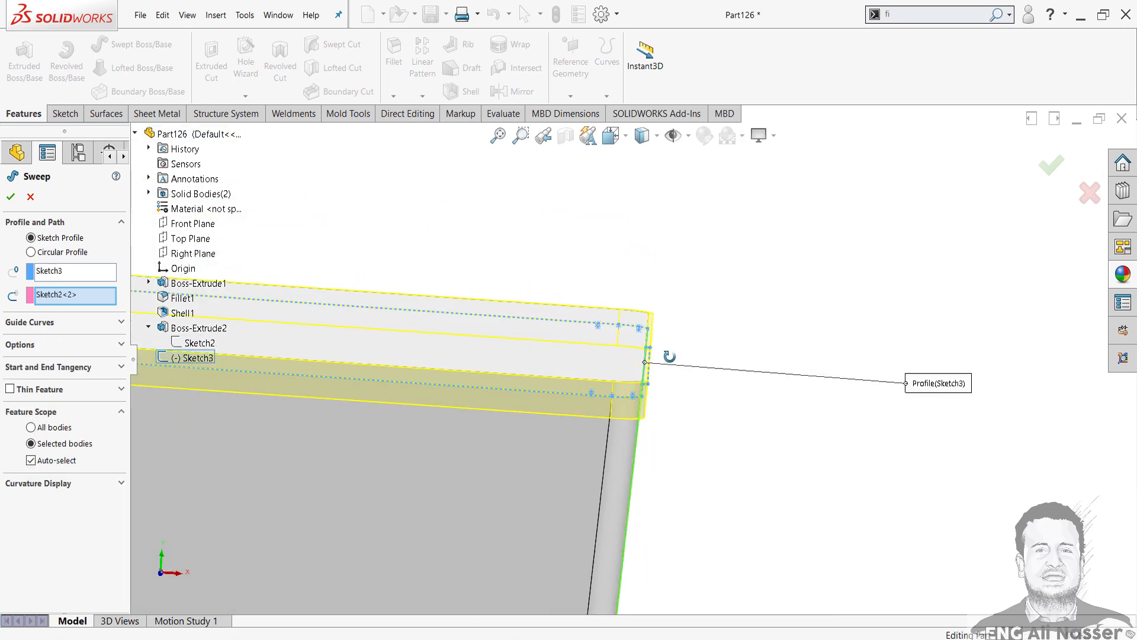
pyautogui.moveTo(669, 356); pyautogui.dragTo(612, 357, button='middle')
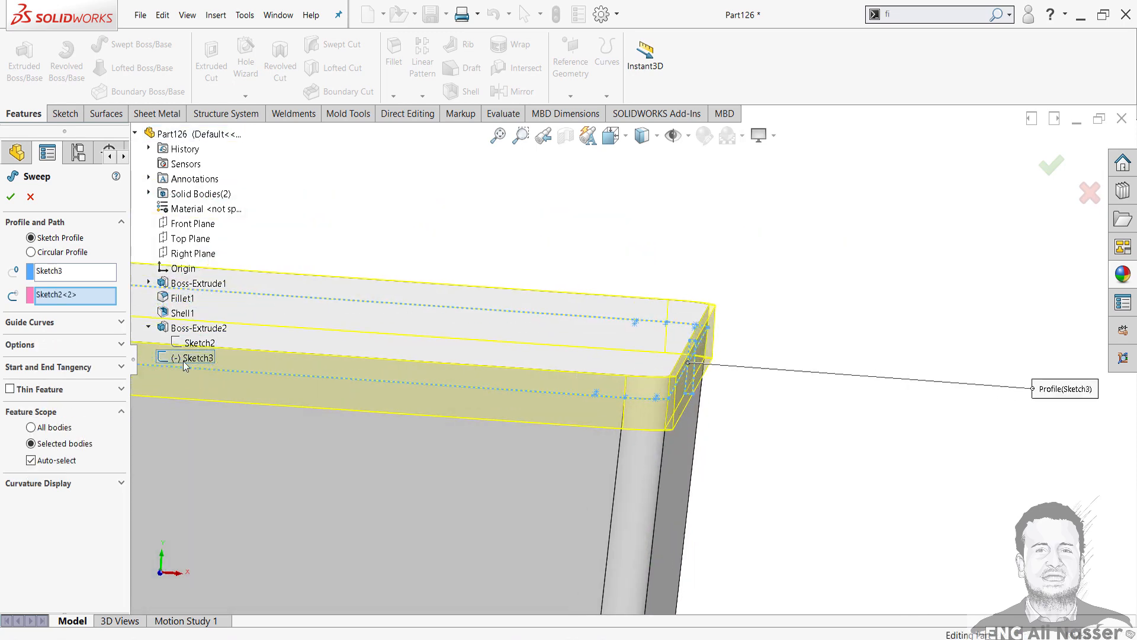
pyautogui.click(73, 350)
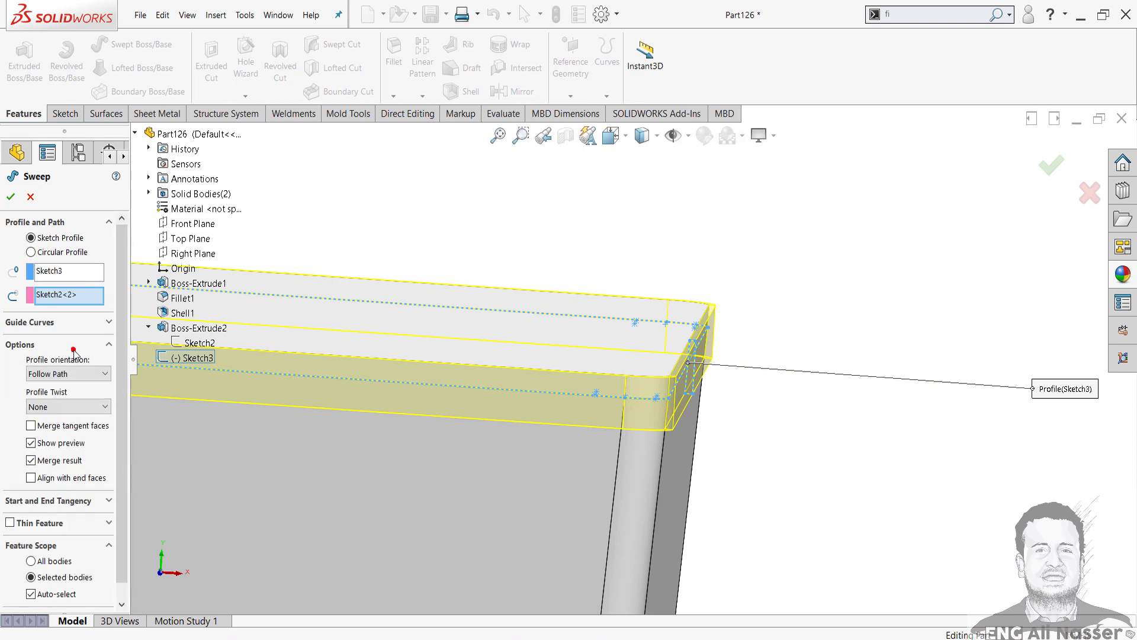
pyautogui.click(75, 464)
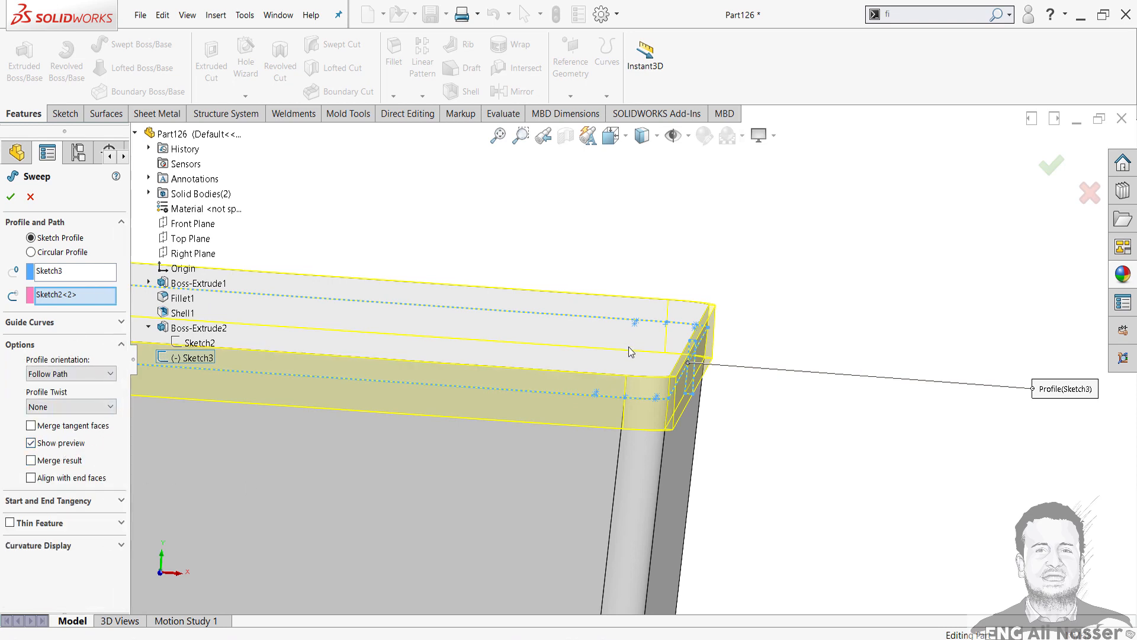
# Step: Complete the sweep of profile Sketch3 along path Sketch2 around the lid, leaving Merge result off
pyautogui.scroll(2, 475, 457)
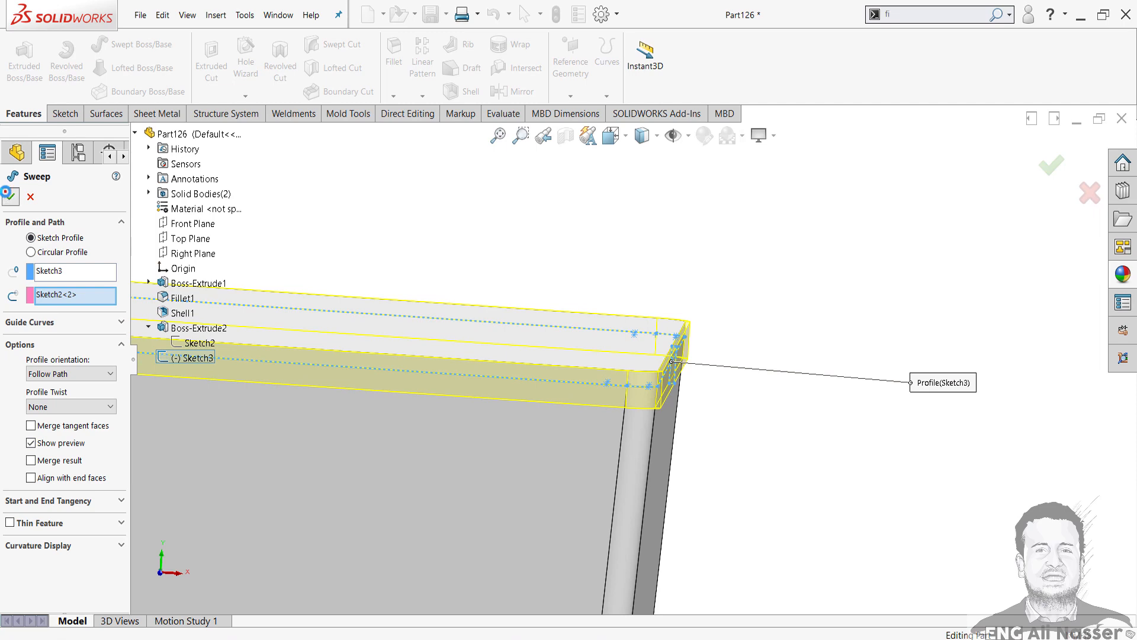
pyautogui.scroll(3, 659, 388)
pyautogui.moveTo(605, 378); pyautogui.dragTo(616, 403, button='middle')
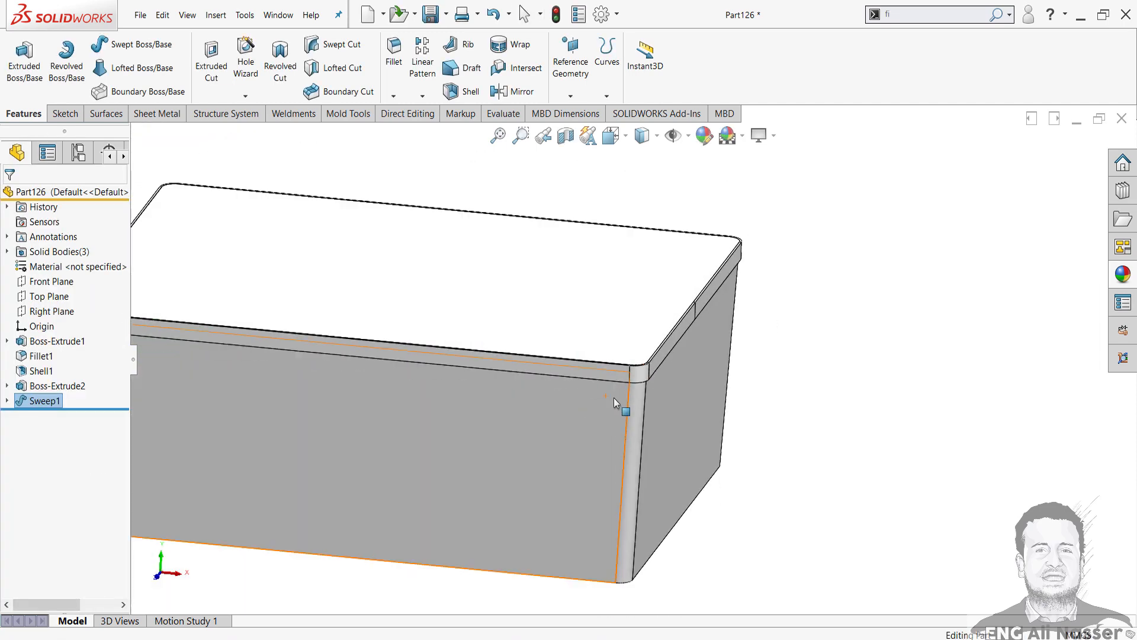
# Step: Examine the lid corner and swept rim in a section view on the Front Plane, and close the section view
pyautogui.scroll(2, 619, 391)
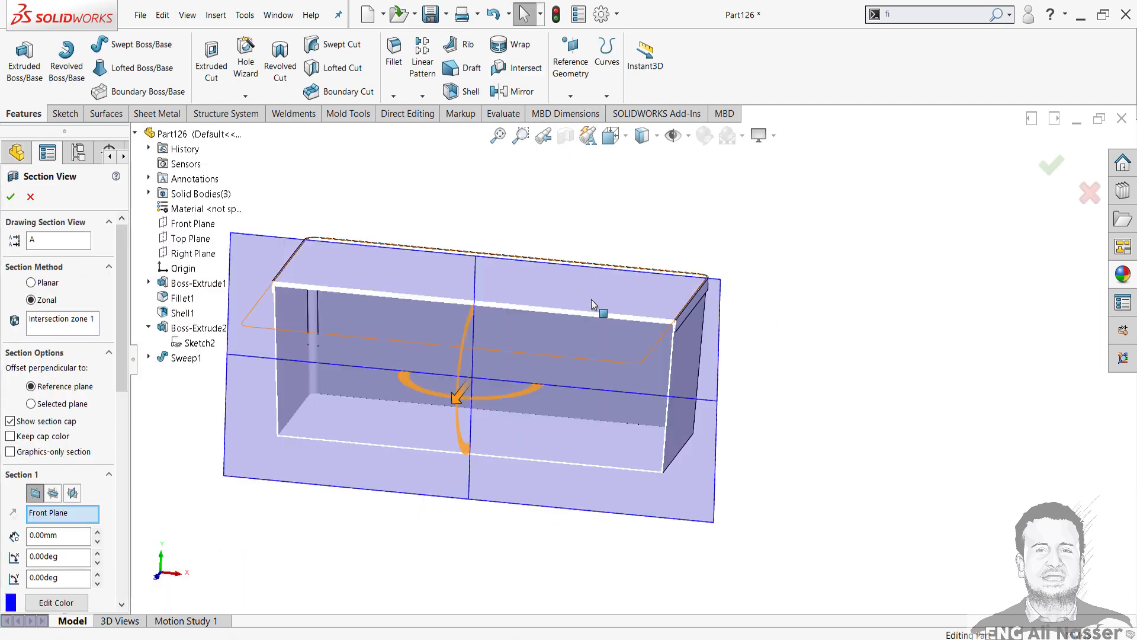
pyautogui.click(12, 198)
pyautogui.scroll(-5, 659, 356)
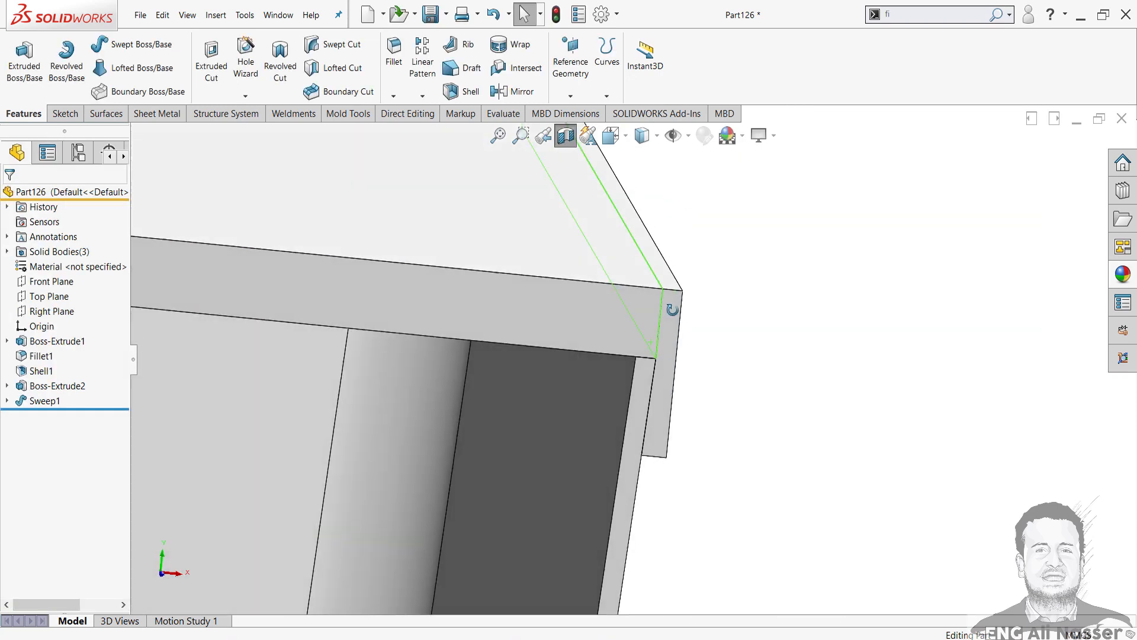
pyautogui.moveTo(672, 309); pyautogui.dragTo(592, 367, button='middle')
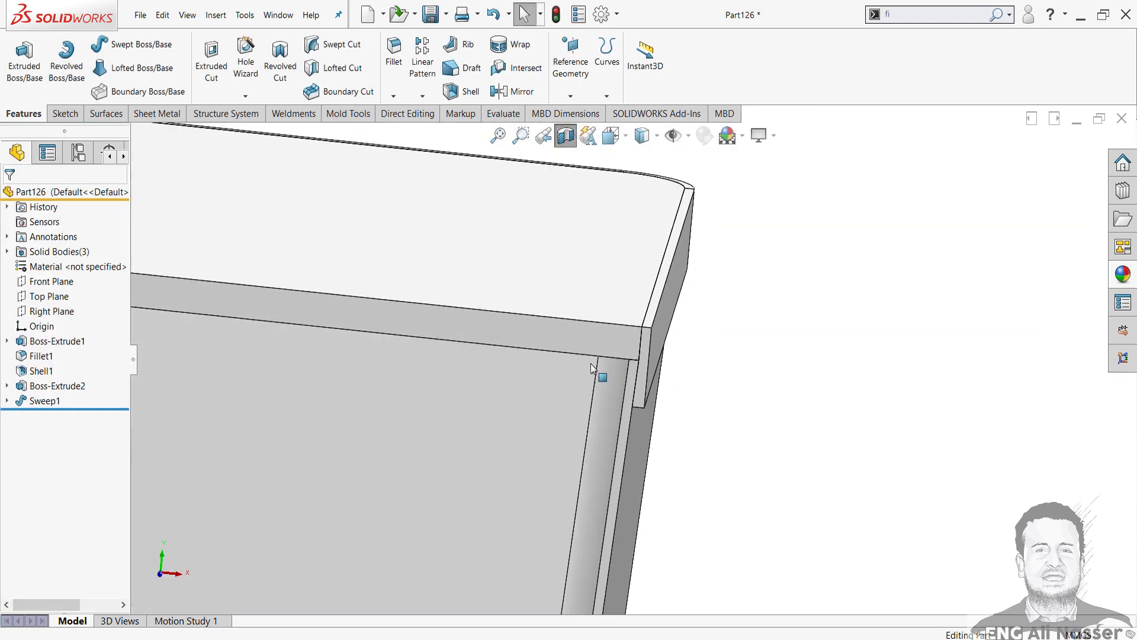
pyautogui.click(562, 138)
# Step: Edit the sweep to merge its result, with Auto-select off and only the lid body Boss-Extrude2 in the feature scope
pyautogui.rightClick(37, 401)
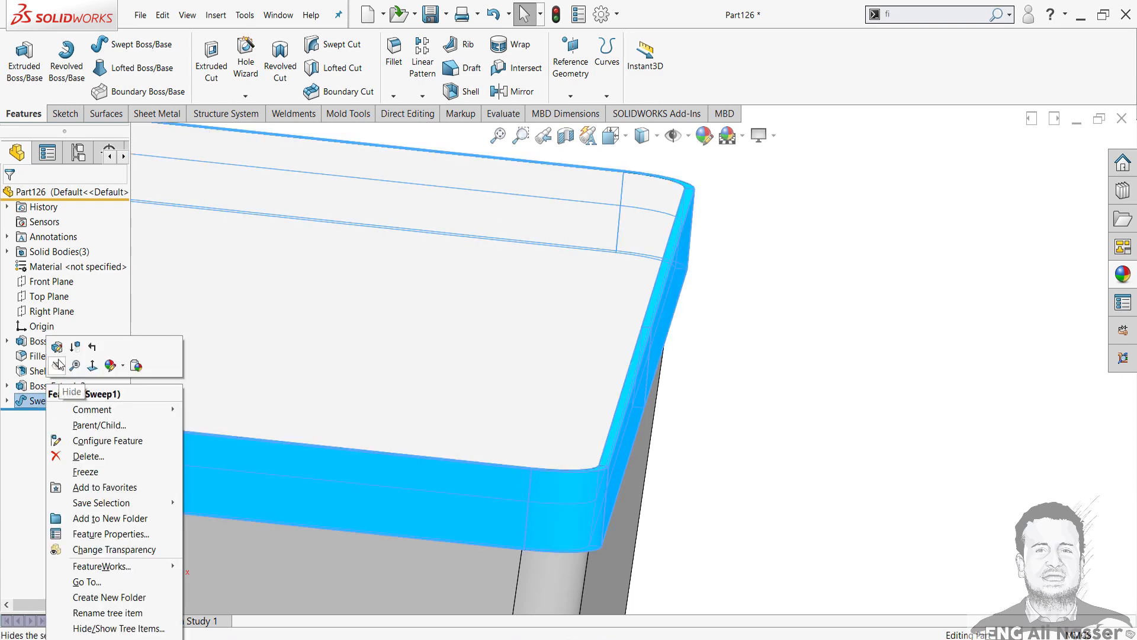
pyautogui.click(57, 347)
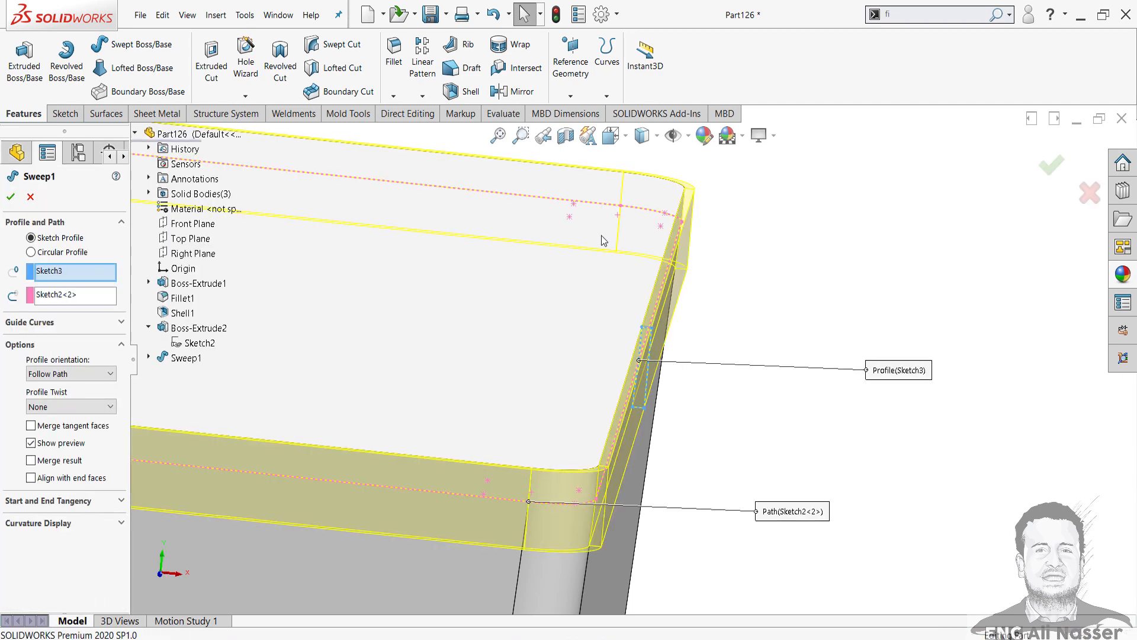
pyautogui.click(73, 524)
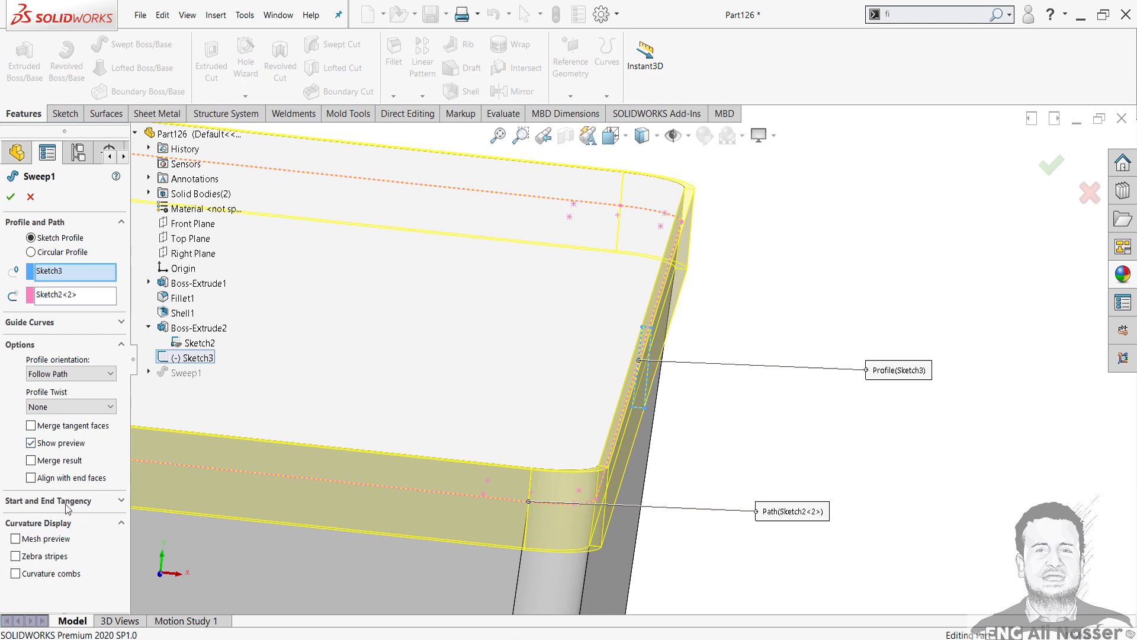
pyautogui.click(57, 461)
pyautogui.click(71, 572)
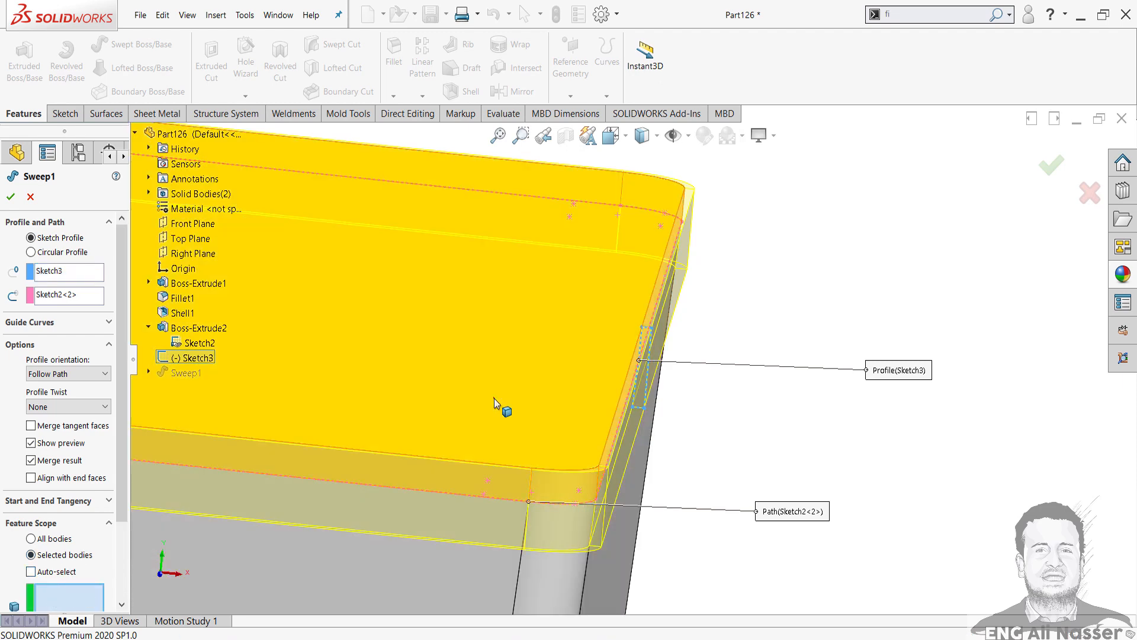
pyautogui.click(562, 324)
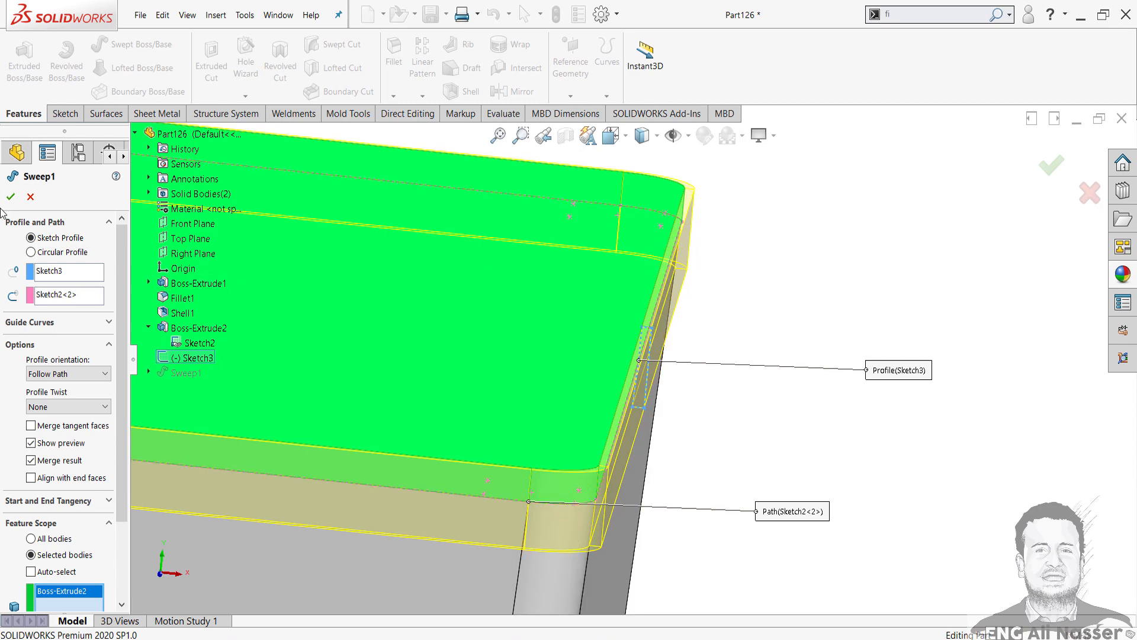
pyautogui.press('Return')
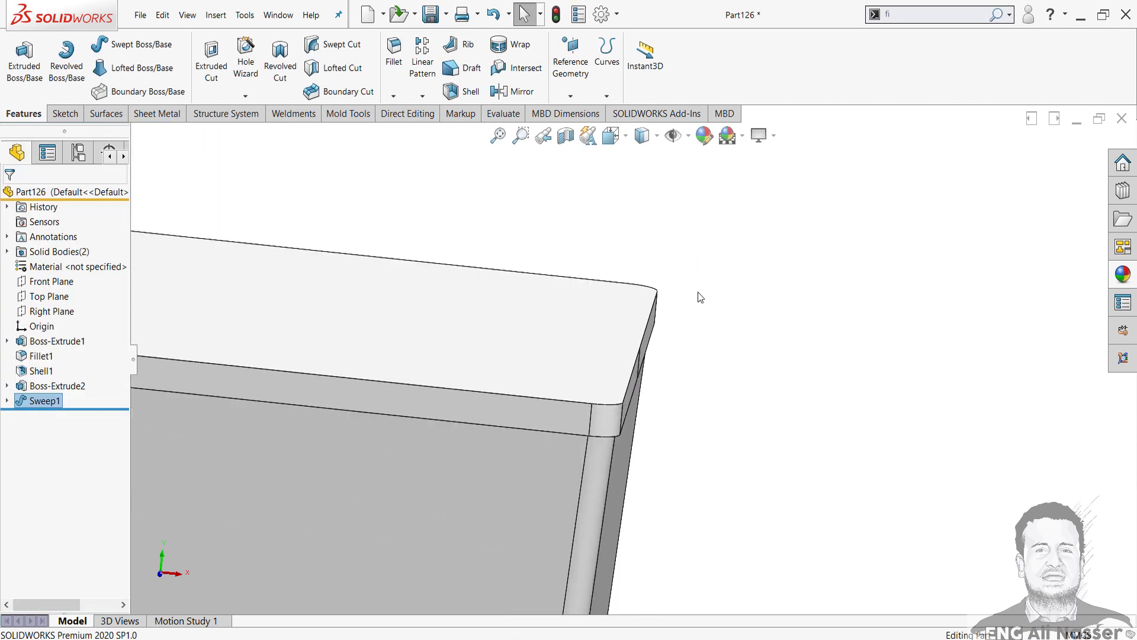
# Step: Check the merged lid and rim in a Front Plane section view, and restore the full model display
pyautogui.click(566, 138)
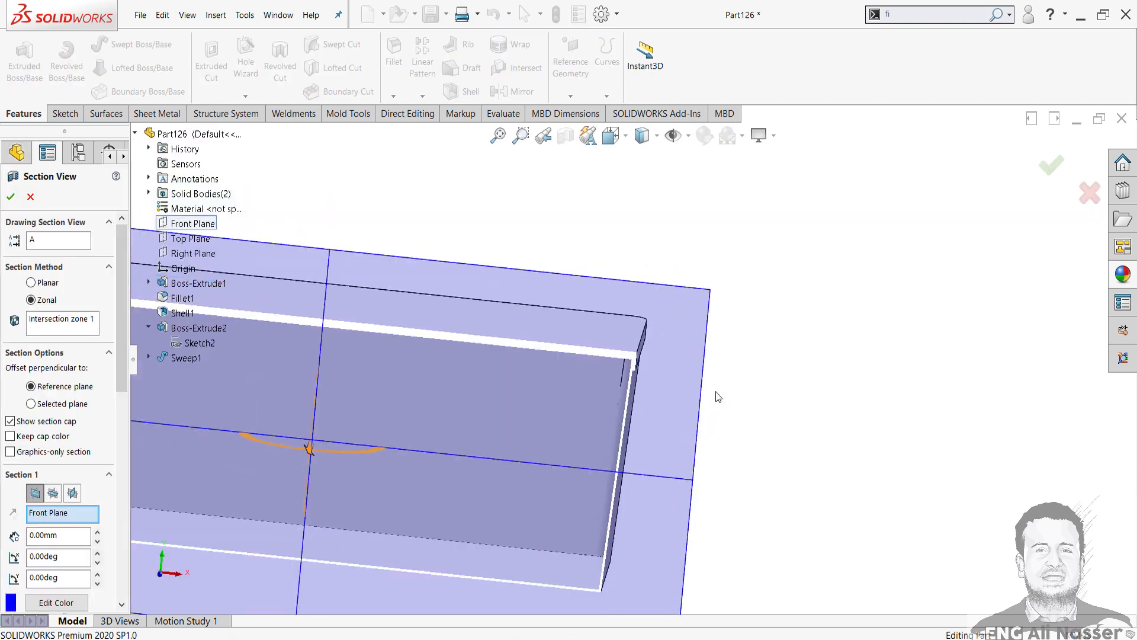
pyautogui.scroll(3, 626, 367)
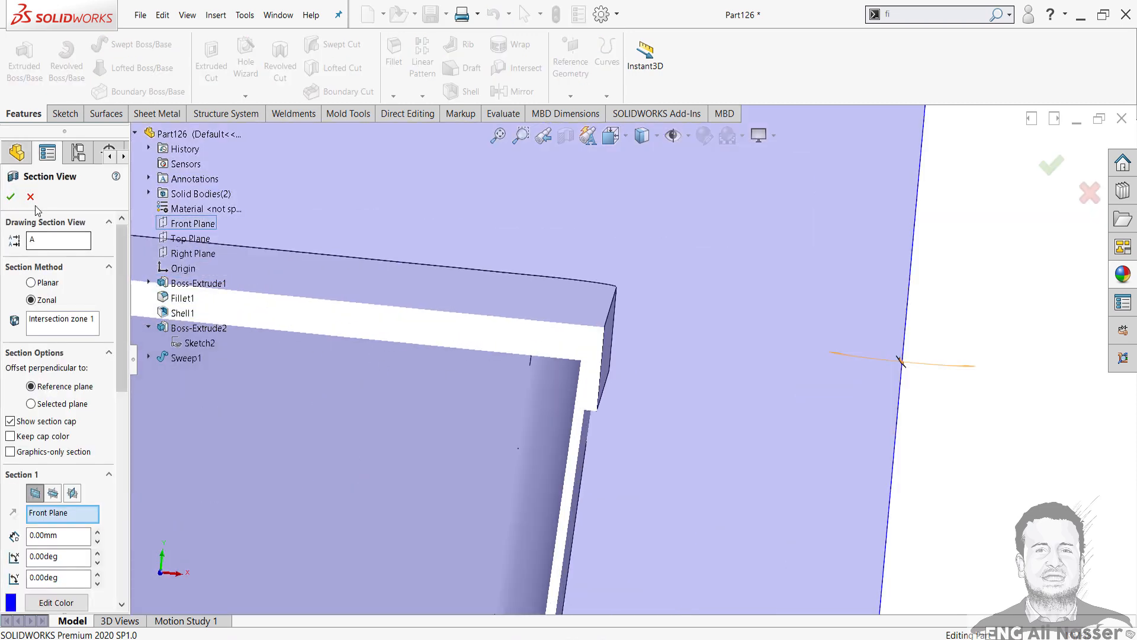
pyautogui.click(11, 196)
pyautogui.moveTo(628, 388); pyautogui.dragTo(577, 394, button='middle')
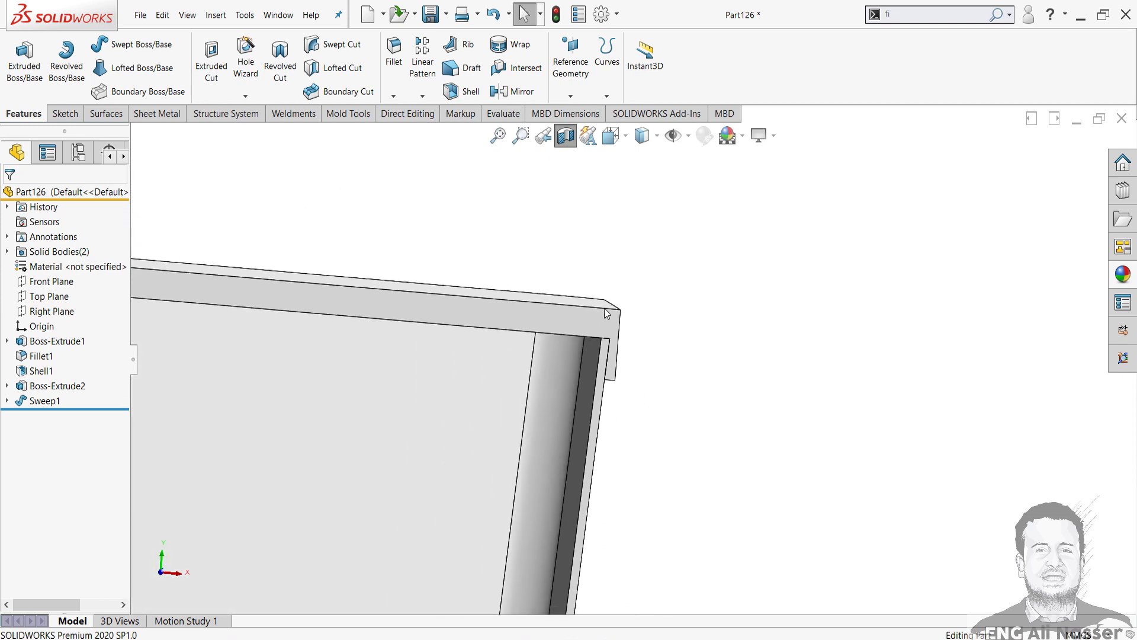
pyautogui.click(565, 136)
pyautogui.scroll(3, 720, 357)
pyautogui.moveTo(720, 358); pyautogui.dragTo(670, 389, button='middle')
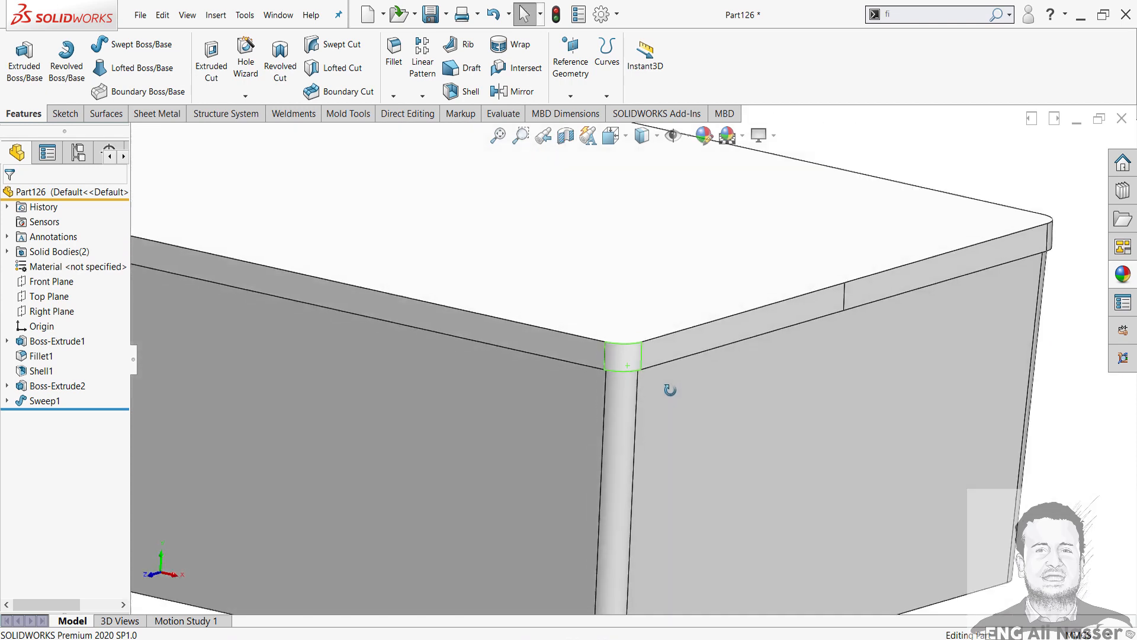
# Step: Apply a dark red painted Car appearance to the lid body
pyautogui.scroll(3, 670, 389)
pyautogui.click(1122, 273)
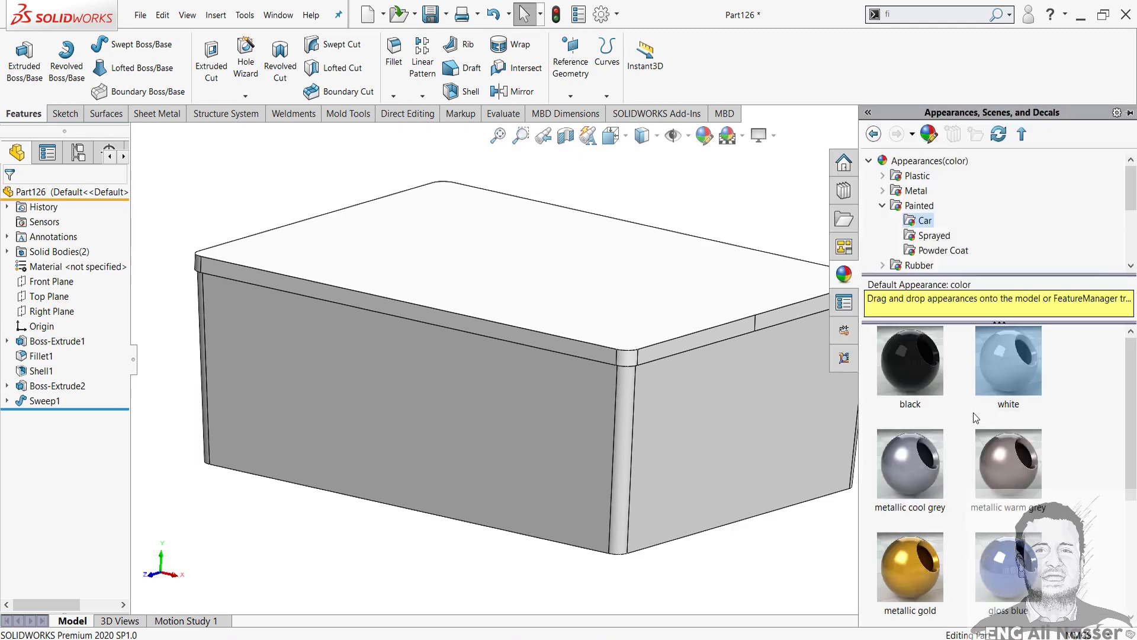
pyautogui.scroll(-3, 977, 421)
pyautogui.moveTo(929, 477); pyautogui.dragTo(680, 330)
pyautogui.click(679, 327)
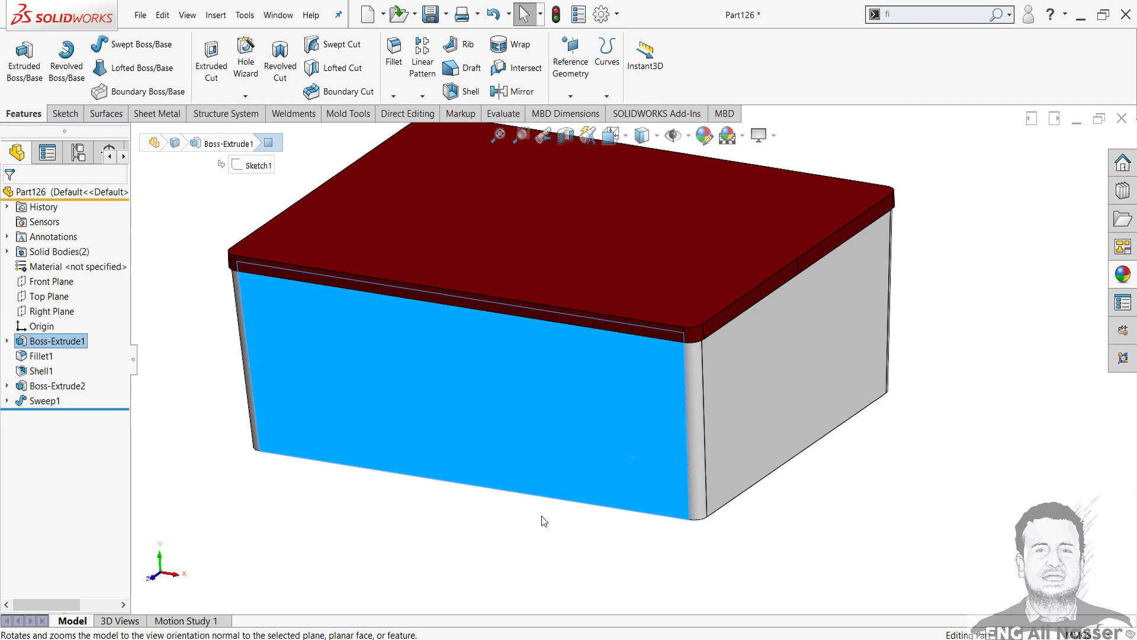
# Step: Start a sketch on the box's front face and draw a circle about 83 mm in diameter near its lower-right corner
pyautogui.rightClick(613, 433)
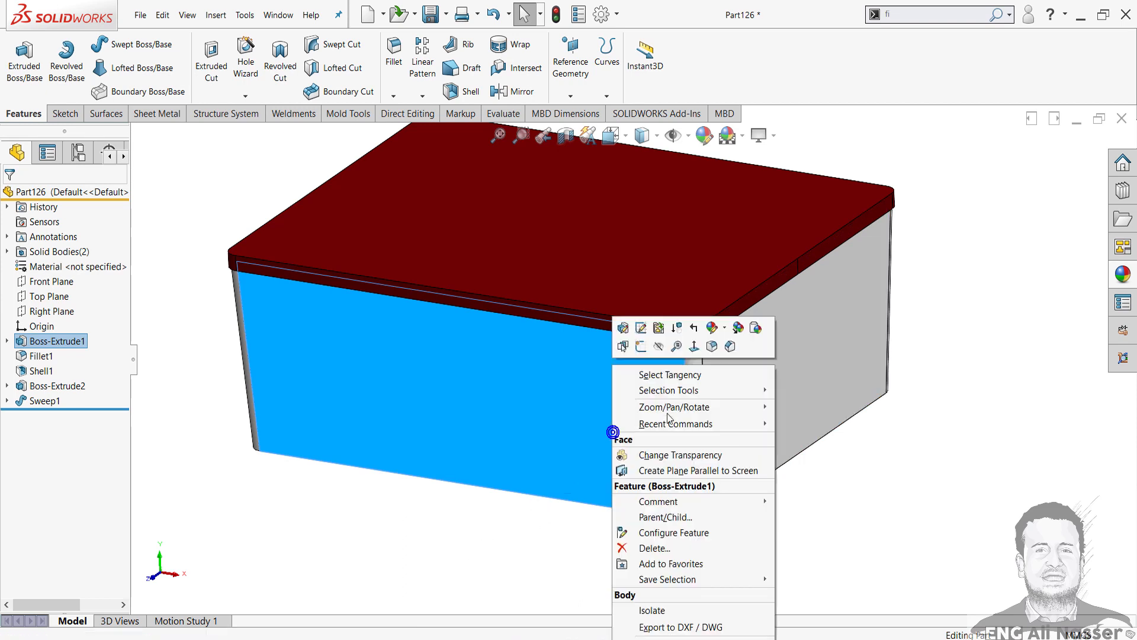
pyautogui.click(694, 347)
pyautogui.rightClick(814, 387)
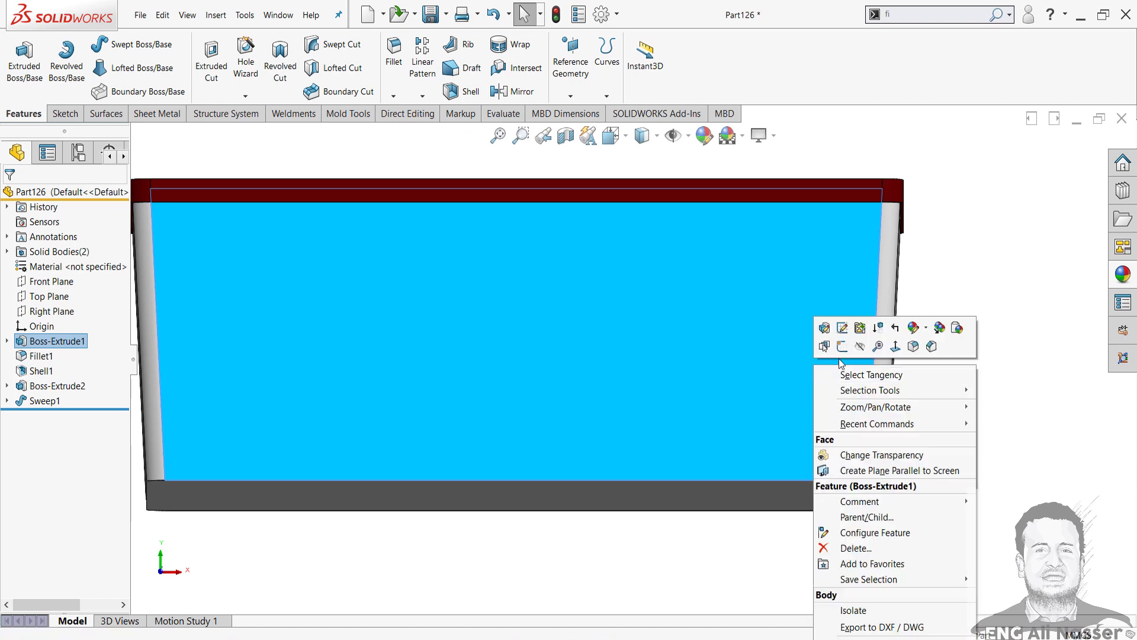
pyautogui.click(842, 346)
pyautogui.moveTo(923, 386); pyautogui.dragTo(1000, 386, button='right')
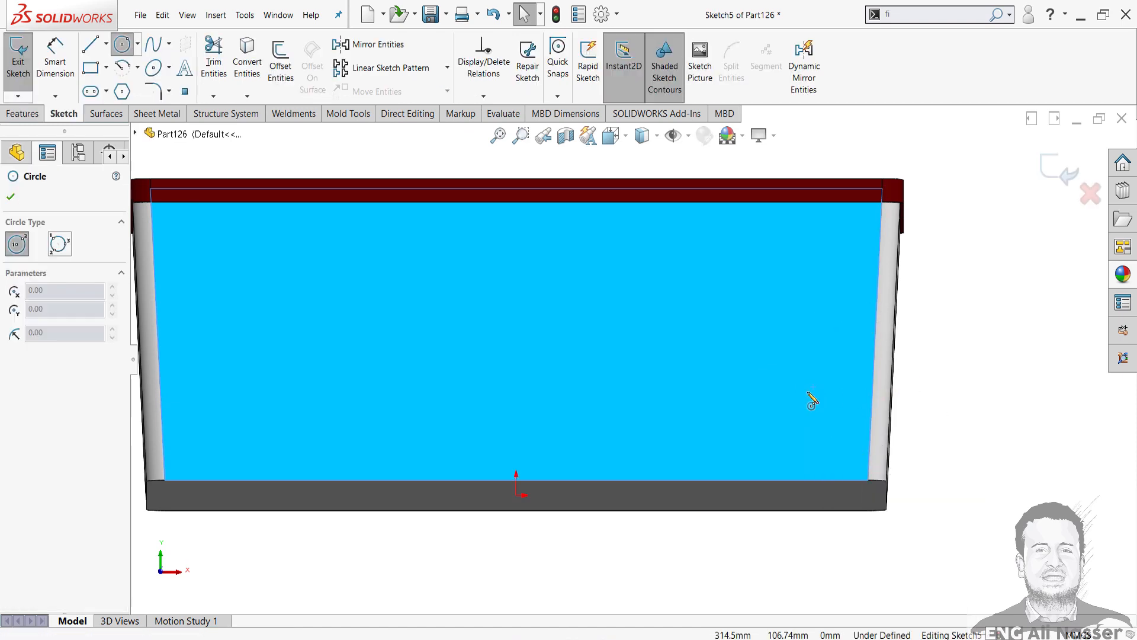
pyautogui.click(808, 393)
pyautogui.click(807, 353)
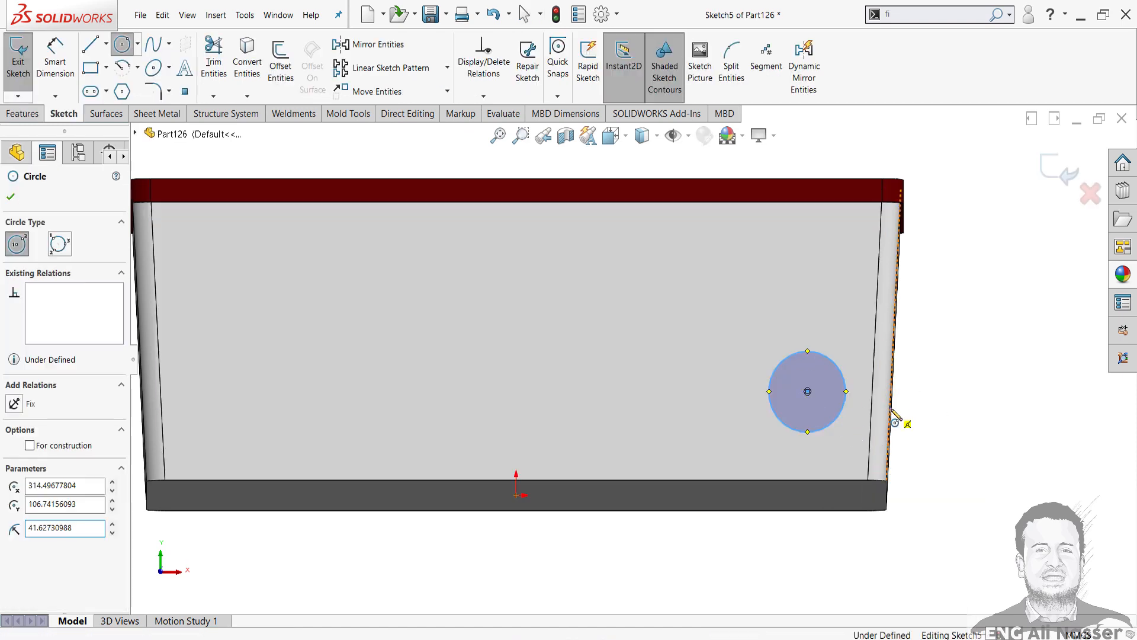
# Step: Dimension the circle's diameter as 47.2 mm
pyautogui.moveTo(890, 408); pyautogui.dragTo(889, 337, button='right')
pyautogui.click(821, 354)
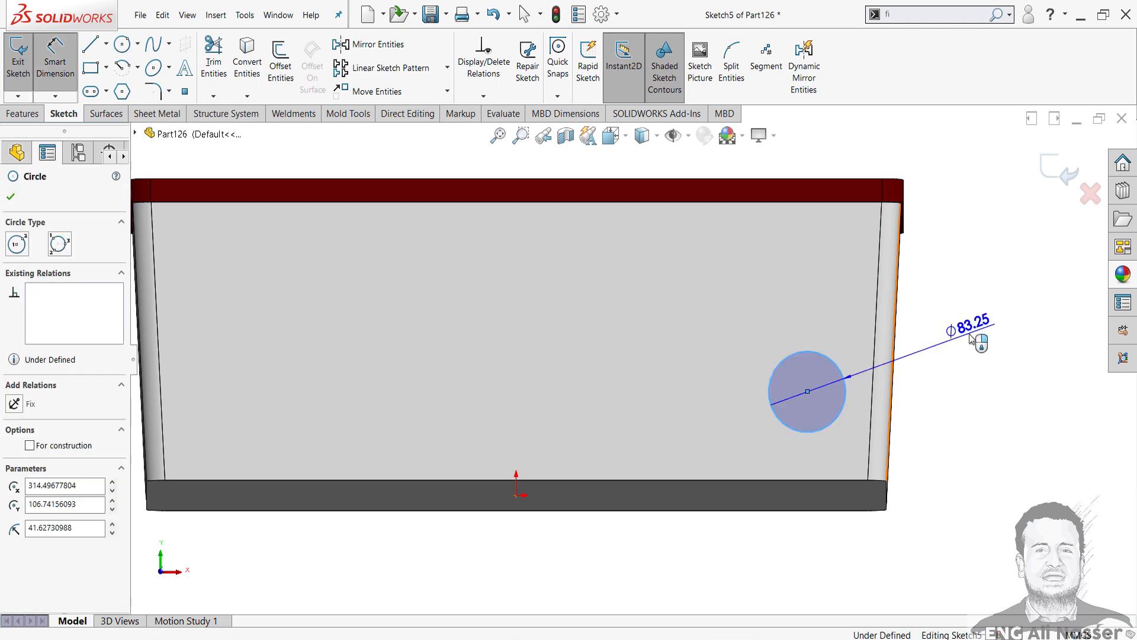
pyautogui.click(971, 336)
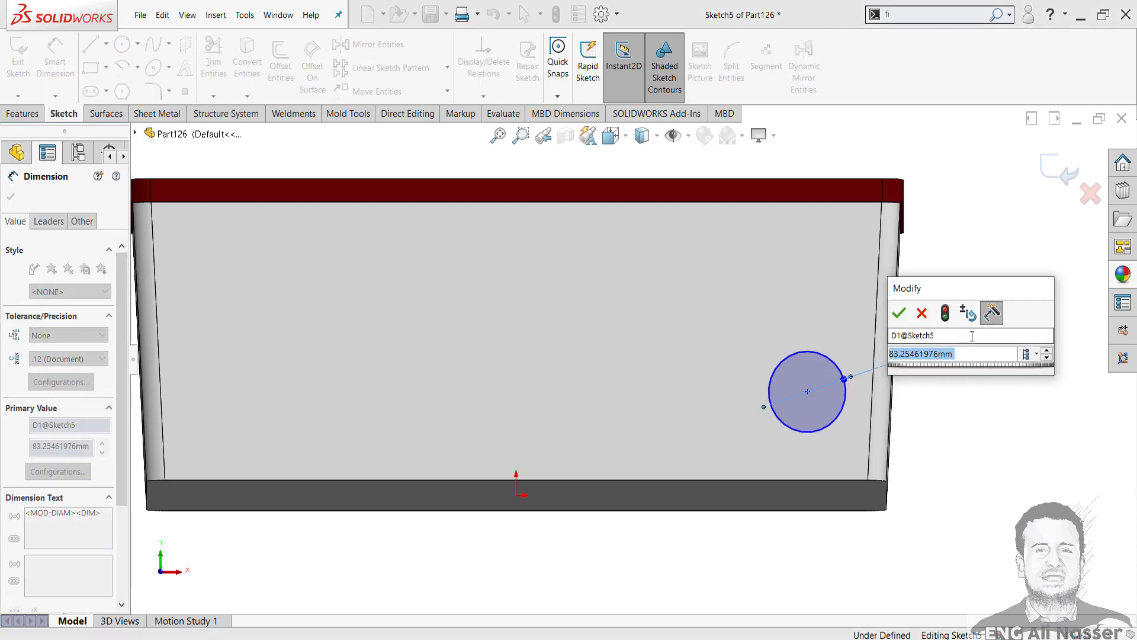
pyautogui.write('47')
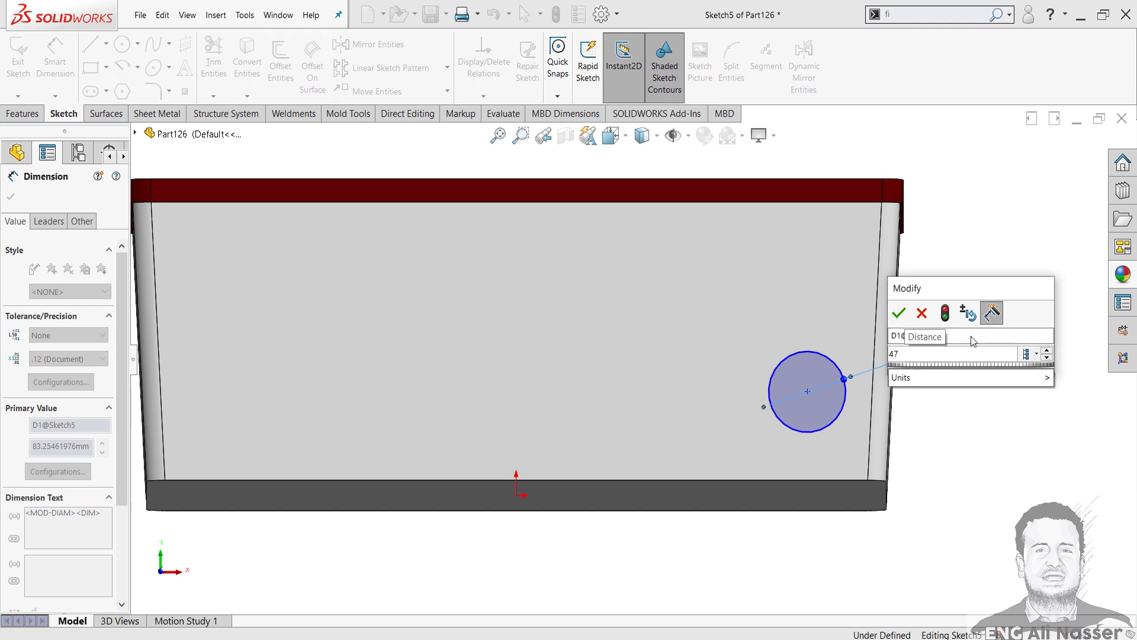
pyautogui.write('.2')
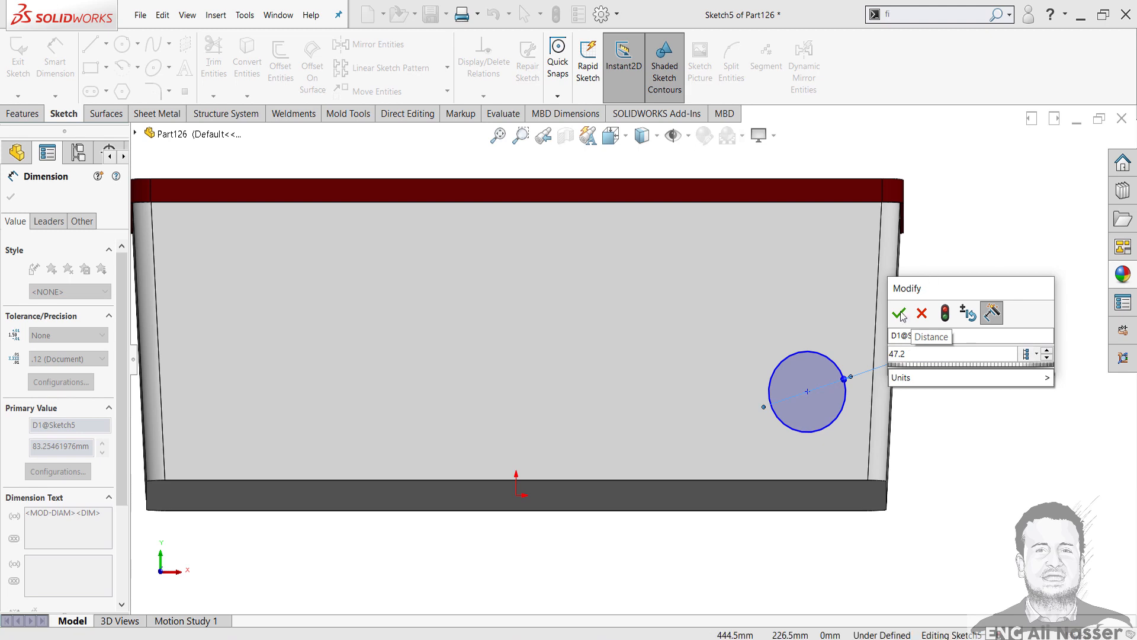
pyautogui.press('Escape')
# Step: Dimension the vertical distance from the circle's centre to the front face's bottom edge as 60 mm
pyautogui.moveTo(941, 454); pyautogui.dragTo(941, 435, button='right')
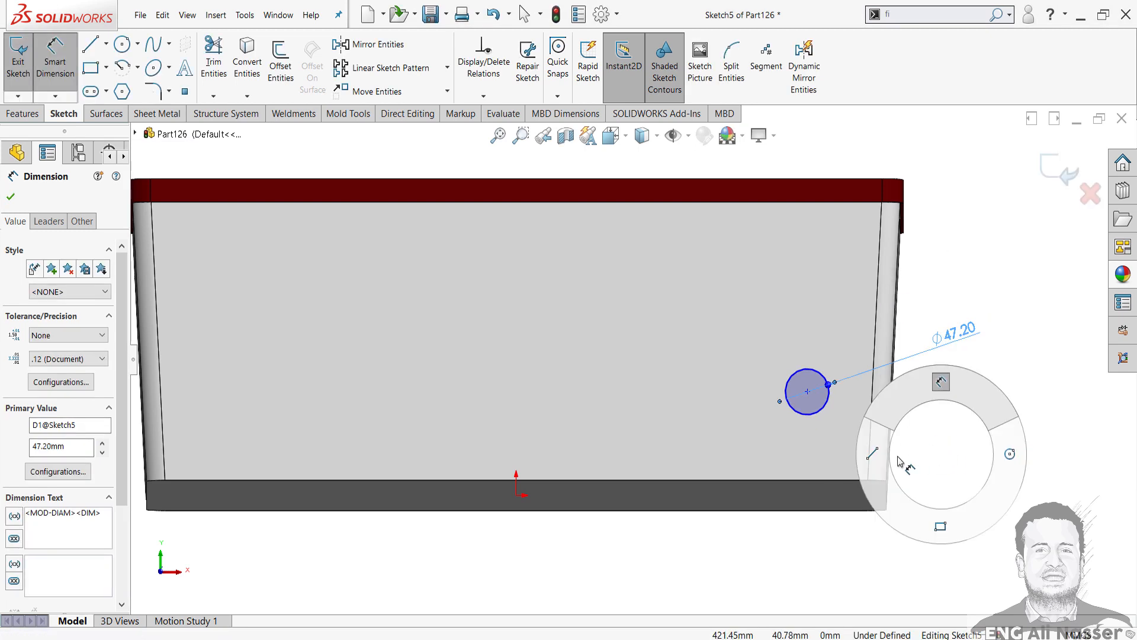
pyautogui.scroll(-3, 820, 427)
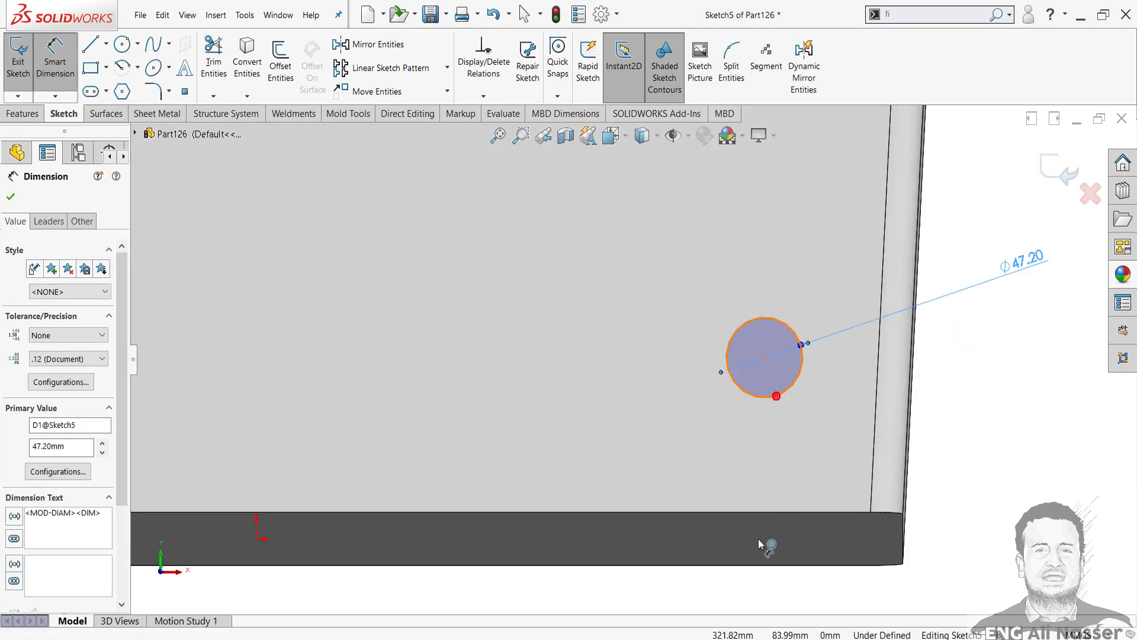
pyautogui.click(777, 396)
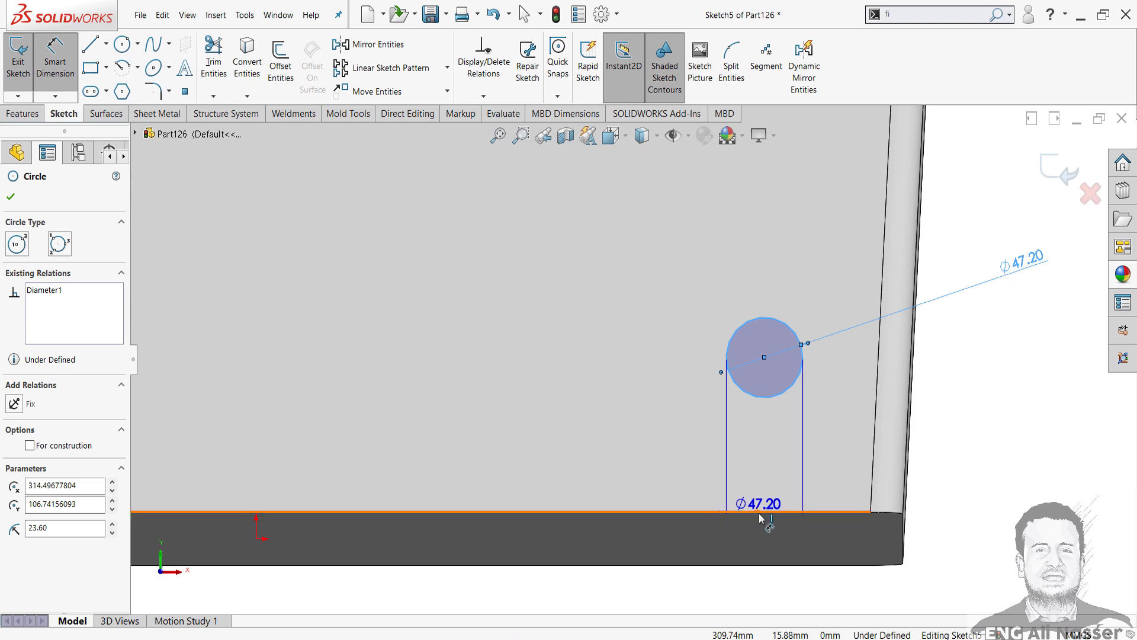
pyautogui.click(760, 516)
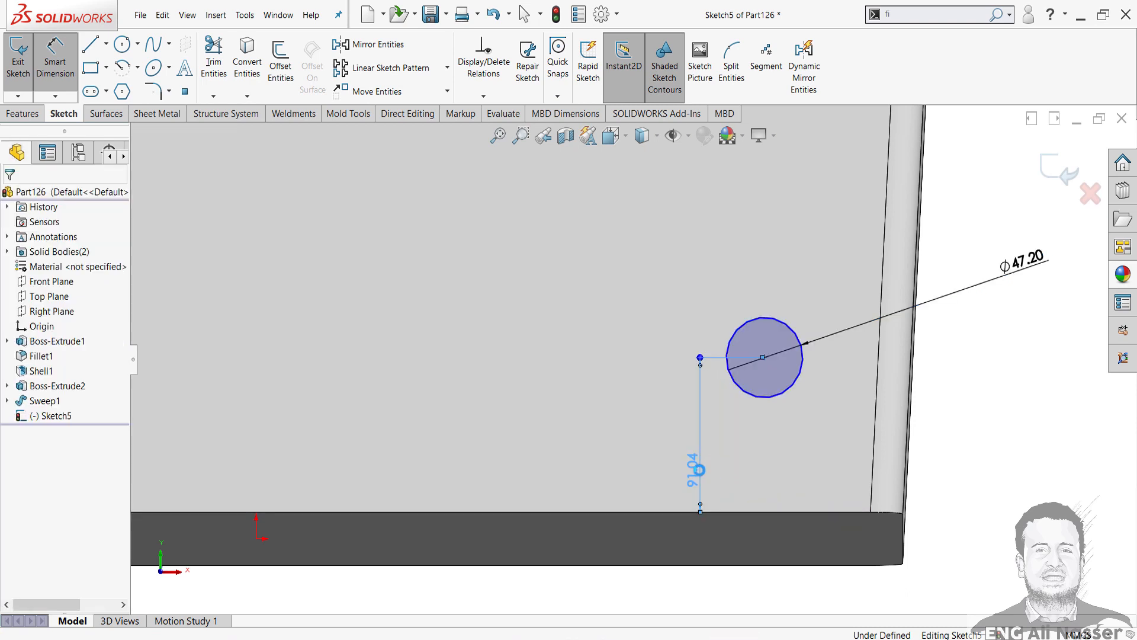
pyautogui.click(700, 469)
pyautogui.write('60')
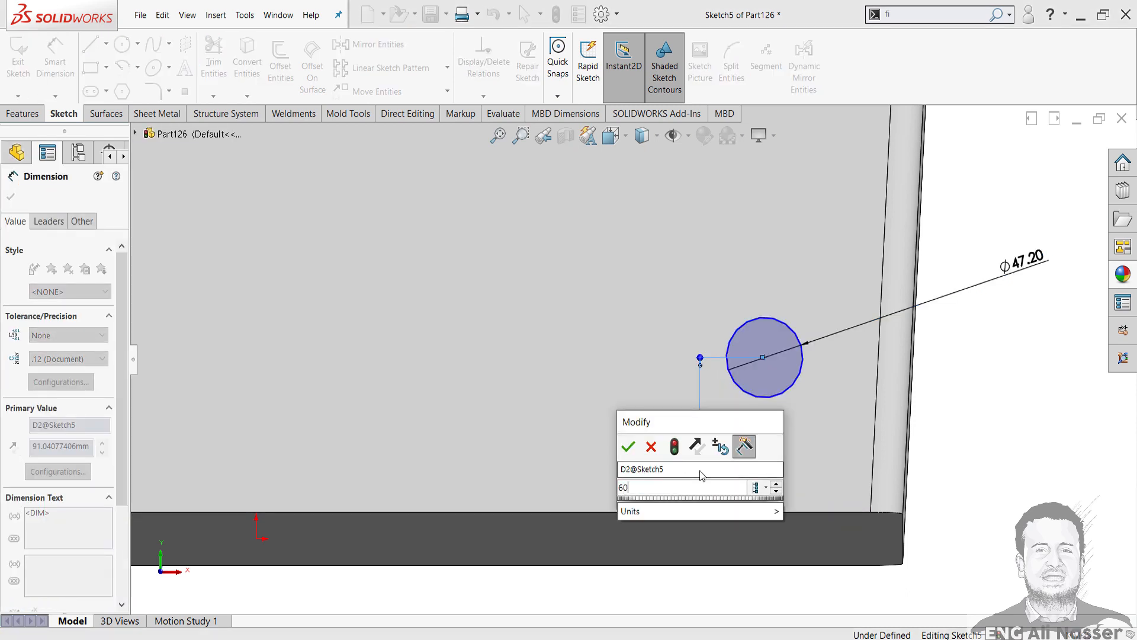
pyautogui.press('Return')
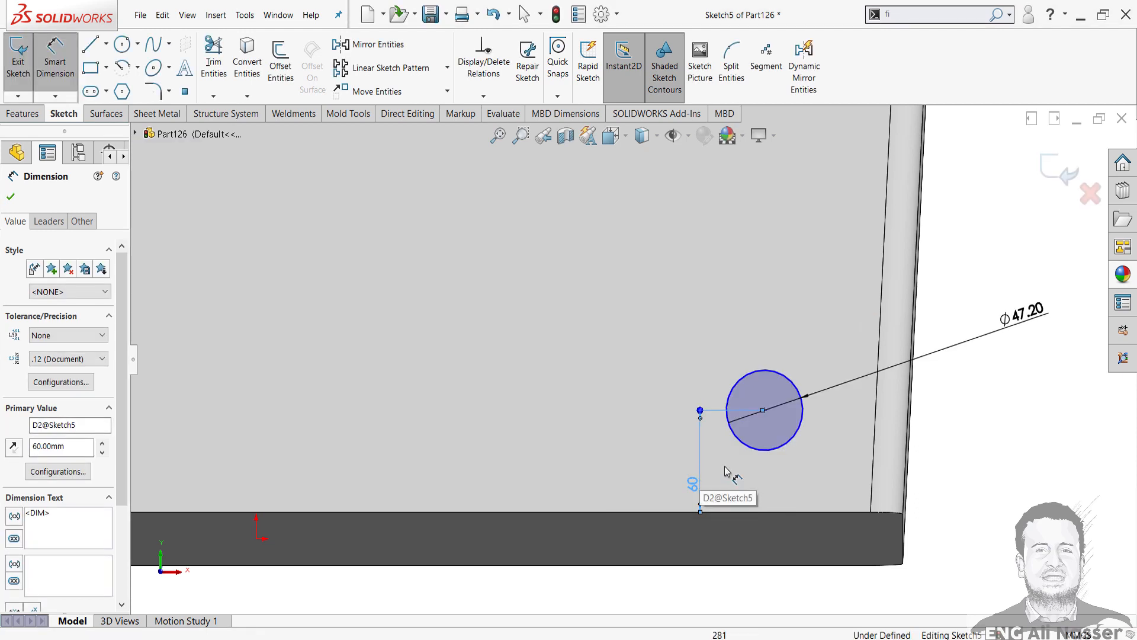
# Step: Dimension the horizontal distance from the circle's centre to the front face's lower-right corner point as 60 mm
pyautogui.click(803, 420)
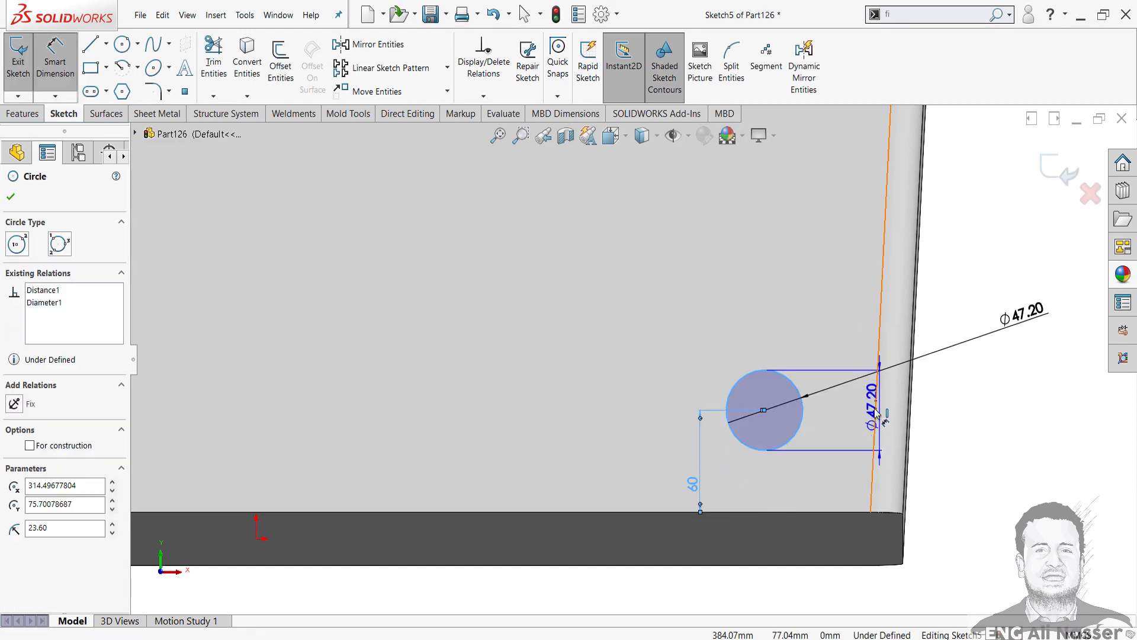
pyautogui.click(871, 511)
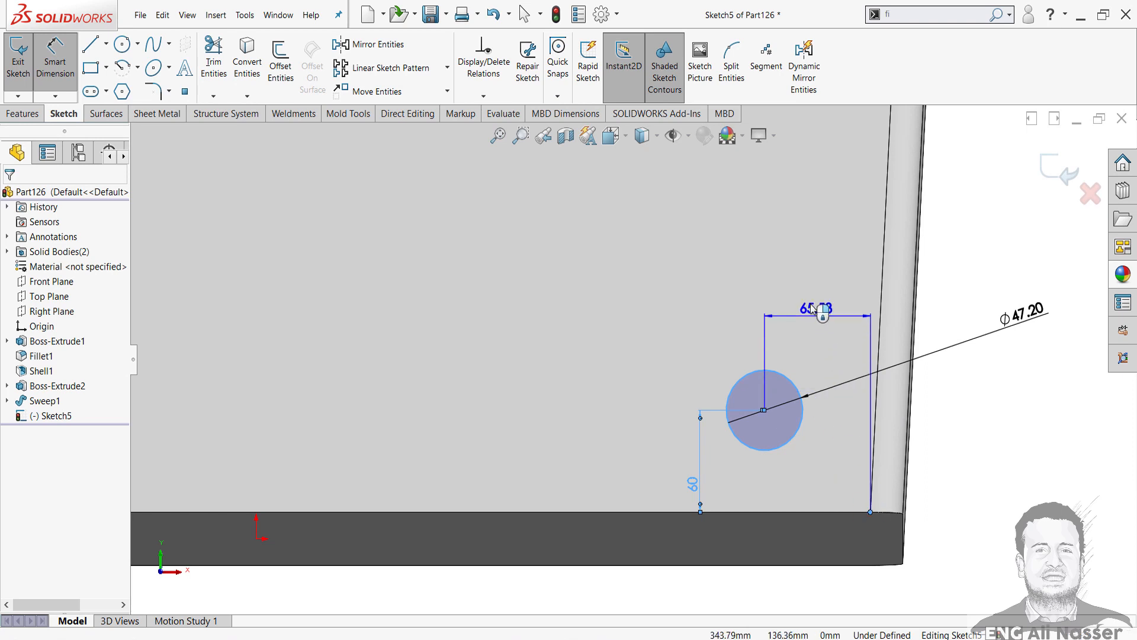
pyautogui.click(810, 302)
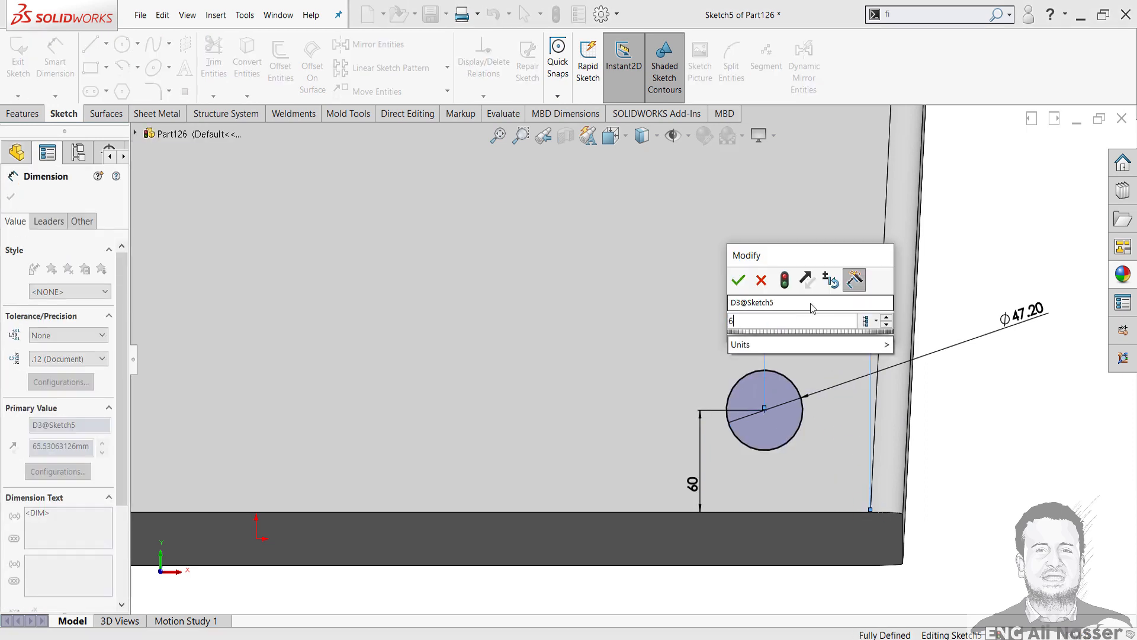
pyautogui.press('Return')
pyautogui.scroll(4, 823, 320)
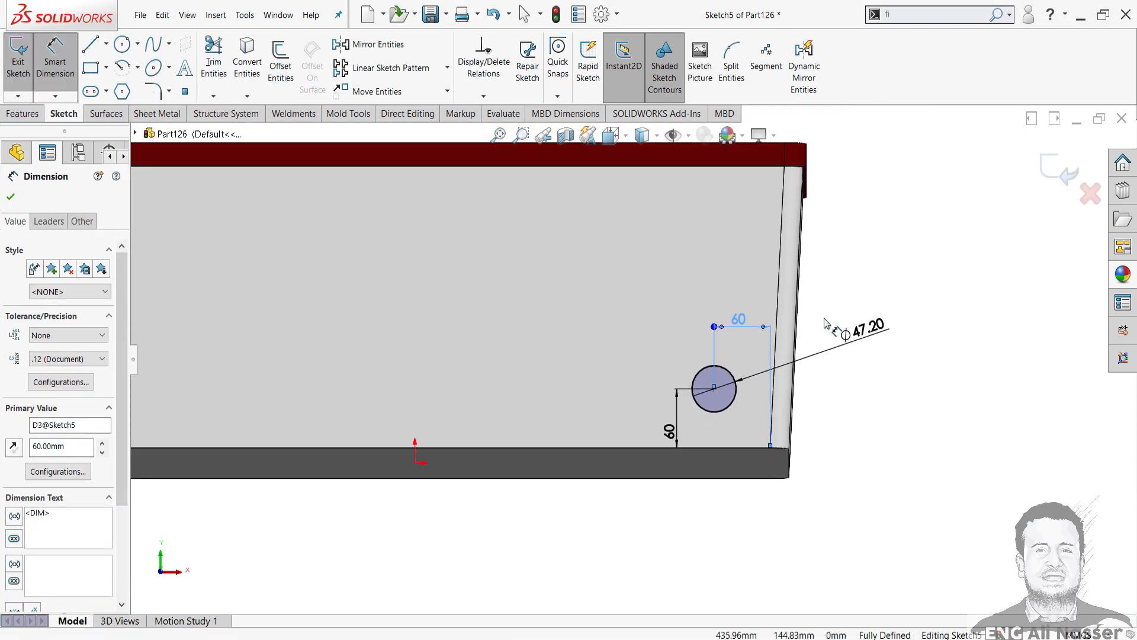
# Step: Finish the circle sketch and cut-extrude it 34 mm blind through the box's front wall
pyautogui.moveTo(855, 257)
pyautogui.mouseDown(button='middle')
pyautogui.moveTo(828, 307)
pyautogui.moveTo(839, 300)
pyautogui.mouseUp(button='middle')
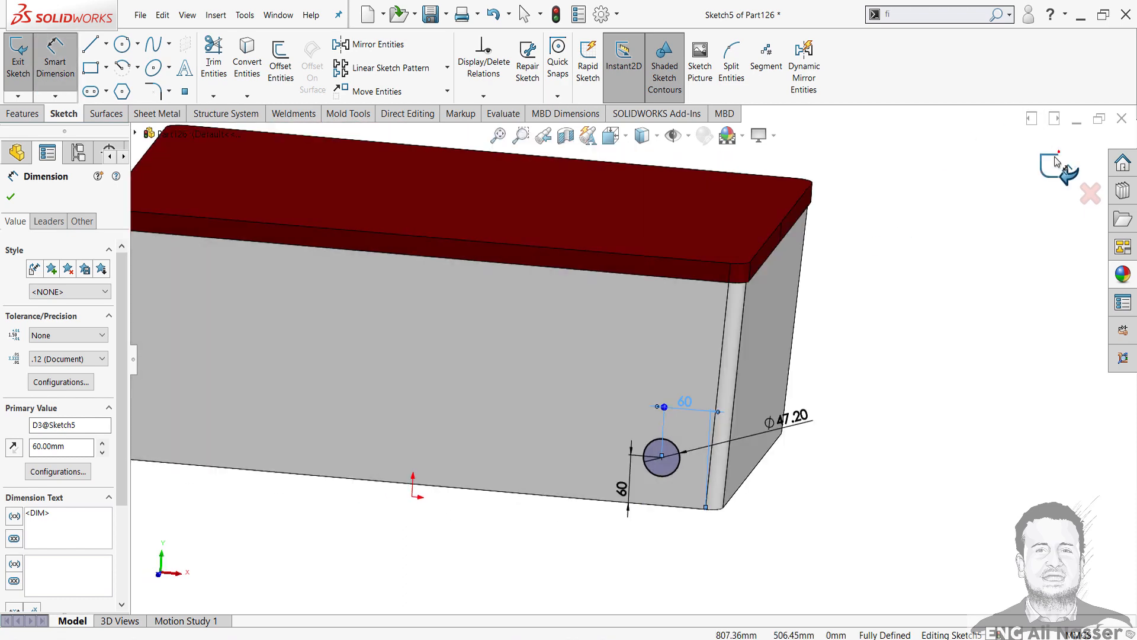
pyautogui.click(1057, 163)
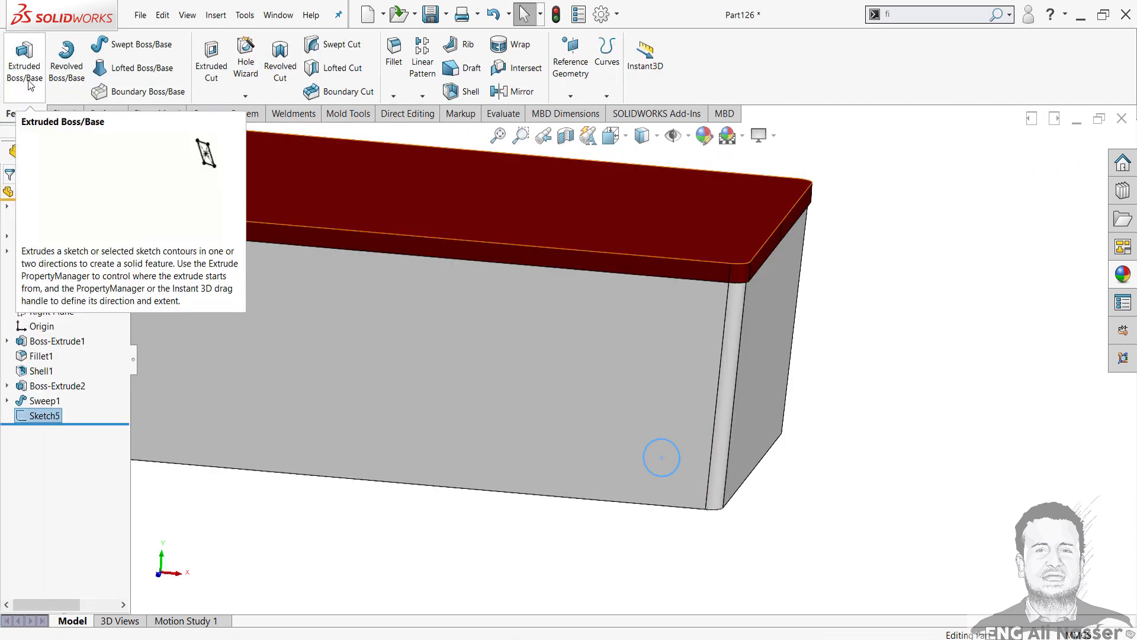
pyautogui.click(212, 60)
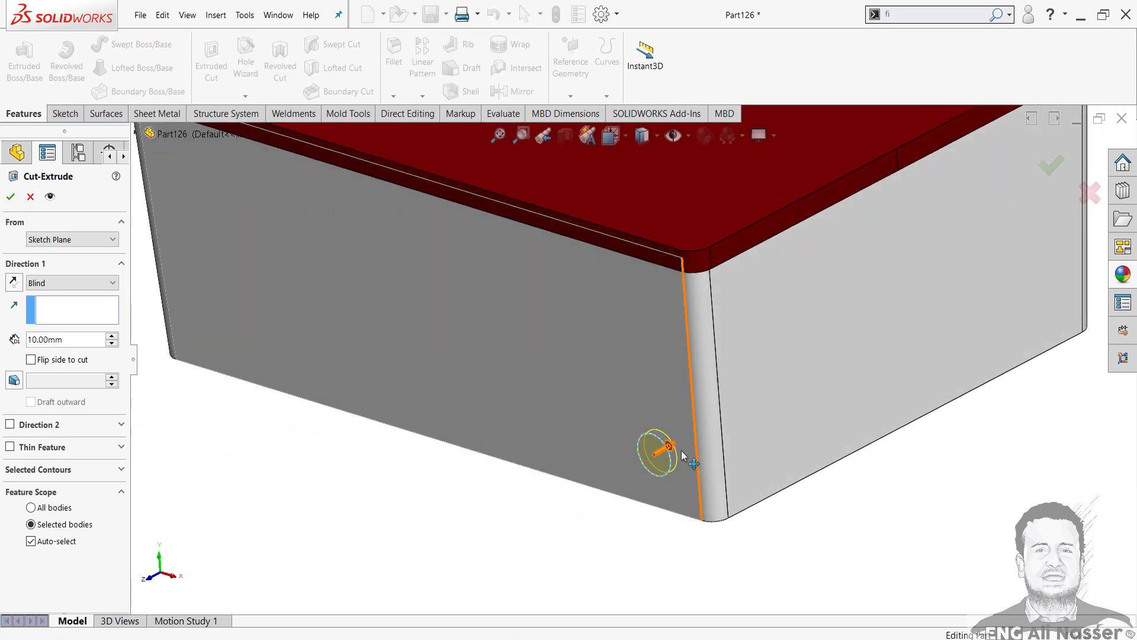
pyautogui.moveTo(683, 454); pyautogui.dragTo(540, 433)
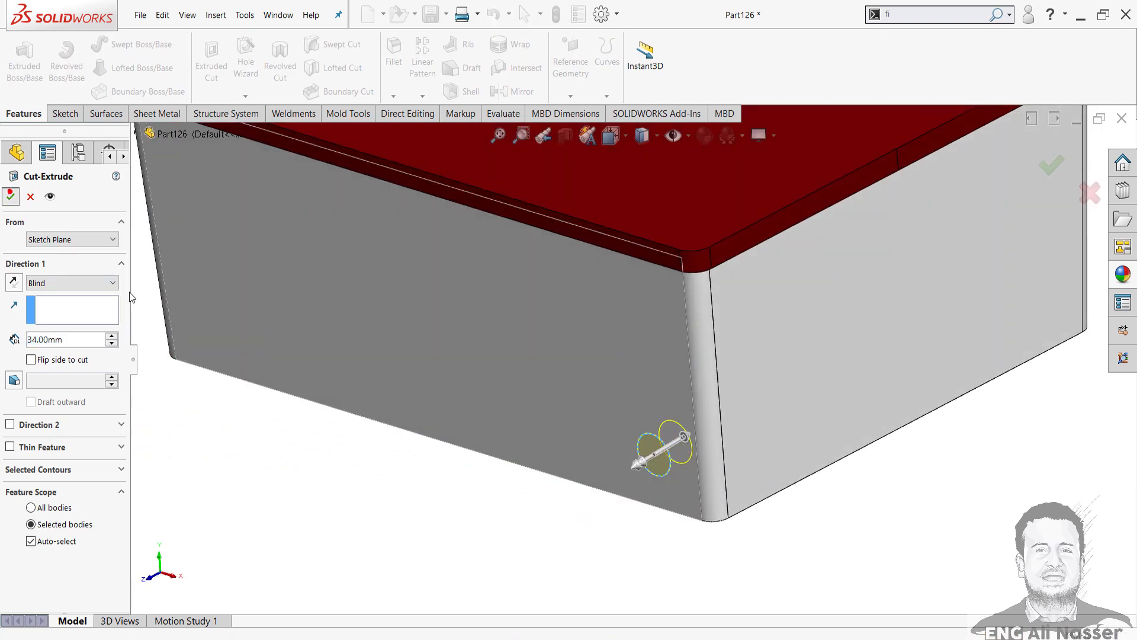
pyautogui.press('Return')
# Step: Save the part as tank in the project's New folder and close it
pyautogui.hotkey('ctrl', 's')
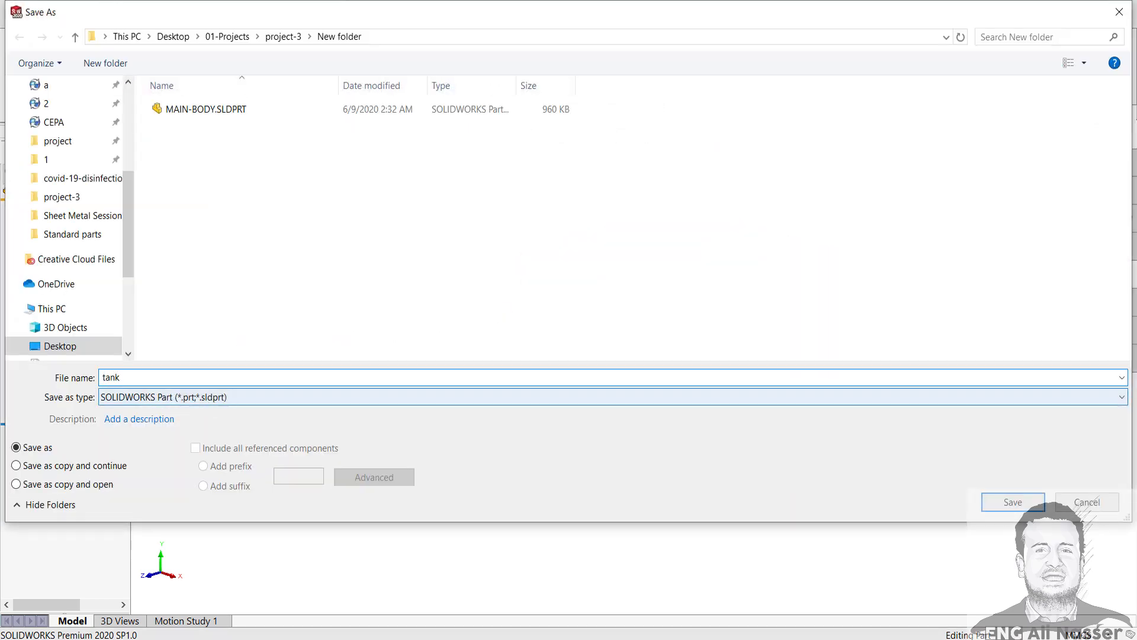
pyautogui.click(996, 505)
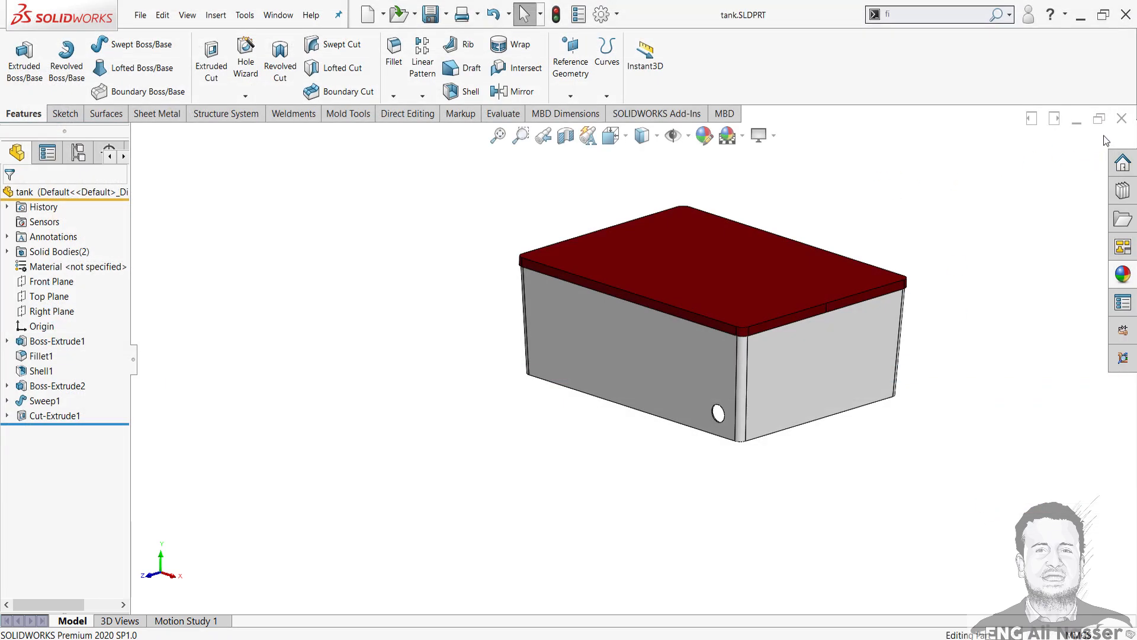
pyautogui.click(1124, 122)
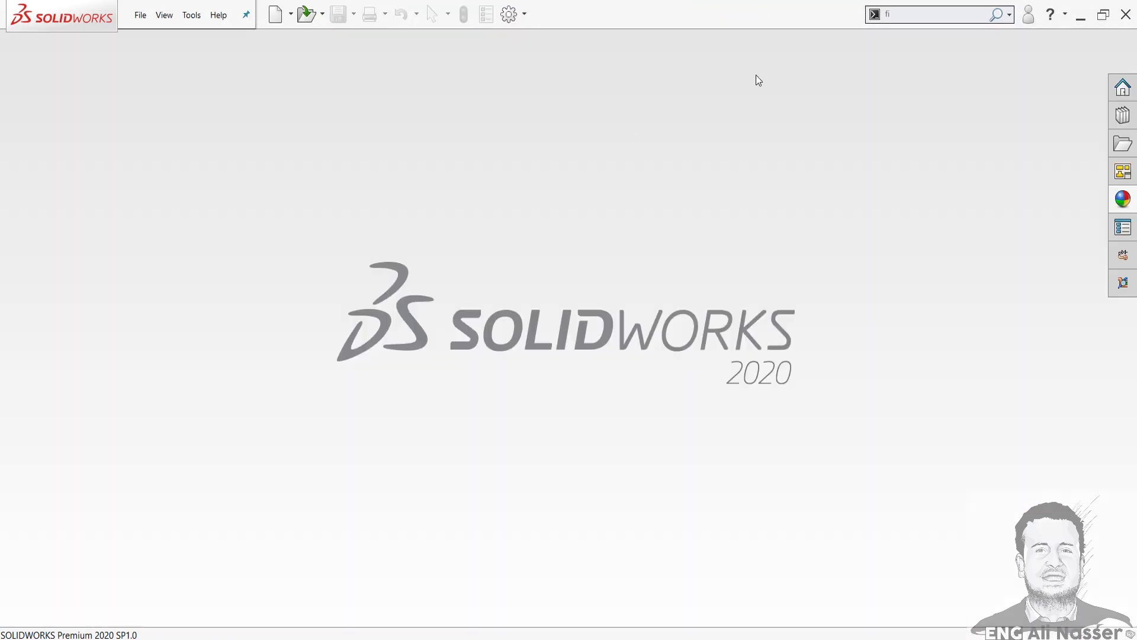
# Step: Create a new assembly and place the MAIN-BODY part as its first component
pyautogui.click(276, 16)
pyautogui.click(464, 279)
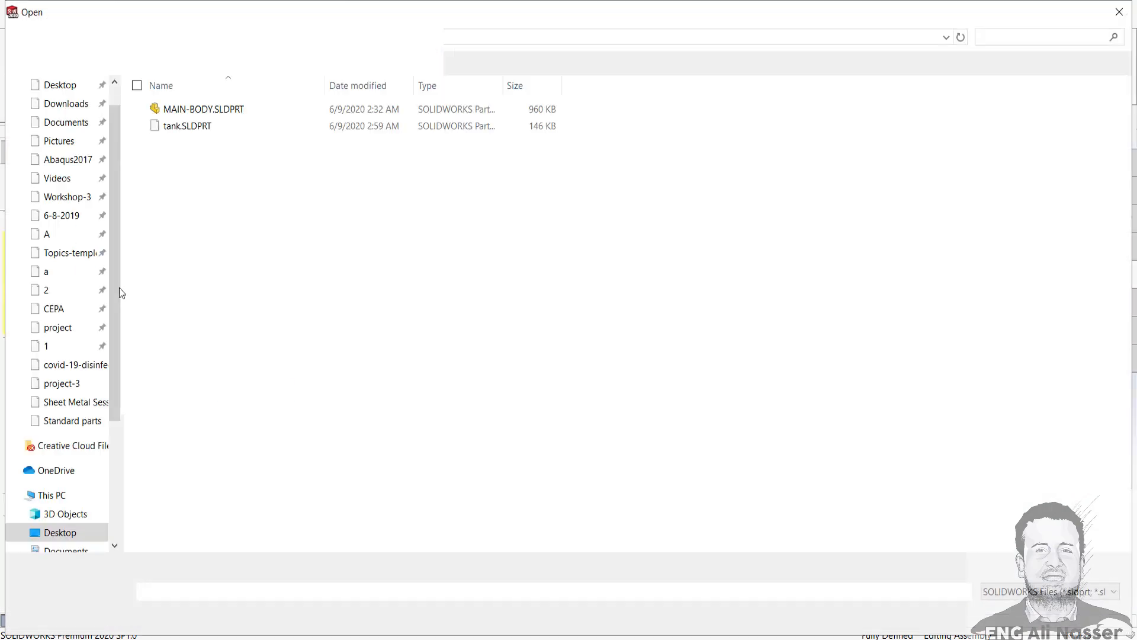
pyautogui.click(204, 111)
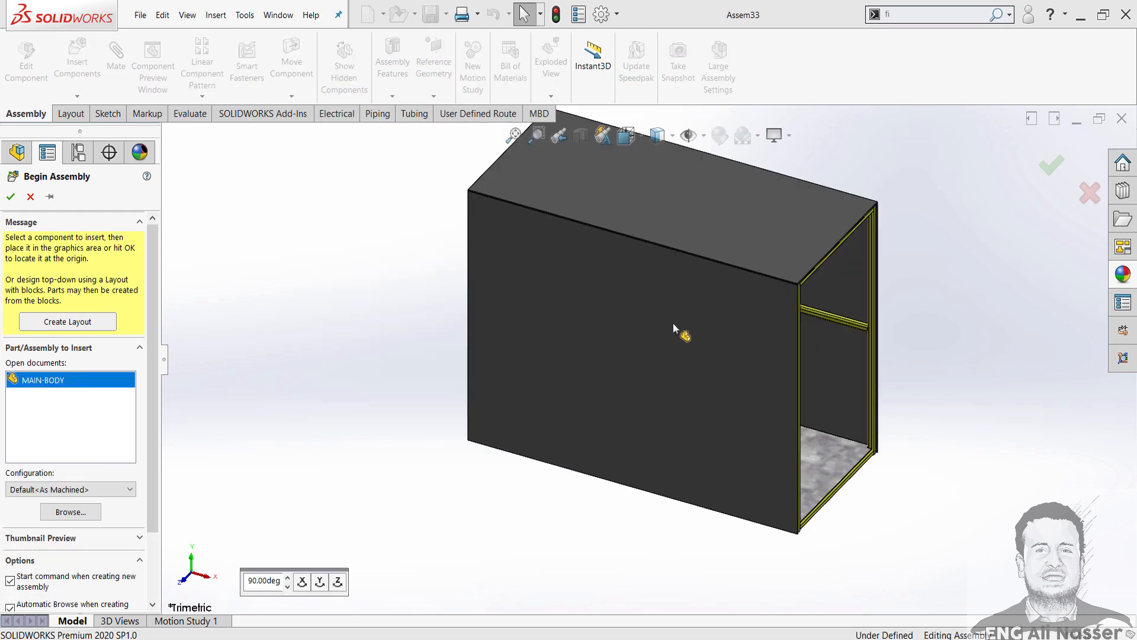
pyautogui.click(678, 322)
# Step: Change the assembly's background scene to Plain White
pyautogui.moveTo(896, 285); pyautogui.dragTo(788, 279, button='middle')
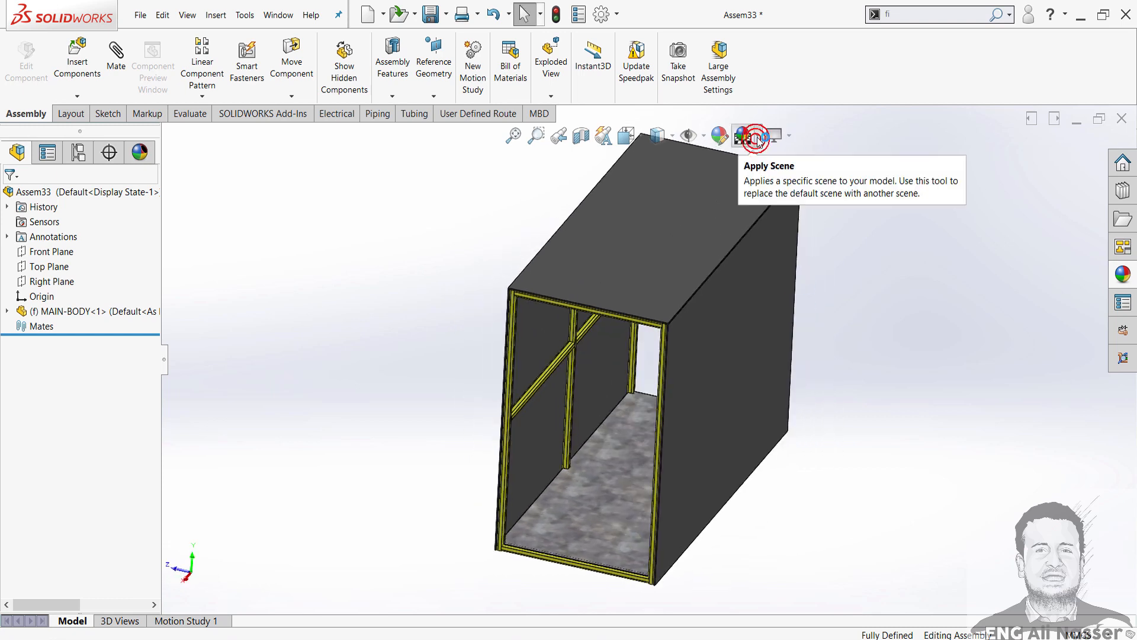
pyautogui.click(759, 138)
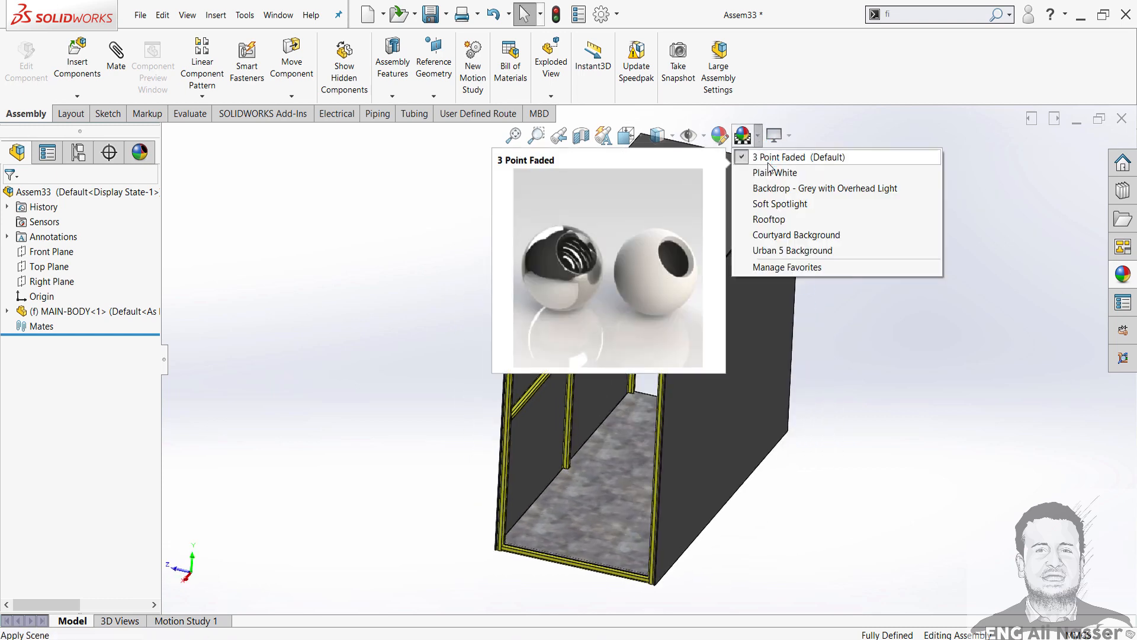
pyautogui.click(741, 172)
pyautogui.moveTo(916, 415); pyautogui.dragTo(889, 385, button='middle')
pyautogui.moveTo(555, 361)
pyautogui.mouseDown(button='middle')
pyautogui.moveTo(563, 325)
pyautogui.moveTo(536, 352)
pyautogui.mouseUp(button='middle')
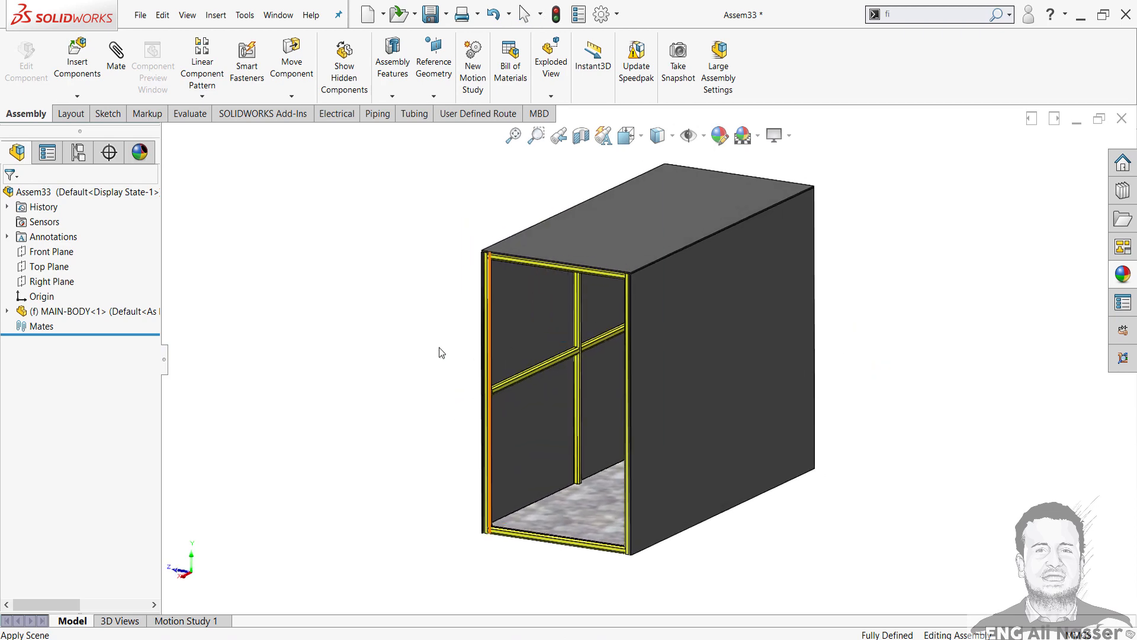
# Step: Insert the tank part into the assembly and place it beside the main body's upper rear corner
pyautogui.click(83, 70)
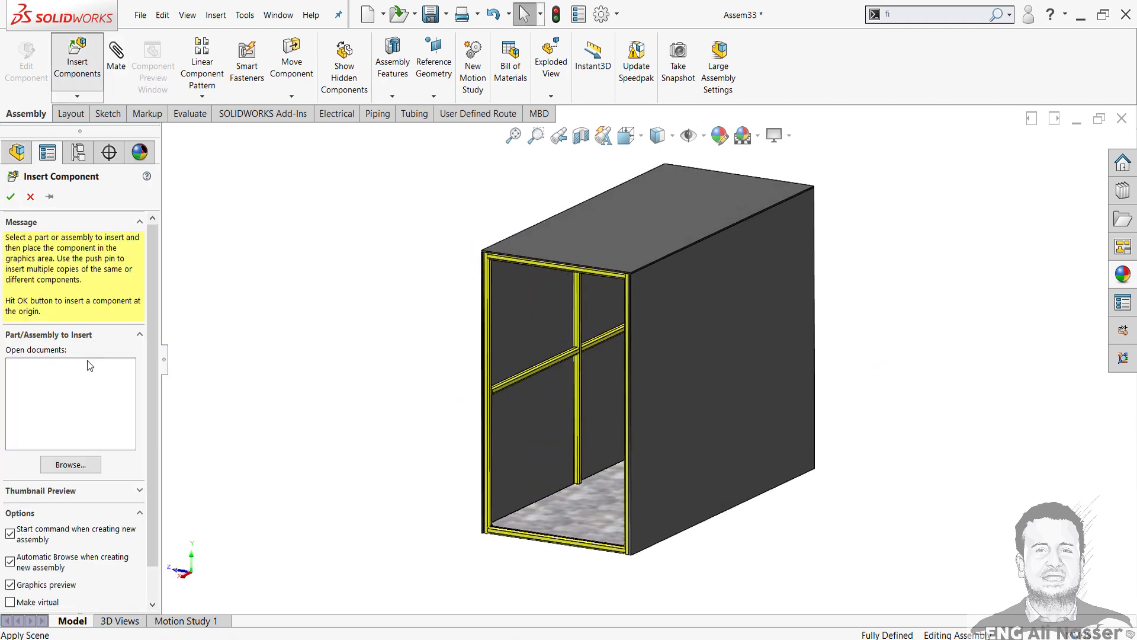
pyautogui.click(70, 464)
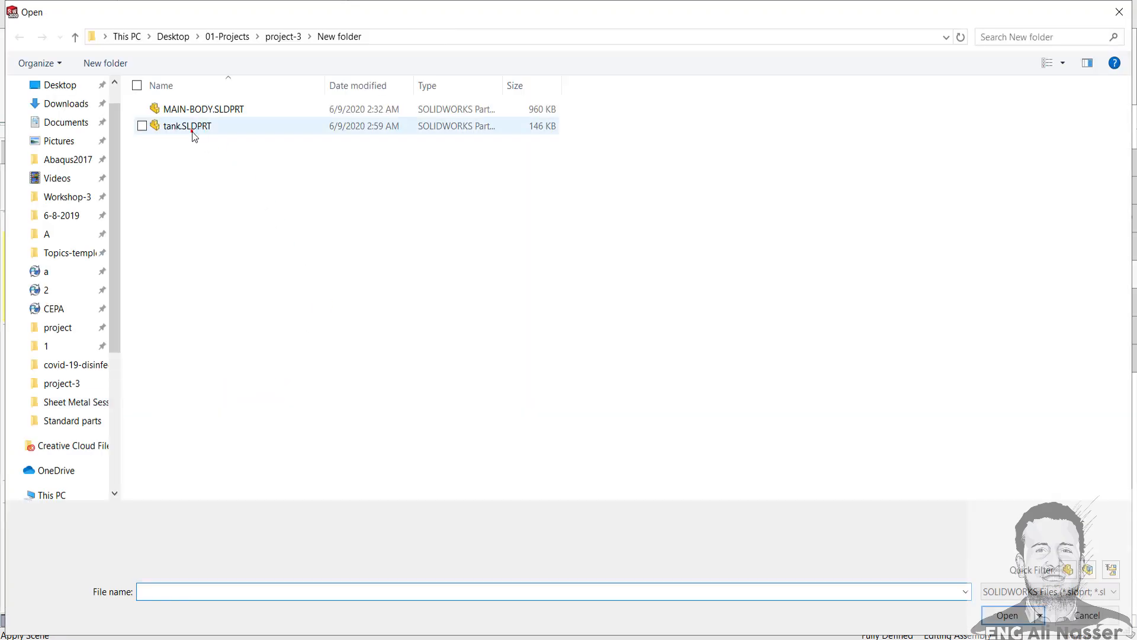
pyautogui.doubleClick(191, 126)
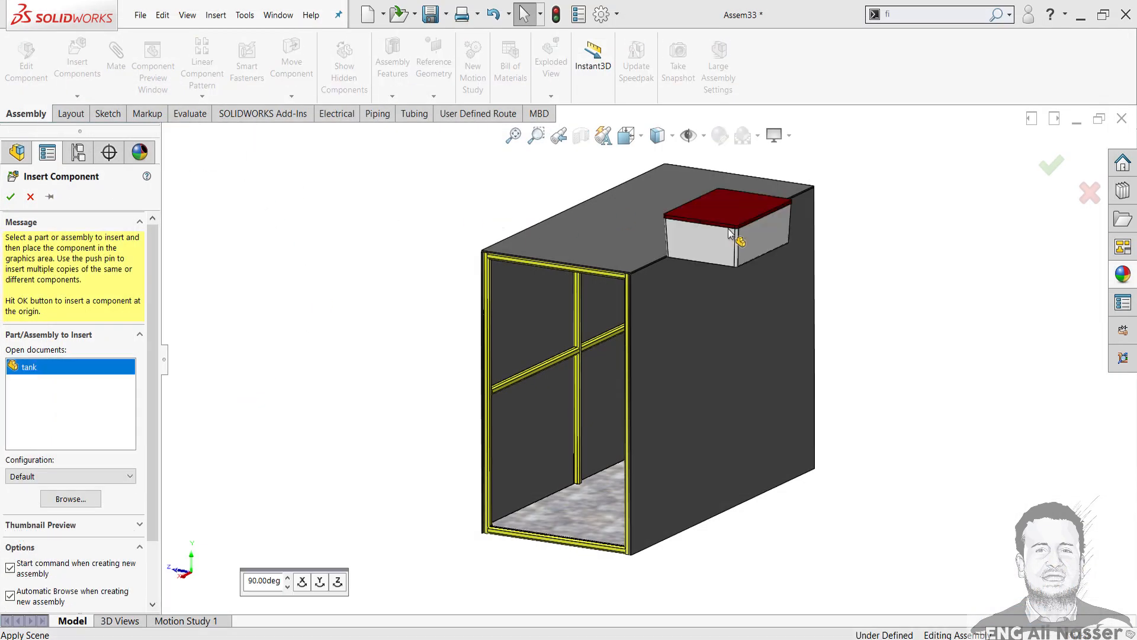
pyautogui.scroll(-4, 812, 169)
pyautogui.click(894, 212)
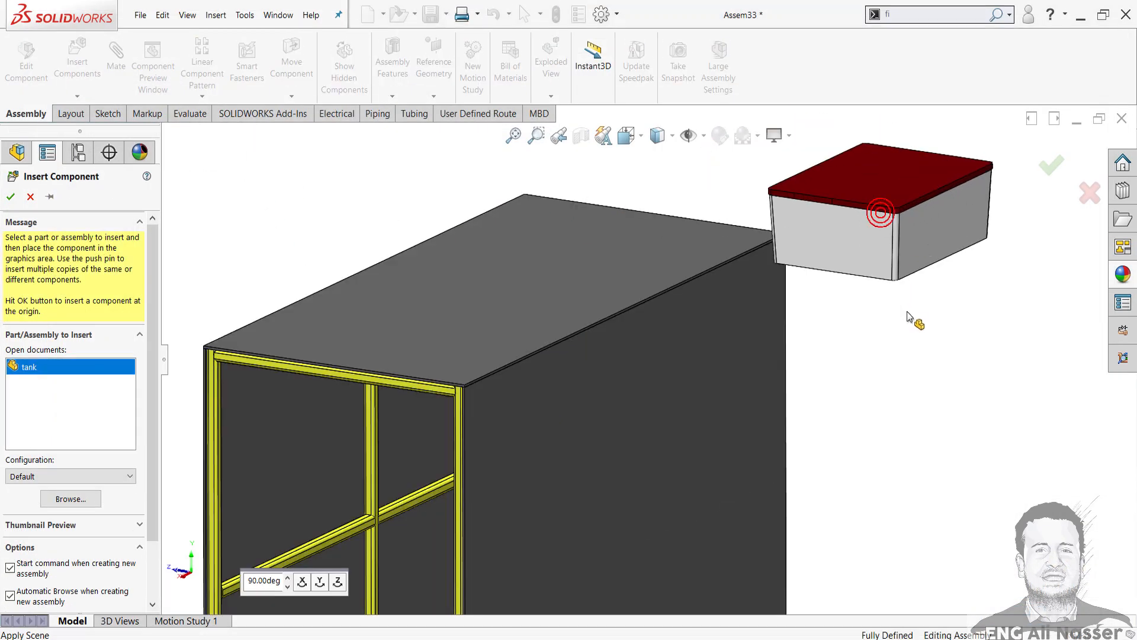
# Step: Mate the tank's bottom face coincident with the main body's roof face
pyautogui.moveTo(903, 294); pyautogui.dragTo(865, 223, button='middle')
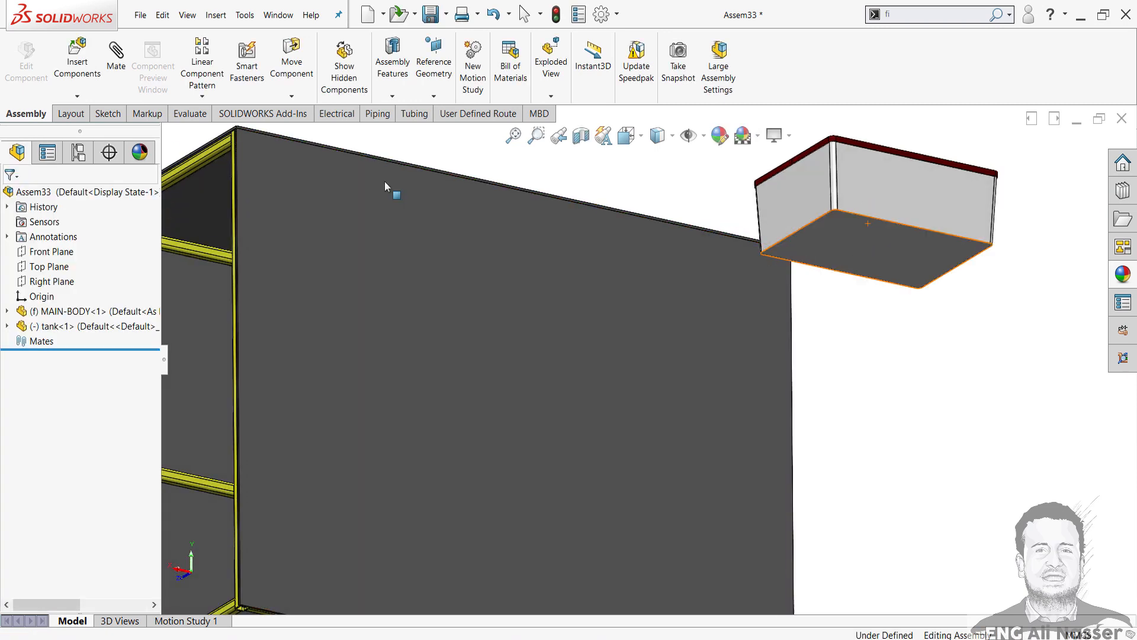
pyautogui.click(118, 83)
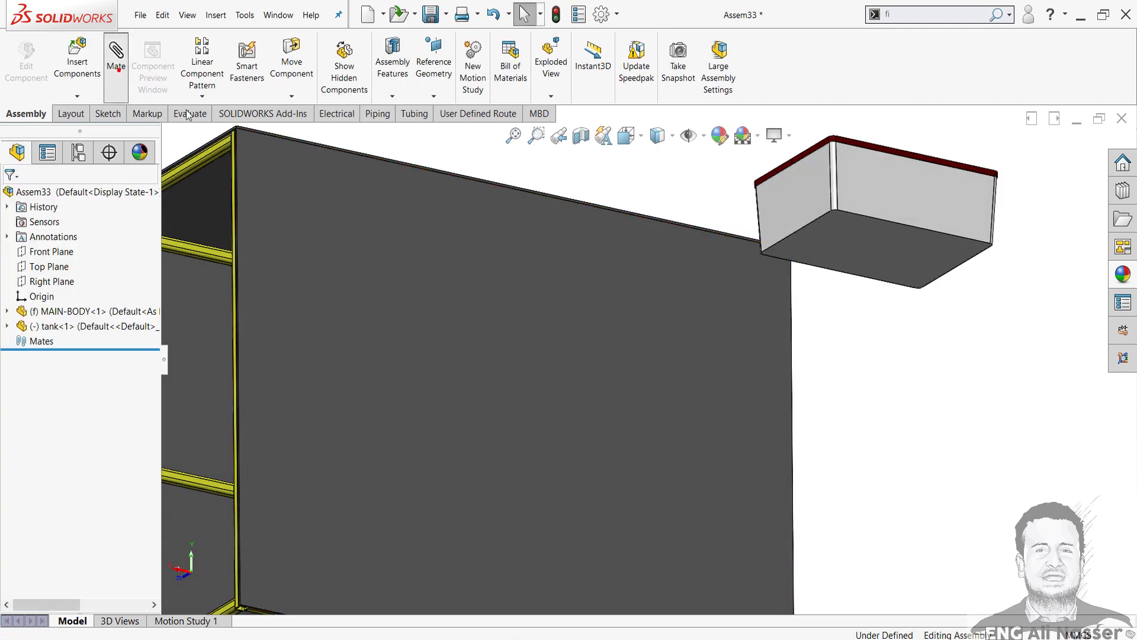
pyautogui.click(873, 238)
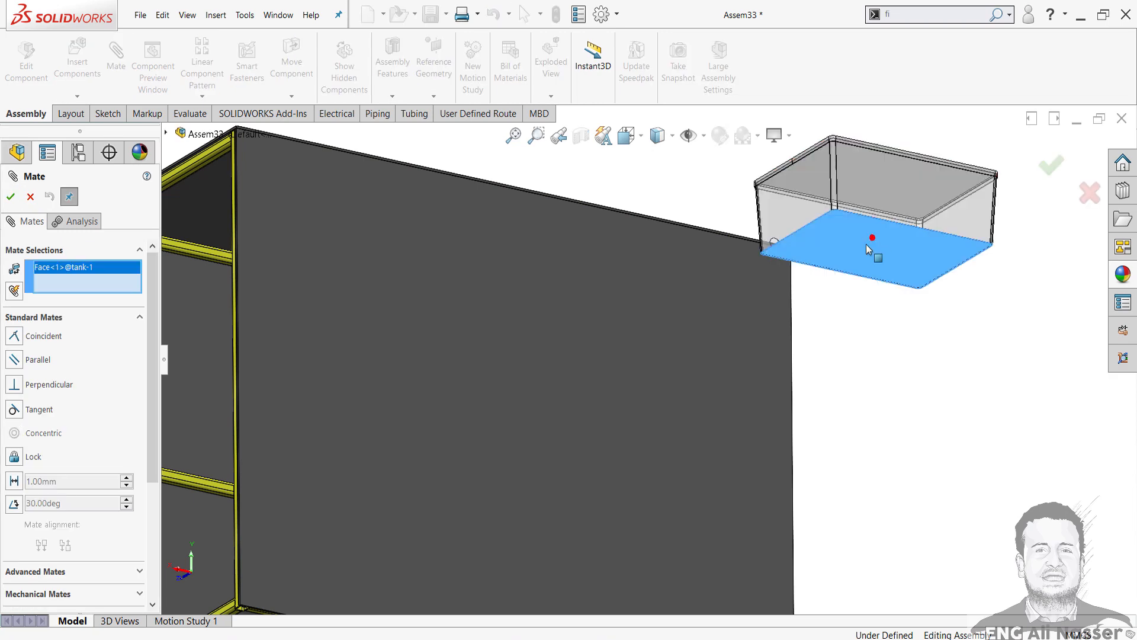
pyautogui.scroll(1, 652, 279)
pyautogui.moveTo(652, 279); pyautogui.dragTo(609, 233, button='middle')
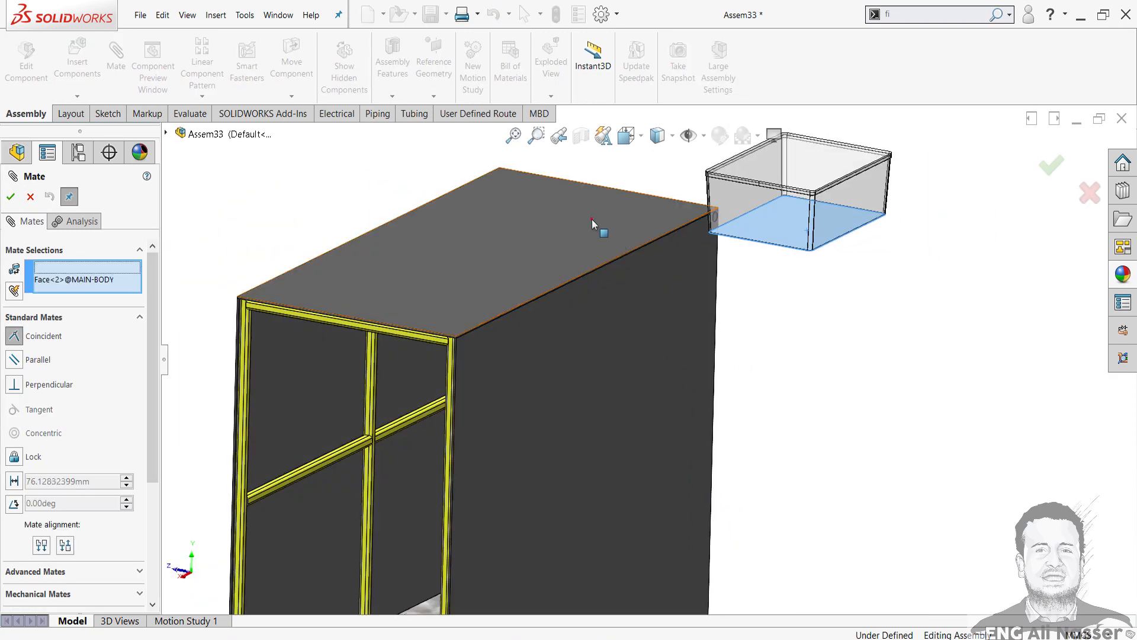
pyautogui.click(592, 219)
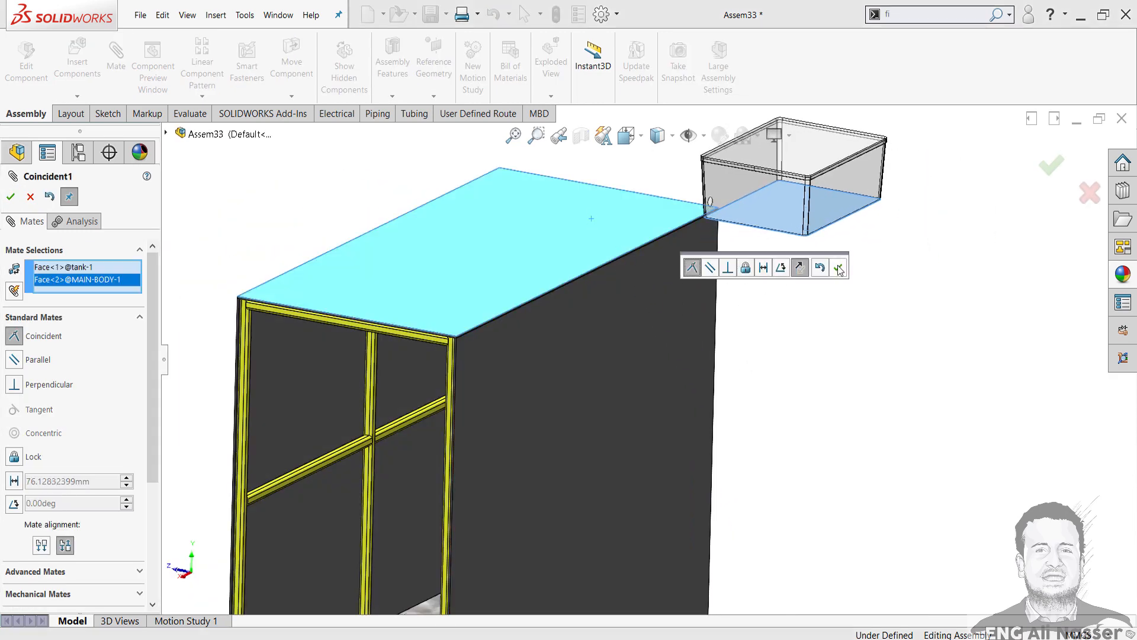
pyautogui.click(838, 268)
# Step: Set up a parallel mate between the tank's Front Plane and the outer face of the main body's upper end beam
pyautogui.moveTo(792, 243); pyautogui.dragTo(606, 335, button='middle')
pyautogui.moveTo(693, 350); pyautogui.dragTo(591, 262, button='middle')
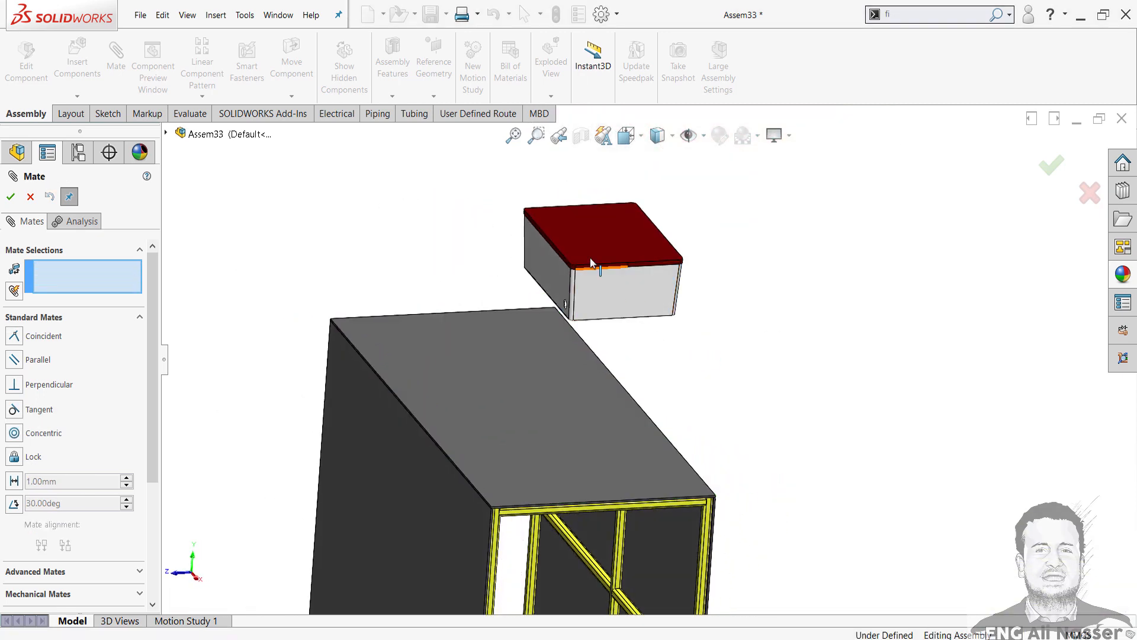
pyautogui.scroll(-5, 620, 499)
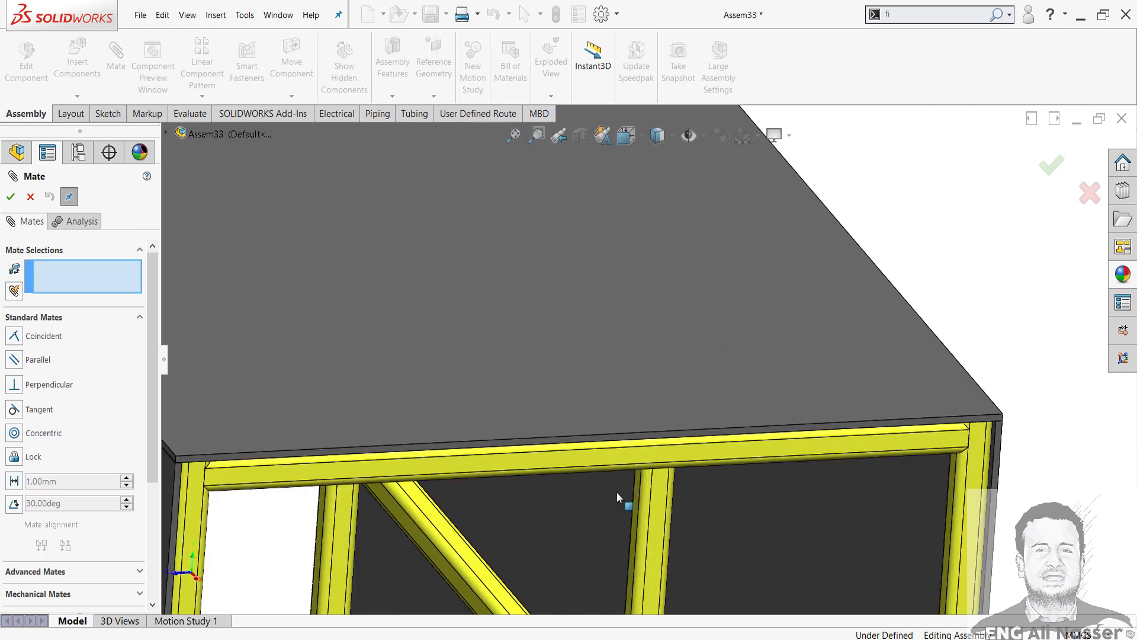
pyautogui.scroll(5, 635, 456)
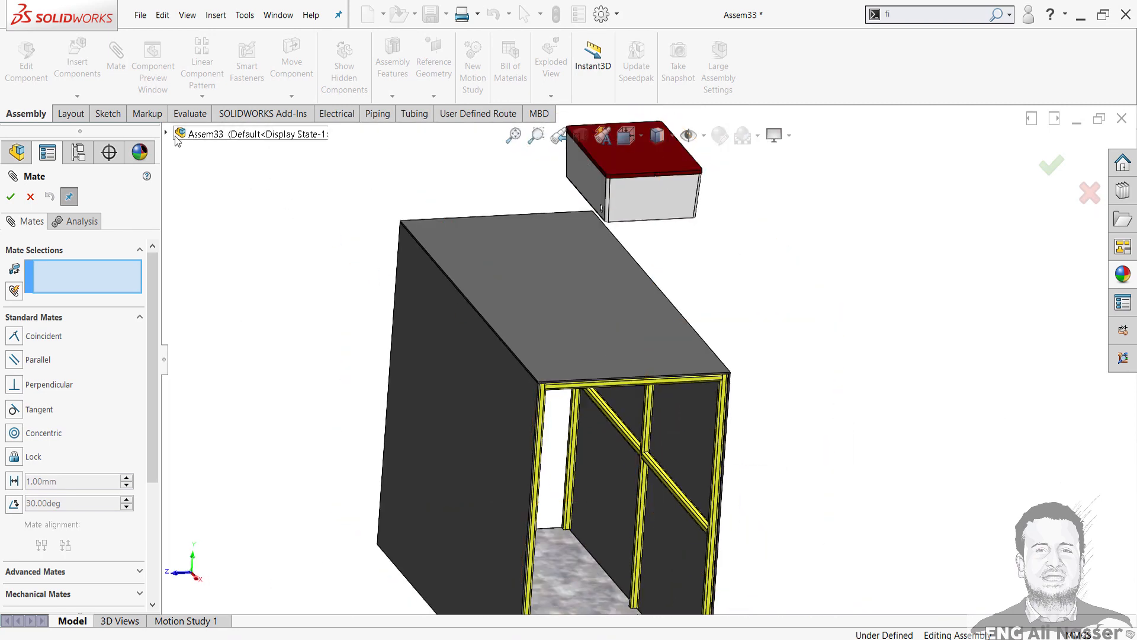
pyautogui.click(167, 133)
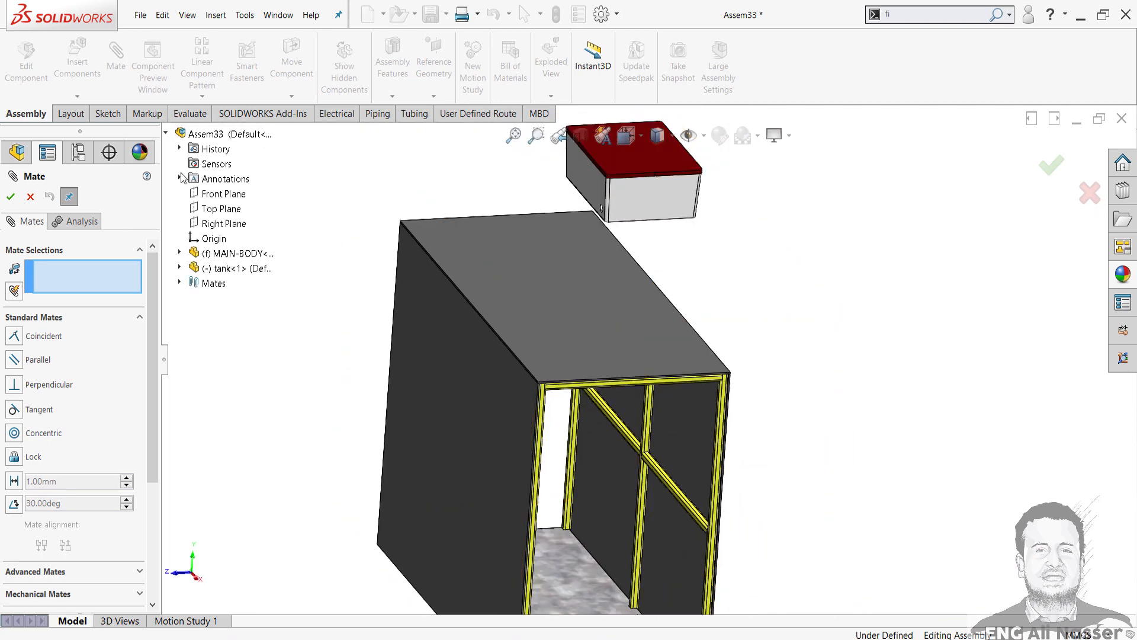
pyautogui.click(180, 268)
pyautogui.click(233, 372)
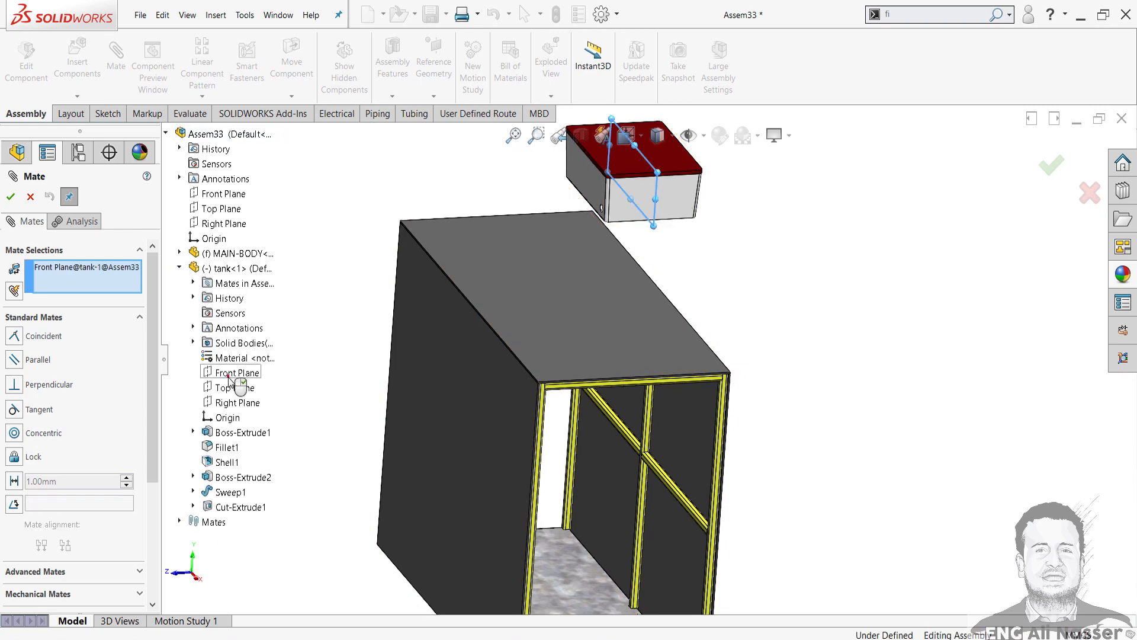
pyautogui.scroll(-5, 646, 357)
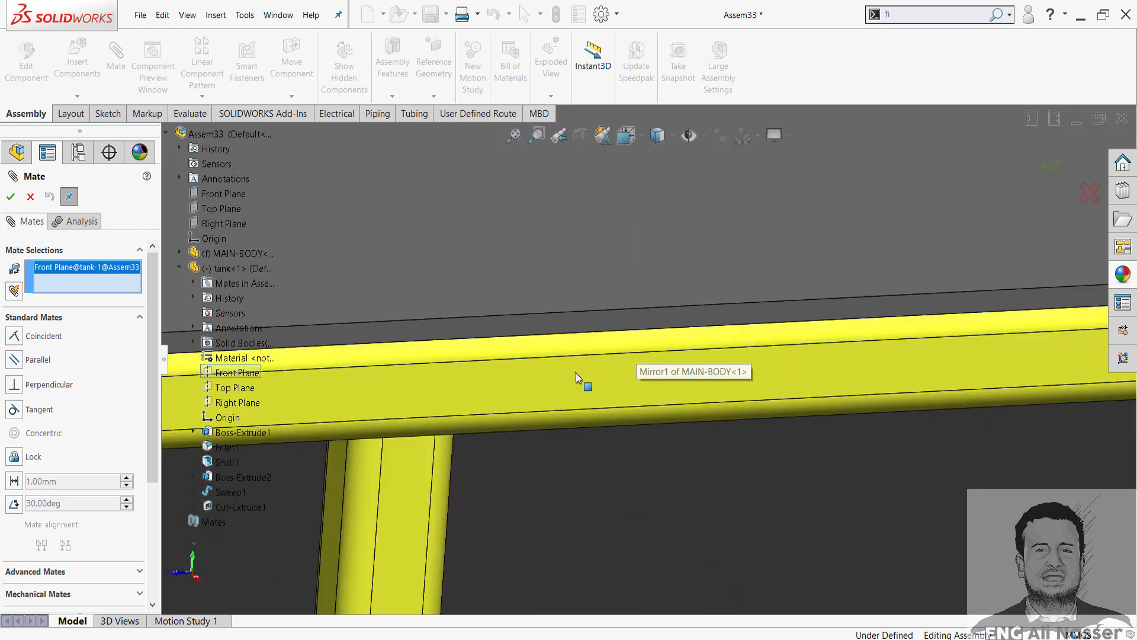
pyautogui.click(576, 372)
pyautogui.scroll(5, 622, 359)
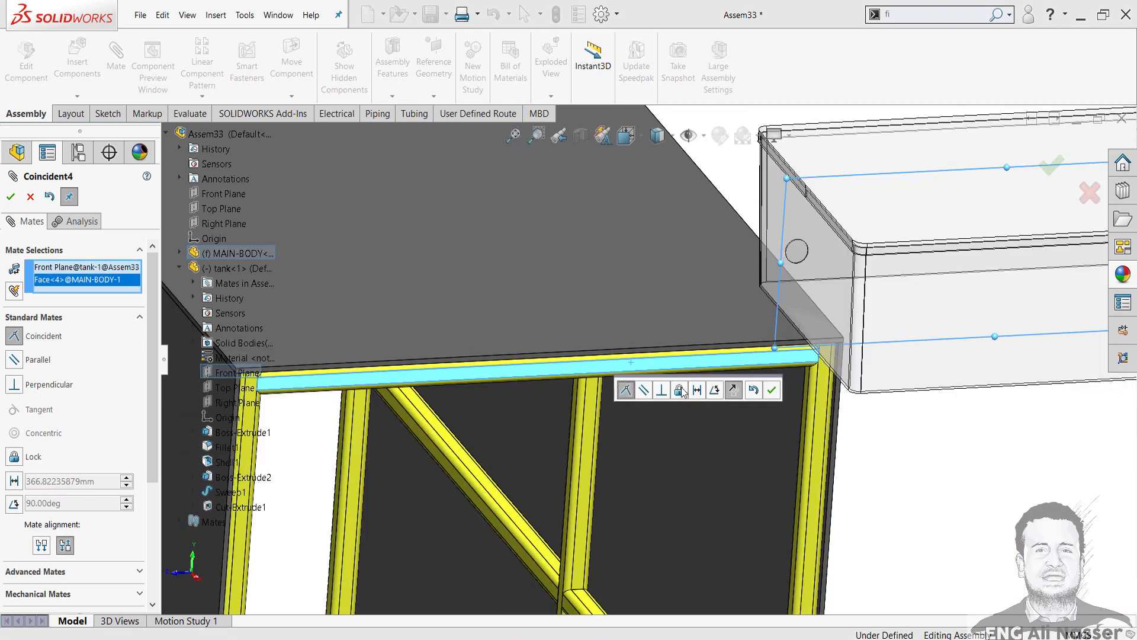
pyautogui.click(644, 390)
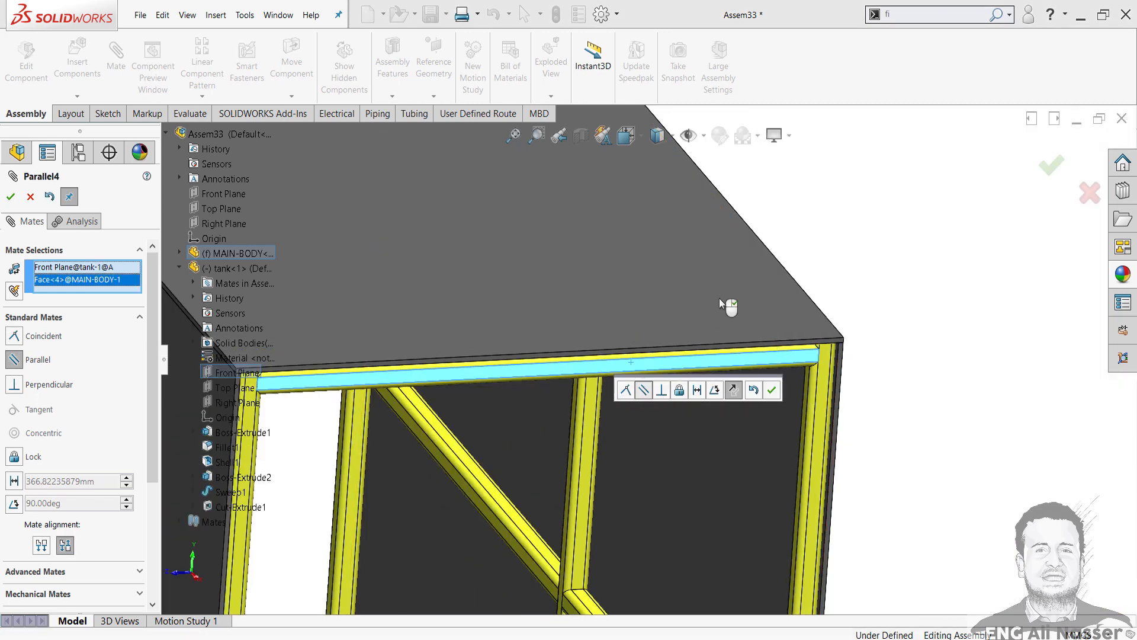
# Step: Flip the alignment of the parallel mate and accept it
pyautogui.scroll(5, 692, 246)
pyautogui.scroll(-1, 690, 246)
pyautogui.scroll(-4, 645, 272)
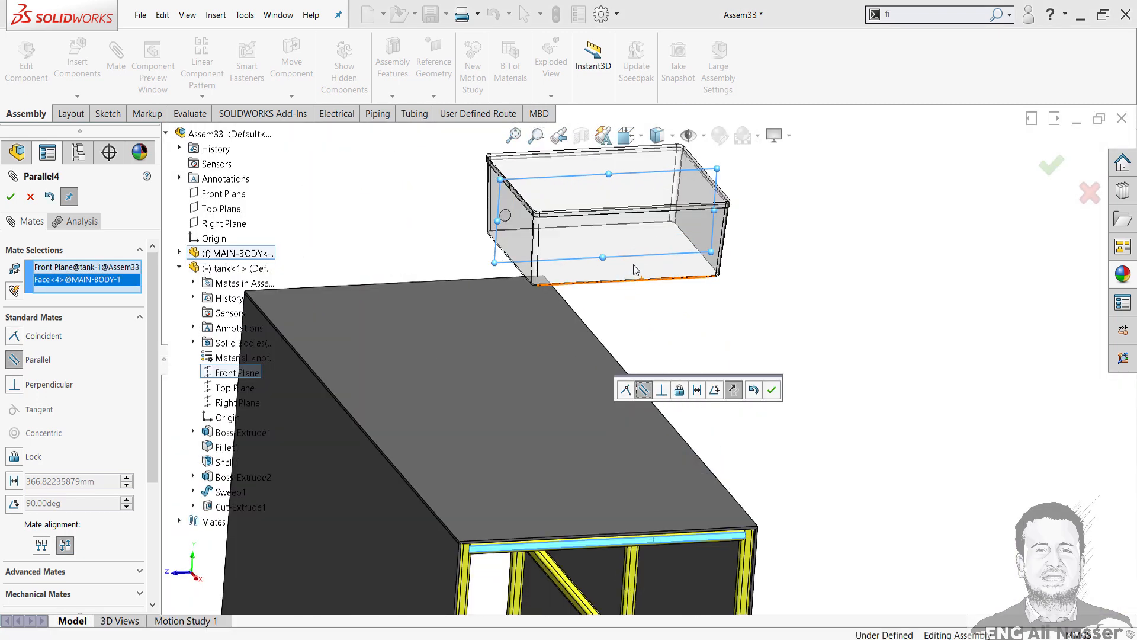
pyautogui.click(734, 390)
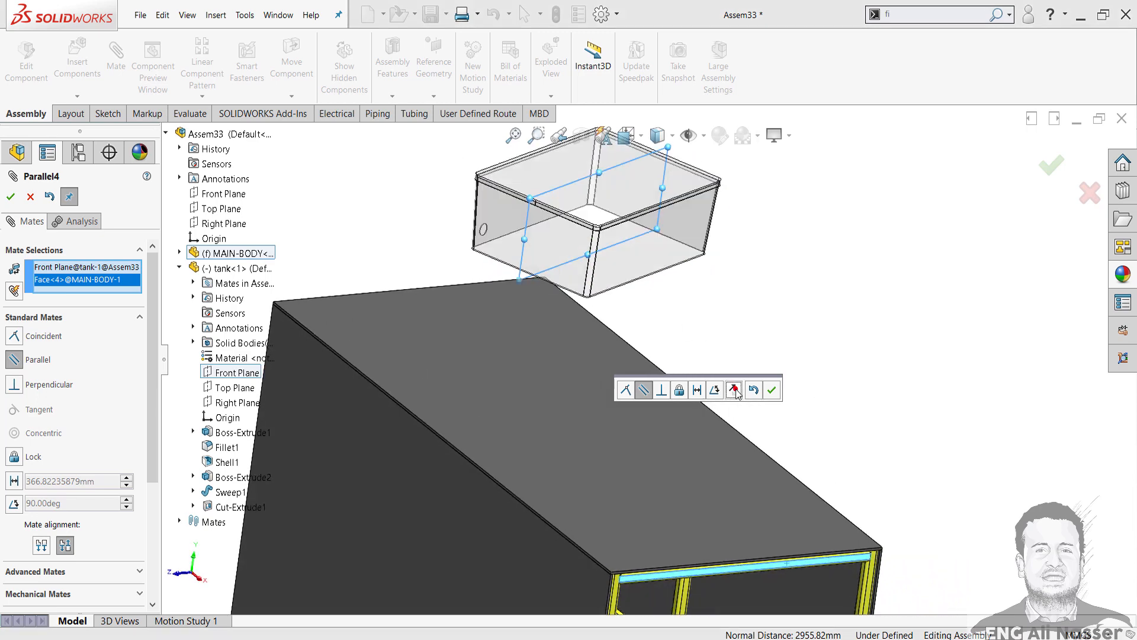
pyautogui.click(771, 390)
# Step: Move the tank onto the far end of the main body's roof
pyautogui.scroll(3, 648, 355)
pyautogui.moveTo(635, 293); pyautogui.dragTo(593, 372)
pyautogui.moveTo(593, 373); pyautogui.dragTo(551, 379, button='middle')
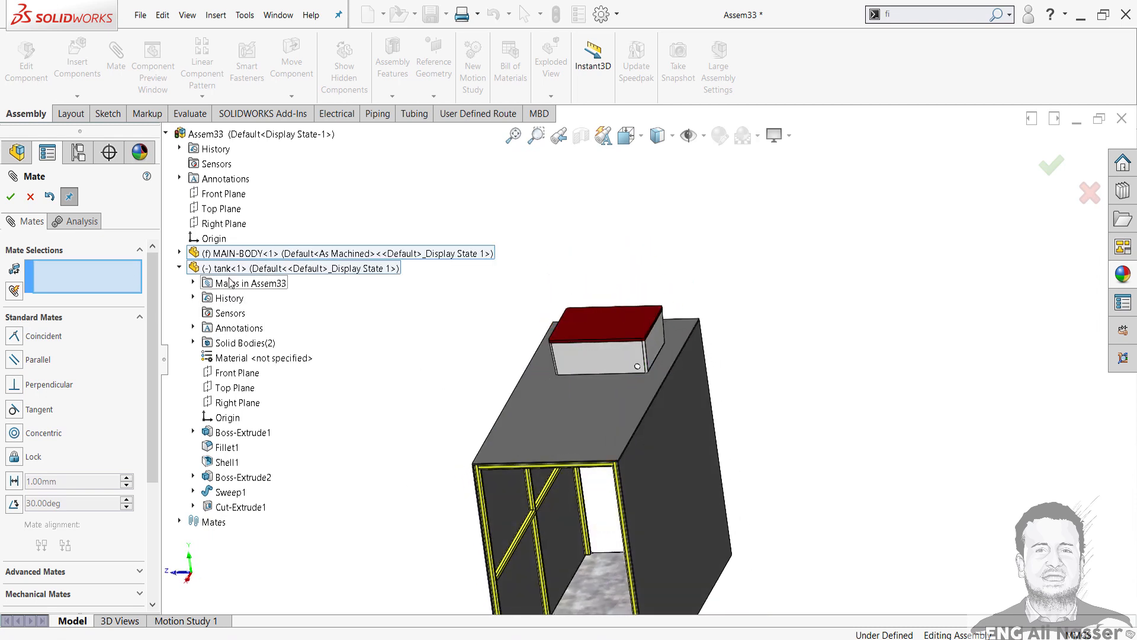
# Step: Mate the tank's Right Plane coincident with the main body's Front Plane and finish mating
pyautogui.click(251, 403)
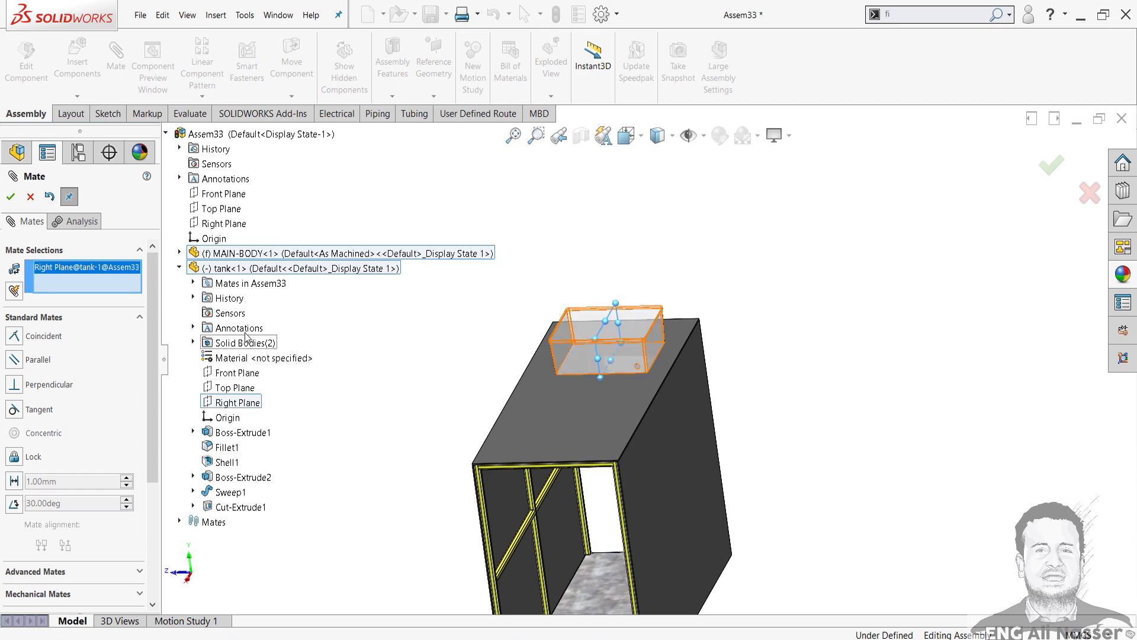
pyautogui.click(180, 253)
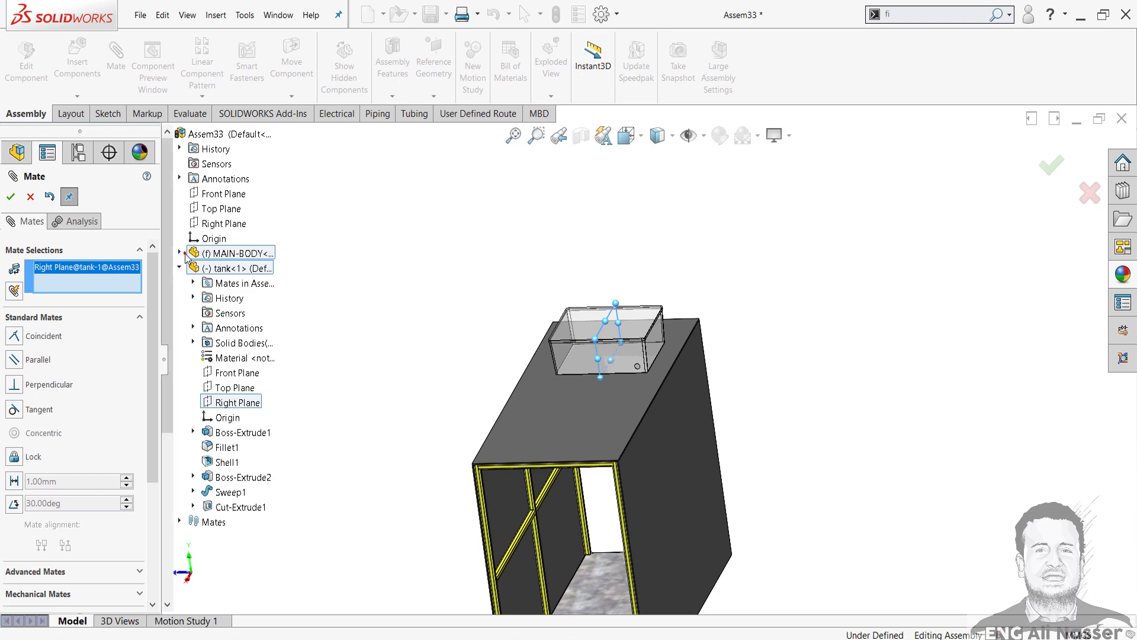
pyautogui.click(249, 373)
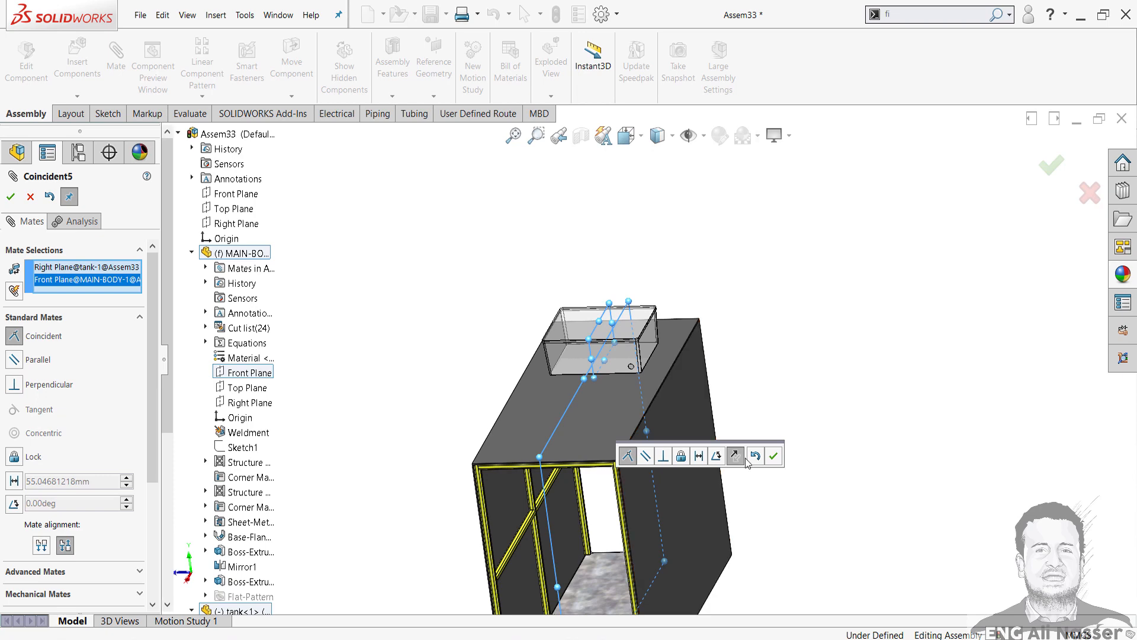
pyautogui.click(773, 456)
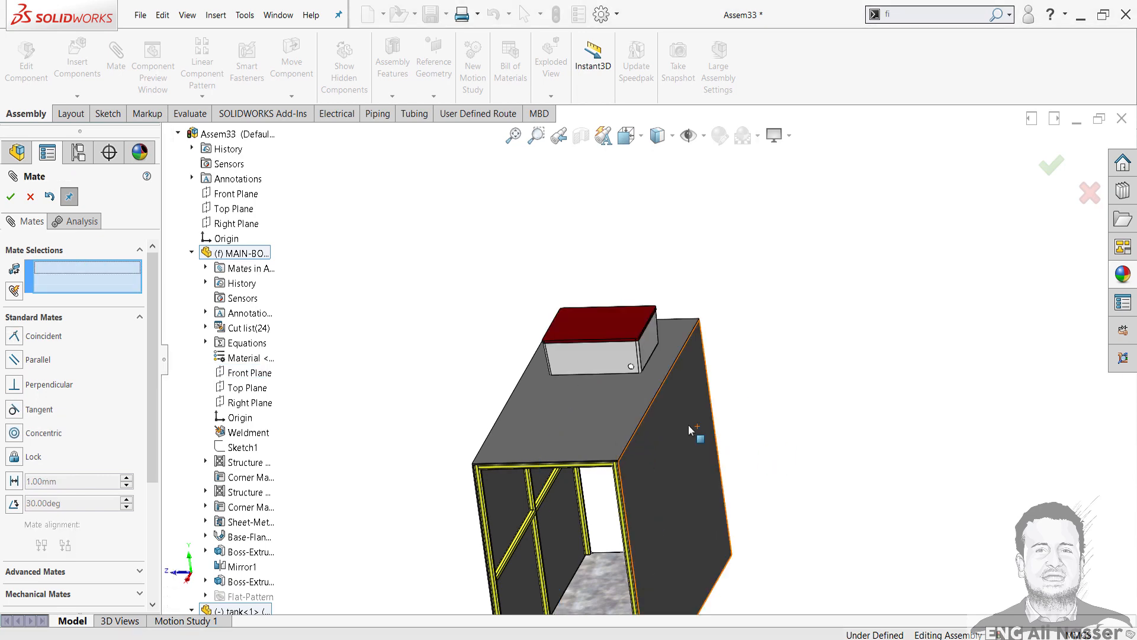
pyautogui.click(10, 198)
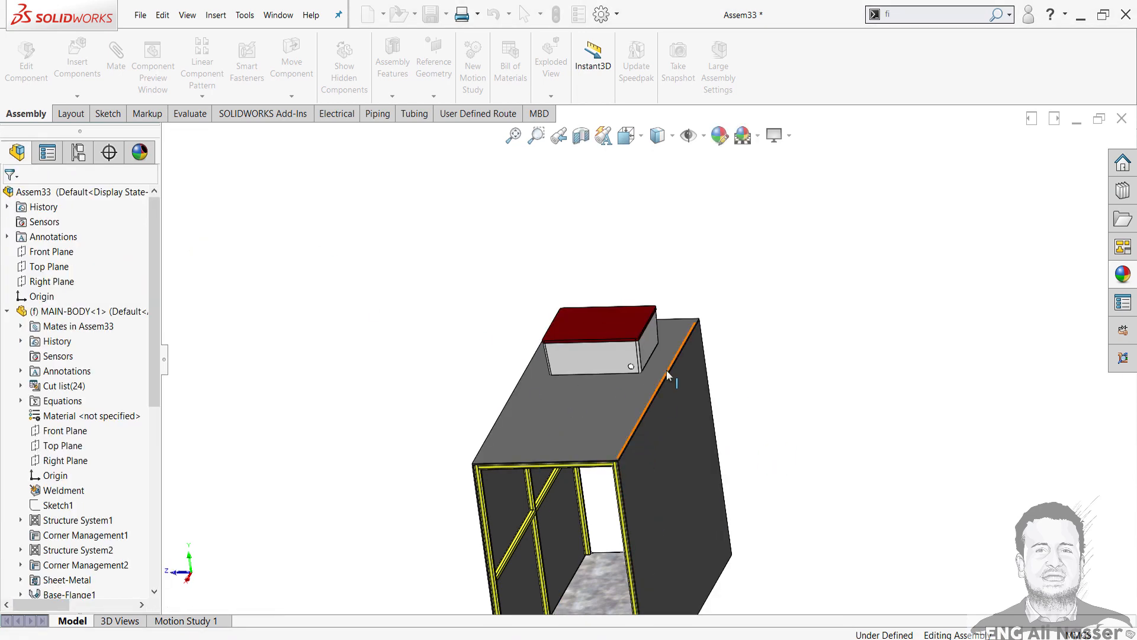
pyautogui.moveTo(666, 369); pyautogui.dragTo(845, 467, button='middle')
pyautogui.scroll(-3, 823, 453)
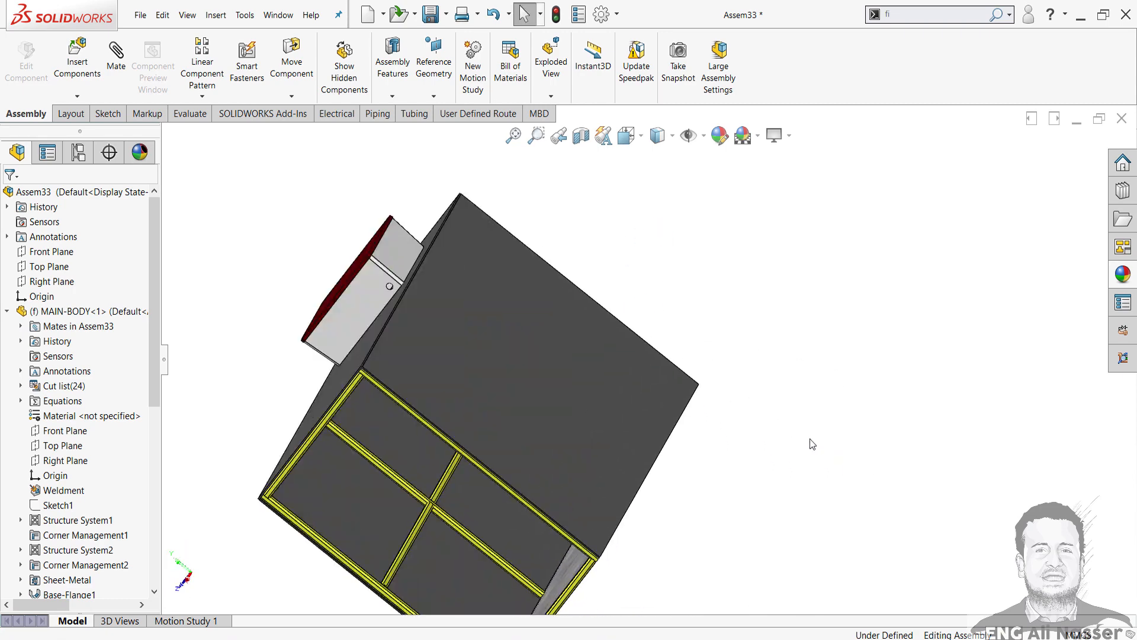
pyautogui.moveTo(636, 396); pyautogui.dragTo(498, 239, button='middle')
pyautogui.scroll(-2, 475, 204)
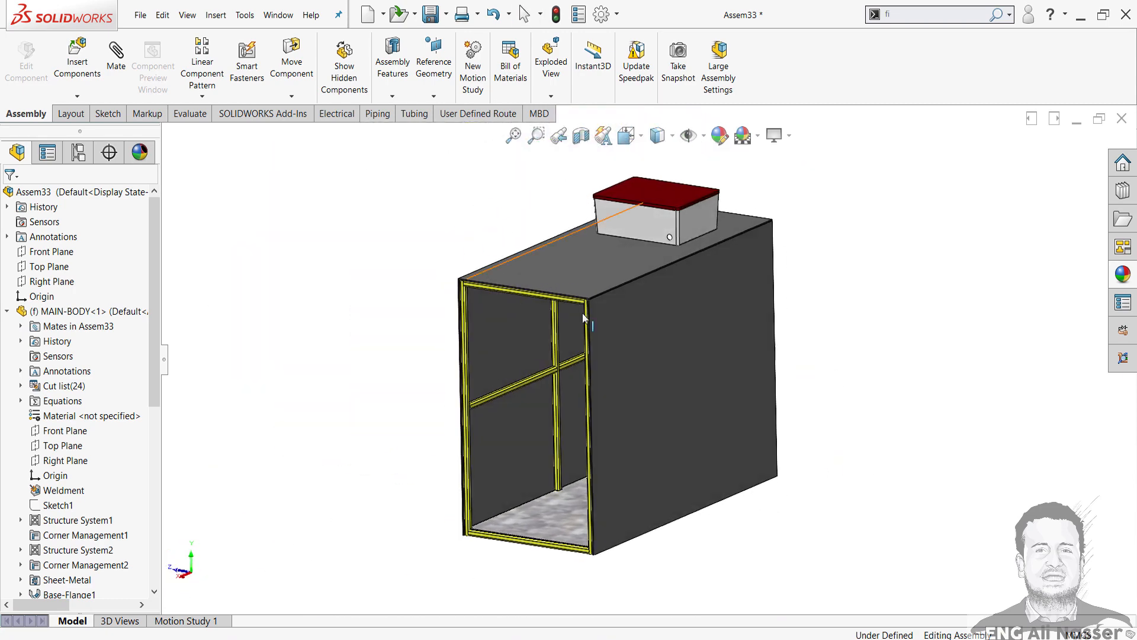
pyautogui.scroll(-2, 595, 321)
pyautogui.scroll(2, 596, 283)
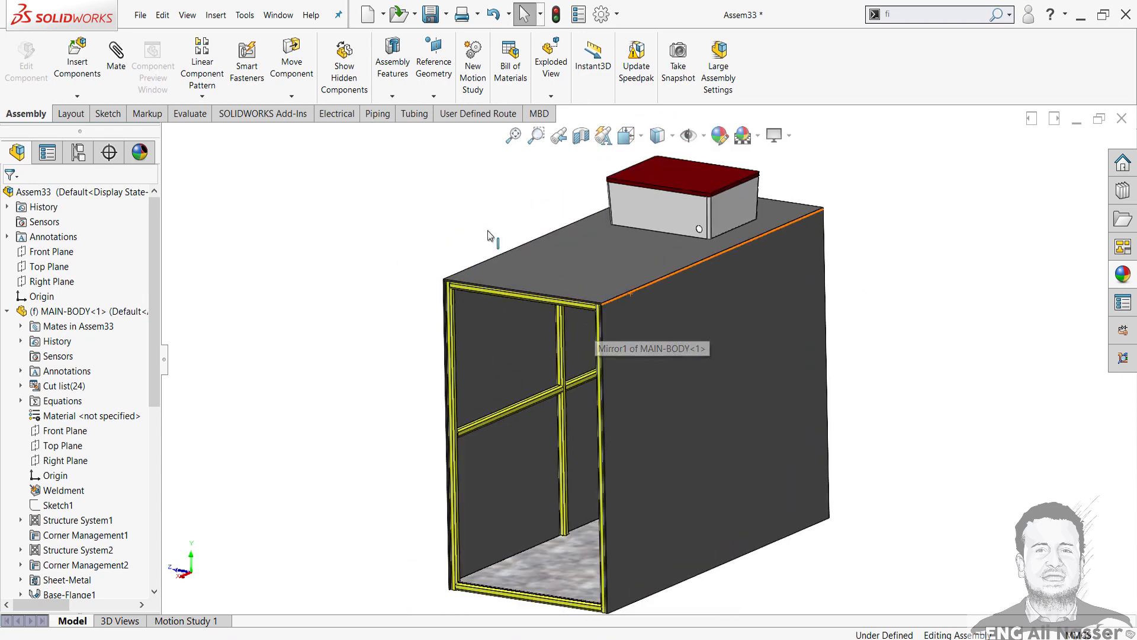
# Step: Insert BallValve 25mm.SLDASM from the BallValve folder in project-3's Standard parts, placing it in the empty space beside the roof
pyautogui.click(77, 71)
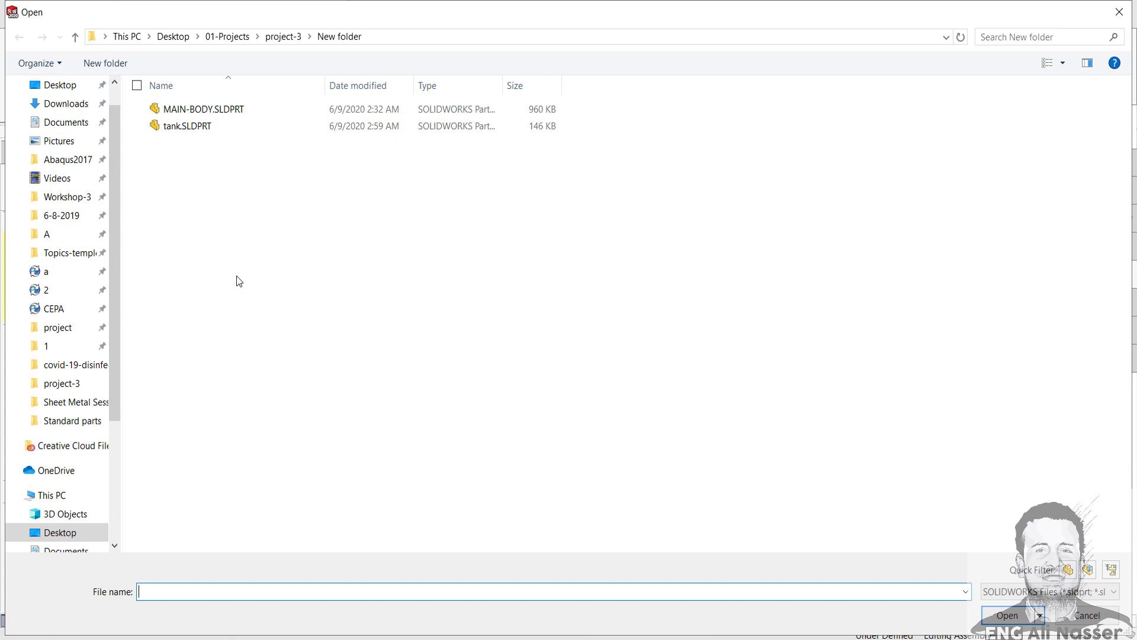
pyautogui.click(284, 37)
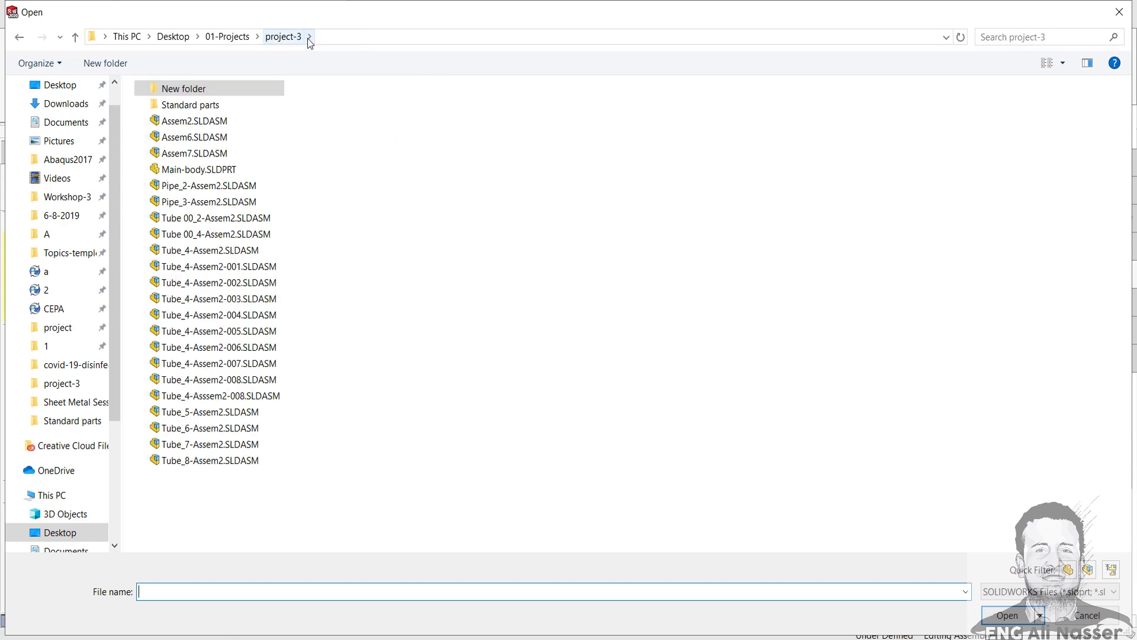
pyautogui.doubleClick(210, 105)
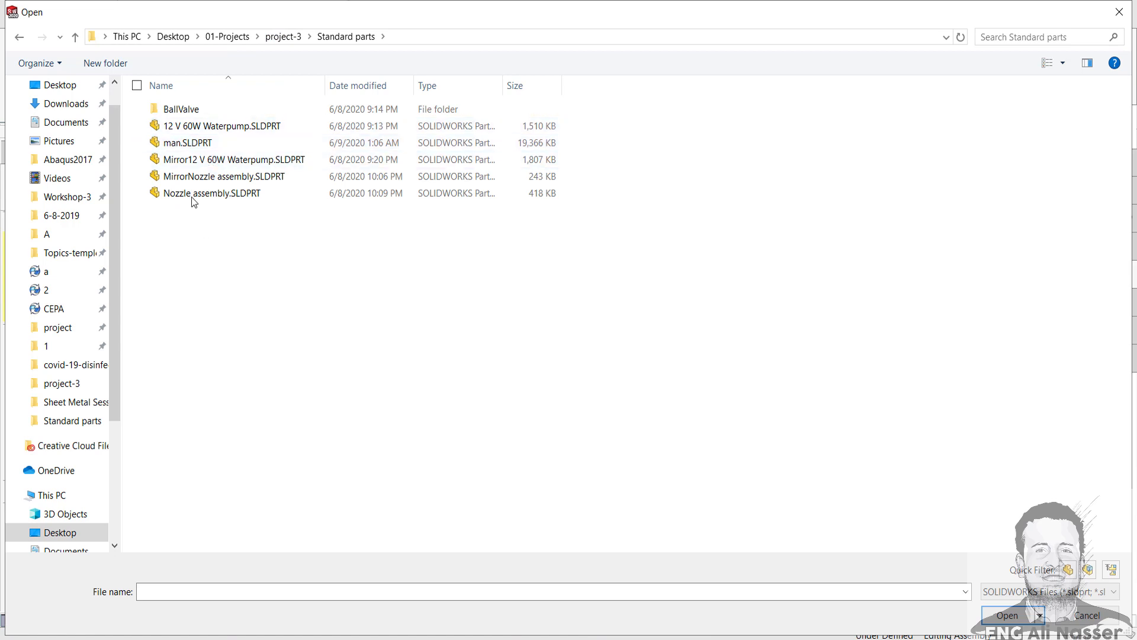
pyautogui.doubleClick(178, 110)
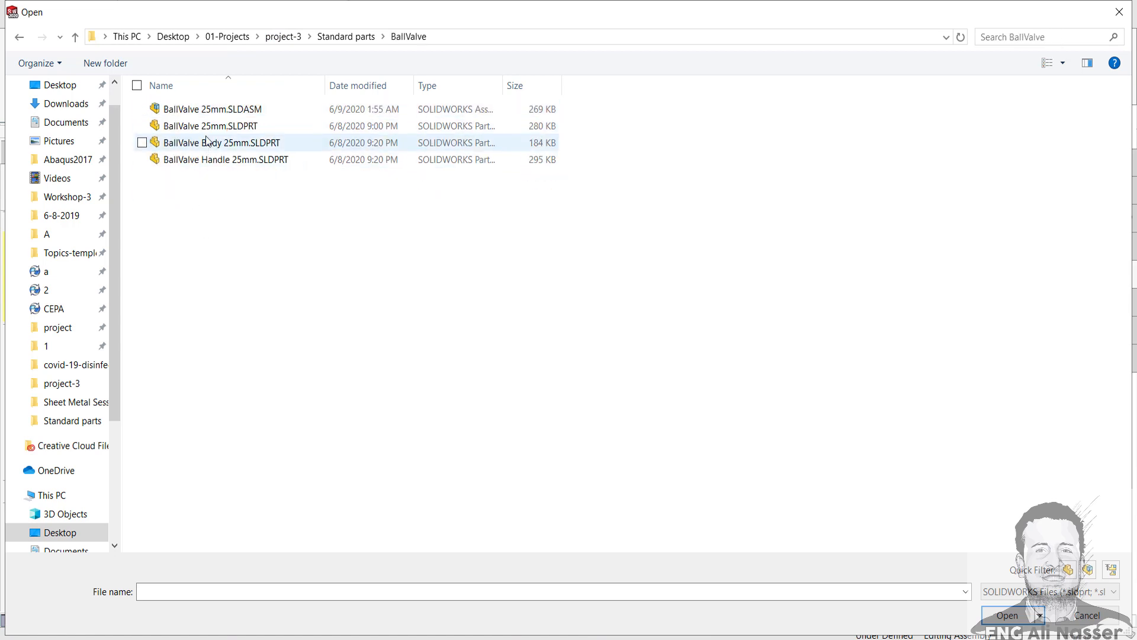
pyautogui.doubleClick(193, 109)
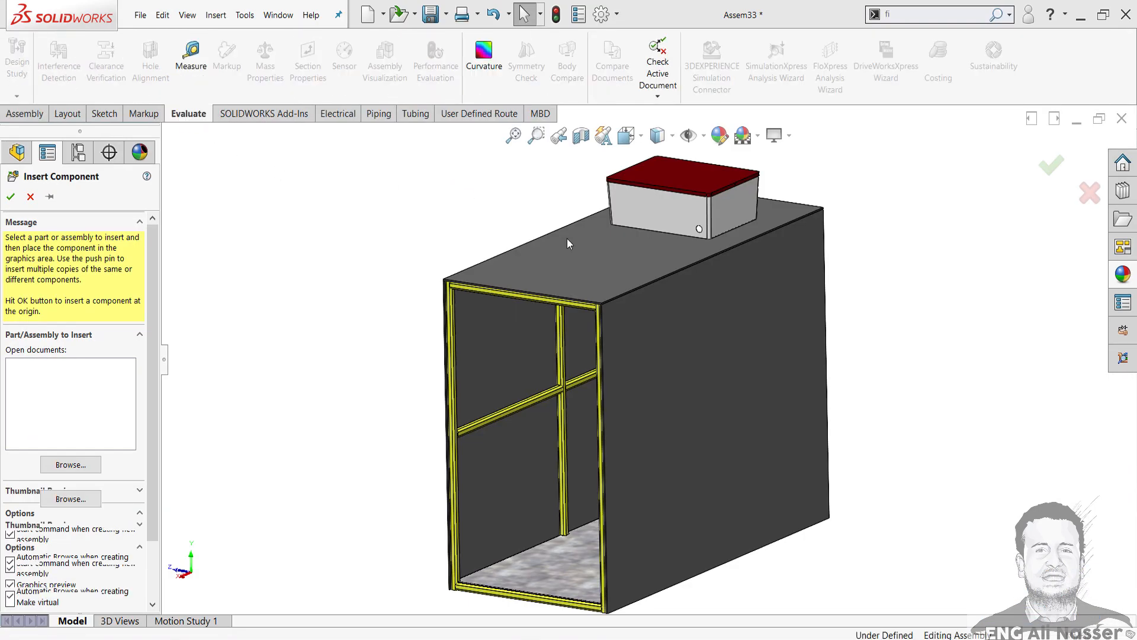
pyautogui.scroll(-5, 534, 217)
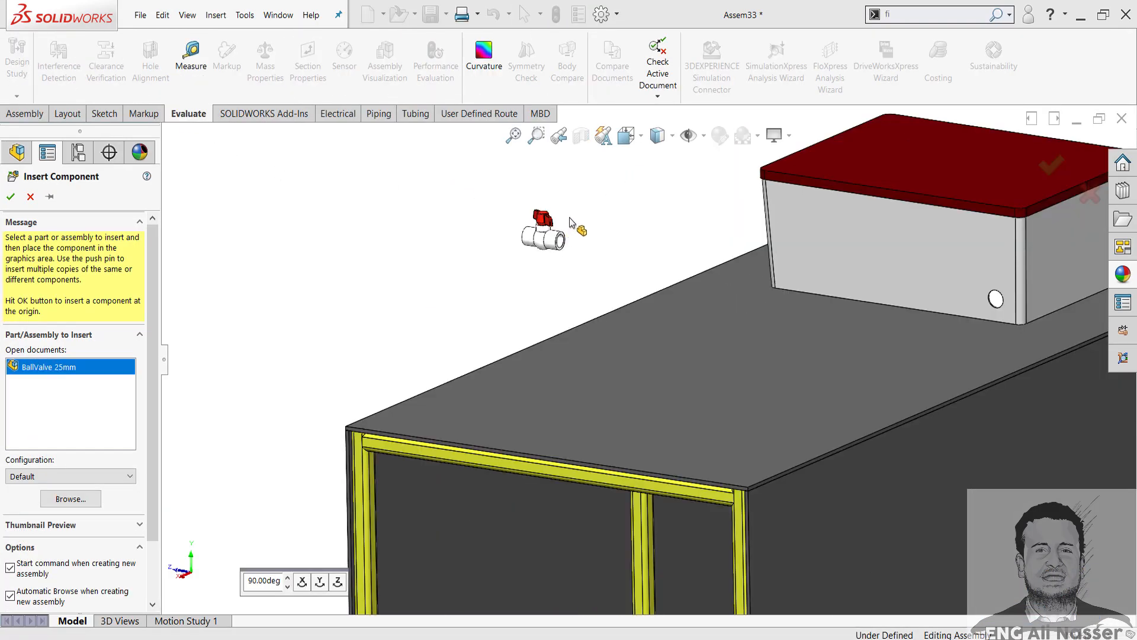
pyautogui.click(571, 220)
# Step: Try to mate the ball valve's bore concentric with the edge of the tank's outlet hole
pyautogui.scroll(-3, 598, 204)
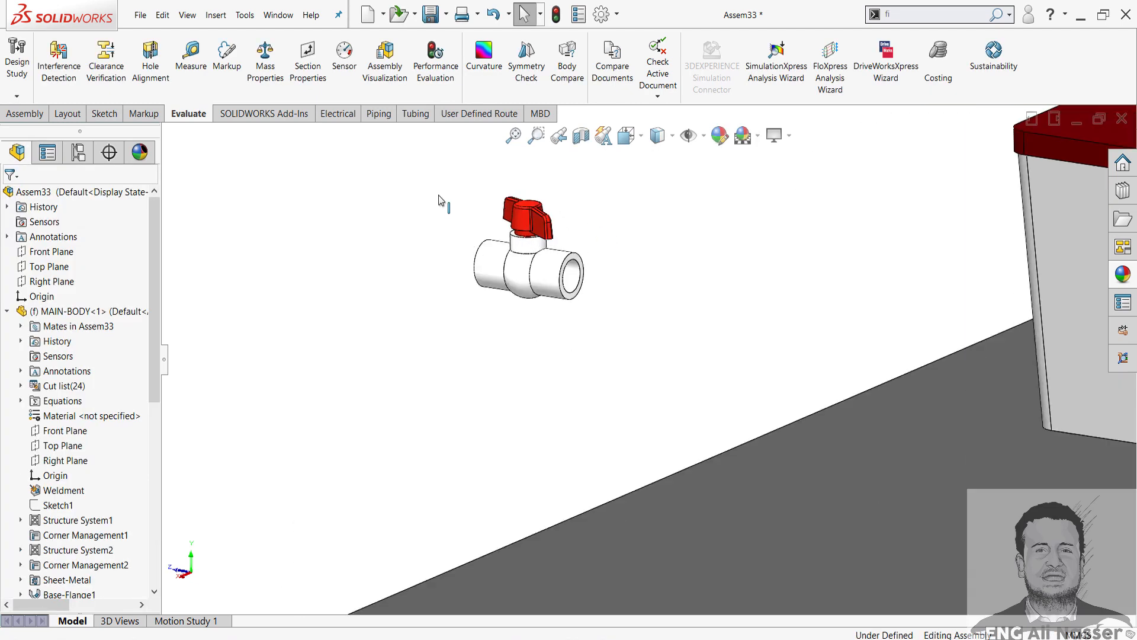
pyautogui.click(17, 117)
pyautogui.click(120, 63)
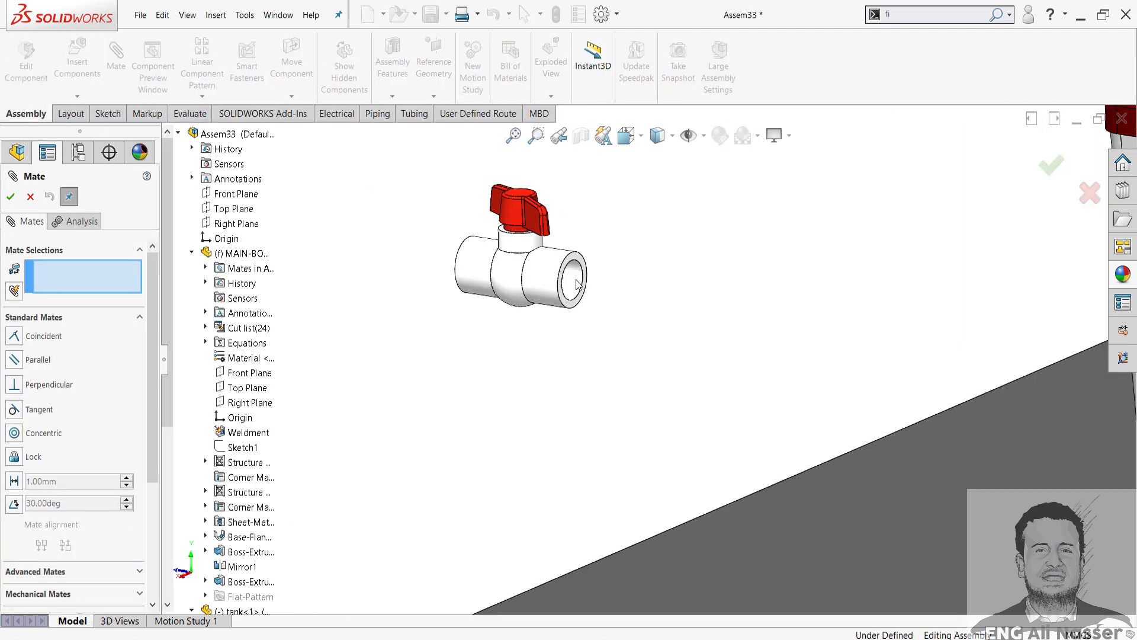
pyautogui.click(565, 281)
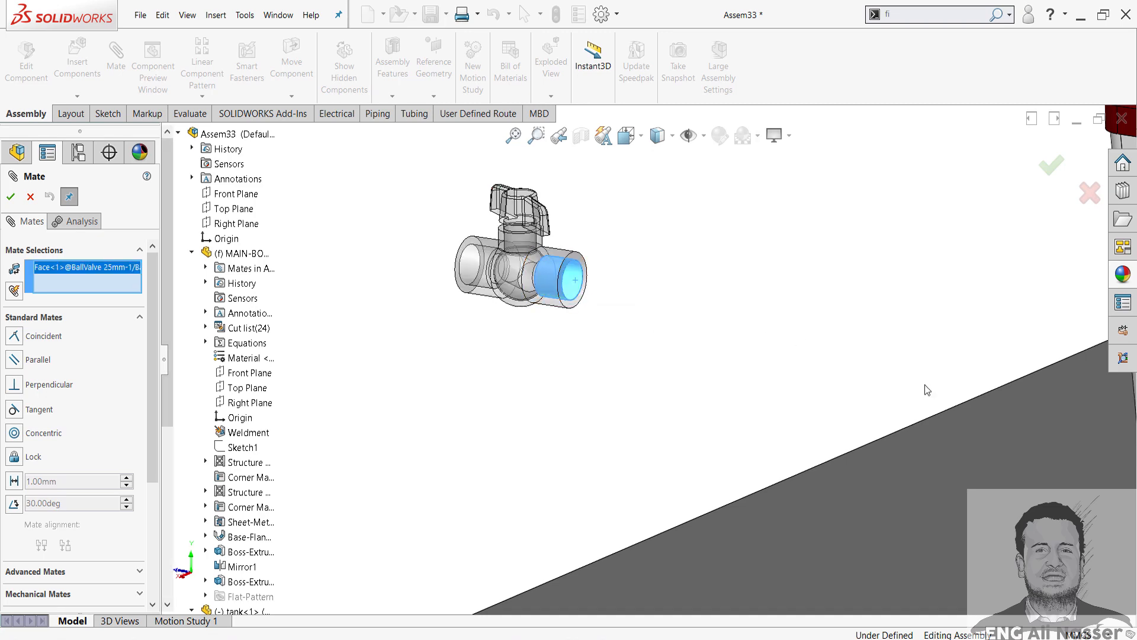
pyautogui.scroll(3, 927, 390)
pyautogui.scroll(-10, 1072, 417)
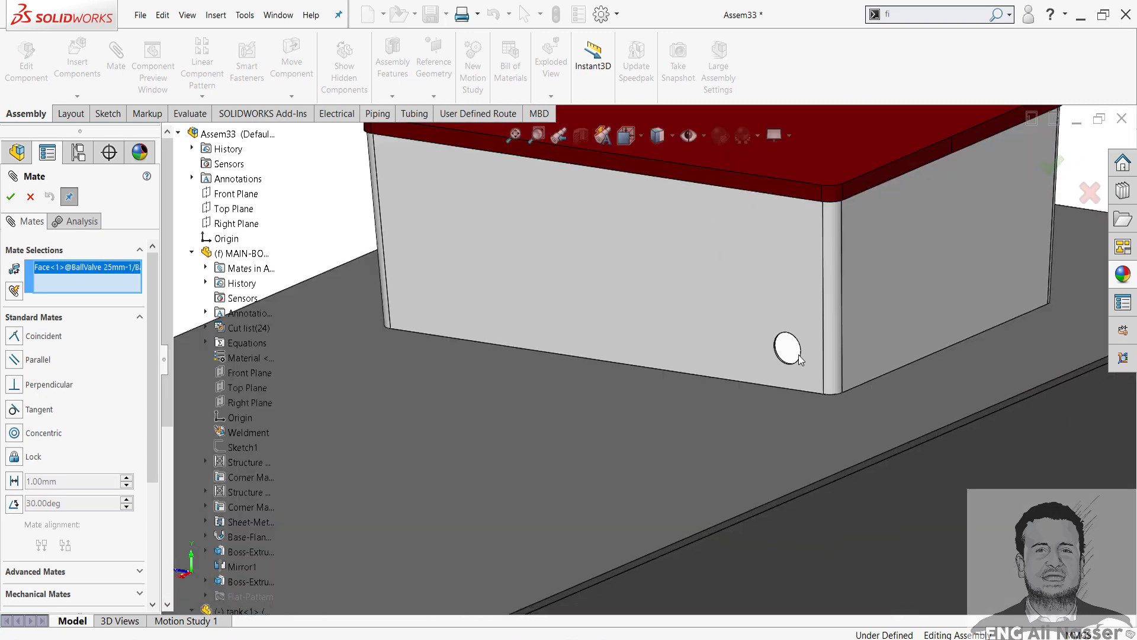
pyautogui.scroll(-2, 587, 317)
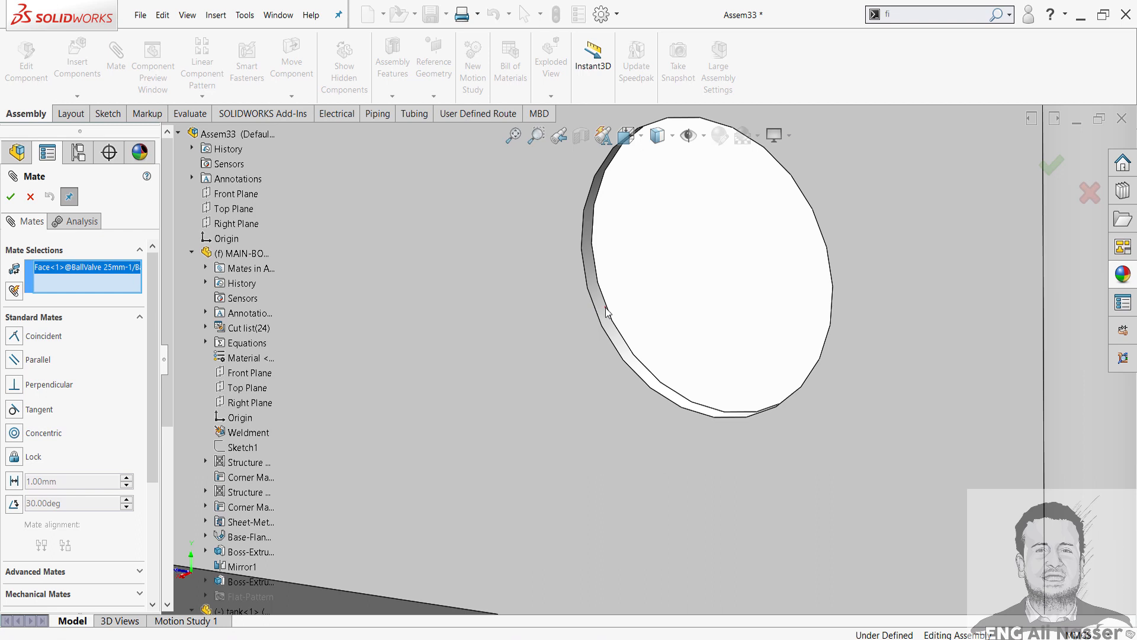
pyautogui.click(606, 311)
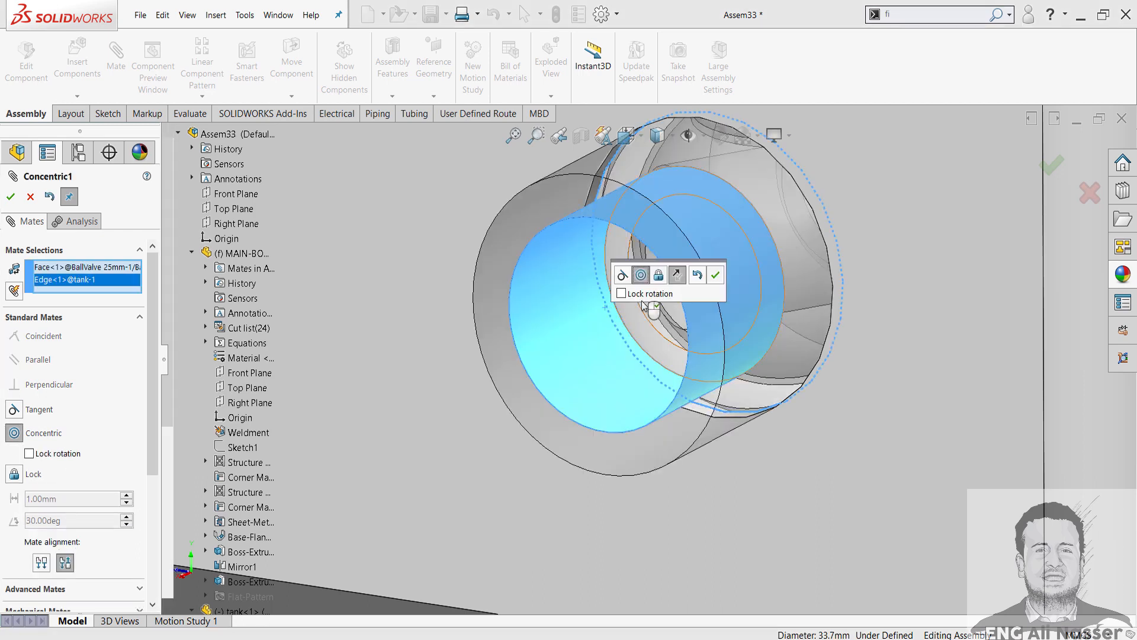
pyautogui.click(698, 275)
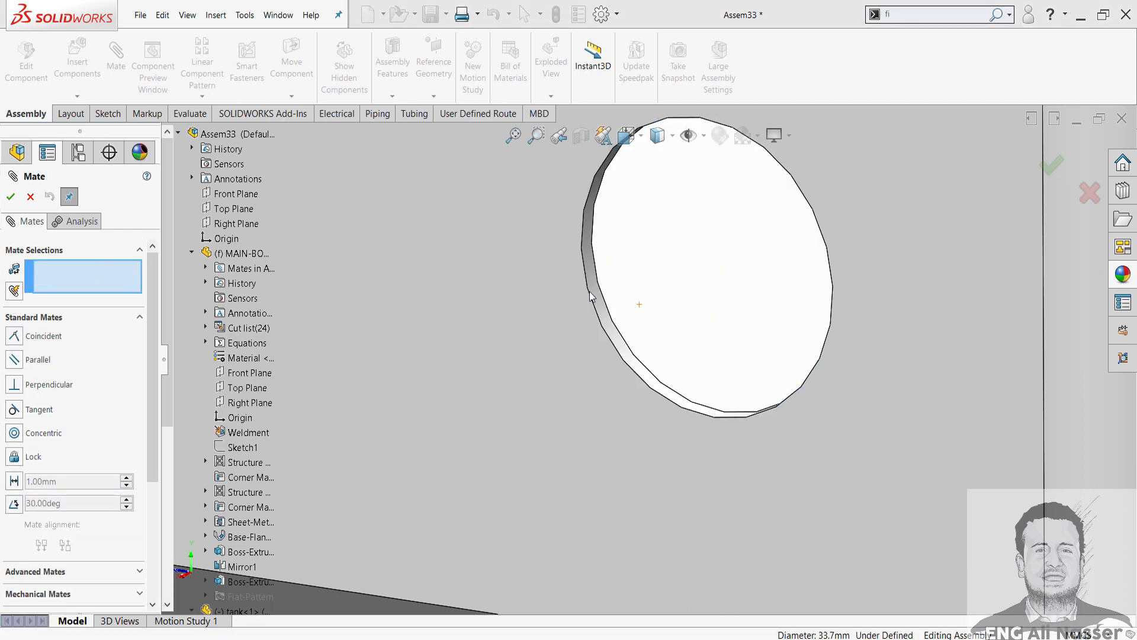
# Step: Mate the cylindrical face of the tank's outlet hole concentric with the ball valve's inner bore face
pyautogui.click(602, 292)
pyautogui.scroll(15, 598, 311)
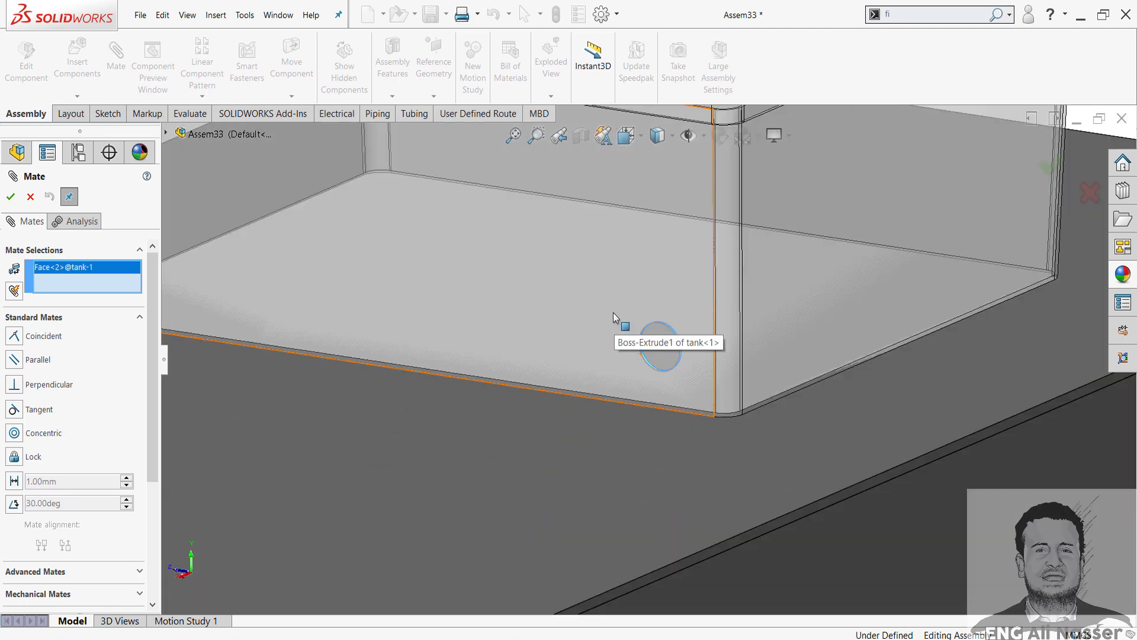
pyautogui.scroll(-8, 414, 301)
pyautogui.scroll(-3, 311, 317)
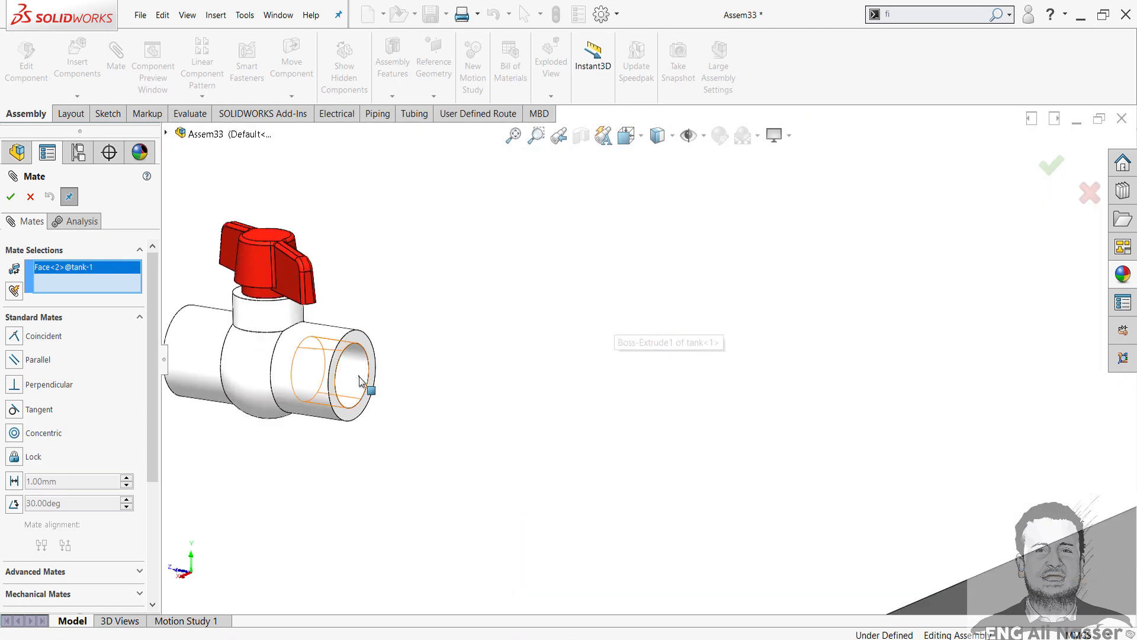
pyautogui.click(364, 382)
pyautogui.scroll(10, 759, 451)
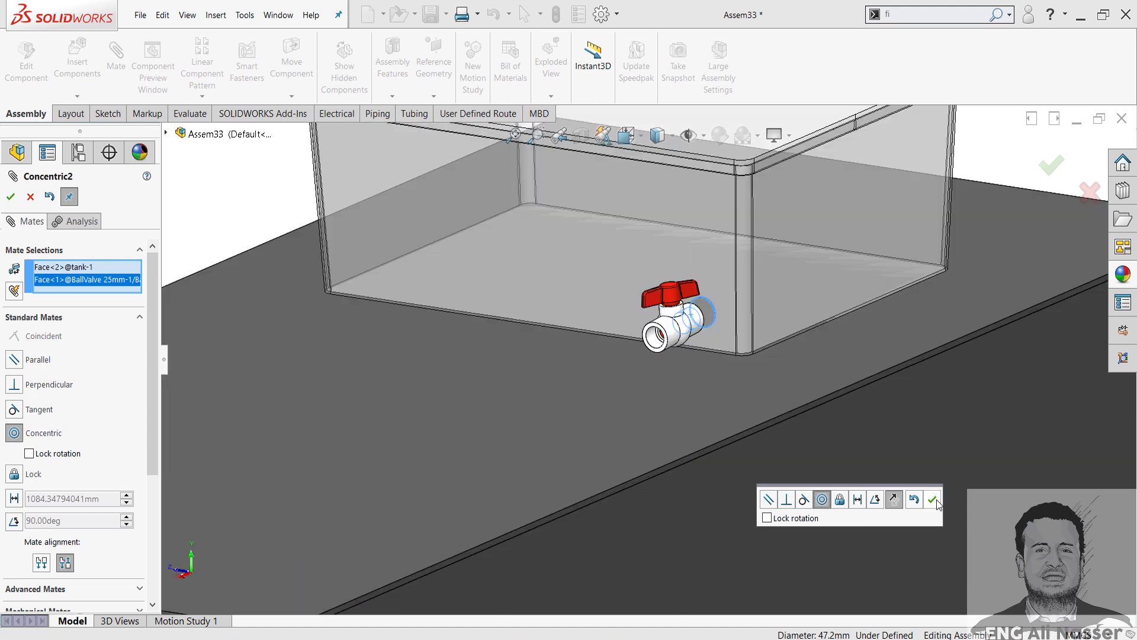
pyautogui.click(934, 501)
# Step: Mate the circular edge of the valve's tank-side end coincident with the outlet hole's edge and finish mating
pyautogui.scroll(-8, 733, 409)
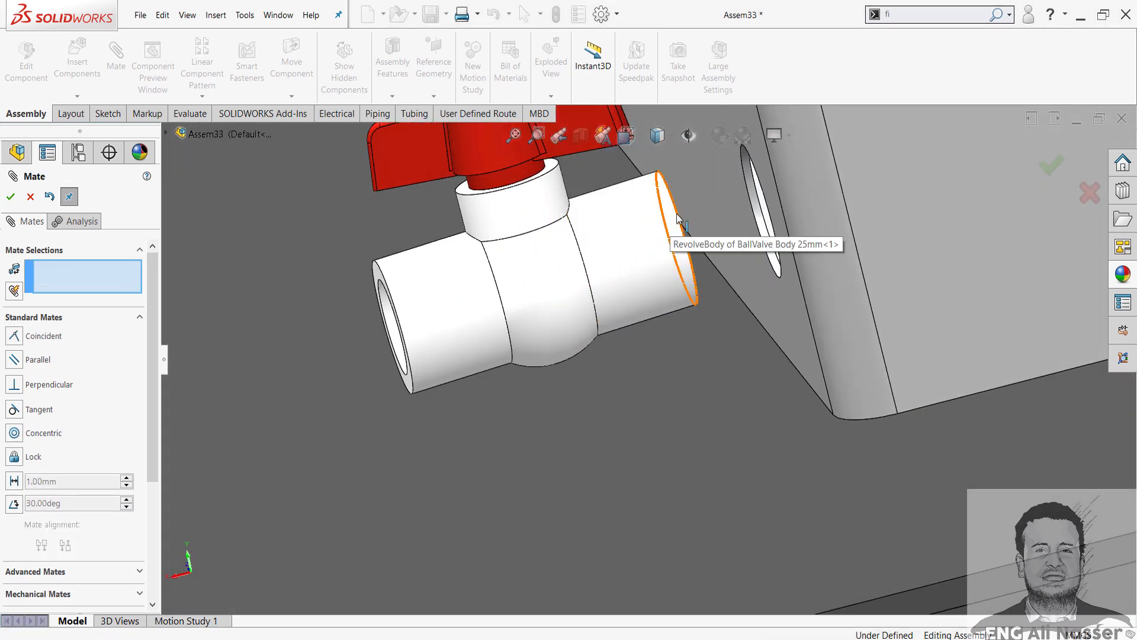
pyautogui.click(676, 237)
pyautogui.scroll(-4, 741, 208)
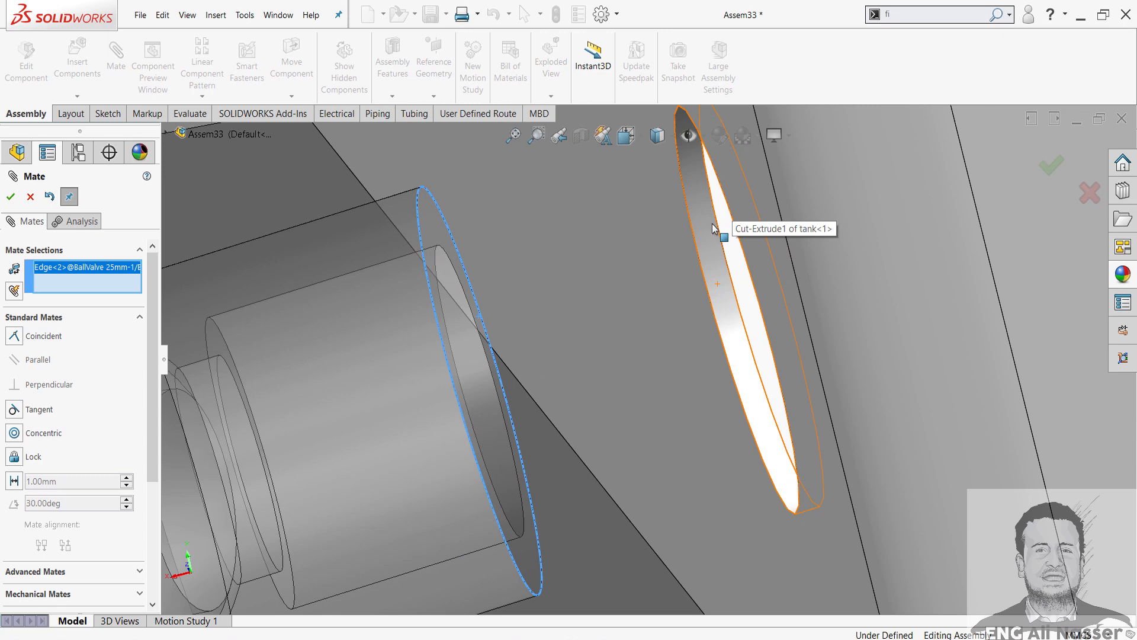
pyautogui.click(714, 230)
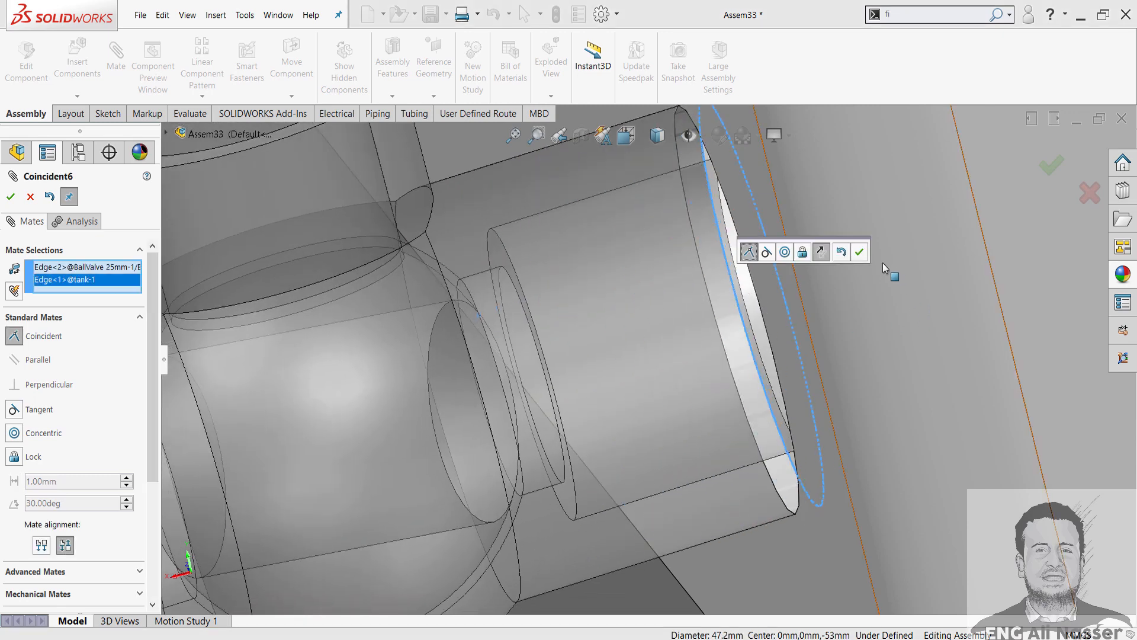
pyautogui.click(859, 255)
pyautogui.scroll(8, 879, 285)
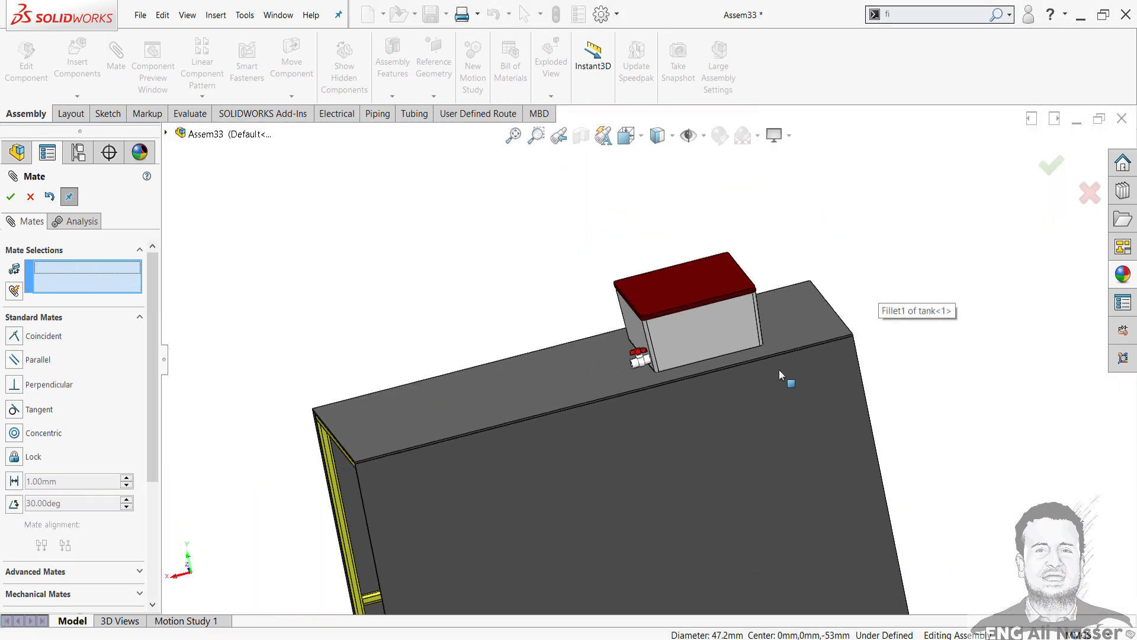
pyautogui.moveTo(701, 421); pyautogui.dragTo(764, 437, button='middle')
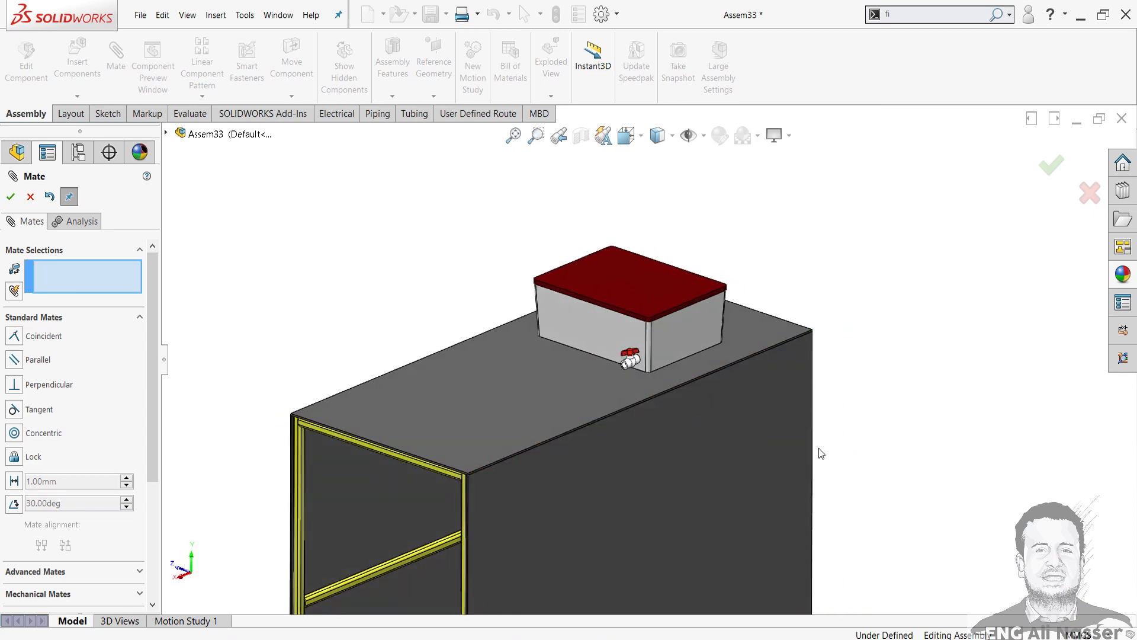
pyautogui.scroll(6, 676, 447)
pyautogui.scroll(-5, 609, 355)
pyautogui.moveTo(617, 411)
pyautogui.mouseDown(button='middle')
pyautogui.moveTo(631, 340)
pyautogui.moveTo(619, 406)
pyautogui.mouseUp(button='middle')
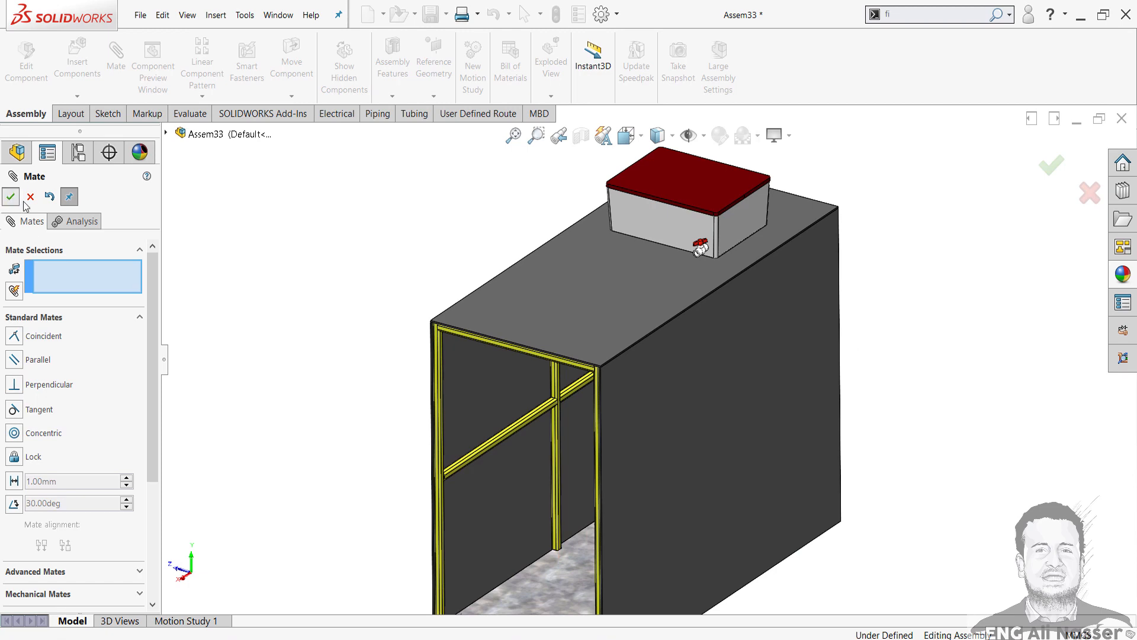
pyautogui.click(10, 197)
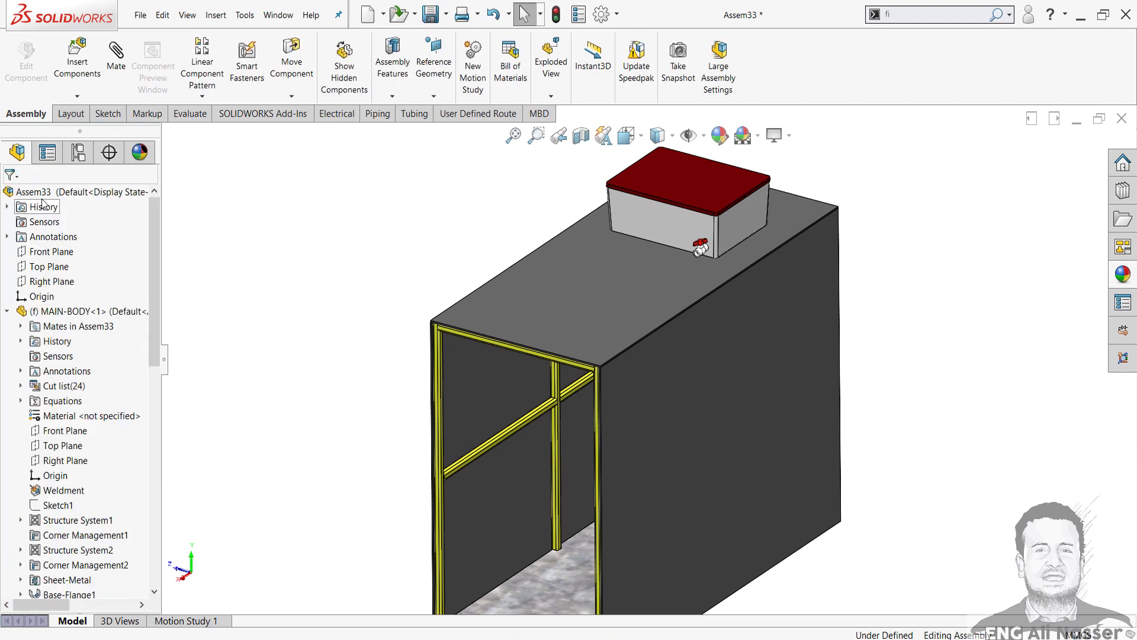
# Step: Insert 12 V 60W Waterpump.SLDPRT from the Standard parts folder, placing it in the empty space beside the roof
pyautogui.click(84, 68)
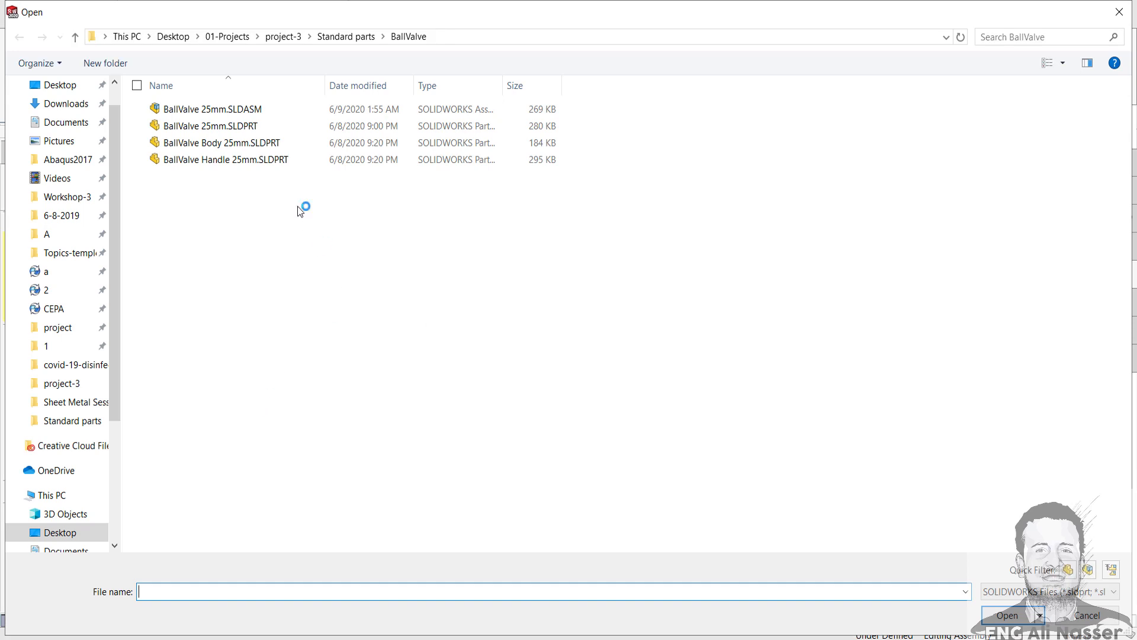
pyautogui.click(344, 40)
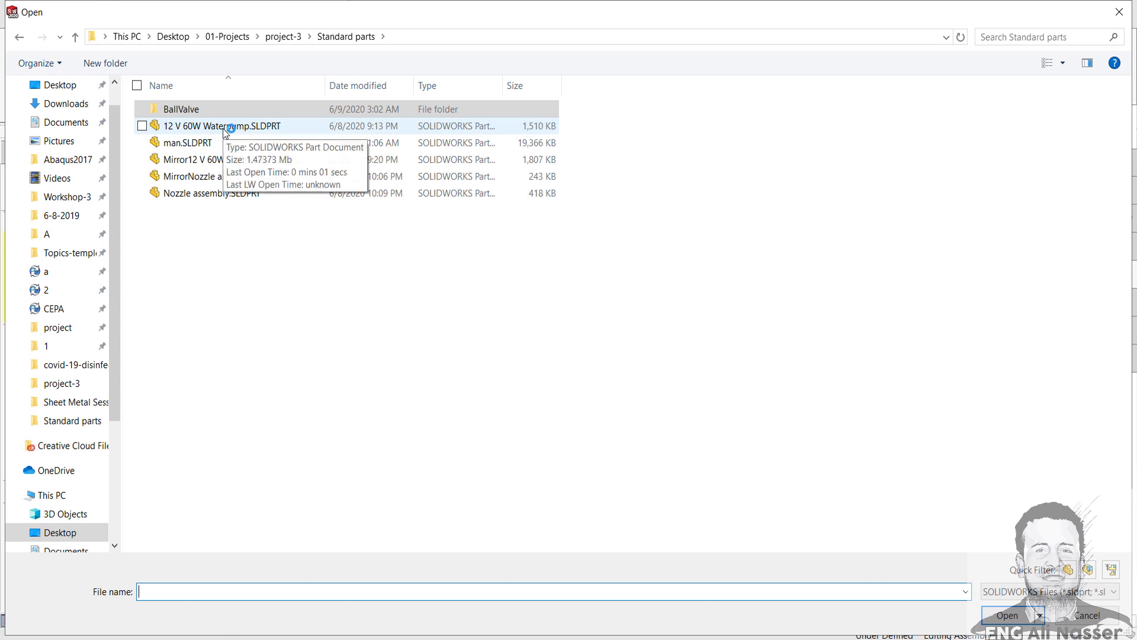
pyautogui.doubleClick(248, 129)
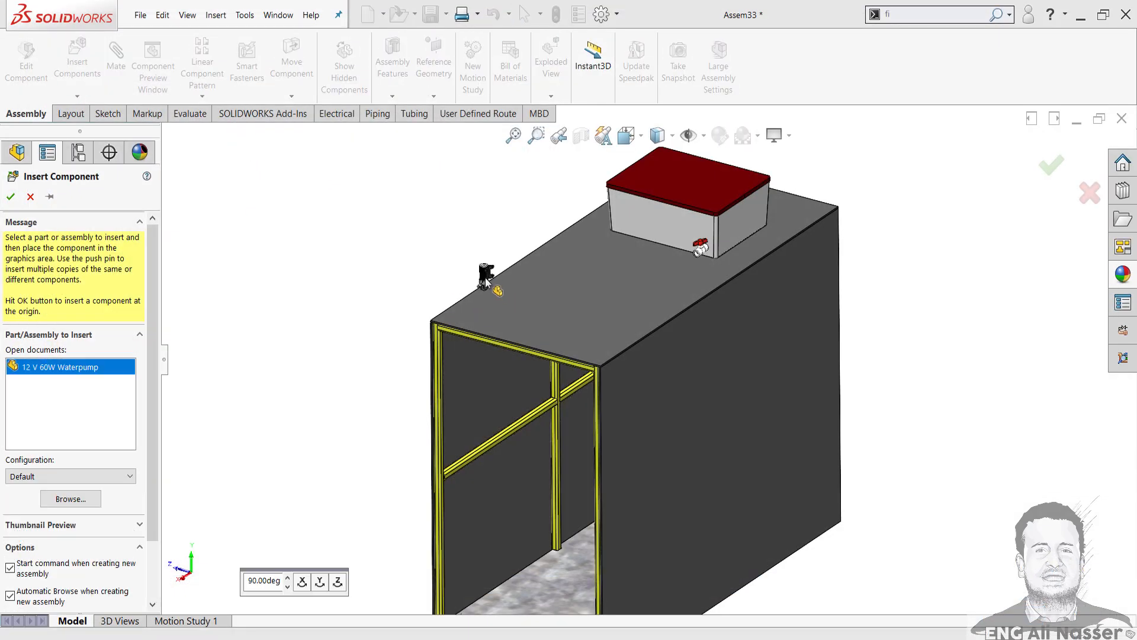
pyautogui.scroll(-5, 504, 279)
pyautogui.click(504, 279)
pyautogui.scroll(-5, 551, 267)
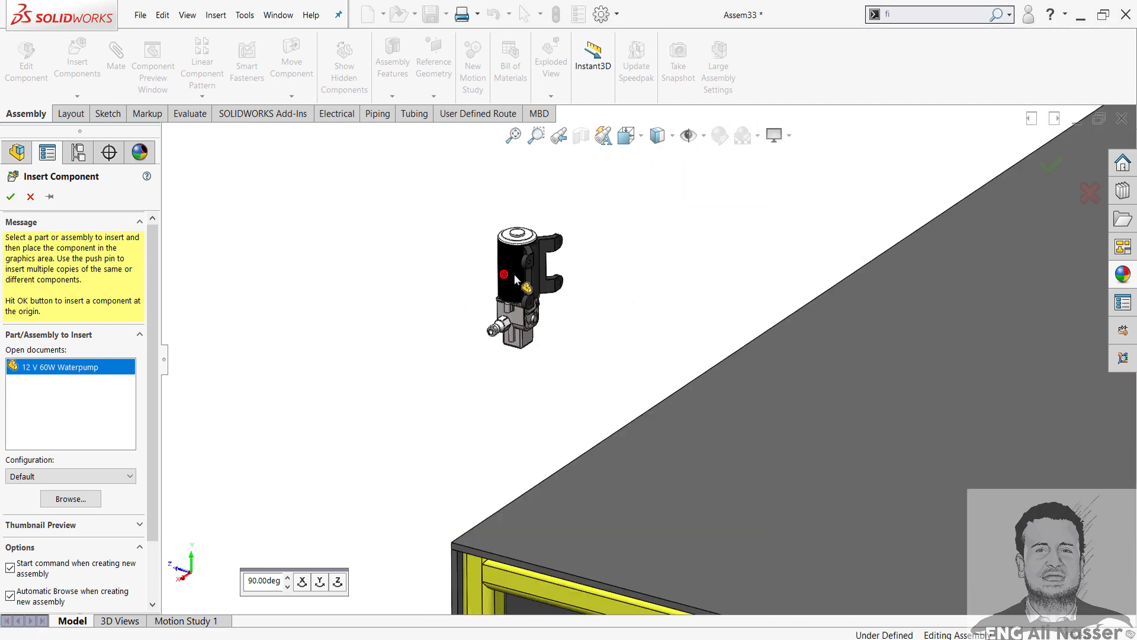
# Step: Mate the mounting face of the water pump's bracket foot coincident with the top face of the main body's roof
pyautogui.scroll(-4, 556, 251)
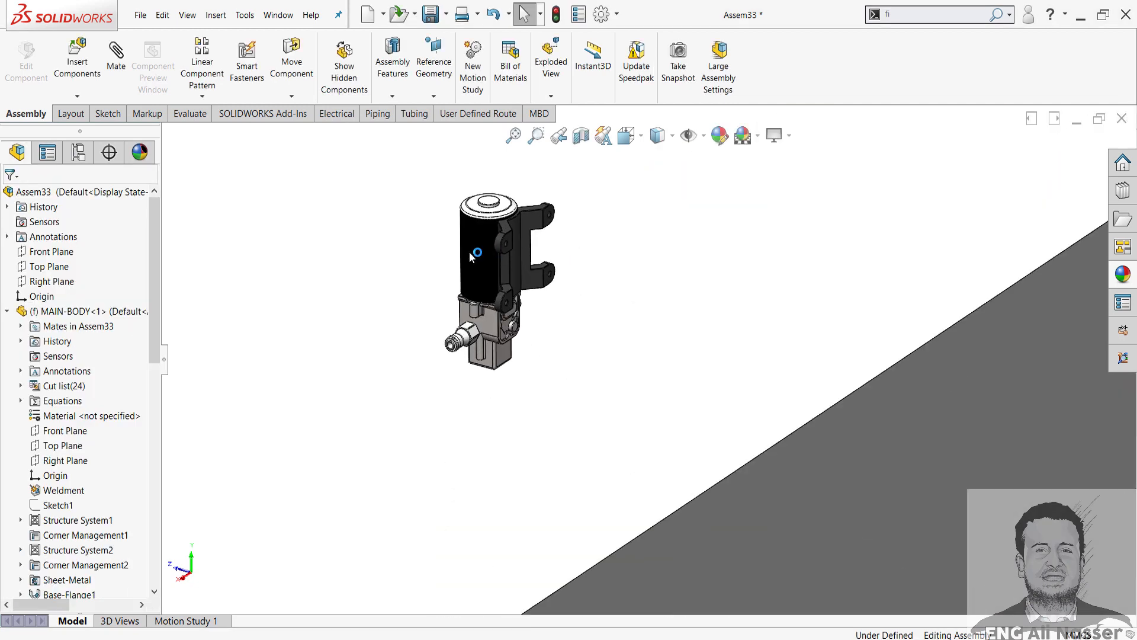
pyautogui.click(117, 65)
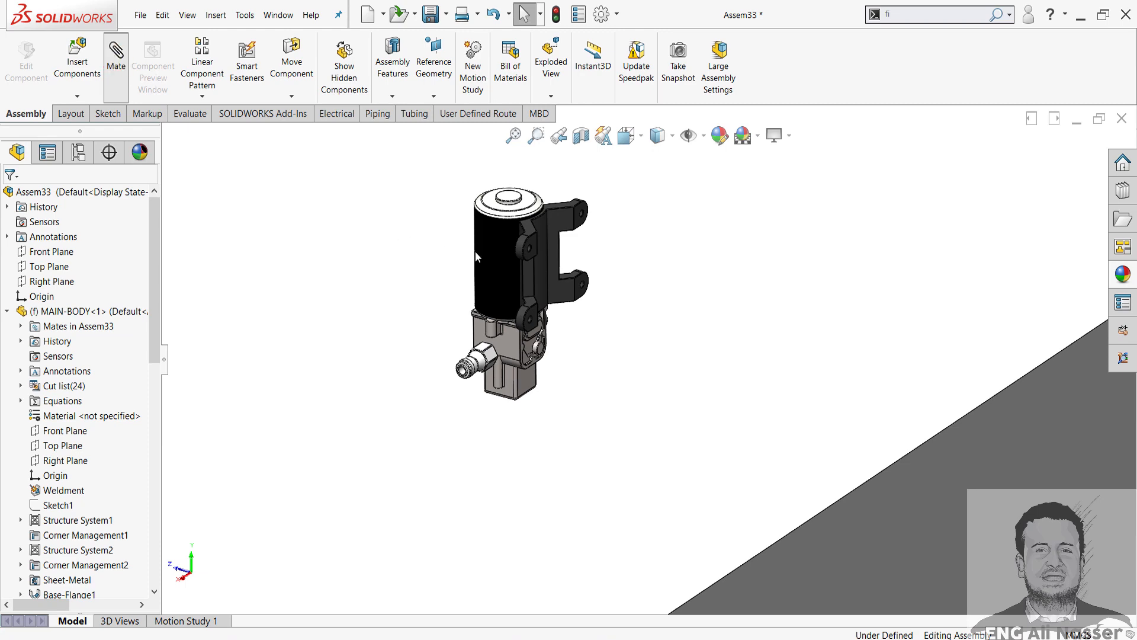
pyautogui.scroll(-5, 528, 274)
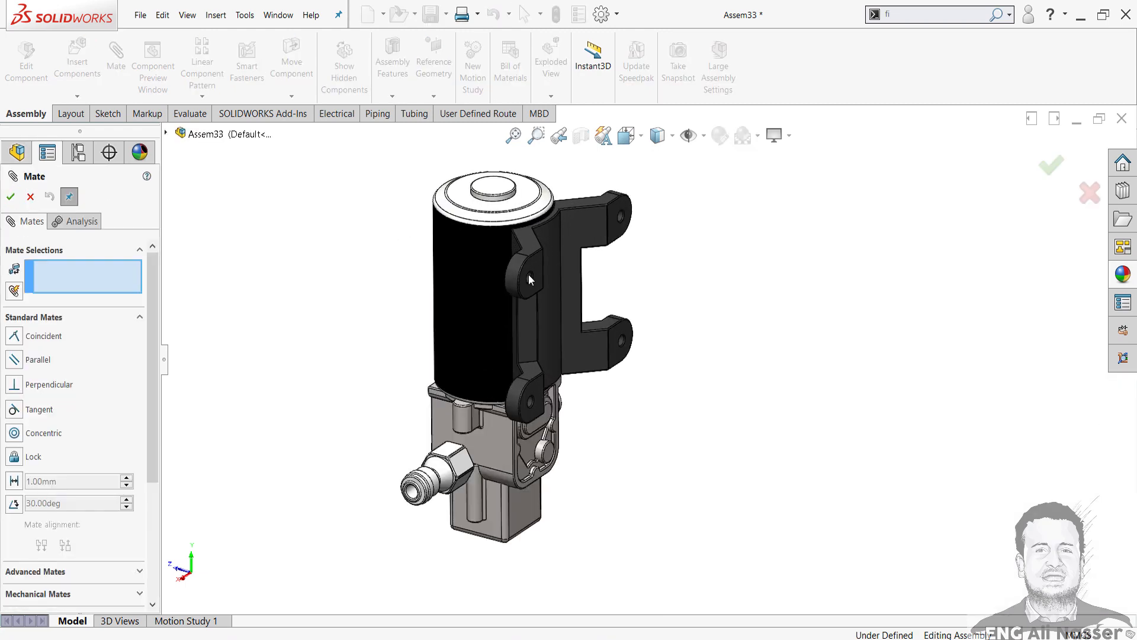
pyautogui.click(558, 269)
pyautogui.scroll(6, 645, 356)
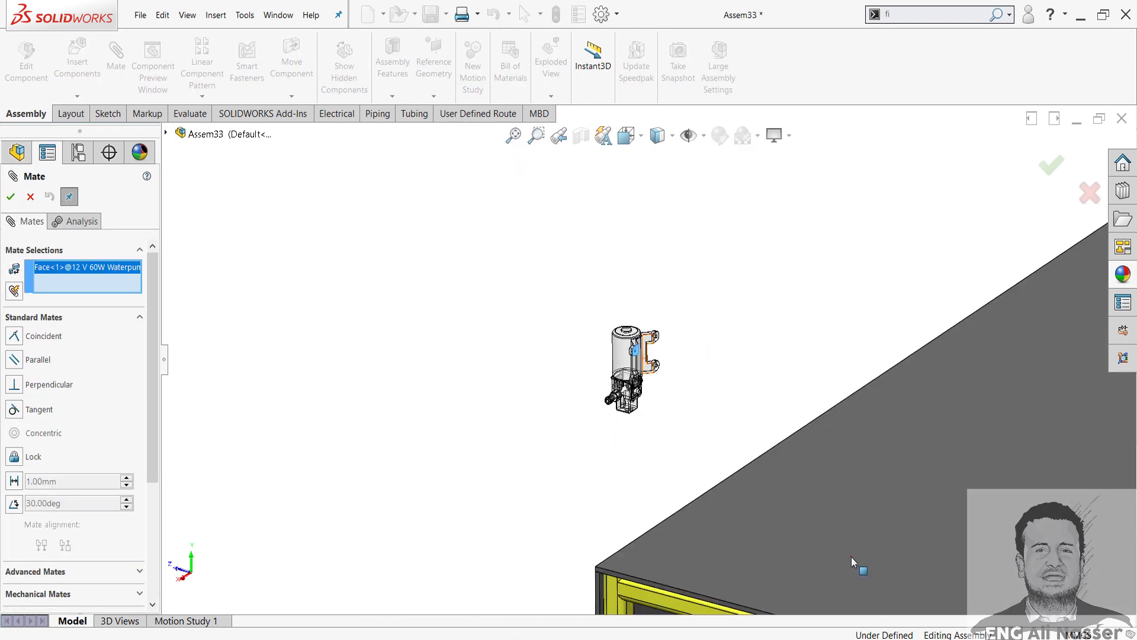
pyautogui.click(844, 514)
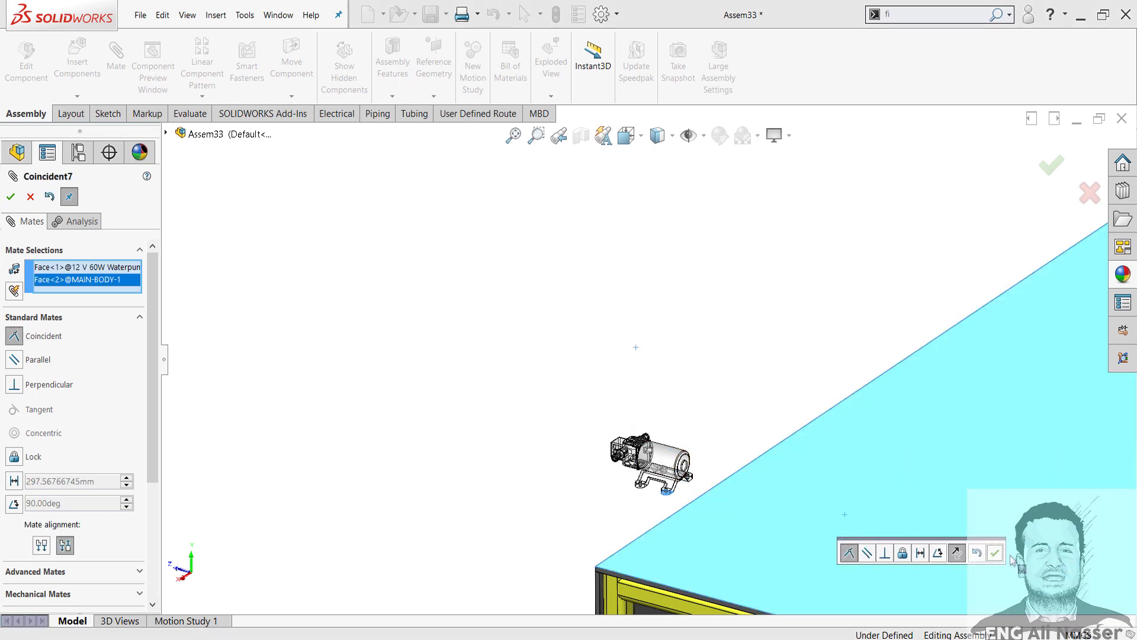
pyautogui.click(997, 553)
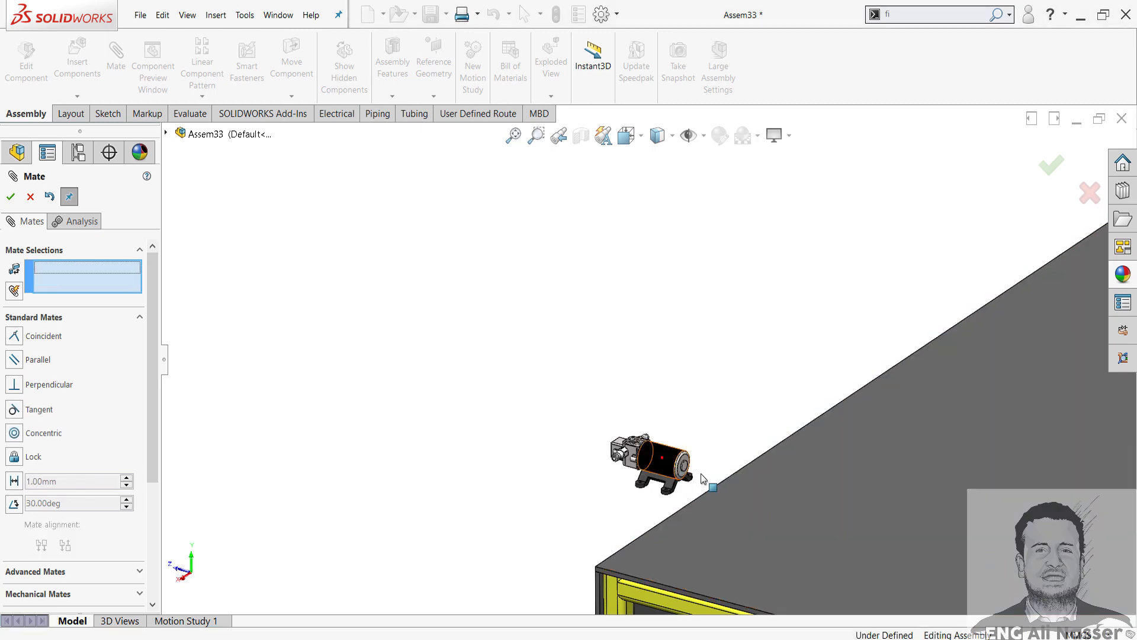
# Step: Finish mating and move the water pump across the roof to its long edge near the open-frame end's corner
pyautogui.moveTo(702, 473); pyautogui.dragTo(904, 489)
pyautogui.moveTo(810, 518); pyautogui.dragTo(838, 527, button='middle')
pyautogui.scroll(-4, 799, 526)
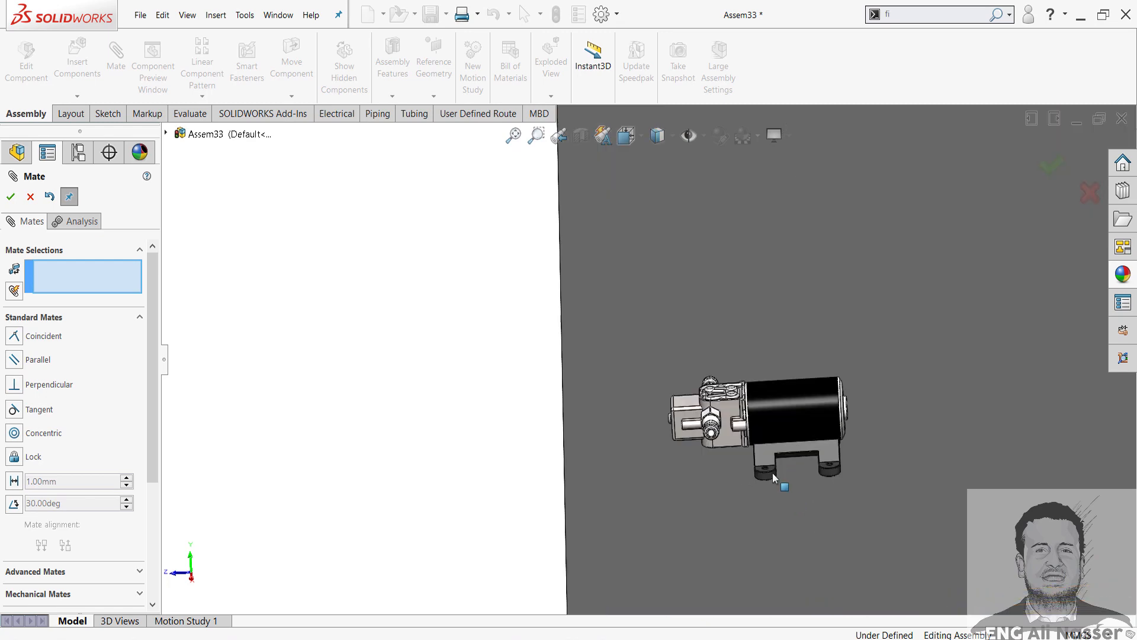
pyautogui.moveTo(761, 424); pyautogui.dragTo(678, 429)
pyautogui.scroll(5, 729, 442)
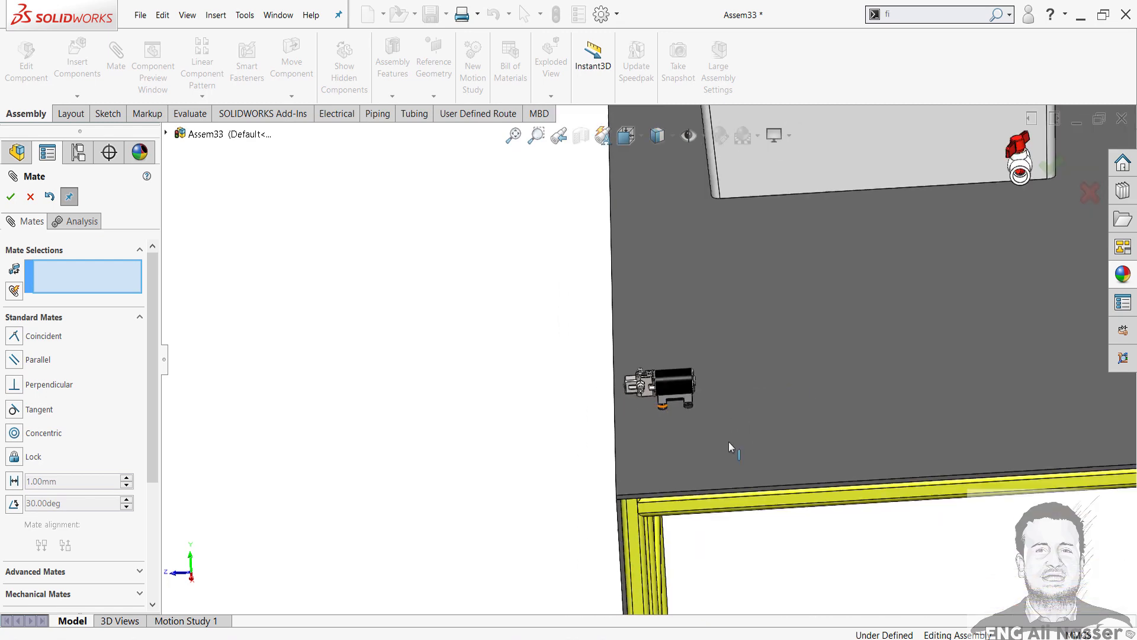
pyautogui.moveTo(775, 405); pyautogui.dragTo(583, 393, button='middle')
pyautogui.scroll(-2, 740, 400)
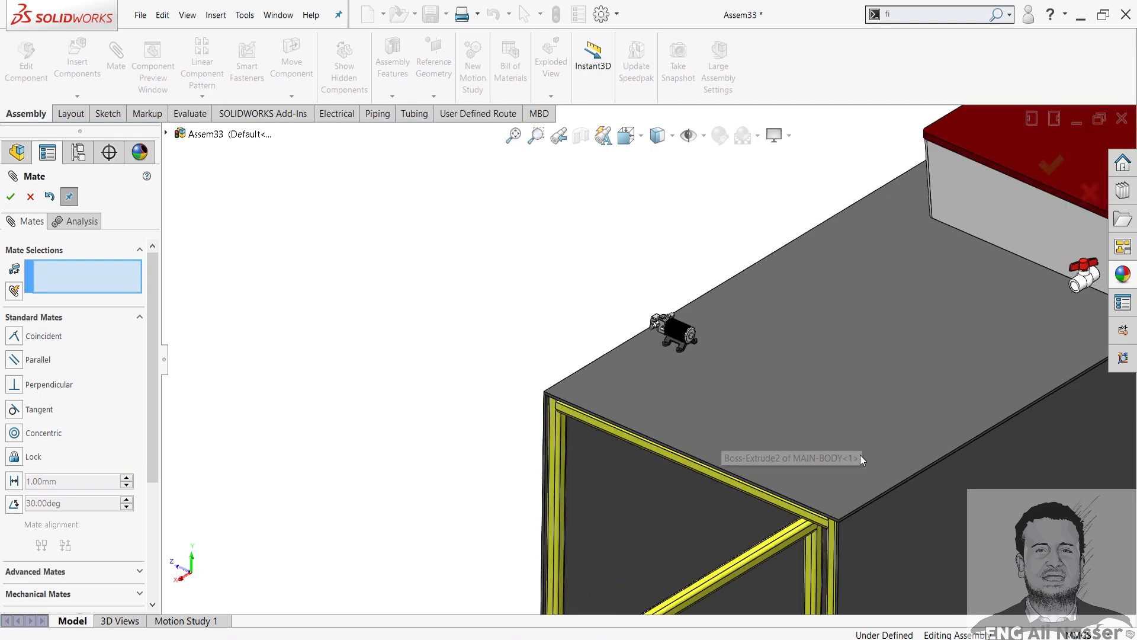
pyautogui.click(14, 199)
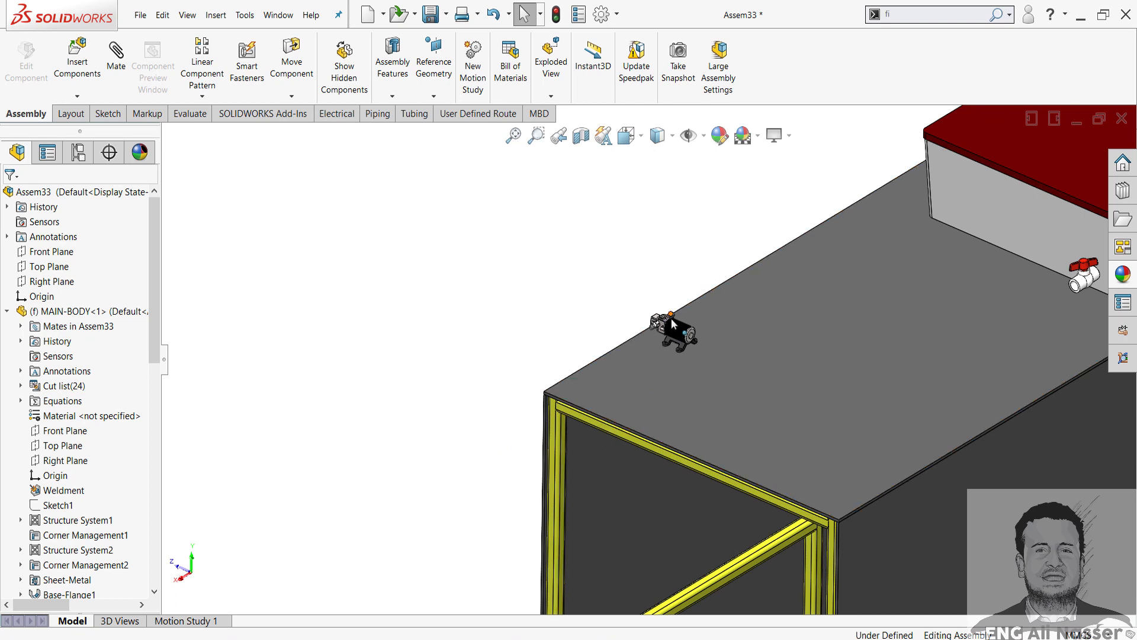
pyautogui.moveTo(683, 335); pyautogui.dragTo(709, 381)
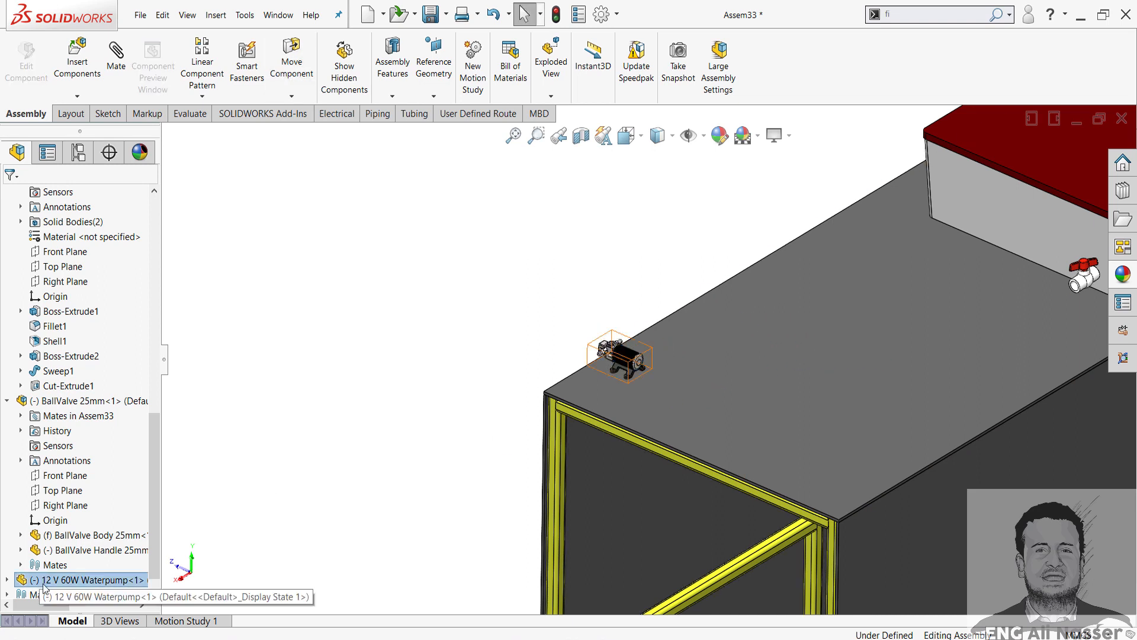
# Step: Add a second copy of the 12 V 60W Waterpump, placing it near the middle of the roof's width
pyautogui.moveTo(44, 587); pyautogui.dragTo(726, 376)
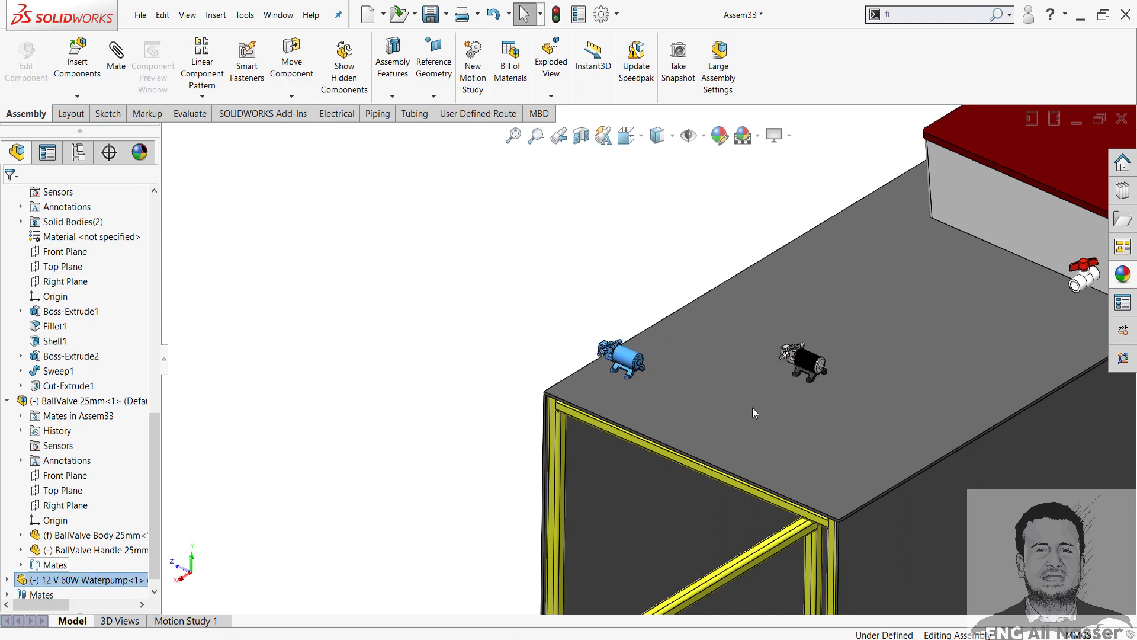
pyautogui.moveTo(807, 361)
pyautogui.mouseDown()
pyautogui.moveTo(842, 350)
pyautogui.moveTo(812, 380)
pyautogui.mouseUp()
pyautogui.moveTo(756, 414); pyautogui.dragTo(706, 368, button='middle')
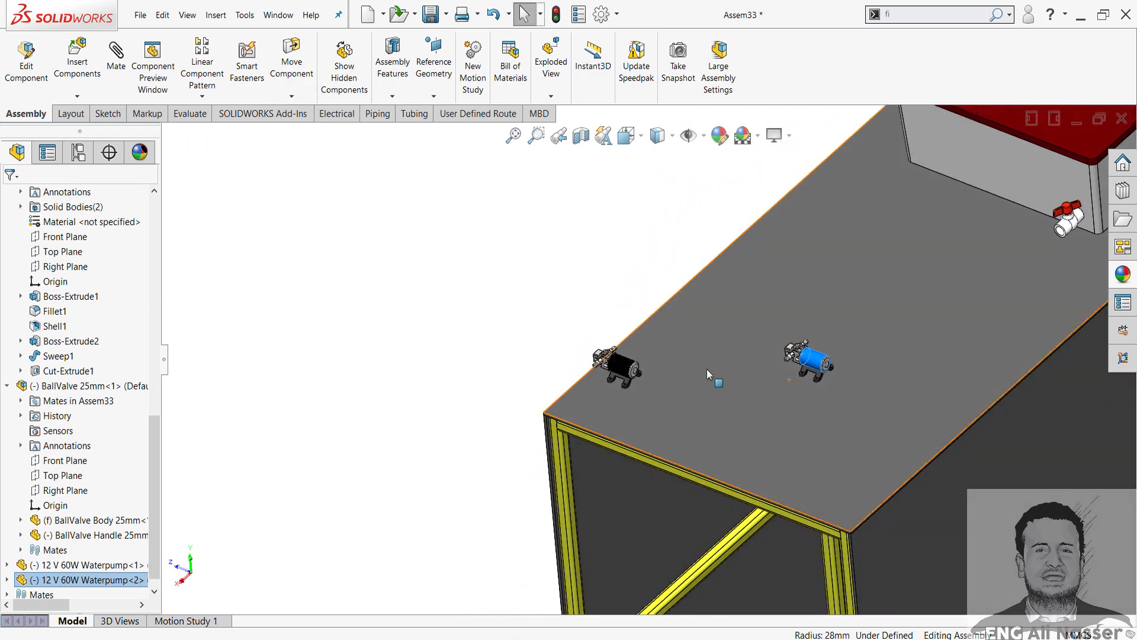
pyautogui.click(573, 323)
pyautogui.scroll(3, 46, 405)
pyautogui.scroll(4, 625, 297)
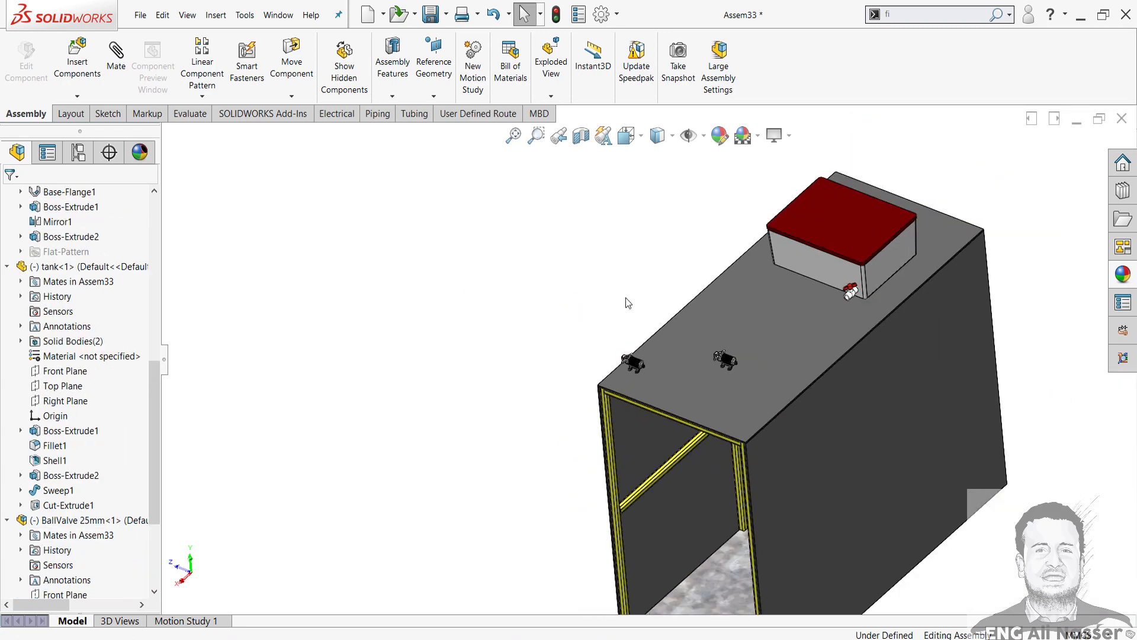
# Step: Create a mid-plane reference plane between the main body's two opposite long side faces
pyautogui.click(432, 93)
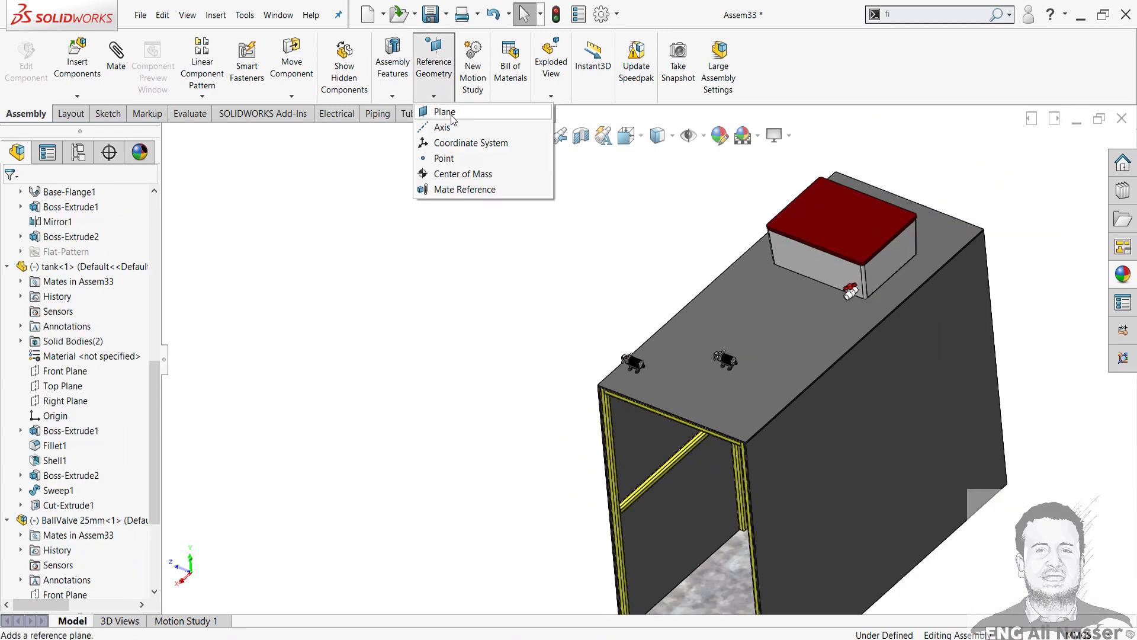
pyautogui.click(443, 112)
pyautogui.click(803, 442)
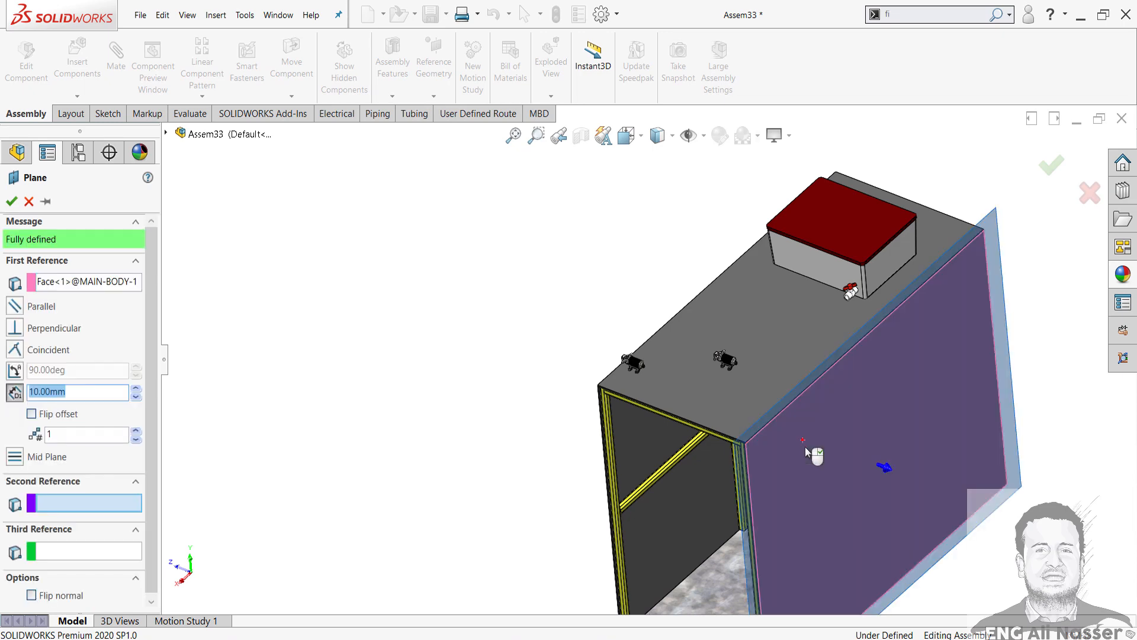
pyautogui.moveTo(805, 447); pyautogui.dragTo(509, 389, button='middle')
pyautogui.click(590, 425)
pyautogui.click(11, 201)
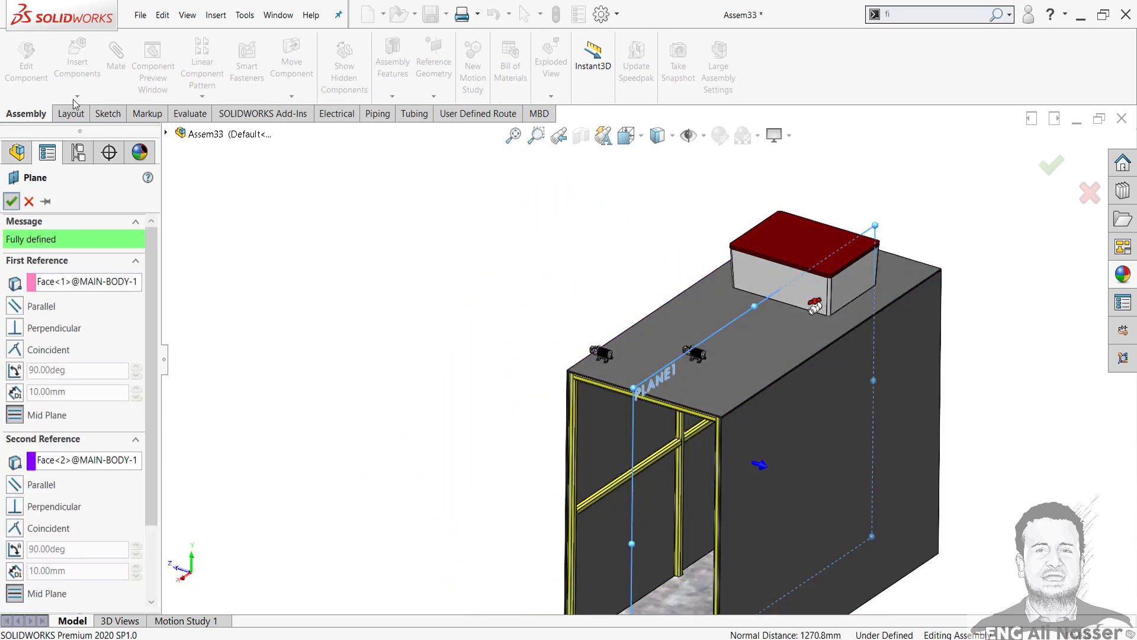
pyautogui.click(273, 230)
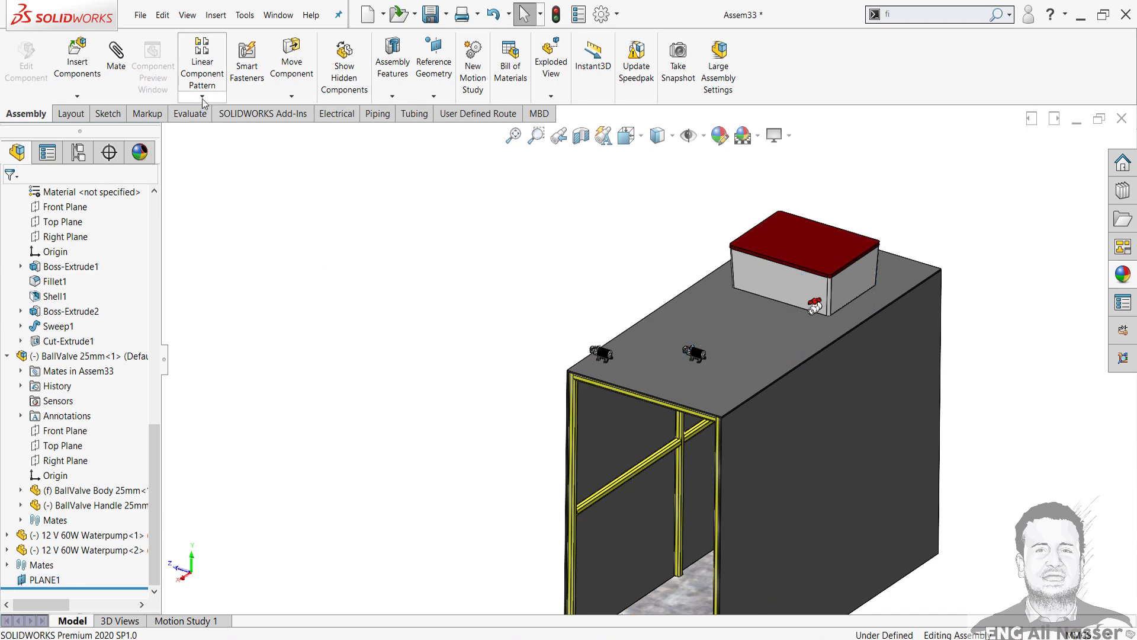
# Step: Set up a component mirror of the first water pump, at the roof edge, about PLANE1 and proceed to its orientation settings
pyautogui.click(203, 98)
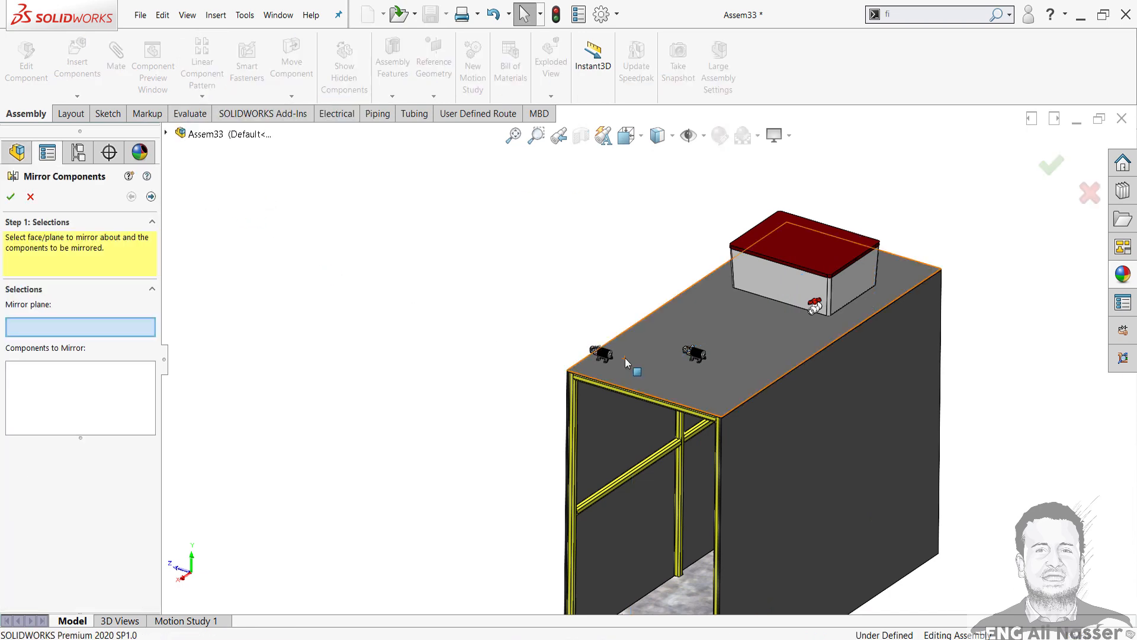
pyautogui.scroll(-6, 625, 357)
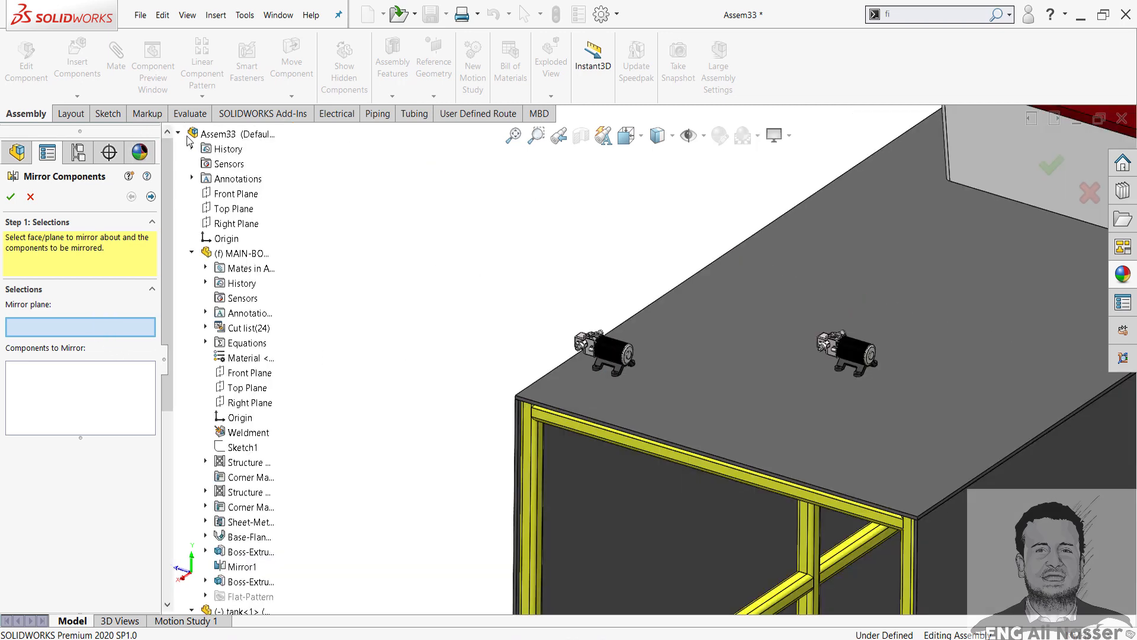
pyautogui.scroll(-10, 233, 594)
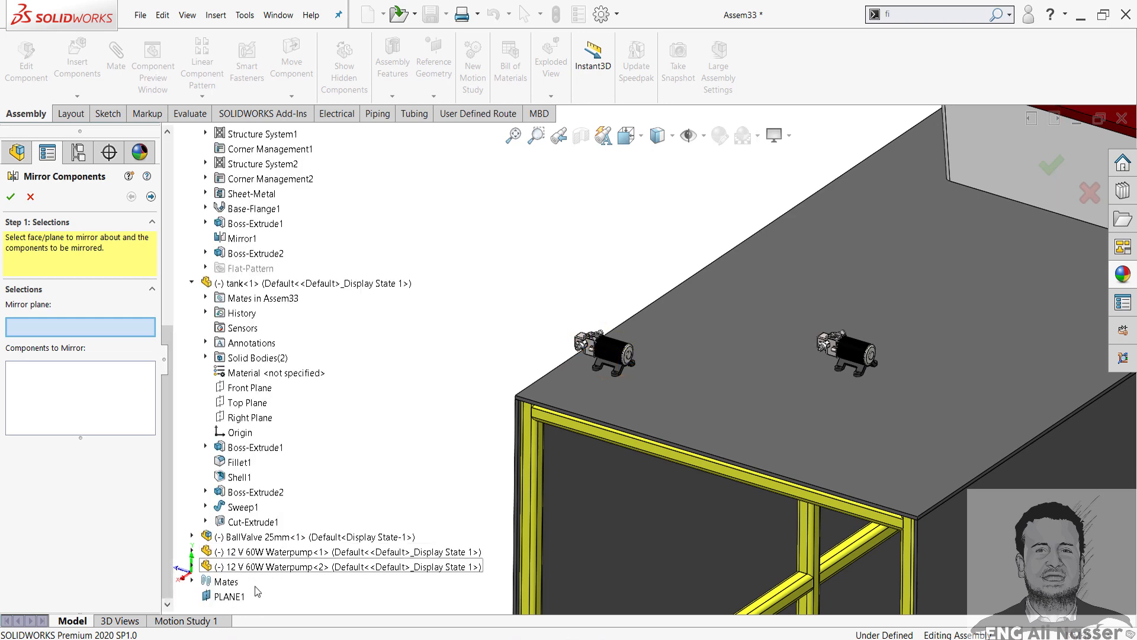
pyautogui.click(233, 594)
pyautogui.click(114, 433)
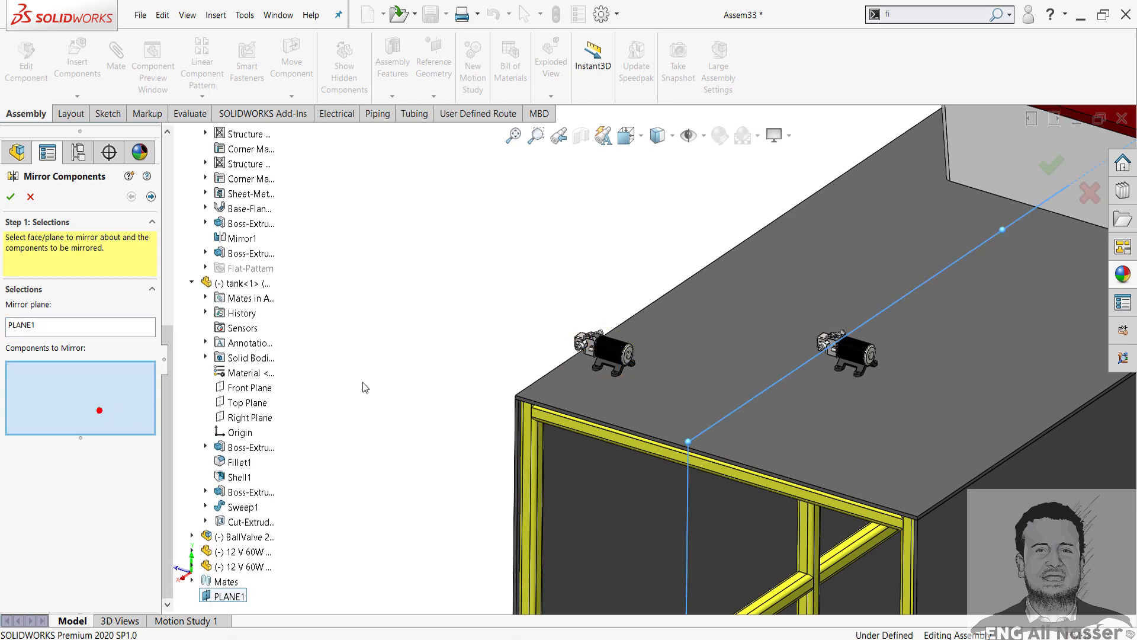
pyautogui.click(610, 353)
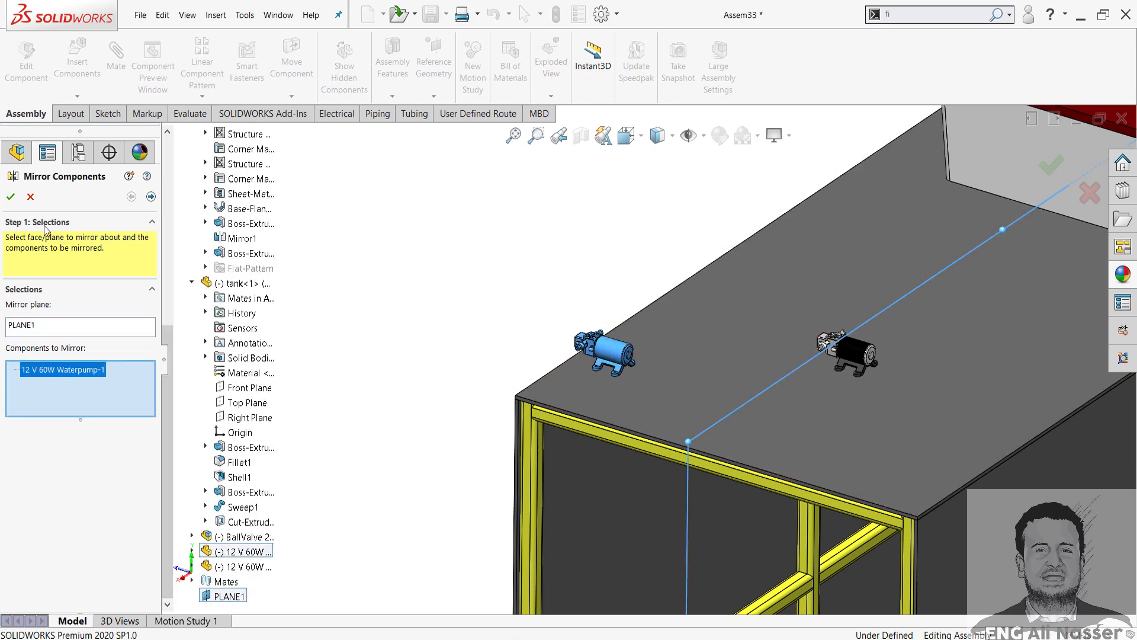
pyautogui.click(149, 197)
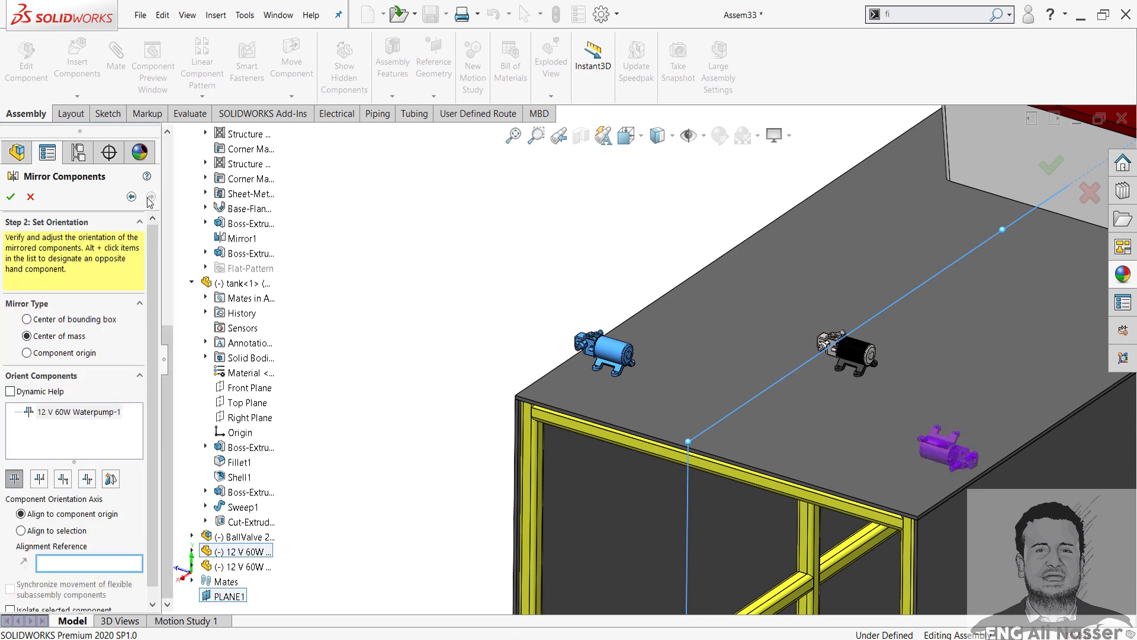
# Step: Choose the second orientation option so the mirrored pump stands upright on the roof, and complete the mirror
pyautogui.click(40, 479)
pyautogui.scroll(-2, 914, 459)
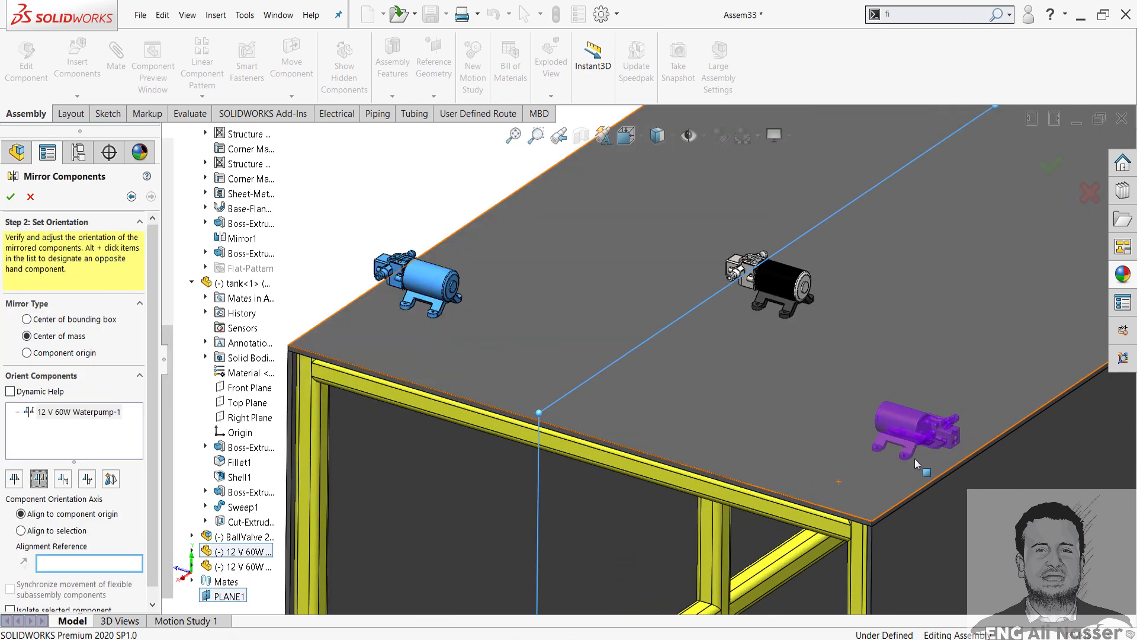
pyautogui.scroll(-2, 914, 459)
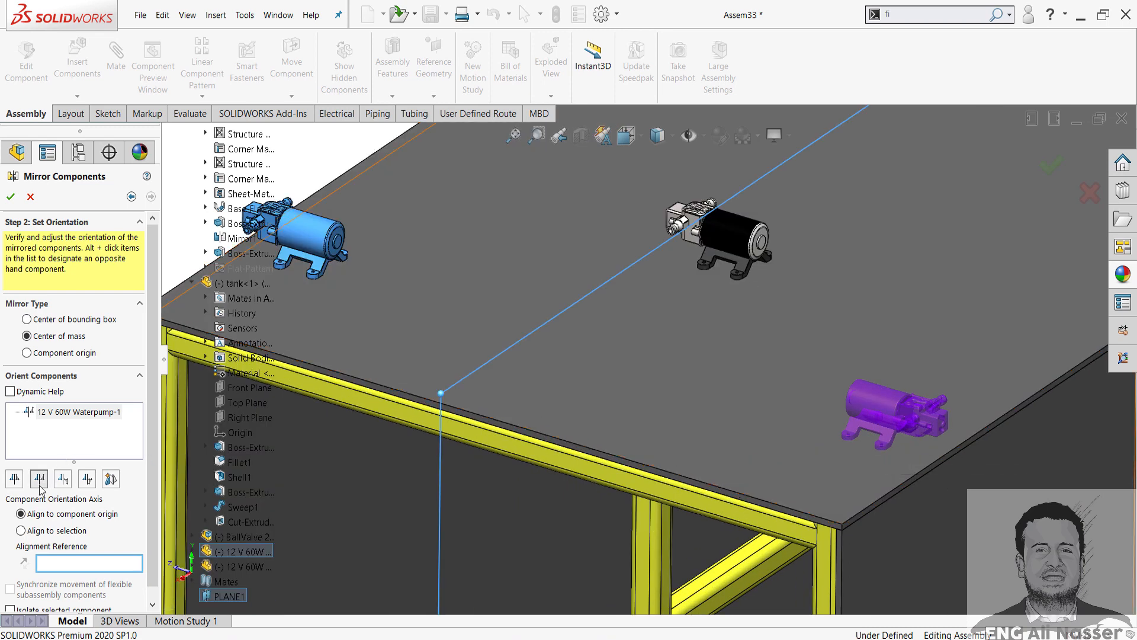
pyautogui.scroll(3, 698, 361)
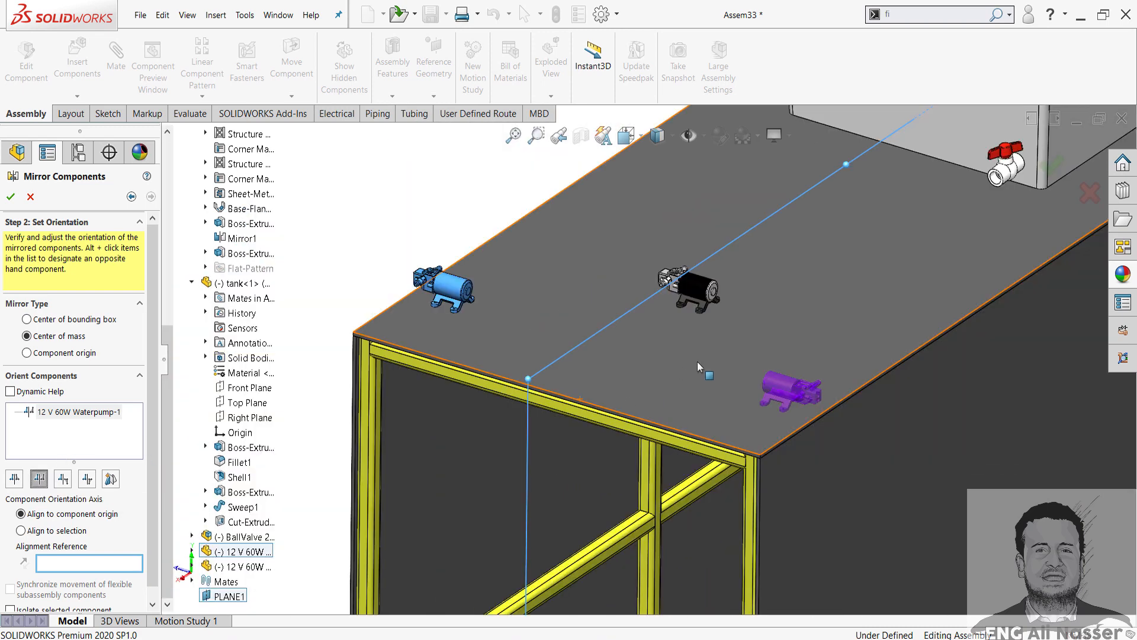
pyautogui.click(12, 197)
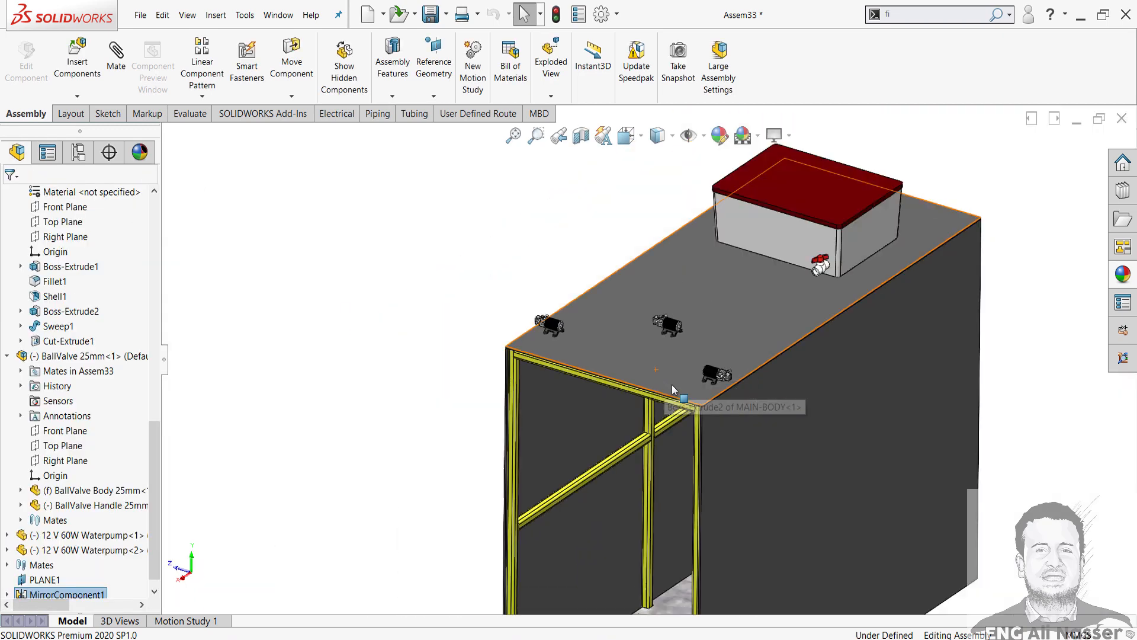
pyautogui.moveTo(672, 385)
pyautogui.mouseDown(button='middle')
pyautogui.moveTo(634, 432)
pyautogui.moveTo(661, 415)
pyautogui.moveTo(724, 502)
pyautogui.moveTo(658, 380)
pyautogui.mouseUp(button='middle')
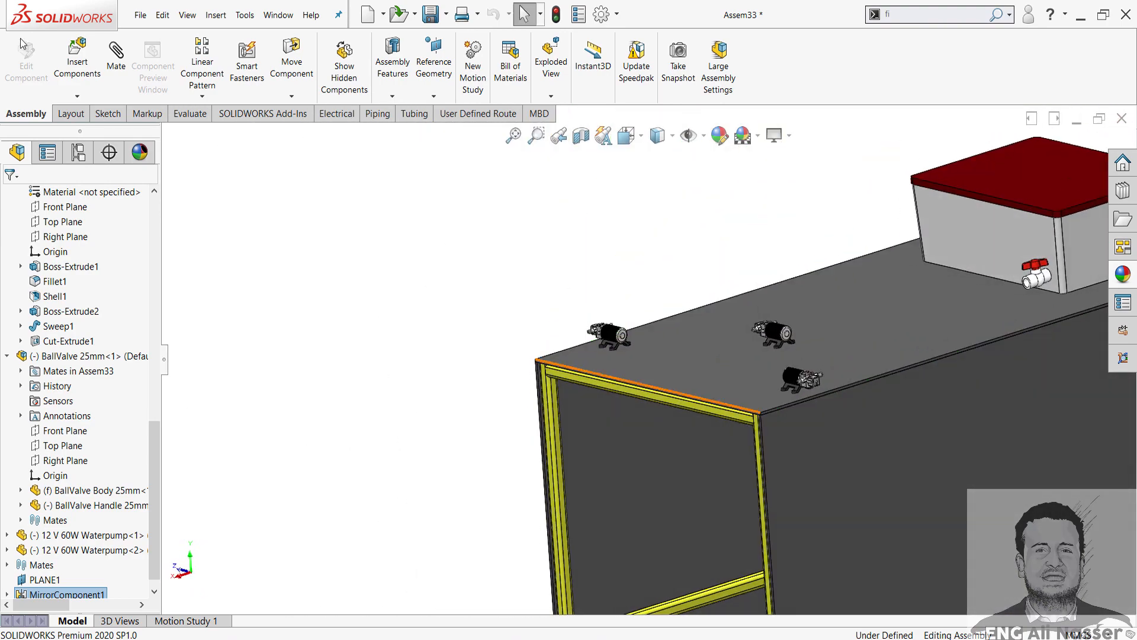
# Step: Insert Nozzle assembly.SLDPRT from the Standard parts folder, placing it in the empty space beside the main body's open-frame end
pyautogui.click(119, 63)
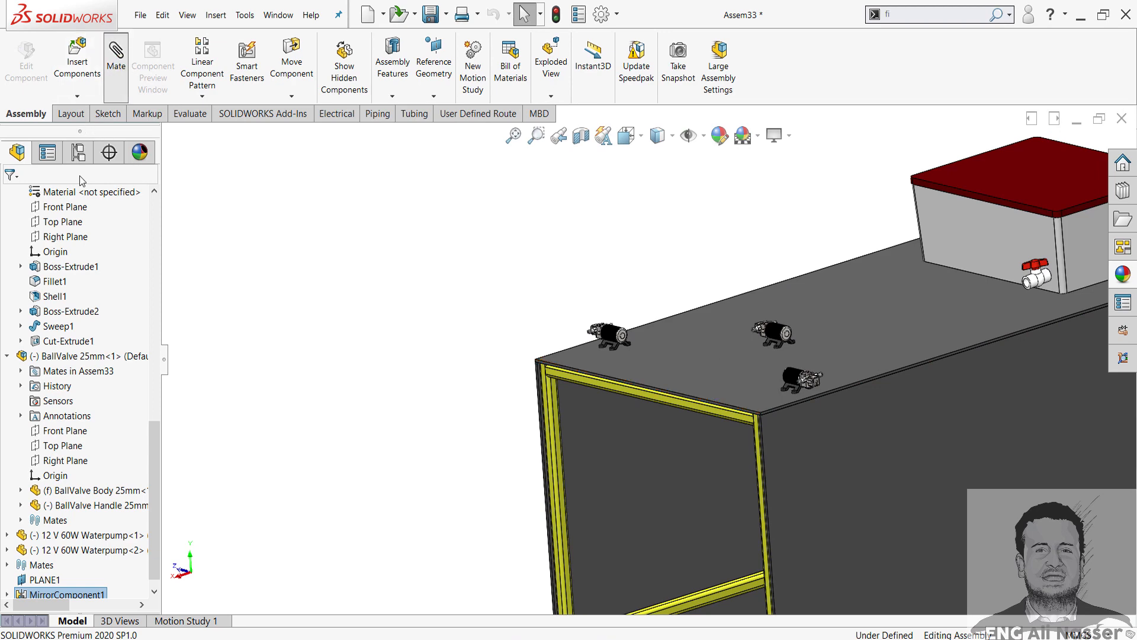
pyautogui.click(30, 196)
pyautogui.click(77, 65)
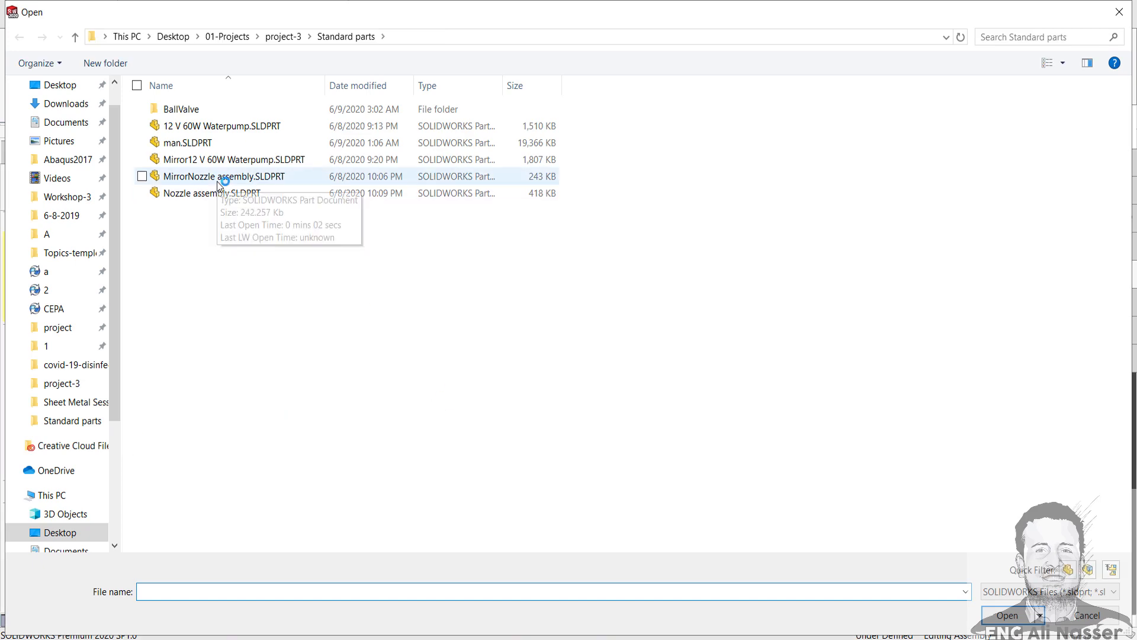
pyautogui.doubleClick(220, 193)
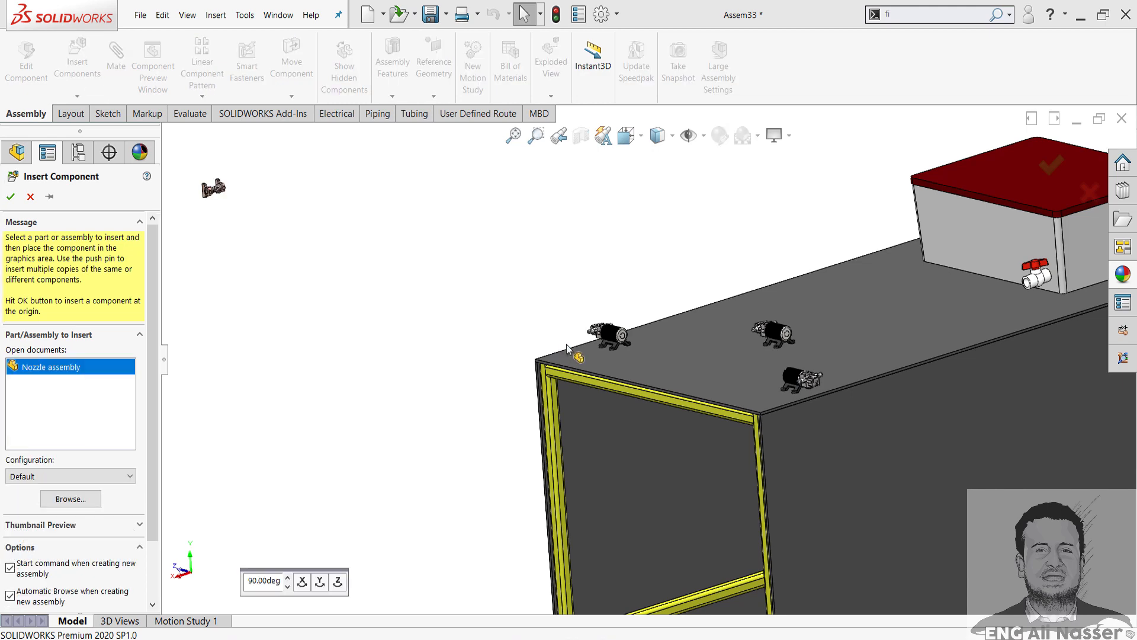
pyautogui.scroll(2, 487, 413)
pyautogui.click(525, 419)
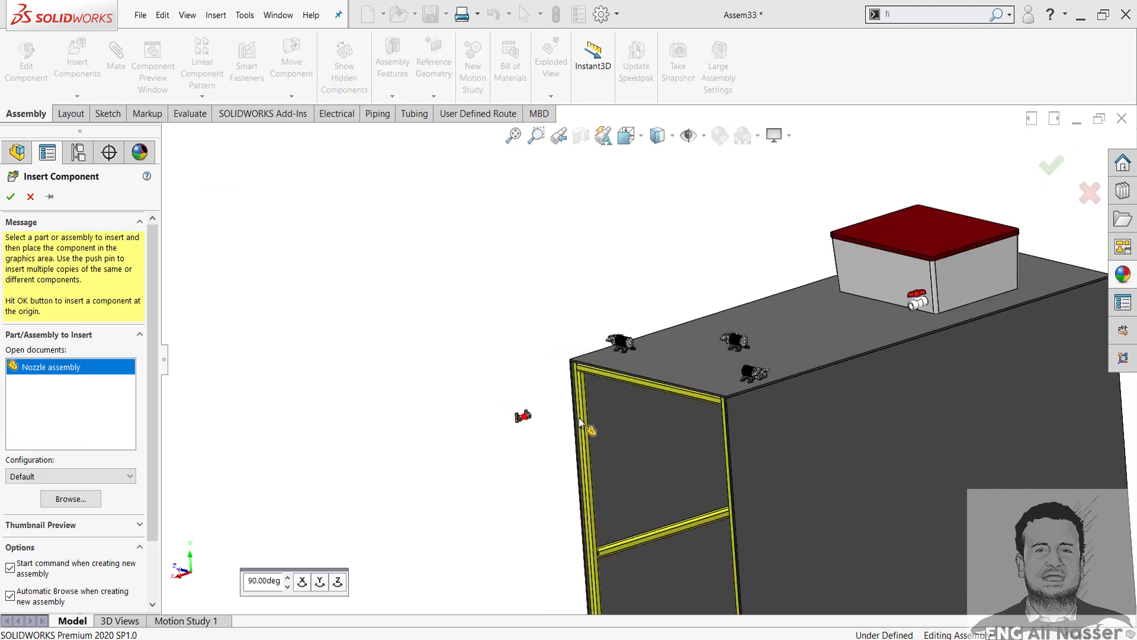
pyautogui.scroll(-6, 560, 392)
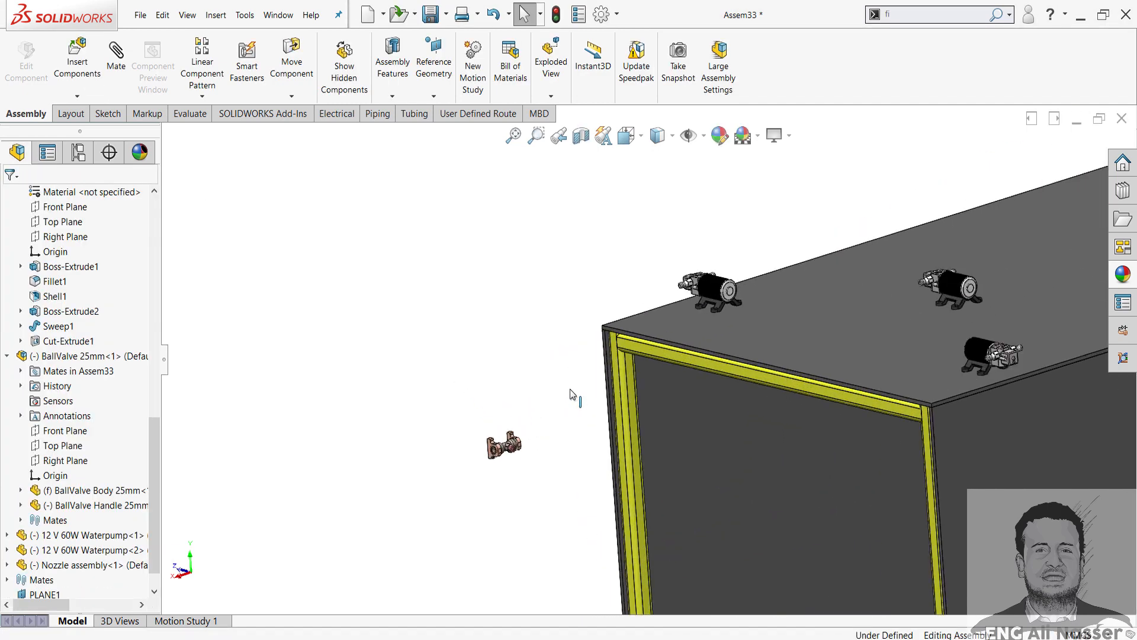
pyautogui.moveTo(585, 368); pyautogui.dragTo(589, 297, button='middle')
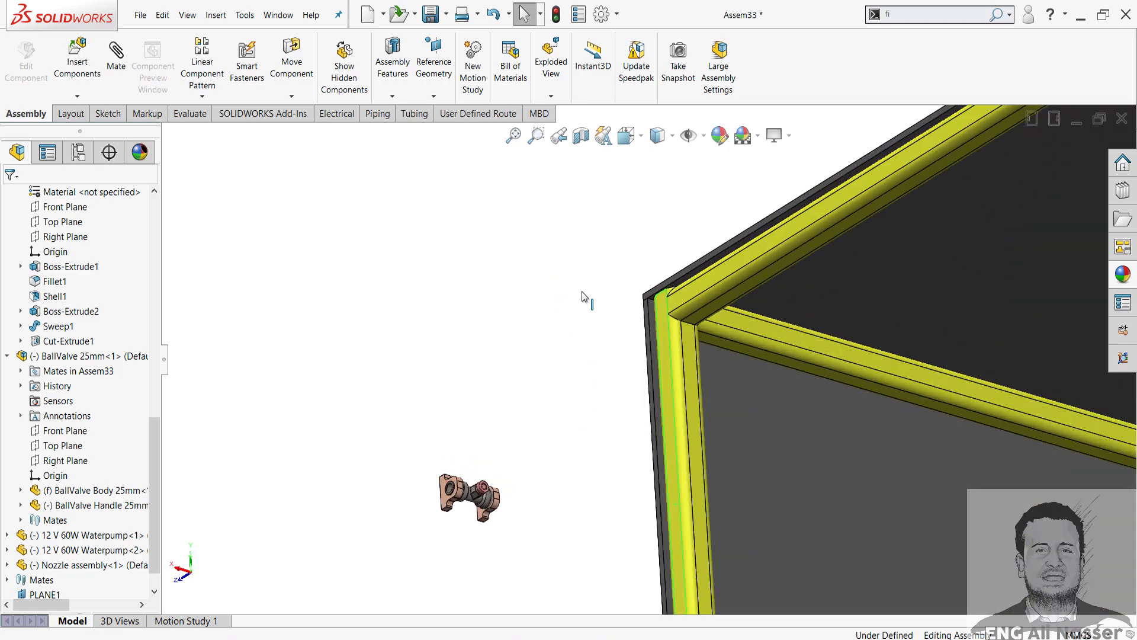
# Step: Mate the nozzle holder's narrow flat back face coincident with the inner flat face of the main body's upper side rail
pyautogui.moveTo(573, 471); pyautogui.dragTo(583, 428, button='middle')
pyautogui.scroll(-4, 517, 425)
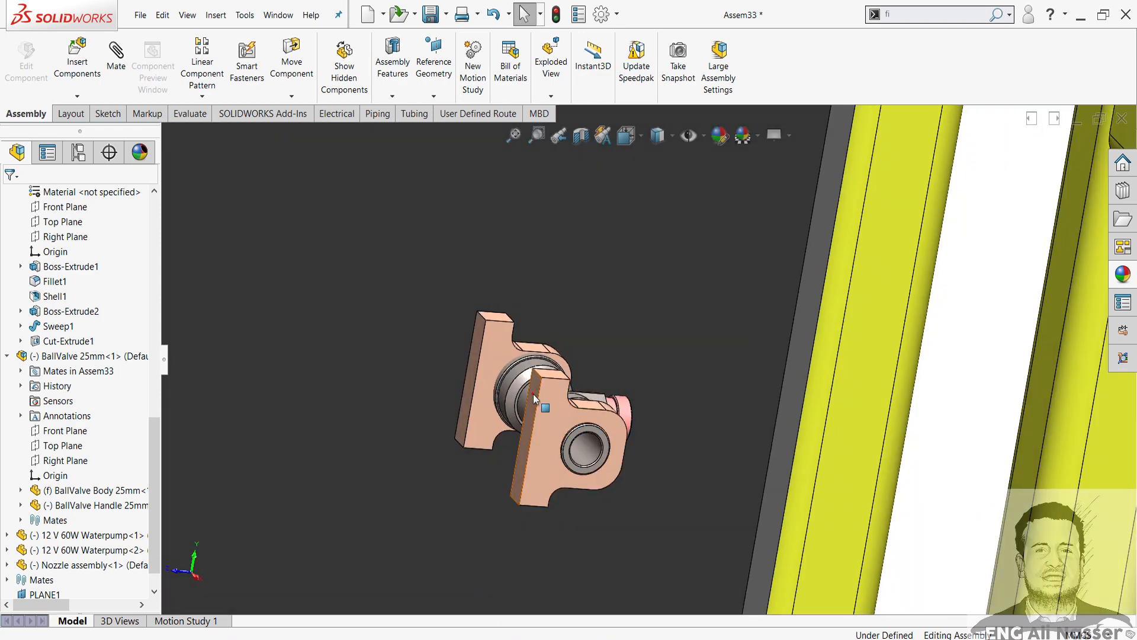
pyautogui.click(533, 393)
pyautogui.scroll(8, 592, 396)
pyautogui.moveTo(598, 343); pyautogui.dragTo(539, 210, button='middle')
pyautogui.scroll(-3, 608, 229)
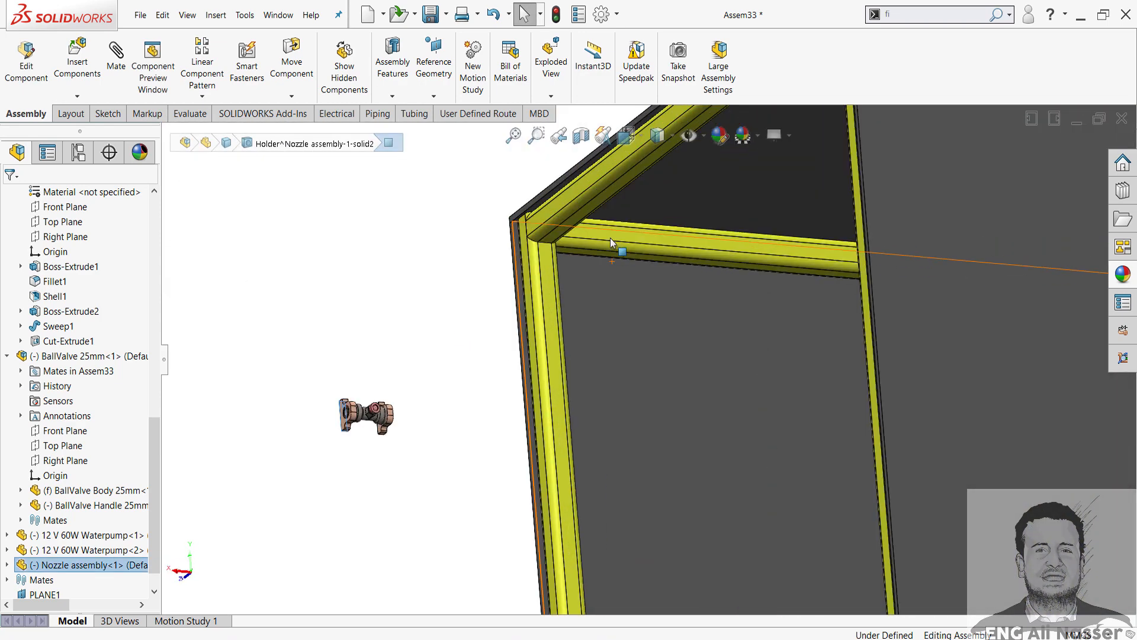
pyautogui.click(122, 60)
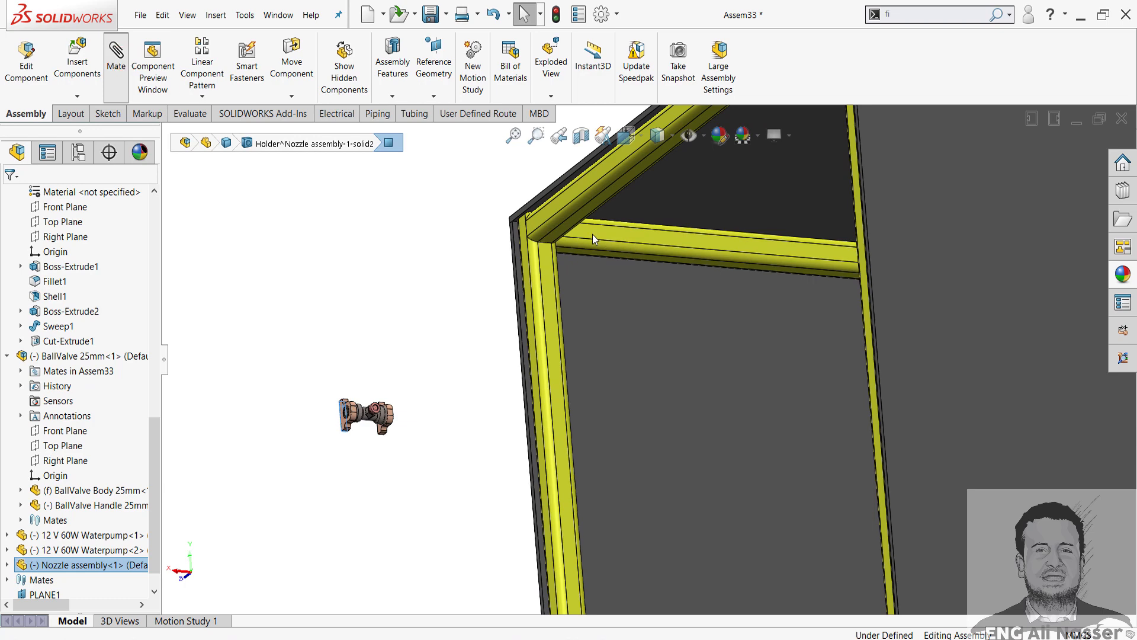
pyautogui.scroll(-3, 592, 233)
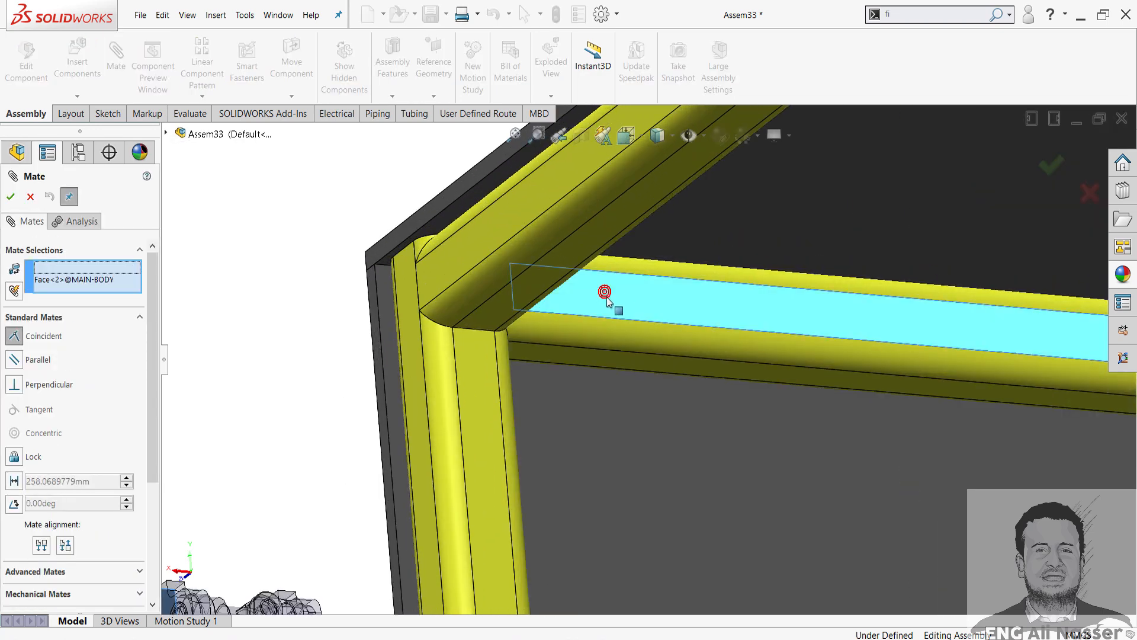
pyautogui.click(828, 281)
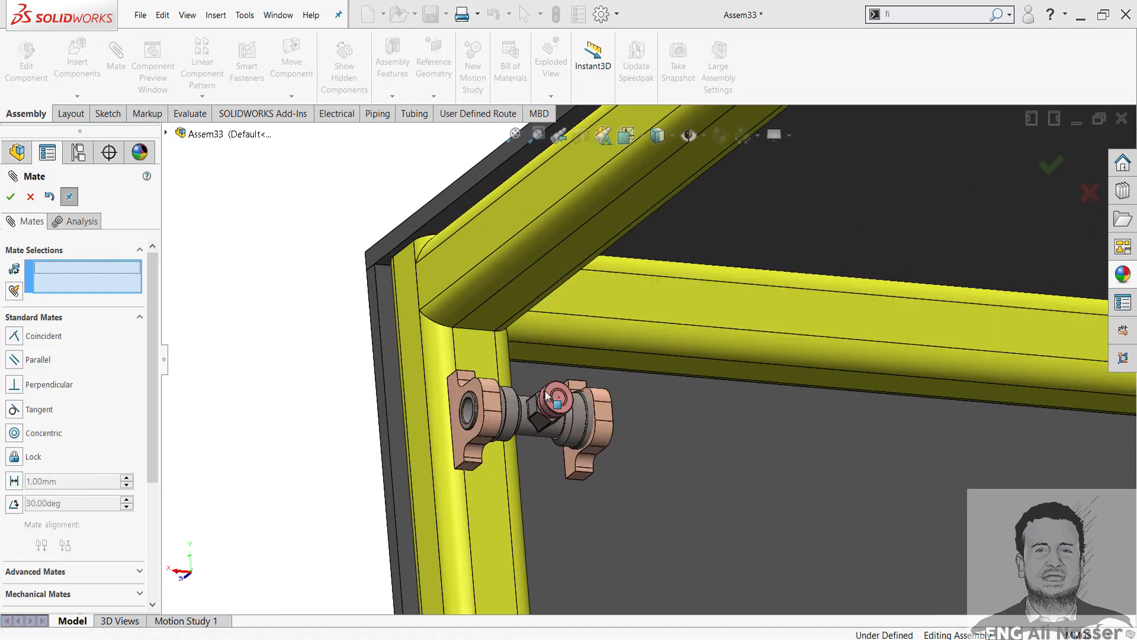
pyautogui.scroll(-8, 436, 265)
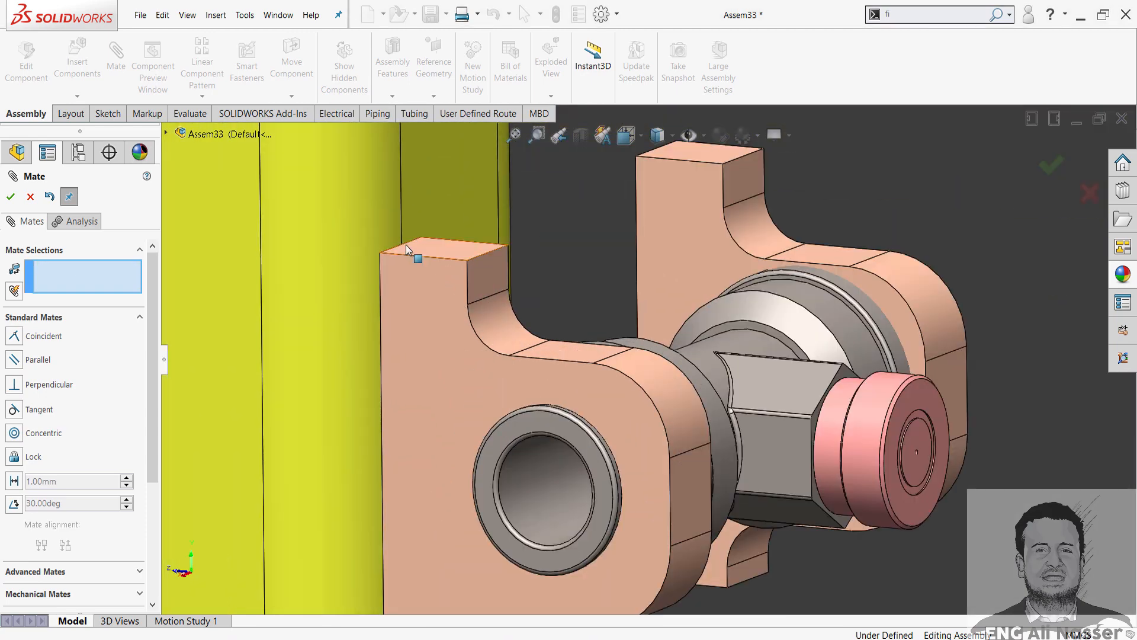
pyautogui.click(406, 248)
pyautogui.scroll(10, 604, 295)
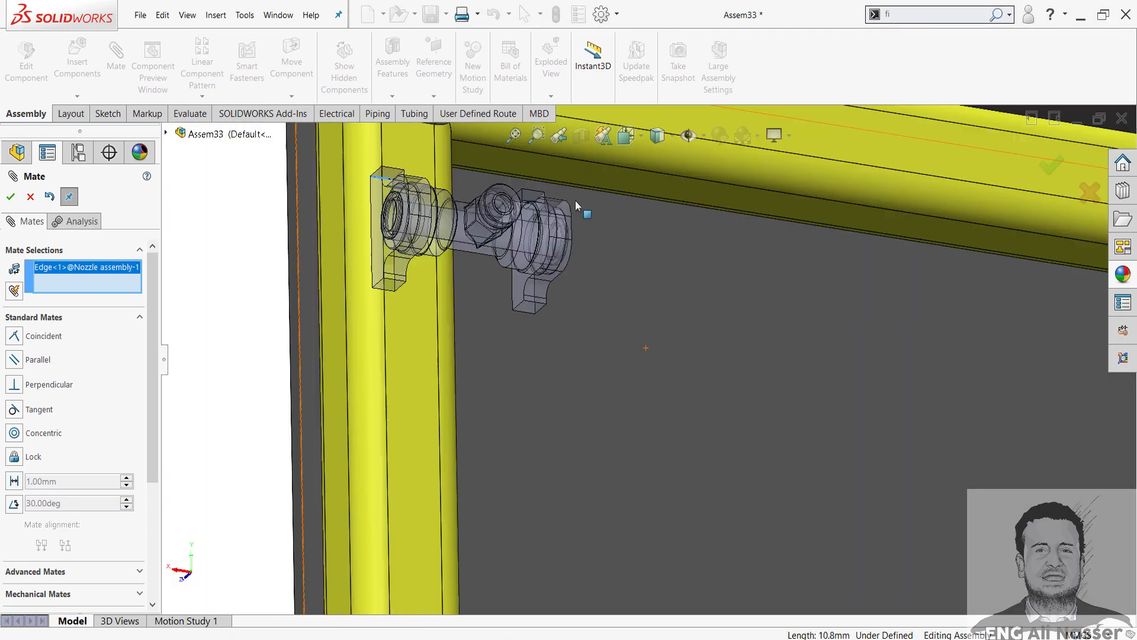
pyautogui.scroll(5, 589, 196)
pyautogui.click(607, 155)
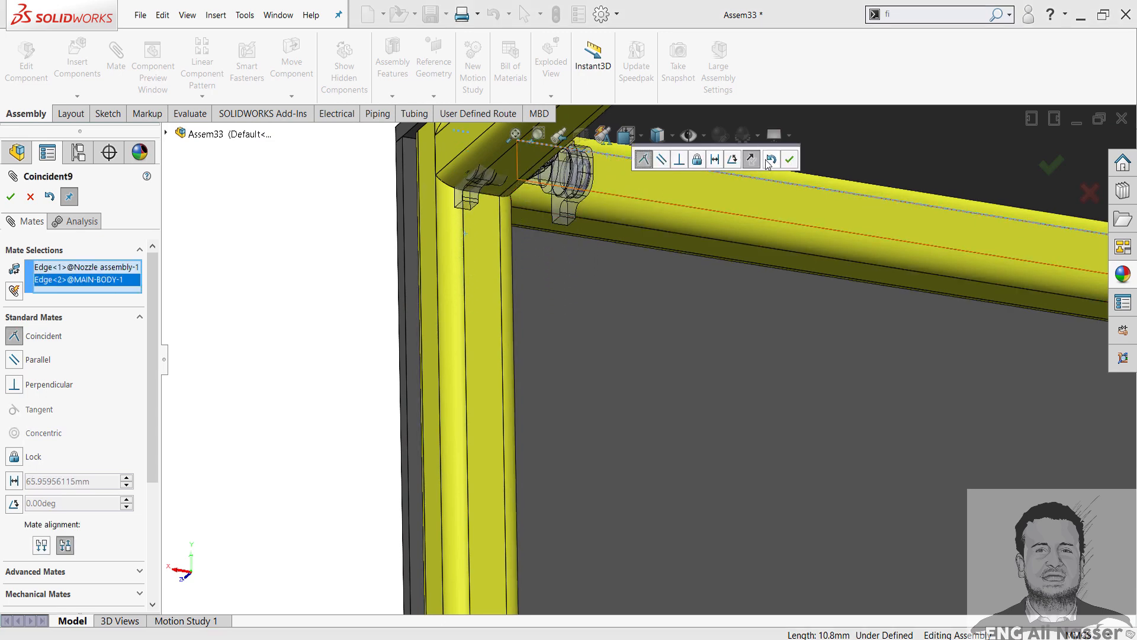
pyautogui.click(770, 159)
# Step: Mate the nozzle holder's small top face coincident with the main body's ceiling, and slide the nozzle along the rail clear of the corner
pyautogui.scroll(-10, 590, 409)
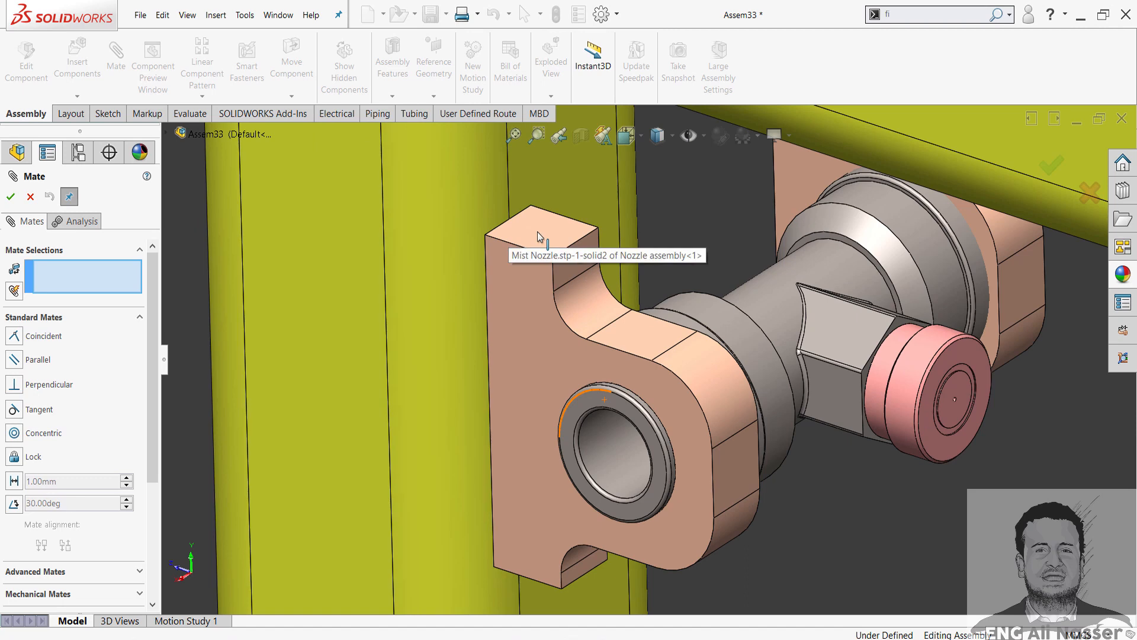
pyautogui.click(538, 233)
pyautogui.scroll(10, 673, 323)
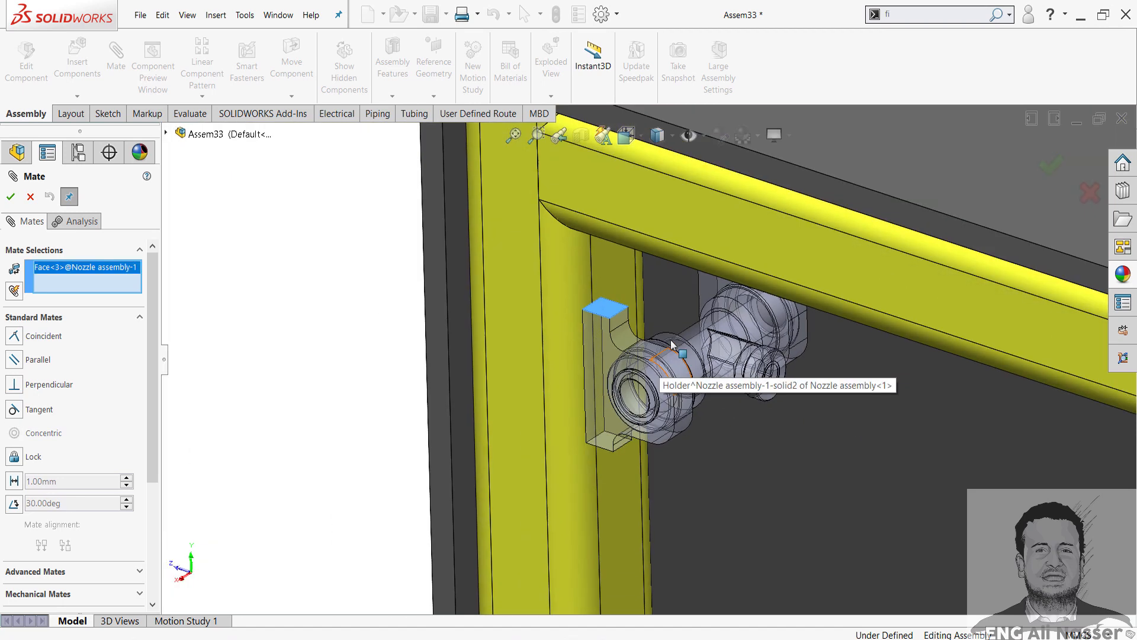
pyautogui.moveTo(673, 323); pyautogui.dragTo(748, 186, button='middle')
pyautogui.click(748, 189)
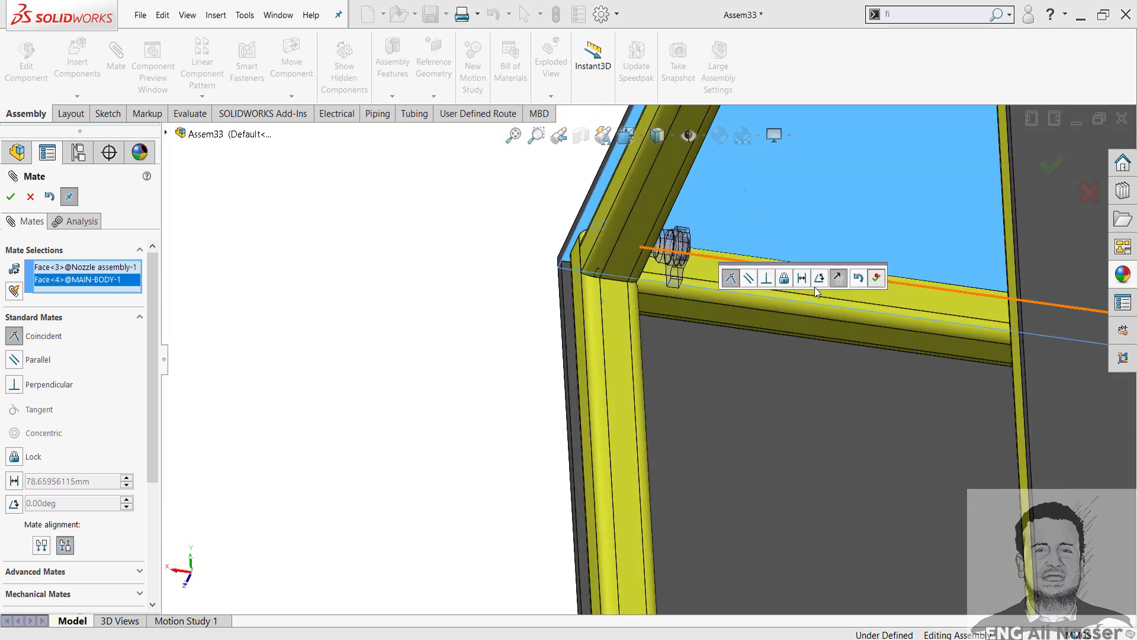
pyautogui.click(876, 278)
pyautogui.moveTo(682, 255); pyautogui.dragTo(811, 256)
pyautogui.scroll(-1, 714, 251)
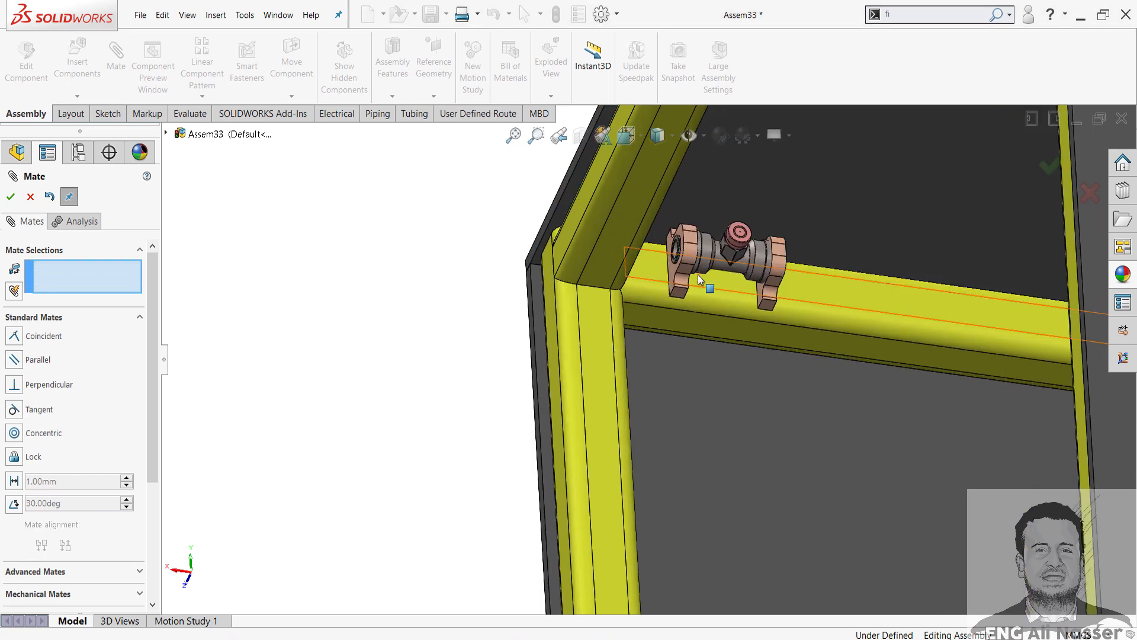
# Step: Mate the nozzle holder's outer end face coincident with the inner face of the open end's top cross rail, and finish mating
pyautogui.scroll(-3, 698, 274)
pyautogui.click(642, 290)
pyautogui.moveTo(642, 290); pyautogui.dragTo(568, 325, button='middle')
pyautogui.scroll(4, 681, 336)
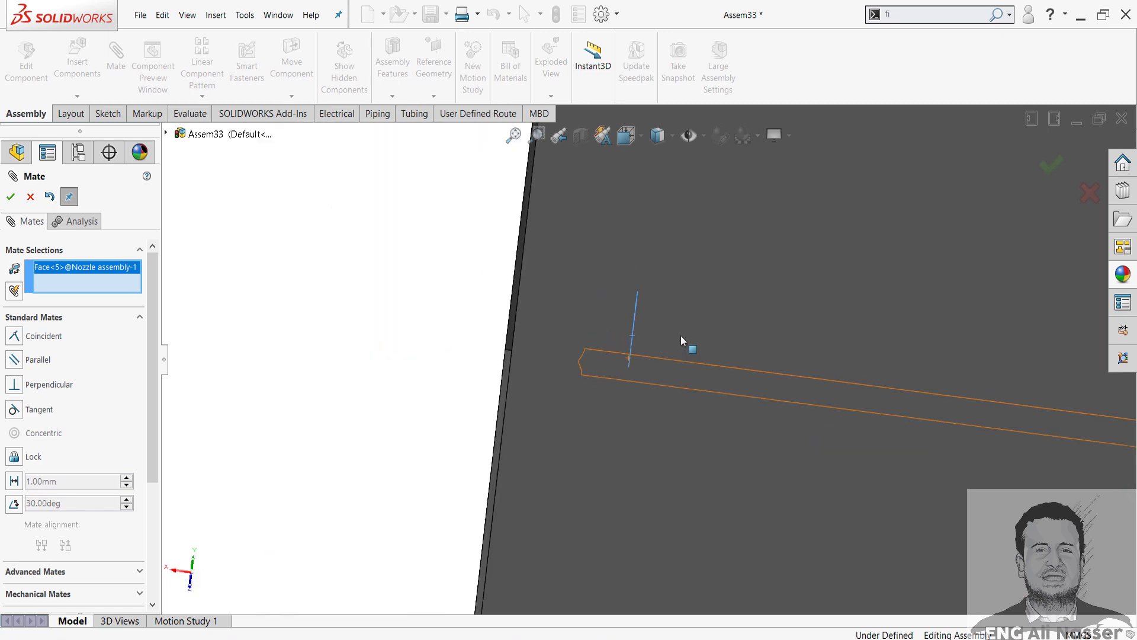
pyautogui.scroll(6, 680, 335)
pyautogui.moveTo(815, 385)
pyautogui.mouseDown(button='middle')
pyautogui.moveTo(703, 330)
pyautogui.moveTo(816, 398)
pyautogui.mouseUp(button='middle')
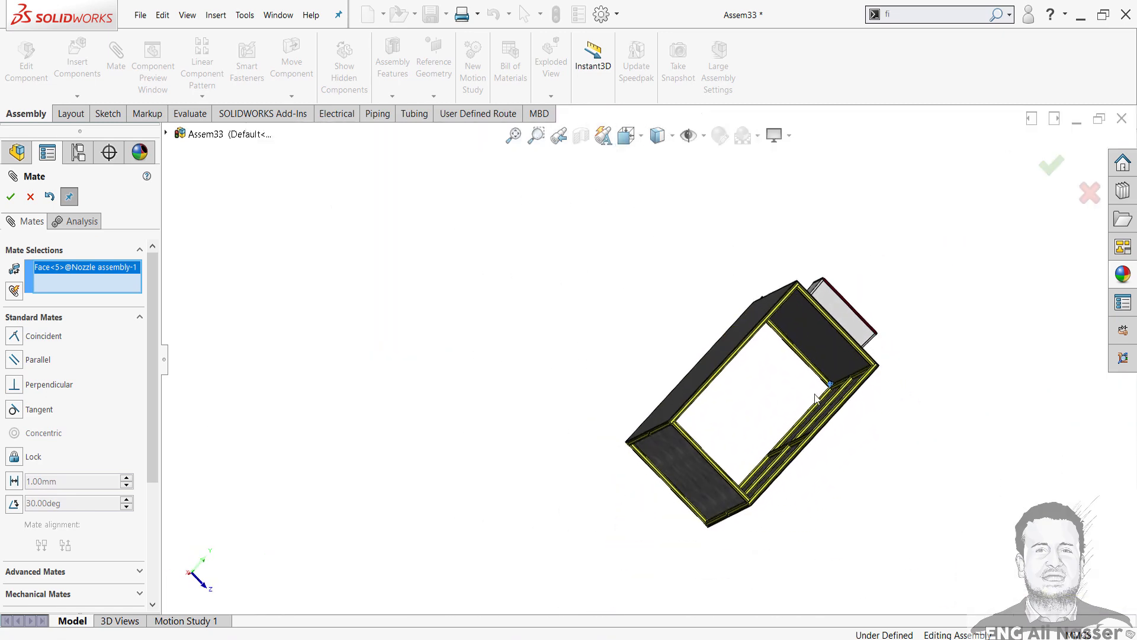
pyautogui.scroll(-5, 816, 398)
pyautogui.click(812, 508)
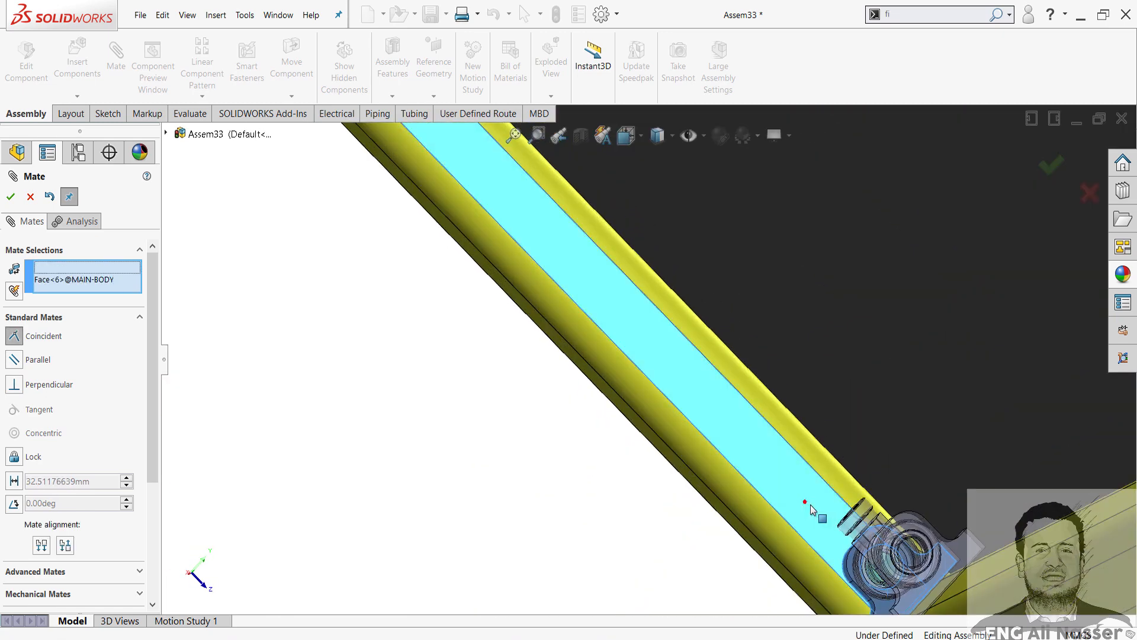
pyautogui.click(892, 565)
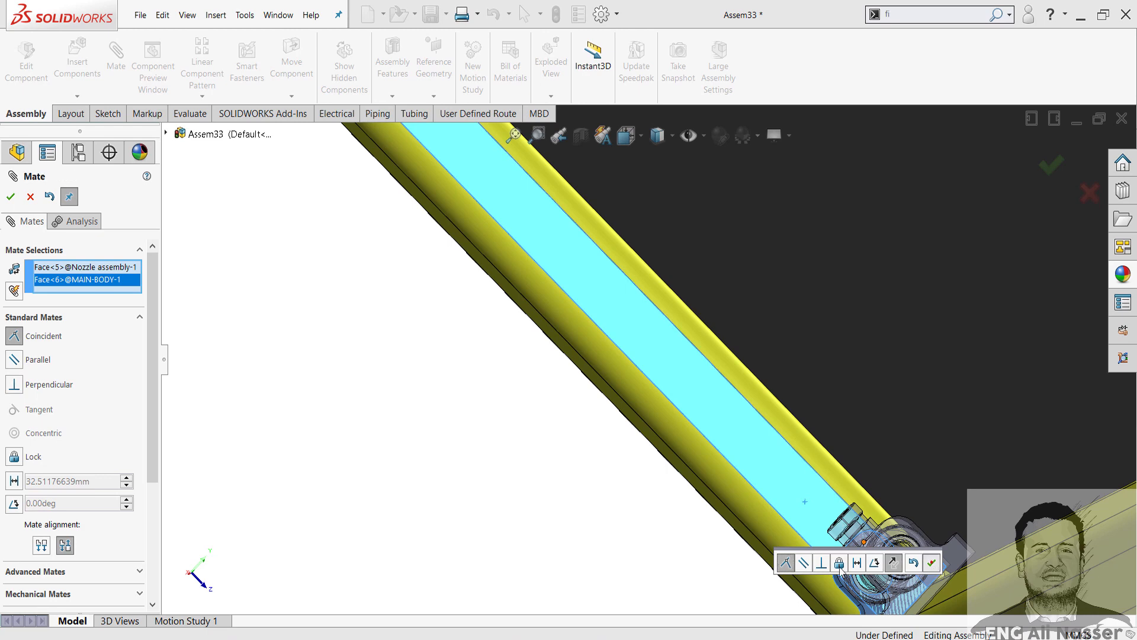
pyautogui.click(931, 563)
pyautogui.scroll(10, 754, 548)
pyautogui.moveTo(727, 468); pyautogui.dragTo(695, 467, button='middle')
pyautogui.scroll(-6, 450, 293)
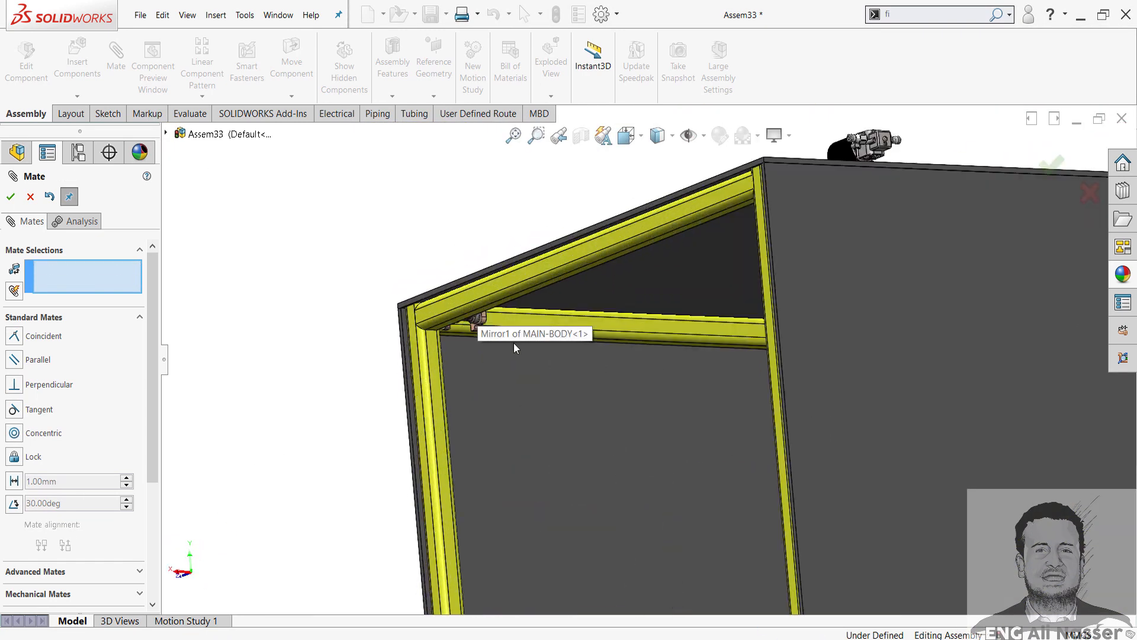
pyautogui.moveTo(514, 342); pyautogui.dragTo(323, 275, button='middle')
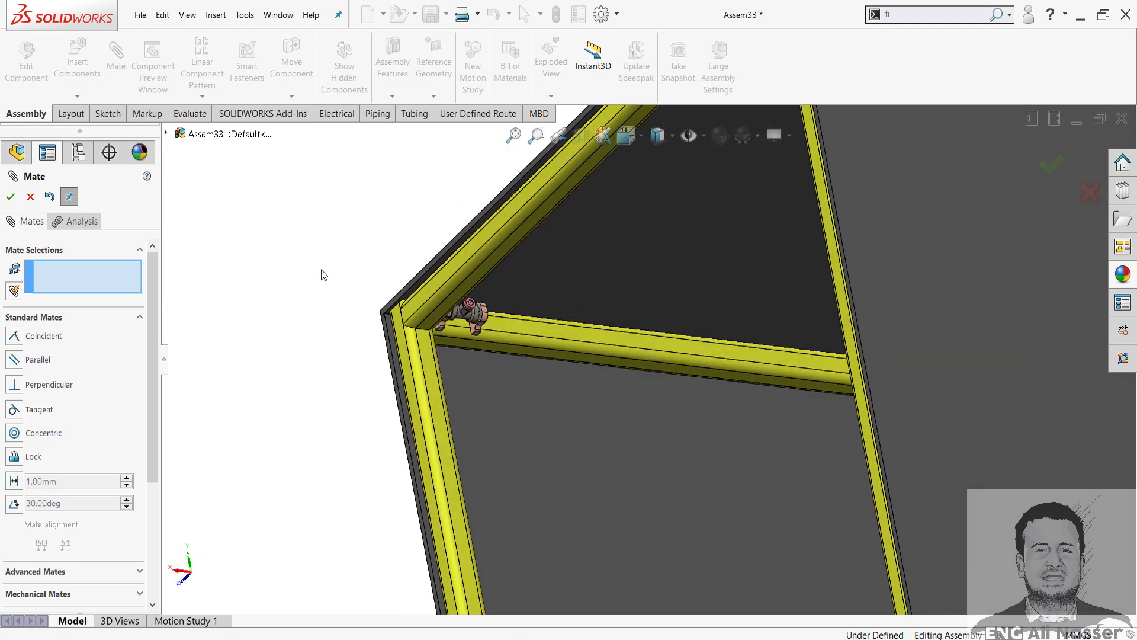
pyautogui.click(8, 196)
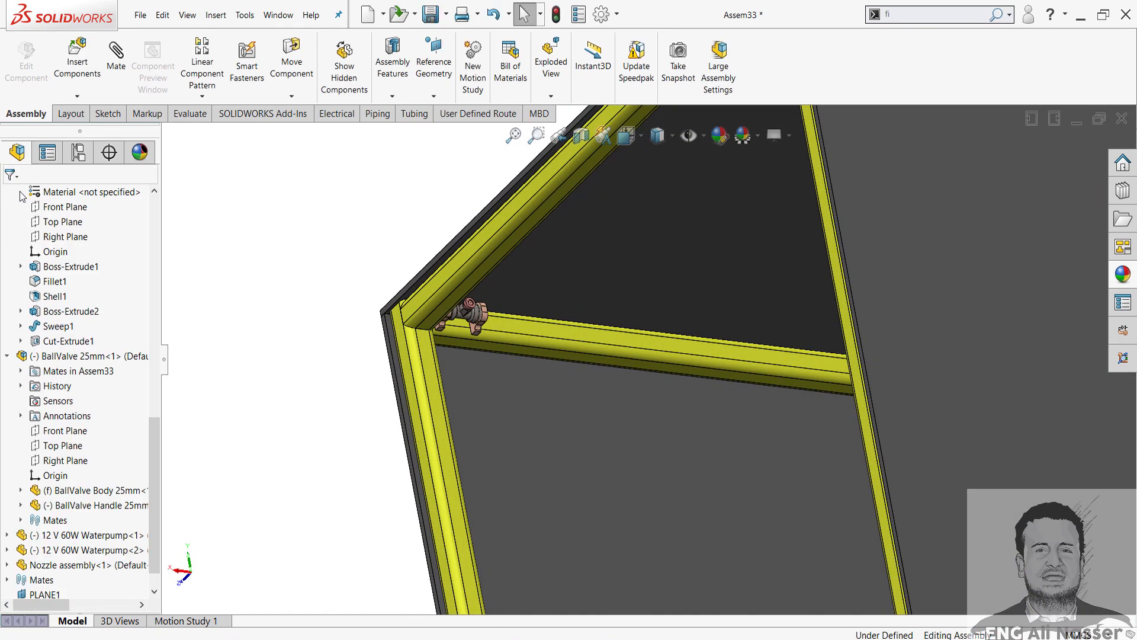
# Step: Set up a linear component pattern along the upper side rail's long edge with spacing 2700/6 (450 mm) and 6 instances
pyautogui.click(206, 96)
pyautogui.click(211, 112)
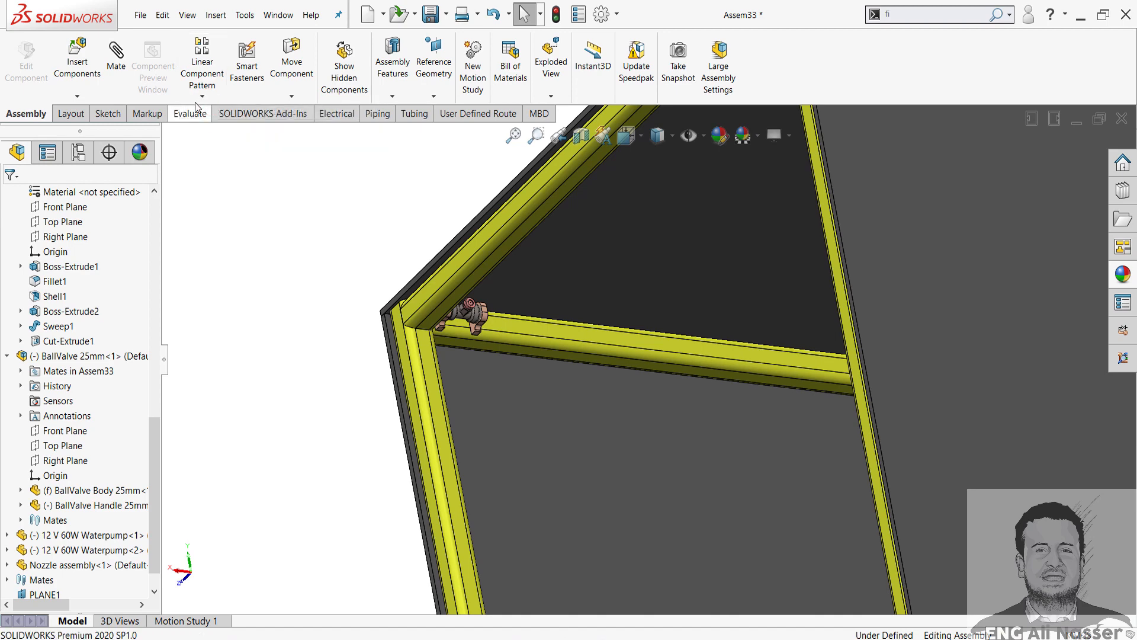
pyautogui.scroll(-5, 551, 320)
pyautogui.click(549, 305)
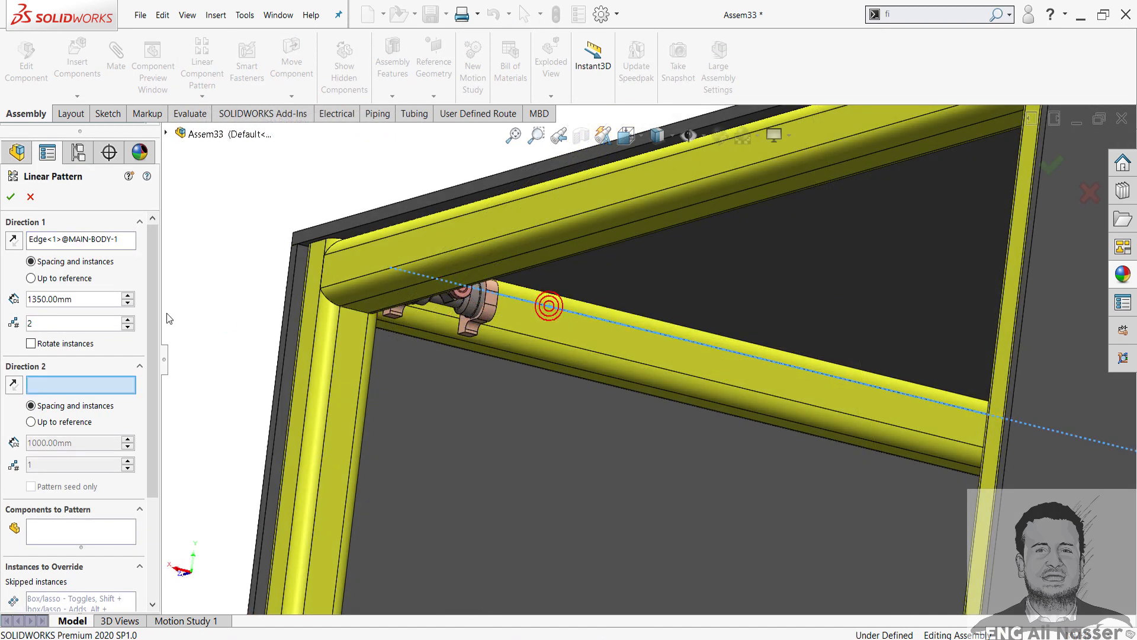
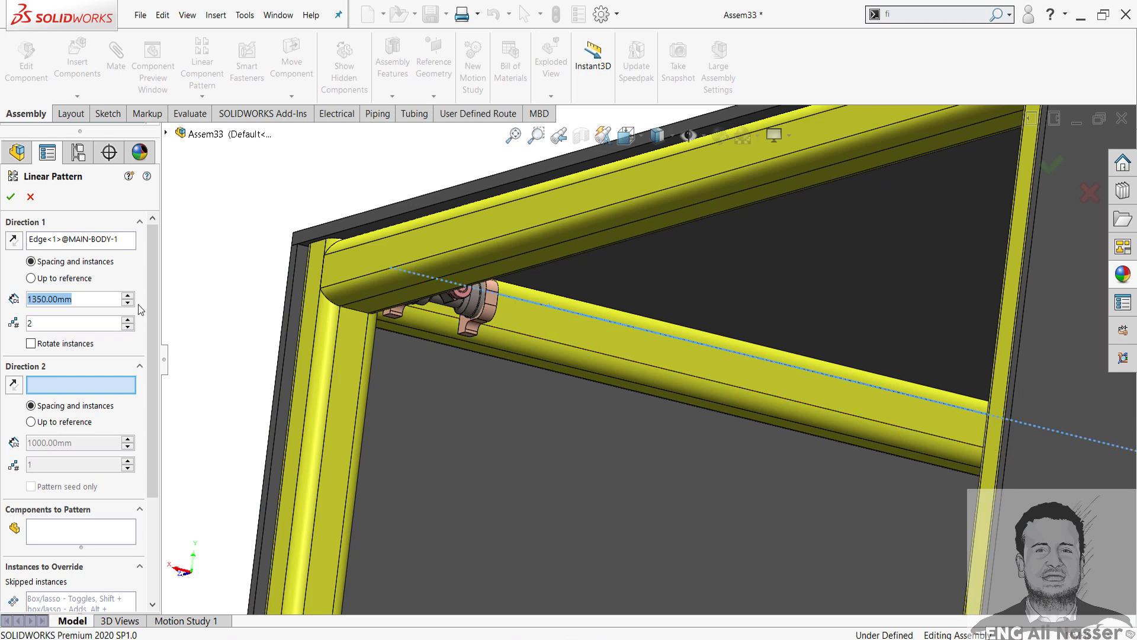
pyautogui.write('2700')
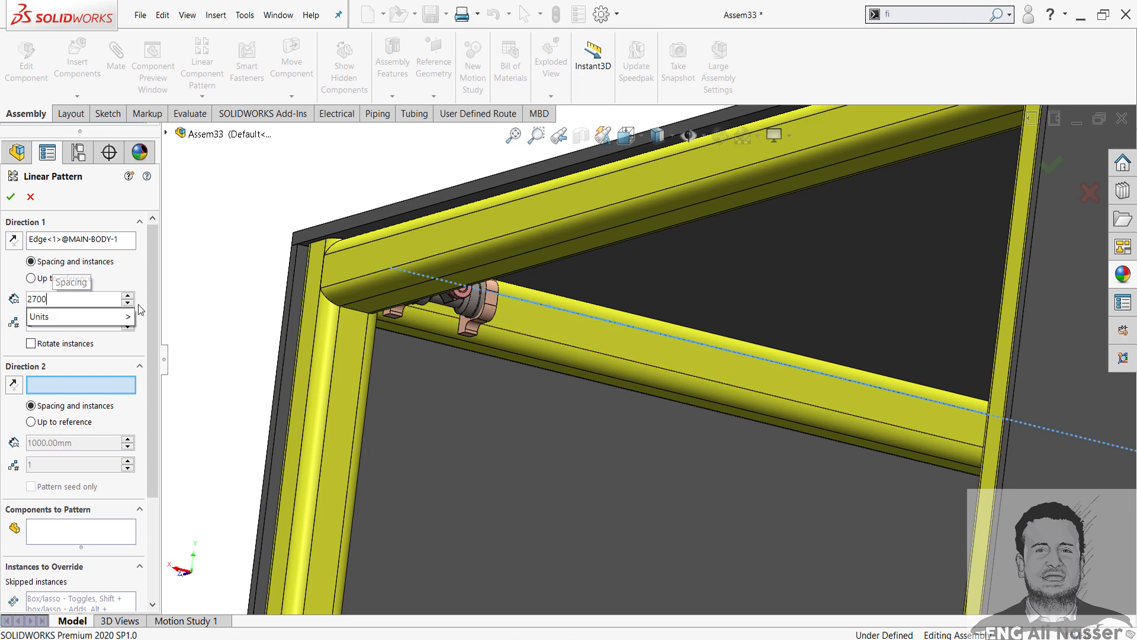
pyautogui.write('/6')
pyautogui.click(249, 189)
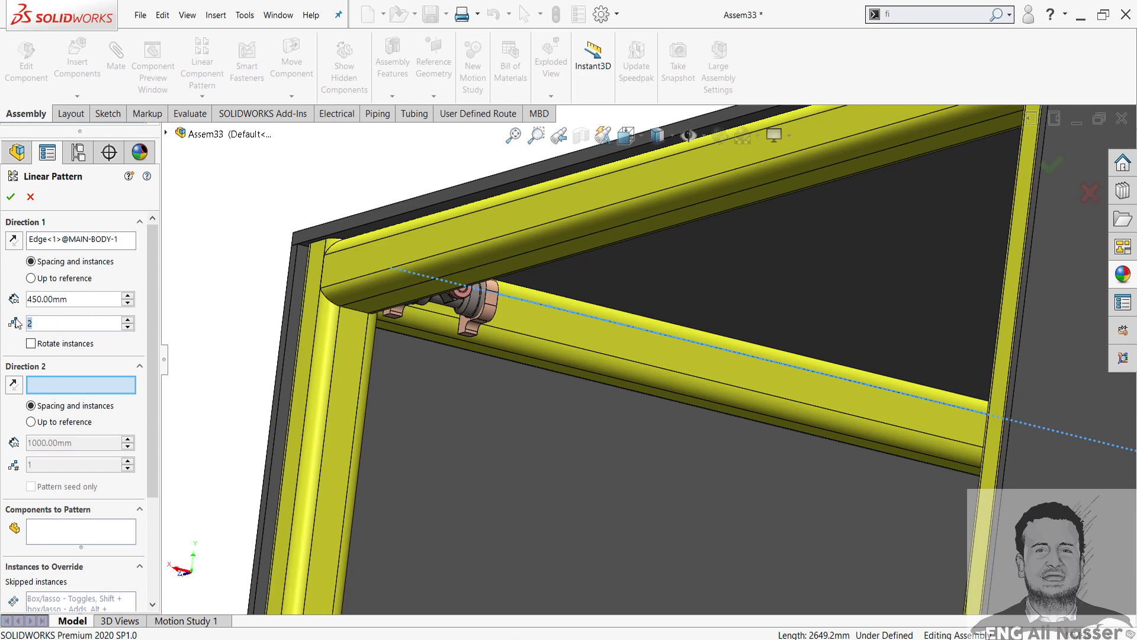
pyautogui.write('6')
# Step: Choose the nozzle assembly as the component to pattern, reverse the direction so the copies run into the chamber, and complete the pattern
pyautogui.scroll(-5, 145, 463)
pyautogui.click(58, 388)
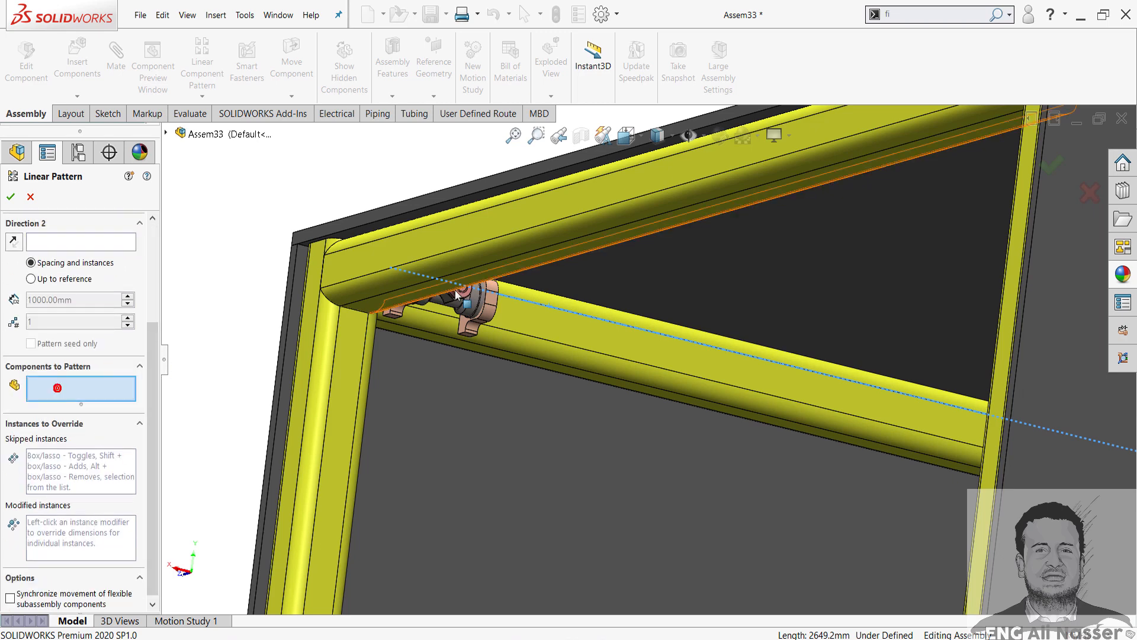
pyautogui.click(482, 312)
pyautogui.scroll(3, 637, 379)
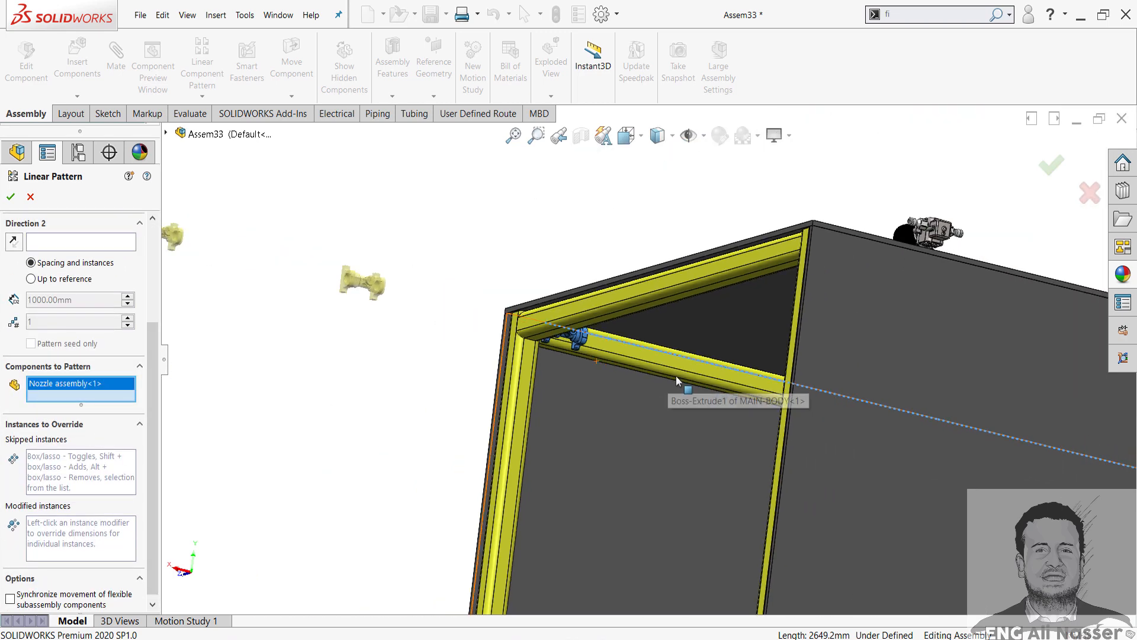
pyautogui.scroll(5, 676, 376)
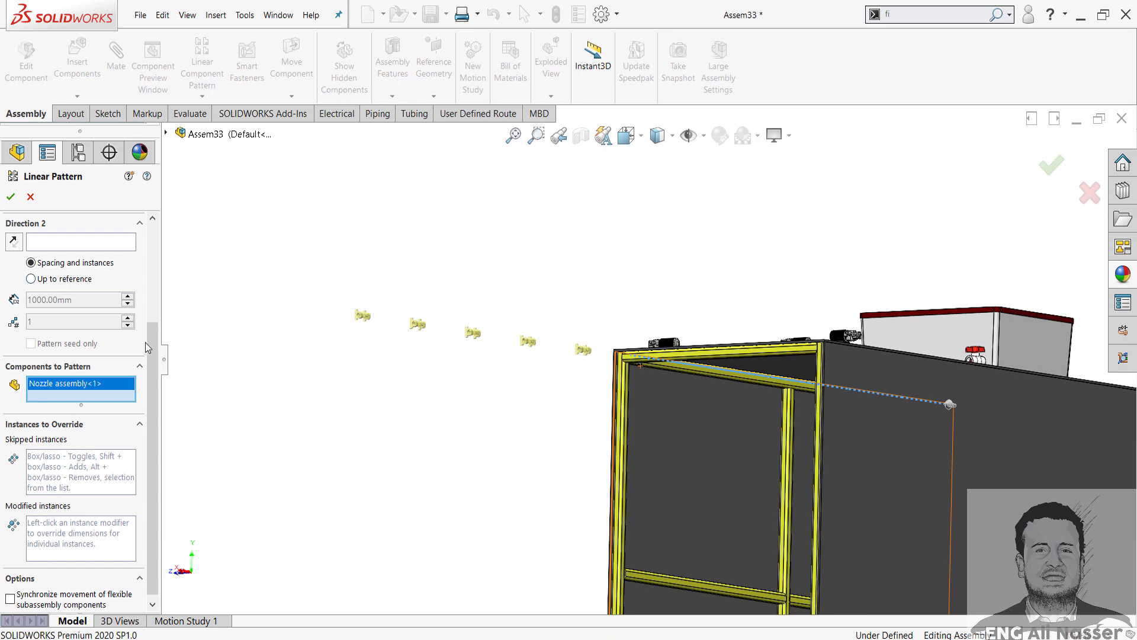
pyautogui.scroll(5, 147, 348)
pyautogui.click(18, 242)
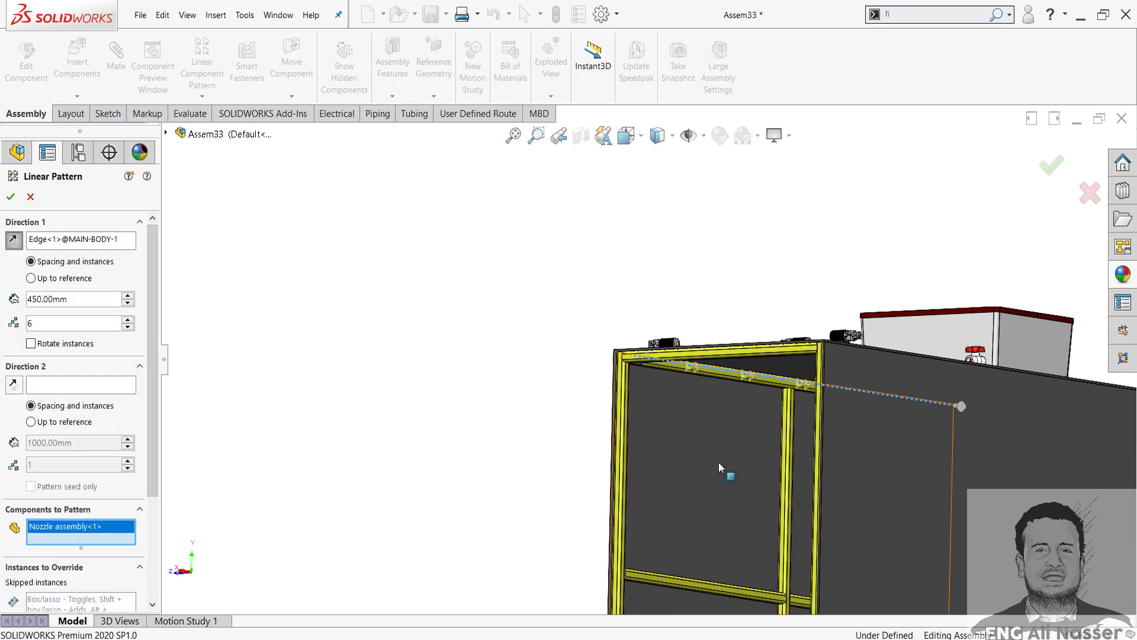
pyautogui.moveTo(719, 462); pyautogui.dragTo(587, 456, button='middle')
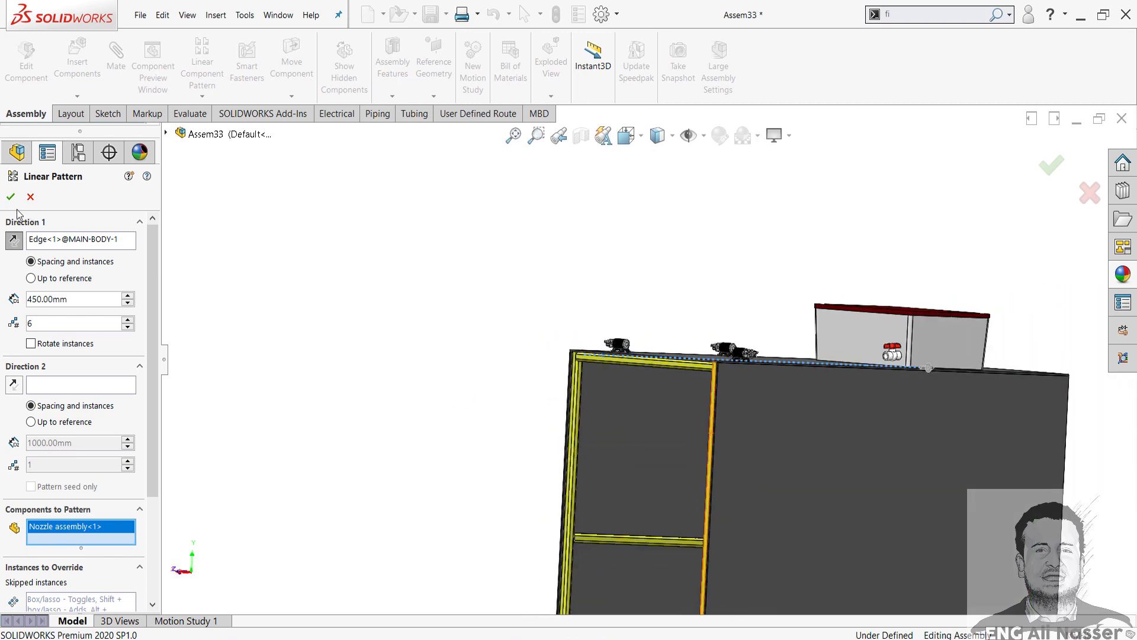
pyautogui.press('Return')
# Step: Examine the chamber's open end, its side-wall rails and its floor frame from several angles after patterning the nozzles
pyautogui.moveTo(602, 373); pyautogui.dragTo(641, 530, button='middle')
pyautogui.scroll(-4, 639, 532)
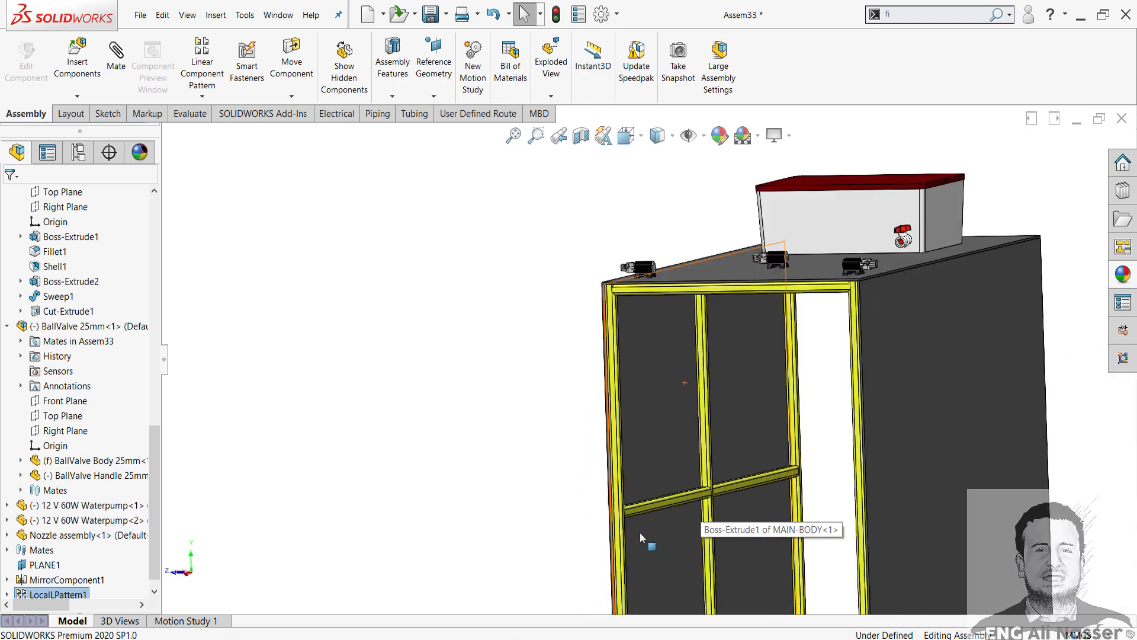
pyautogui.moveTo(683, 481); pyautogui.dragTo(681, 511, button='middle')
pyautogui.moveTo(600, 224); pyautogui.dragTo(503, 106, button='middle')
pyautogui.scroll(3, 542, 246)
pyautogui.scroll(-2, 536, 409)
pyautogui.scroll(-2, 540, 416)
pyautogui.moveTo(601, 397); pyautogui.dragTo(616, 428, button='middle')
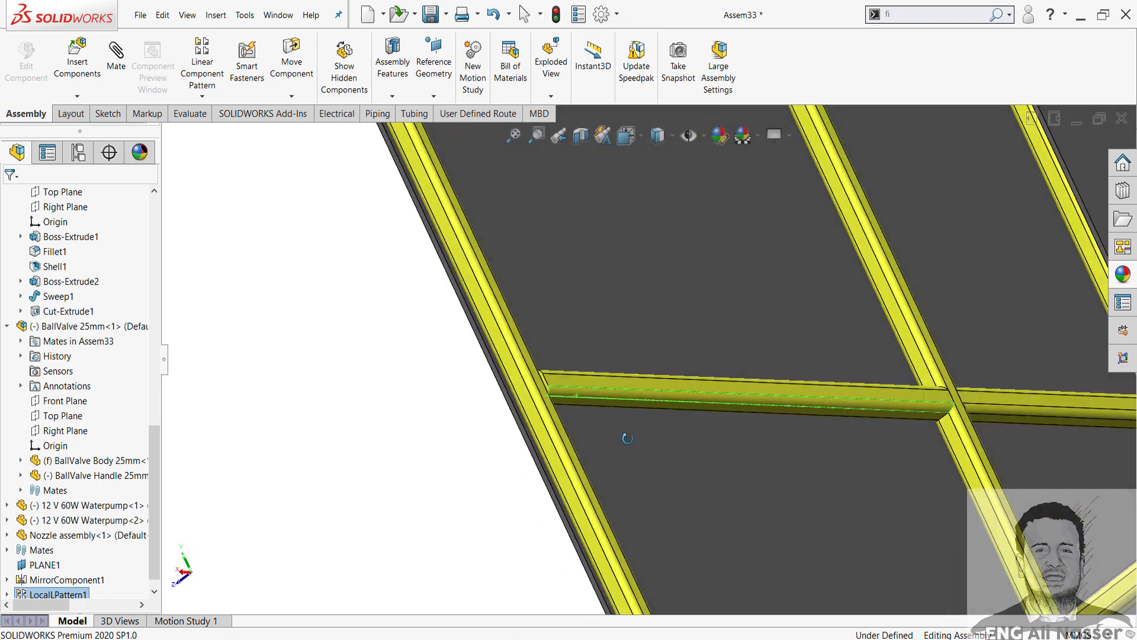
pyautogui.scroll(3, 646, 390)
pyautogui.scroll(2, 647, 389)
pyautogui.moveTo(647, 389); pyautogui.dragTo(708, 452, button='middle')
pyautogui.scroll(3, 717, 459)
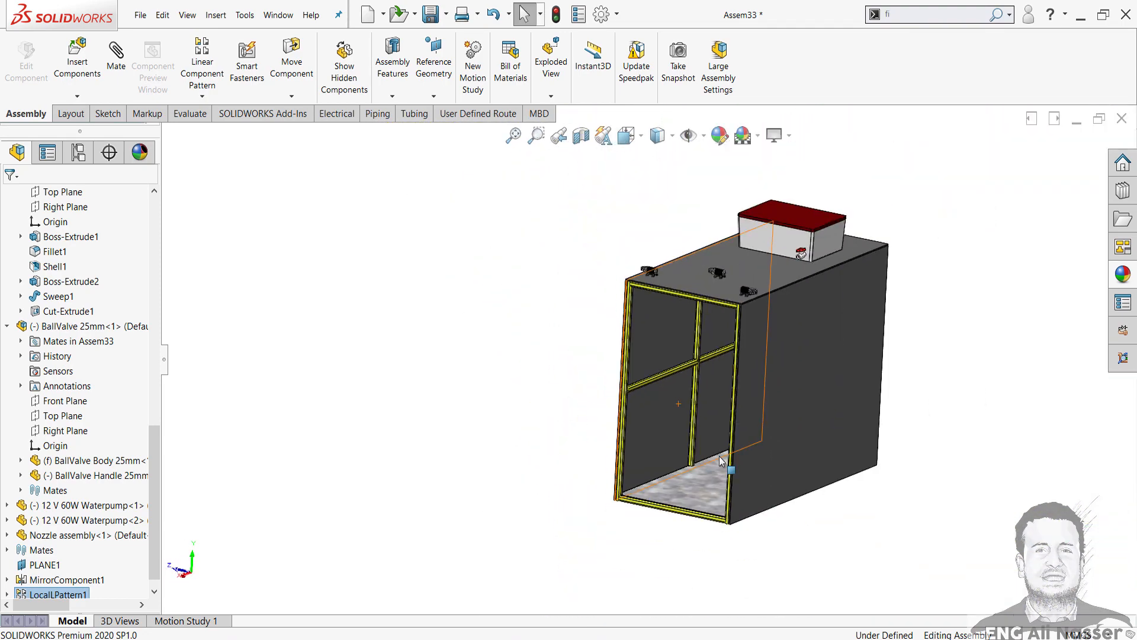
pyautogui.scroll(-2, 655, 521)
pyautogui.scroll(-3, 610, 454)
pyautogui.moveTo(582, 436); pyautogui.dragTo(596, 447, button='middle')
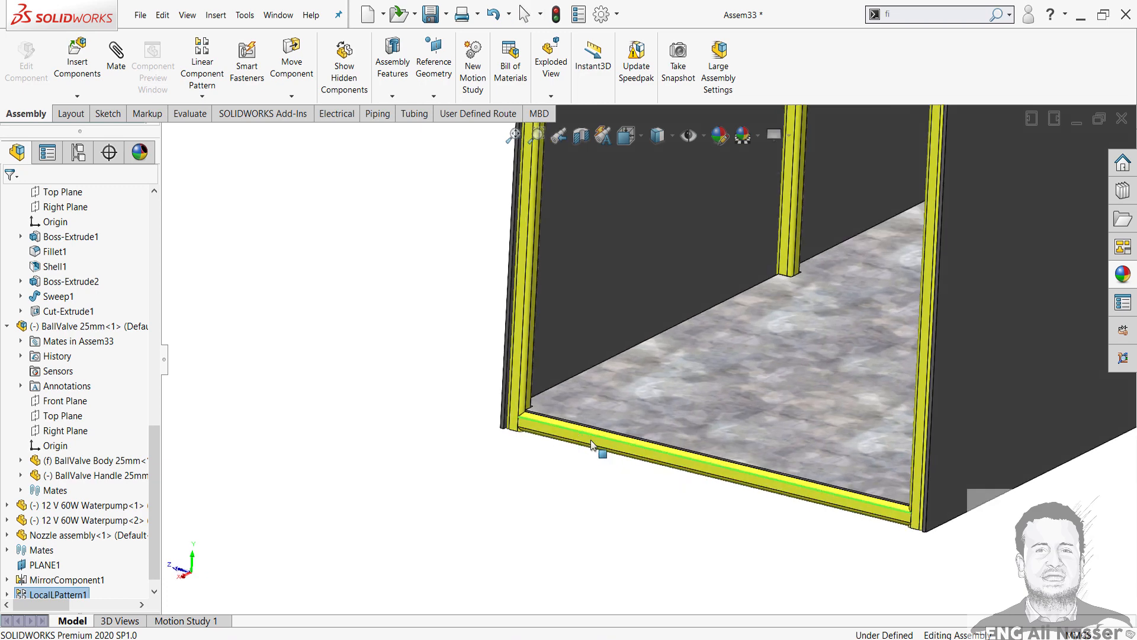
# Step: Start a linear component pattern using the vertical edge of the open end's corner post as the first direction
pyautogui.scroll(4, 597, 446)
pyautogui.scroll(-2, 618, 194)
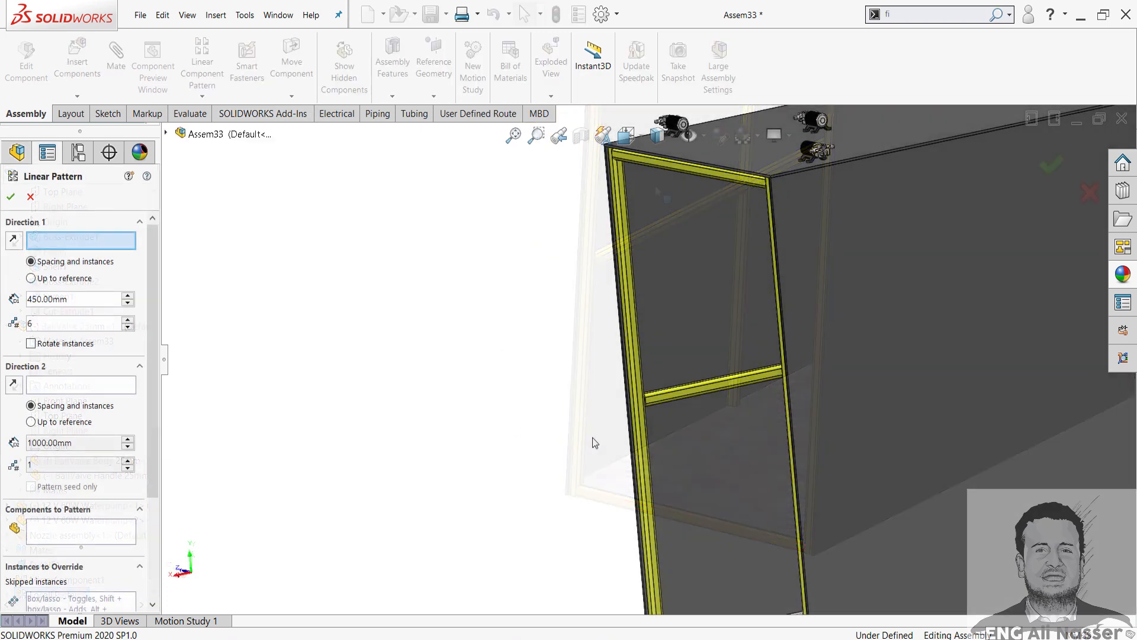
pyautogui.scroll(-5, 698, 390)
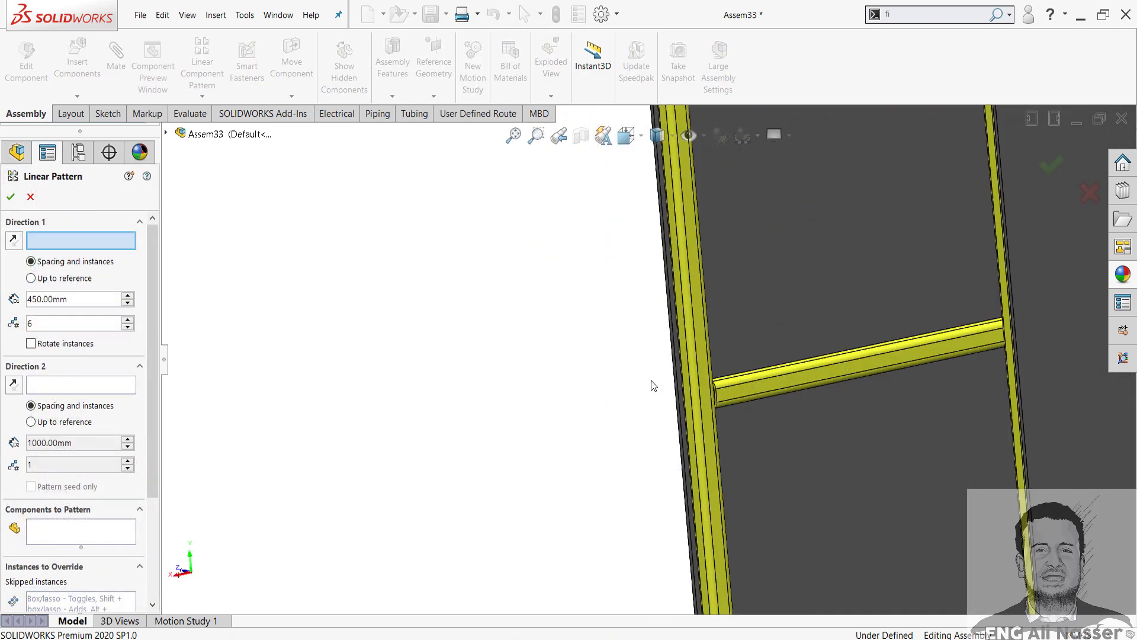
pyautogui.click(99, 384)
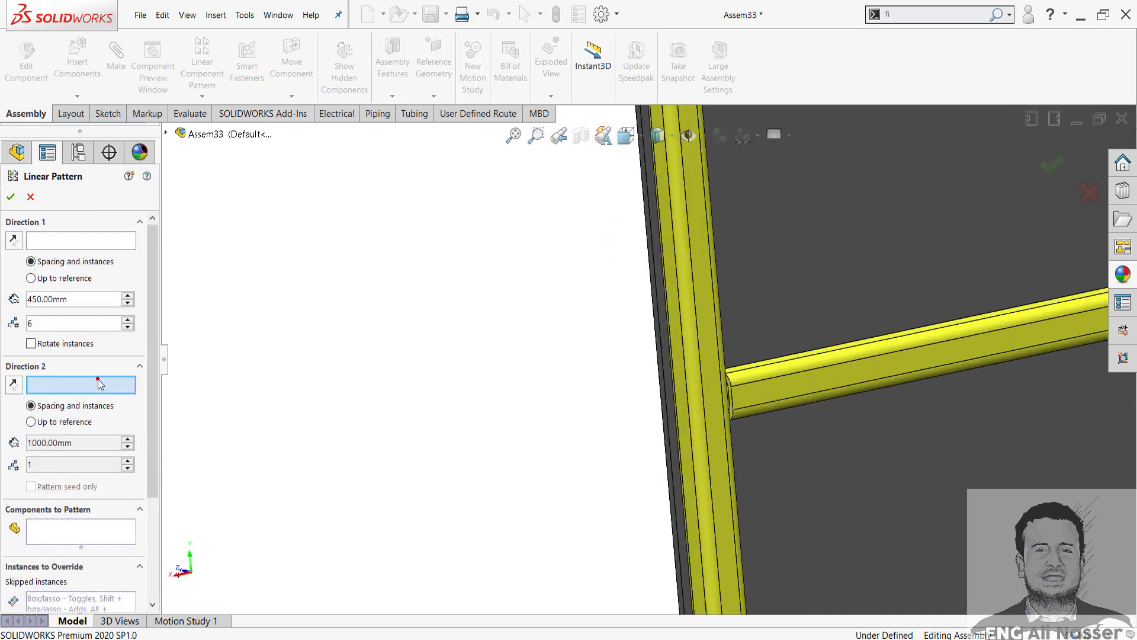
pyautogui.click(79, 244)
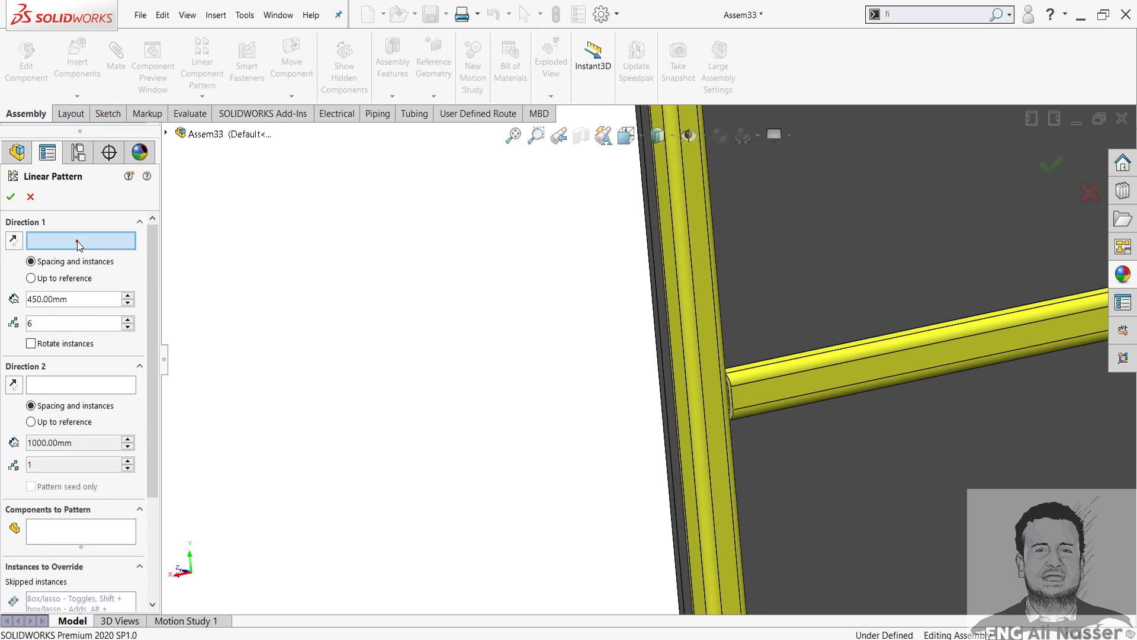
pyautogui.click(716, 332)
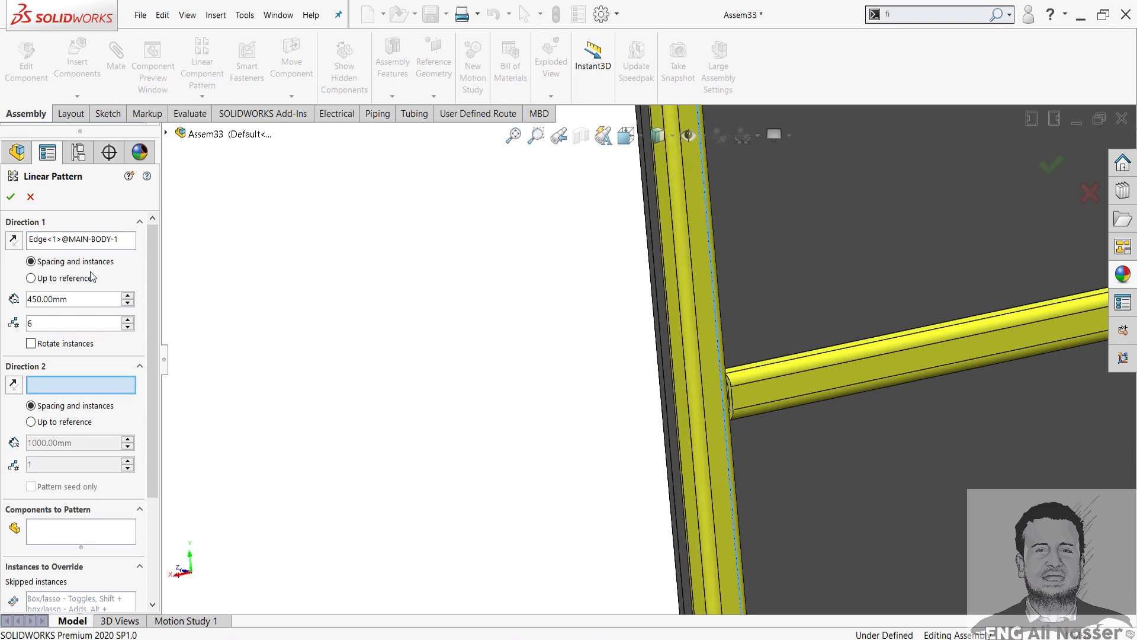
pyautogui.click(76, 526)
pyautogui.scroll(5, 581, 292)
pyautogui.scroll(-5, 680, 216)
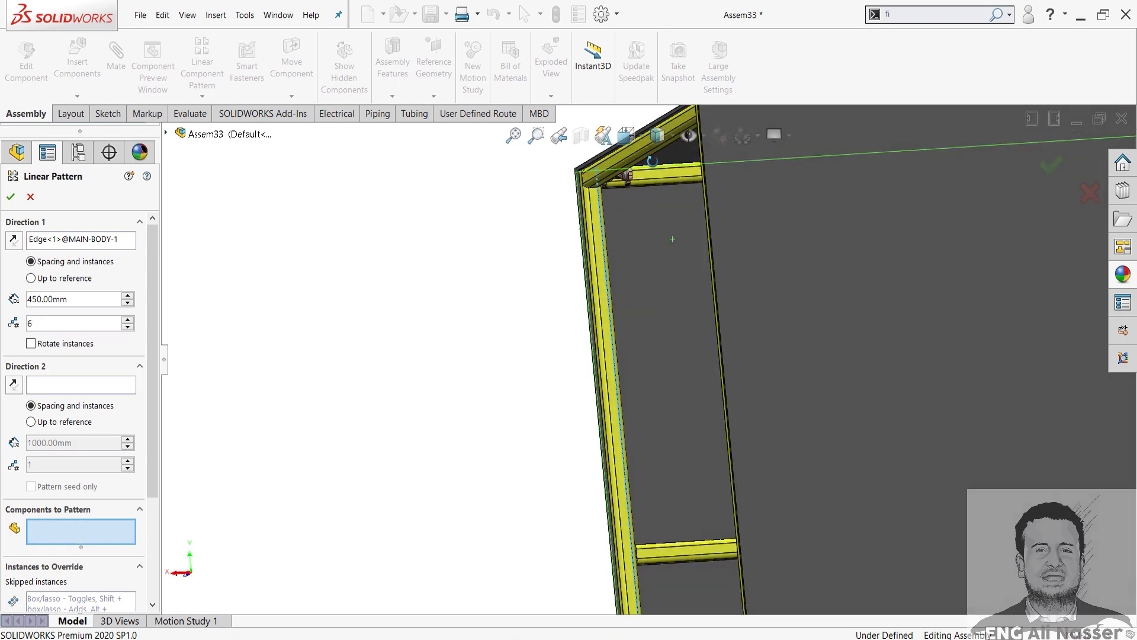
pyautogui.scroll(-8, 628, 165)
pyautogui.click(637, 291)
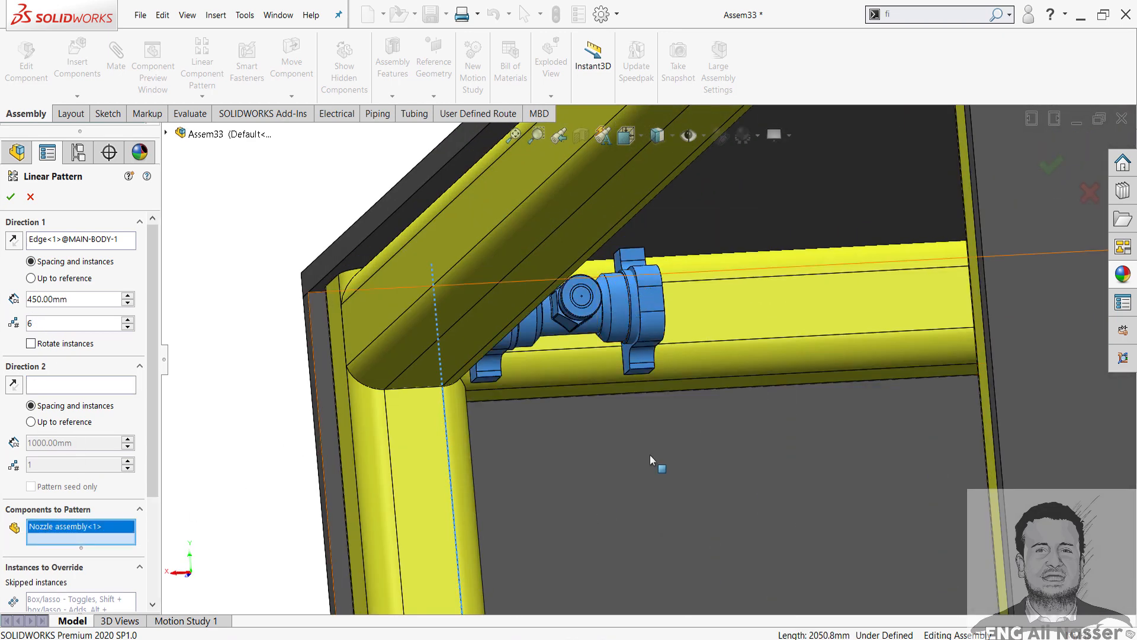
pyautogui.scroll(10, 648, 455)
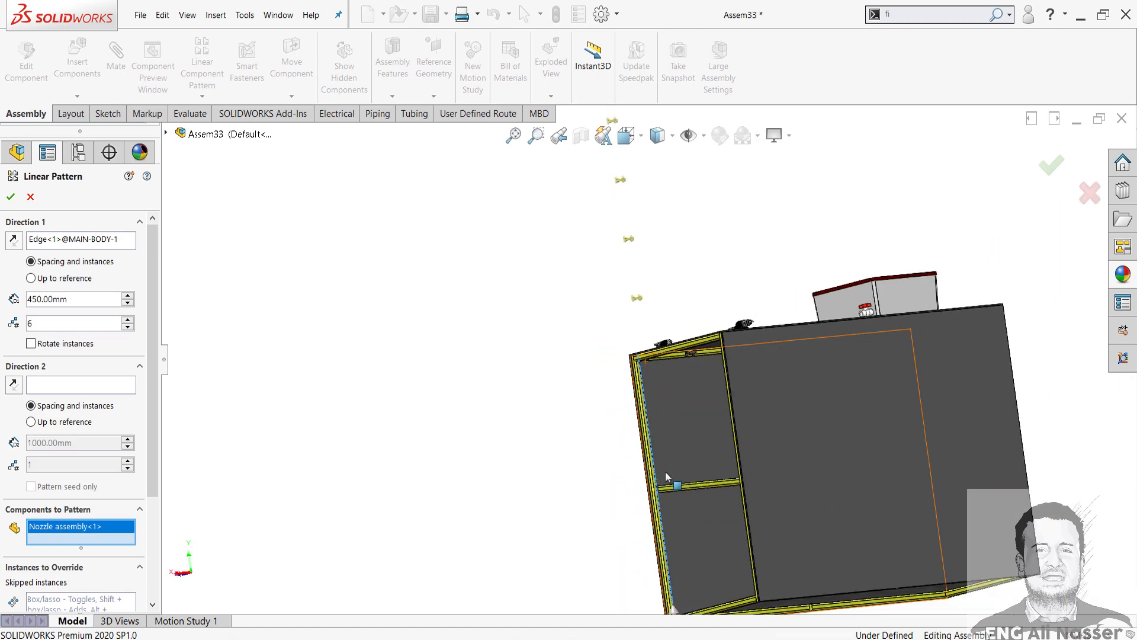
pyautogui.scroll(-6, 665, 471)
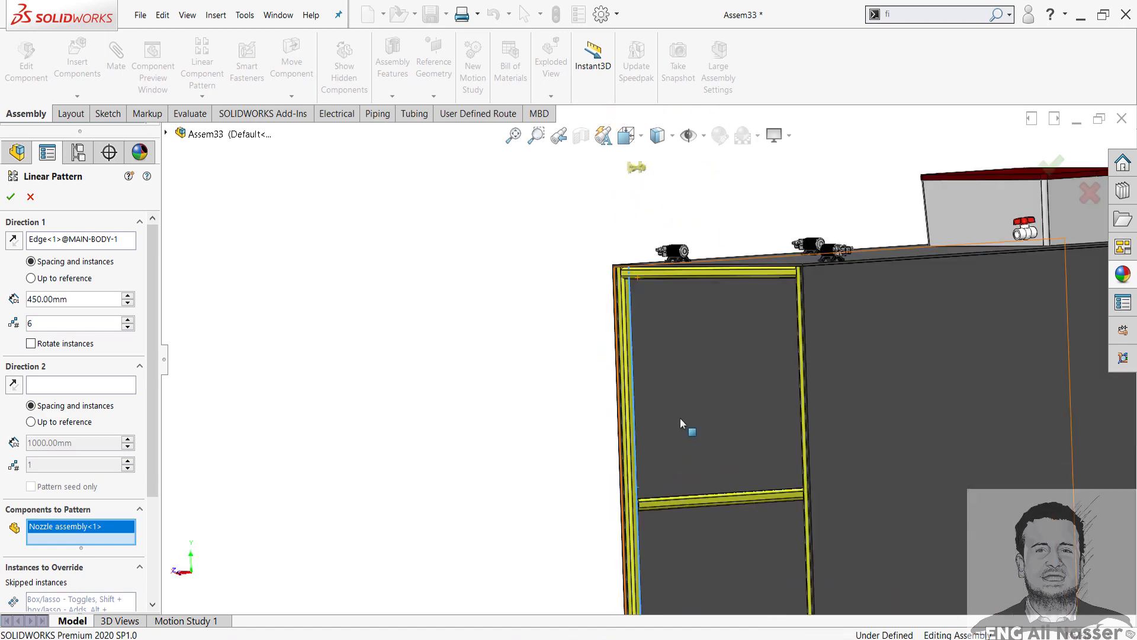
pyautogui.moveTo(680, 418); pyautogui.dragTo(439, 363, button='middle')
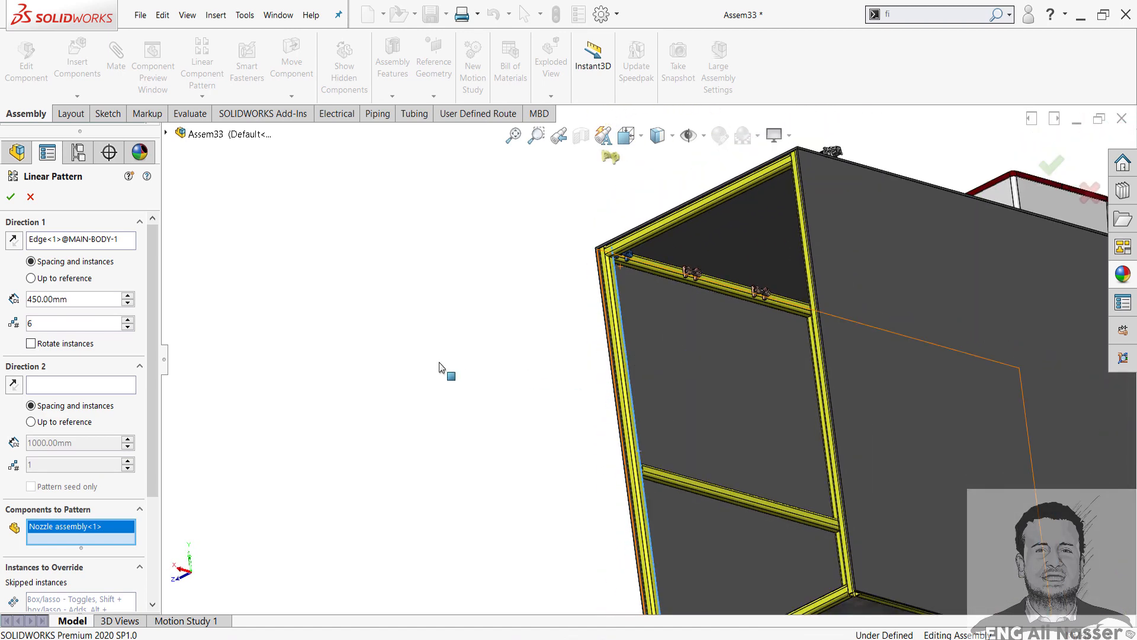
pyautogui.rightClick(82, 529)
pyautogui.click(118, 533)
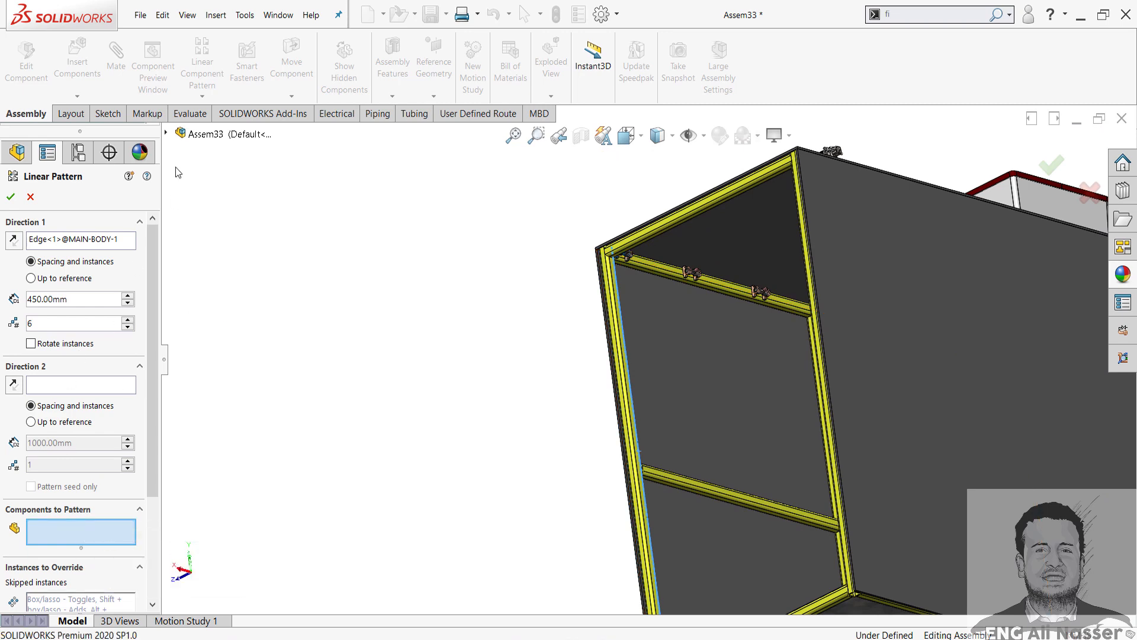
# Step: Choose the existing nozzle row pattern, LocalLPattern1, as the component to pattern and reverse the direction so copies run down the side wall
pyautogui.click(167, 137)
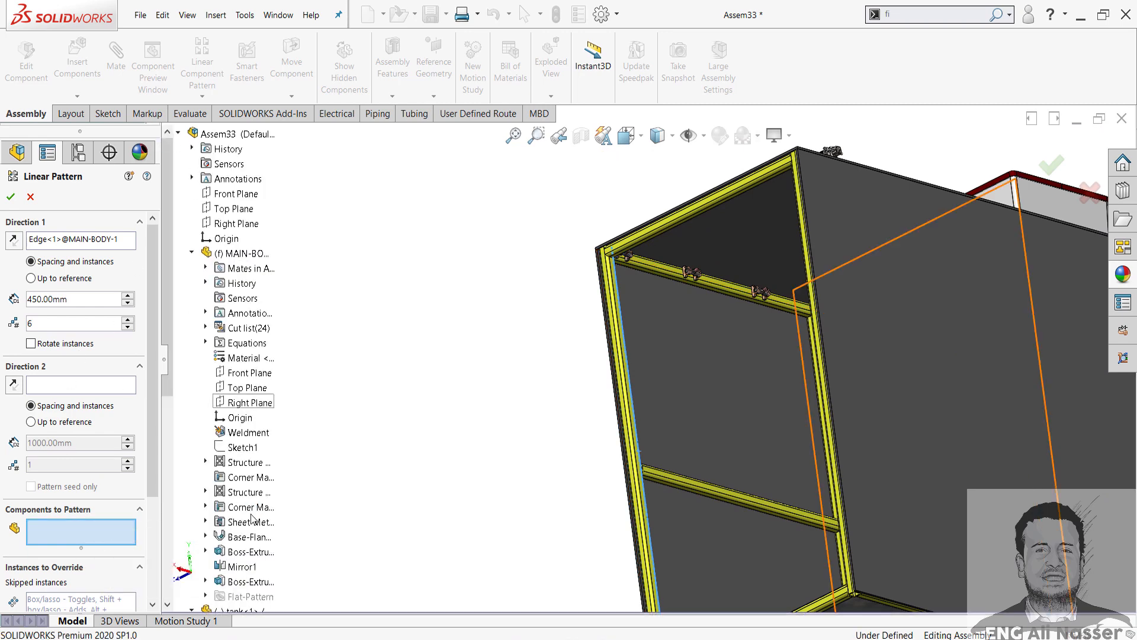
pyautogui.scroll(-10, 245, 415)
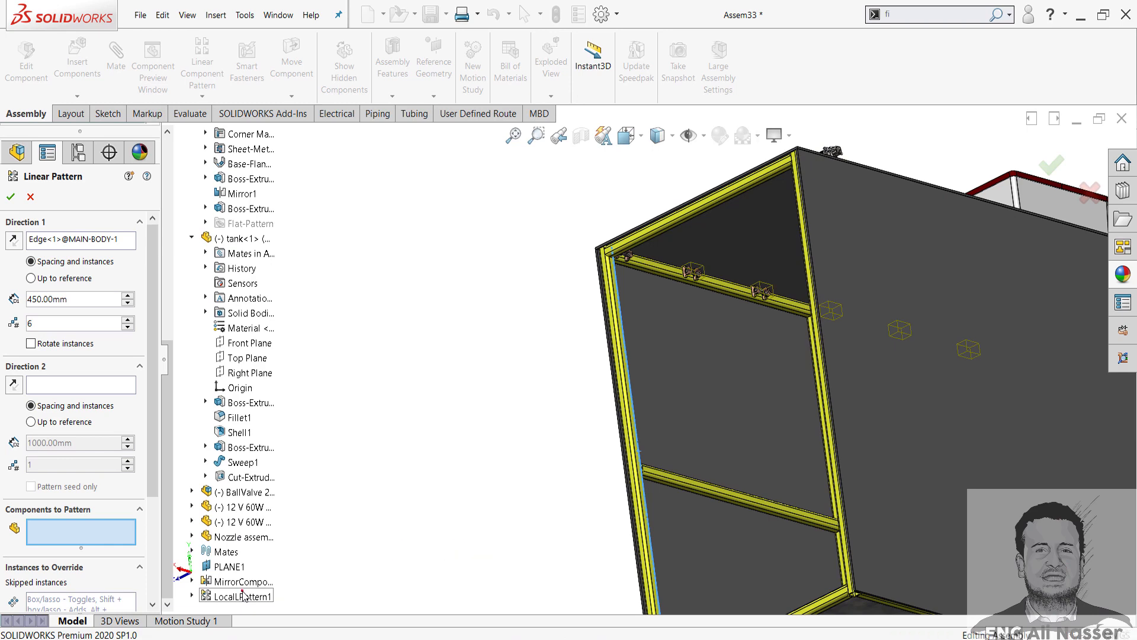
pyautogui.click(242, 596)
pyautogui.scroll(2, 427, 339)
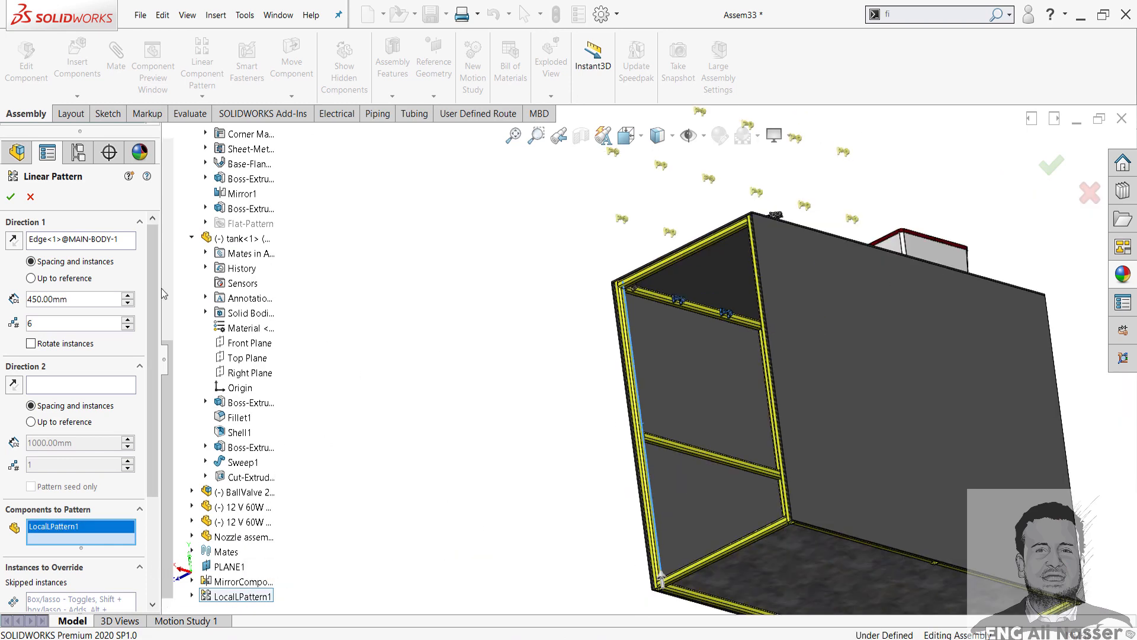
pyautogui.click(13, 240)
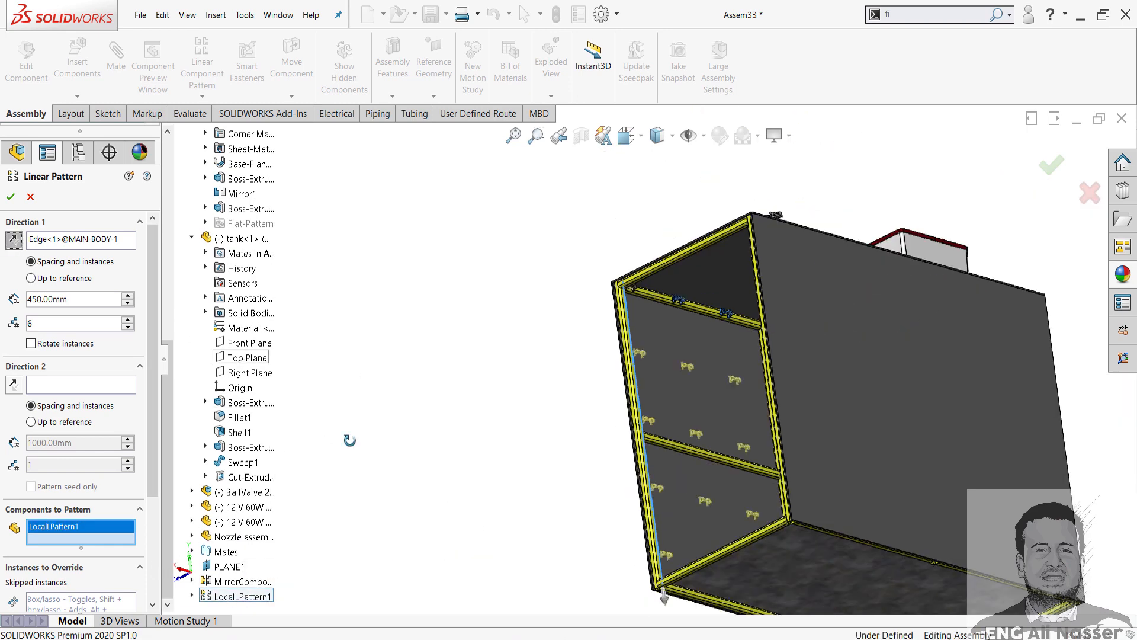
pyautogui.moveTo(350, 440); pyautogui.dragTo(393, 464, button='middle')
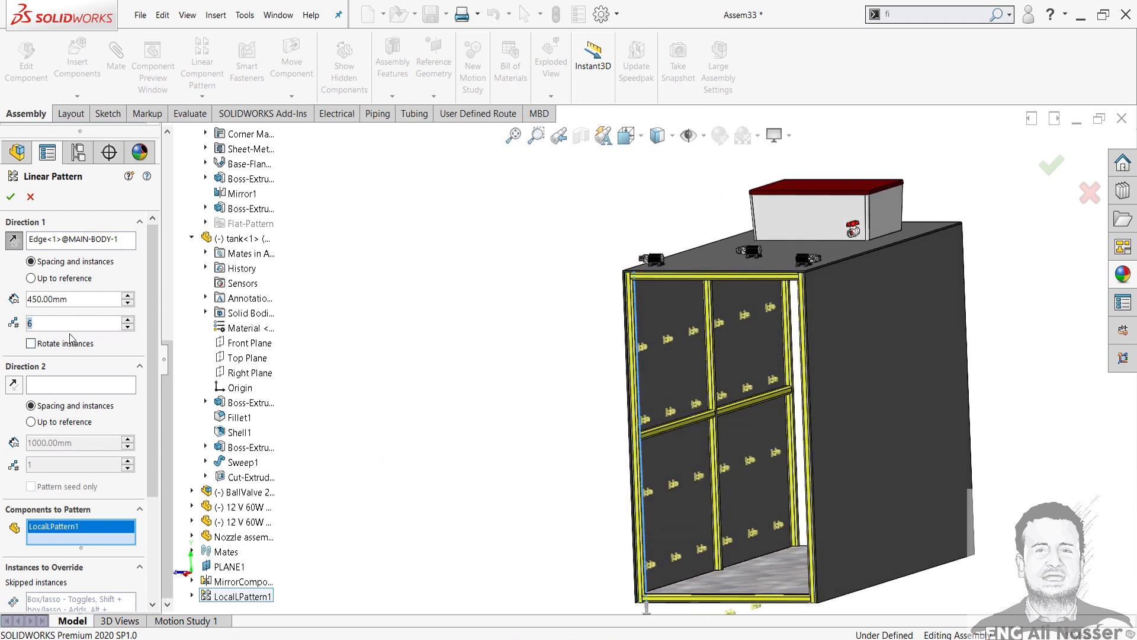
# Step: Set the pattern to 2 instances with 1000 mm spacing and complete it, placing a second nozzle row along the side wall's middle rail
pyautogui.click(381, 315)
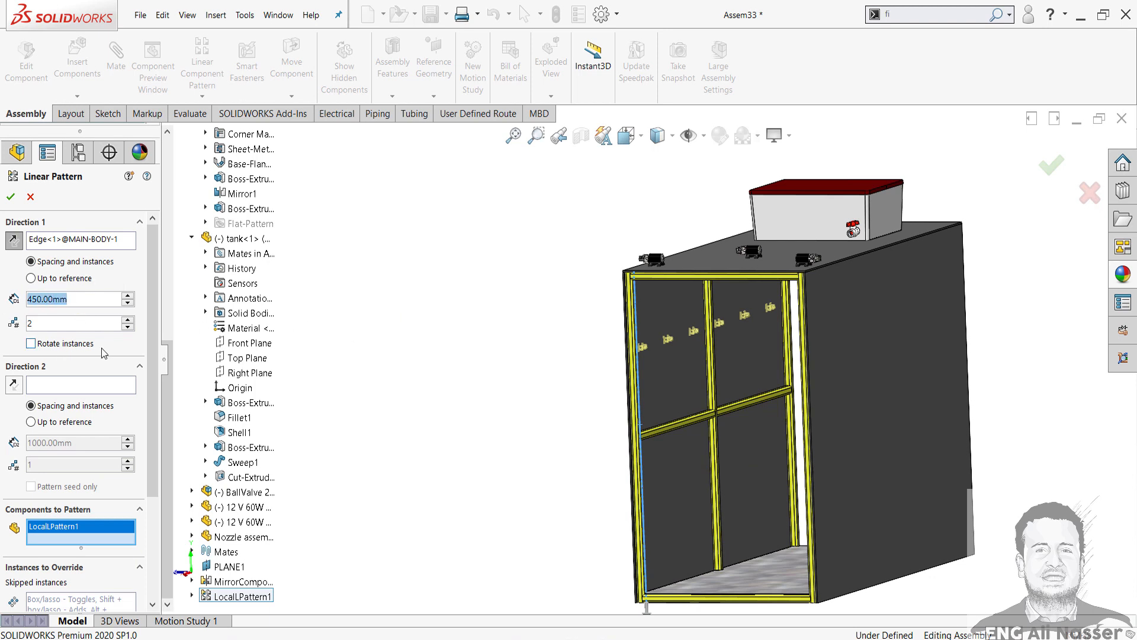
pyautogui.write('1')
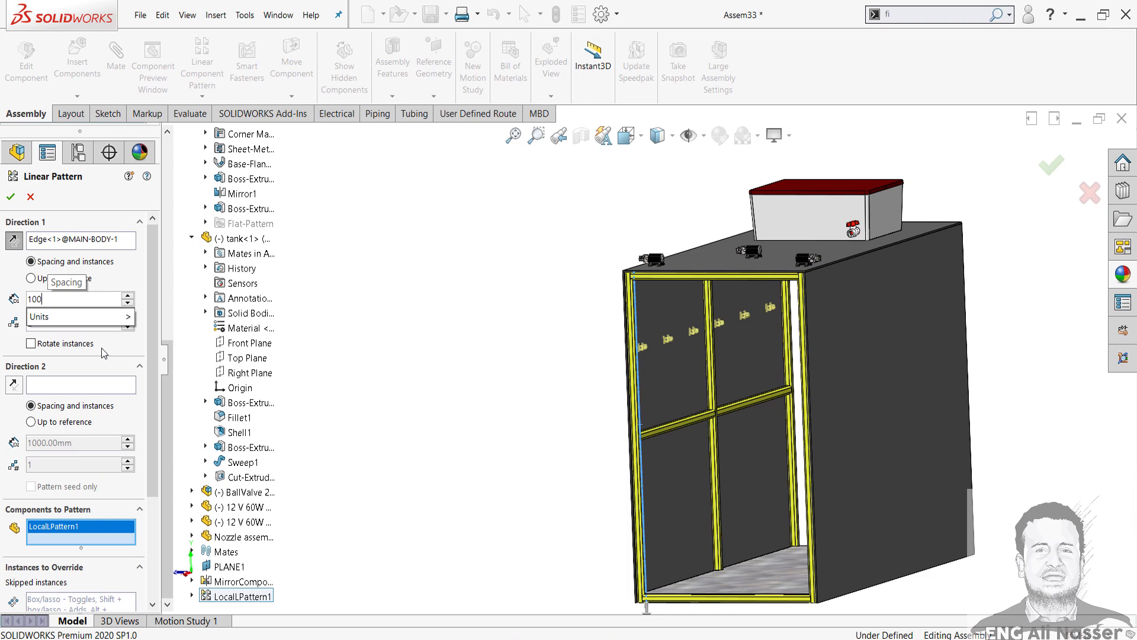
pyautogui.write('0')
pyautogui.press('Return')
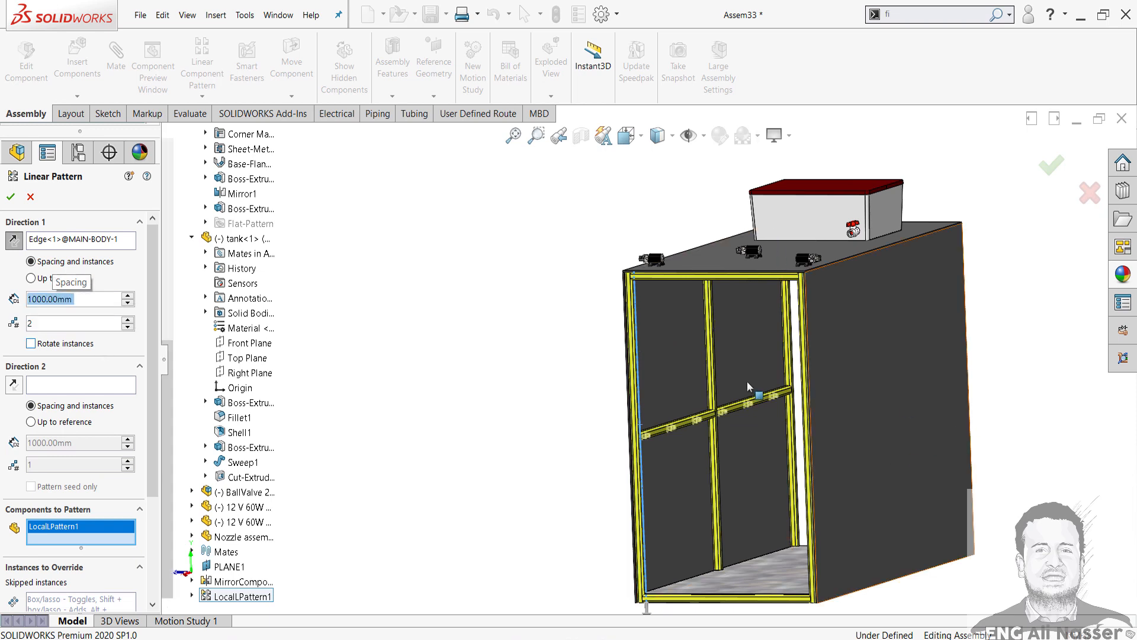
pyautogui.scroll(-5, 716, 449)
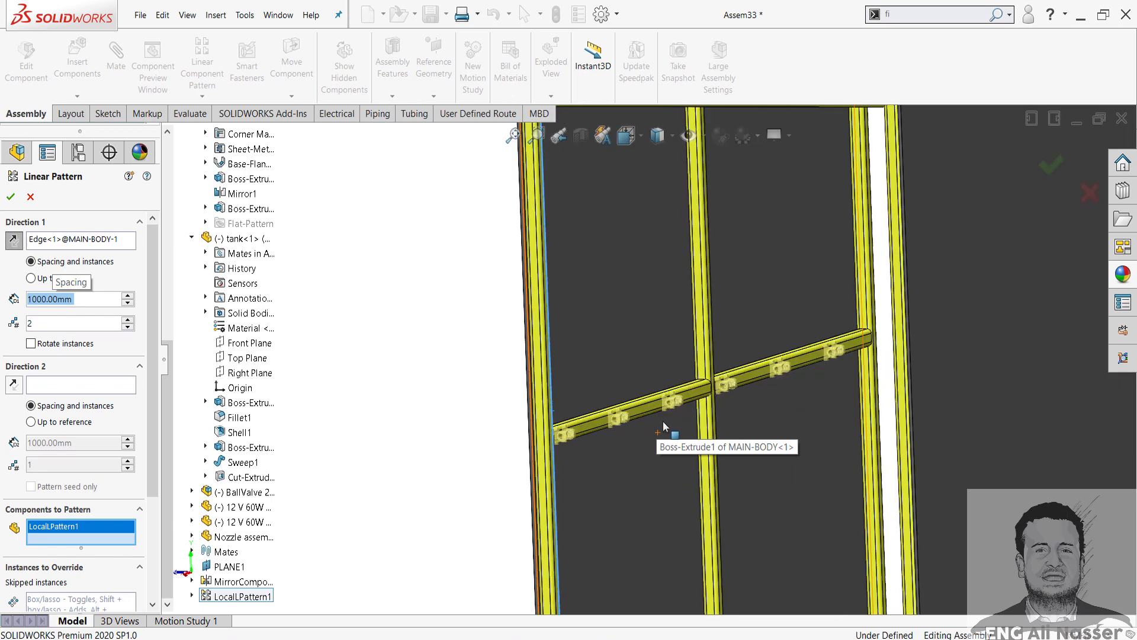
pyautogui.scroll(5, 649, 422)
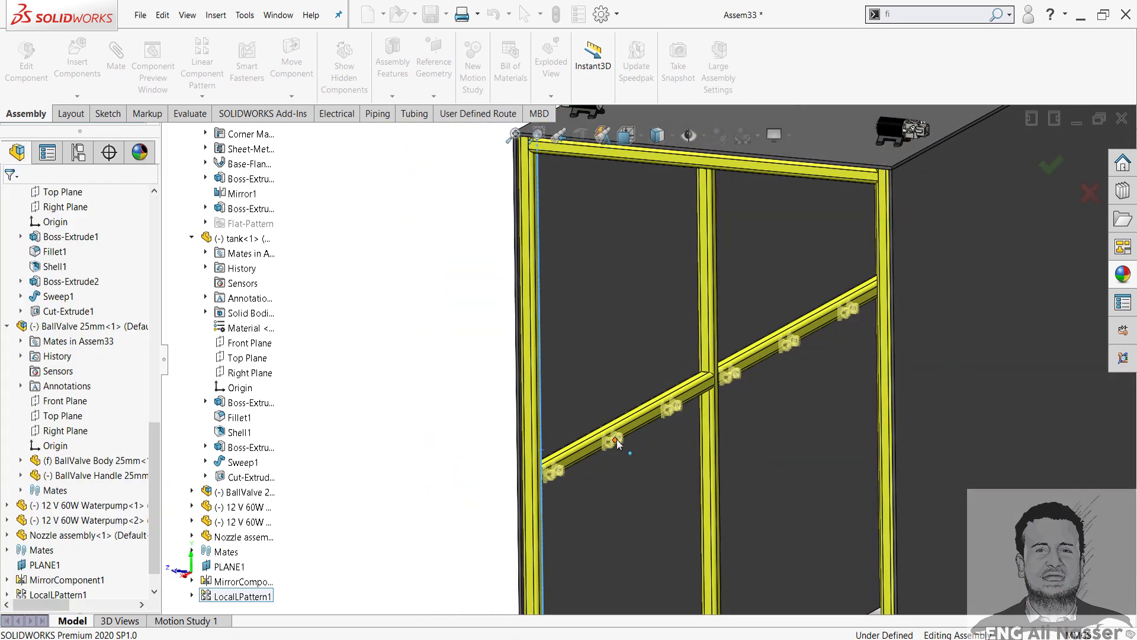
# Step: Collapse the component tree and place another copy of the nozzle assembly in empty space beside the chamber's open end
pyautogui.scroll(5, 627, 443)
pyautogui.moveTo(619, 398)
pyautogui.mouseDown(button='middle')
pyautogui.moveTo(614, 338)
pyautogui.moveTo(589, 328)
pyautogui.moveTo(577, 509)
pyautogui.mouseUp(button='middle')
pyautogui.scroll(-5, 571, 514)
pyautogui.scroll(8, 577, 482)
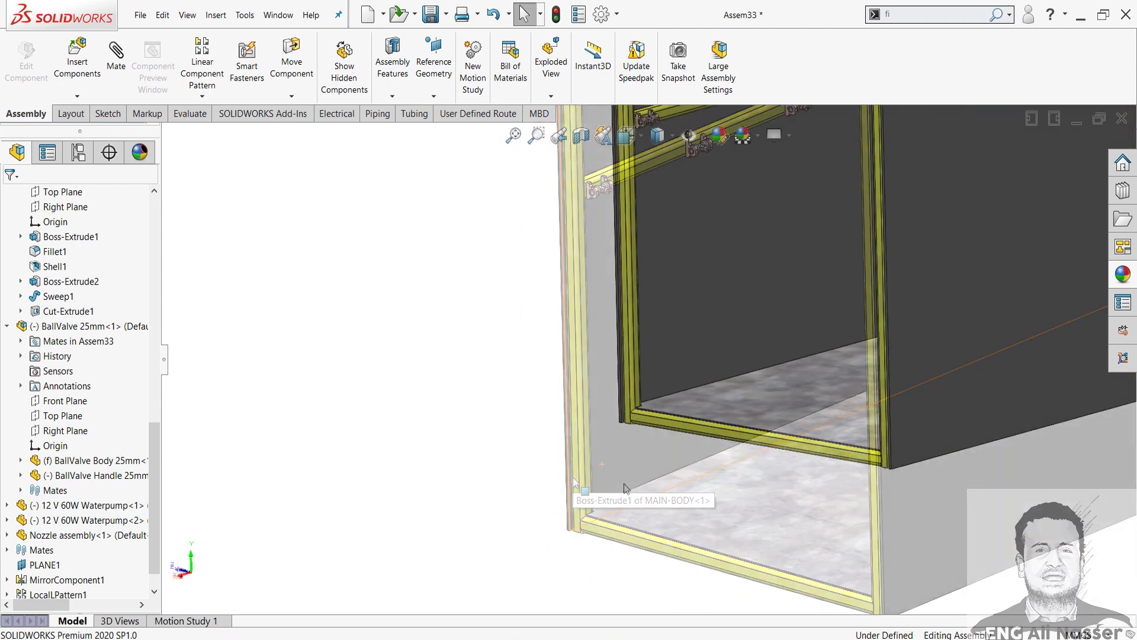
pyautogui.scroll(10, 131, 414)
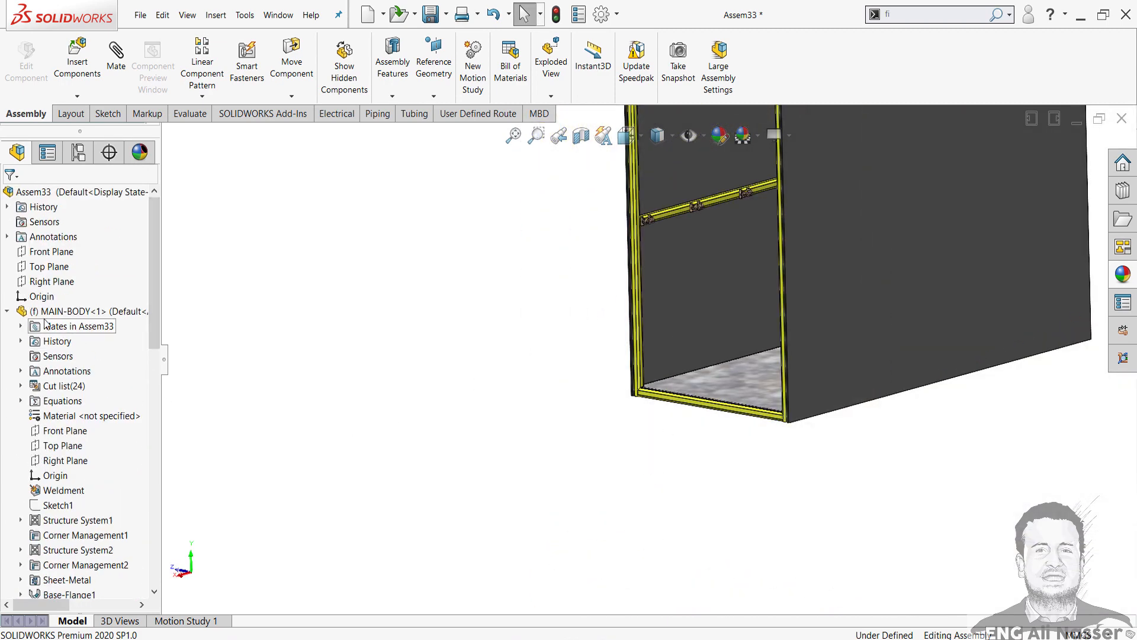
pyautogui.click(7, 312)
pyautogui.click(71, 386)
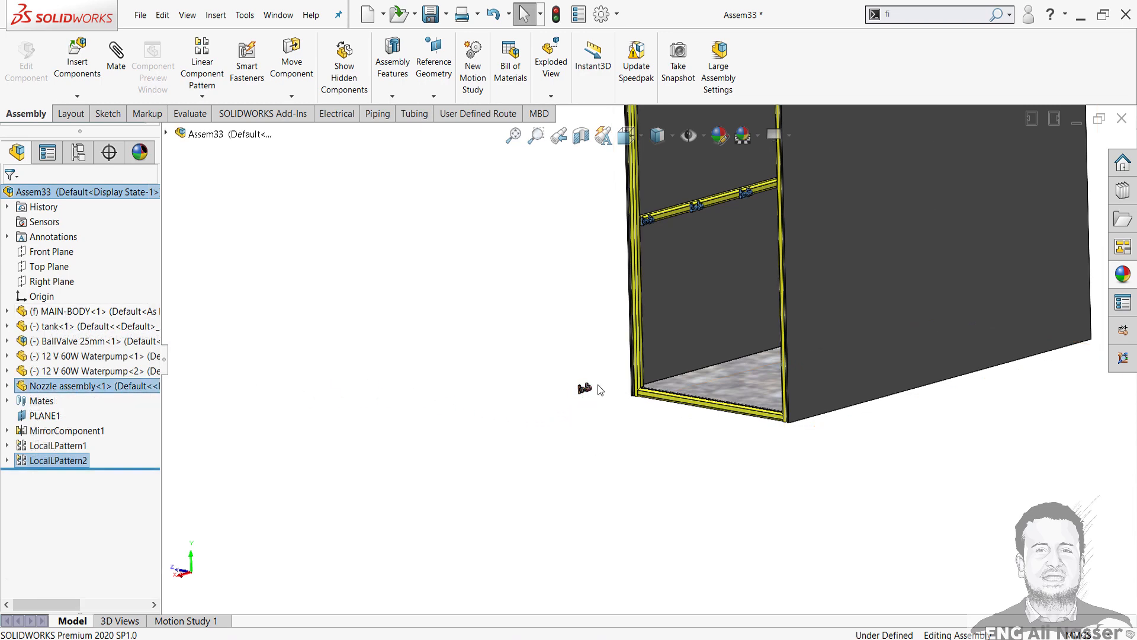
pyautogui.scroll(-5, 609, 384)
pyautogui.scroll(-5, 598, 384)
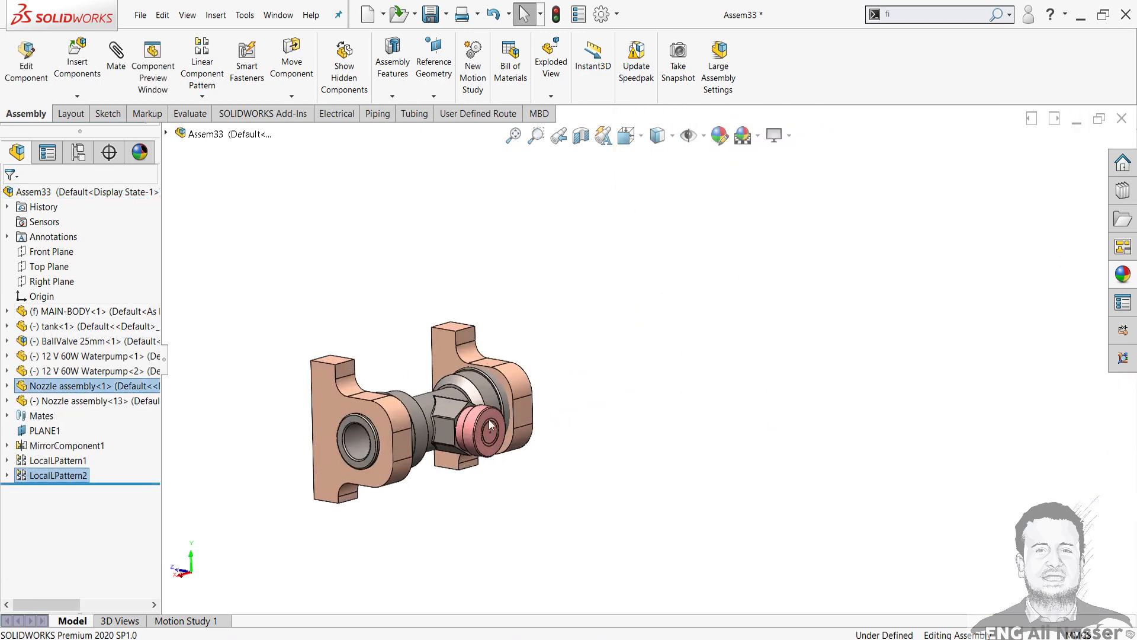
# Step: Mate the new nozzle assembly's flat holder face coincident with the inward-facing side of the open end's corner post
pyautogui.moveTo(598, 384); pyautogui.dragTo(503, 455, button='middle')
pyautogui.scroll(-2, 391, 414)
pyautogui.moveTo(391, 414); pyautogui.dragTo(418, 407, button='middle')
pyautogui.click(386, 391)
pyautogui.scroll(6, 646, 439)
pyautogui.moveTo(650, 443); pyautogui.dragTo(674, 343, button='middle')
pyautogui.click(682, 289)
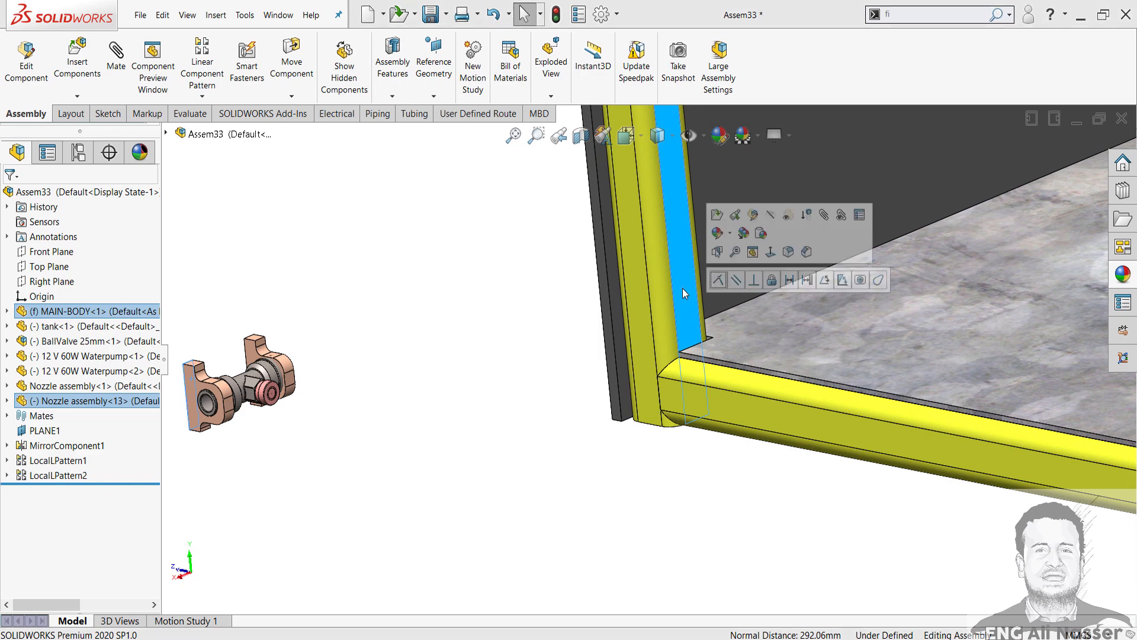
pyautogui.click(719, 280)
# Step: Mate the holder's end face parallel to the chamber floor and move the upright nozzle assembly up along the corner post
pyautogui.scroll(-3, 637, 353)
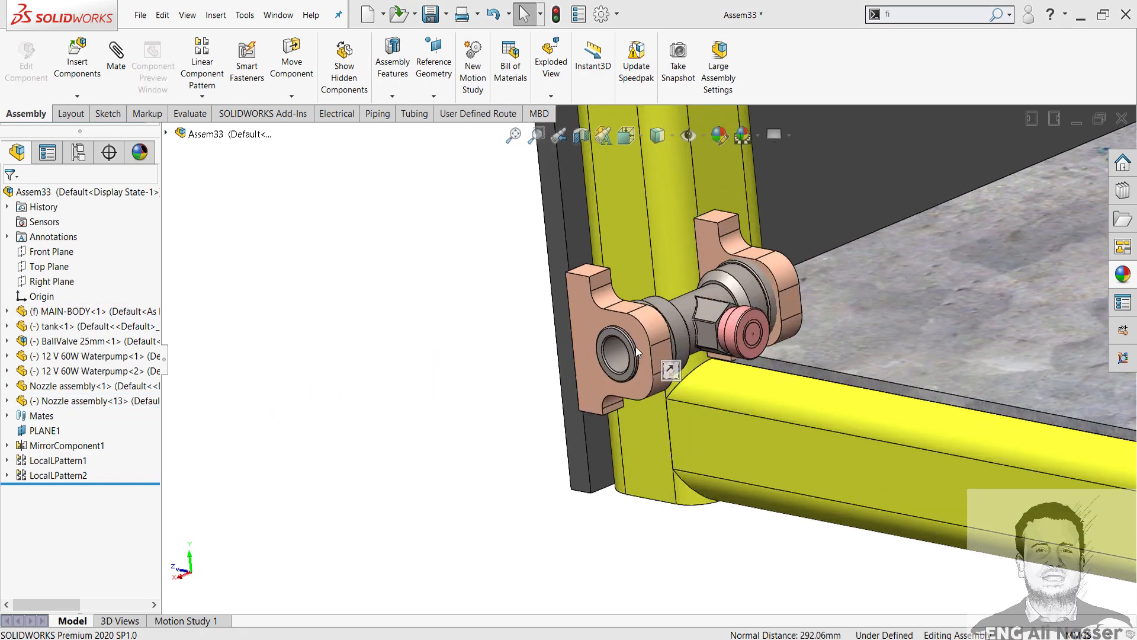
pyautogui.click(595, 311)
pyautogui.click(865, 330)
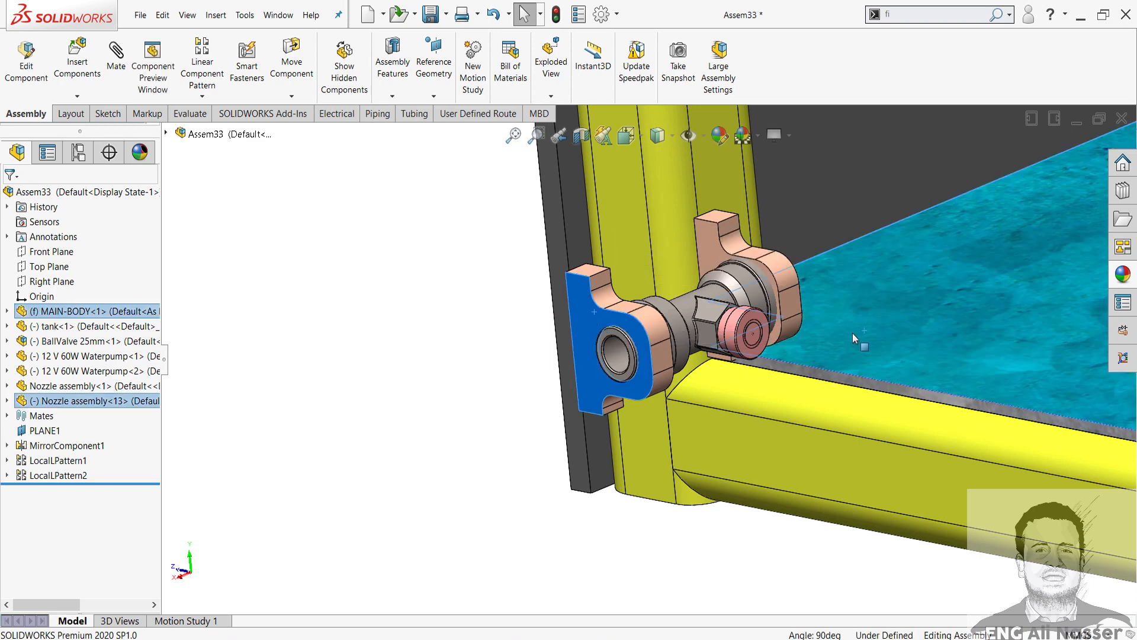
pyautogui.click(899, 322)
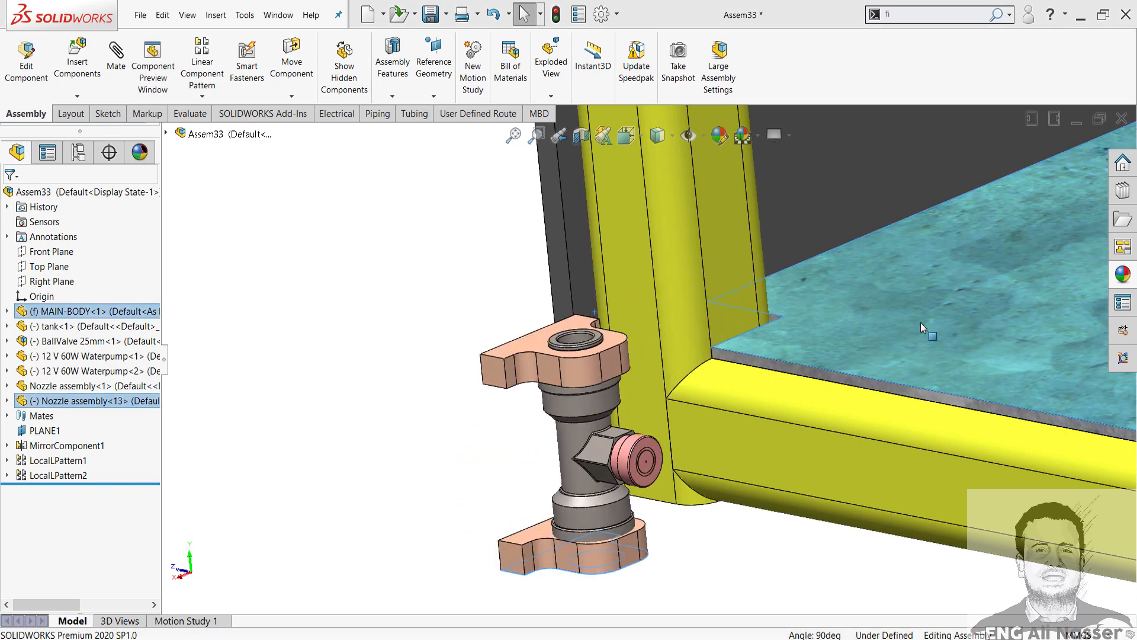
pyautogui.scroll(1, 627, 453)
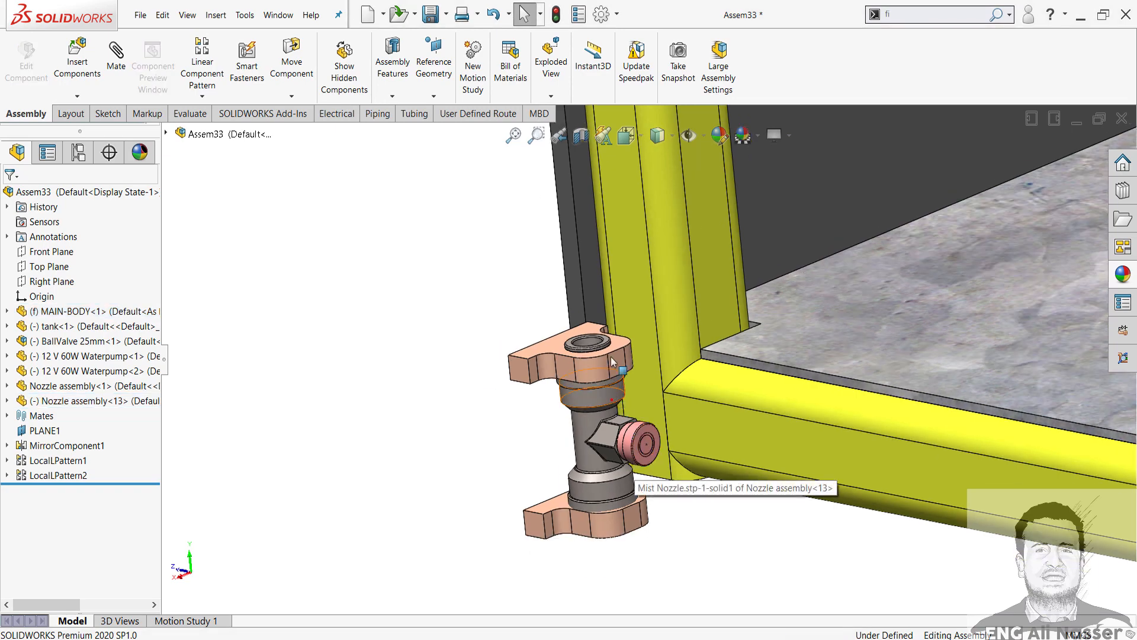
pyautogui.moveTo(612, 399); pyautogui.dragTo(720, 188)
# Step: Mate the upper holder's small side face coincident with the front face of the corner post
pyautogui.moveTo(724, 270); pyautogui.dragTo(763, 260, button='middle')
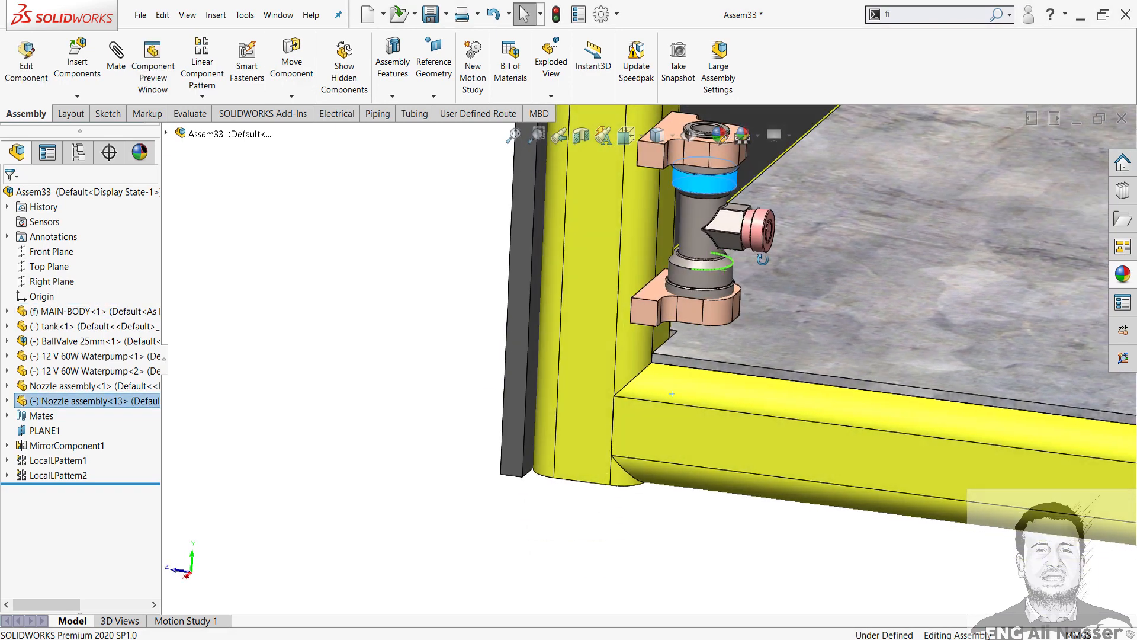
pyautogui.scroll(-2, 664, 207)
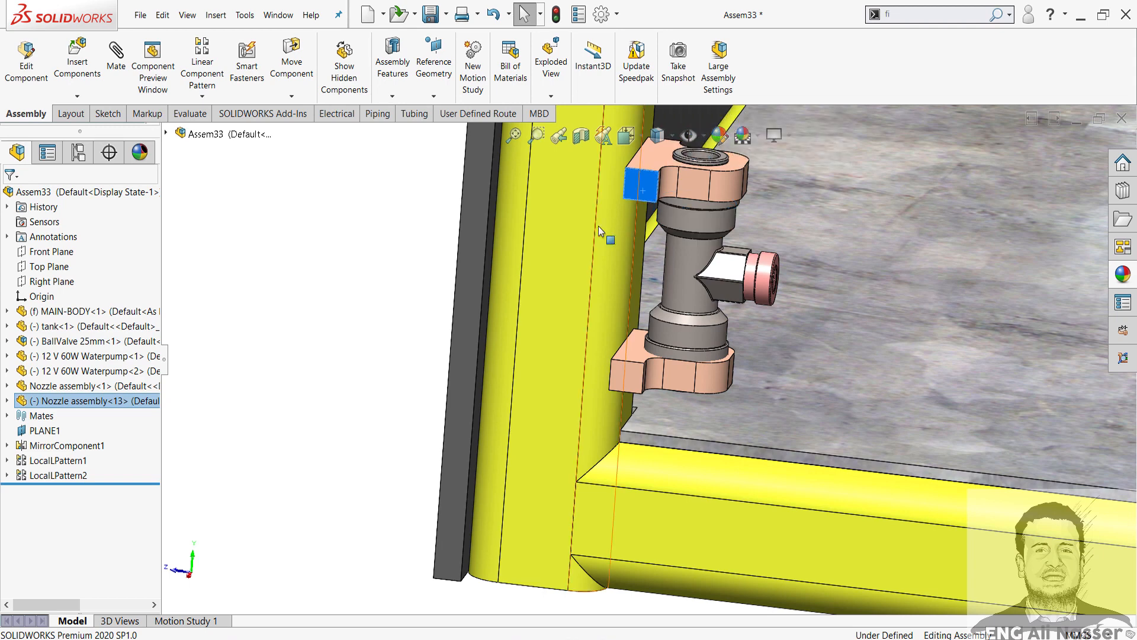
pyautogui.keyDown('ctrl'); pyautogui.click(577, 231); pyautogui.keyUp('ctrl')
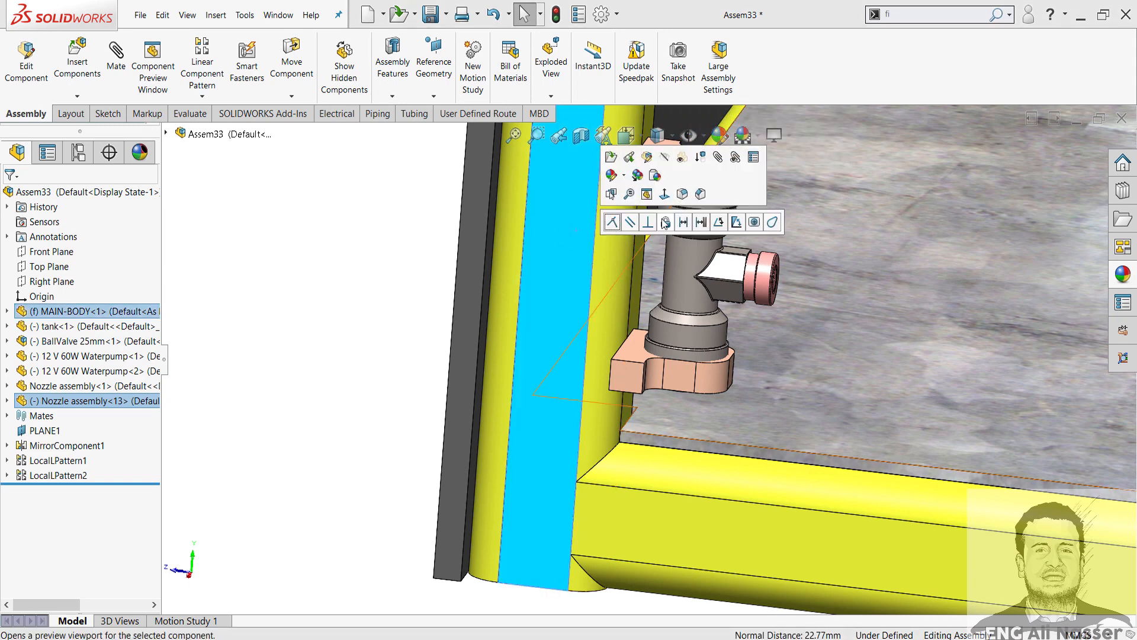
pyautogui.click(614, 221)
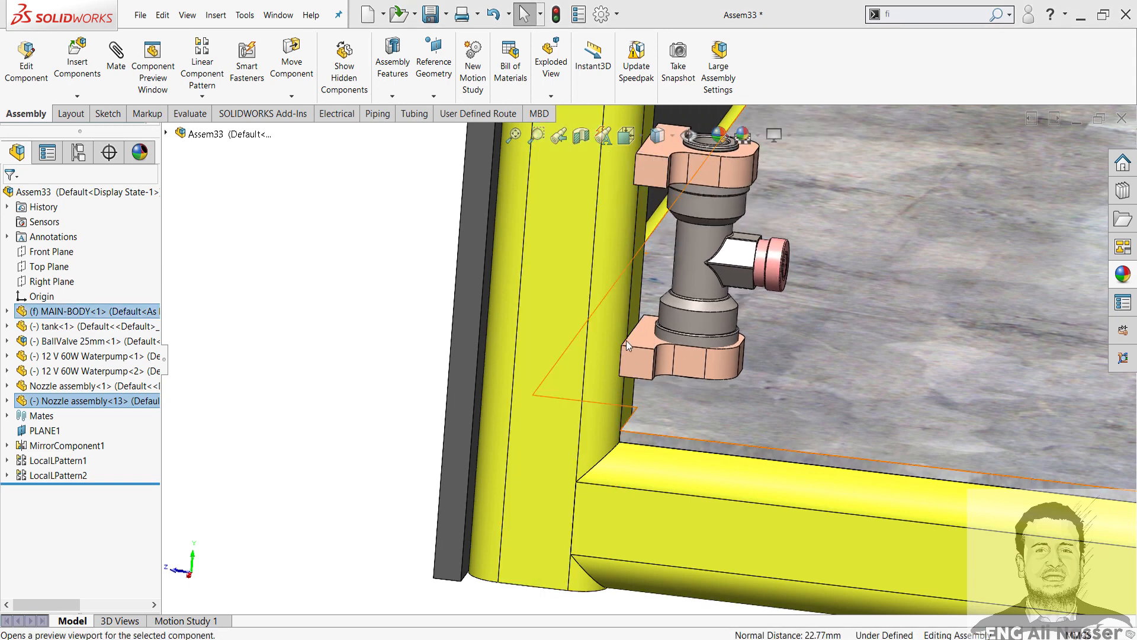
pyautogui.scroll(10, 609, 349)
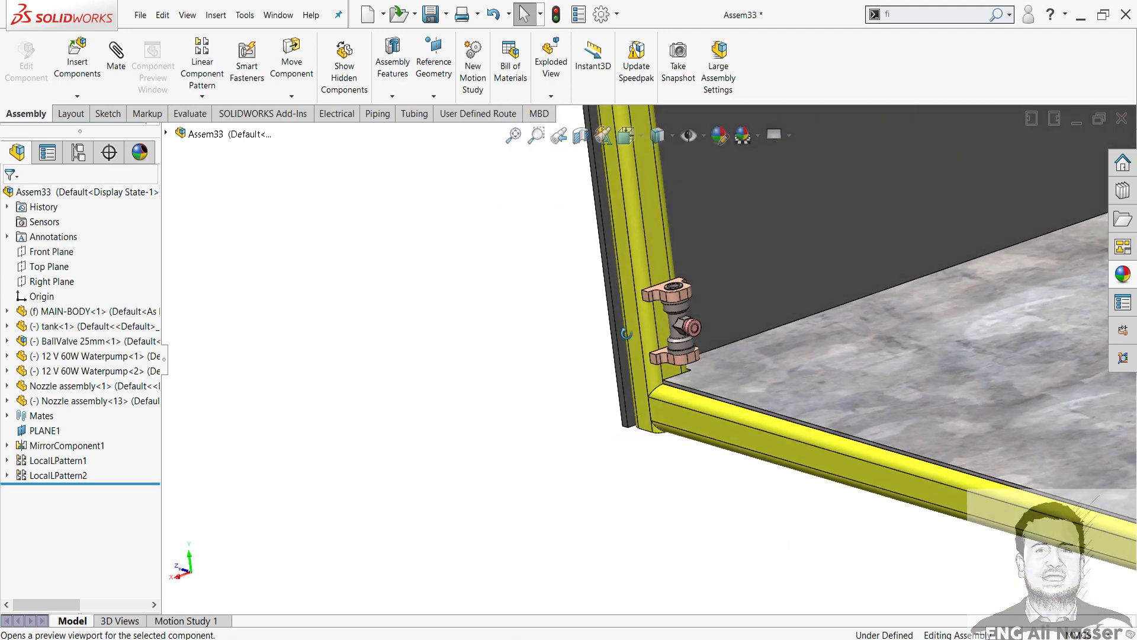
# Step: Move the upright nozzle assembly farther up along the corner post to a height between the floor and the middle side rail
pyautogui.scroll(7, 685, 336)
pyautogui.moveTo(681, 280); pyautogui.dragTo(663, 316, button='middle')
pyautogui.scroll(-1, 663, 315)
pyautogui.scroll(-3, 663, 315)
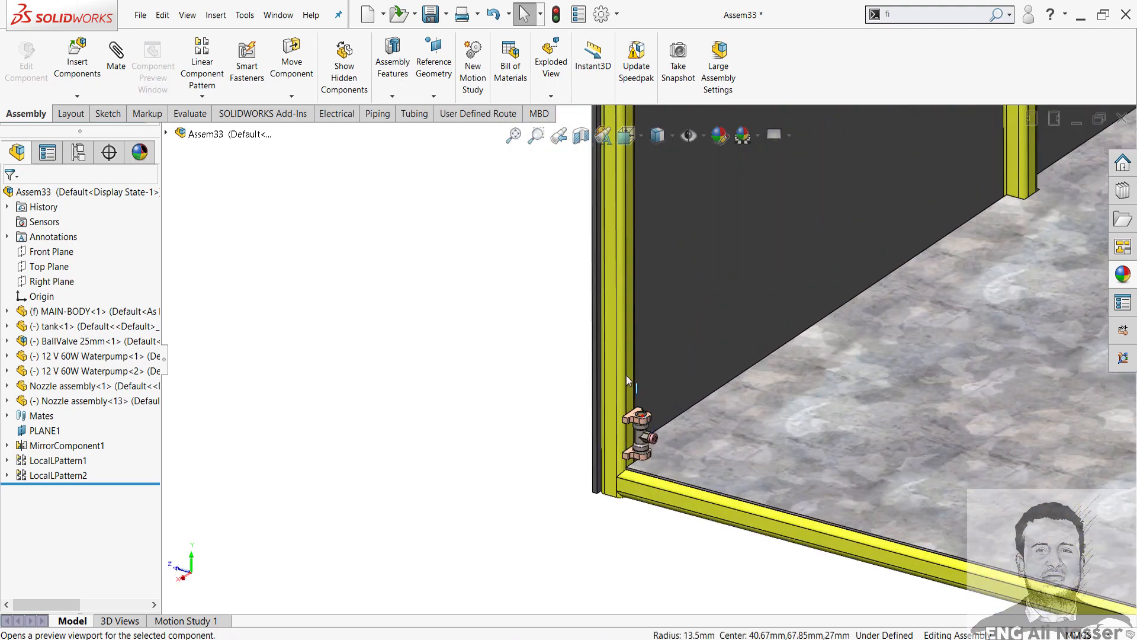
pyautogui.scroll(-5, 652, 436)
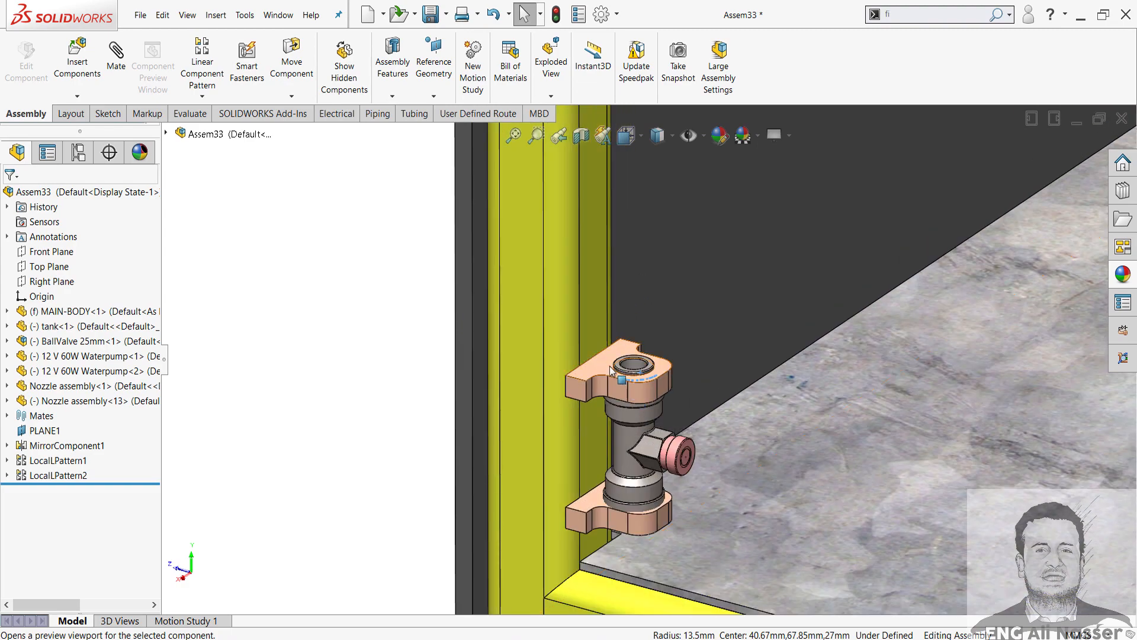
pyautogui.moveTo(622, 340); pyautogui.dragTo(596, 104)
pyautogui.scroll(6, 691, 228)
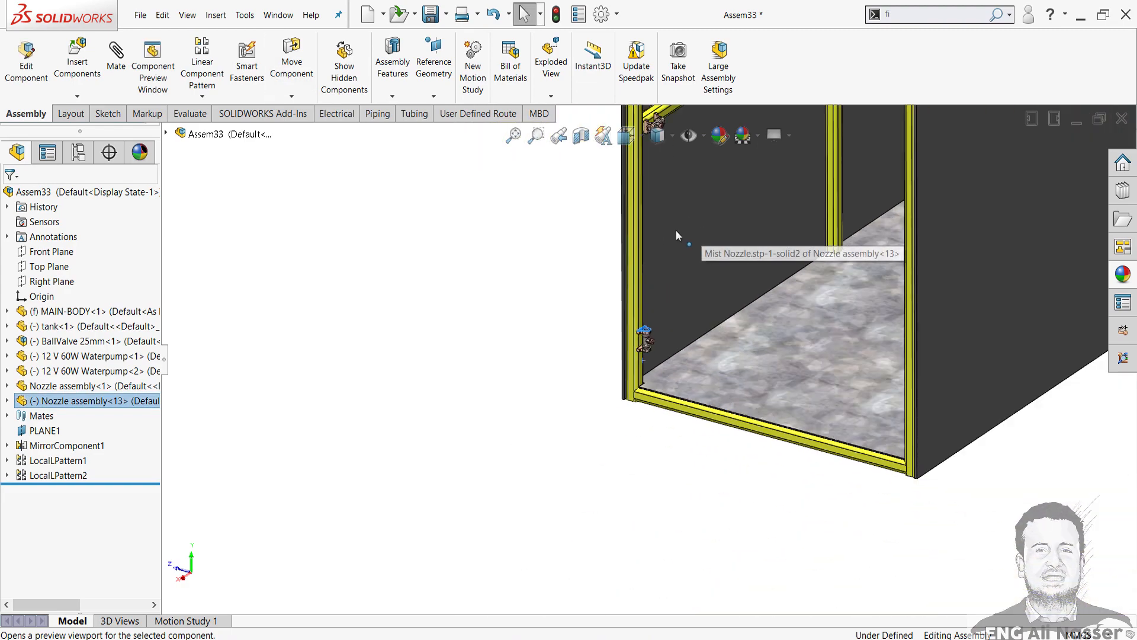
pyautogui.scroll(-3, 677, 237)
pyautogui.moveTo(620, 439); pyautogui.dragTo(632, 343)
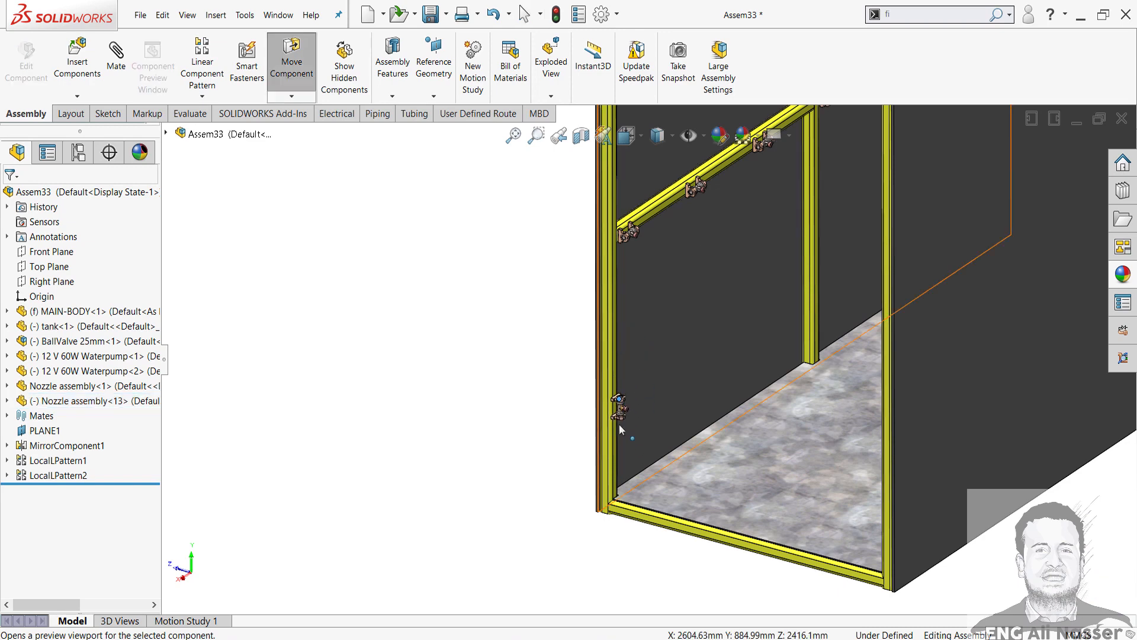
pyautogui.press('Escape')
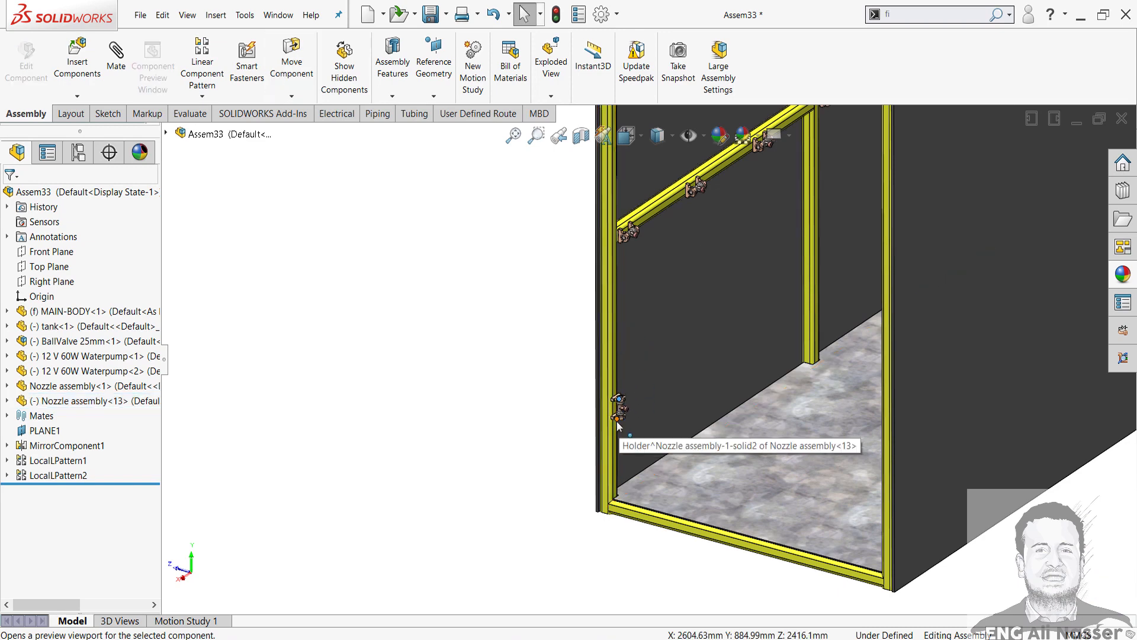
pyautogui.moveTo(618, 425); pyautogui.dragTo(570, 358, button='middle')
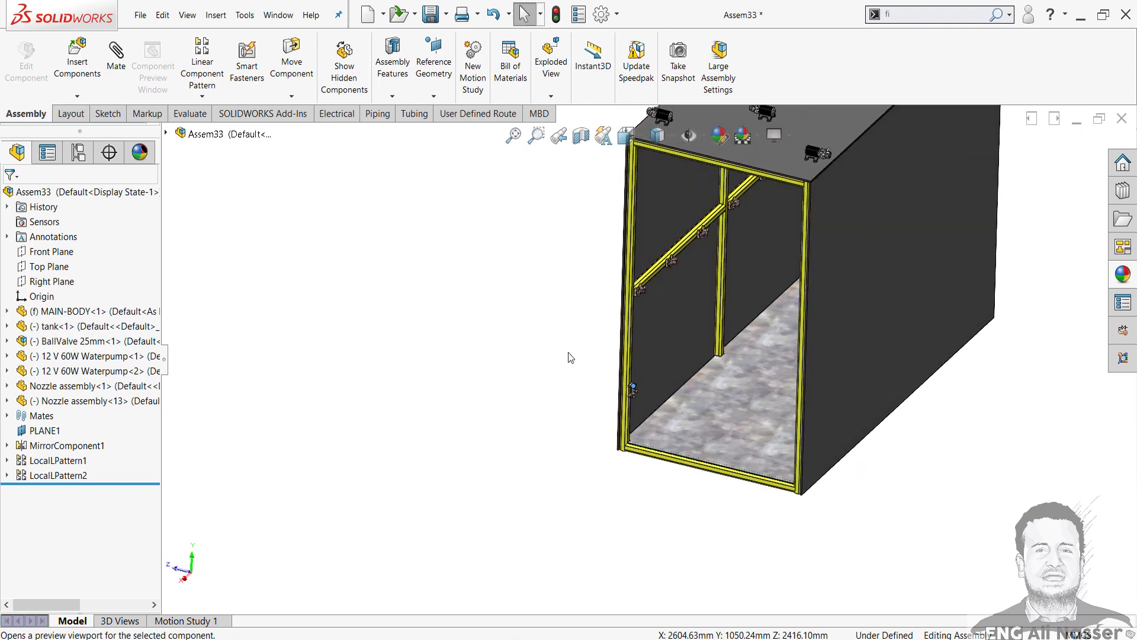
# Step: Start a linear component pattern along the middle side rail's lengthwise edge with a spacing of 1350 mm
pyautogui.click(202, 96)
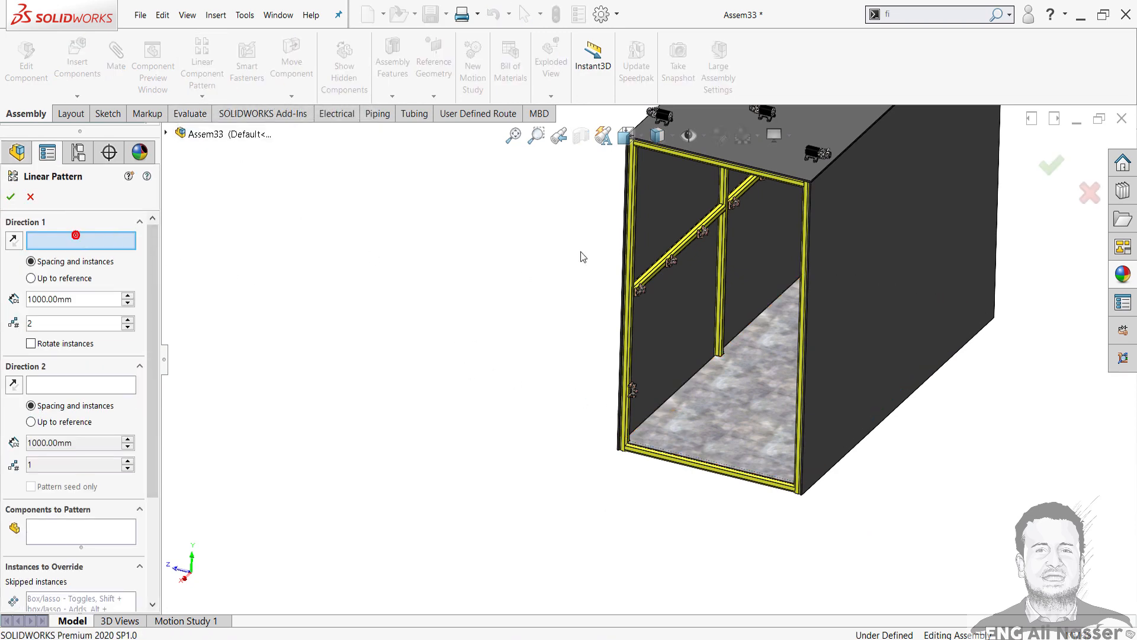
pyautogui.moveTo(581, 251)
pyautogui.mouseDown(button='middle')
pyautogui.moveTo(551, 221)
pyautogui.moveTo(589, 265)
pyautogui.mouseUp(button='middle')
pyautogui.scroll(-6, 701, 247)
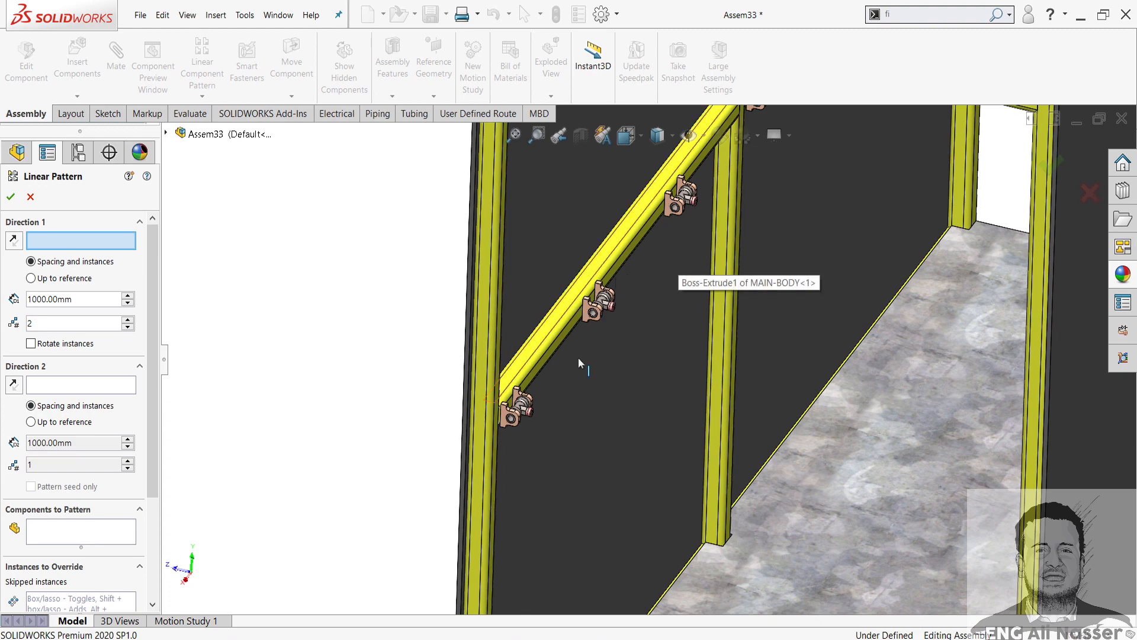
pyautogui.scroll(-3, 568, 358)
pyautogui.click(564, 318)
pyautogui.scroll(3, 641, 392)
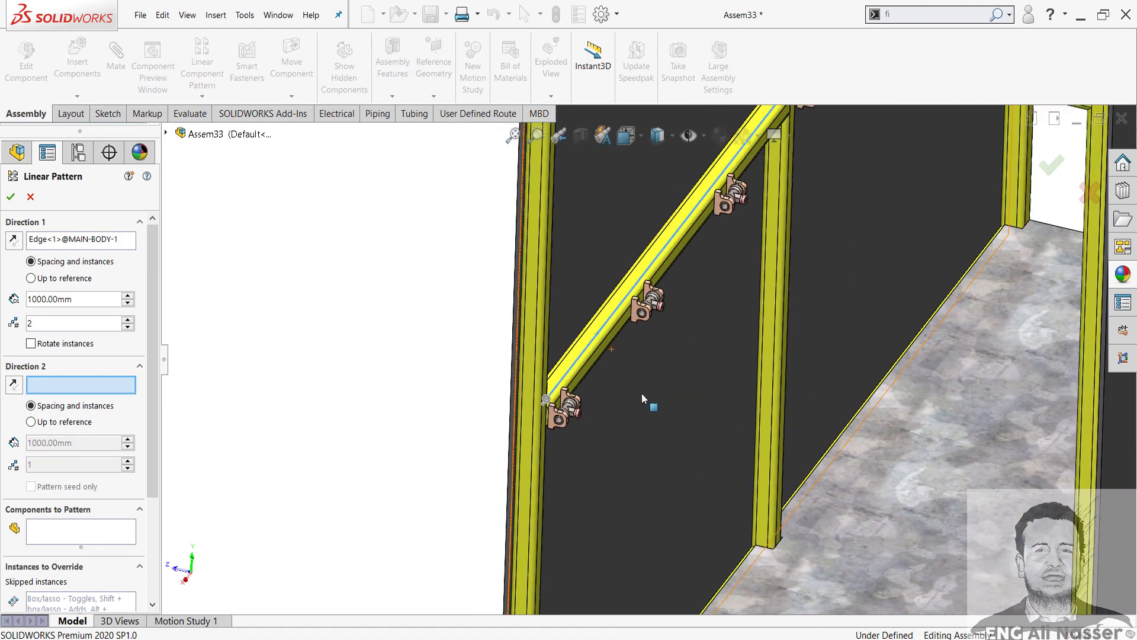
pyautogui.scroll(5, 642, 393)
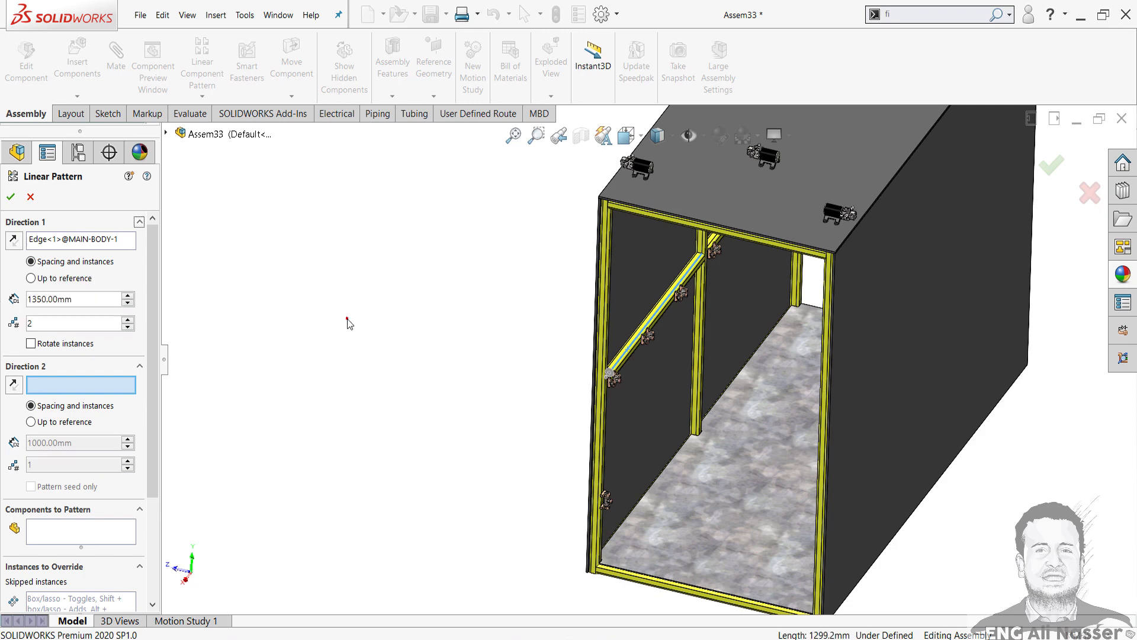
pyautogui.scroll(5, 613, 523)
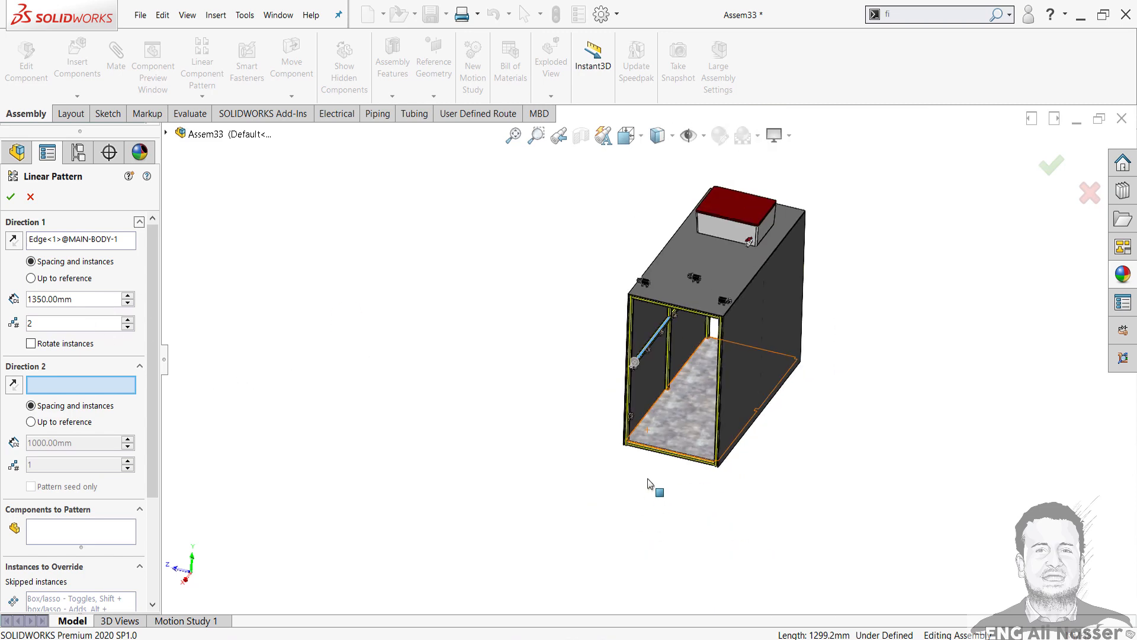
pyautogui.moveTo(652, 485); pyautogui.dragTo(639, 445, button='middle')
pyautogui.scroll(-5, 654, 392)
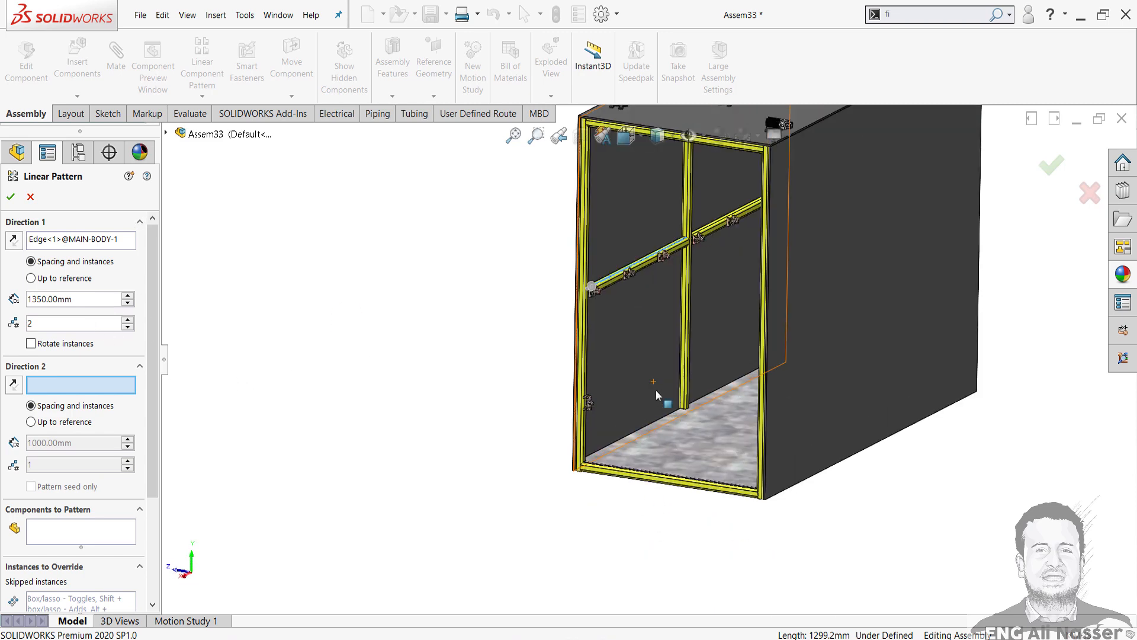
# Step: Set the pattern to 3 instances, choose the upright nozzle assembly on the corner post as the component, and create it
pyautogui.click(128, 319)
pyautogui.click(84, 535)
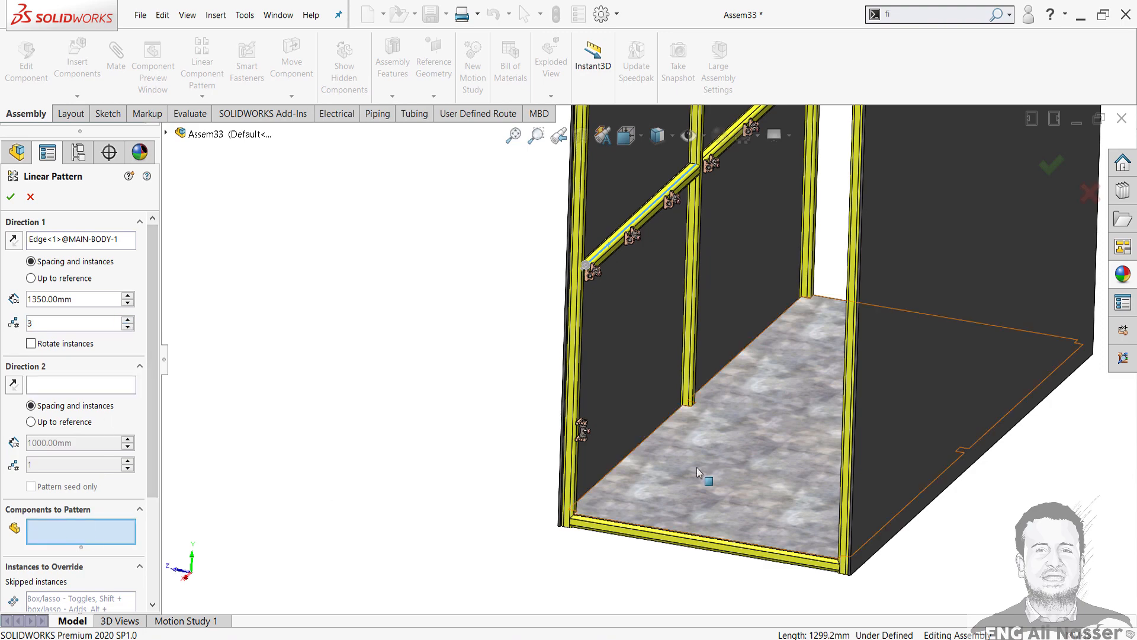
pyautogui.scroll(-5, 697, 467)
pyautogui.click(589, 355)
pyautogui.scroll(2, 694, 340)
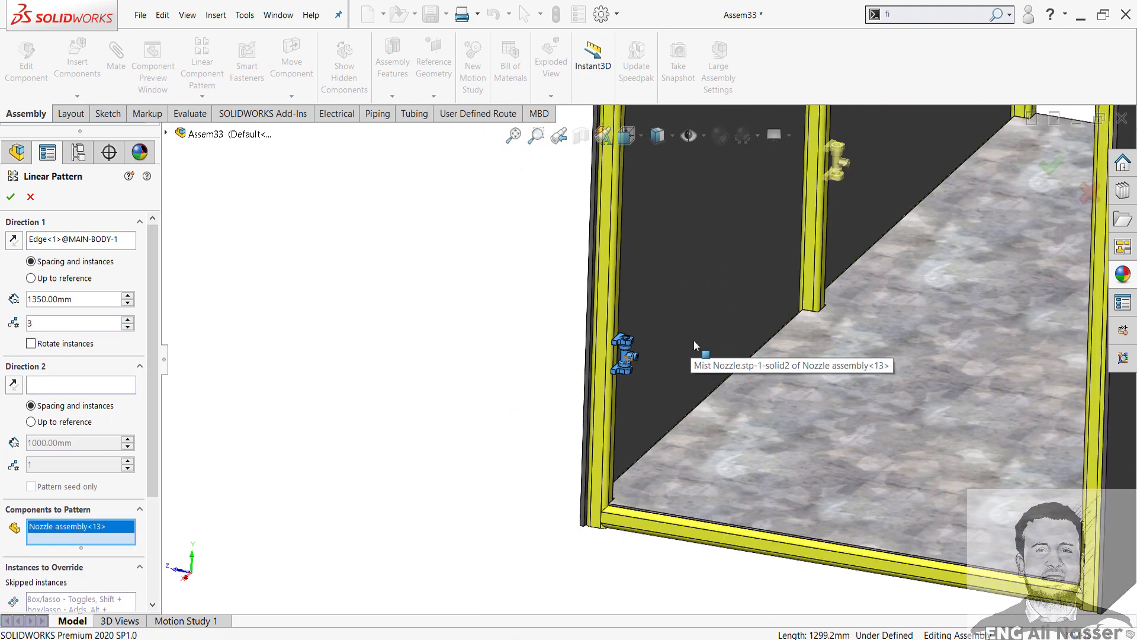
pyautogui.scroll(4, 695, 340)
pyautogui.scroll(-2, 750, 260)
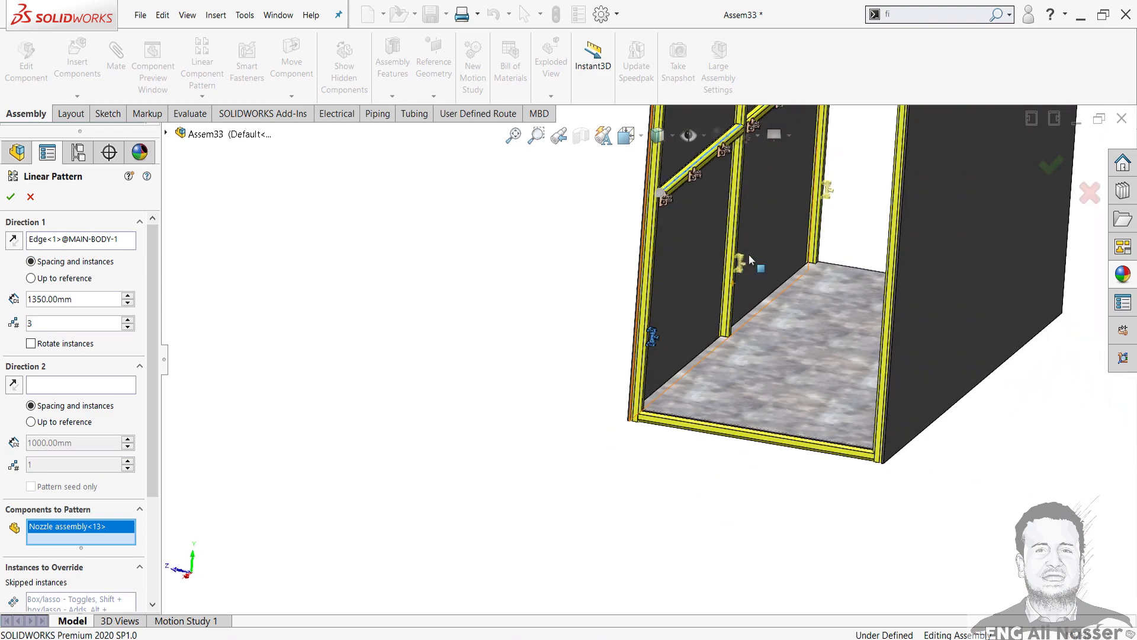
pyautogui.scroll(2, 749, 259)
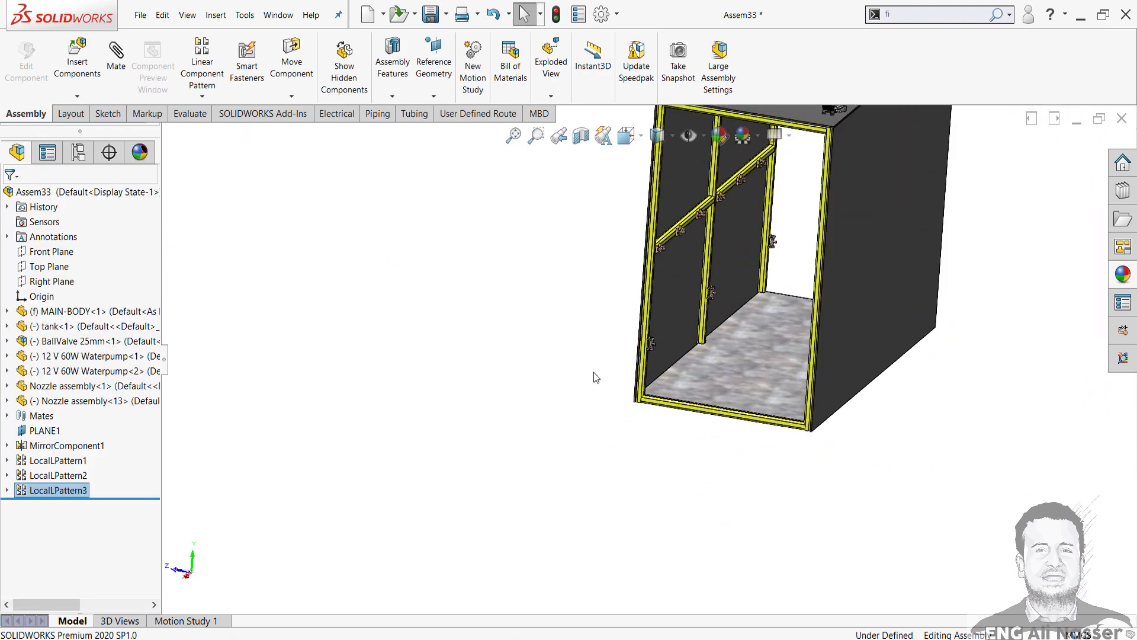
# Step: Set up Mirror Components about PLANE1 with the nozzle assemblies from all three local linear patterns as the components to mirror
pyautogui.scroll(1, 639, 369)
pyautogui.scroll(-2, 750, 273)
pyautogui.moveTo(749, 275); pyautogui.dragTo(717, 222, button='middle')
pyautogui.click(202, 96)
pyautogui.click(245, 207)
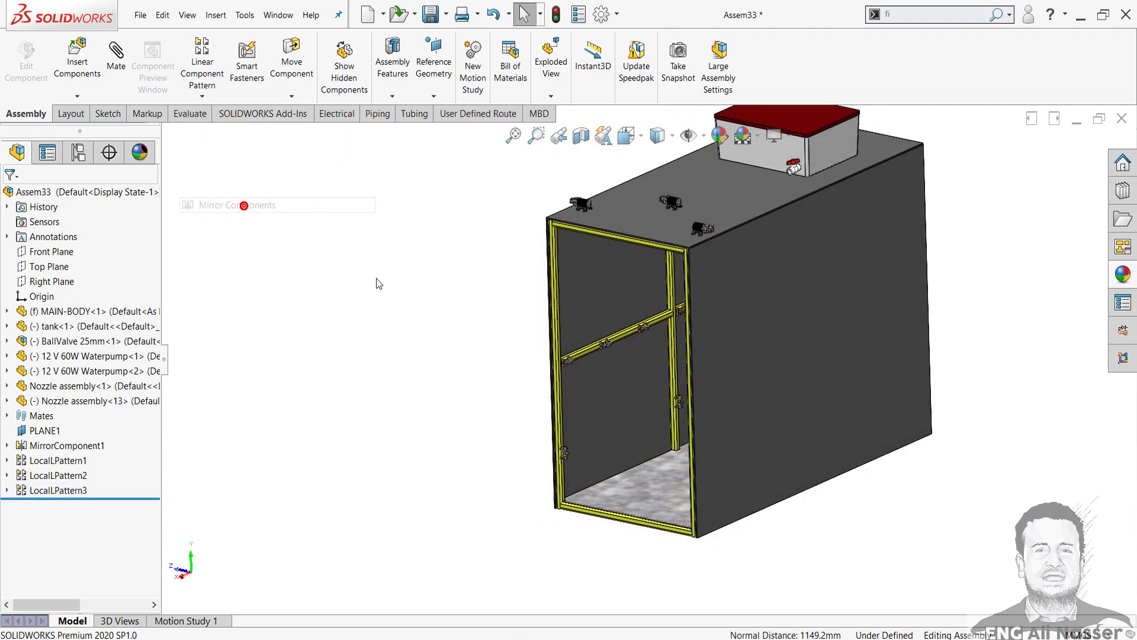
pyautogui.click(166, 134)
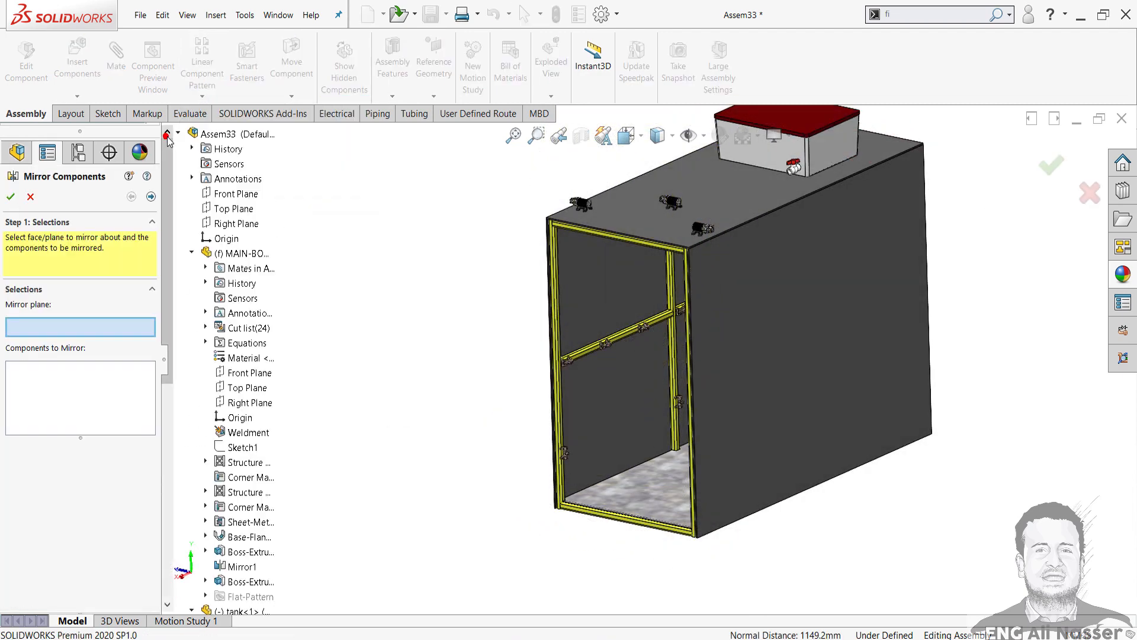
pyautogui.scroll(-4, 265, 456)
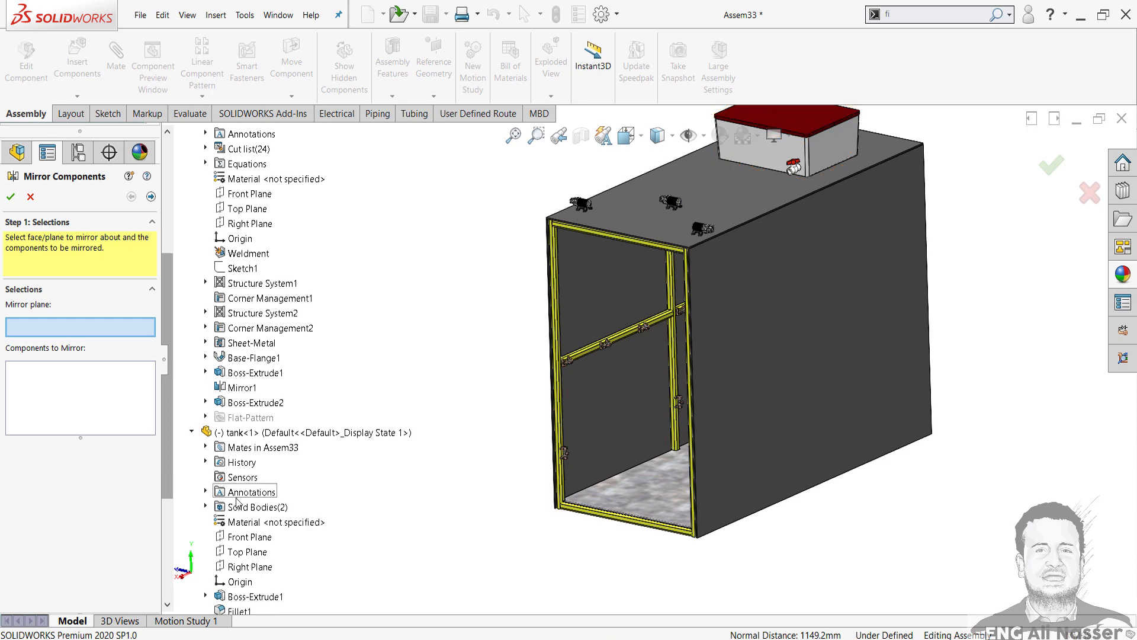
pyautogui.scroll(-5, 237, 501)
pyautogui.click(228, 537)
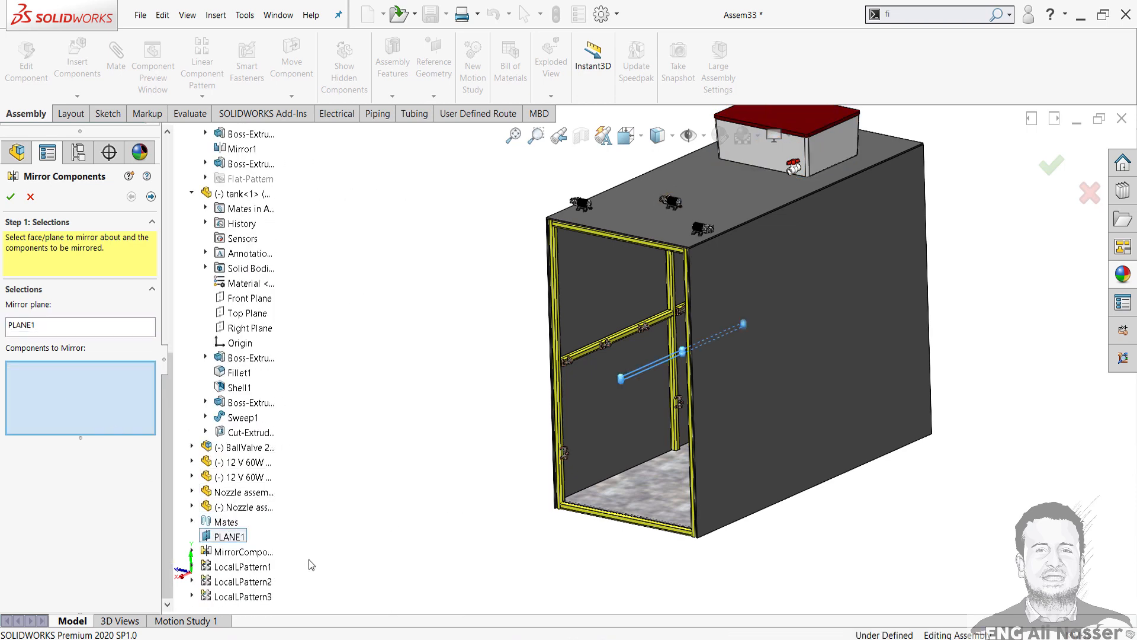
pyautogui.click(262, 598)
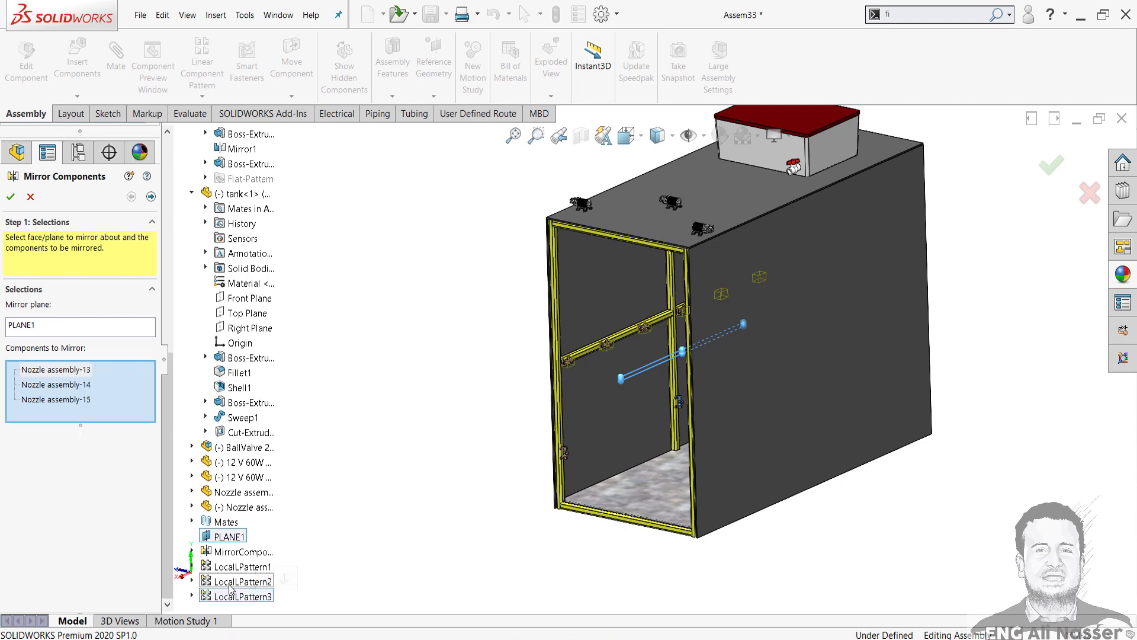
pyautogui.click(231, 588)
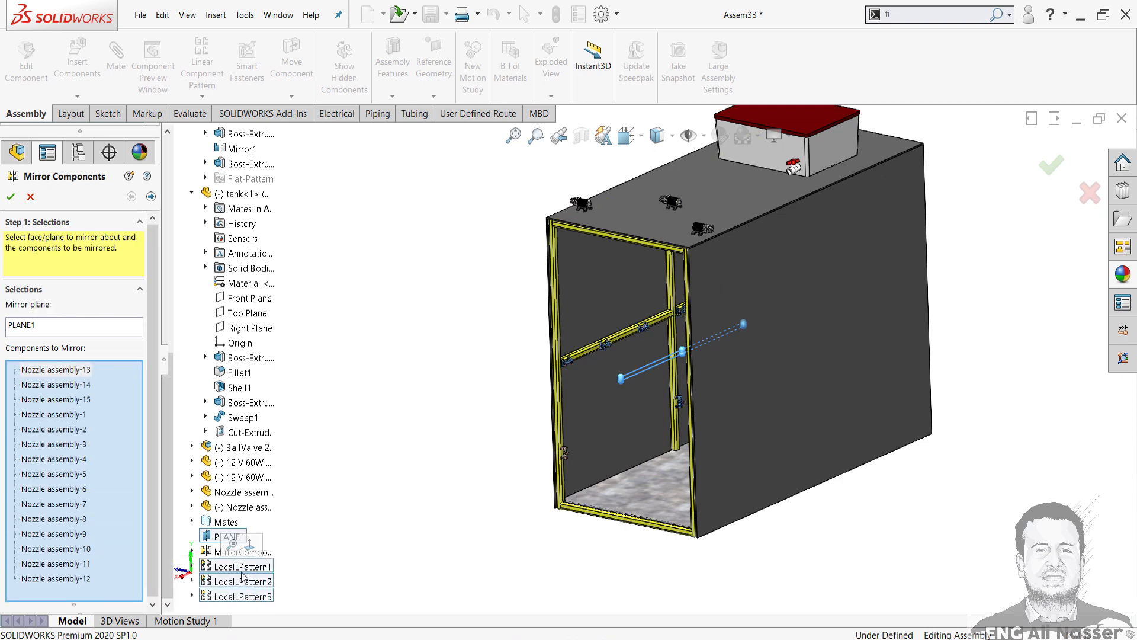
# Step: Preview the second orientation for the mirrored nozzle assemblies, return to the first orientation, and complete the mirror
pyautogui.click(151, 196)
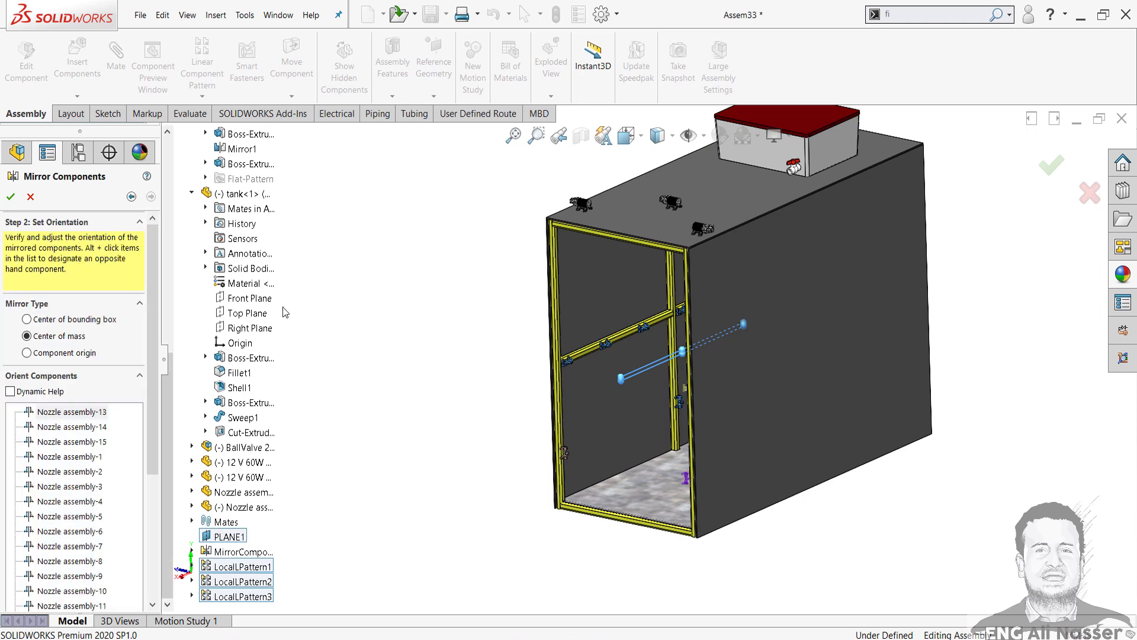
pyautogui.moveTo(606, 408); pyautogui.dragTo(612, 381, button='middle')
pyautogui.scroll(-5, 150, 378)
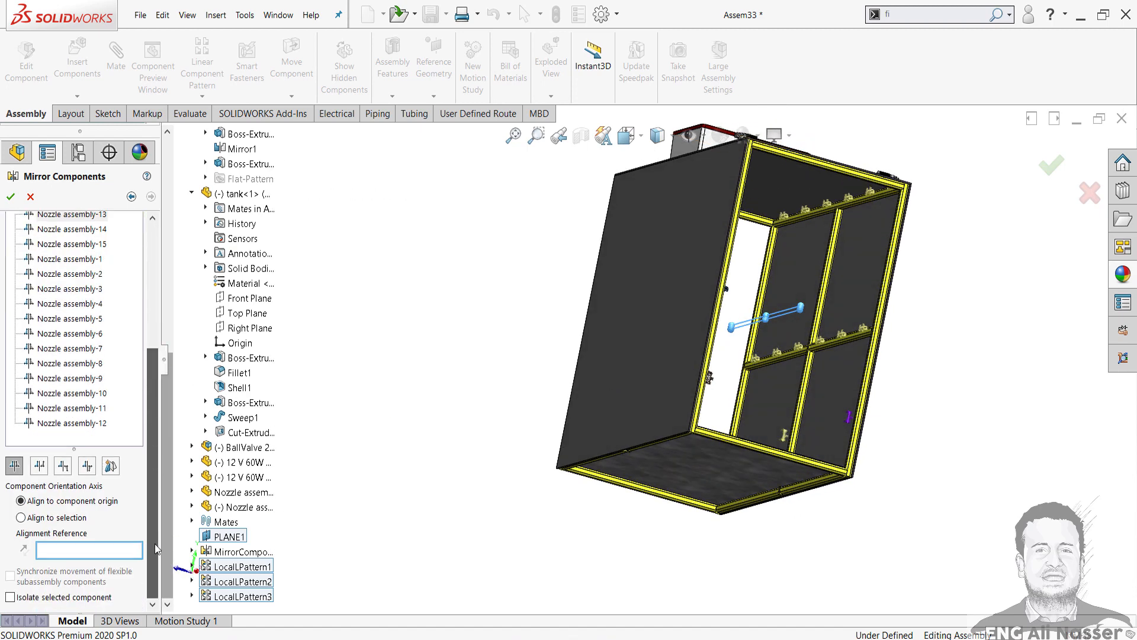
pyautogui.click(39, 466)
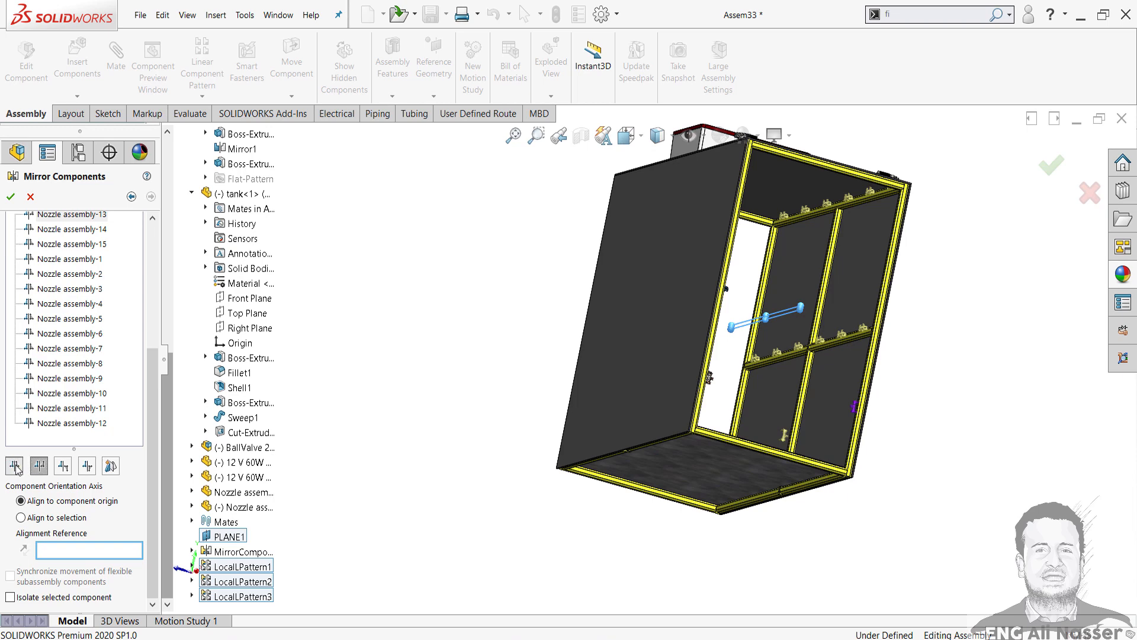
pyautogui.moveTo(535, 409); pyautogui.dragTo(504, 445, button='middle')
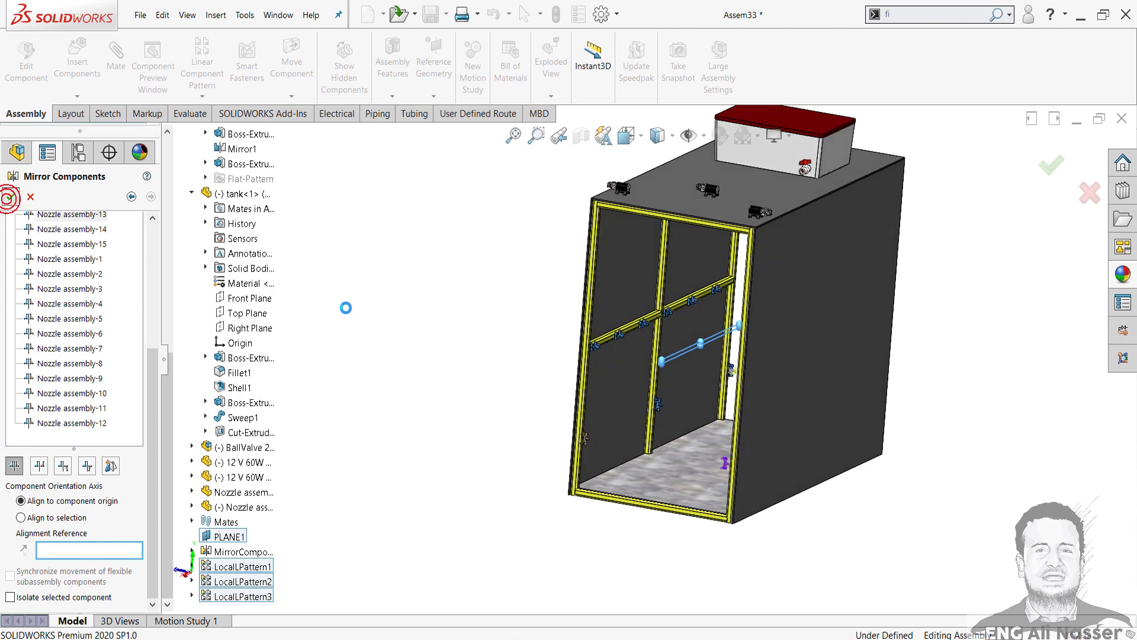
# Step: Place another copy of the nozzle assembly in empty space beside the chamber's open end
pyautogui.moveTo(822, 238); pyautogui.dragTo(785, 173, button='middle')
pyautogui.scroll(-7, 785, 173)
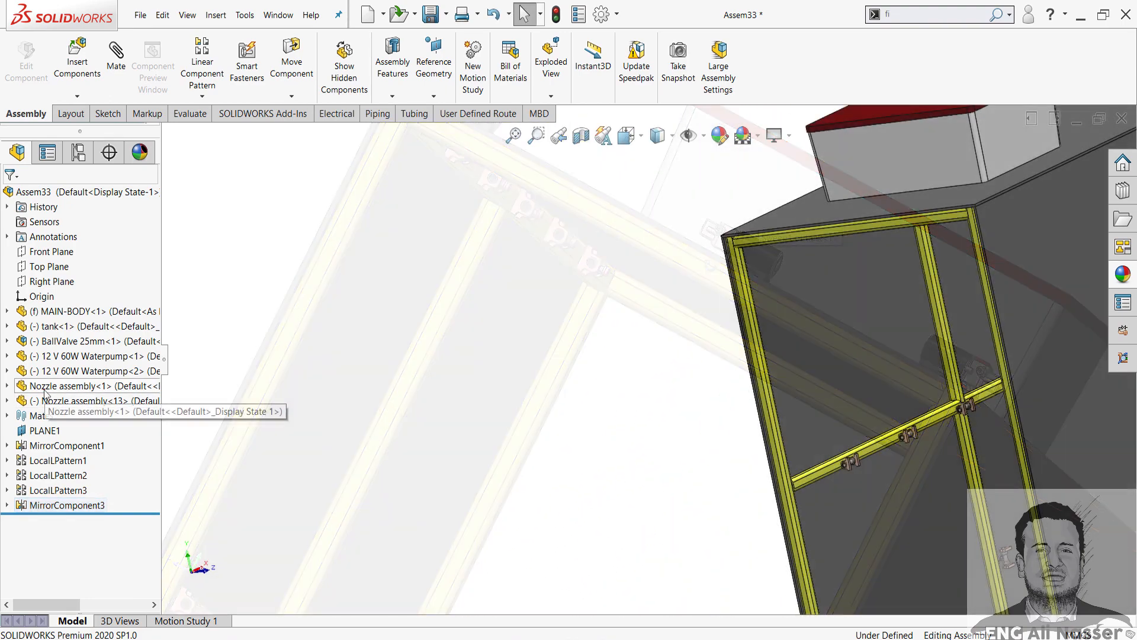
pyautogui.keyDown('ctrl'); pyautogui.moveTo(43, 388); pyautogui.dragTo(578, 484); pyautogui.keyUp('ctrl')
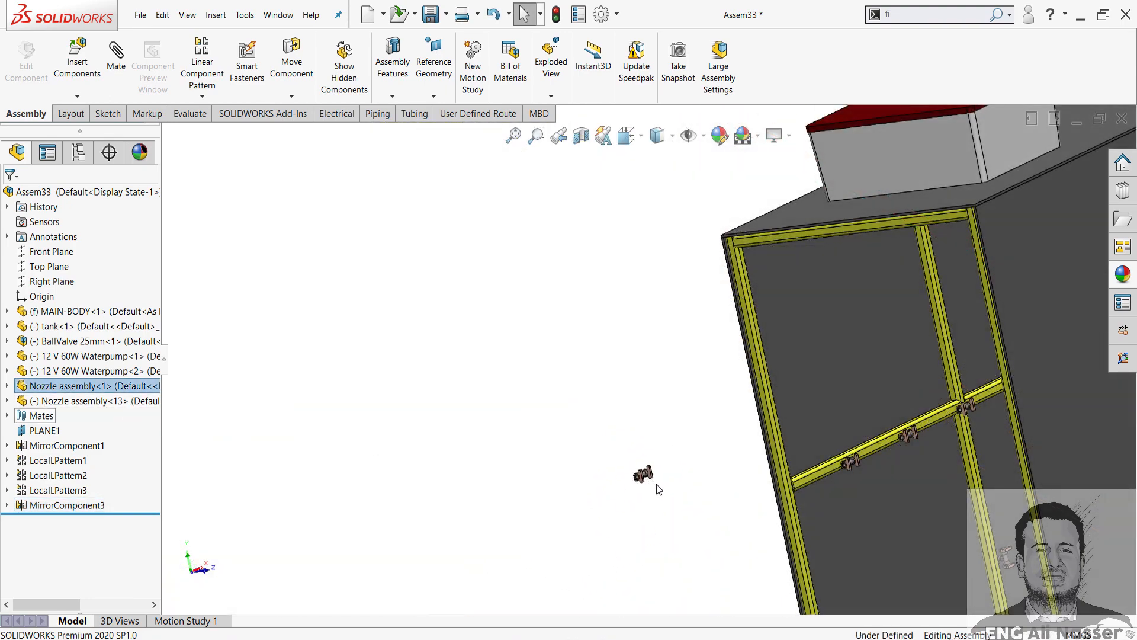
pyautogui.keyDown('ctrl'); pyautogui.moveTo(656, 485); pyautogui.dragTo(656, 484); pyautogui.keyUp('ctrl')
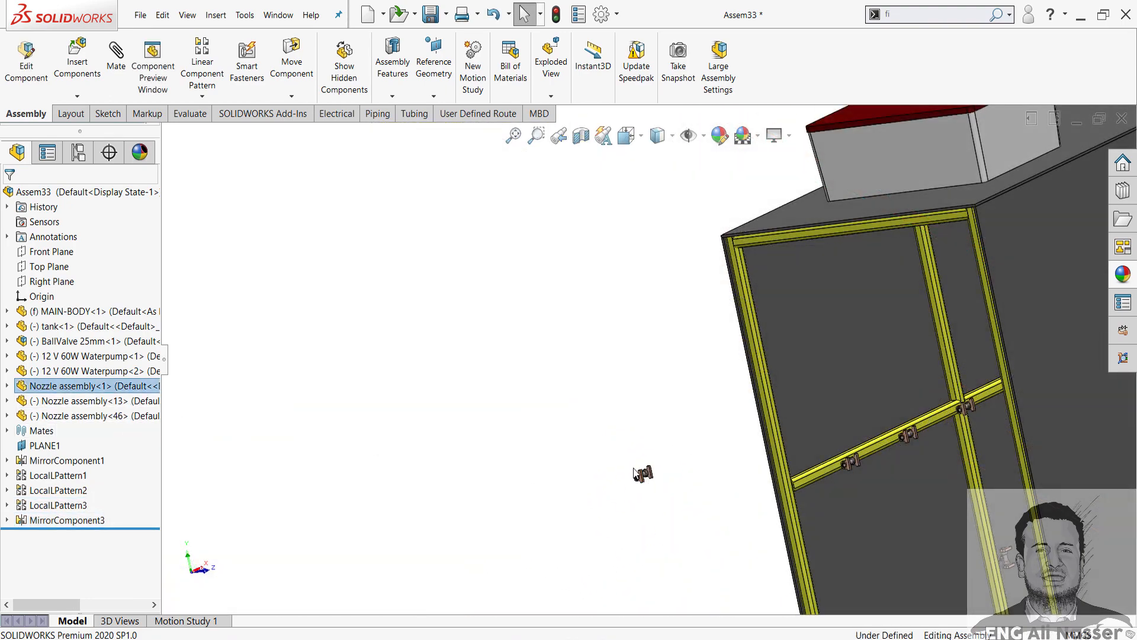
# Step: Mate the new nozzle assembly's flat holder face coincident with the face of the top cross rail at the chamber's open end
pyautogui.scroll(-10, 652, 473)
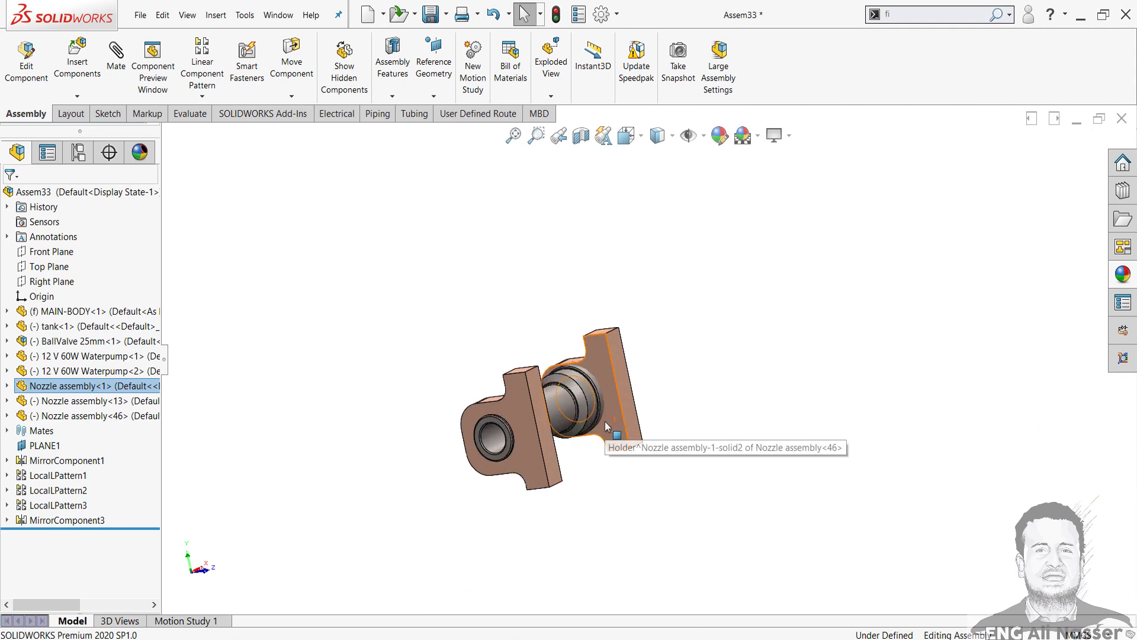
pyautogui.scroll(-5, 605, 421)
pyautogui.click(302, 170)
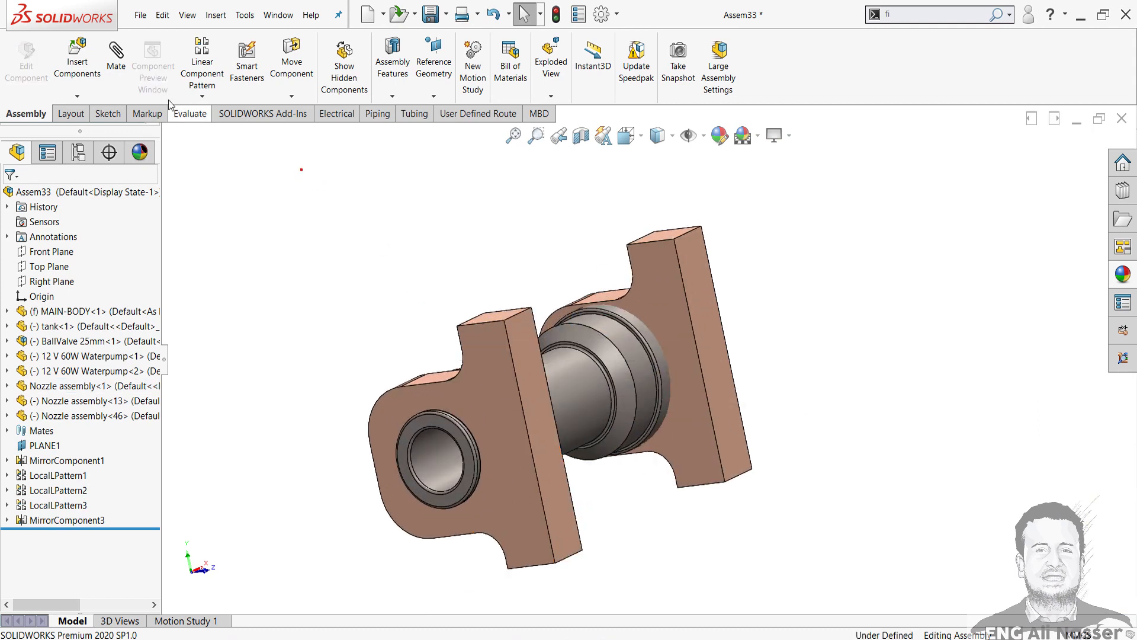
pyautogui.click(531, 369)
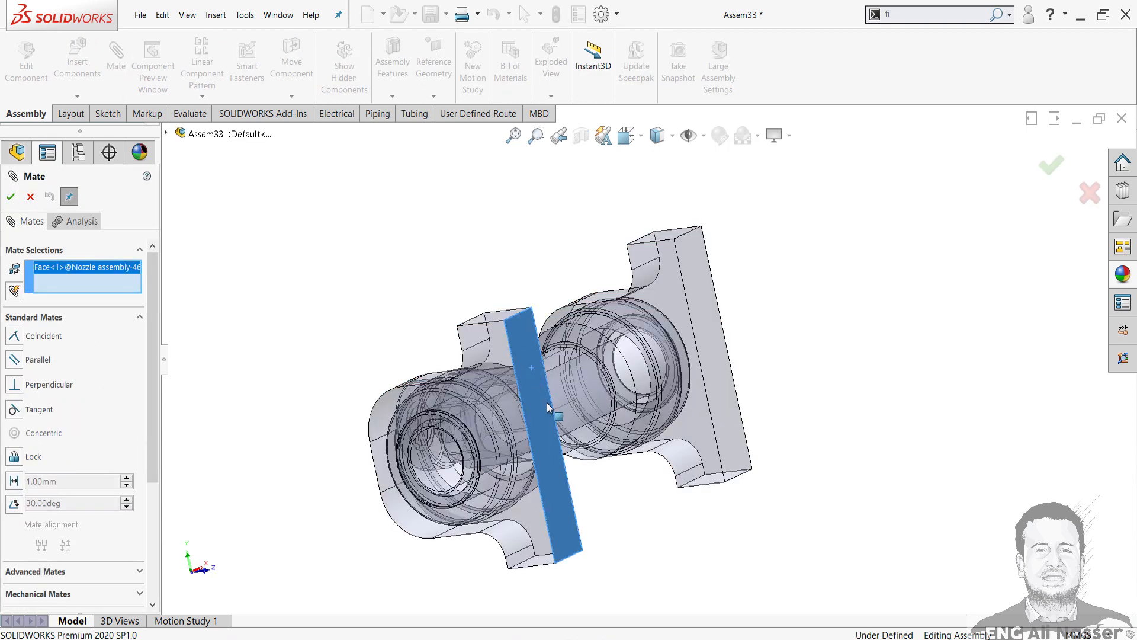
pyautogui.scroll(15, 754, 364)
pyautogui.moveTo(768, 264); pyautogui.dragTo(735, 54, button='middle')
pyautogui.scroll(-10, 638, 296)
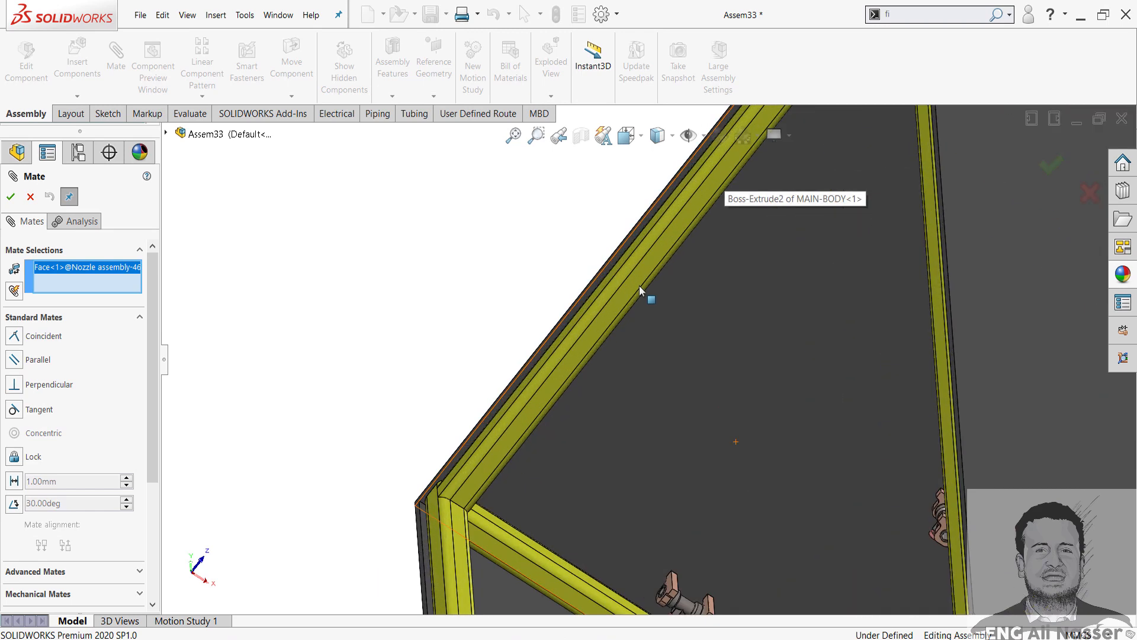
pyautogui.click(638, 281)
pyautogui.click(651, 323)
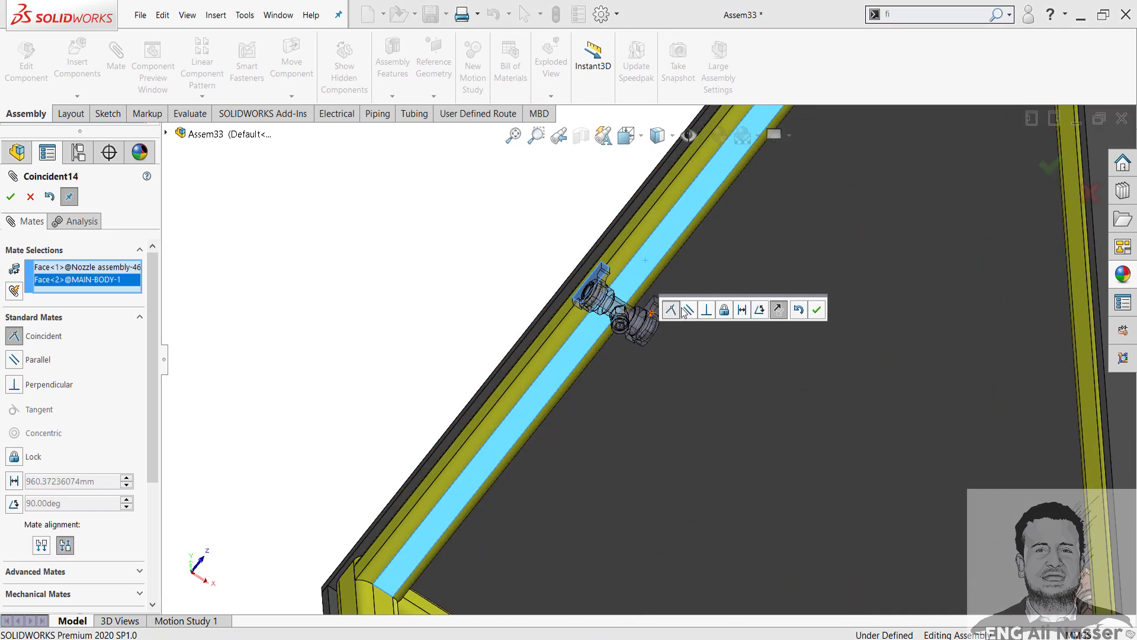
pyautogui.click(817, 309)
pyautogui.scroll(-8, 595, 308)
pyautogui.moveTo(595, 309); pyautogui.dragTo(645, 282, button='middle')
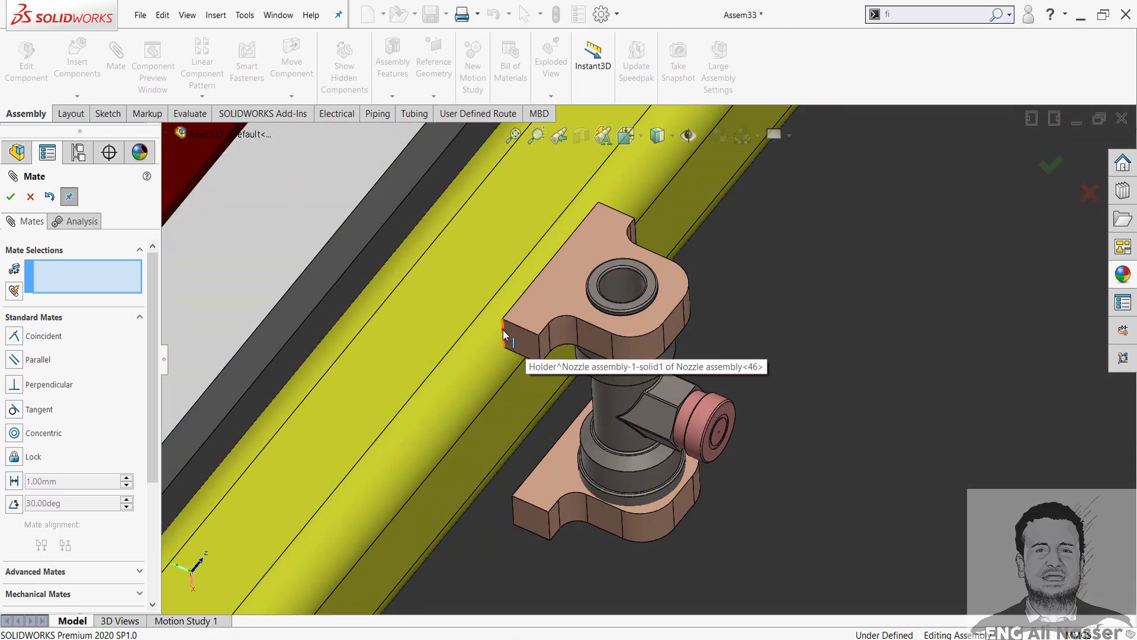
# Step: Mate the nozzle holder's narrow end face coincident with the adjacent long face of the top cross rail, with the mate alignment flipped
pyautogui.moveTo(502, 330); pyautogui.dragTo(517, 345)
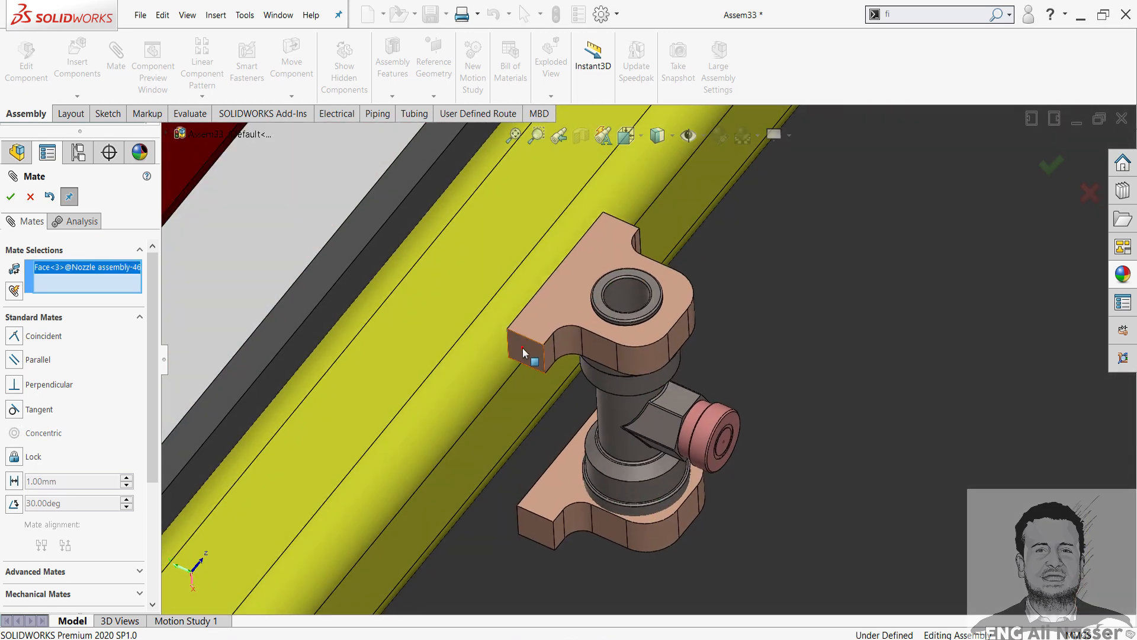
pyautogui.click(507, 250)
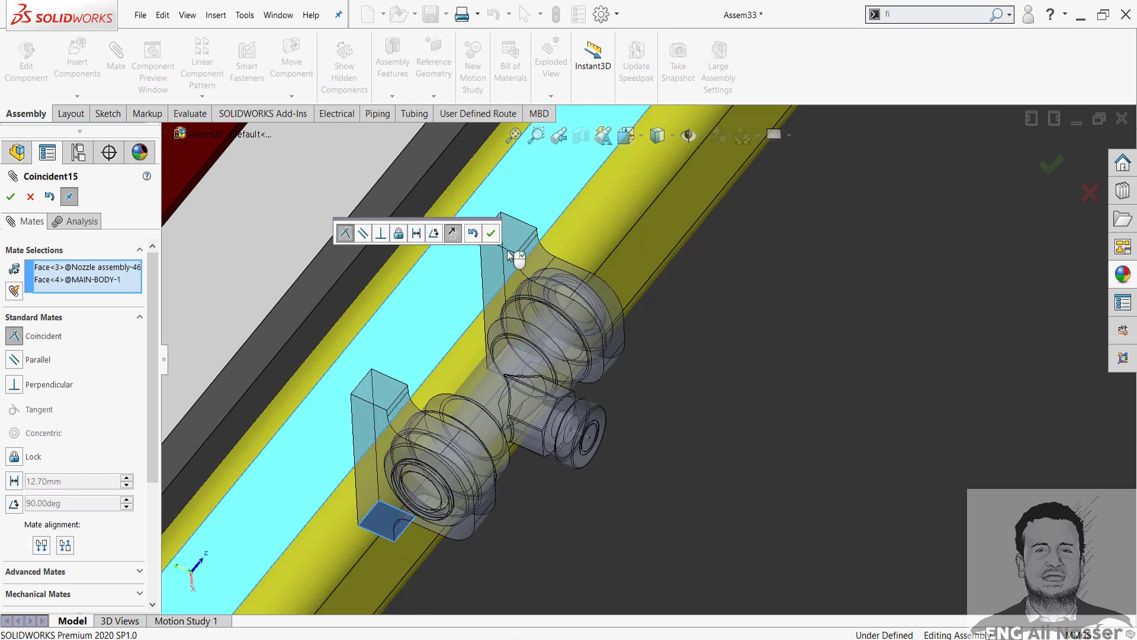
pyautogui.click(453, 234)
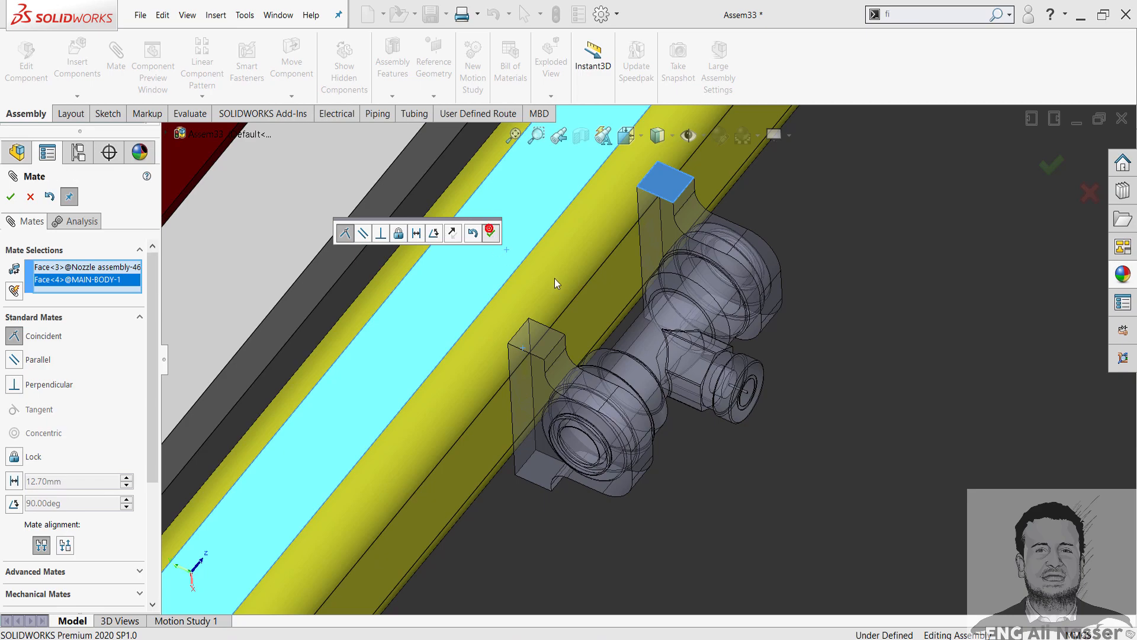
# Step: Slide the mated nozzle assembly along the top cross rail to about the rail's middle
pyautogui.scroll(6, 678, 239)
pyautogui.moveTo(649, 291); pyautogui.dragTo(729, 370, button='middle')
pyautogui.scroll(5, 699, 364)
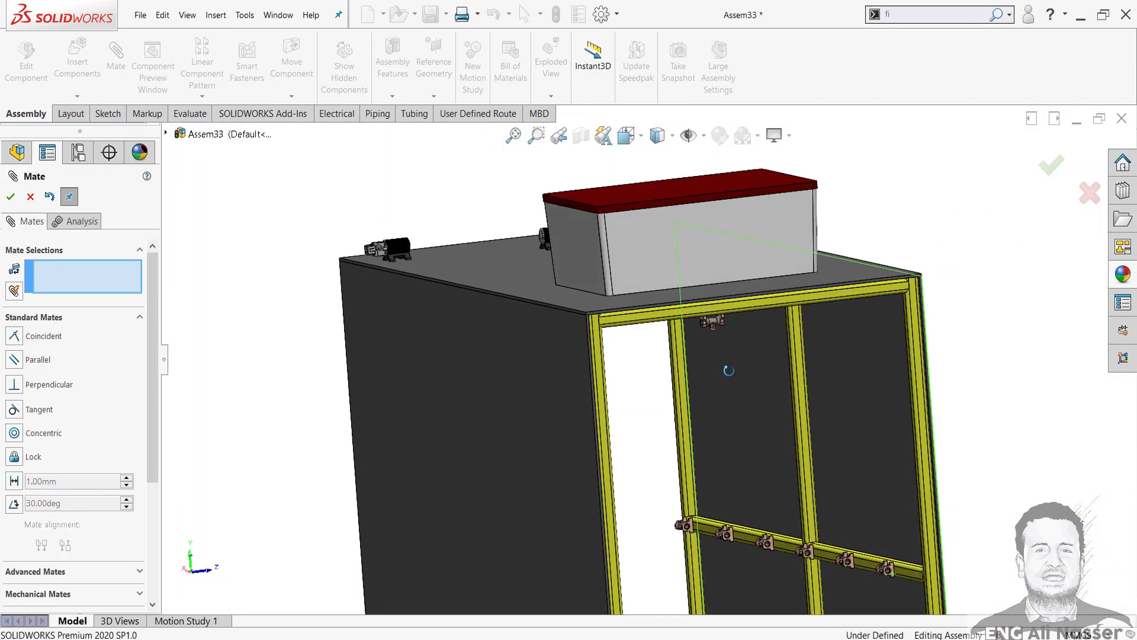
pyautogui.scroll(-5, 729, 370)
pyautogui.moveTo(692, 331); pyautogui.dragTo(813, 315)
pyautogui.scroll(5, 693, 373)
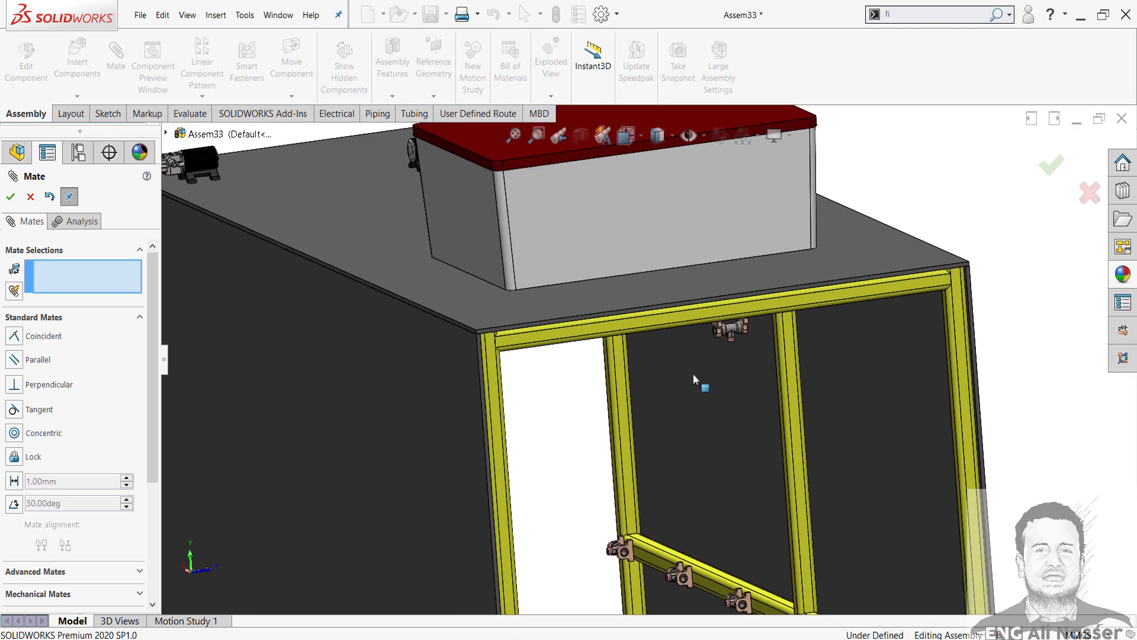
# Step: Examine from several sides how the nozzle assembly sits against the top cross rail
pyautogui.moveTo(693, 373)
pyautogui.mouseDown(button='middle')
pyautogui.moveTo(655, 373)
pyautogui.moveTo(681, 385)
pyautogui.mouseUp(button='middle')
pyautogui.scroll(-4, 682, 379)
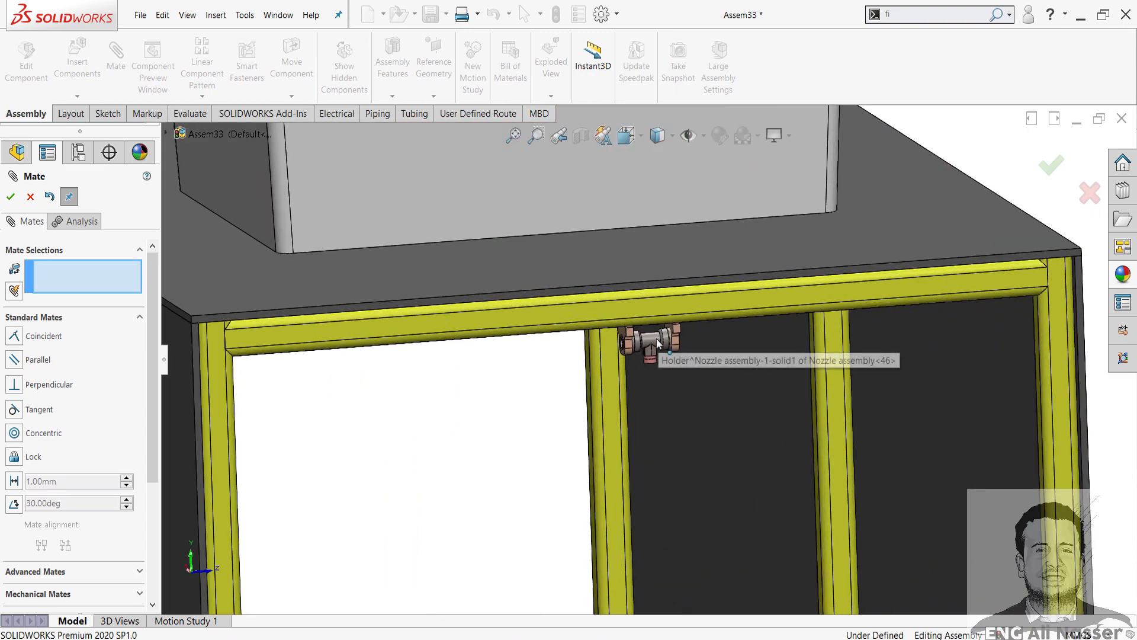
pyautogui.moveTo(658, 343); pyautogui.dragTo(658, 300, button='middle')
pyautogui.scroll(3, 660, 377)
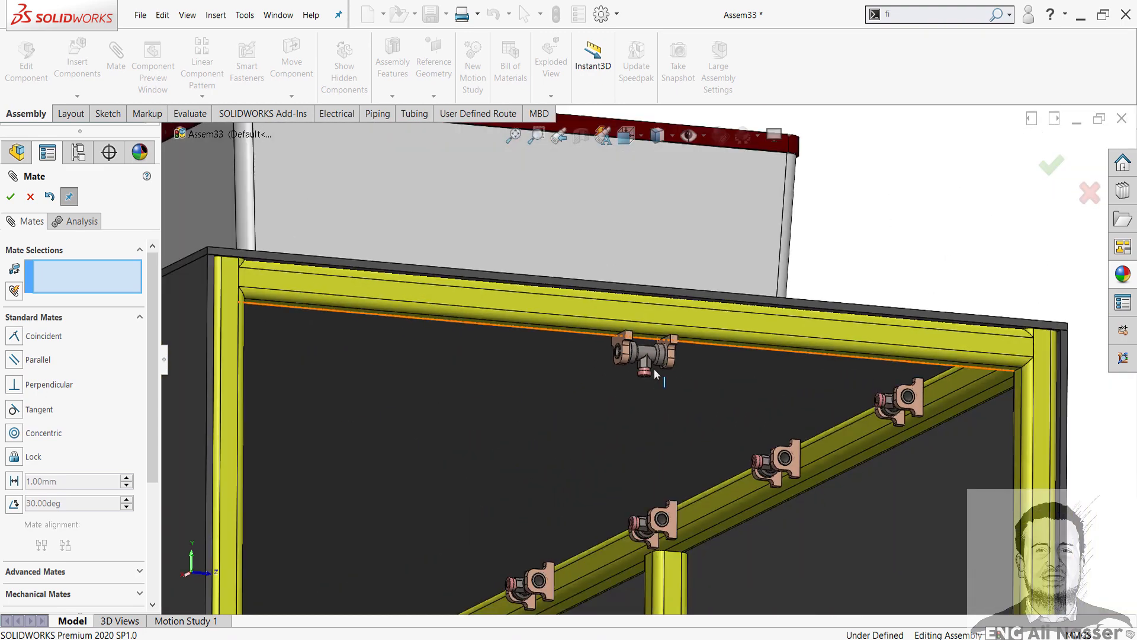
pyautogui.moveTo(660, 377); pyautogui.dragTo(447, 265, button='middle')
pyautogui.scroll(3, 676, 233)
pyautogui.scroll(-4, 639, 178)
pyautogui.scroll(-4, 690, 255)
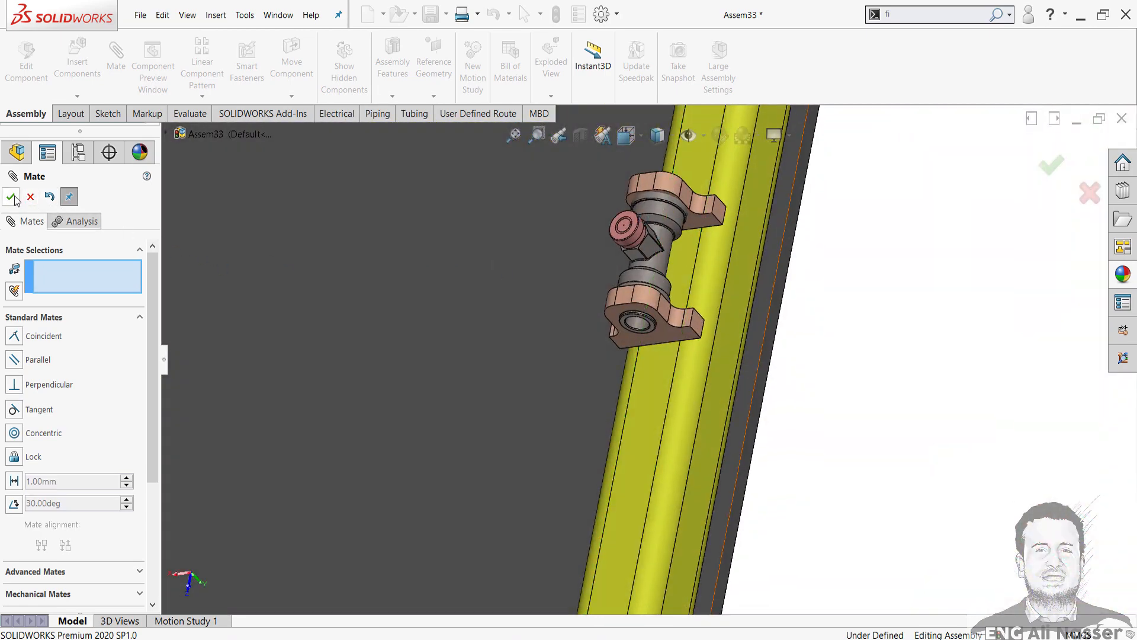
# Step: Finish mating and place another copy of the top rail's nozzle assembly in empty space beside the rail
pyautogui.press('Escape')
pyautogui.keyDown('ctrl'); pyautogui.moveTo(642, 296); pyautogui.dragTo(921, 339); pyautogui.keyUp('ctrl')
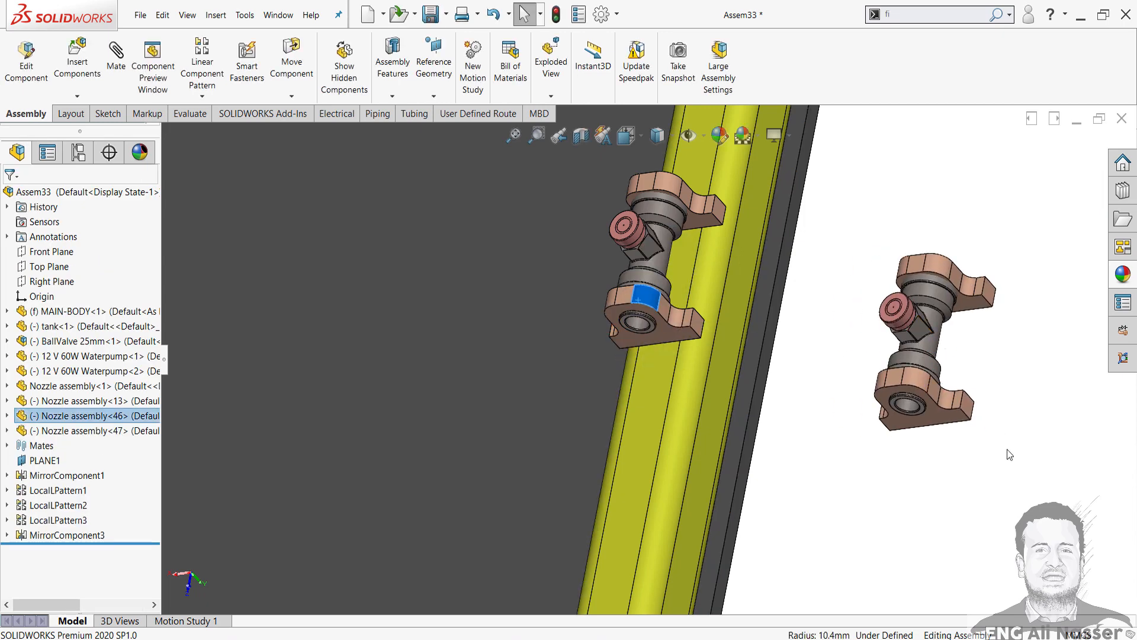
pyautogui.moveTo(932, 414); pyautogui.dragTo(922, 360, button='middle')
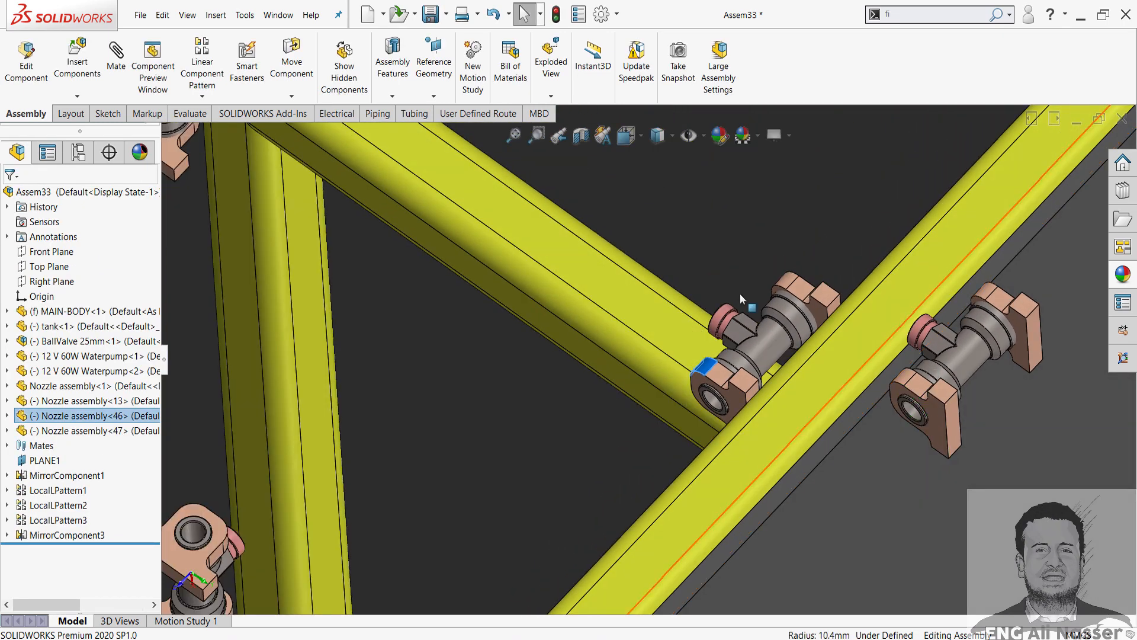
pyautogui.click(116, 56)
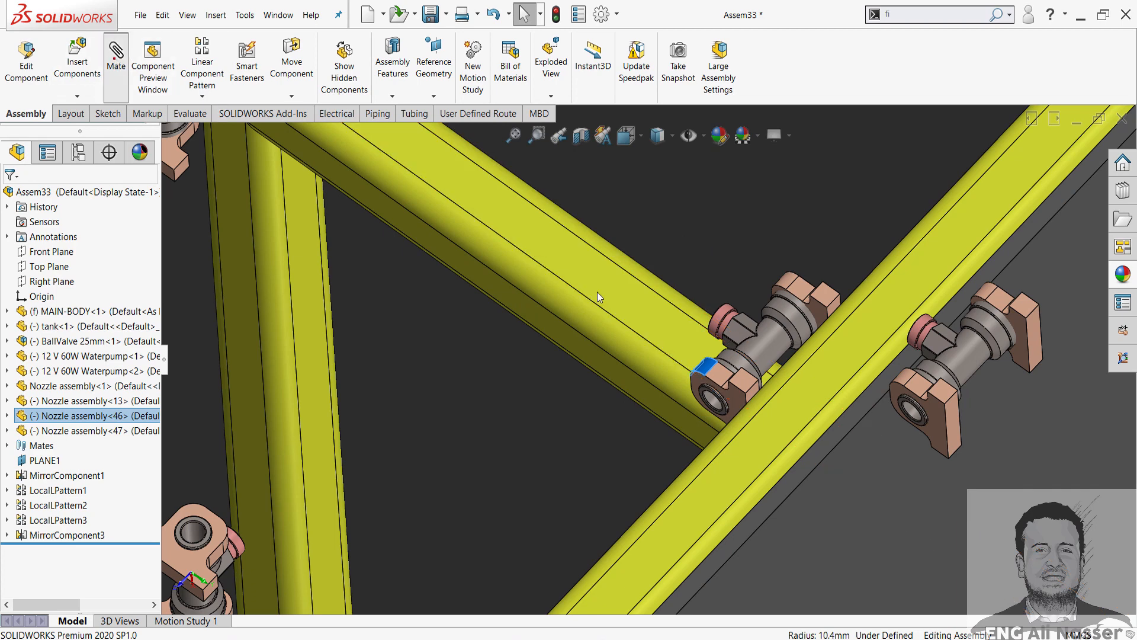
pyautogui.click(951, 425)
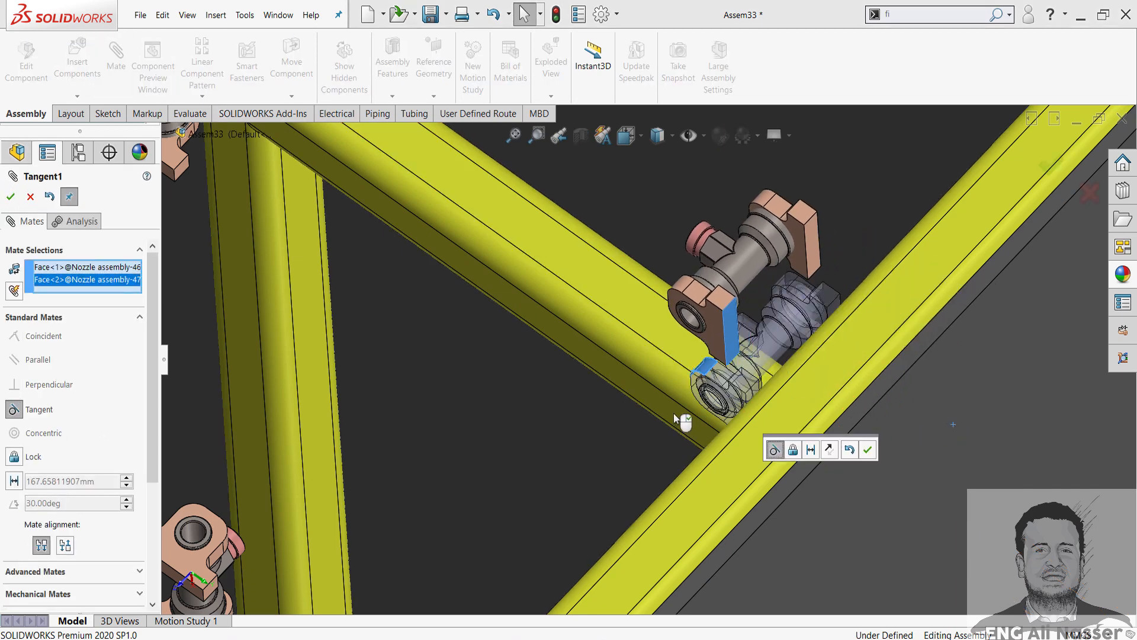
pyautogui.moveTo(680, 420); pyautogui.dragTo(698, 422, button='middle')
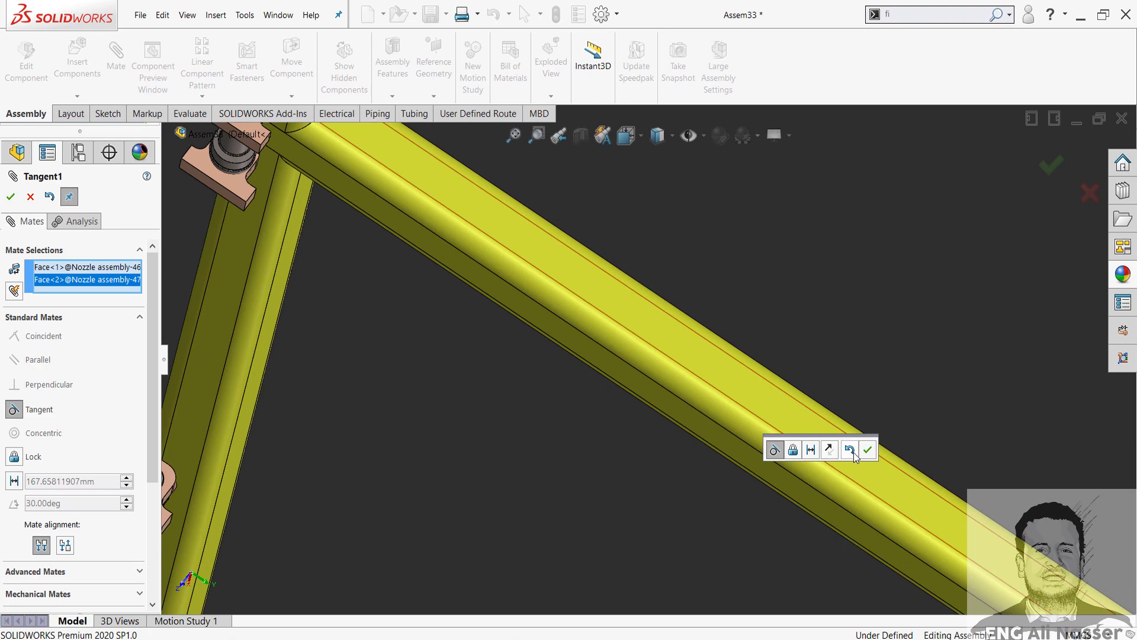
pyautogui.moveTo(854, 456); pyautogui.dragTo(864, 452, button='middle')
pyautogui.click(867, 451)
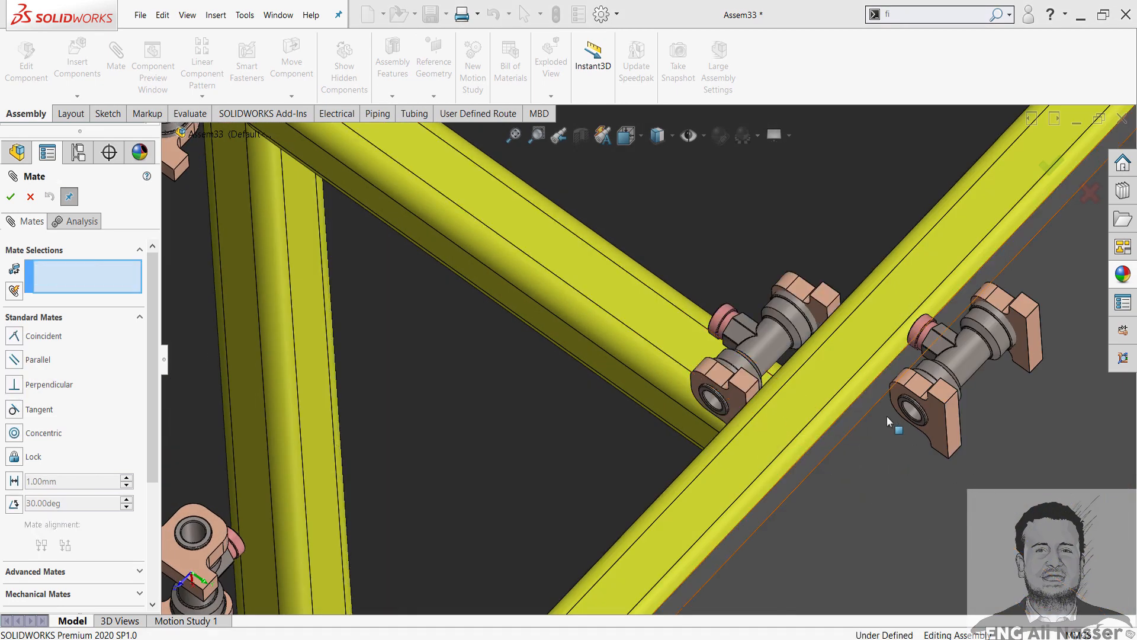
# Step: Mate the copied nozzle assembly's flat holder face coincident with the long face of the top cross rail at the chamber's open end
pyautogui.click(960, 433)
pyautogui.moveTo(959, 434); pyautogui.dragTo(343, 318, button='middle')
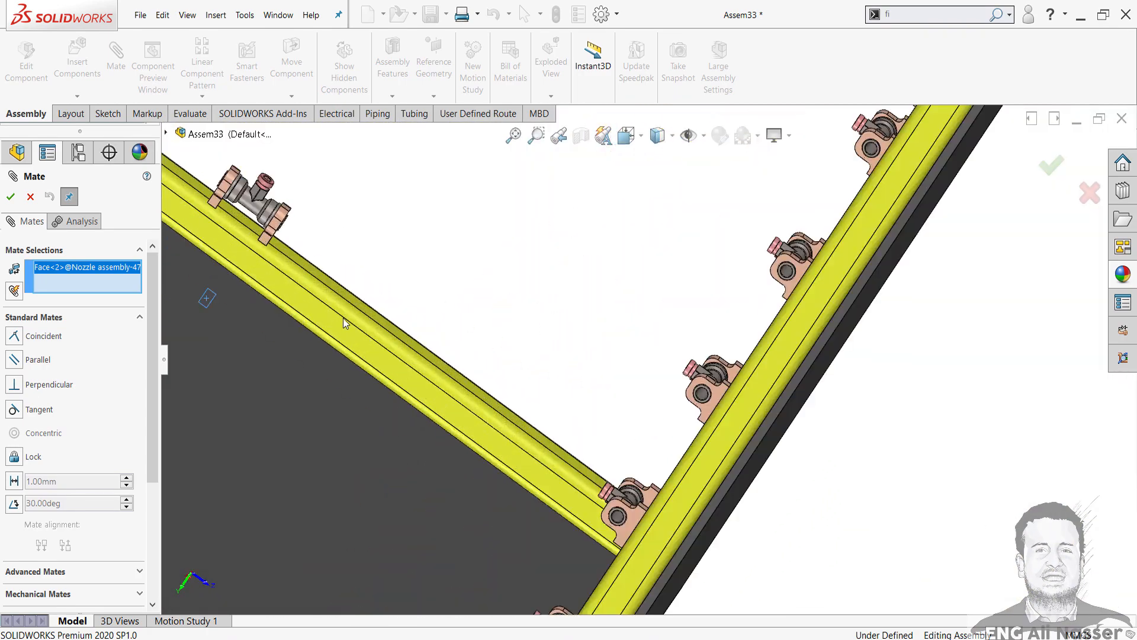
pyautogui.click(336, 321)
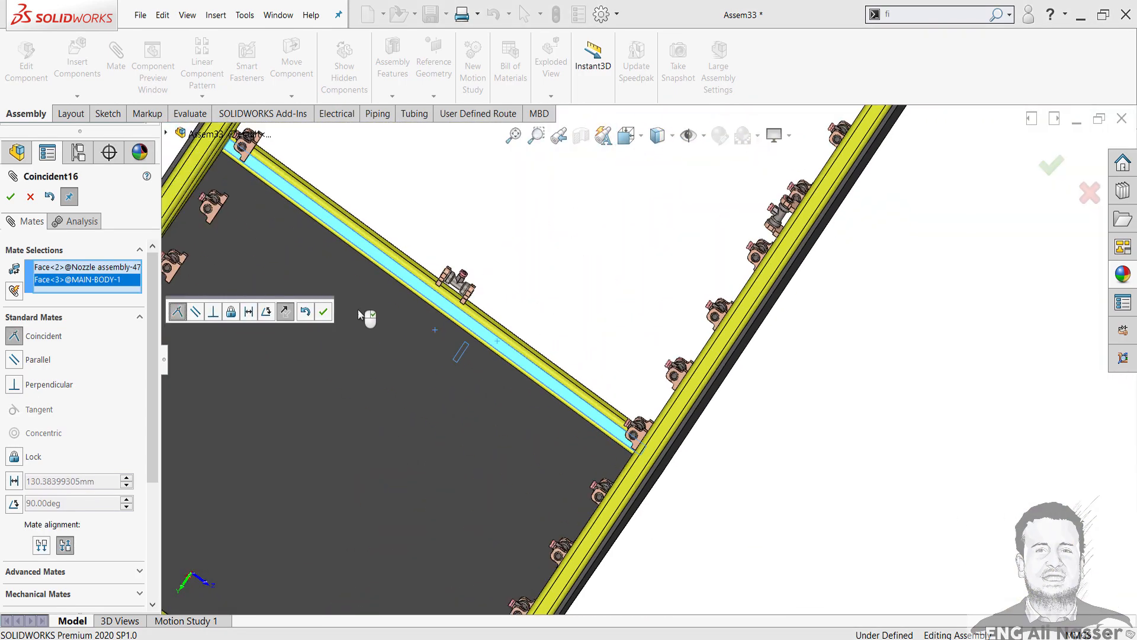
pyautogui.scroll(2, 359, 312)
pyautogui.scroll(-2, 503, 306)
pyautogui.moveTo(510, 310); pyautogui.dragTo(348, 315, button='middle')
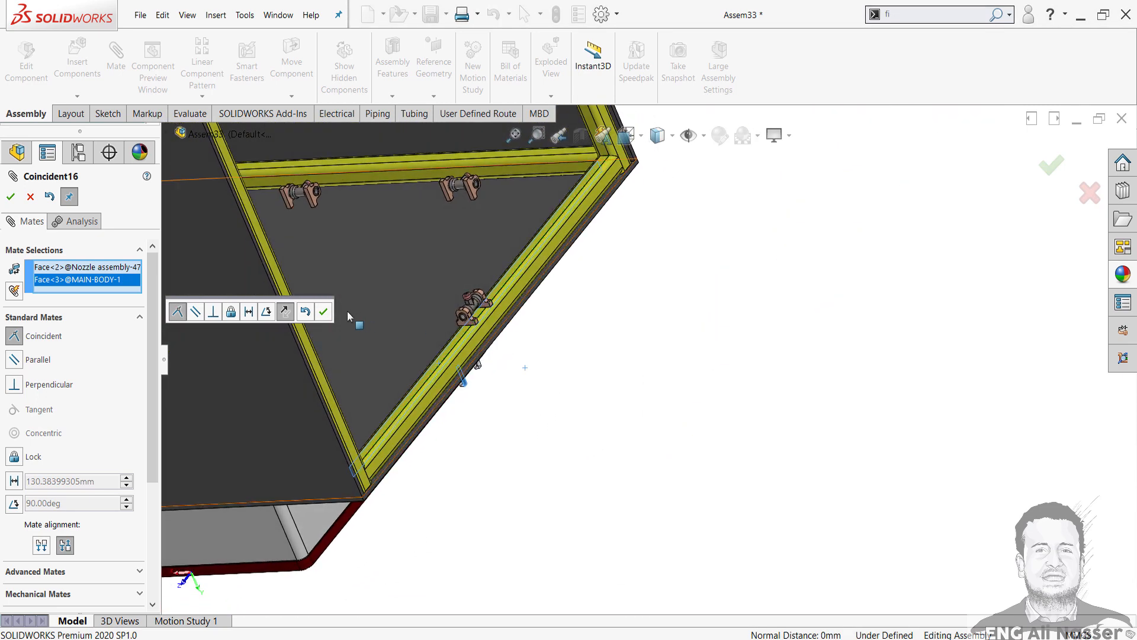
pyautogui.click(323, 312)
pyautogui.scroll(-5, 508, 370)
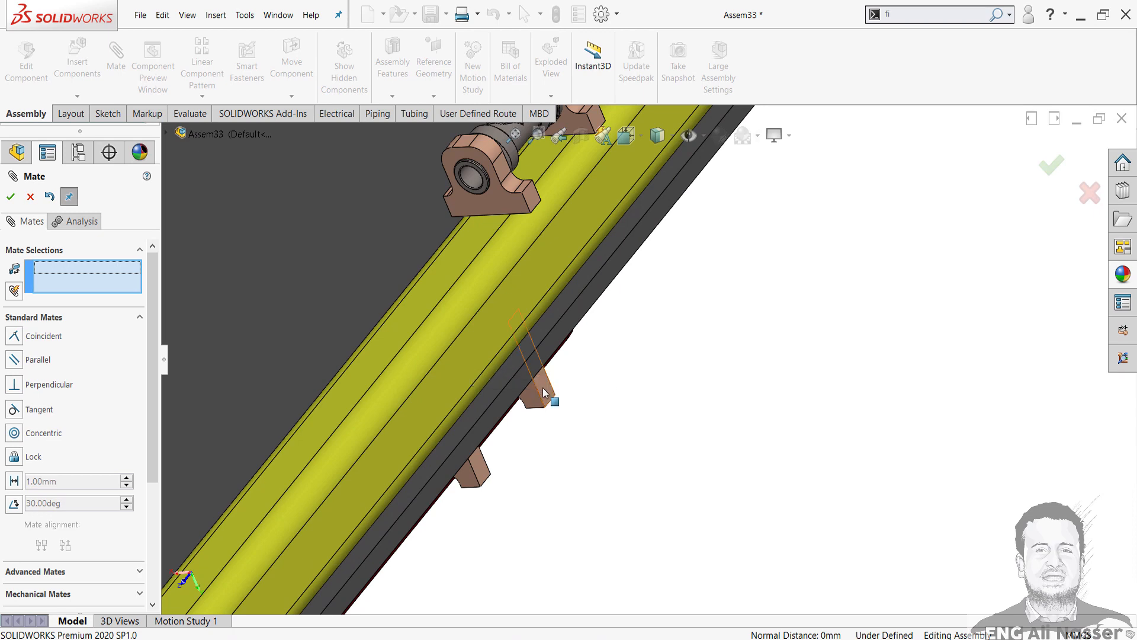
# Step: Move the copied nozzle inside the chamber and mate its holder's end face coincident with the matching end face on the first rail nozzle's holder
pyautogui.moveTo(544, 393); pyautogui.dragTo(420, 191)
pyautogui.scroll(-1, 416, 193)
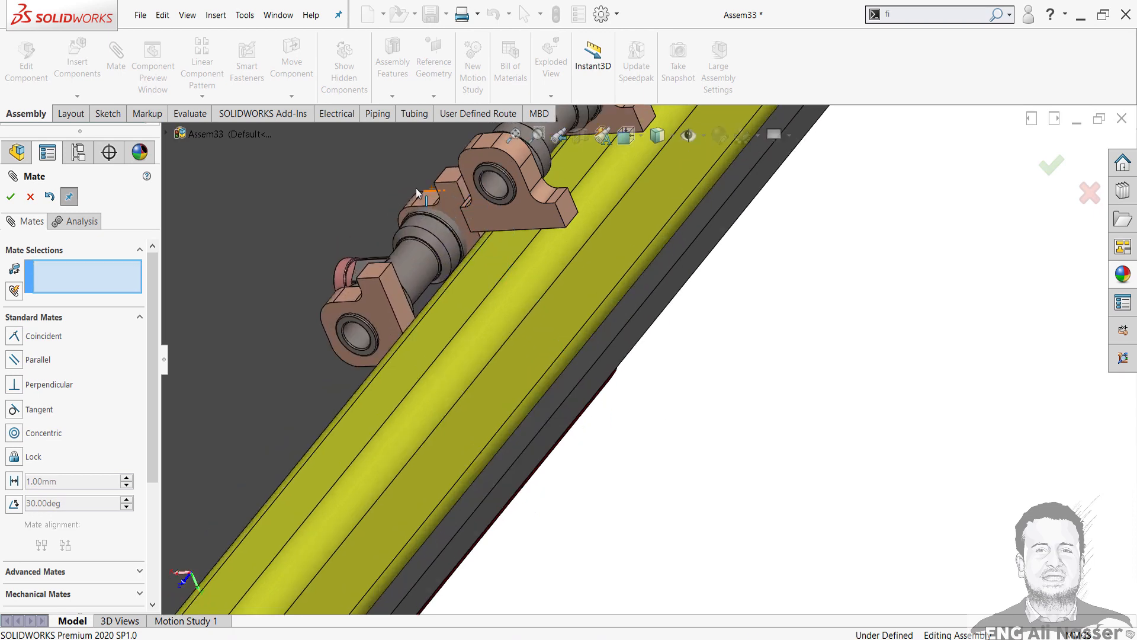
pyautogui.scroll(-5, 416, 193)
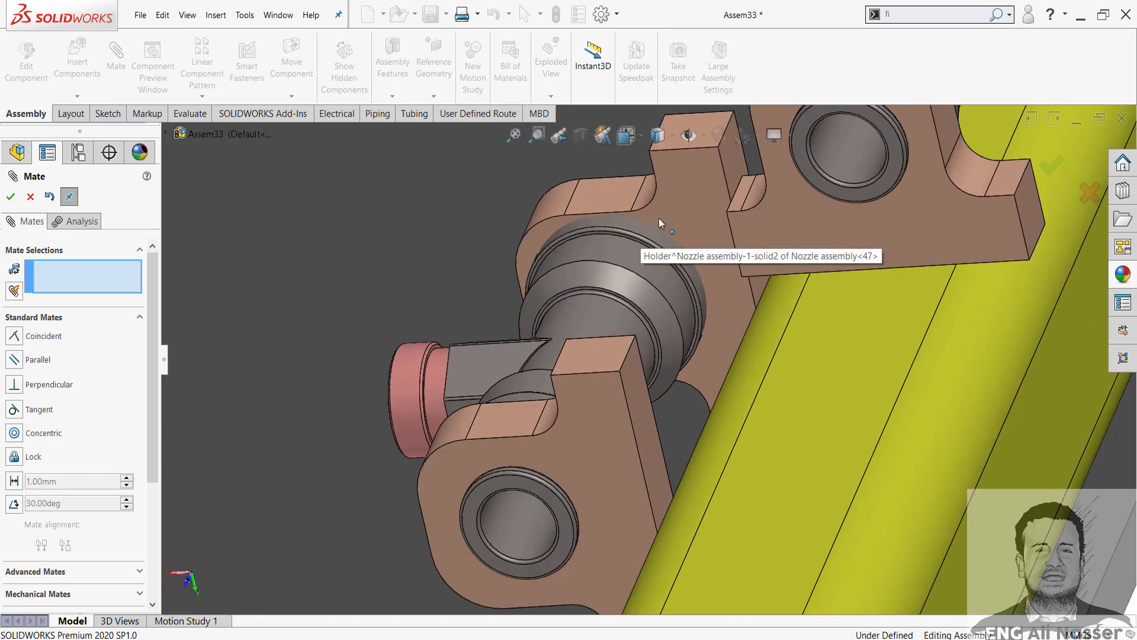
pyautogui.click(591, 351)
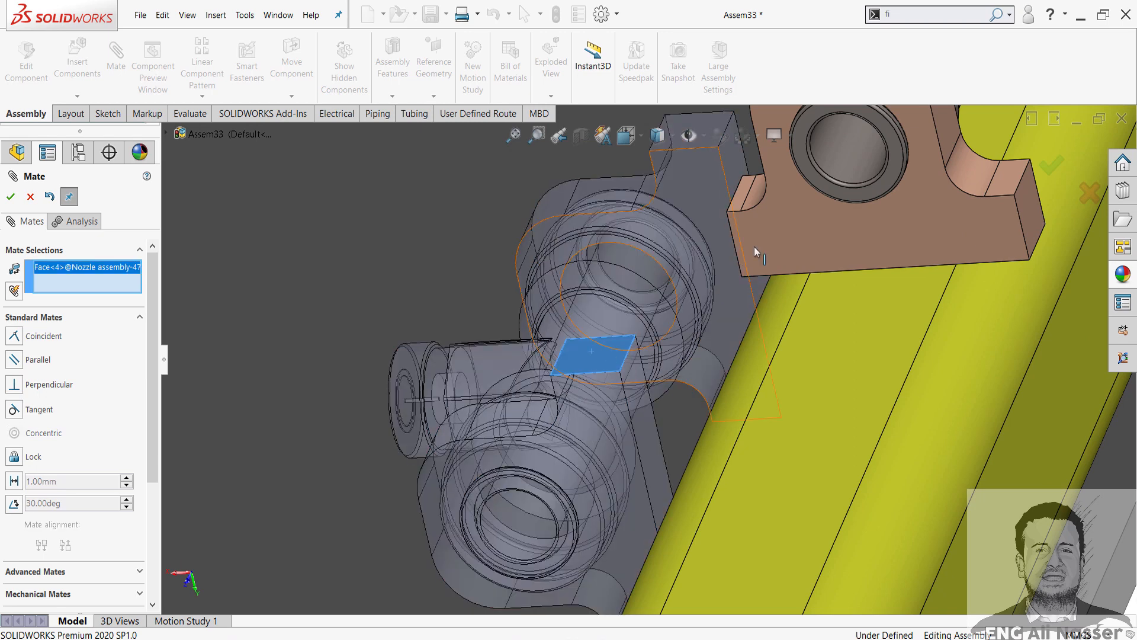
pyautogui.click(740, 202)
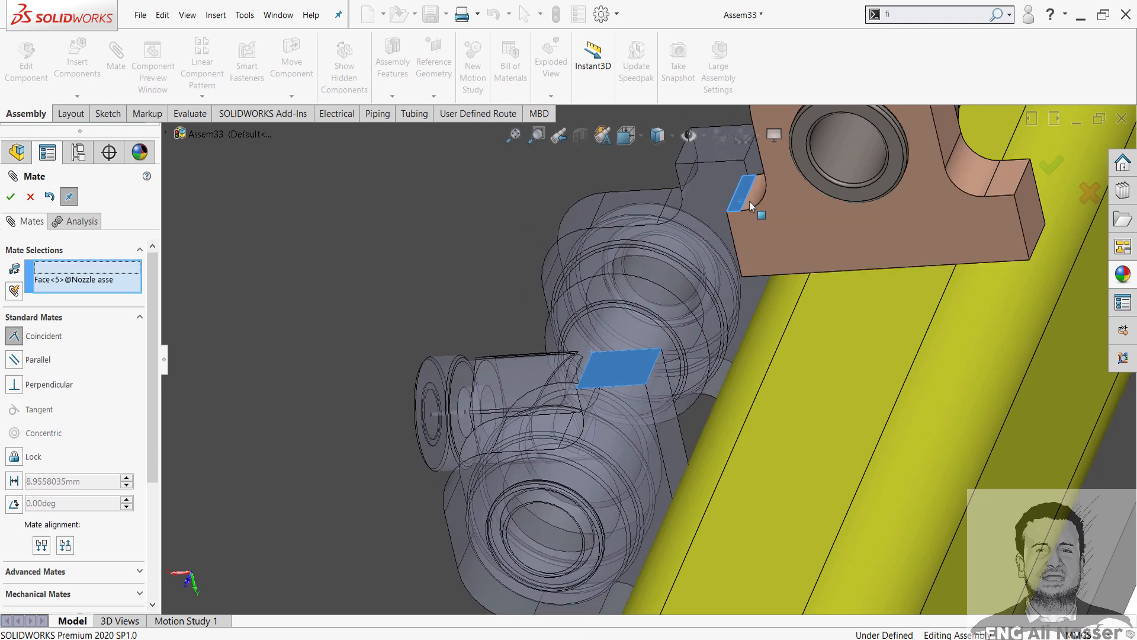
pyautogui.click(914, 185)
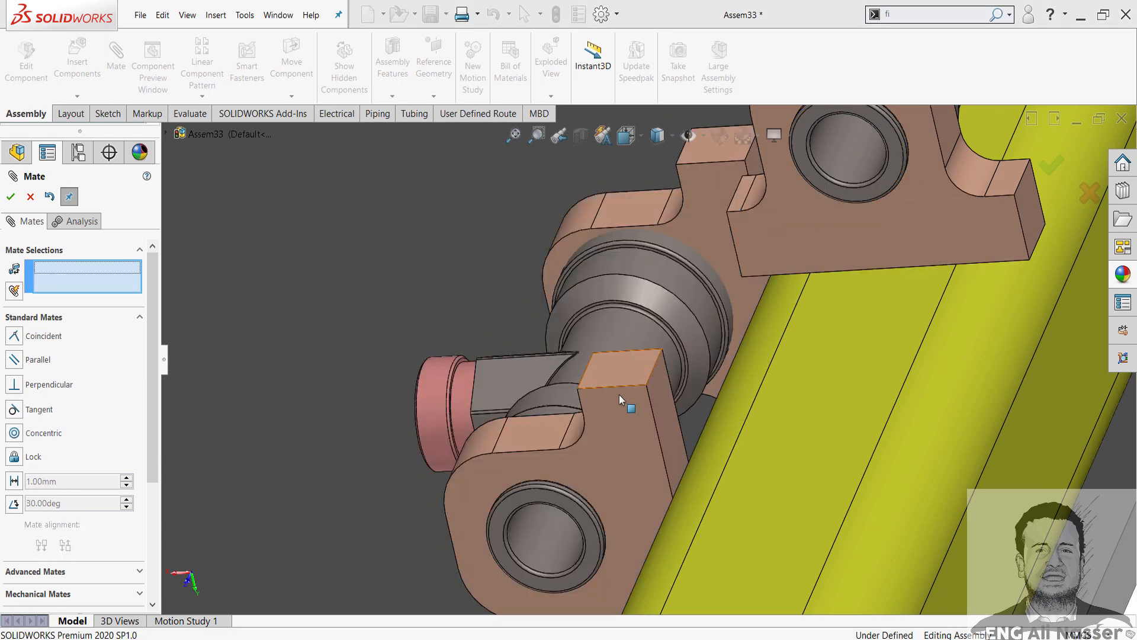
# Step: Mate the copied nozzle holder's broad side face coincident with the first rail nozzle holder's side face, and finish mating
pyautogui.click(632, 401)
pyautogui.click(768, 252)
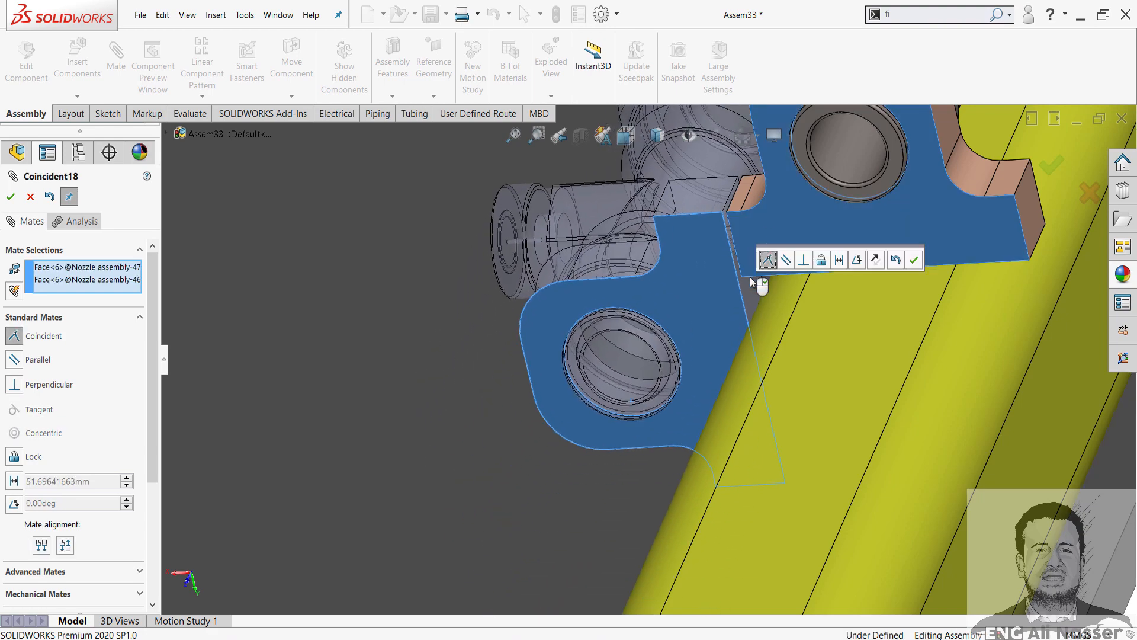
pyautogui.click(914, 260)
pyautogui.scroll(8, 868, 277)
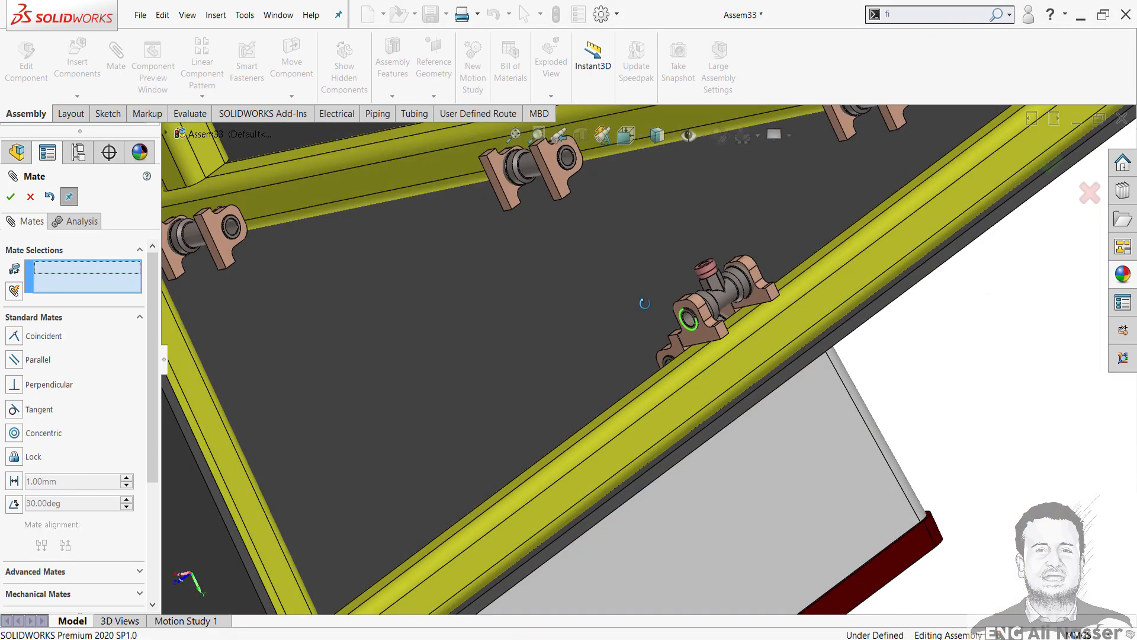
pyautogui.moveTo(645, 303); pyautogui.dragTo(829, 225, button='middle')
pyautogui.scroll(-3, 569, 296)
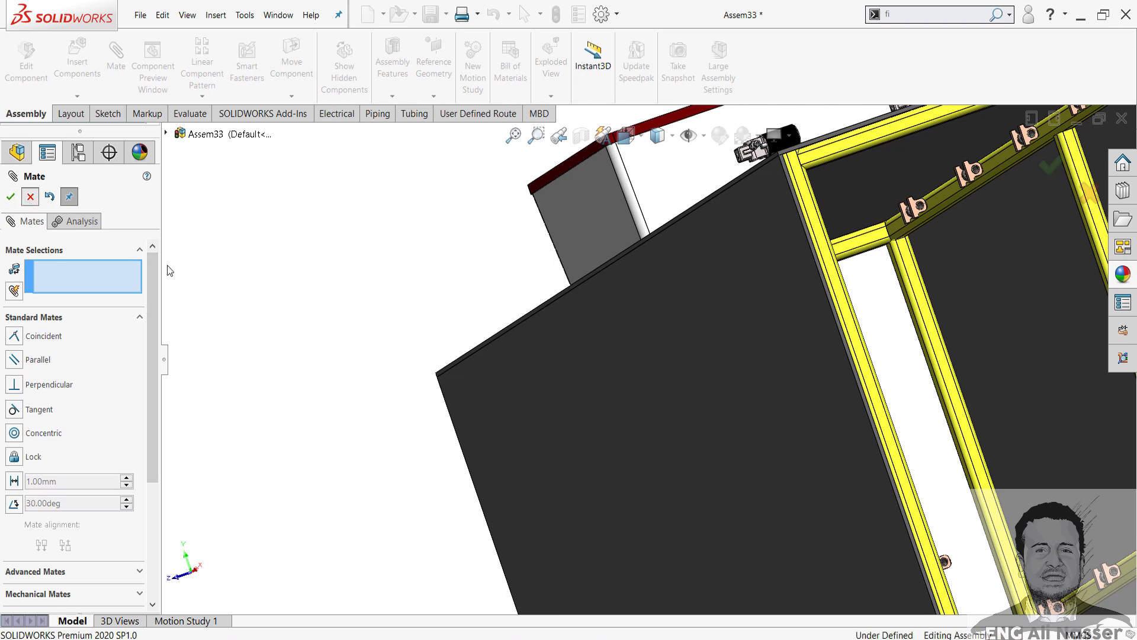
pyautogui.press('Escape')
# Step: Open the MAIN-BODY part on its own and roll its feature history back to between Sheet-Metal and Base-Flange1
pyautogui.rightClick(65, 311)
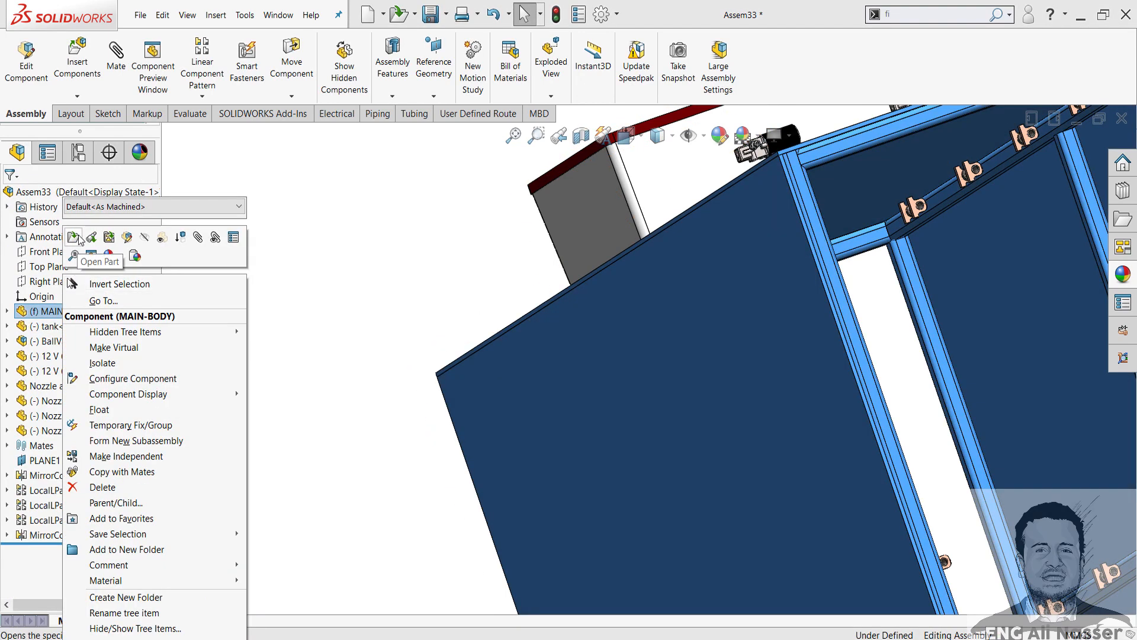
pyautogui.click(79, 238)
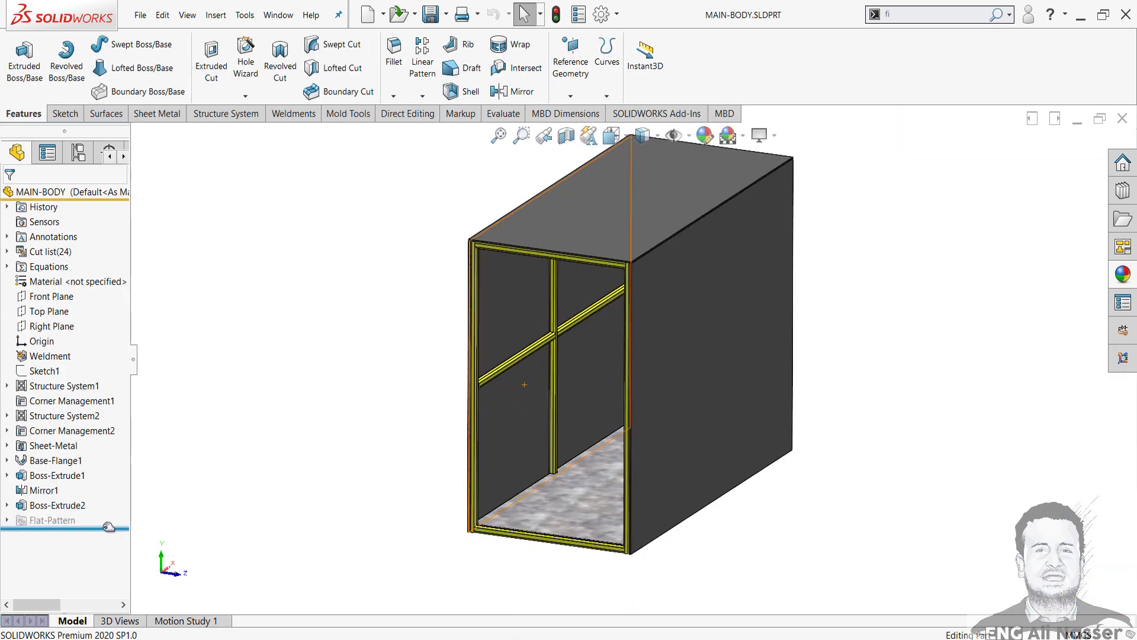
pyautogui.moveTo(112, 527); pyautogui.dragTo(104, 435)
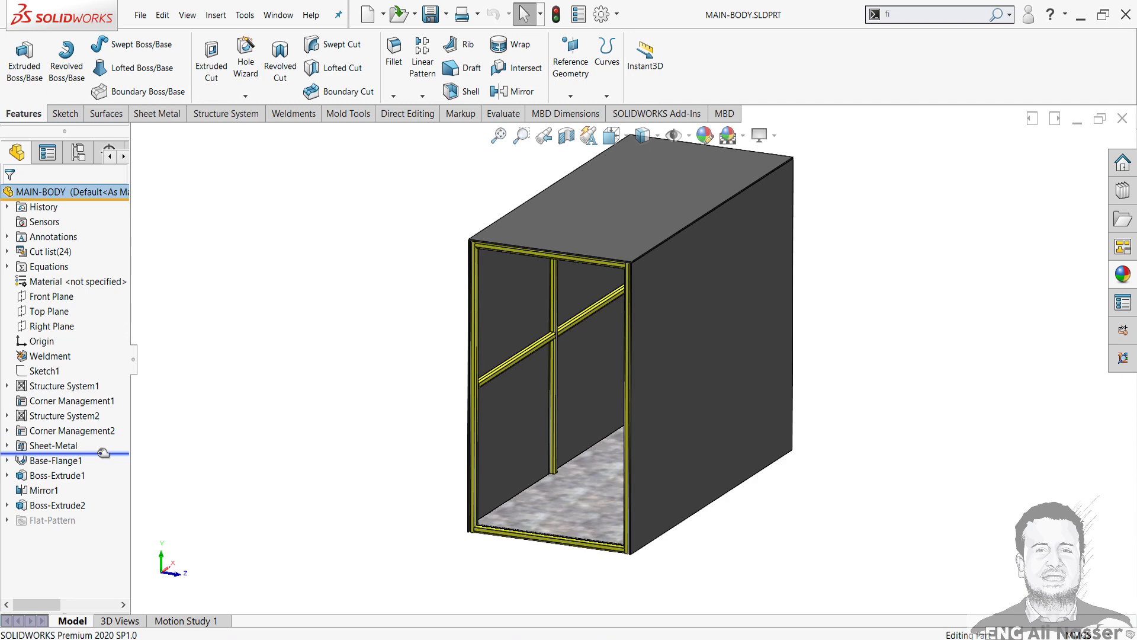
pyautogui.moveTo(98, 453); pyautogui.dragTo(87, 460)
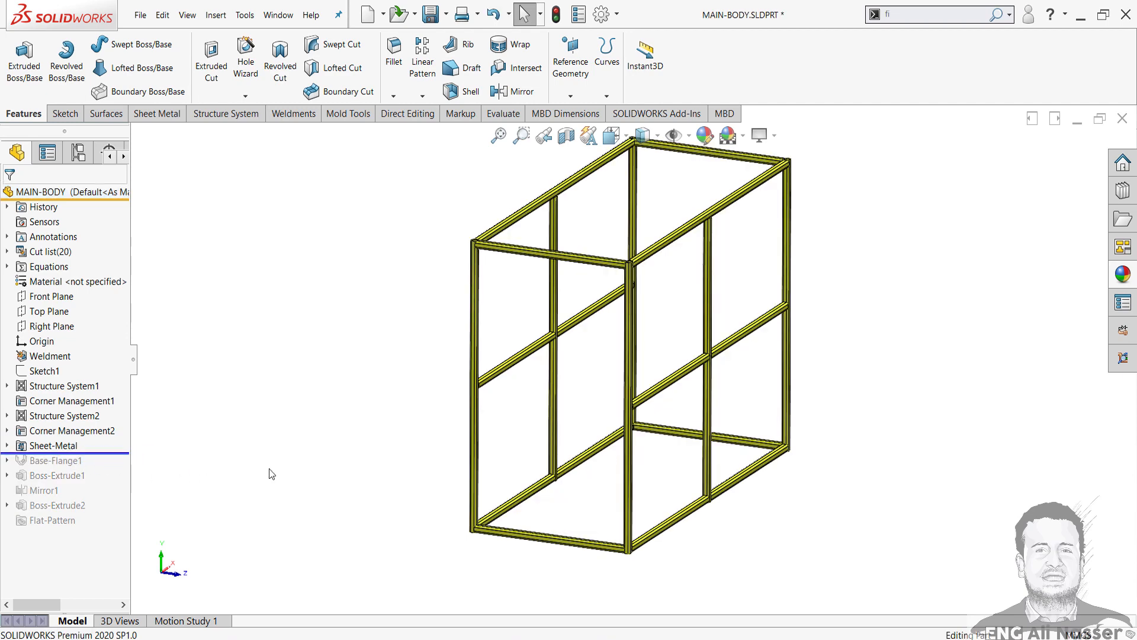
# Step: Start a new structure system in MAIN-BODY with a secondary member spanning between the two middle uprights, Member1 and Member5
pyautogui.scroll(-3, 689, 213)
pyautogui.scroll(-3, 594, 230)
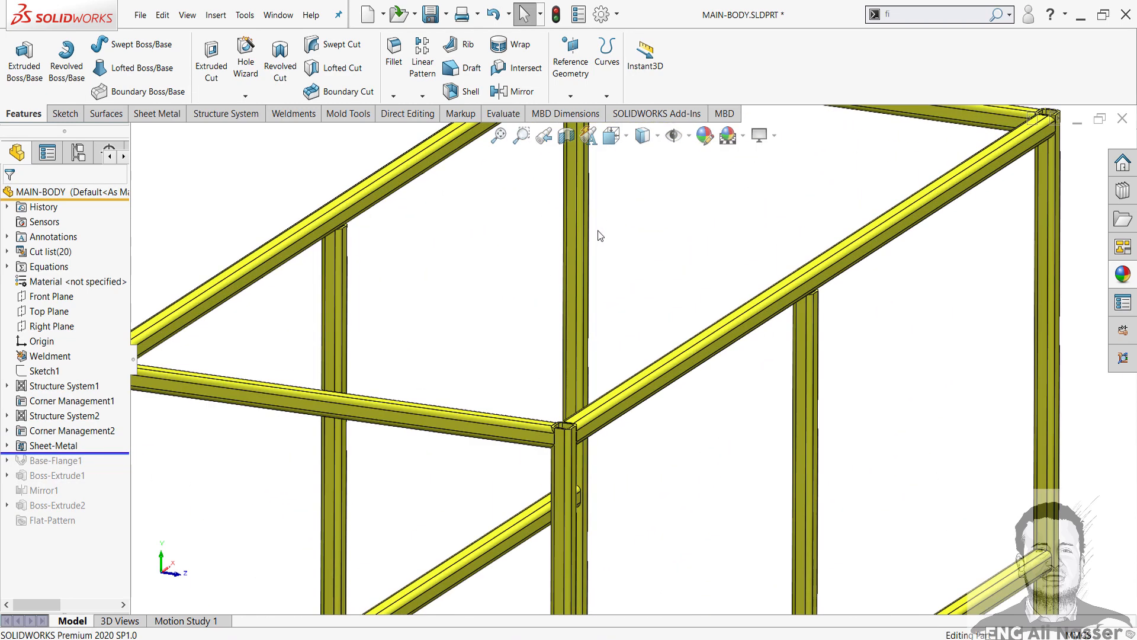
pyautogui.scroll(3, 422, 246)
pyautogui.scroll(-3, 468, 268)
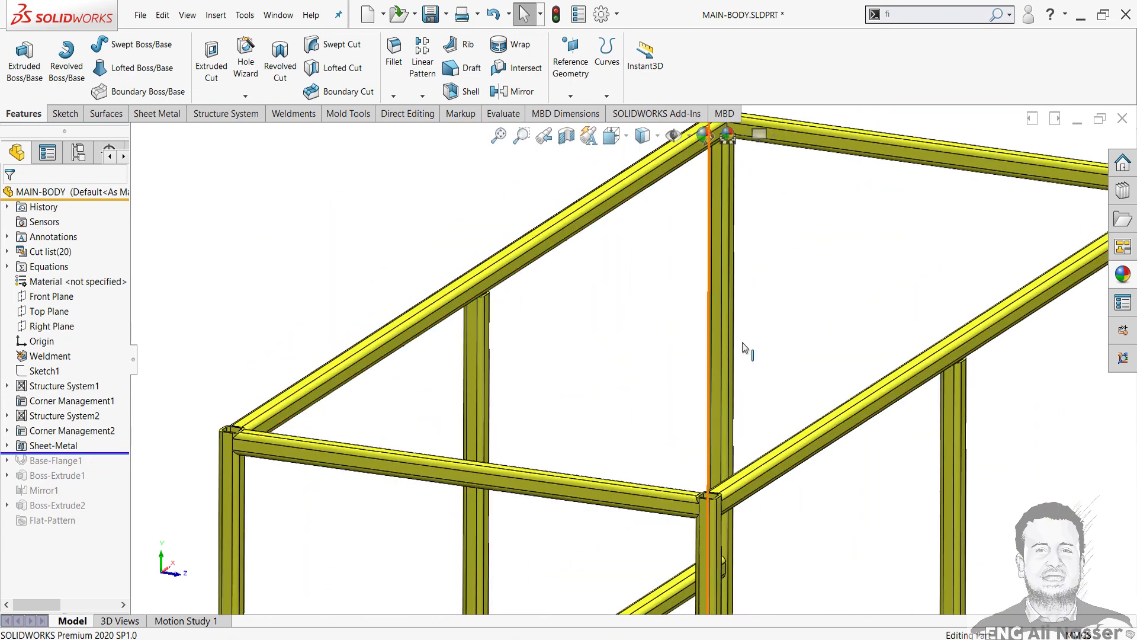
pyautogui.click(222, 114)
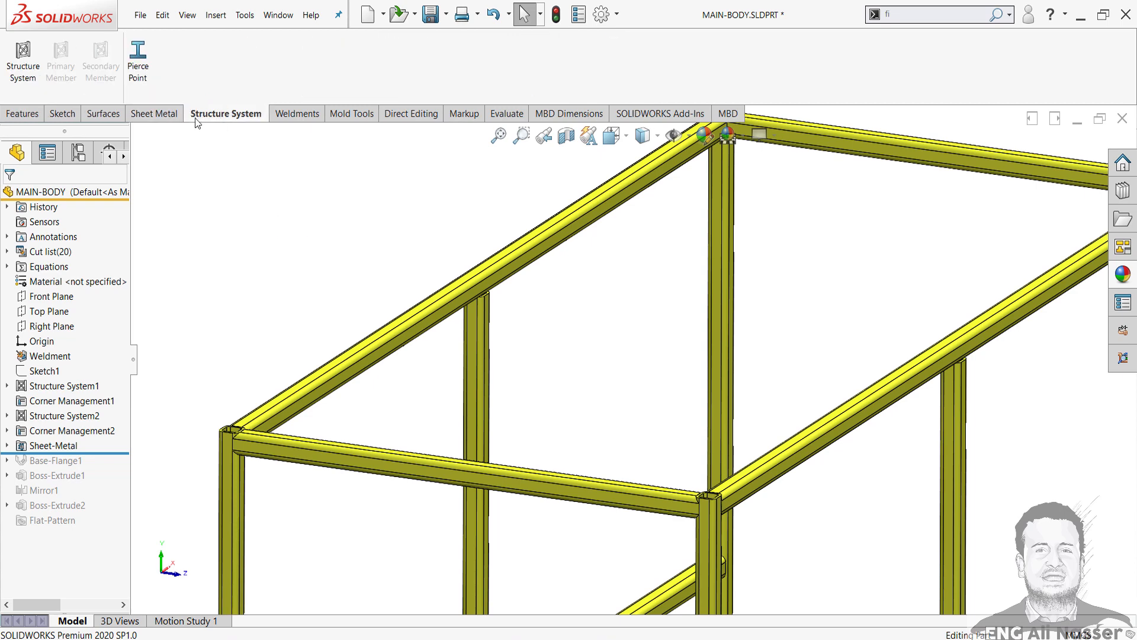
pyautogui.click(24, 65)
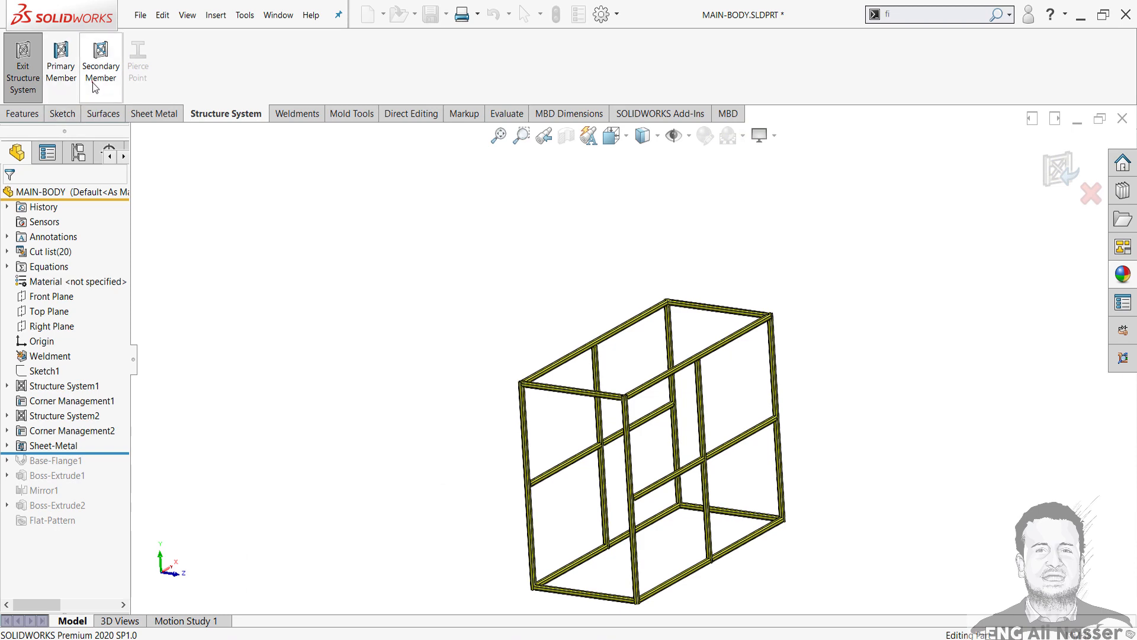
pyautogui.click(98, 97)
pyautogui.scroll(-5, 598, 363)
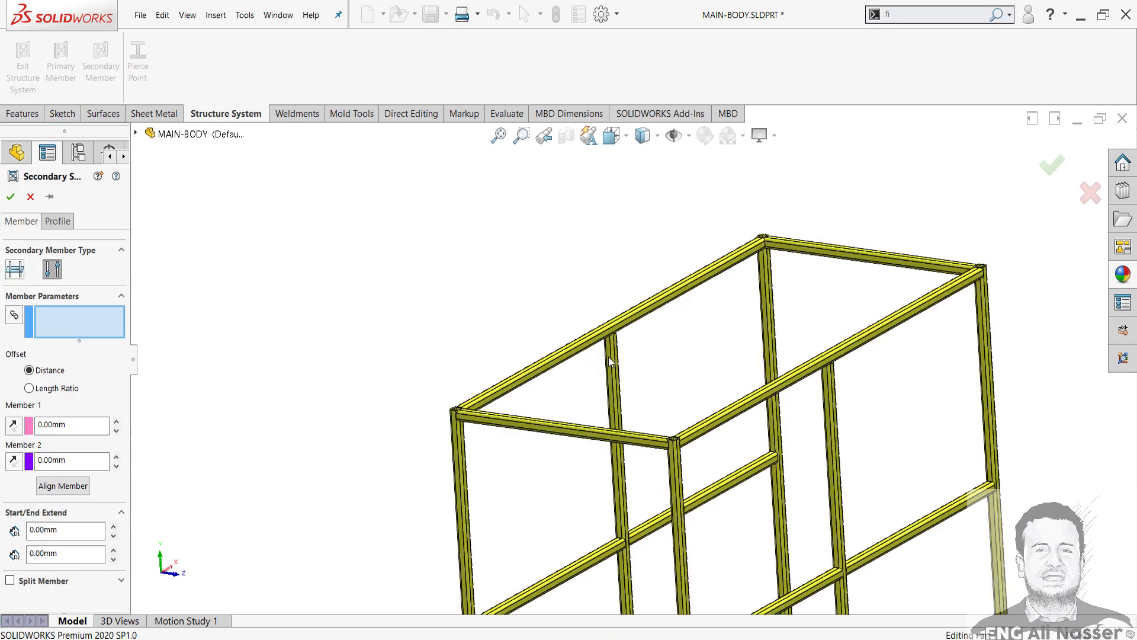
pyautogui.click(616, 360)
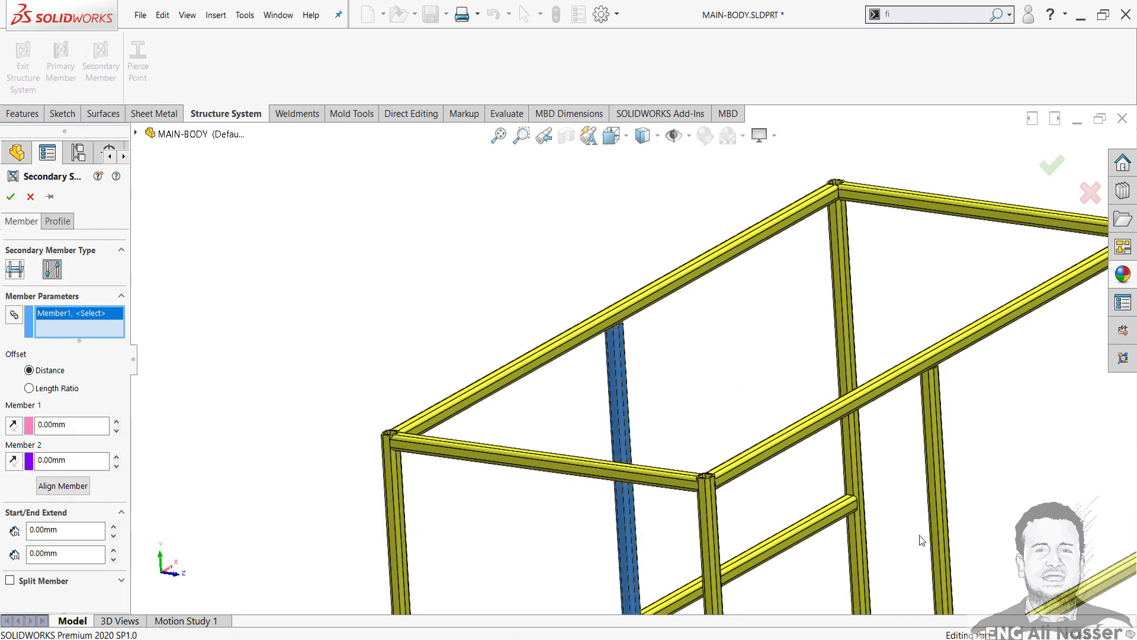
pyautogui.click(943, 485)
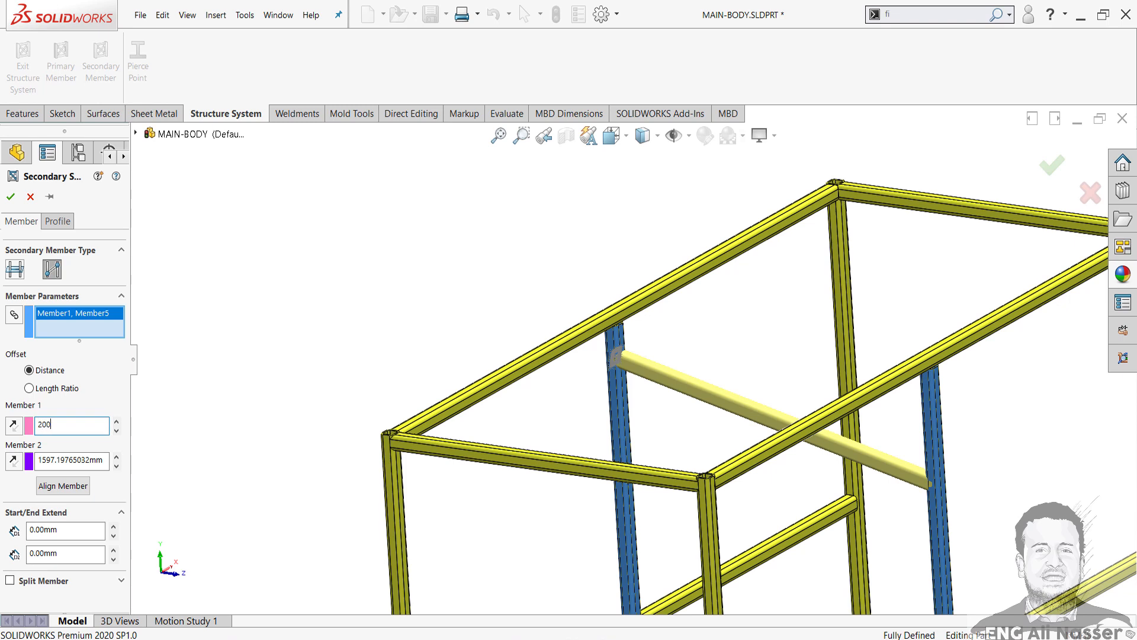
# Step: Set the secondary member's offsets on both uprights to 2000 mm and accept the member
pyautogui.click(109, 459)
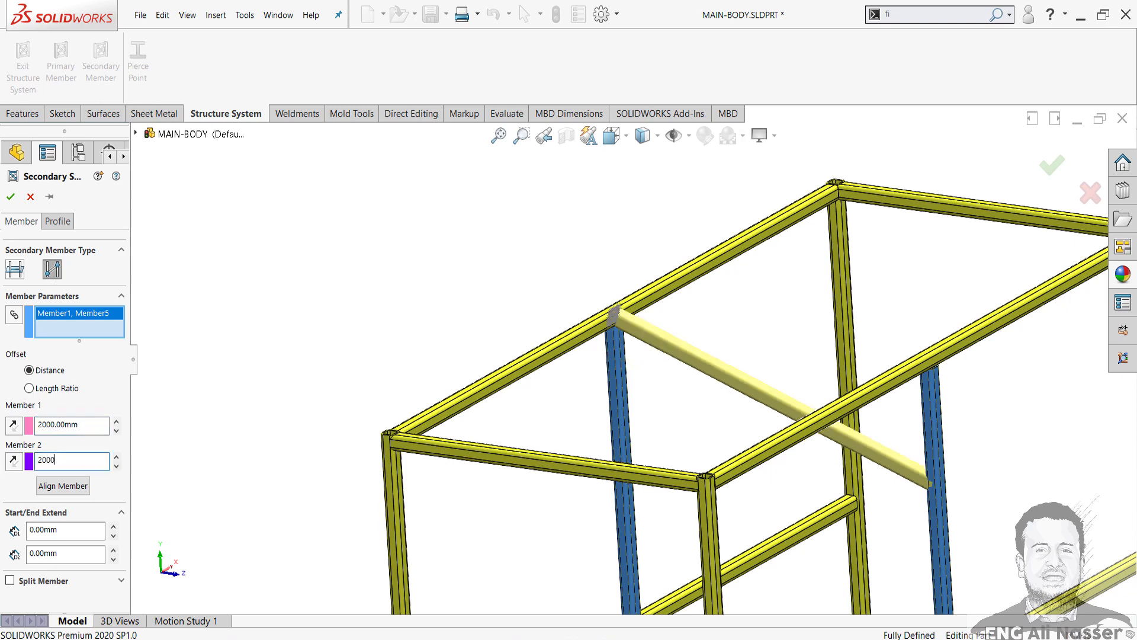
pyautogui.write('2000')
pyautogui.press('Return')
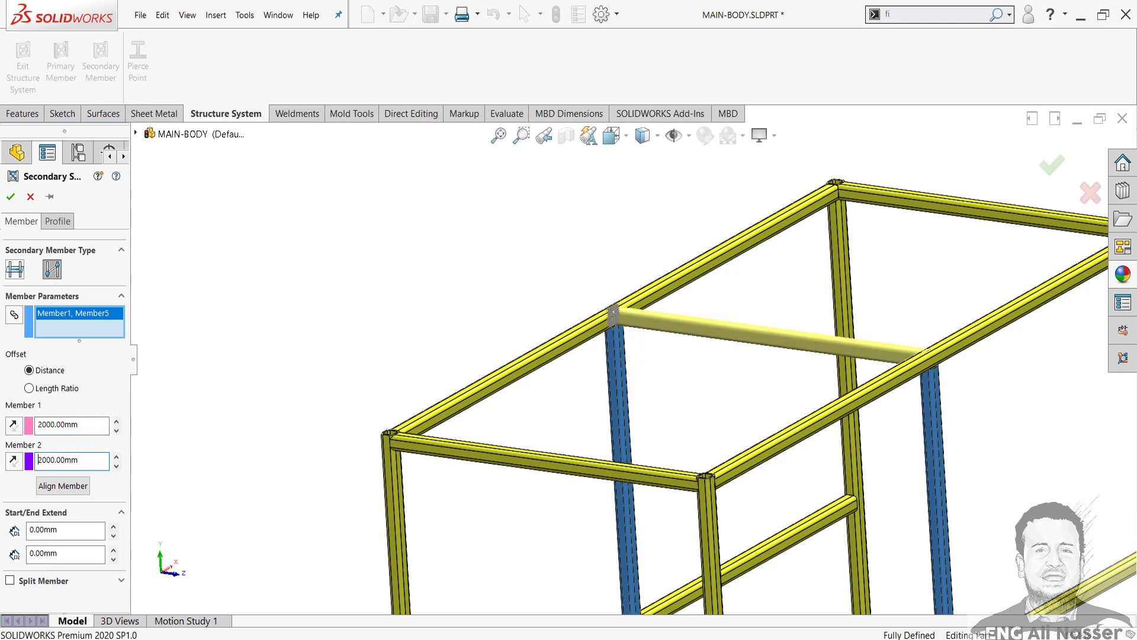
pyautogui.click(10, 197)
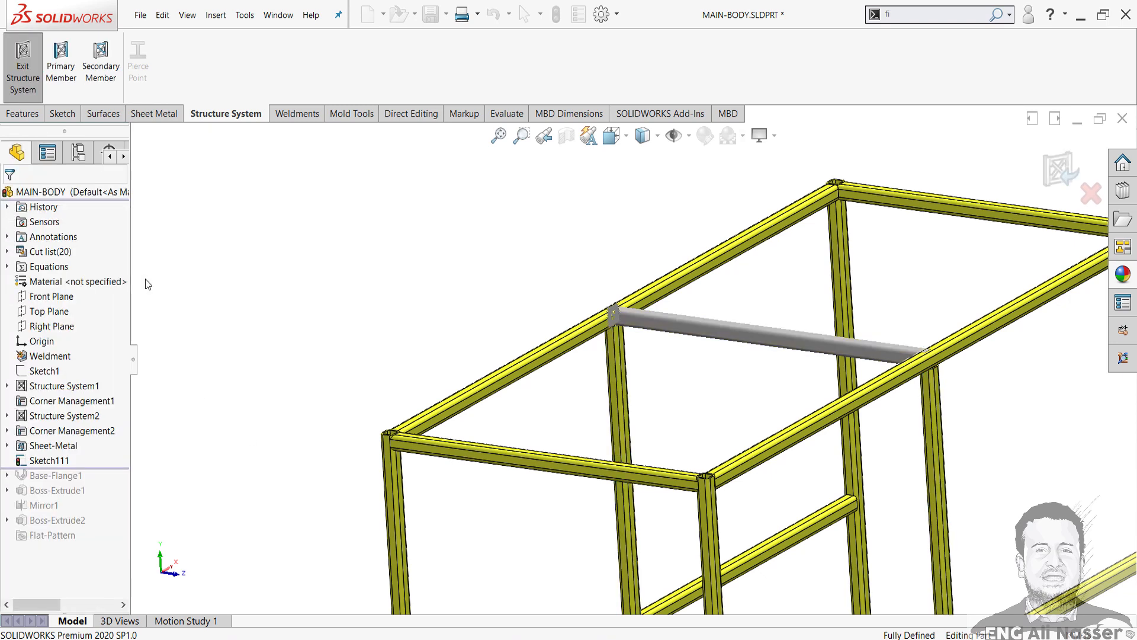
# Step: Finish the structure system with the default corner treatment and roll MAIN-BODY's feature history forward to the end
pyautogui.click(1055, 175)
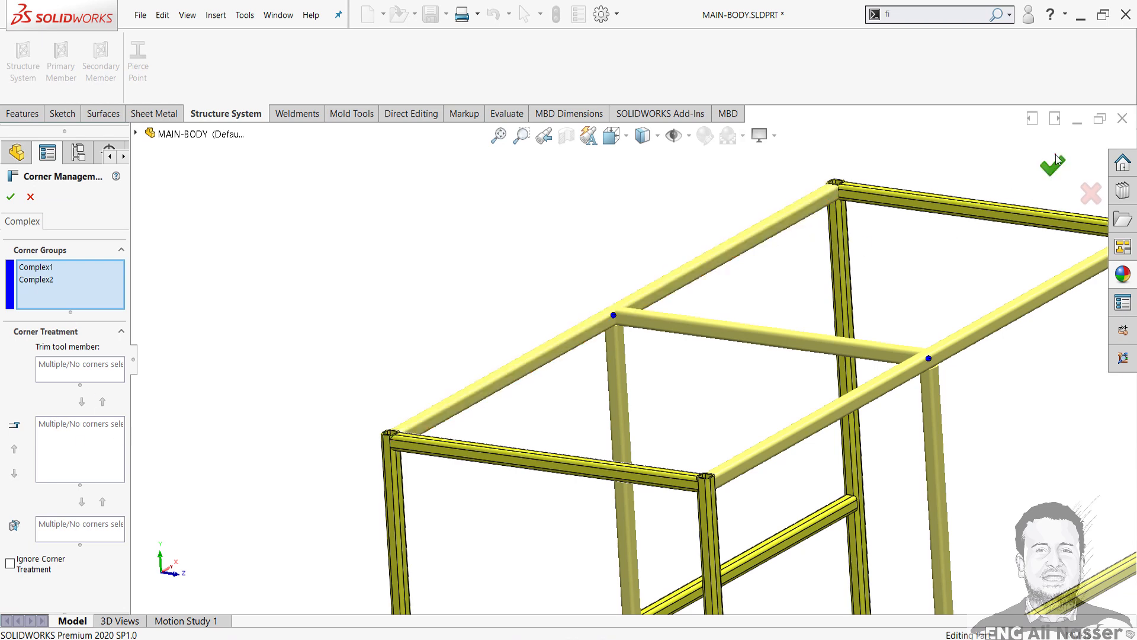
pyautogui.click(1050, 166)
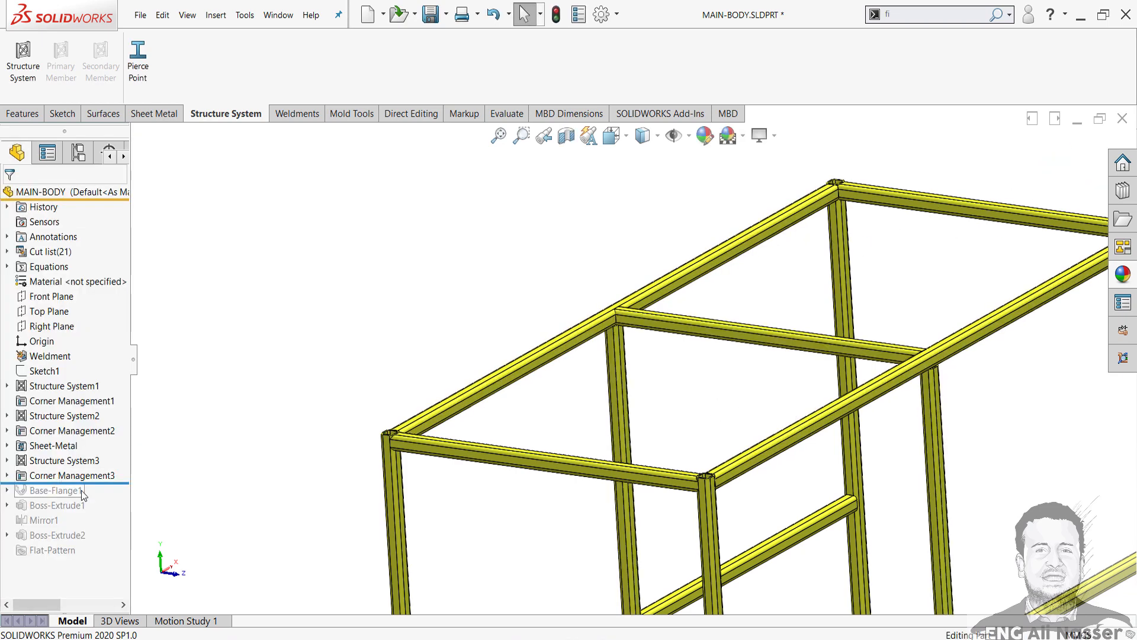
pyautogui.moveTo(102, 483); pyautogui.dragTo(87, 576)
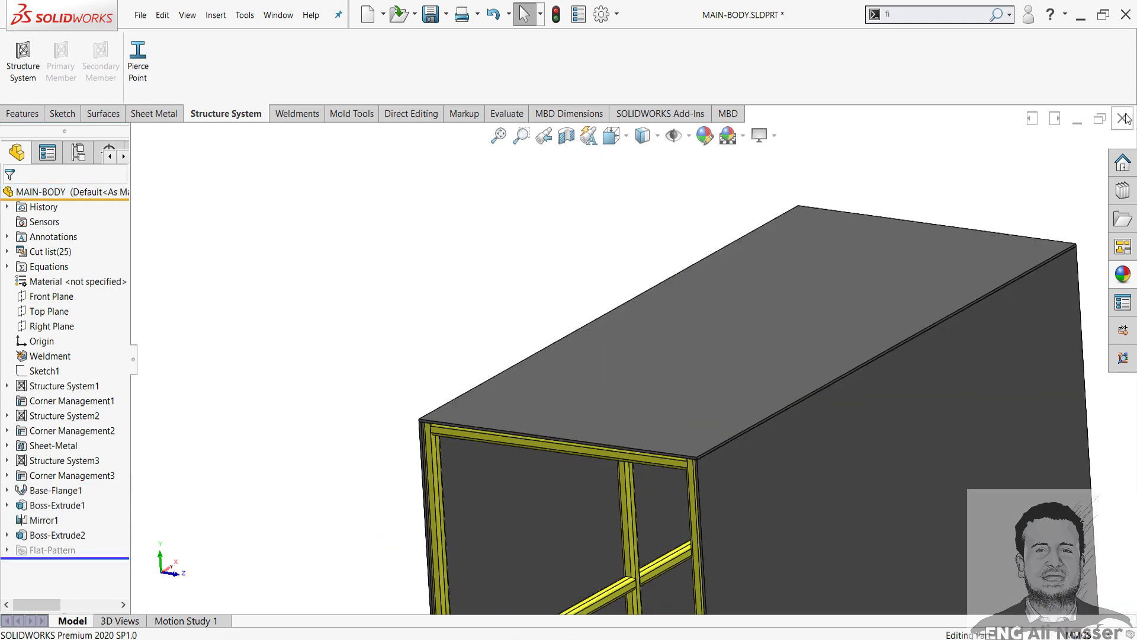
# Step: Close MAIN-BODY with its changes saved and rebuild the Assem33 assembly
pyautogui.click(1124, 119)
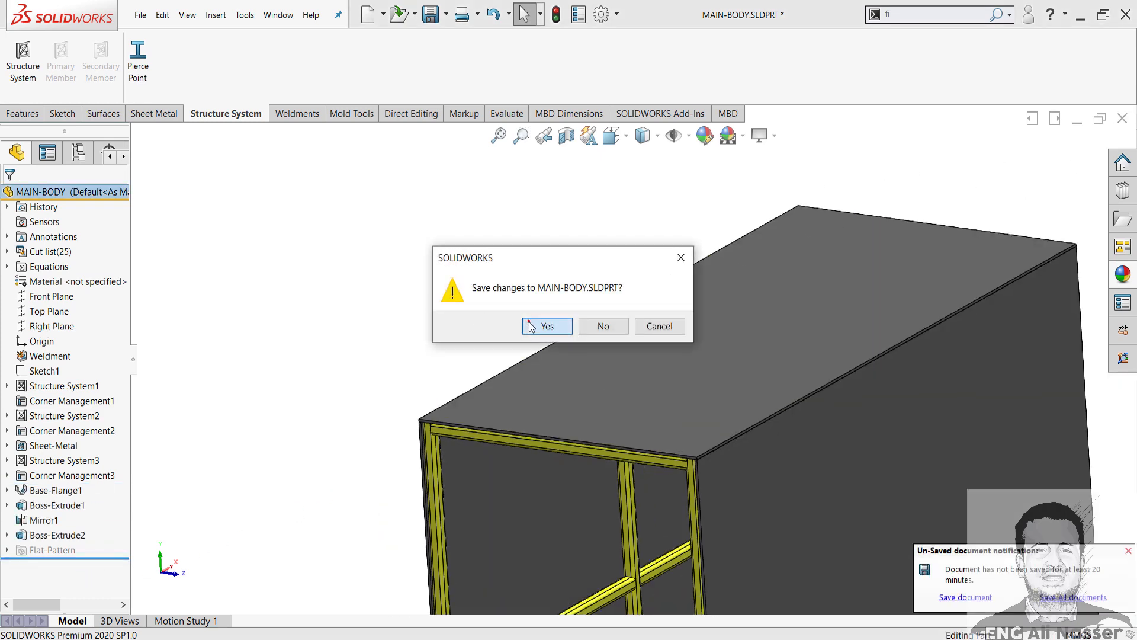
pyautogui.click(546, 327)
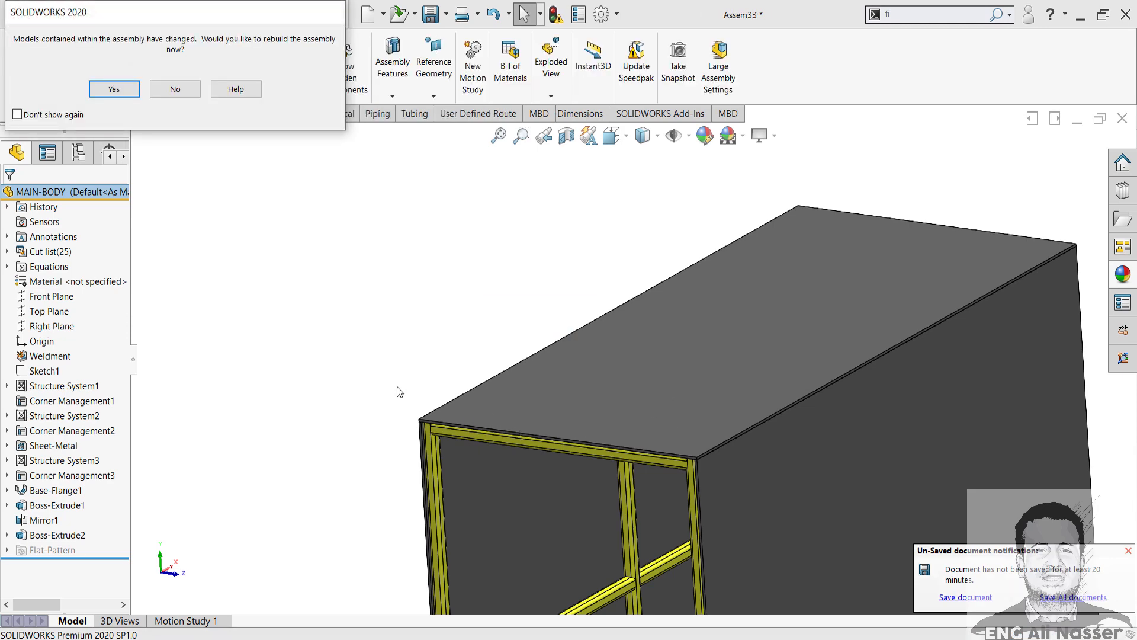
pyautogui.click(114, 89)
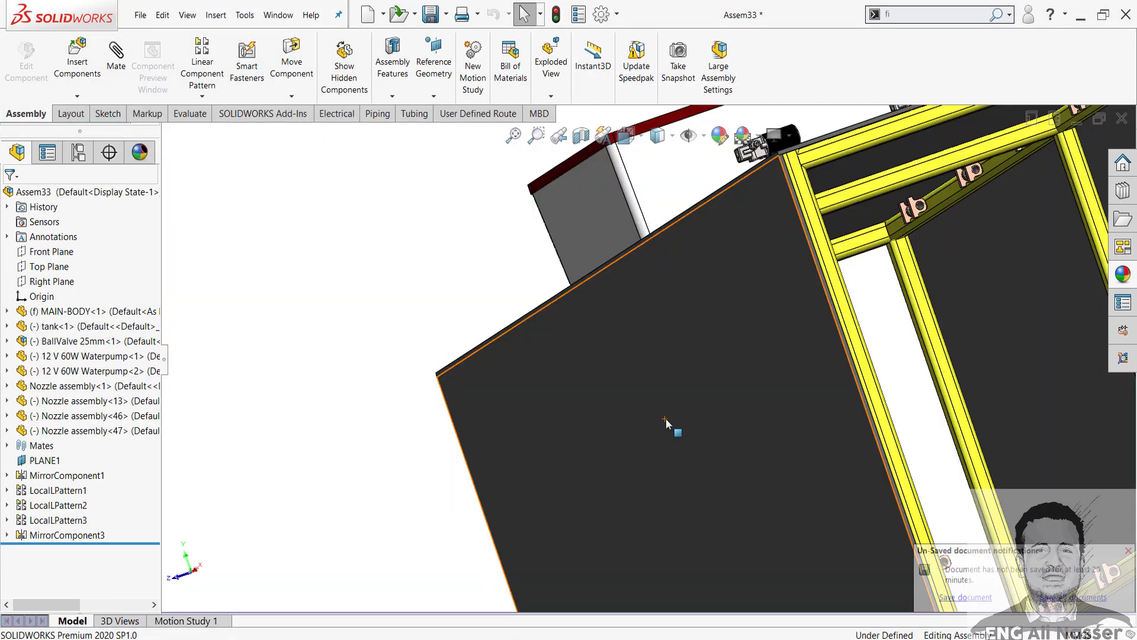
# Step: Examine the new top cross member inside the chamber and the pair of nozzle assemblies on the open end's top rail
pyautogui.scroll(2, 666, 418)
pyautogui.moveTo(743, 389); pyautogui.dragTo(708, 390, button='middle')
pyautogui.scroll(-2, 876, 260)
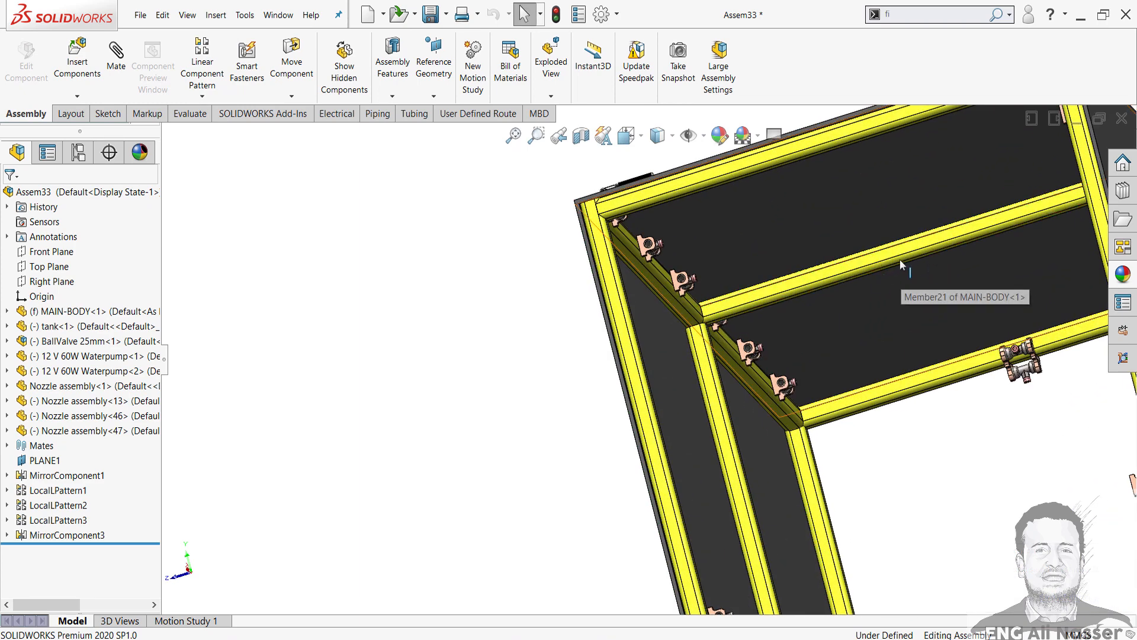
pyautogui.scroll(5, 876, 250)
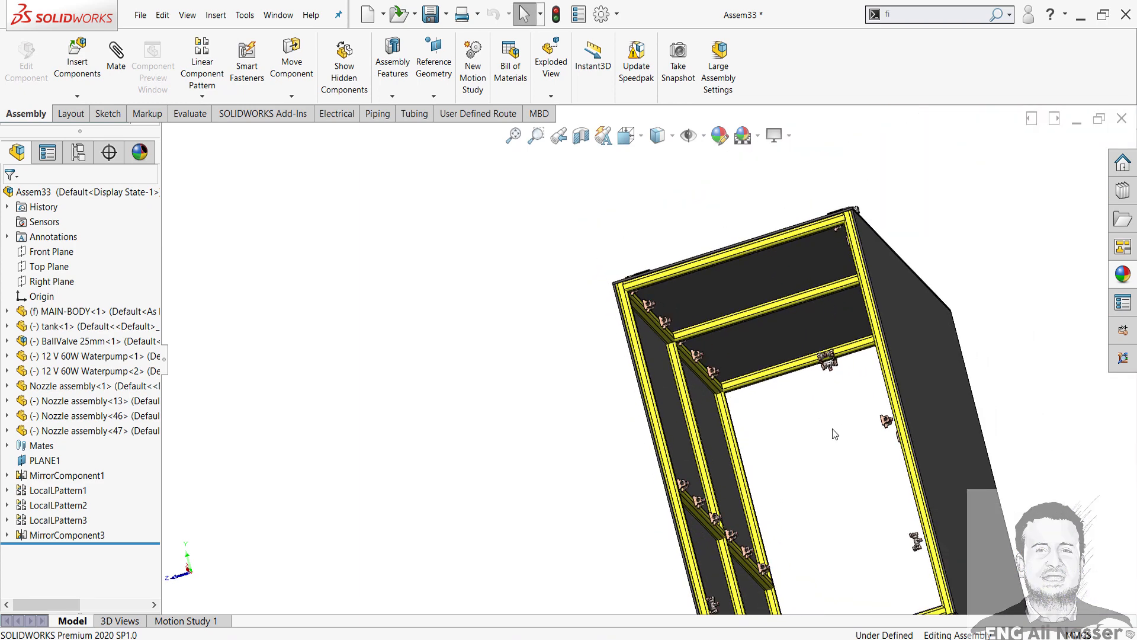
pyautogui.moveTo(796, 445); pyautogui.dragTo(770, 374, button='middle')
pyautogui.scroll(-3, 734, 384)
pyautogui.scroll(-2, 734, 385)
pyautogui.moveTo(702, 396); pyautogui.dragTo(628, 294, button='middle')
pyautogui.scroll(-3, 622, 298)
pyautogui.moveTo(456, 365); pyautogui.dragTo(486, 324, button='middle')
pyautogui.scroll(-1, 440, 256)
pyautogui.moveTo(439, 256); pyautogui.dragTo(410, 283, button='middle')
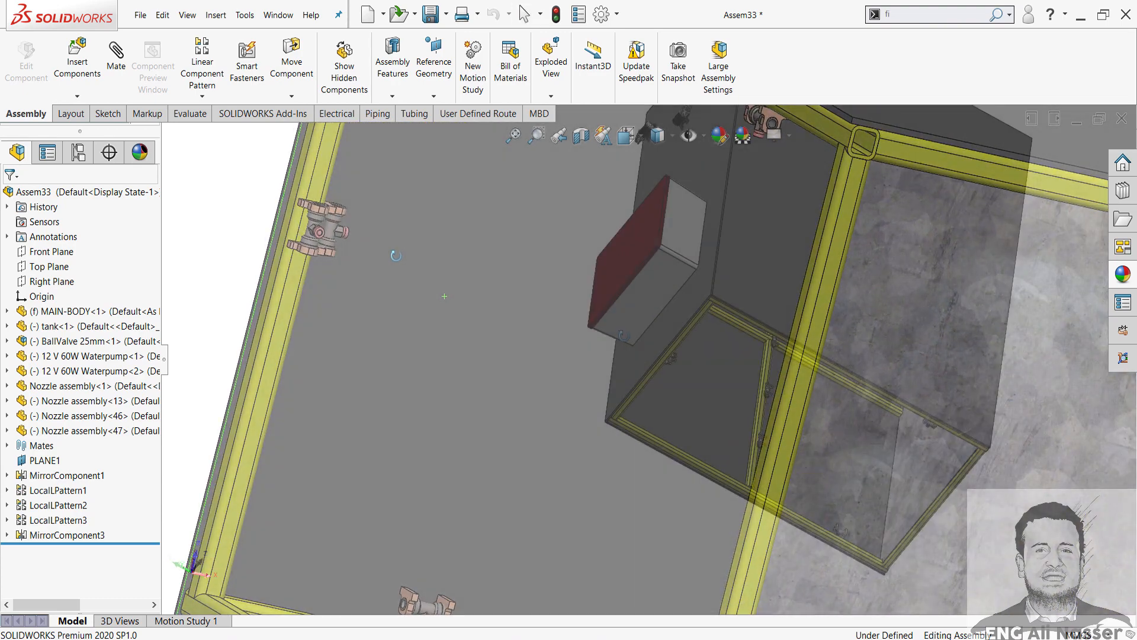
pyautogui.moveTo(557, 267); pyautogui.dragTo(564, 229, button='middle')
pyautogui.moveTo(563, 229); pyautogui.dragTo(584, 222, button='middle')
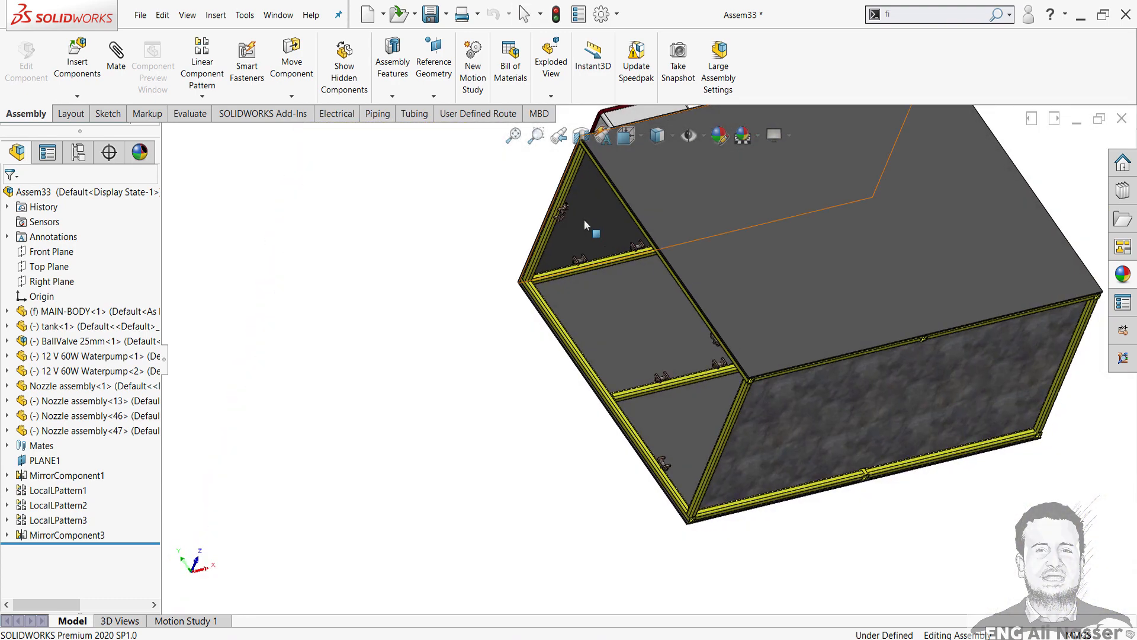
pyautogui.scroll(-7, 564, 220)
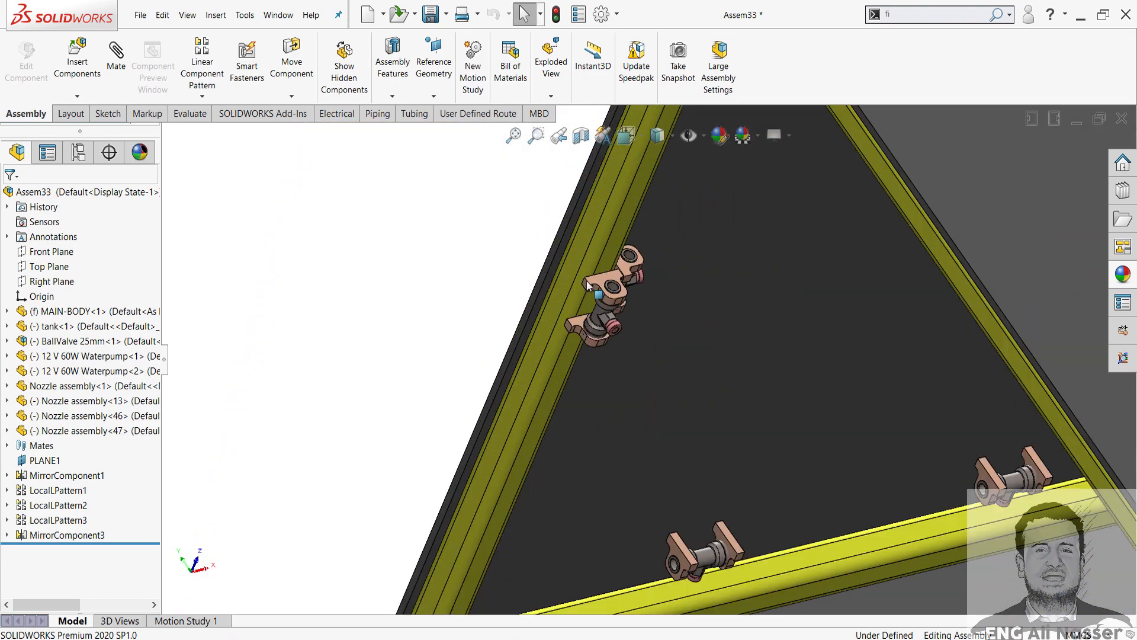
pyautogui.moveTo(586, 280); pyautogui.dragTo(563, 206, button='middle')
pyautogui.scroll(-4, 655, 330)
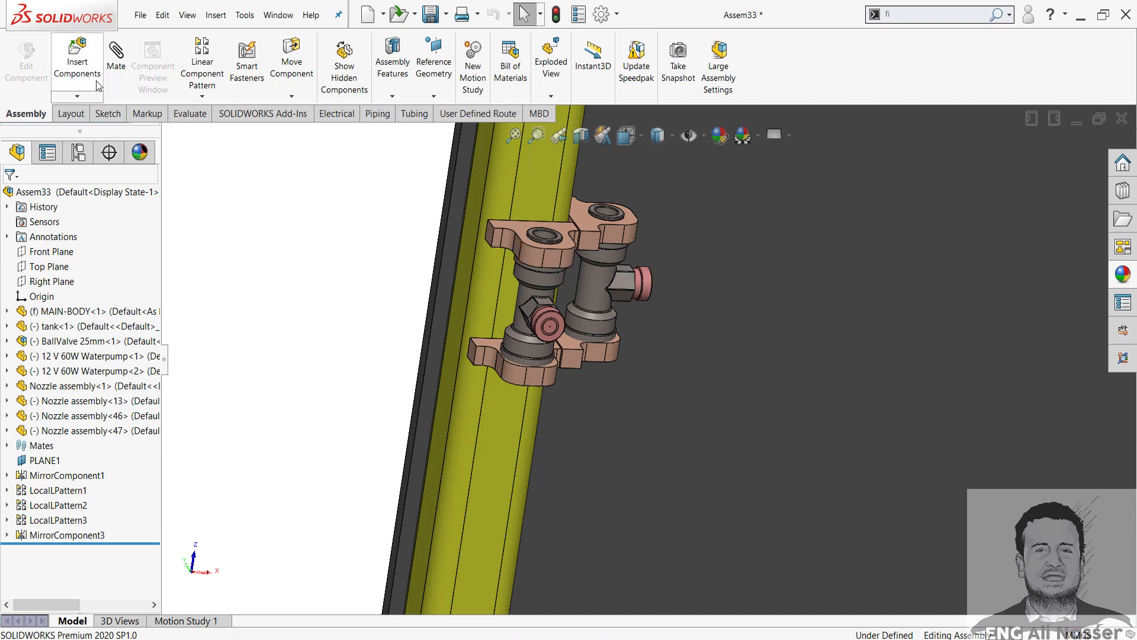
# Step: Start a linear component pattern along a long edge of MAIN-BODY with 2 instances
pyautogui.click(202, 96)
pyautogui.click(218, 109)
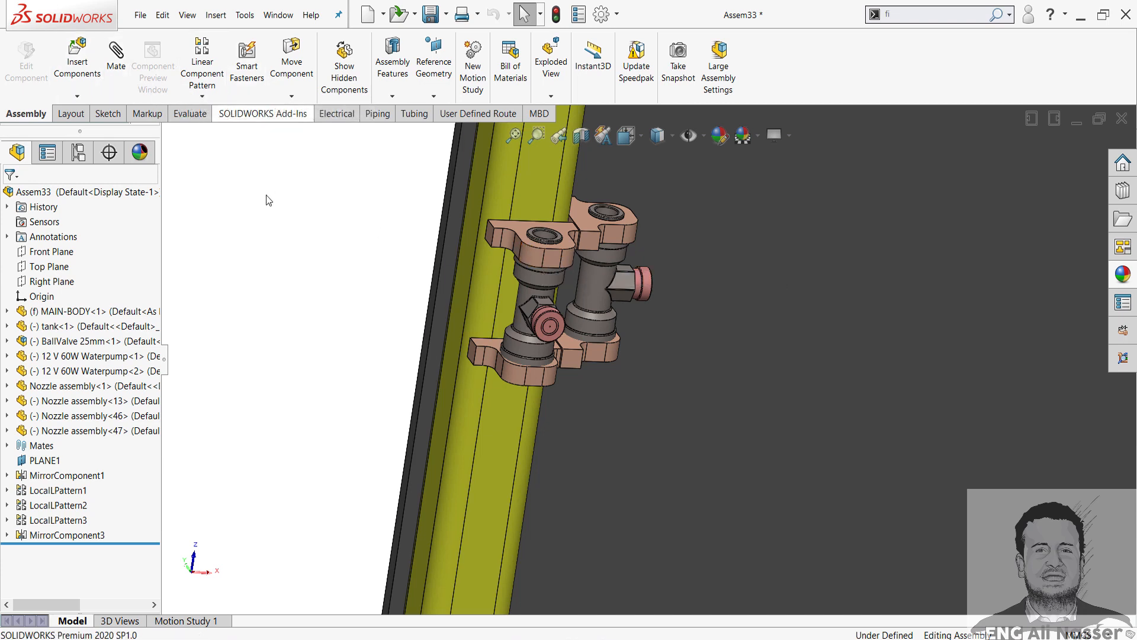
pyautogui.scroll(5, 706, 353)
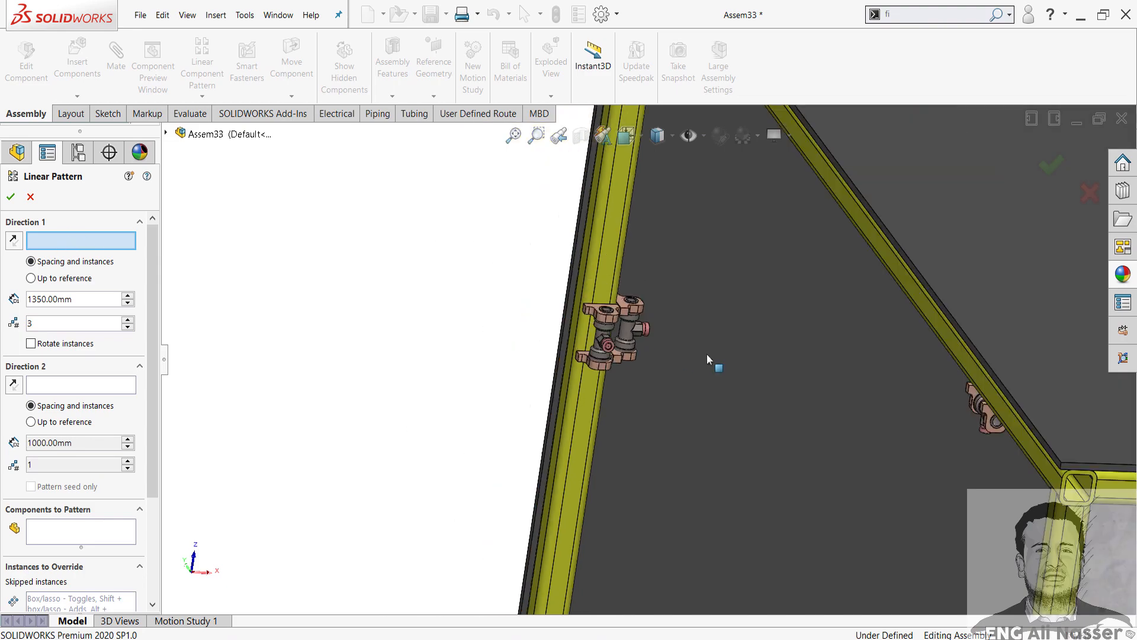
pyautogui.moveTo(705, 278); pyautogui.dragTo(708, 172, button='middle')
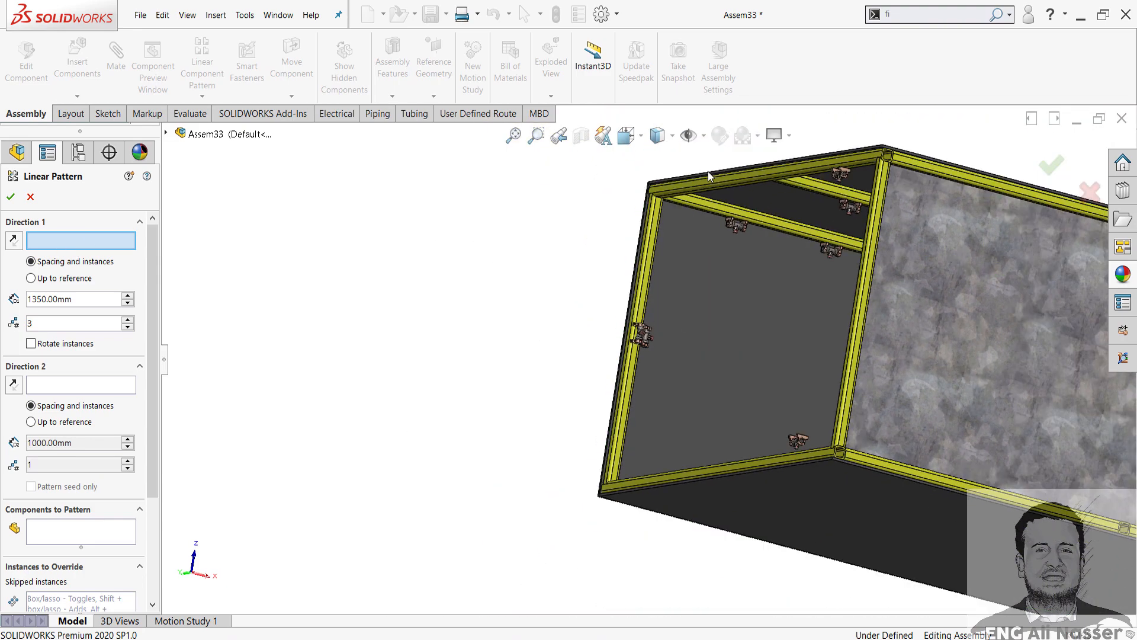
pyautogui.click(707, 207)
pyautogui.scroll(-5, 687, 315)
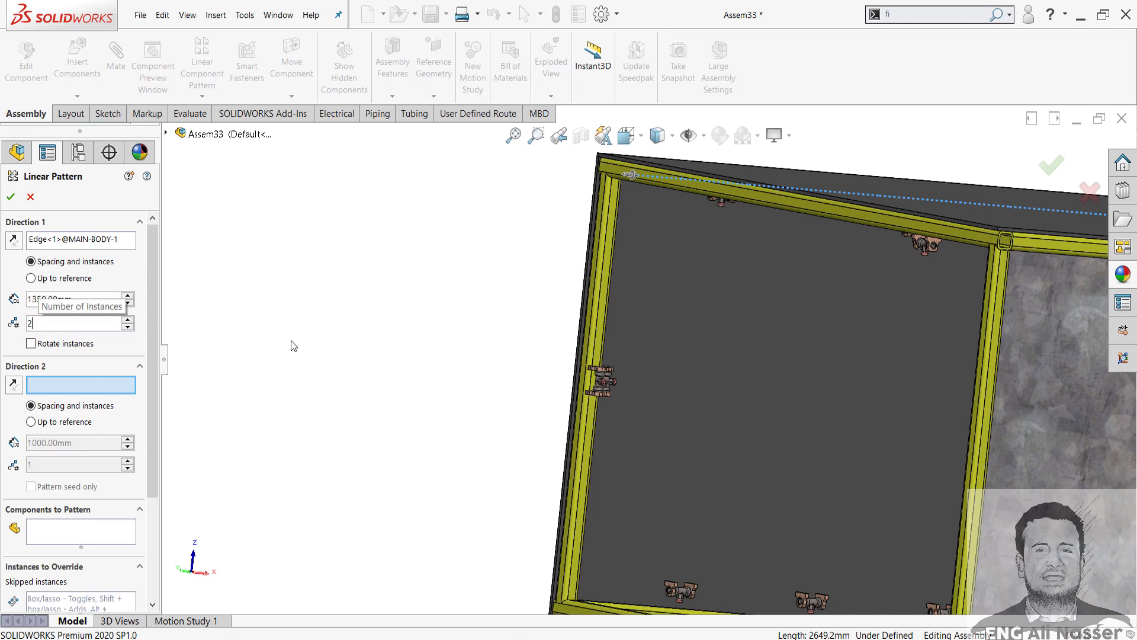
# Step: Choose the two nozzle assemblies on the open end's top rail, <46> and <47>, as the components to pattern
pyautogui.click(37, 536)
pyautogui.scroll(-6, 613, 368)
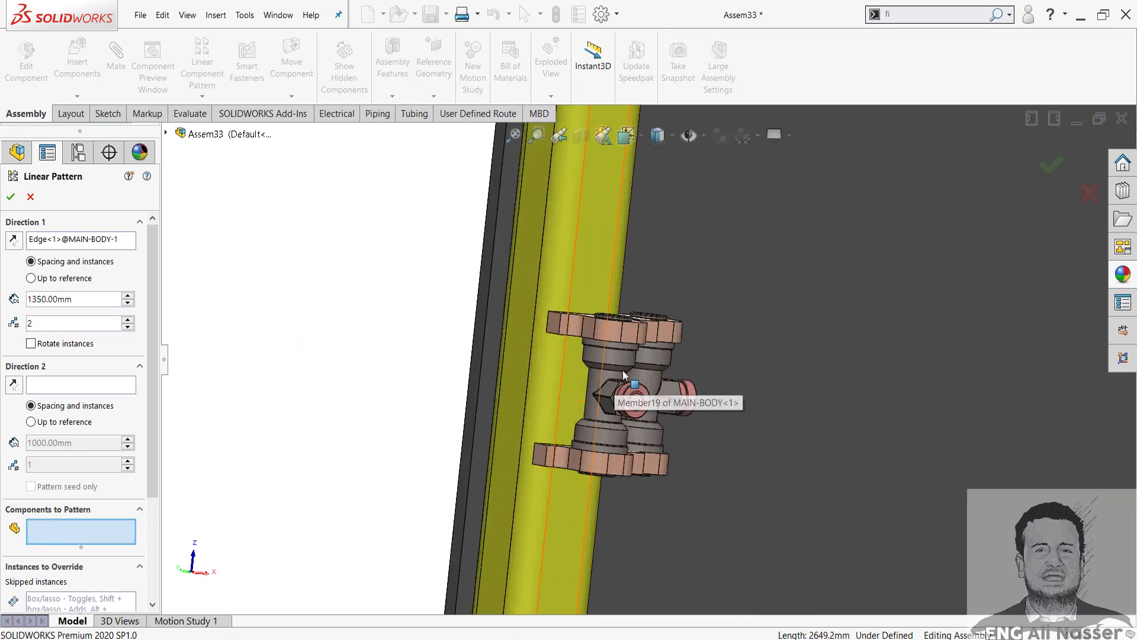
pyautogui.click(623, 368)
pyautogui.click(649, 360)
pyautogui.scroll(7, 646, 379)
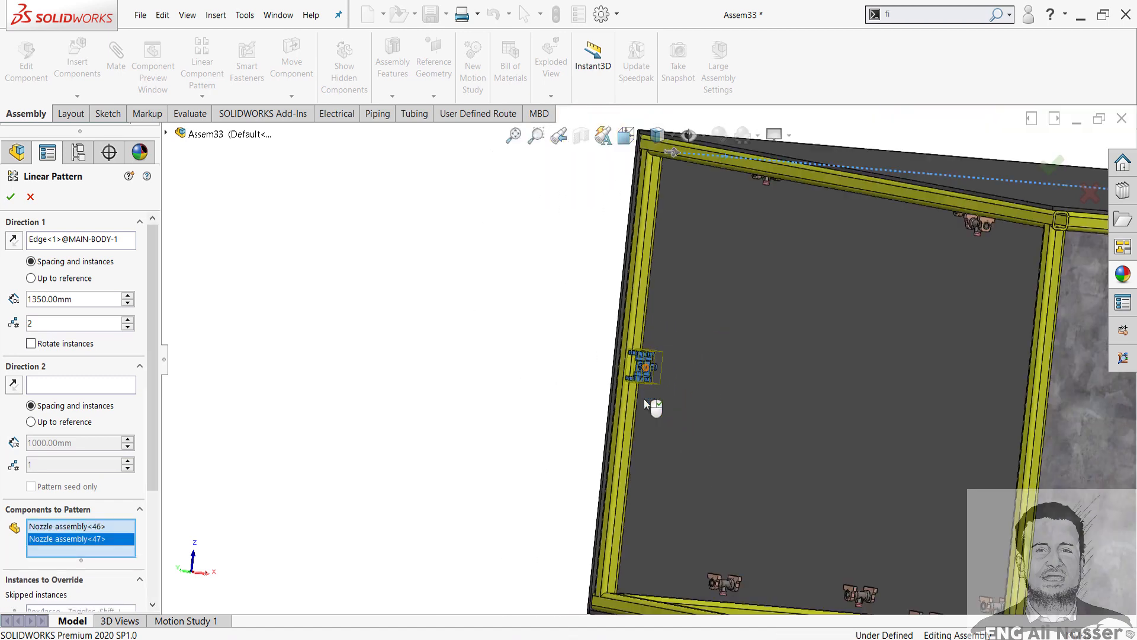
pyautogui.moveTo(707, 388)
pyautogui.mouseDown(button='middle')
pyautogui.moveTo(693, 406)
pyautogui.moveTo(702, 404)
pyautogui.mouseUp(button='middle')
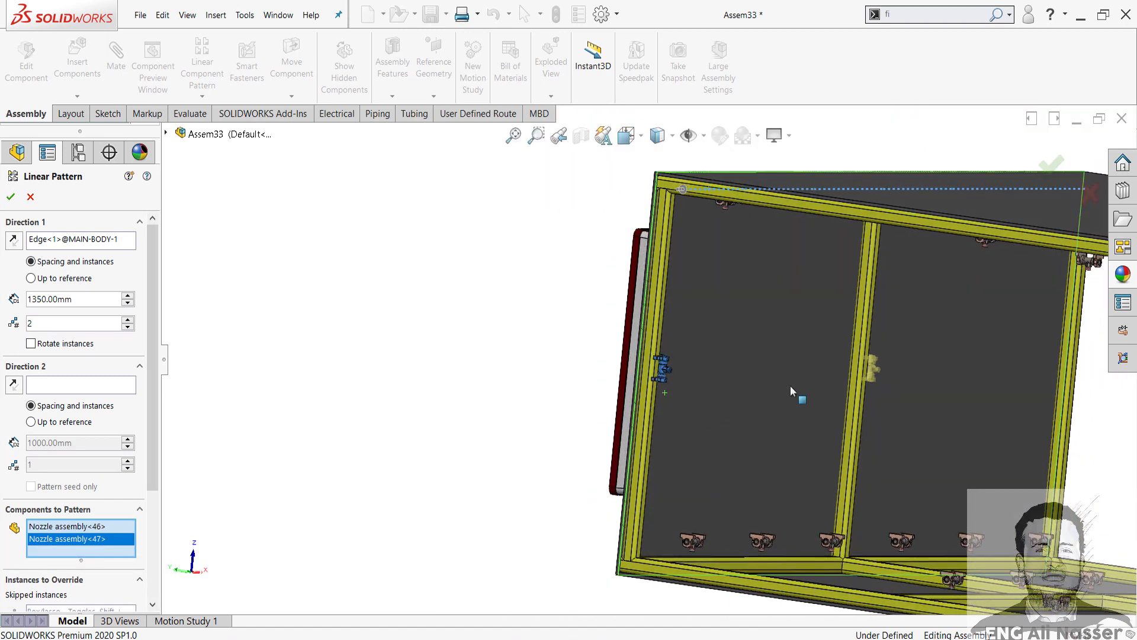
pyautogui.scroll(-1, 793, 386)
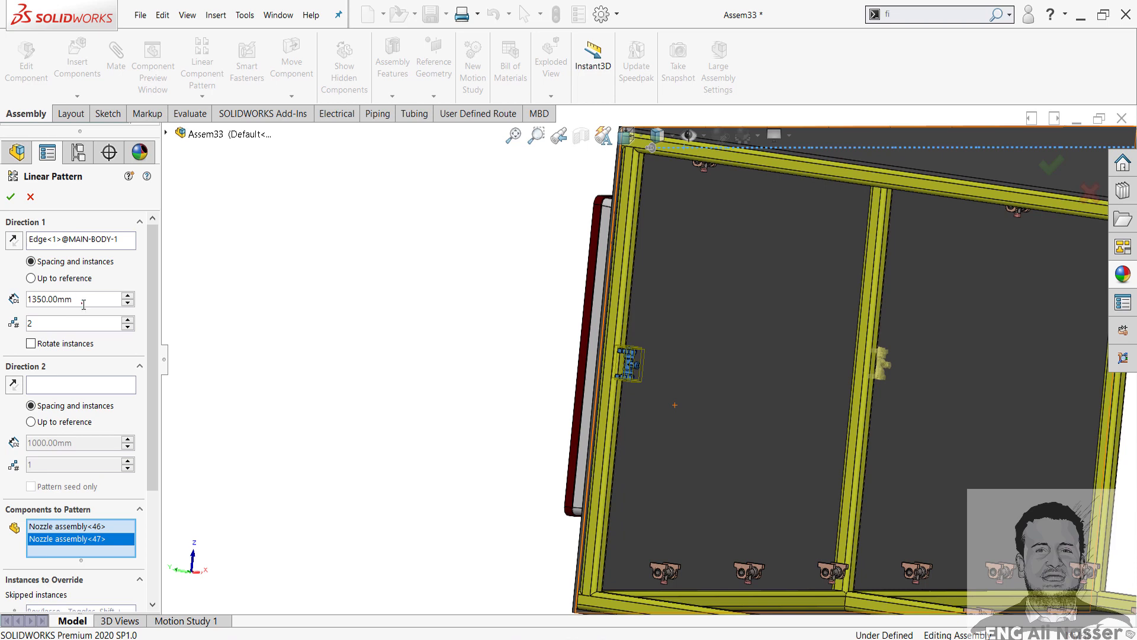
# Step: Set the nozzle pattern's spacing to 1350 mm, half of 2700, and accept the pattern onto the new middle cross member
pyautogui.write('27000')
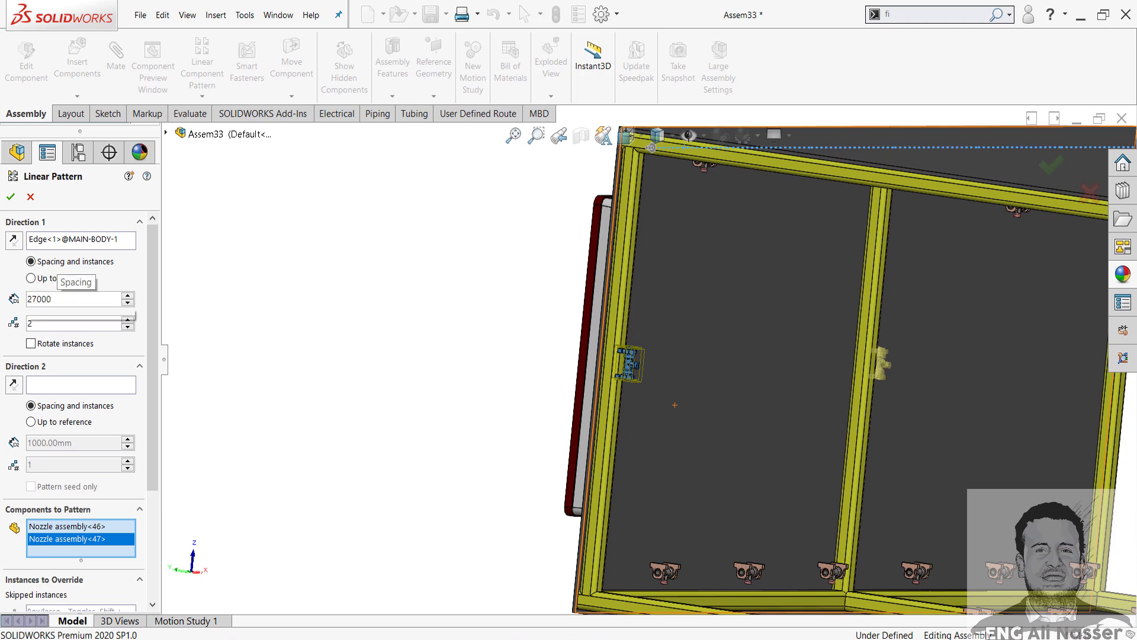
pyautogui.press('BackSpace')
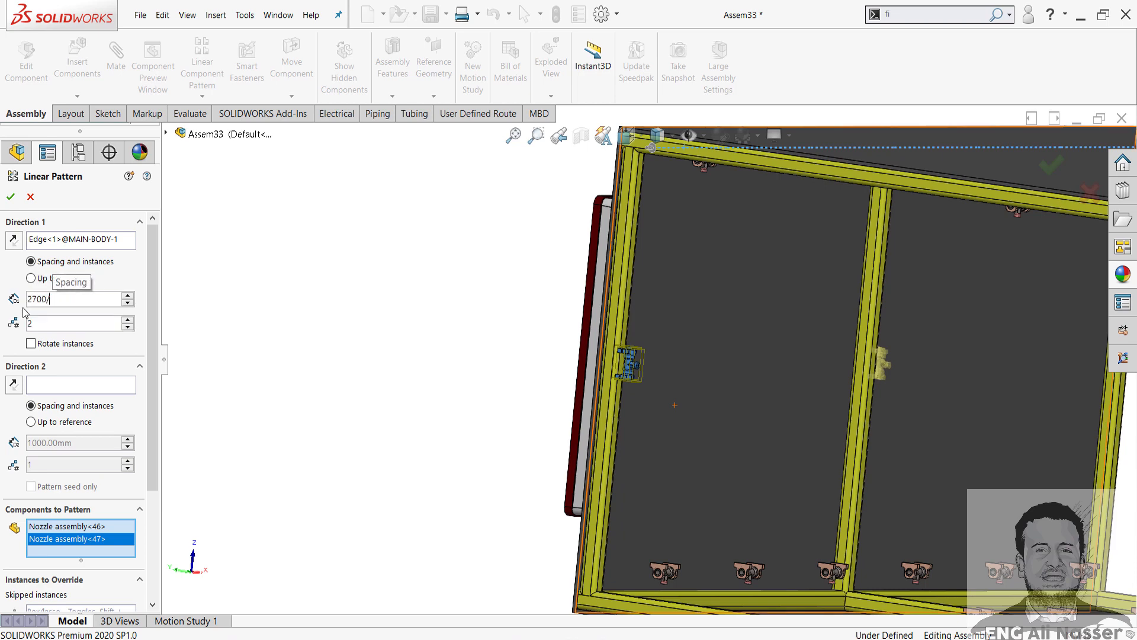
pyautogui.press('Return')
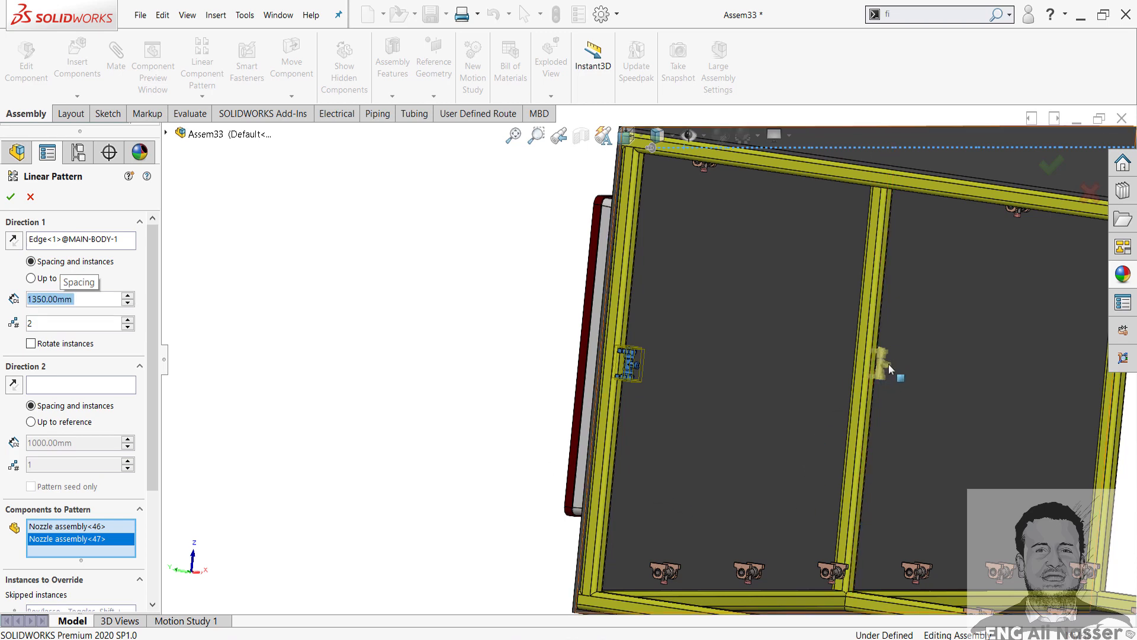
pyautogui.click(12, 200)
pyautogui.moveTo(782, 402); pyautogui.dragTo(777, 352, button='middle')
pyautogui.scroll(-7, 829, 330)
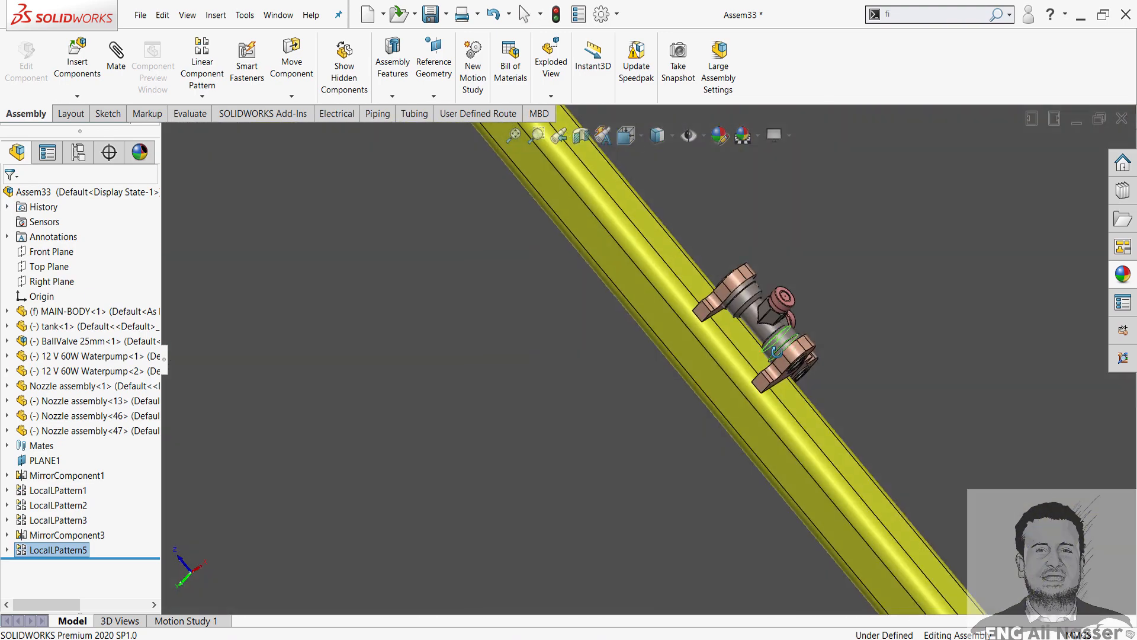
pyautogui.scroll(8, 719, 408)
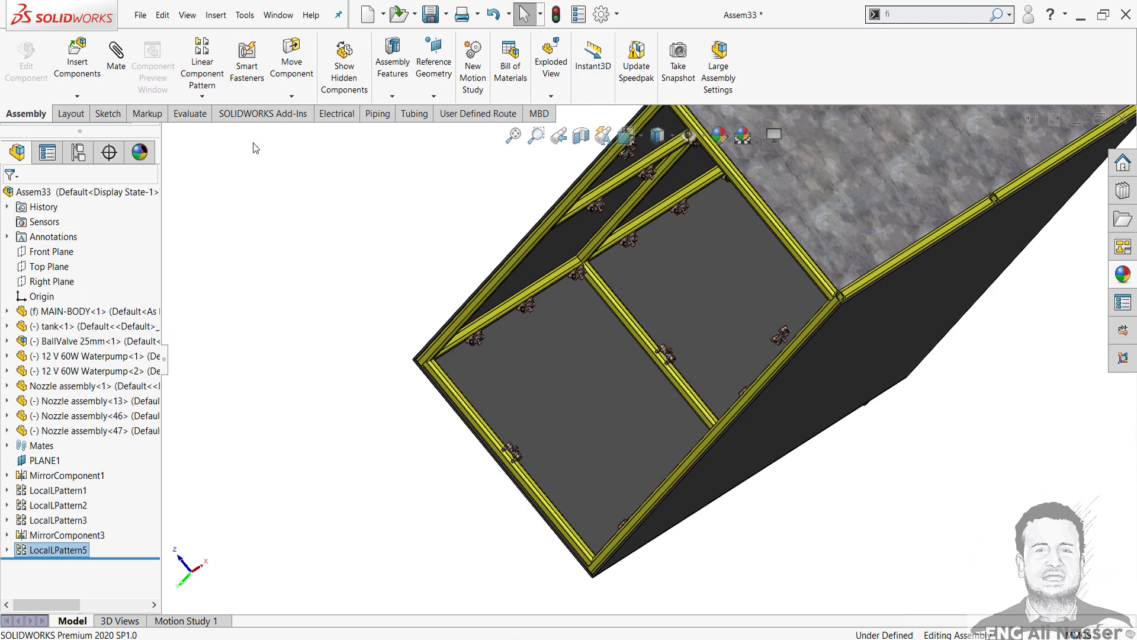
# Step: Start a reference plane using the outer face of the top rail at one open end of MAIN-BODY as first reference
pyautogui.click(431, 98)
pyautogui.click(441, 113)
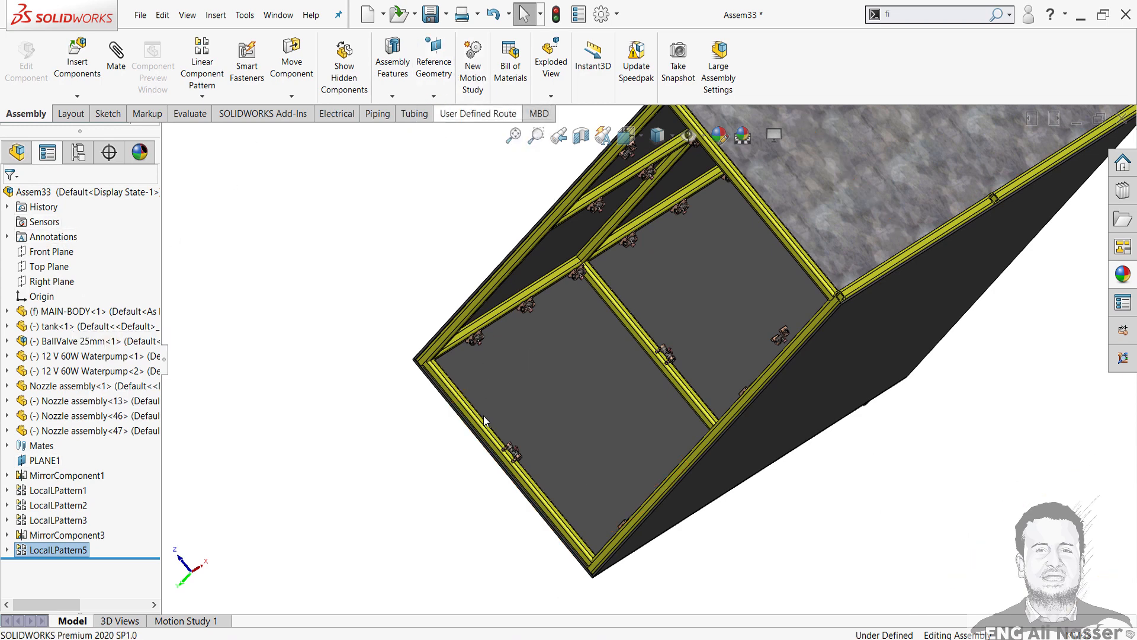
pyautogui.scroll(-6, 492, 421)
pyautogui.click(582, 349)
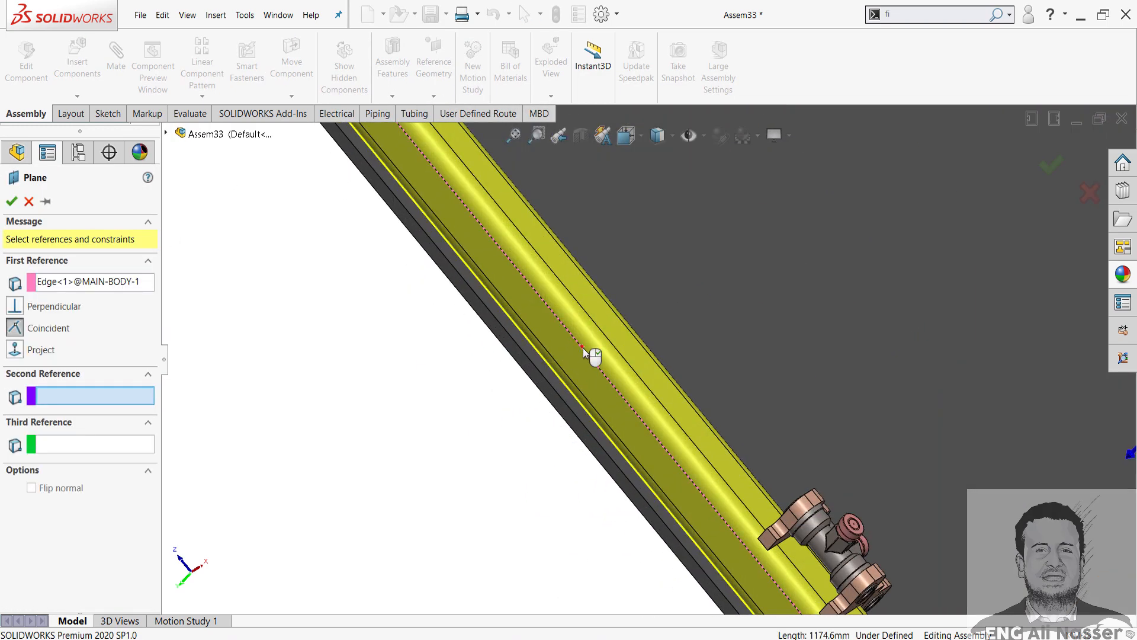
pyautogui.click(582, 348)
pyautogui.click(574, 369)
pyautogui.scroll(8, 847, 474)
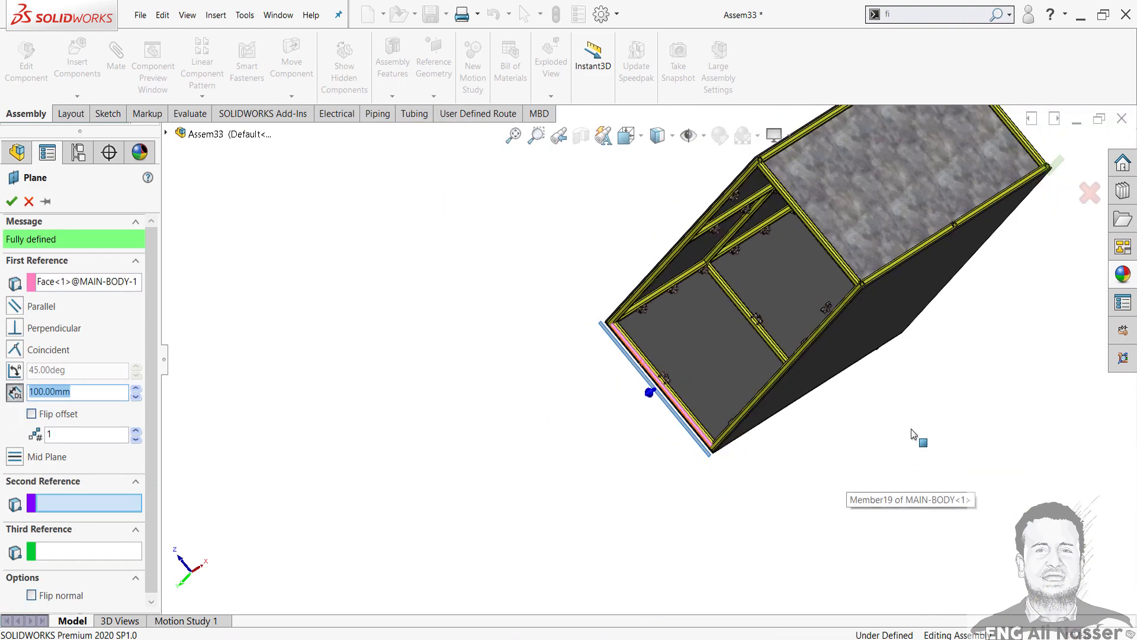
# Step: Add the matching rail face at the opposite end as second reference and accept the mid plane
pyautogui.scroll(-10, 897, 372)
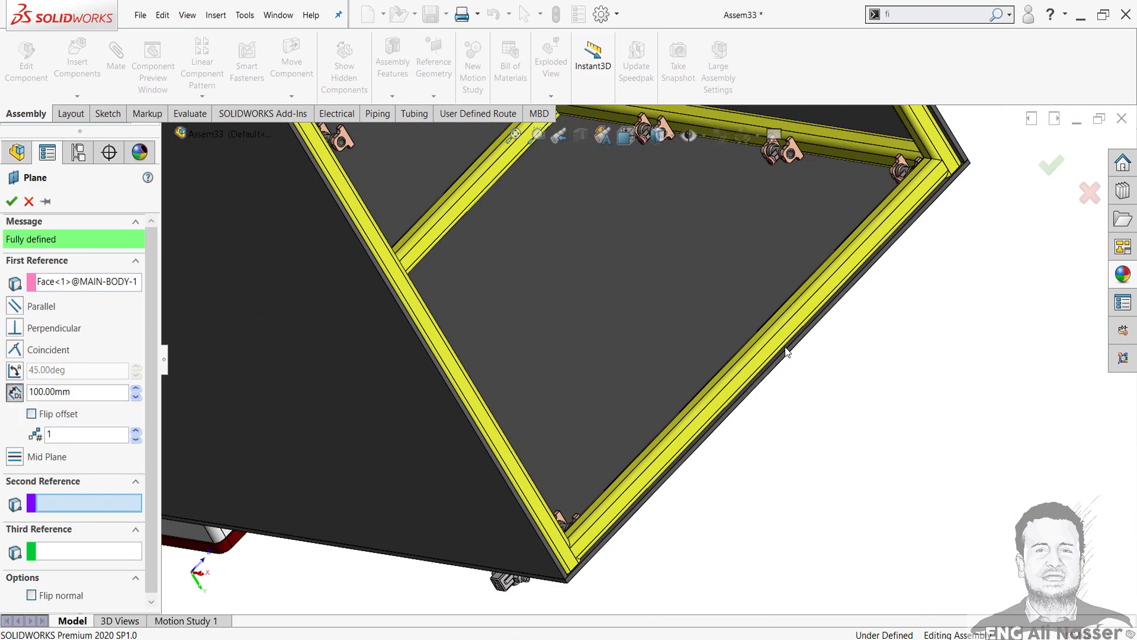
pyautogui.click(769, 318)
pyautogui.scroll(10, 794, 426)
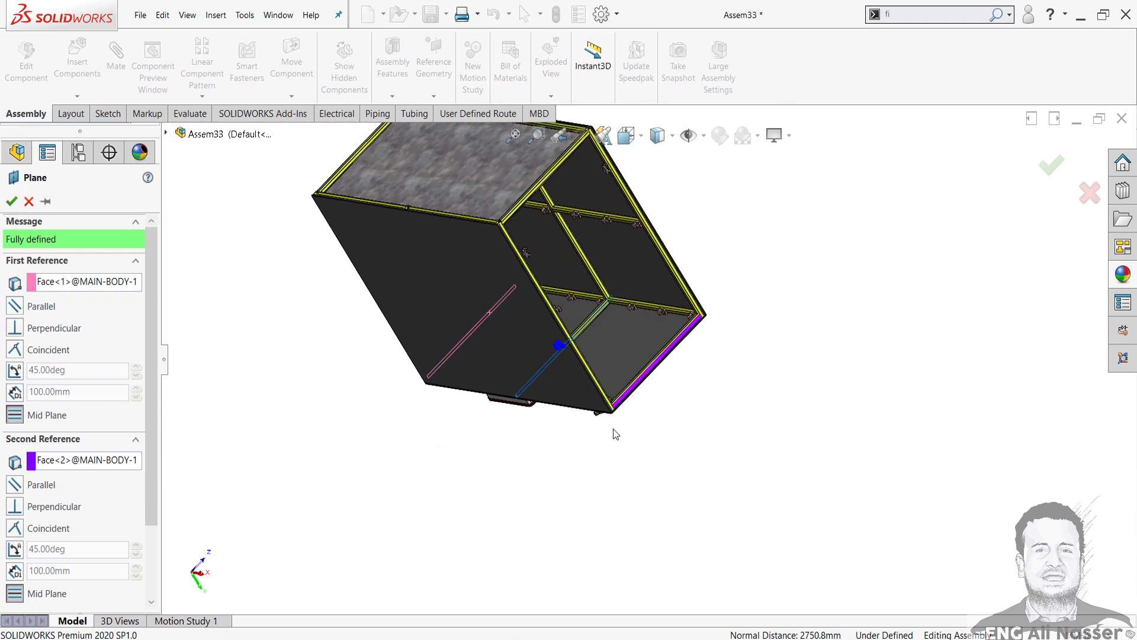
pyautogui.moveTo(612, 432); pyautogui.dragTo(513, 373, button='middle')
pyautogui.scroll(-4, 477, 344)
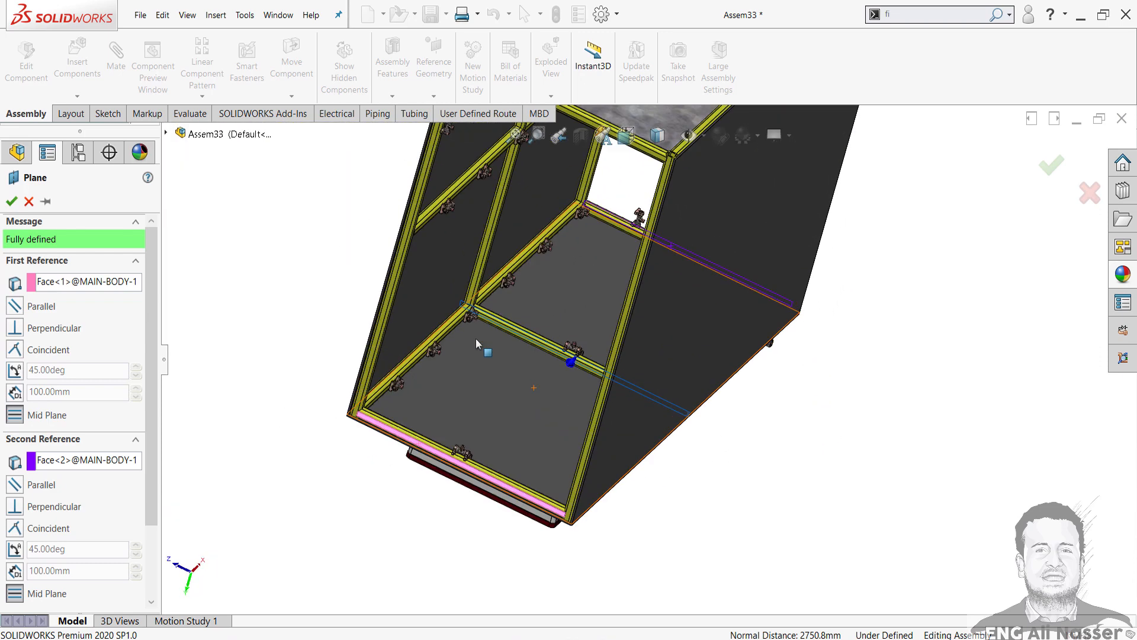
pyautogui.click(11, 201)
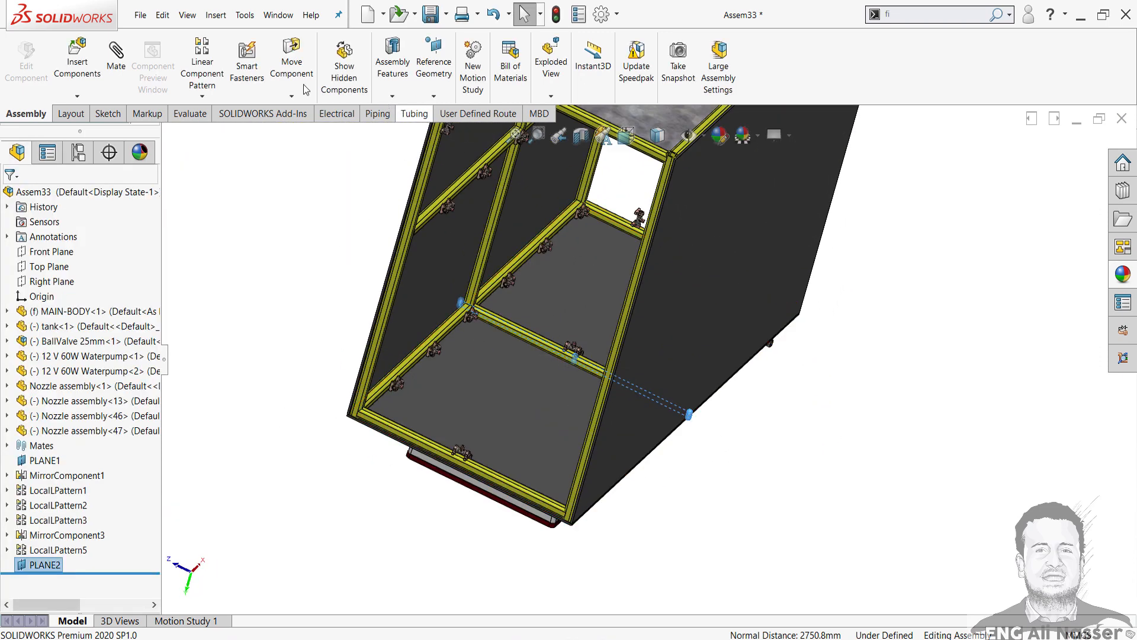
# Step: Start a Mirror Components feature about PLANE2 for the nozzles on the middle cross member
pyautogui.click(218, 95)
pyautogui.click(215, 204)
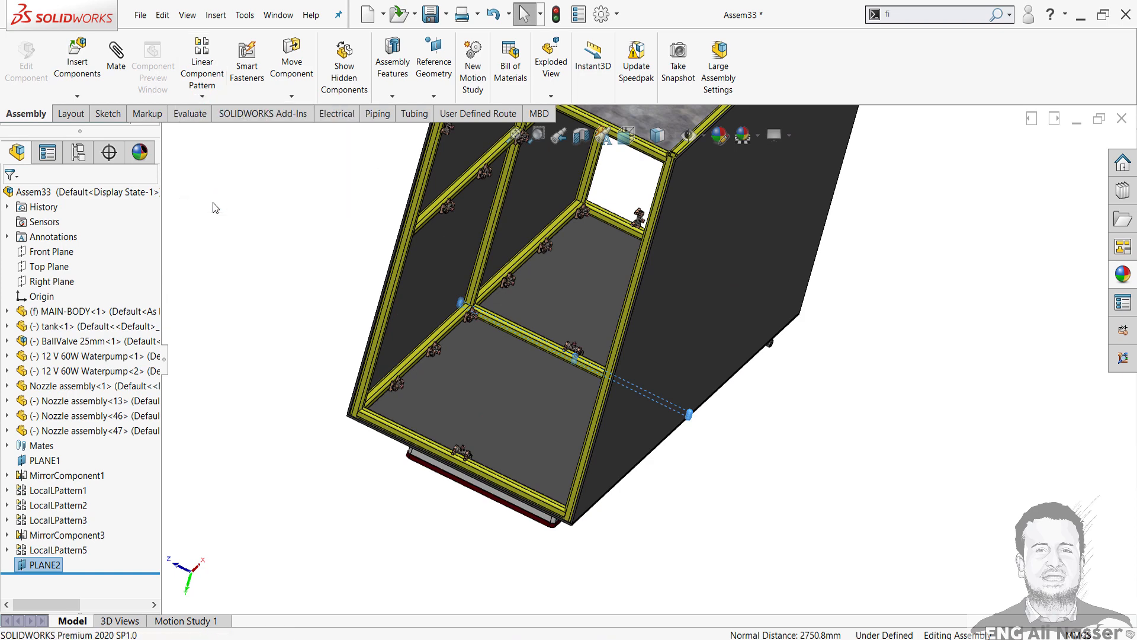
pyautogui.scroll(-10, 586, 367)
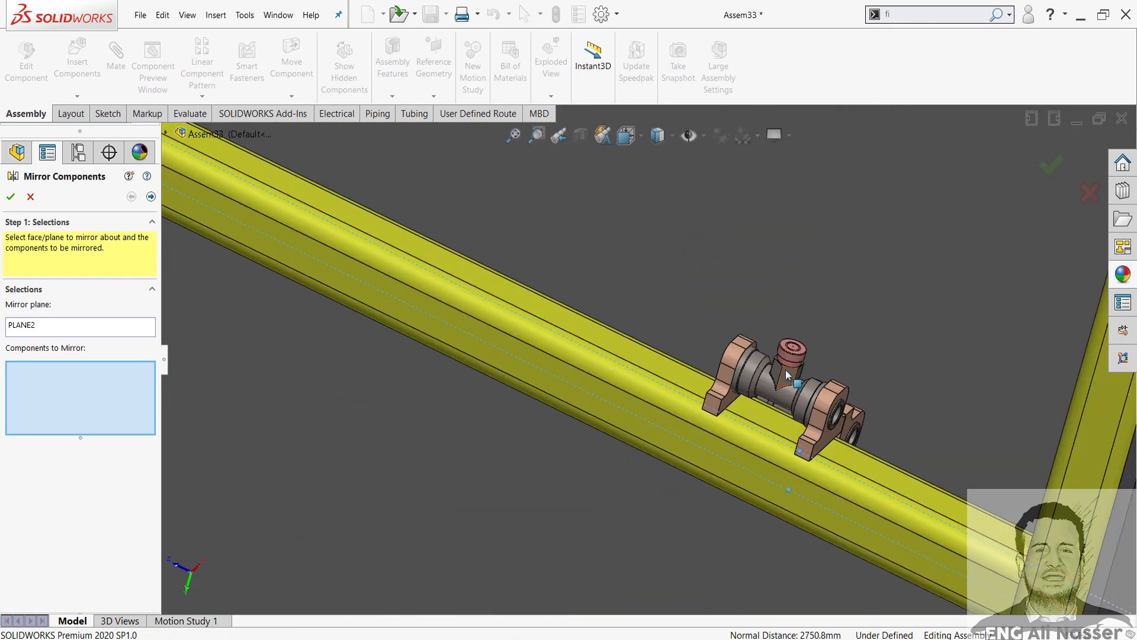
pyautogui.click(786, 376)
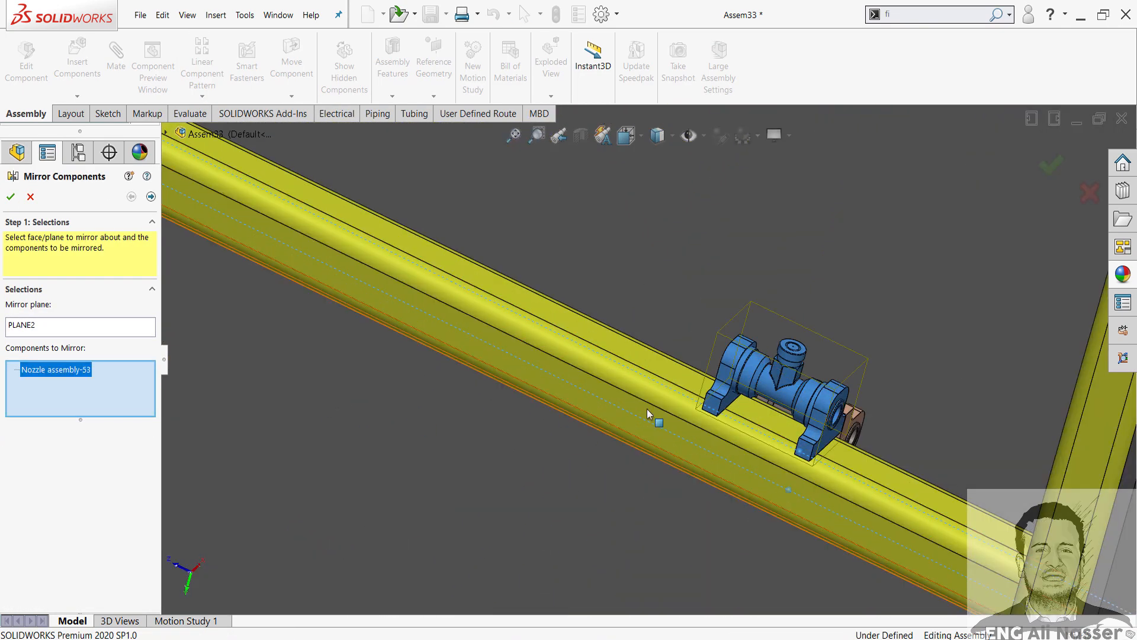
pyautogui.click(152, 197)
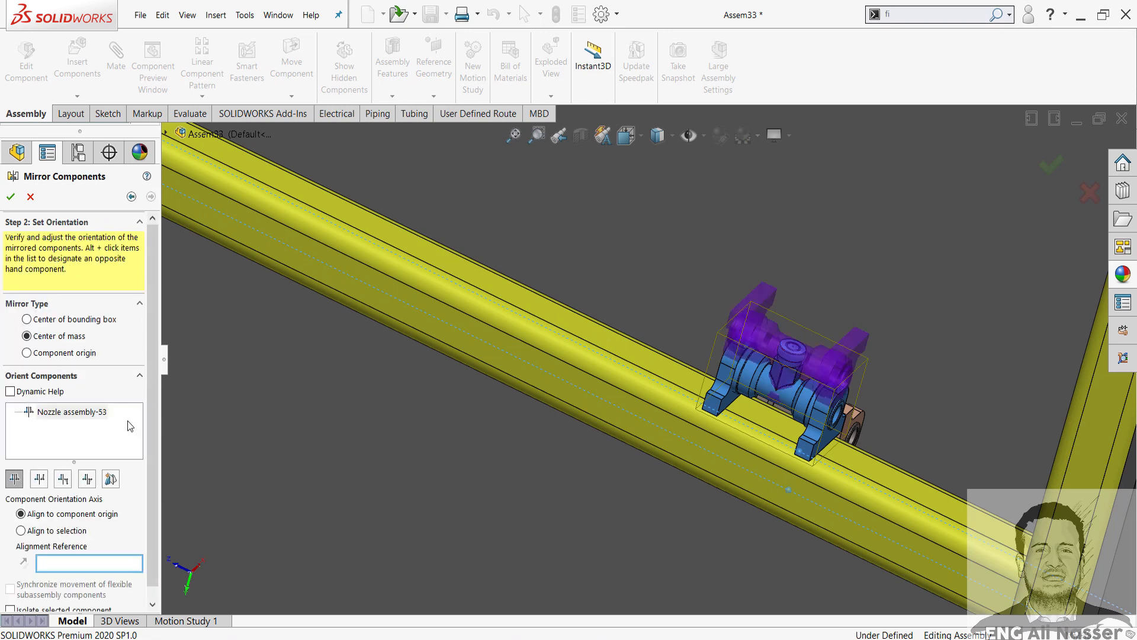
pyautogui.click(39, 478)
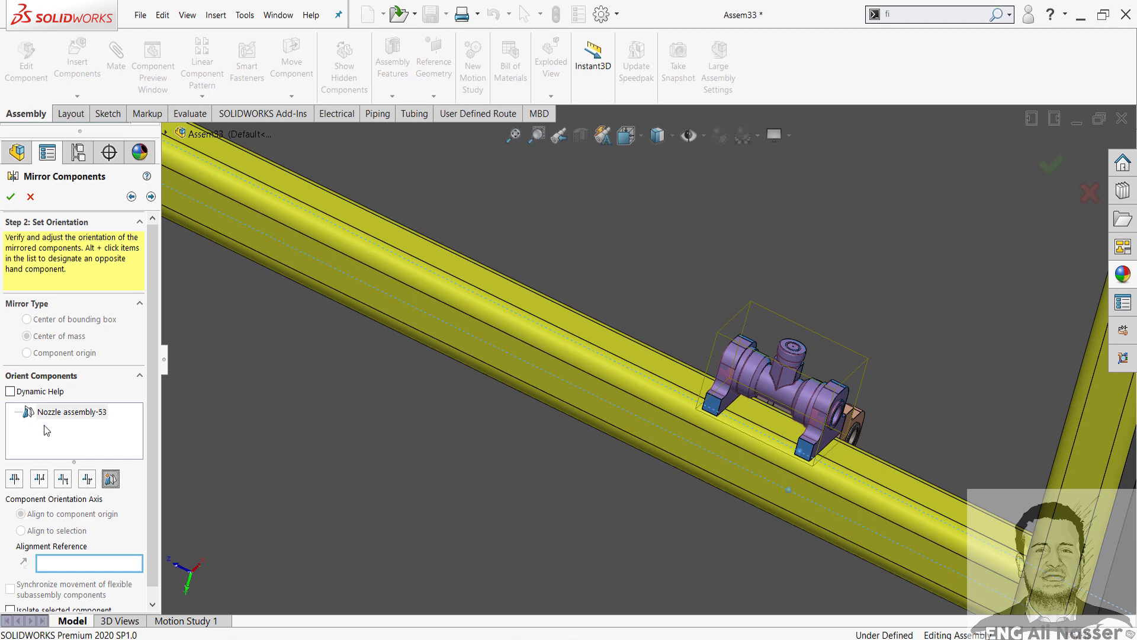
pyautogui.click(131, 197)
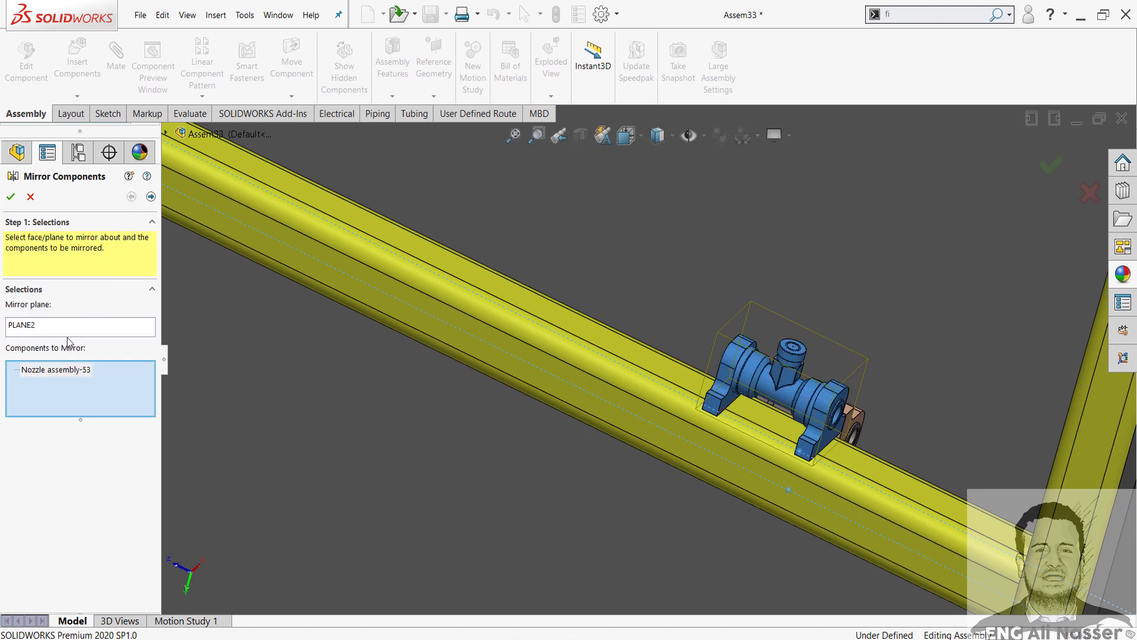
pyautogui.rightClick(77, 373)
pyautogui.click(172, 375)
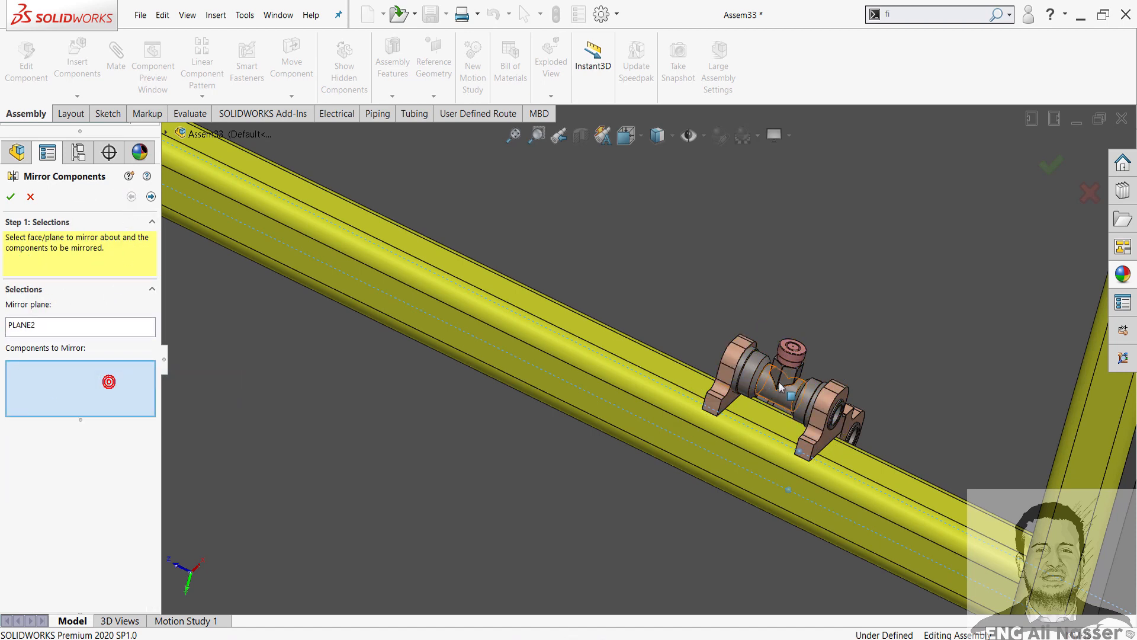
# Step: Choose Nozzle assembly-52 on the middle cross member and mirror it about PLANE2 as an opposite-hand version
pyautogui.click(855, 420)
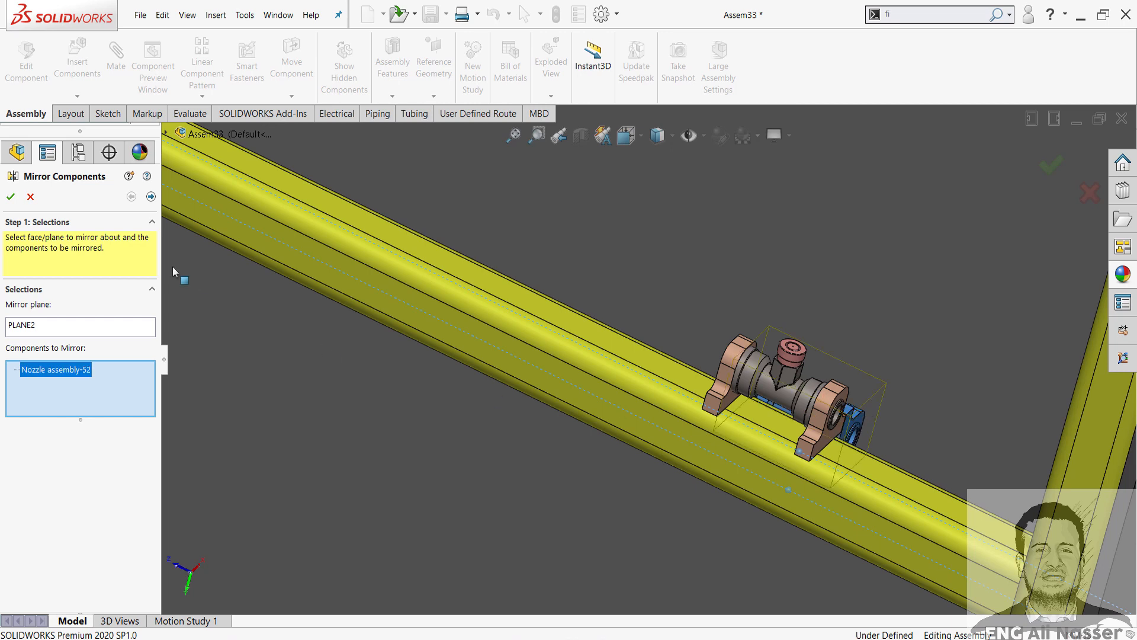
pyautogui.click(151, 197)
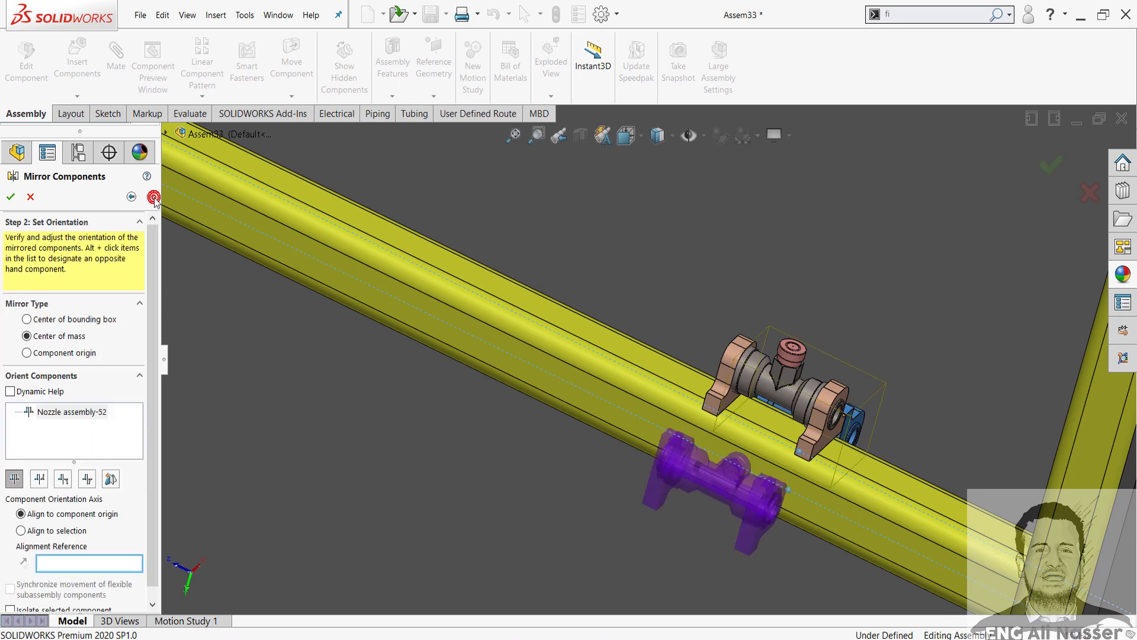
pyautogui.click(110, 480)
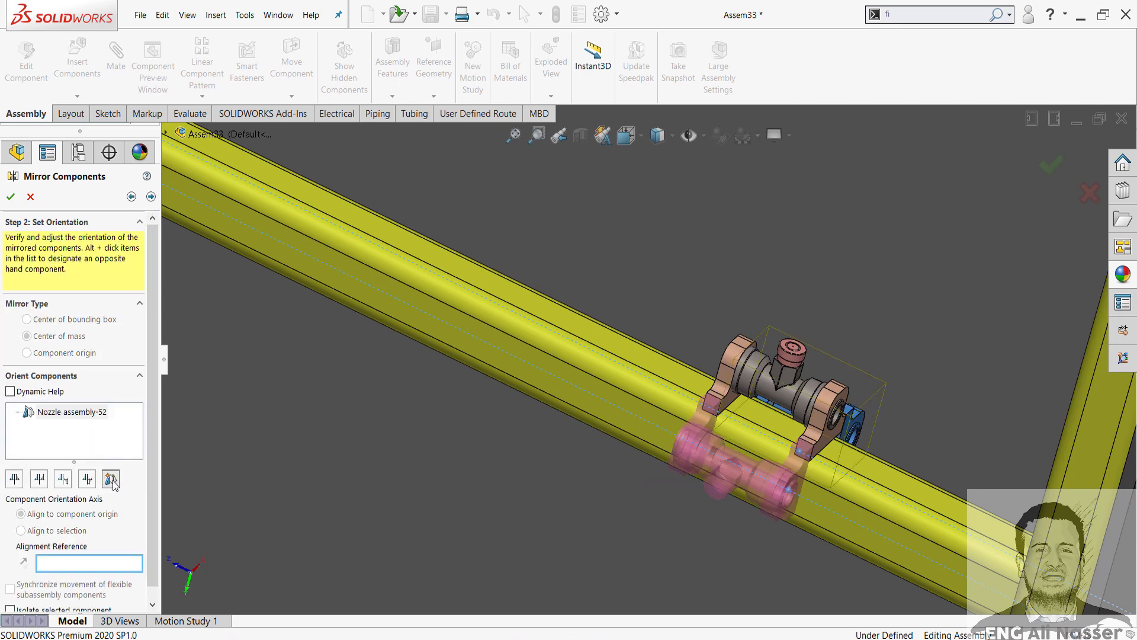
pyautogui.click(11, 197)
pyautogui.scroll(1, 742, 489)
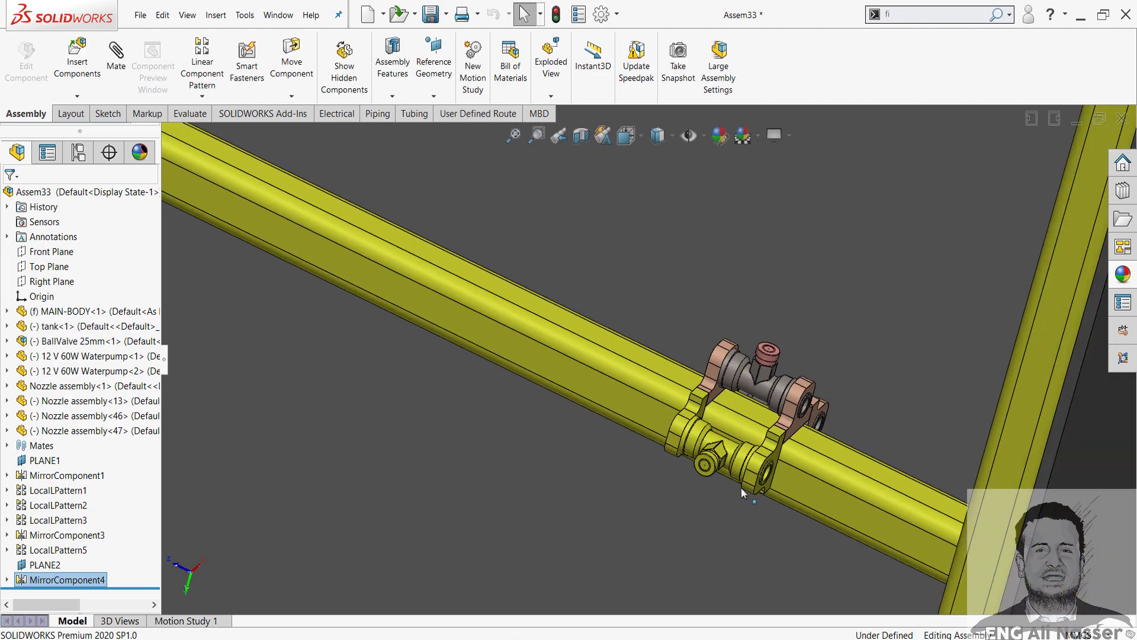
# Step: Start another Mirror Components feature with PLANE2 as the mirror plane
pyautogui.moveTo(742, 491); pyautogui.dragTo(838, 370, button='middle')
pyautogui.scroll(-2, 332, 492)
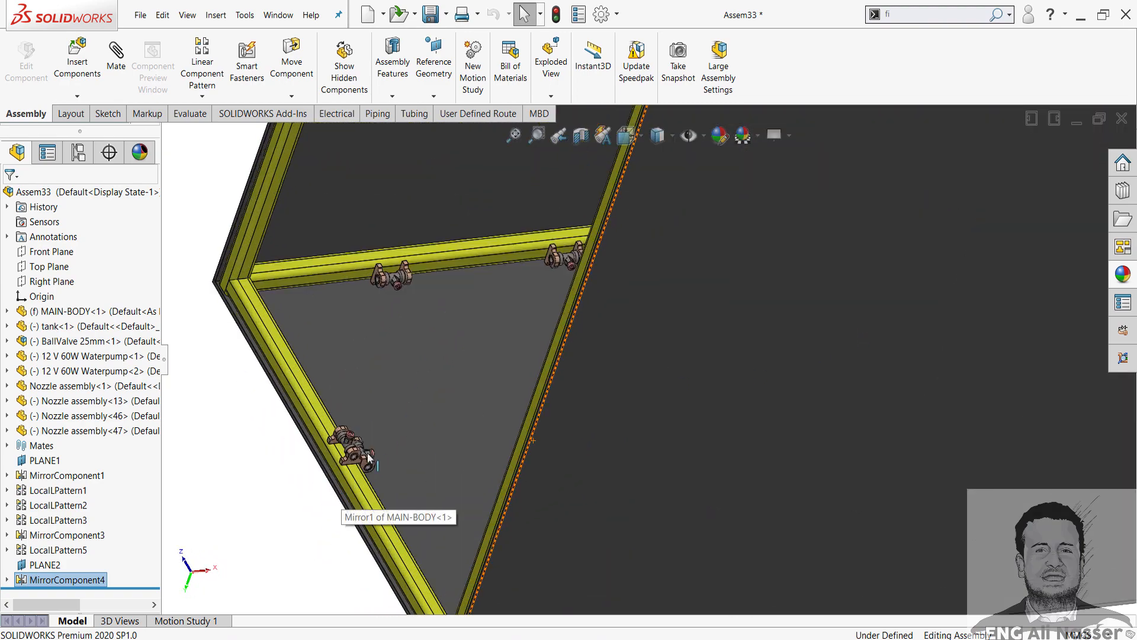
pyautogui.moveTo(346, 447); pyautogui.dragTo(368, 461, button='middle')
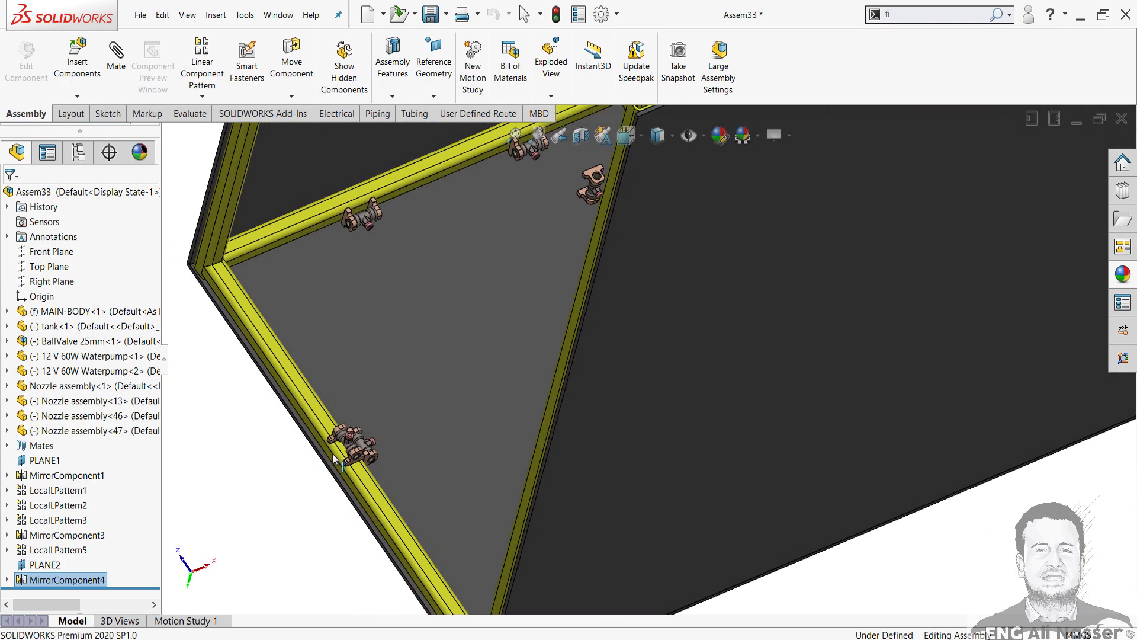
pyautogui.scroll(3, 368, 461)
pyautogui.moveTo(744, 483); pyautogui.dragTo(652, 450, button='middle')
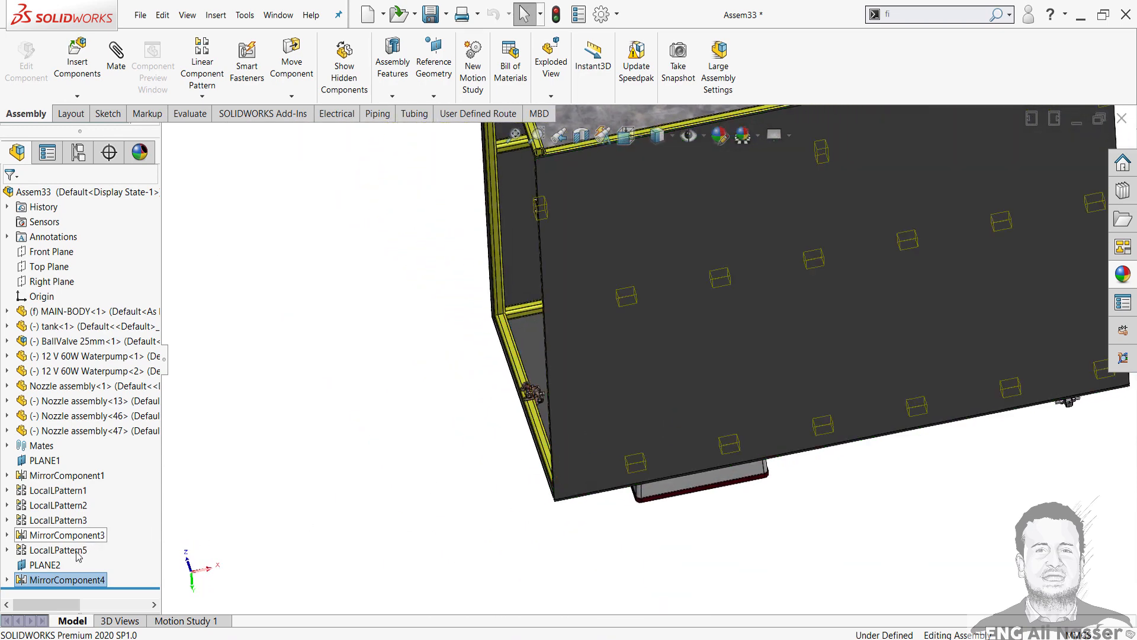
pyautogui.click(46, 565)
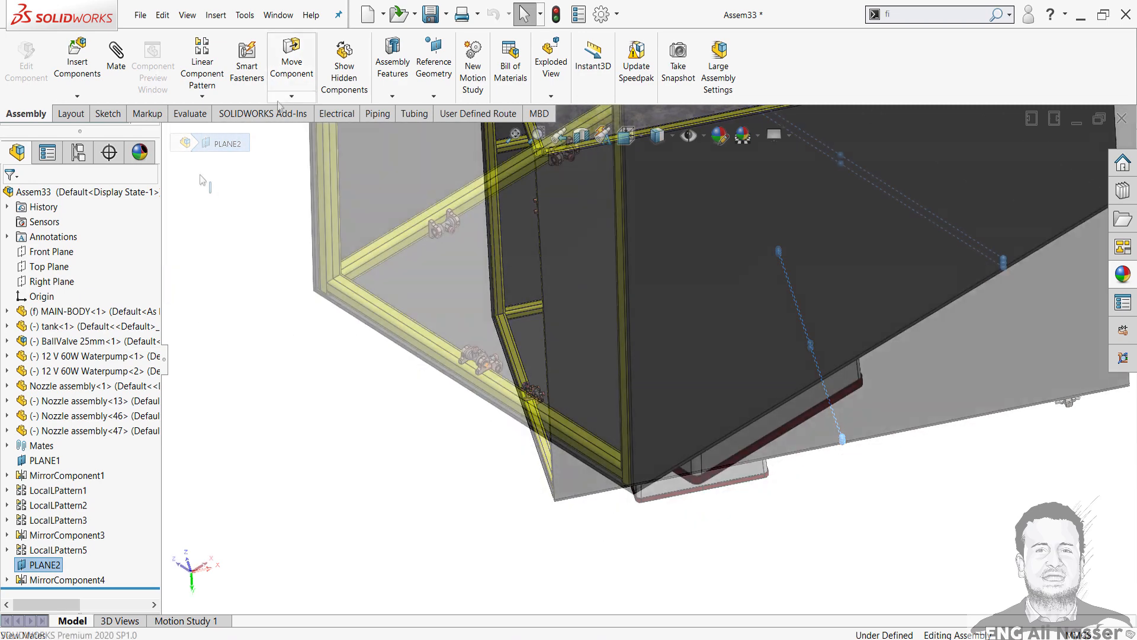
pyautogui.click(292, 98)
pyautogui.click(293, 98)
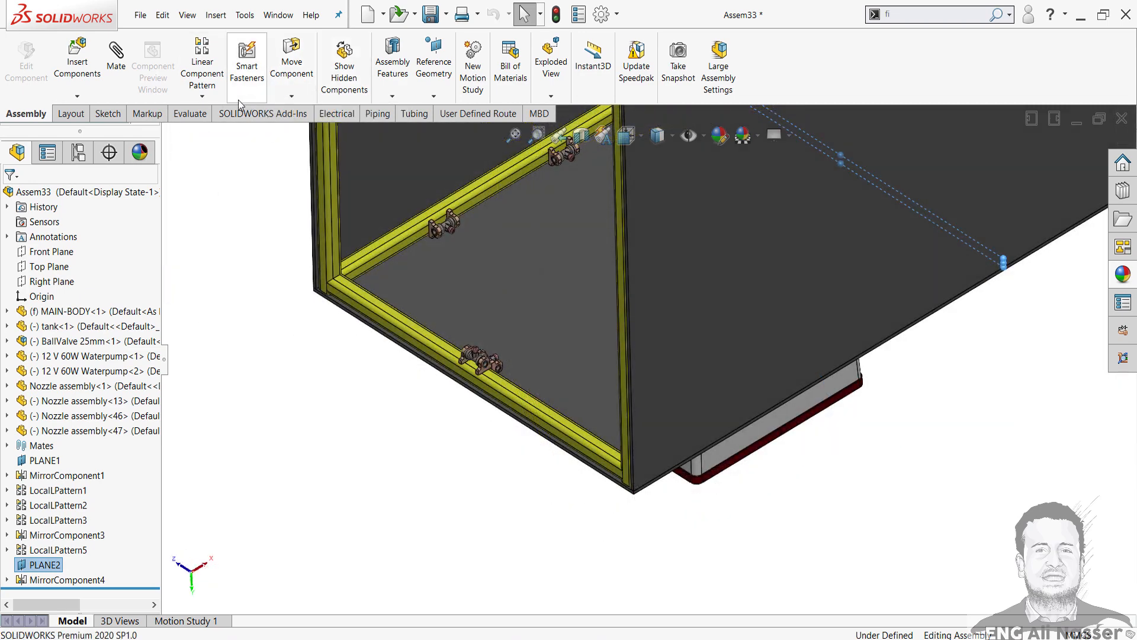
pyautogui.click(202, 96)
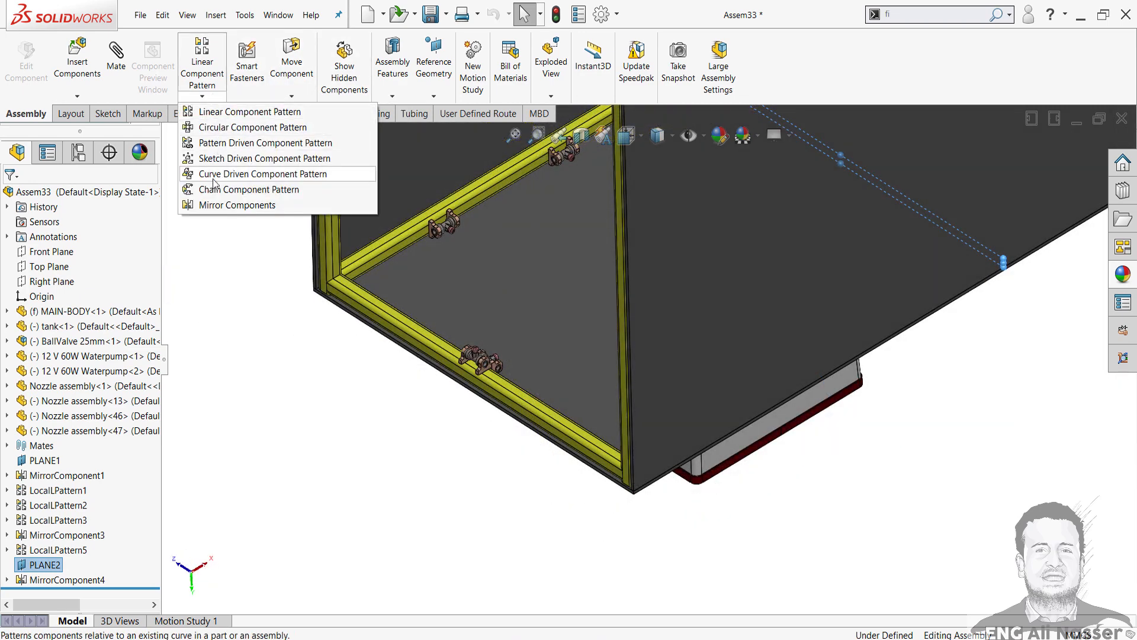
pyautogui.click(214, 206)
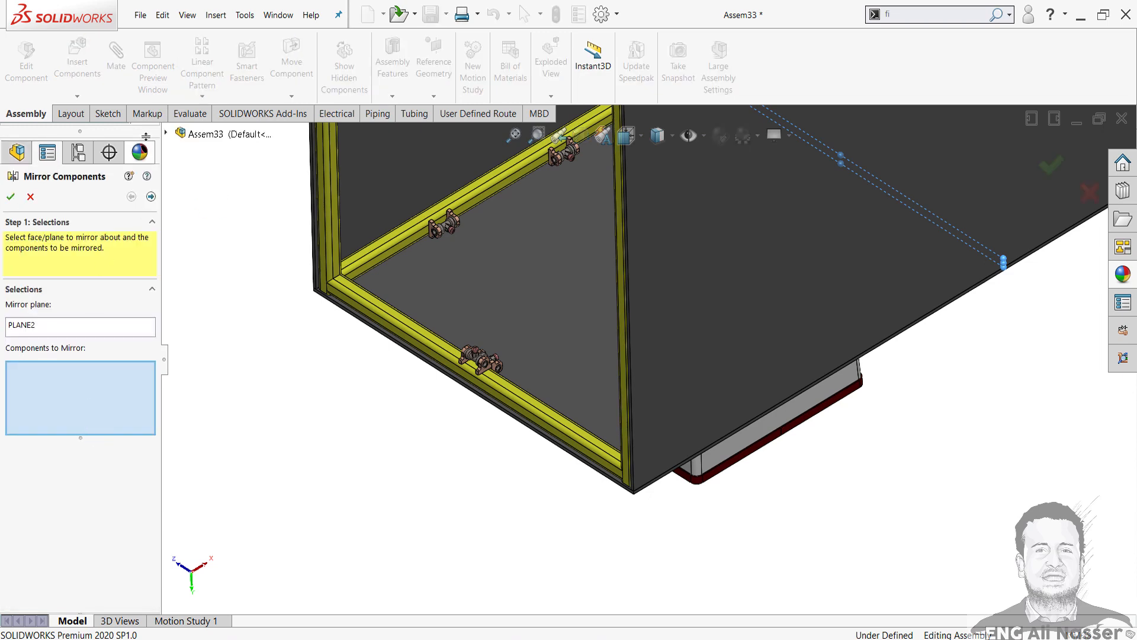
pyautogui.click(35, 329)
pyautogui.click(66, 389)
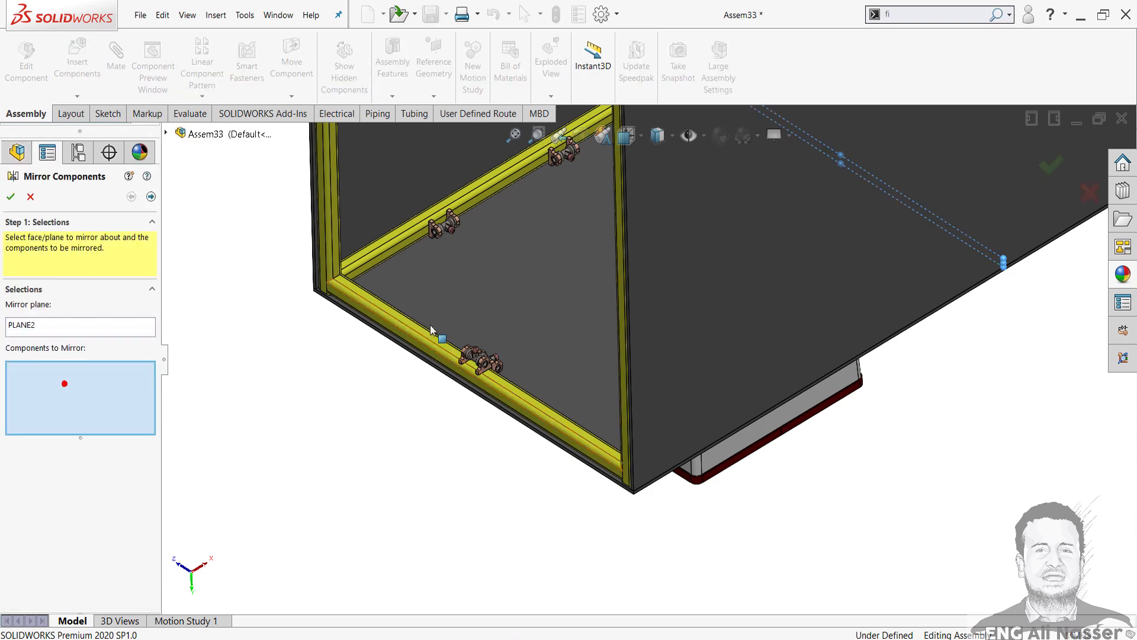
# Step: Choose Nozzle assembly-46 and Nozzle assembly-47 on the open end's top rail as the components to mirror
pyautogui.scroll(-8, 541, 371)
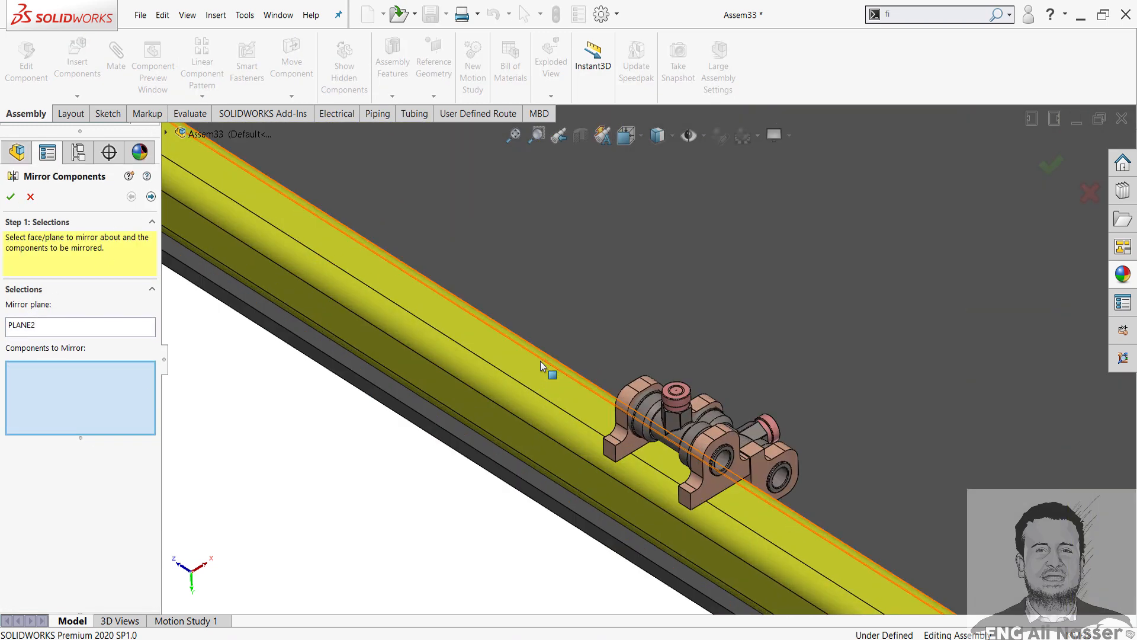
pyautogui.click(726, 447)
pyautogui.scroll(-4, 727, 447)
pyautogui.click(796, 439)
pyautogui.scroll(8, 812, 436)
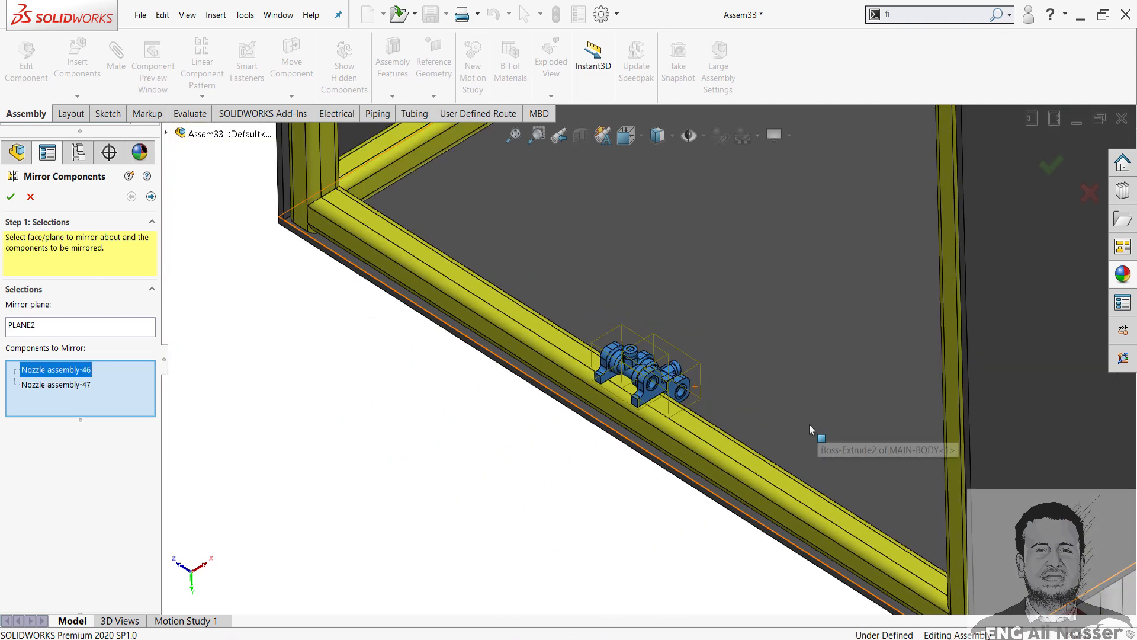
pyautogui.moveTo(813, 435)
pyautogui.mouseDown(button='middle')
pyautogui.moveTo(770, 435)
pyautogui.moveTo(786, 392)
pyautogui.moveTo(776, 385)
pyautogui.moveTo(780, 437)
pyautogui.moveTo(820, 451)
pyautogui.mouseUp(button='middle')
# Step: Keep the mirror type at centre of bounding box and accept the mirrored nozzle pair at the chamber's opposite end
pyautogui.click(151, 196)
pyautogui.scroll(5, 770, 355)
pyautogui.scroll(-6, 820, 451)
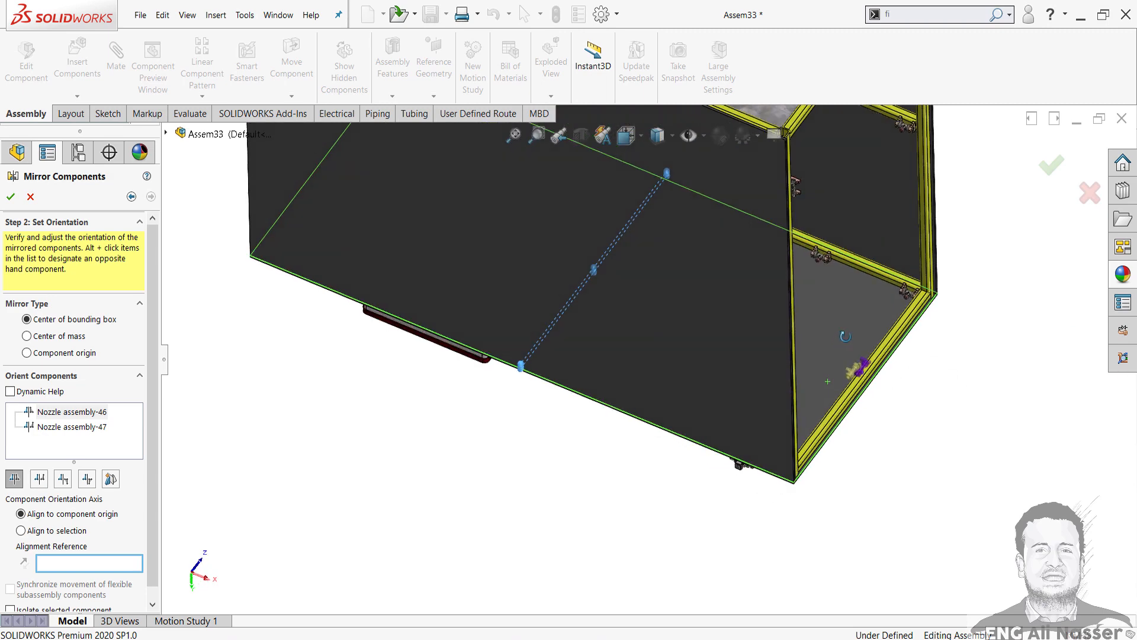
pyautogui.scroll(4, 646, 358)
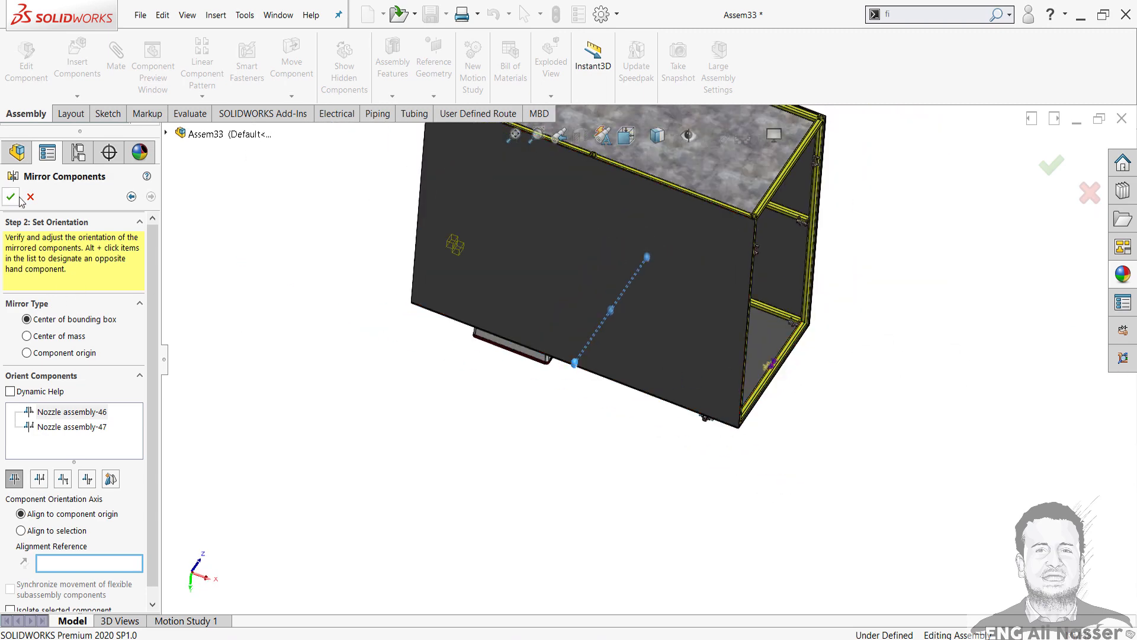
pyautogui.scroll(1, 540, 279)
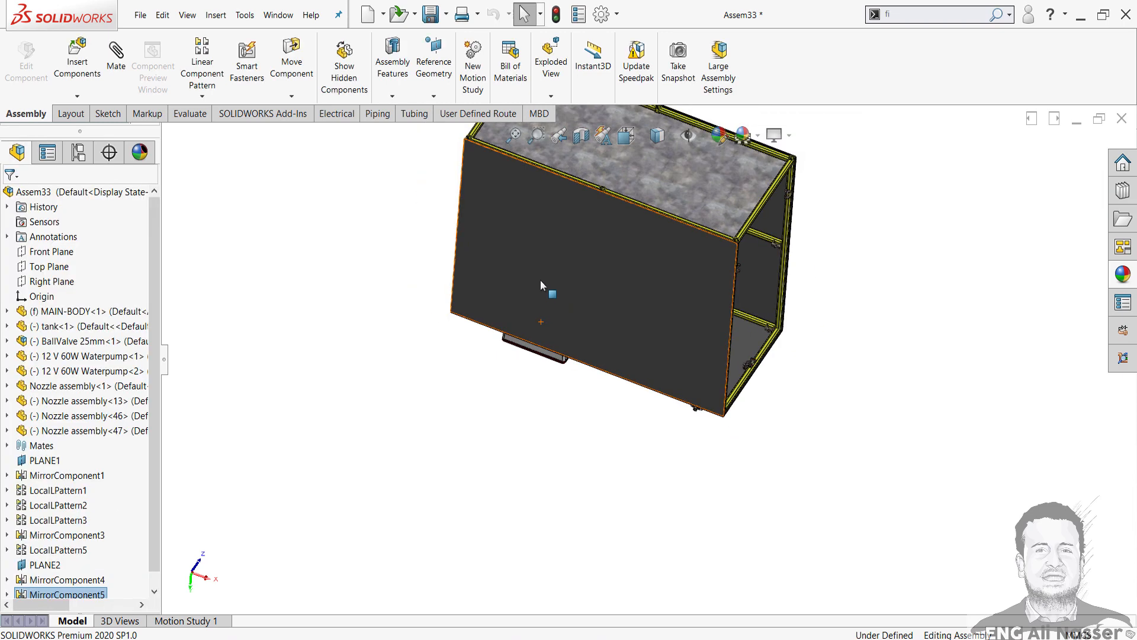
# Step: Examine the chamber from several sides, checking the nozzles along the frame and the tank, valve and pumps on the roof
pyautogui.moveTo(644, 264); pyautogui.dragTo(506, 265, button='middle')
pyautogui.scroll(-2, 672, 201)
pyautogui.scroll(2, 672, 201)
pyautogui.scroll(-5, 745, 244)
pyautogui.moveTo(744, 244); pyautogui.dragTo(614, 230, button='middle')
pyautogui.scroll(-3, 679, 262)
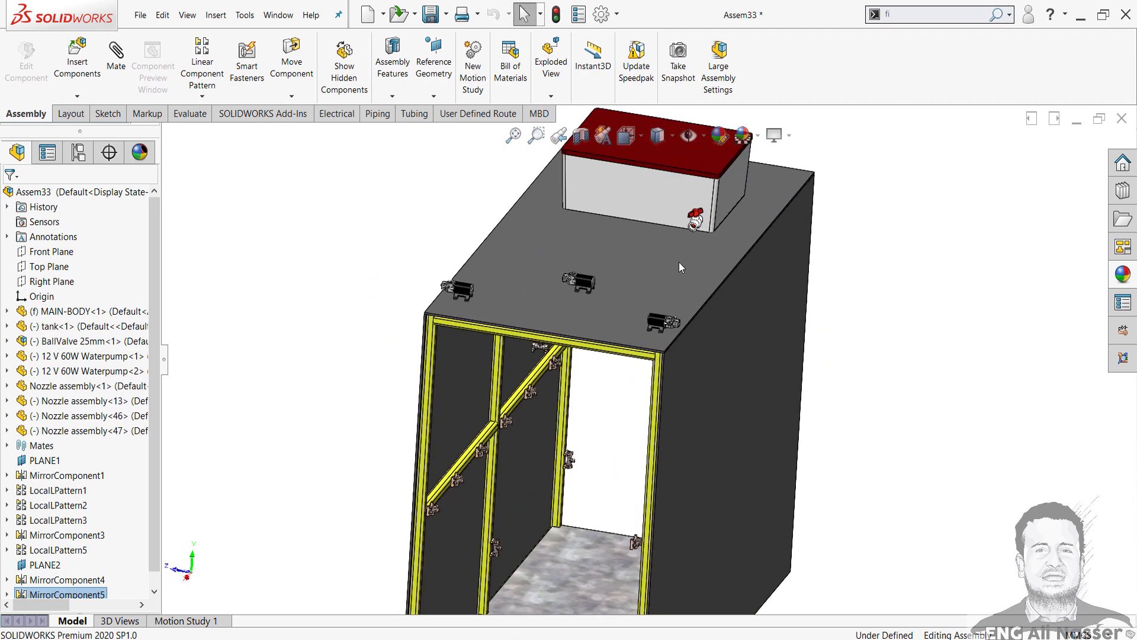
pyautogui.scroll(-3, 687, 279)
pyautogui.moveTo(663, 274); pyautogui.dragTo(514, 276, button='middle')
# Step: Start a tube route at a point and save the assembly as Assem33.SLDASM when required for routing
pyautogui.click(380, 193)
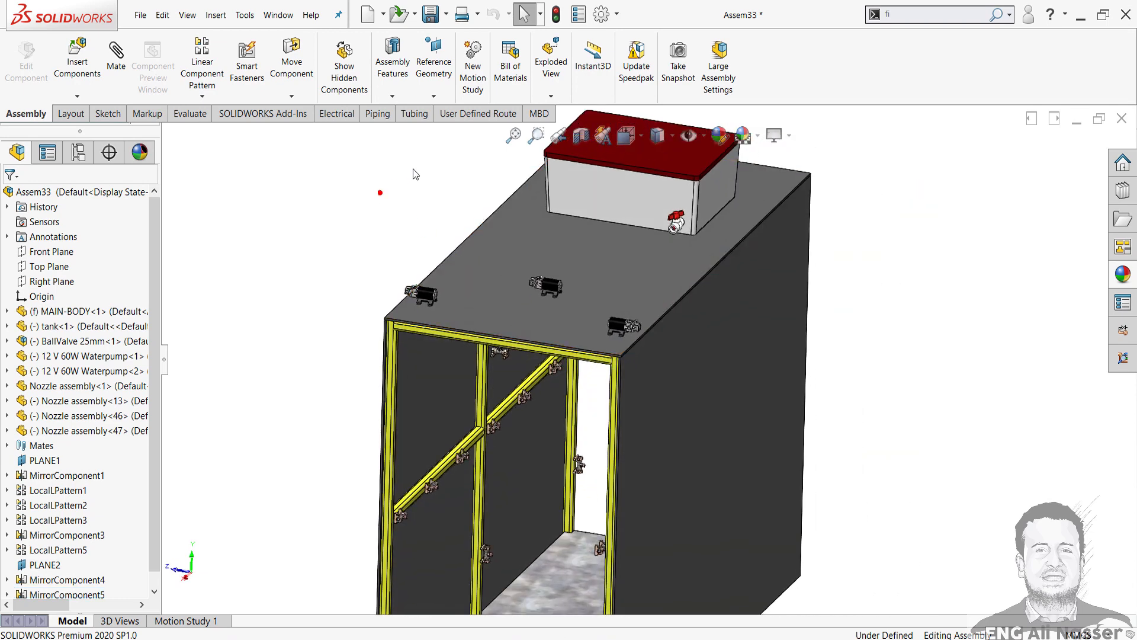
pyautogui.click(414, 114)
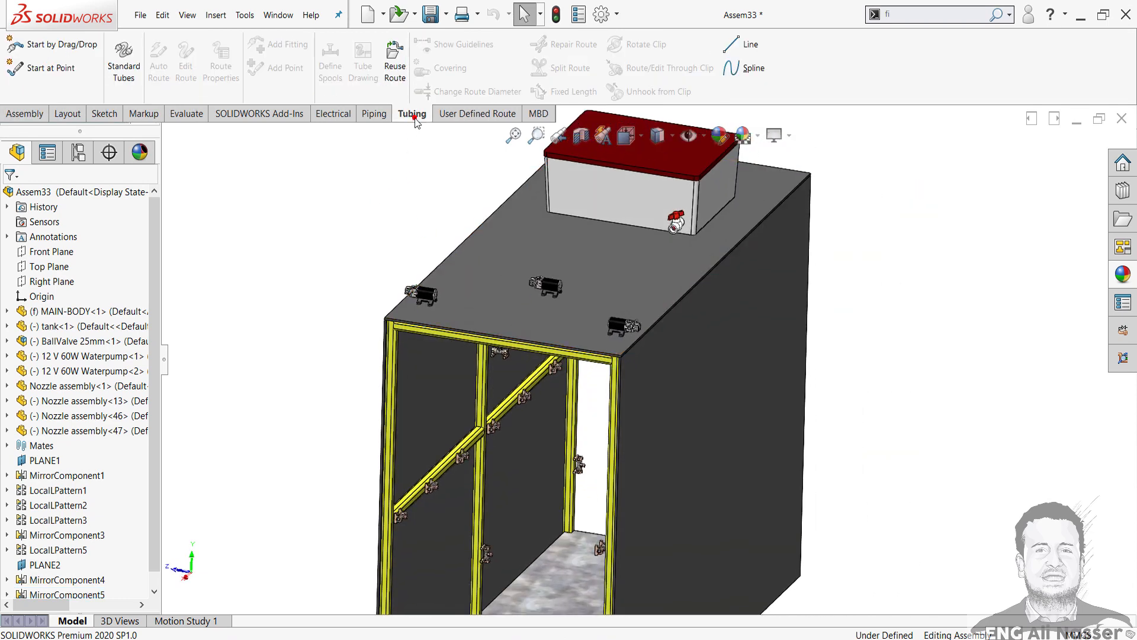
pyautogui.click(59, 74)
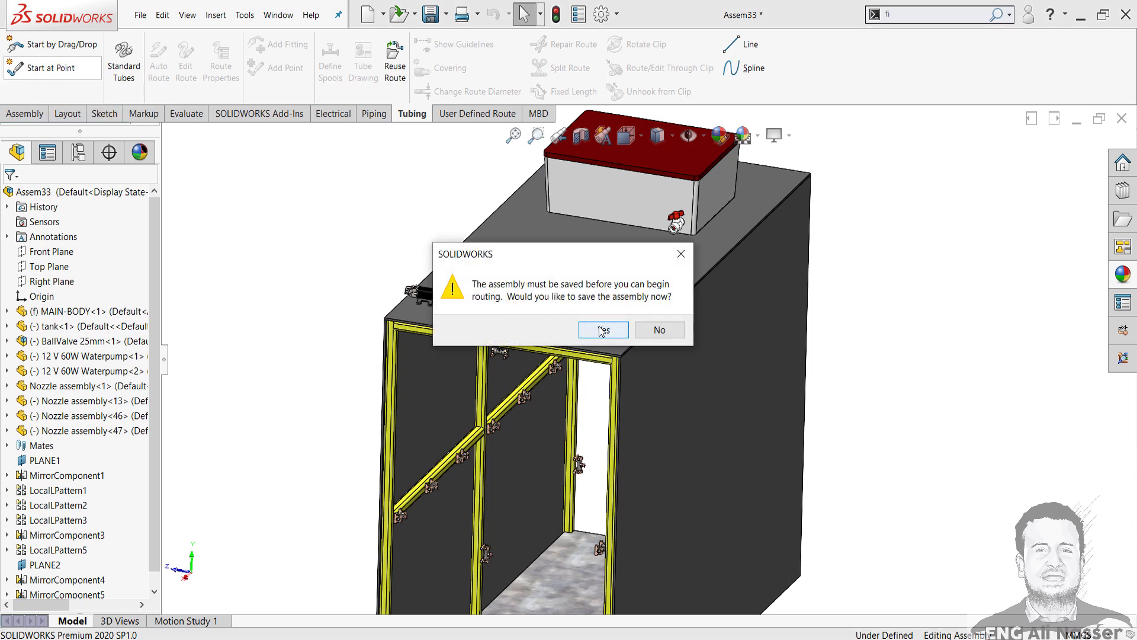
pyautogui.click(603, 330)
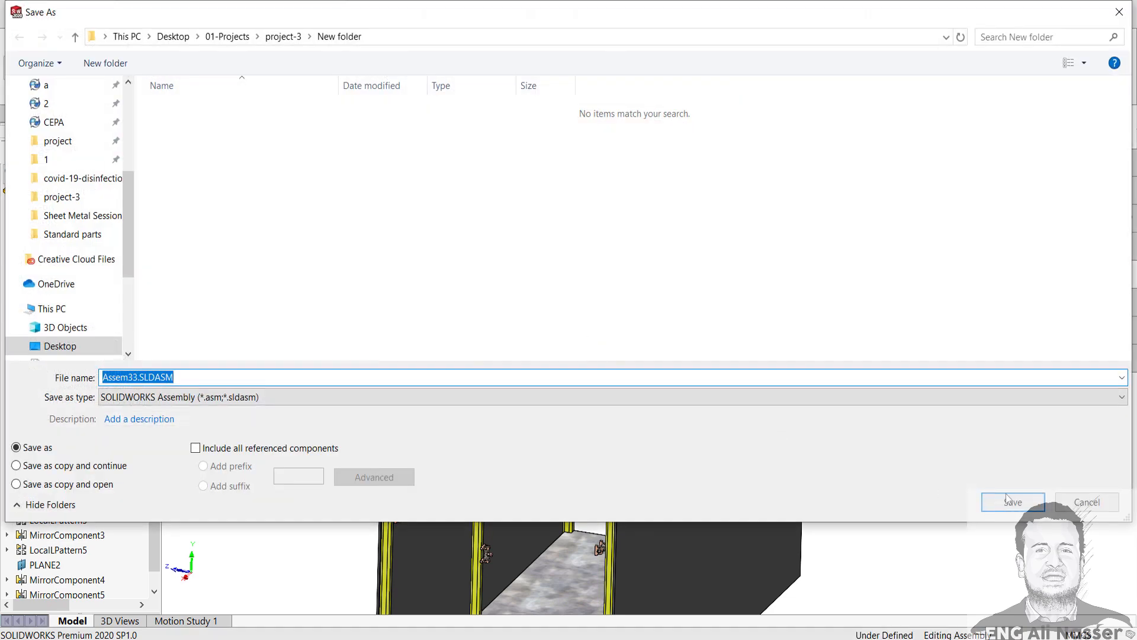
pyautogui.click(1010, 501)
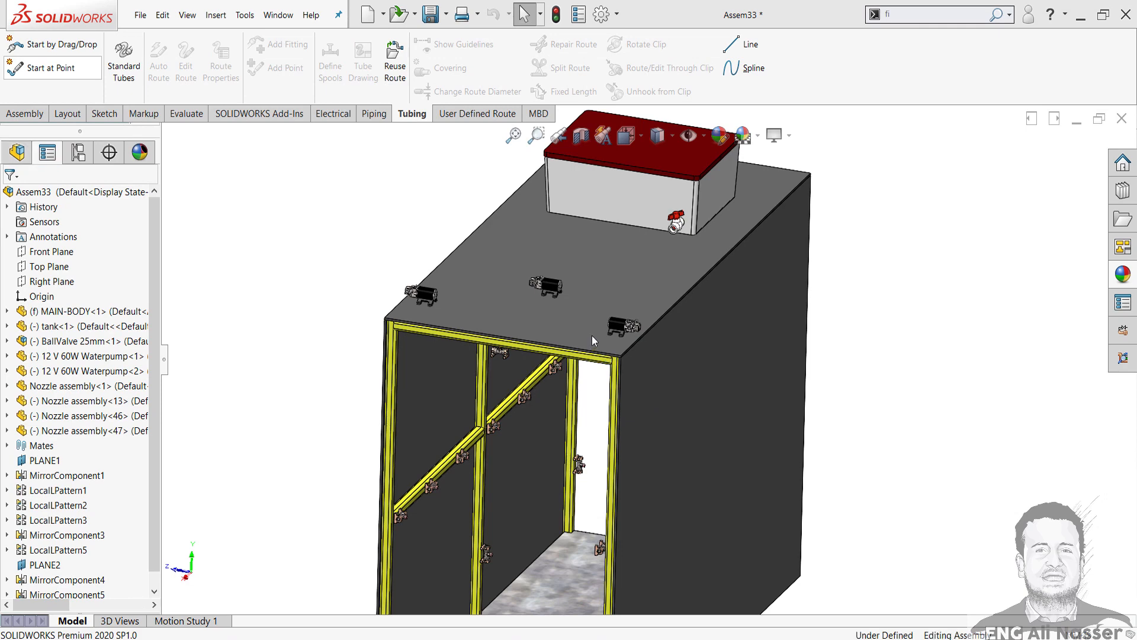
# Step: Examine the ball valve and the three water pumps on the roof for a port where the tube route can begin
pyautogui.scroll(-5, 596, 330)
pyautogui.moveTo(621, 371); pyautogui.dragTo(682, 392, button='middle')
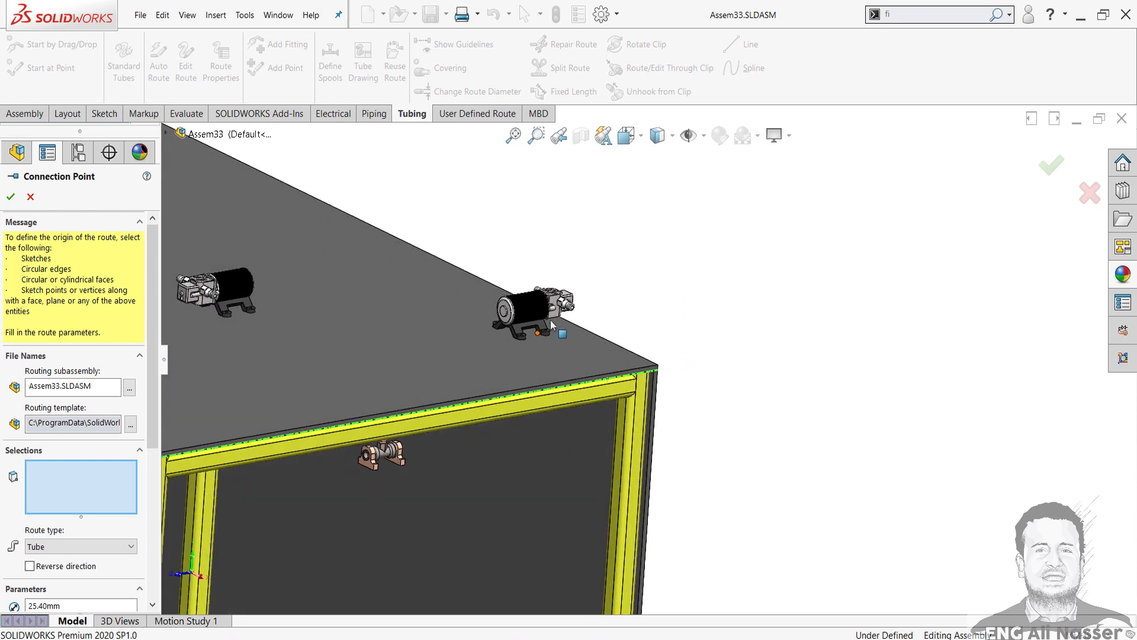
pyautogui.scroll(-4, 556, 325)
pyautogui.scroll(7, 517, 334)
pyautogui.scroll(-5, 414, 279)
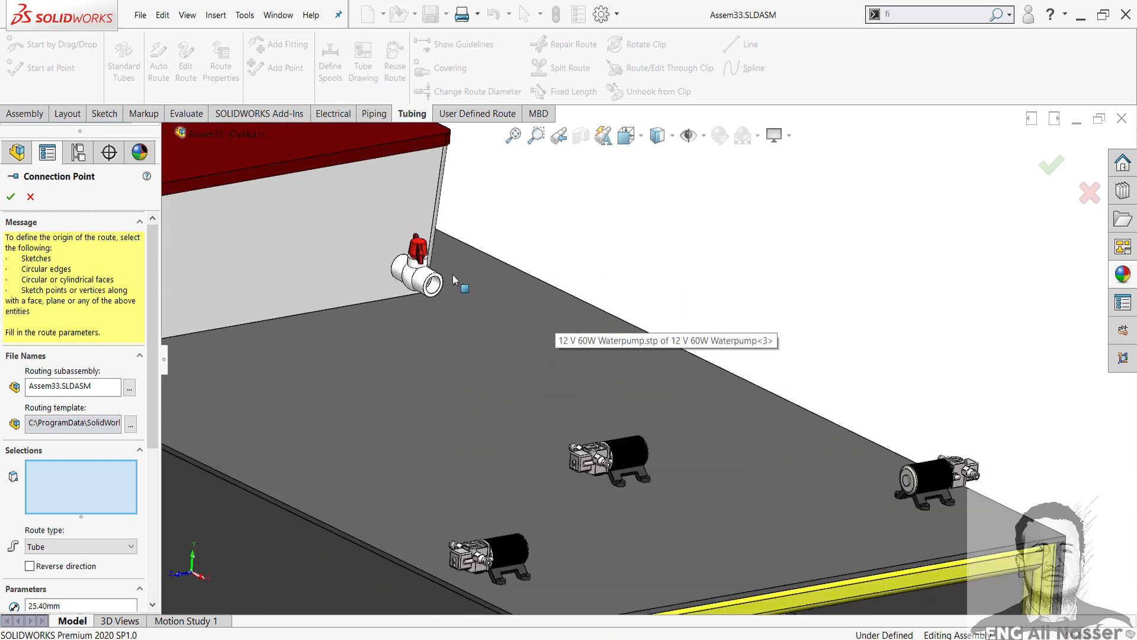
pyautogui.scroll(3, 633, 442)
pyautogui.scroll(-5, 965, 504)
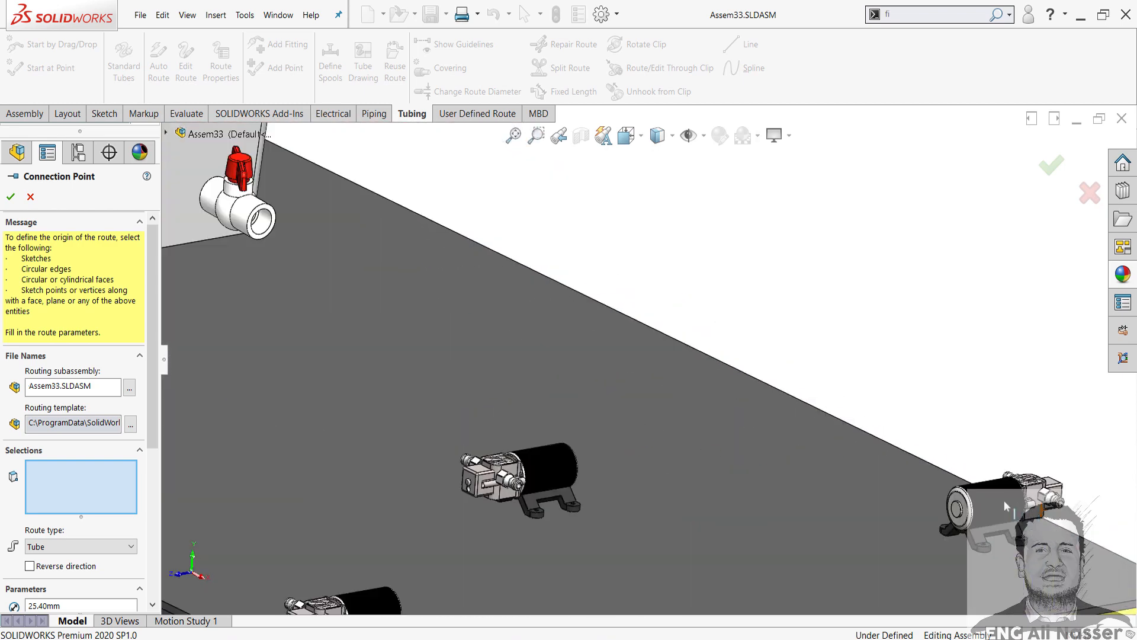
pyautogui.scroll(5, 962, 502)
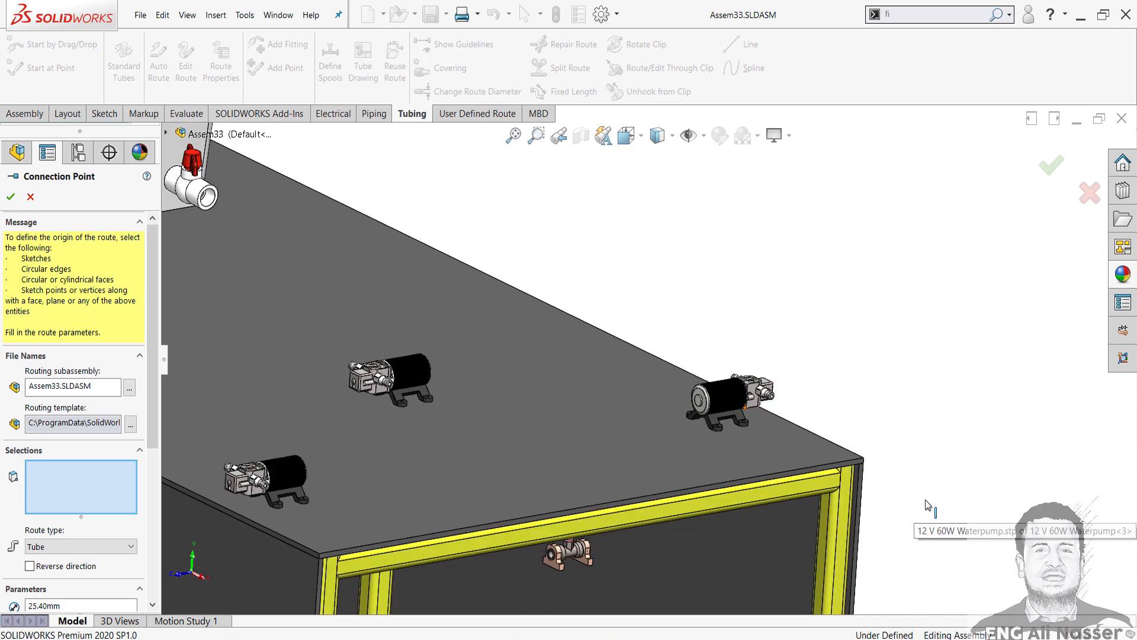
pyautogui.moveTo(926, 503); pyautogui.dragTo(848, 437, button='middle')
pyautogui.moveTo(752, 427); pyautogui.dragTo(713, 382, button='middle')
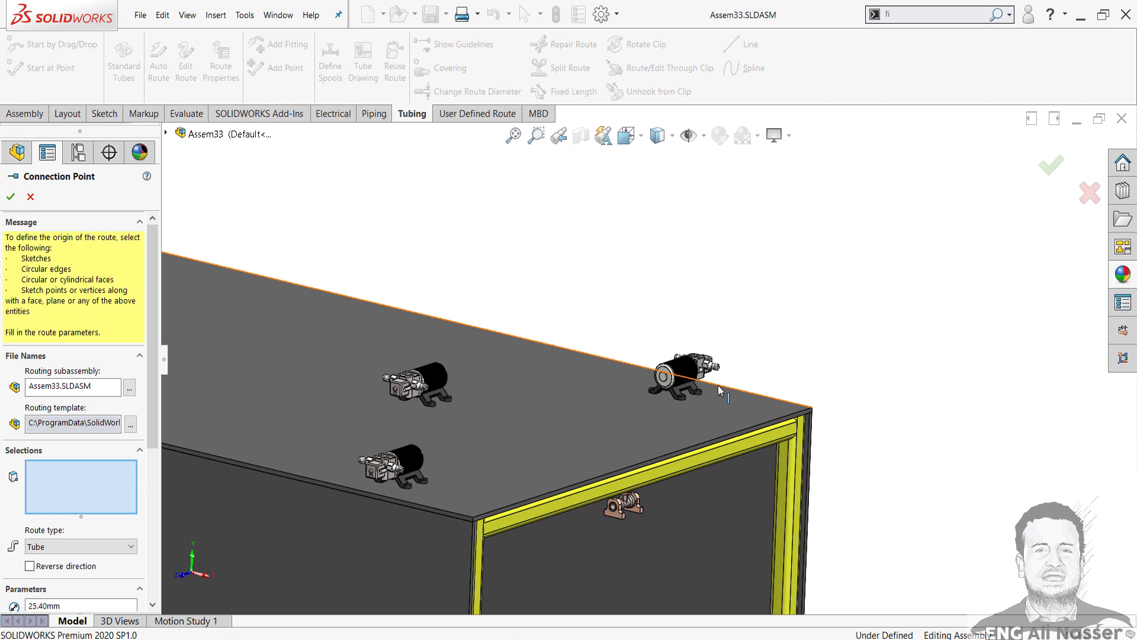
pyautogui.scroll(-10, 689, 360)
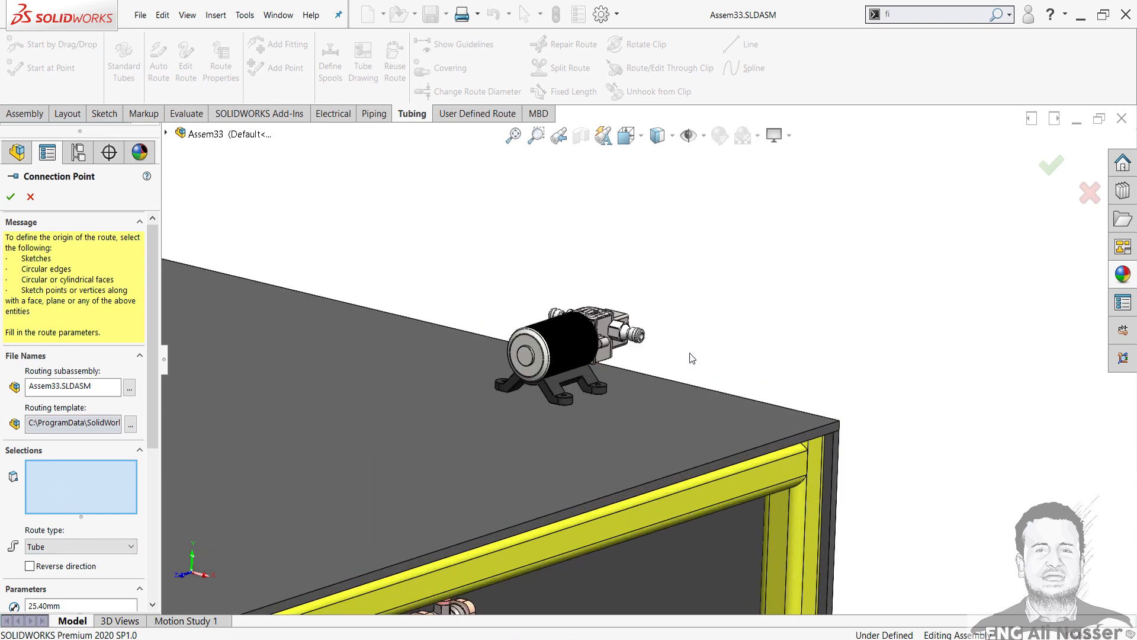
pyautogui.scroll(-4, 605, 356)
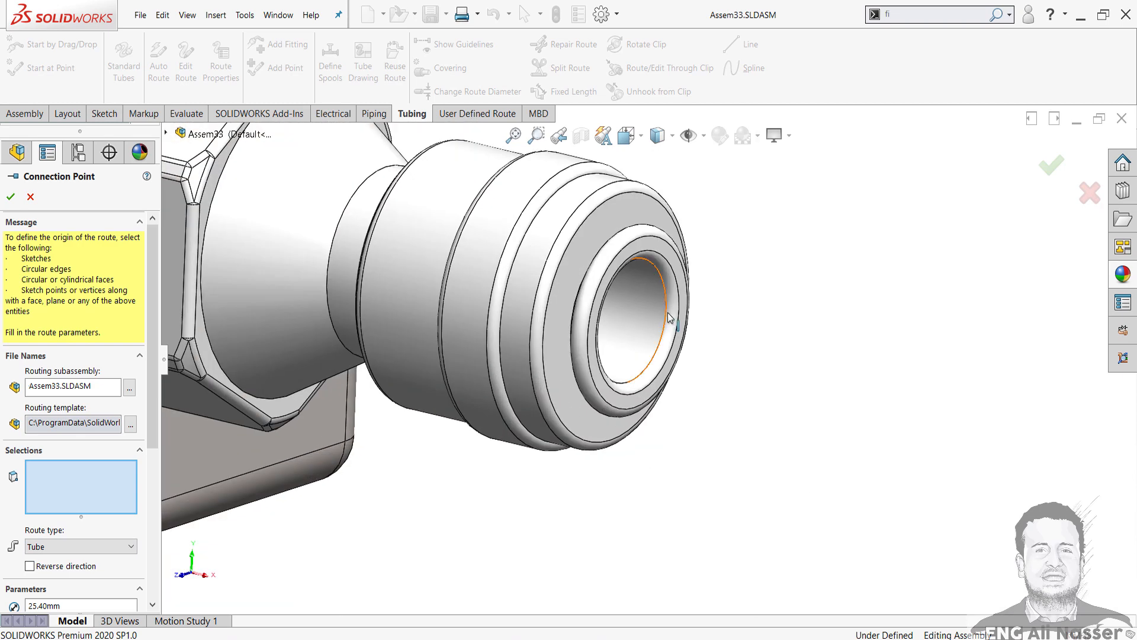
pyautogui.click(668, 314)
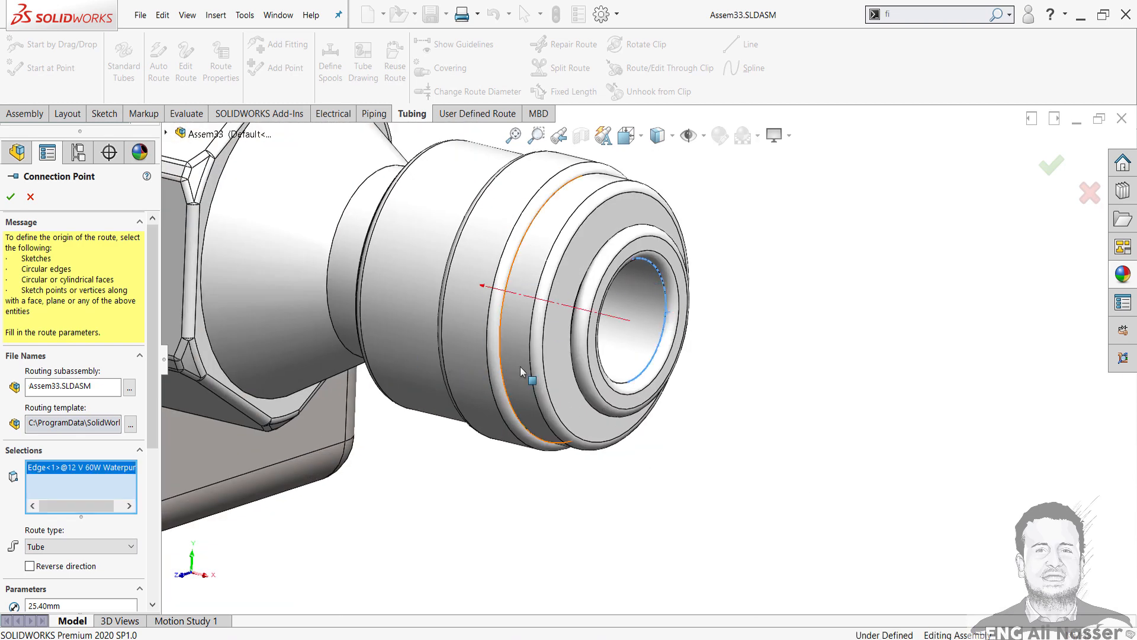
pyautogui.scroll(2, 647, 411)
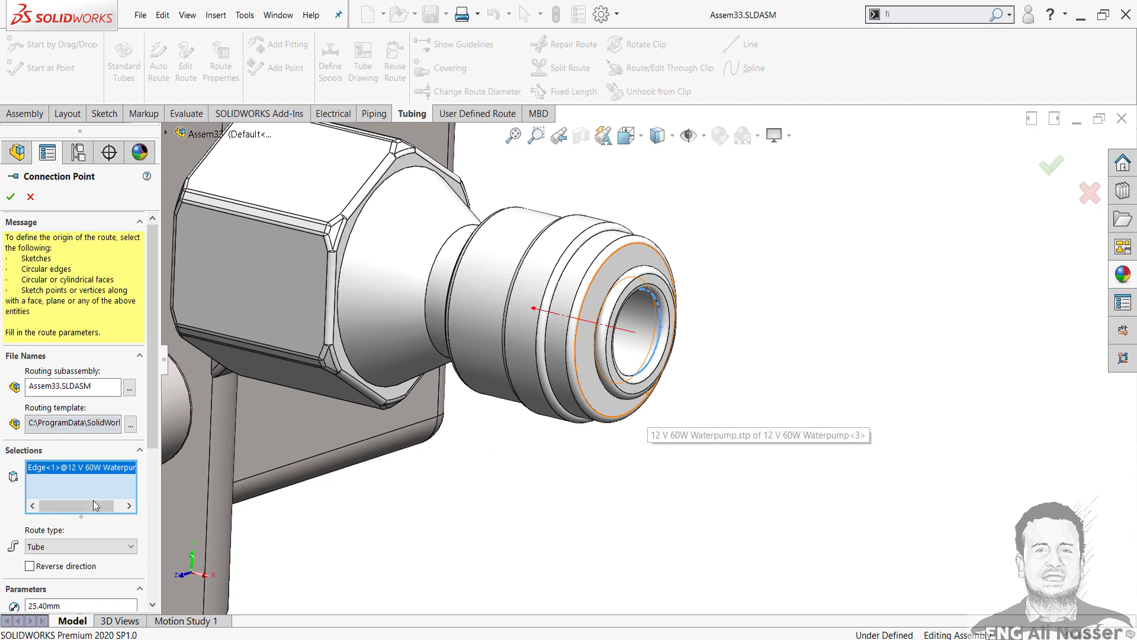
pyautogui.rightClick(88, 483)
pyautogui.click(133, 496)
# Step: Set the inner circular edge of 12 V 60W Waterpump<3>'s outward-facing port as the route origin, with the direction reversed
pyautogui.scroll(3, 633, 555)
pyautogui.scroll(1, 632, 556)
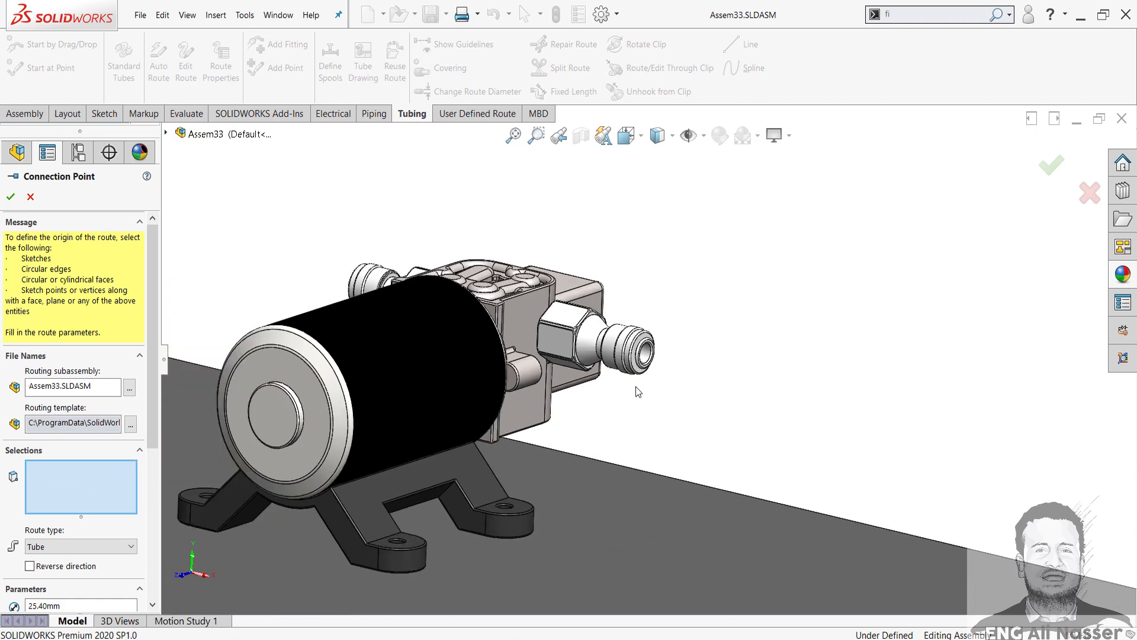
pyautogui.scroll(-6, 651, 379)
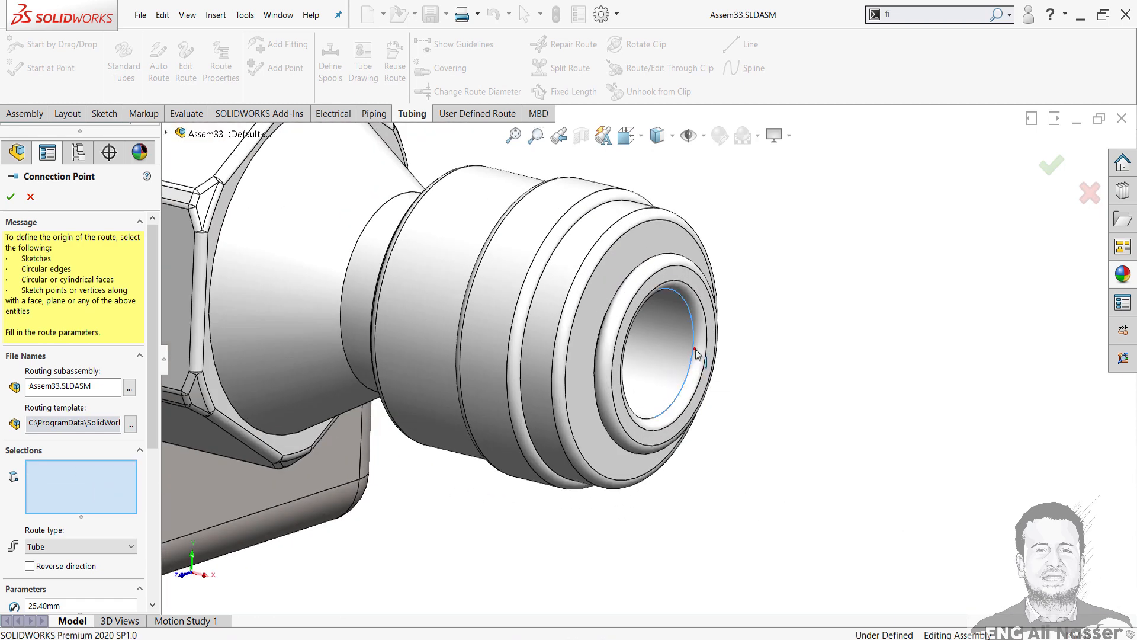
pyautogui.click(697, 354)
pyautogui.click(30, 565)
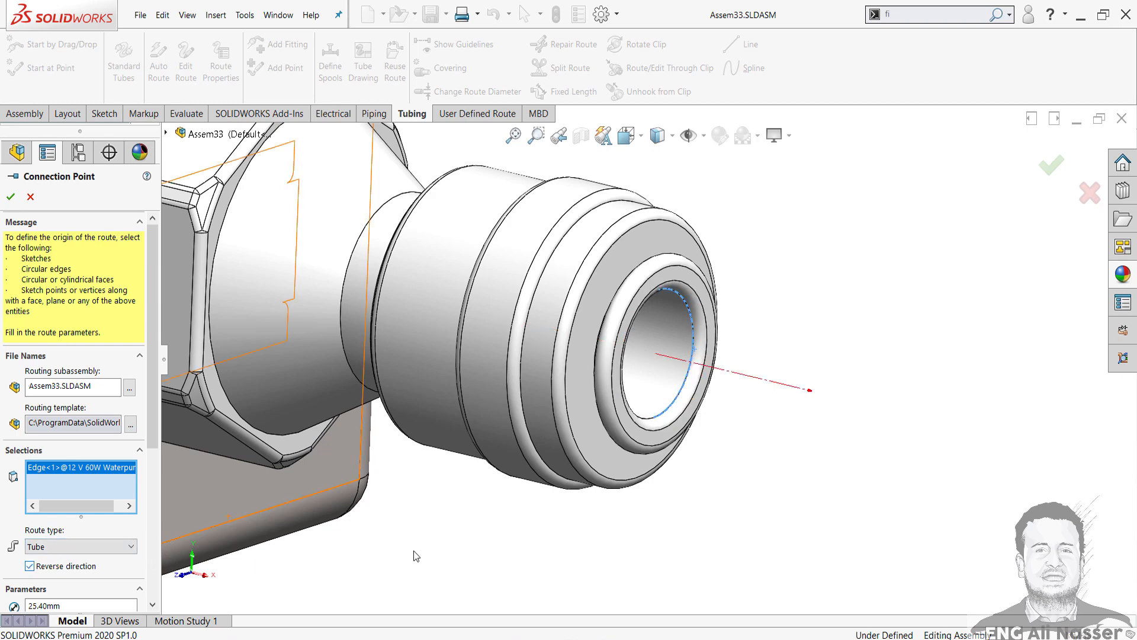
pyautogui.scroll(3, 418, 550)
pyautogui.scroll(-3, 148, 410)
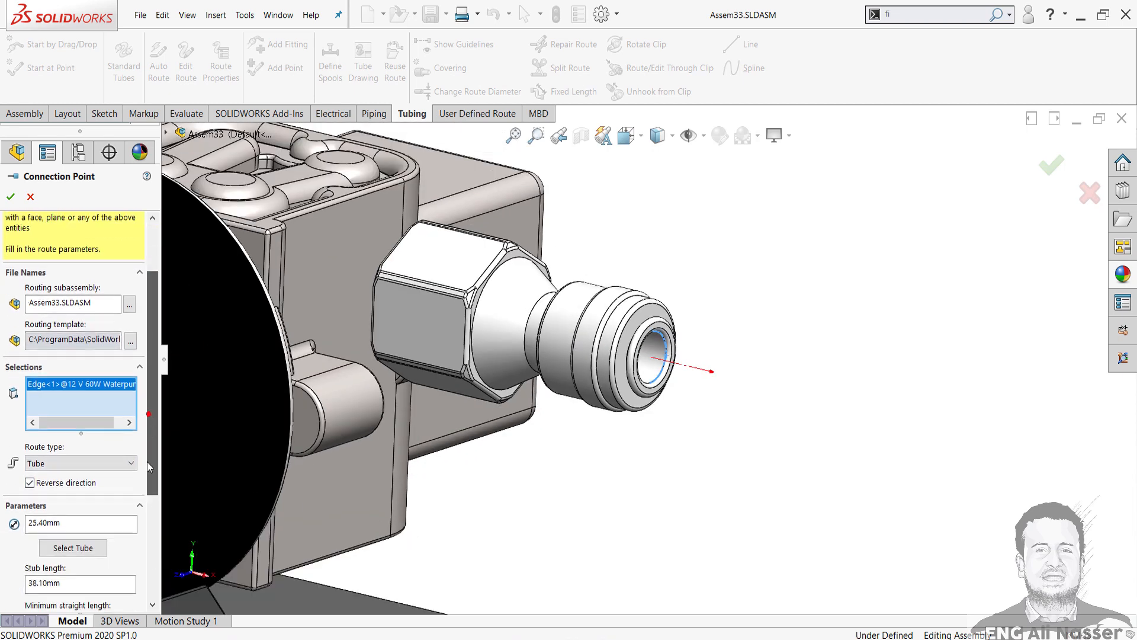
# Step: Choose the base configuration Tube .250in OD X .010in Wall of tube-ss.sldprt for the connection point
pyautogui.click(79, 516)
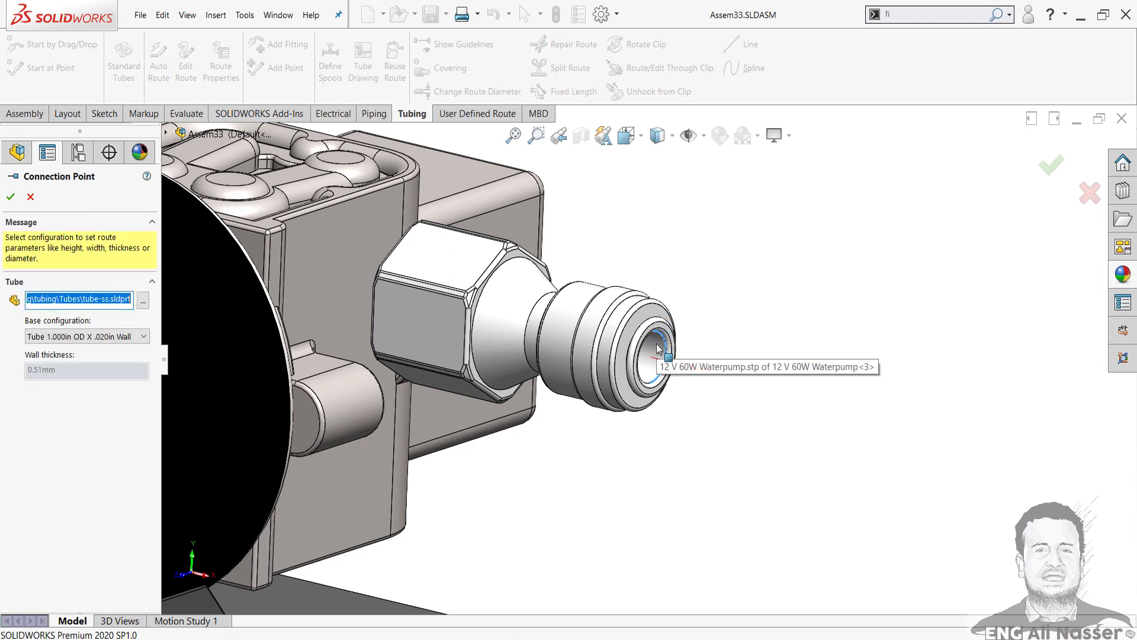
pyautogui.click(86, 336)
pyautogui.scroll(-6, 88, 492)
pyautogui.scroll(-3, 87, 491)
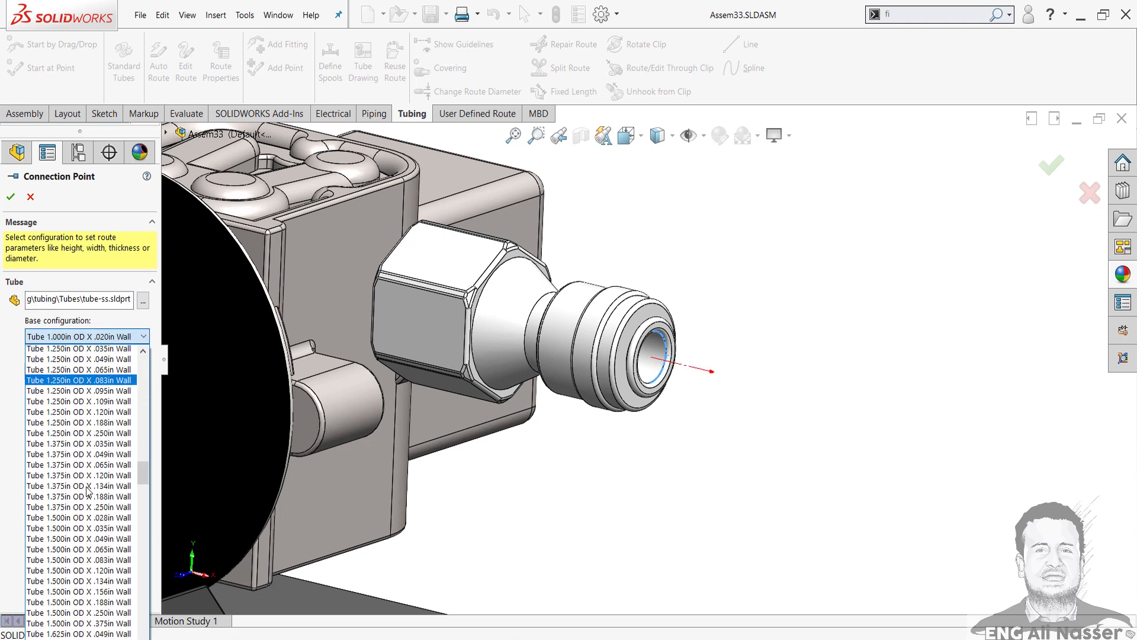
pyautogui.scroll(5, 88, 491)
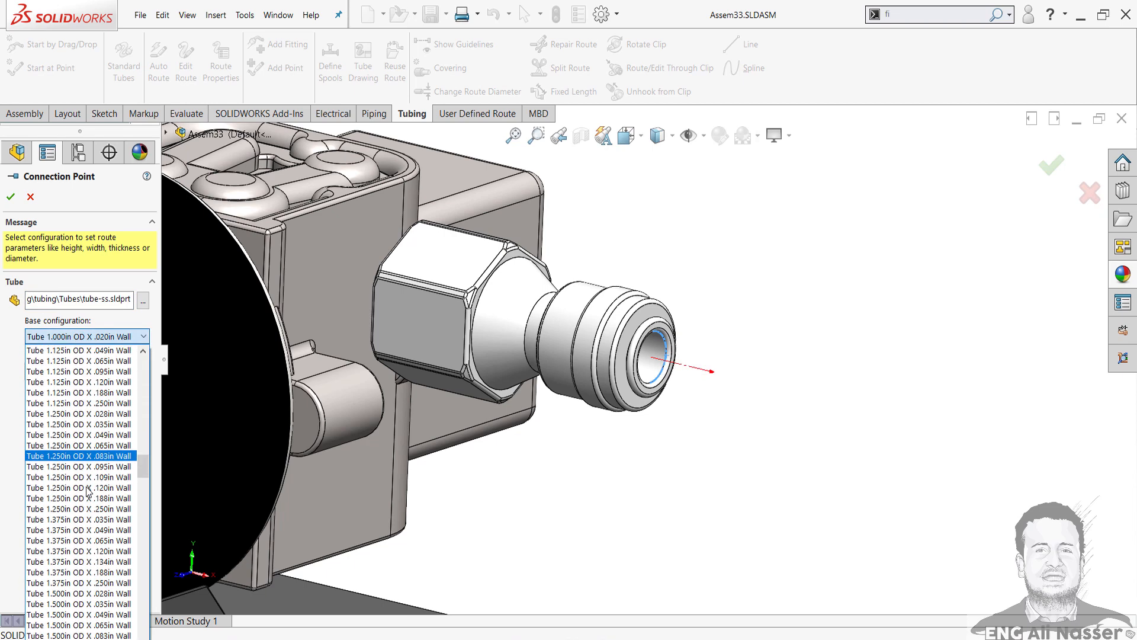
pyautogui.scroll(13, 107, 459)
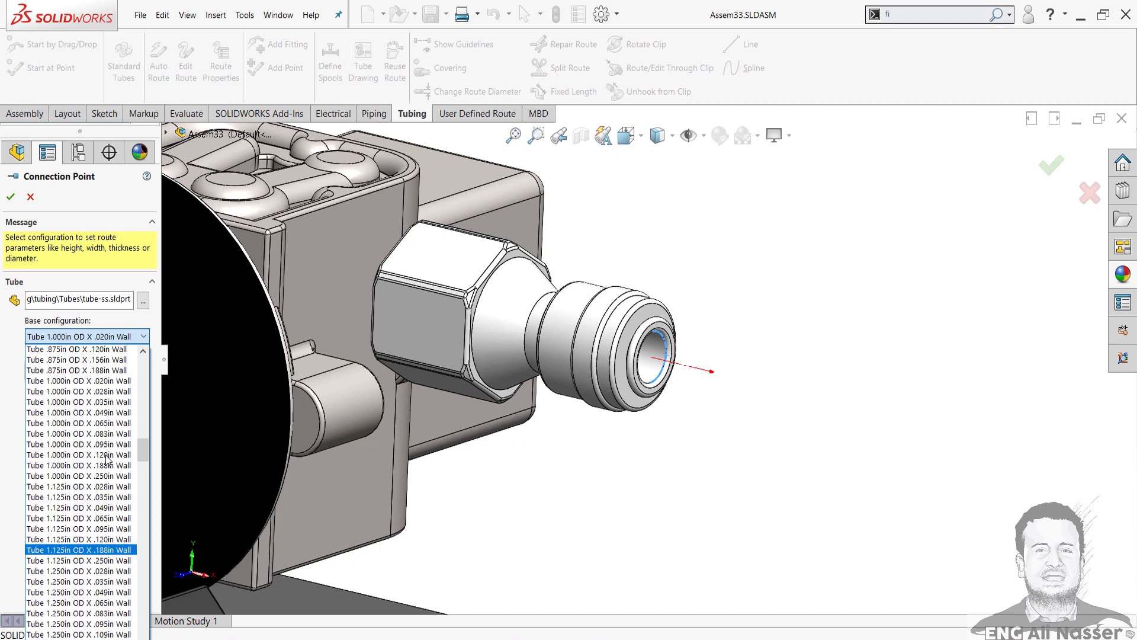
pyautogui.scroll(15, 107, 459)
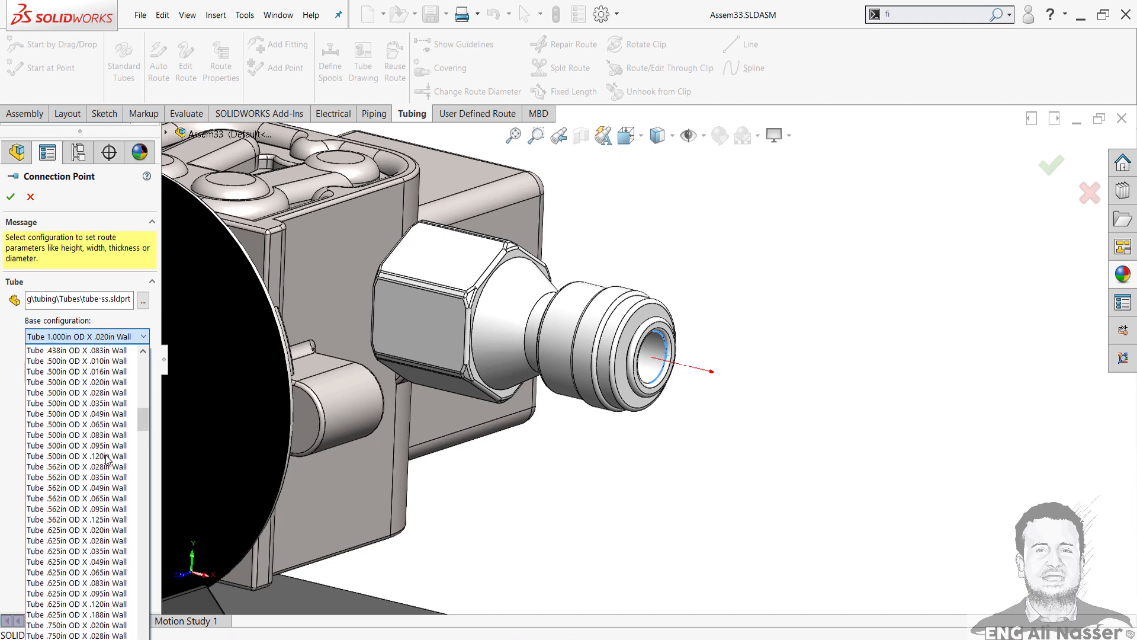
pyautogui.scroll(2, 107, 458)
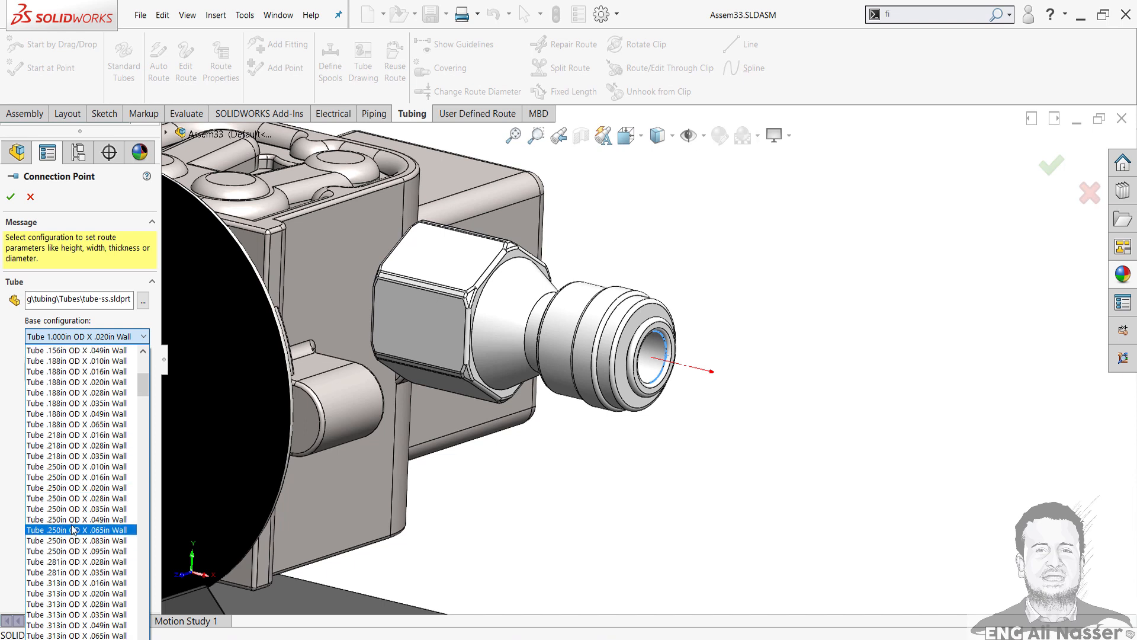
pyautogui.click(74, 466)
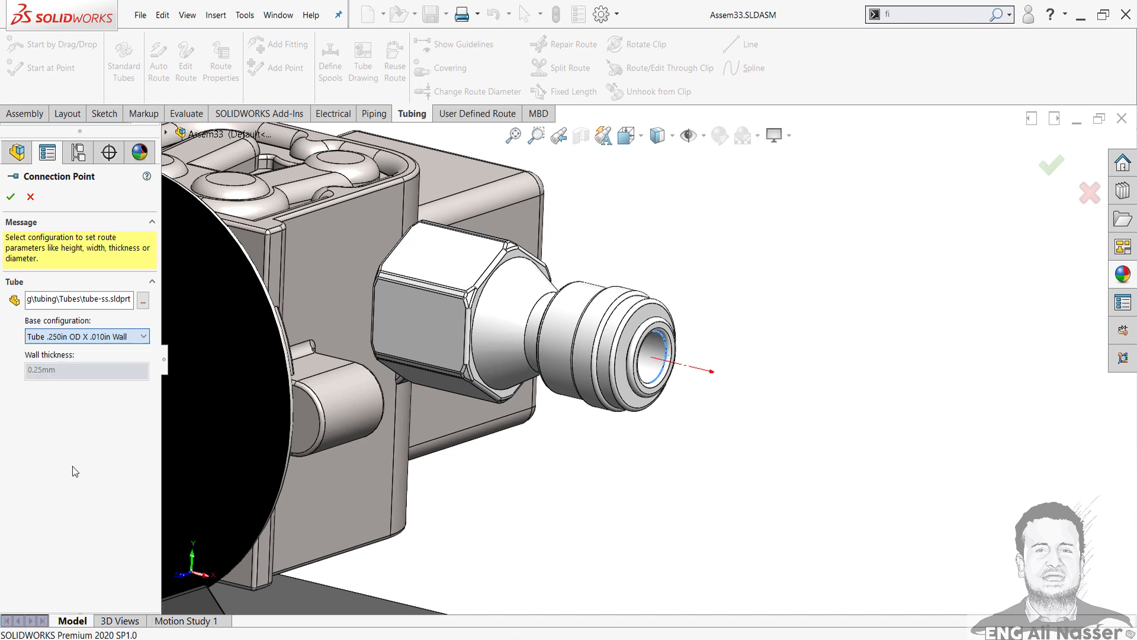
pyautogui.click(10, 197)
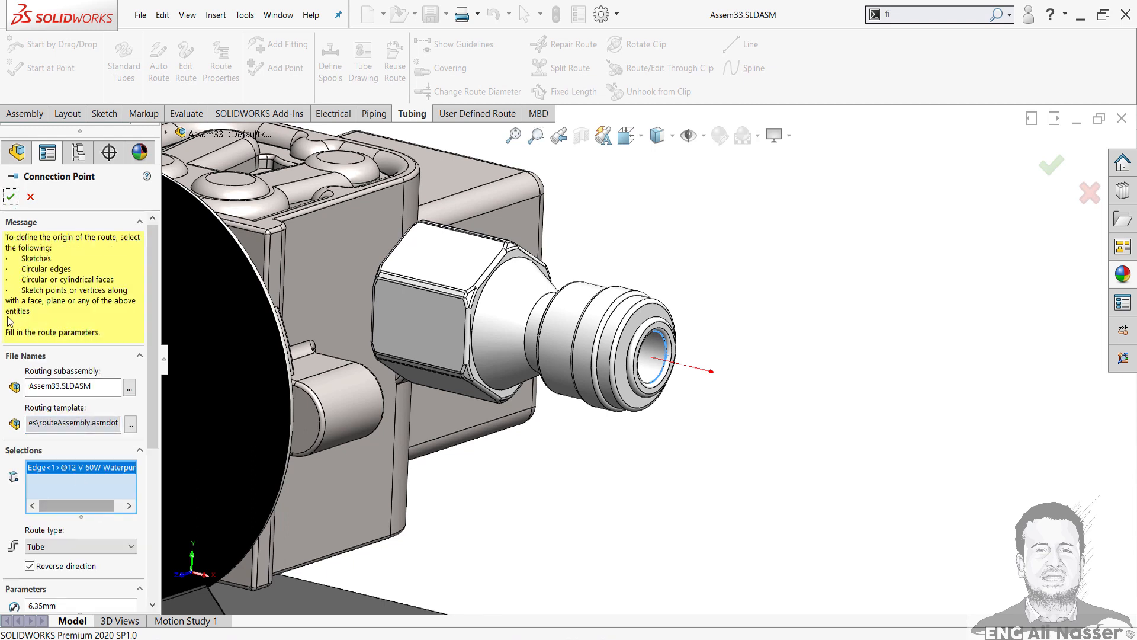
# Step: Accept the connection point and create the tube route with flexible hoses and a 6.35 mm centre-line bend radius
pyautogui.click(10, 197)
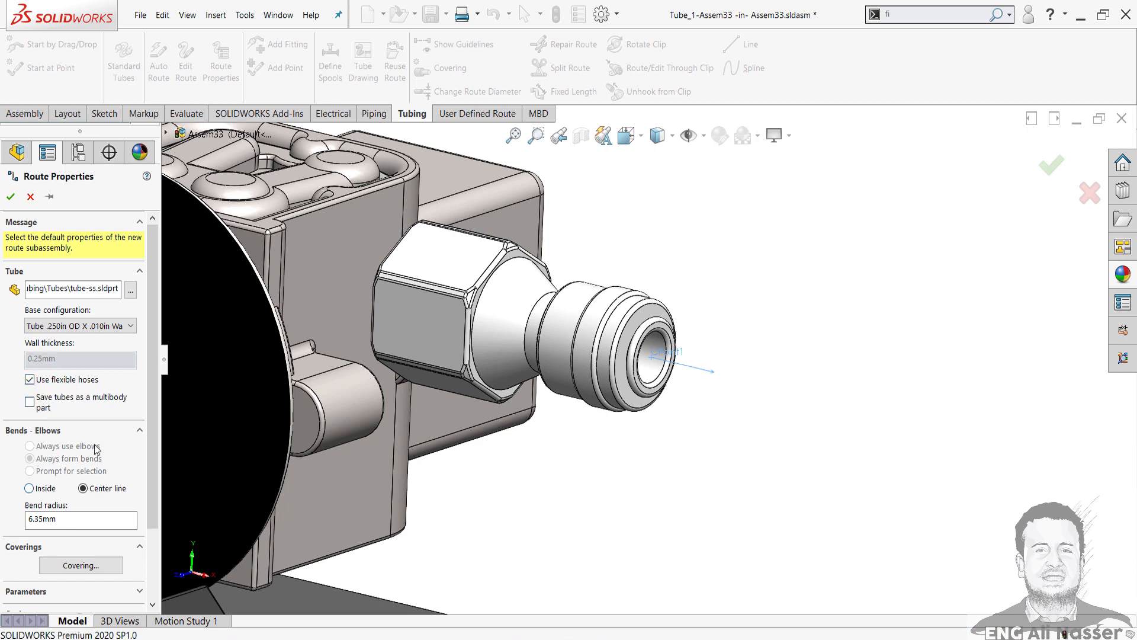
pyautogui.click(69, 517)
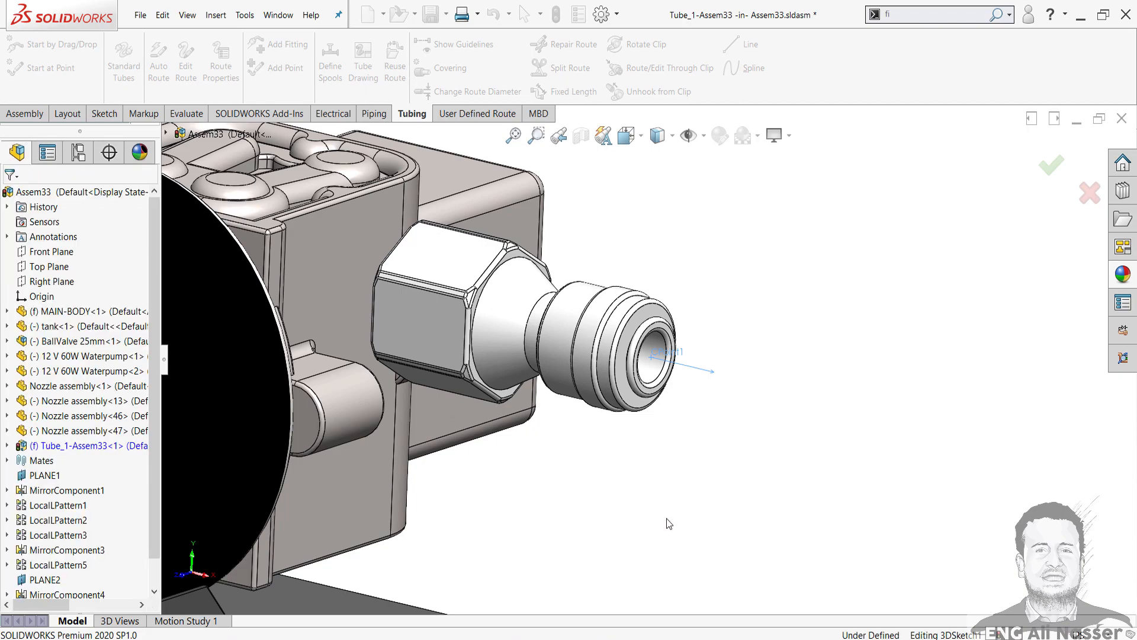
pyautogui.scroll(6, 666, 523)
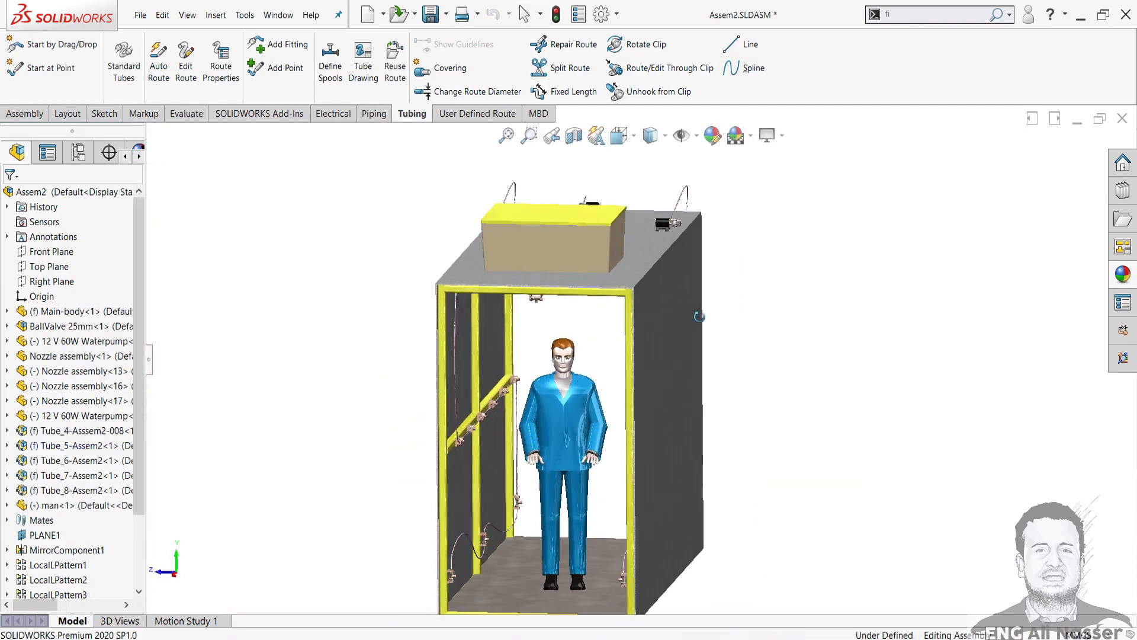
# Step: Switch to the finished Assem2 chamber and examine its routed tubes, nozzles, roof equipment and the man standing inside
pyautogui.moveTo(699, 316); pyautogui.dragTo(586, 370, button='middle')
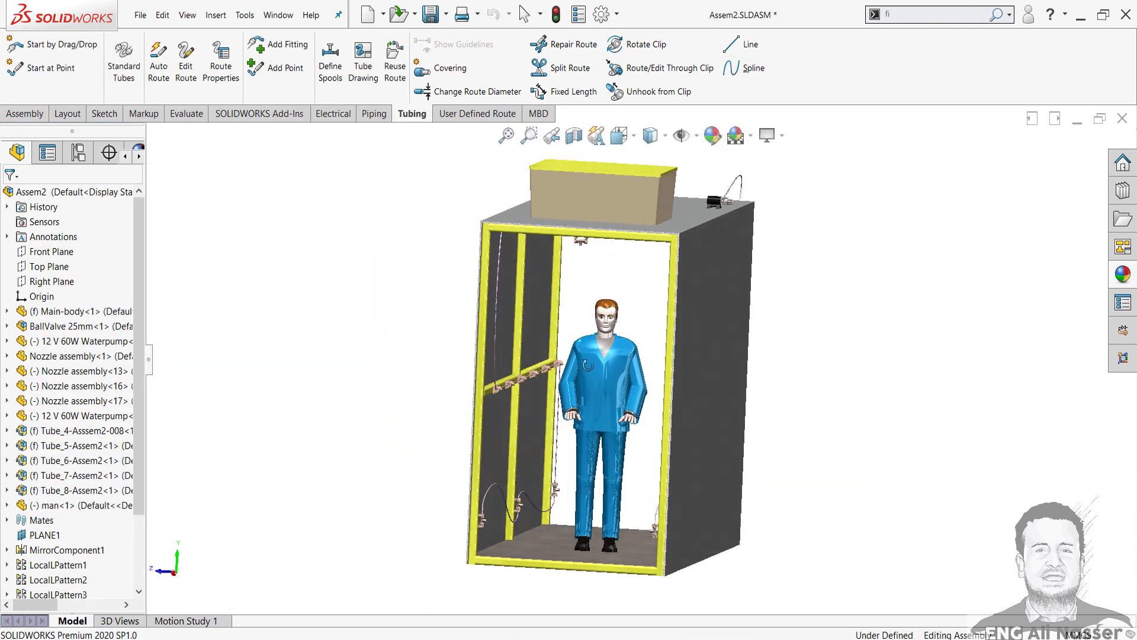
pyautogui.scroll(-1, 584, 423)
pyautogui.moveTo(583, 422); pyautogui.dragTo(587, 518, button='middle')
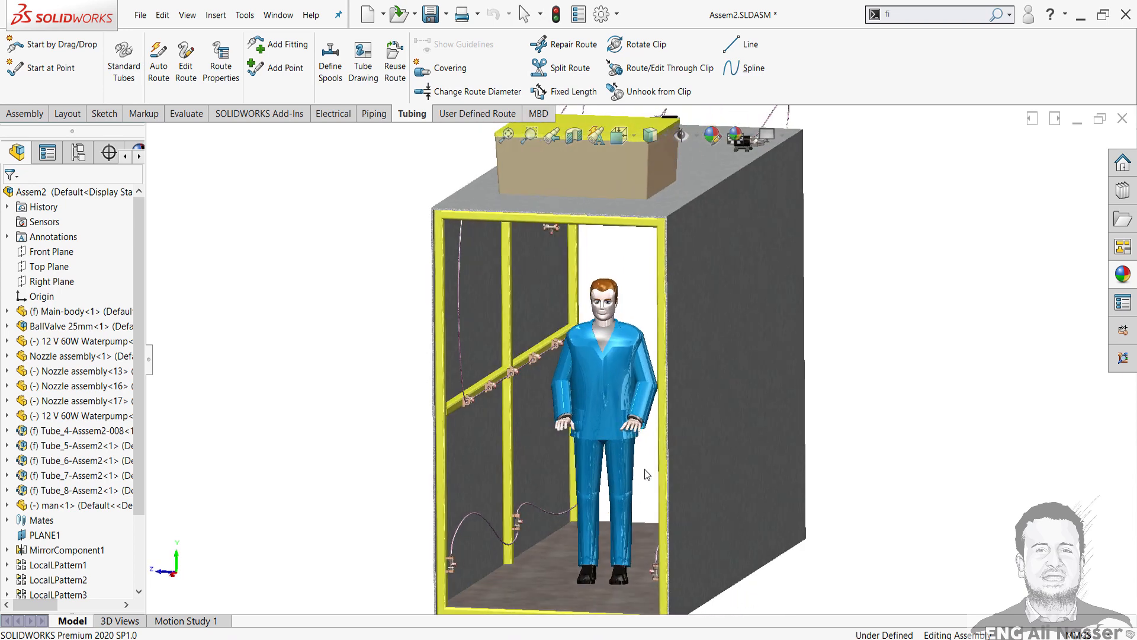